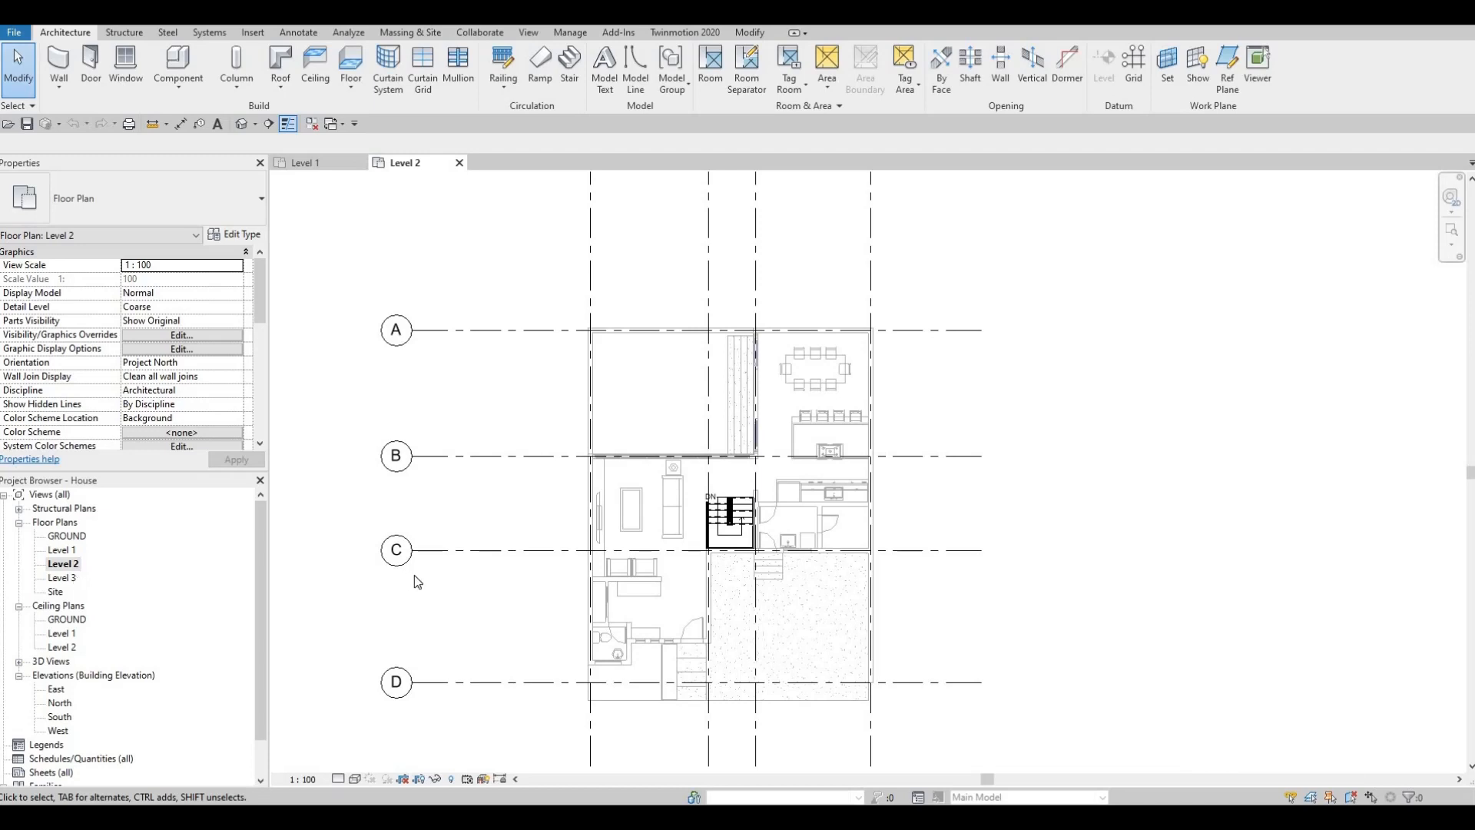
- Start a new wall of the same type as the exterior wall along grid line 4, using Create Similar
scroll(550, 596, "down", 3)
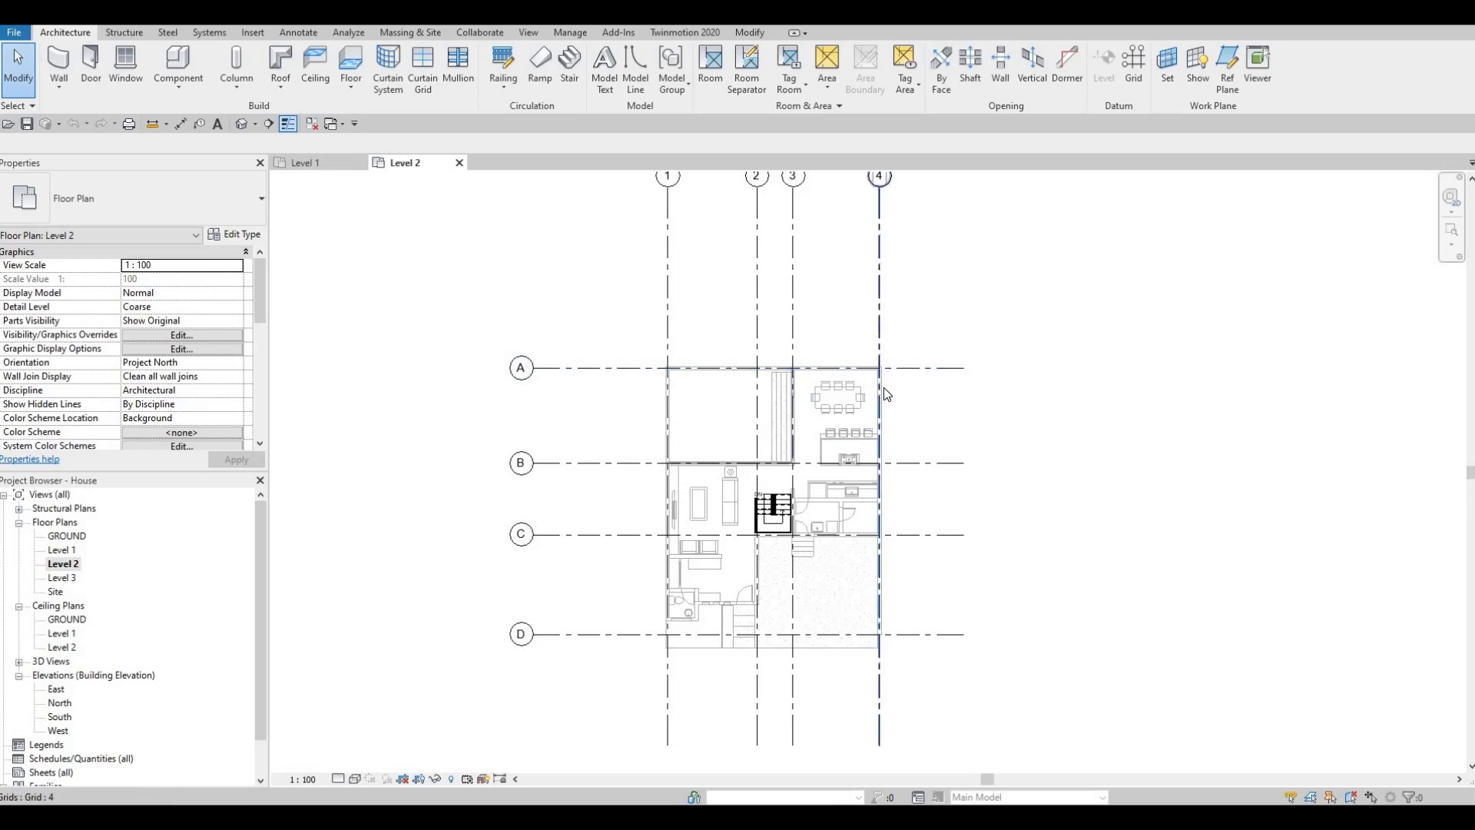
scroll(883, 378, "up", 2)
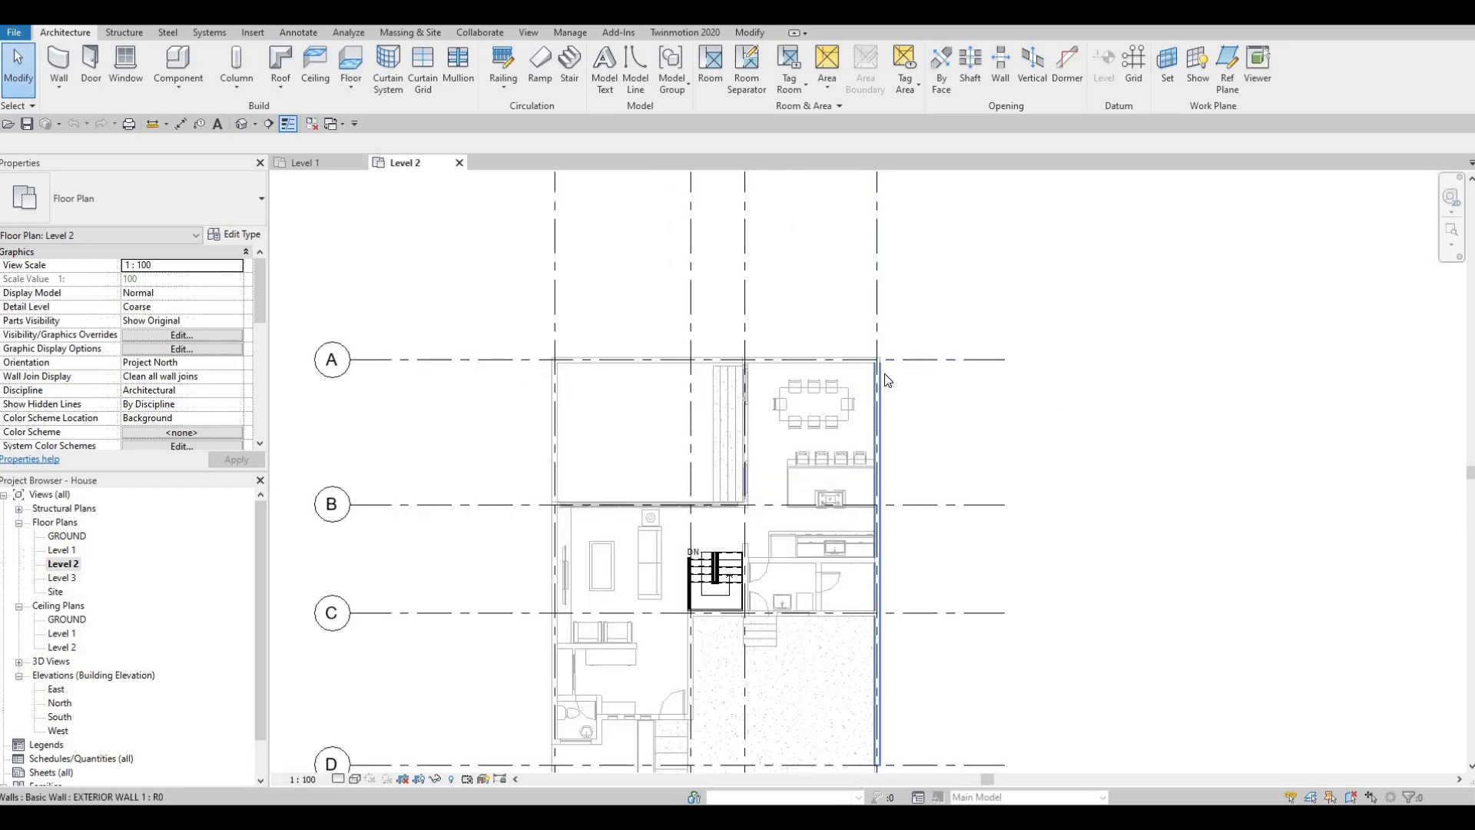
left_click(883, 373)
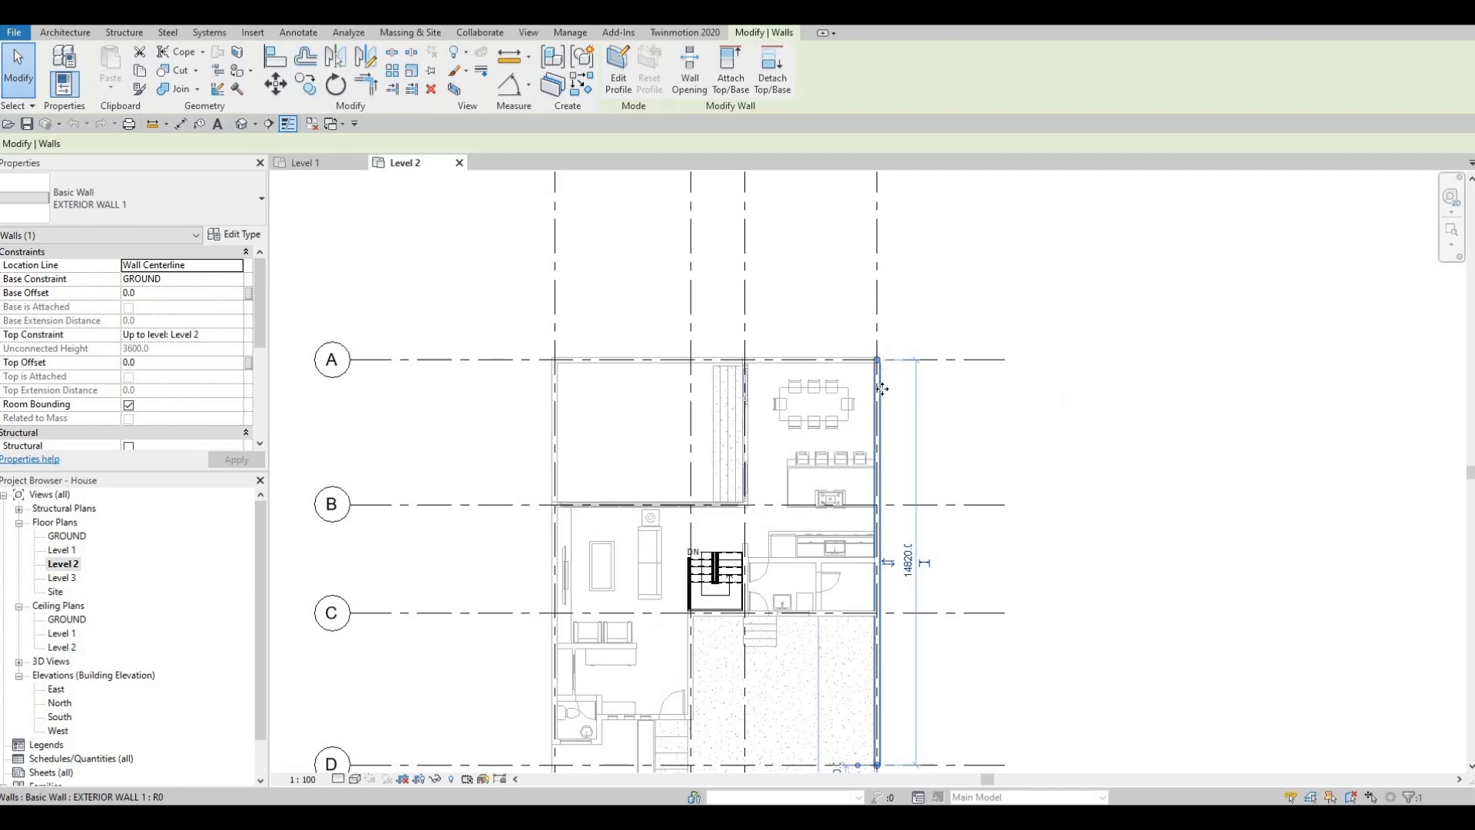
key("c")
key("s")
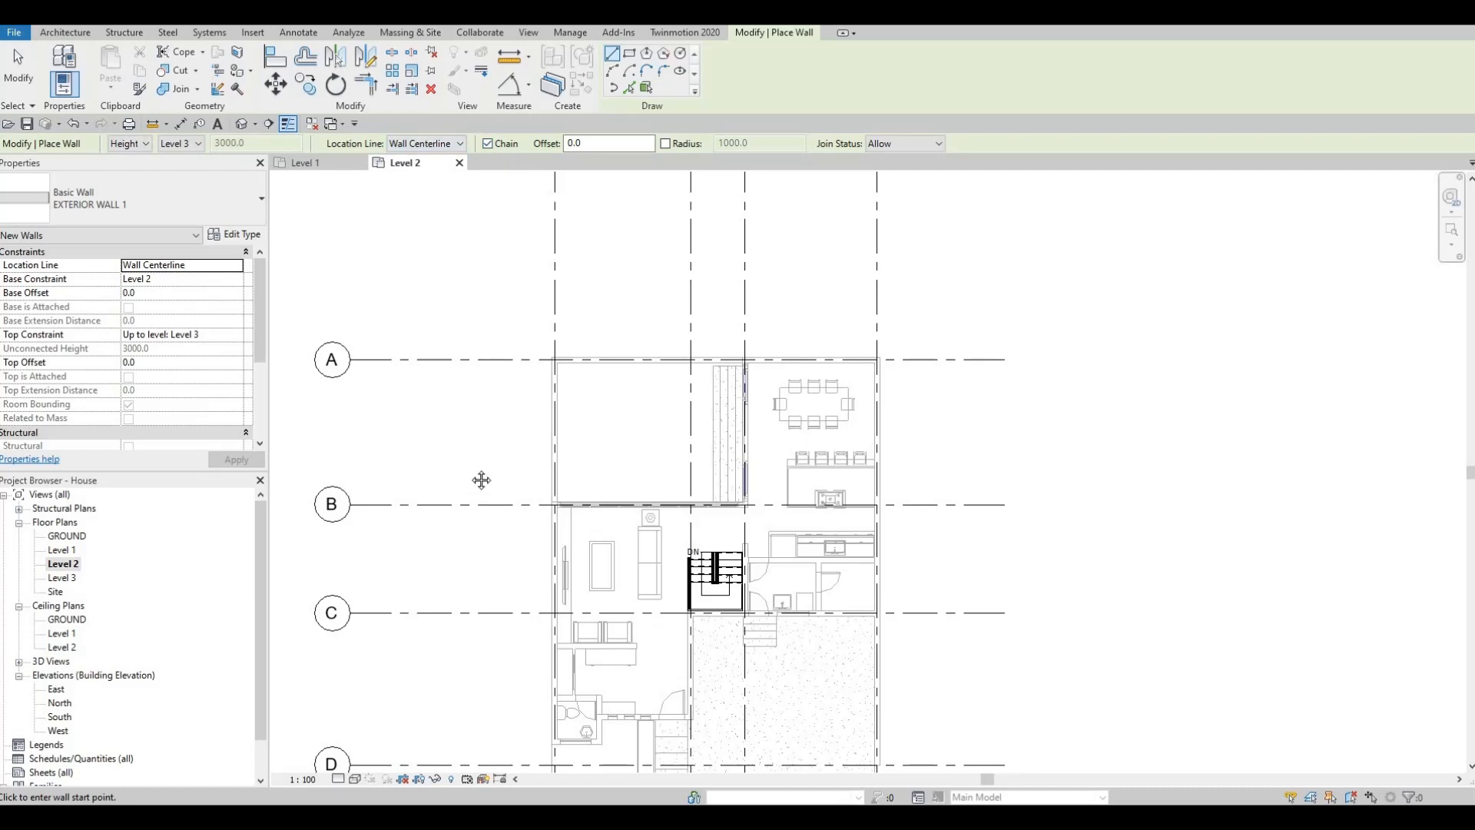
scroll(504, 438, "down", 3)
middle_click_drag(504, 448, 541, 451)
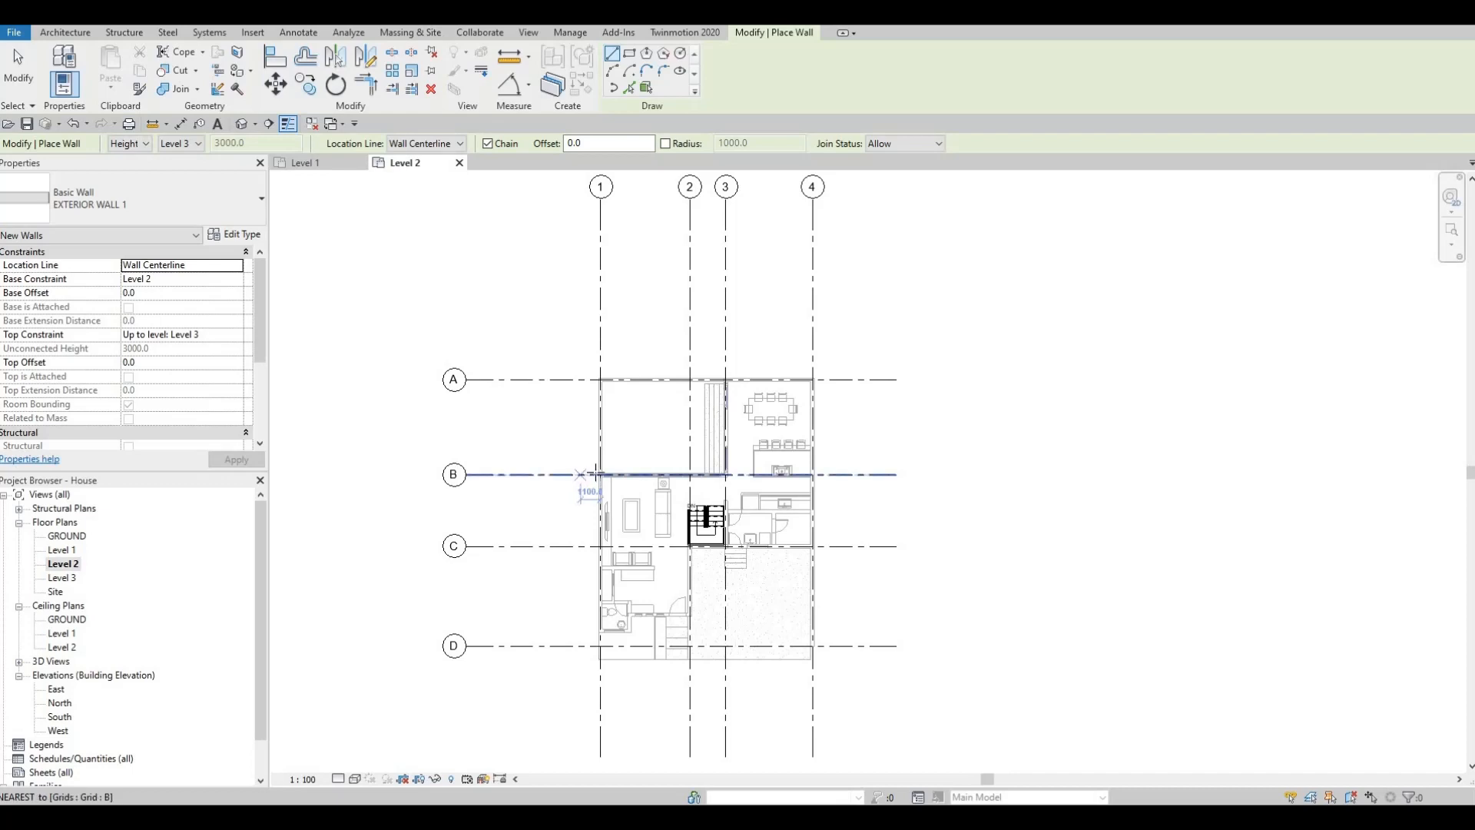
left_click(600, 474)
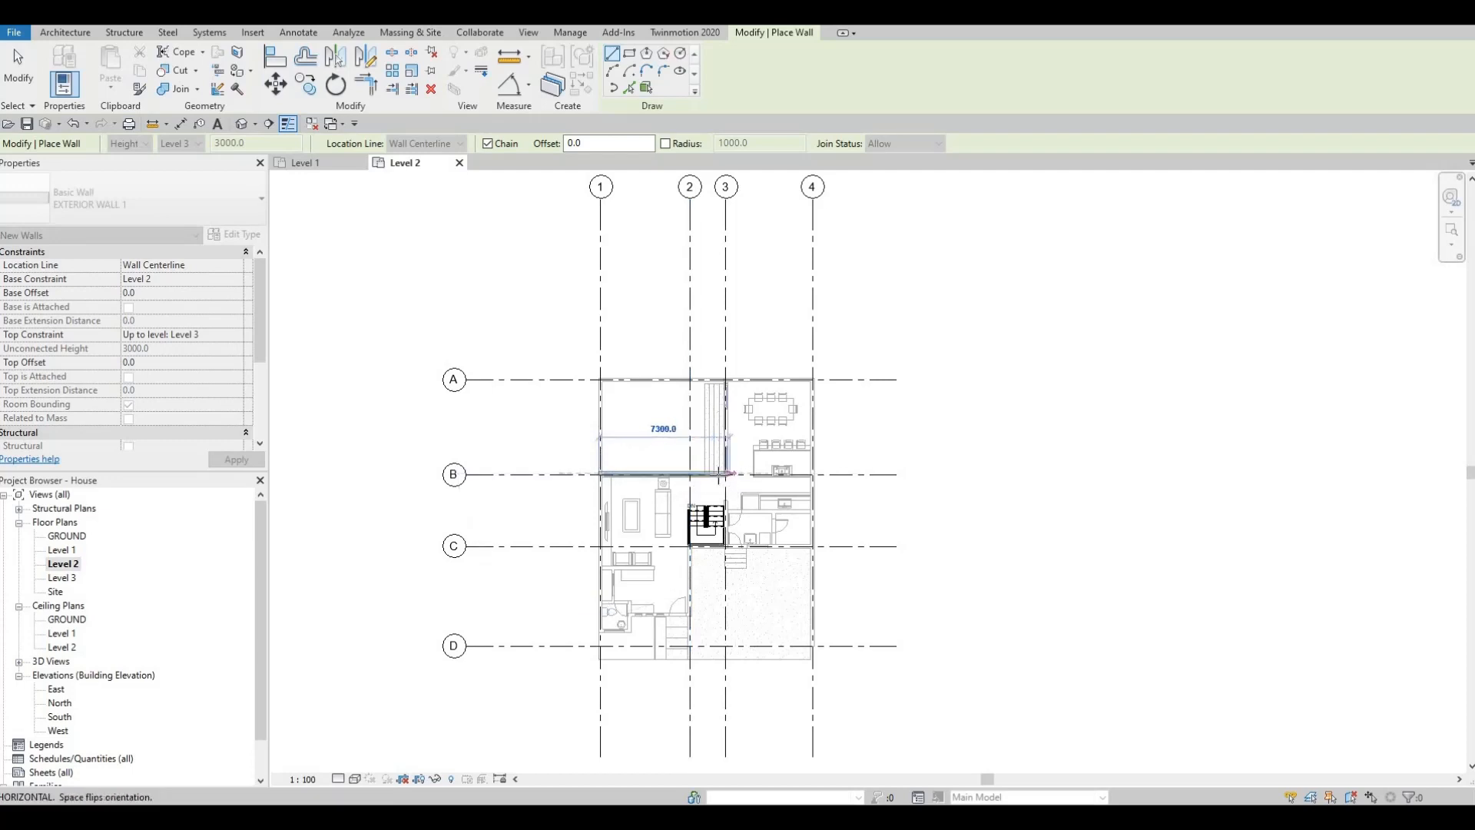
scroll(720, 475, "up", 5)
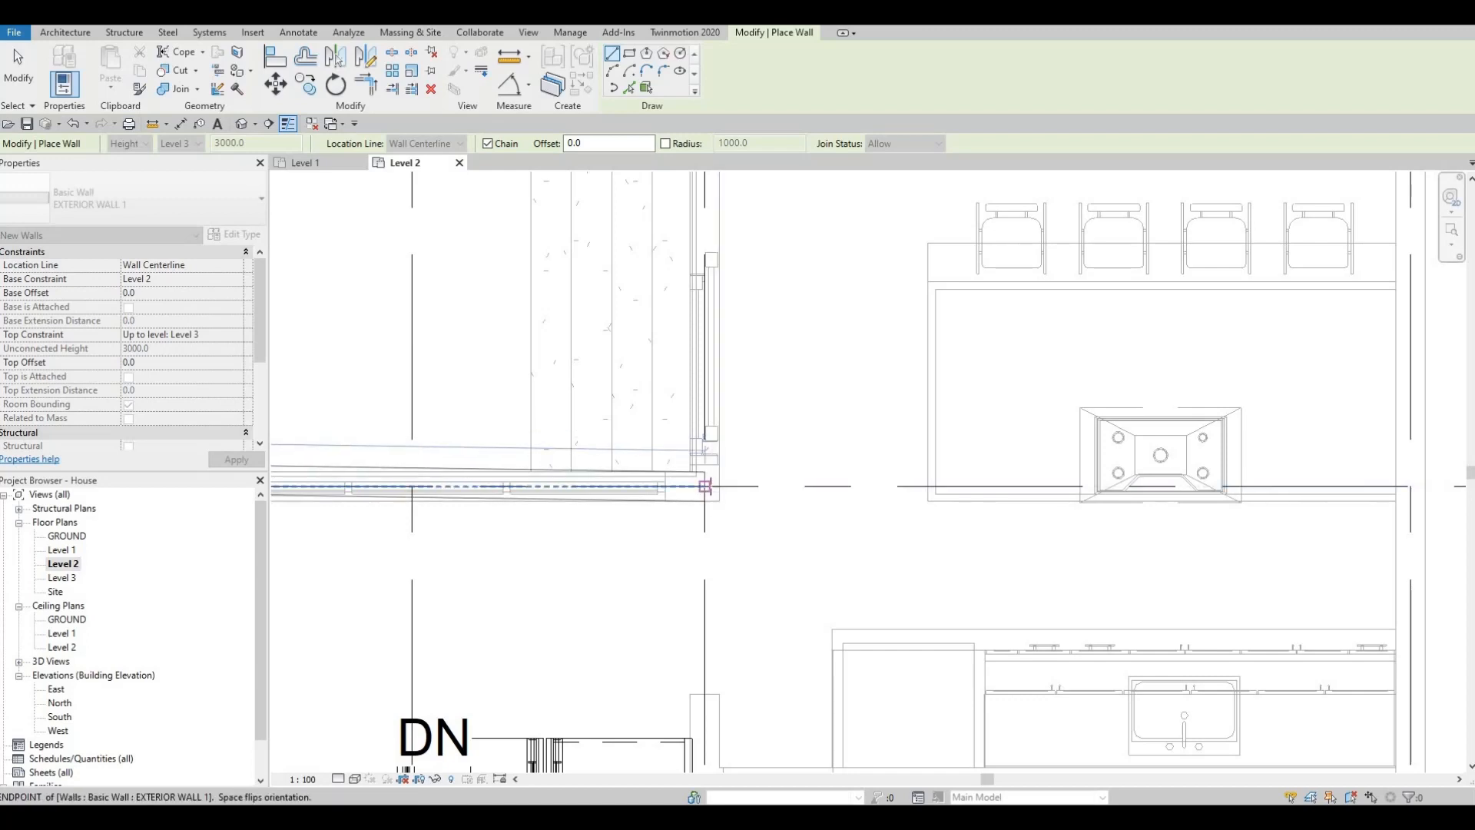
scroll(711, 482, "down", 3)
middle_click_drag(659, 479, 894, 471)
key("Escape")
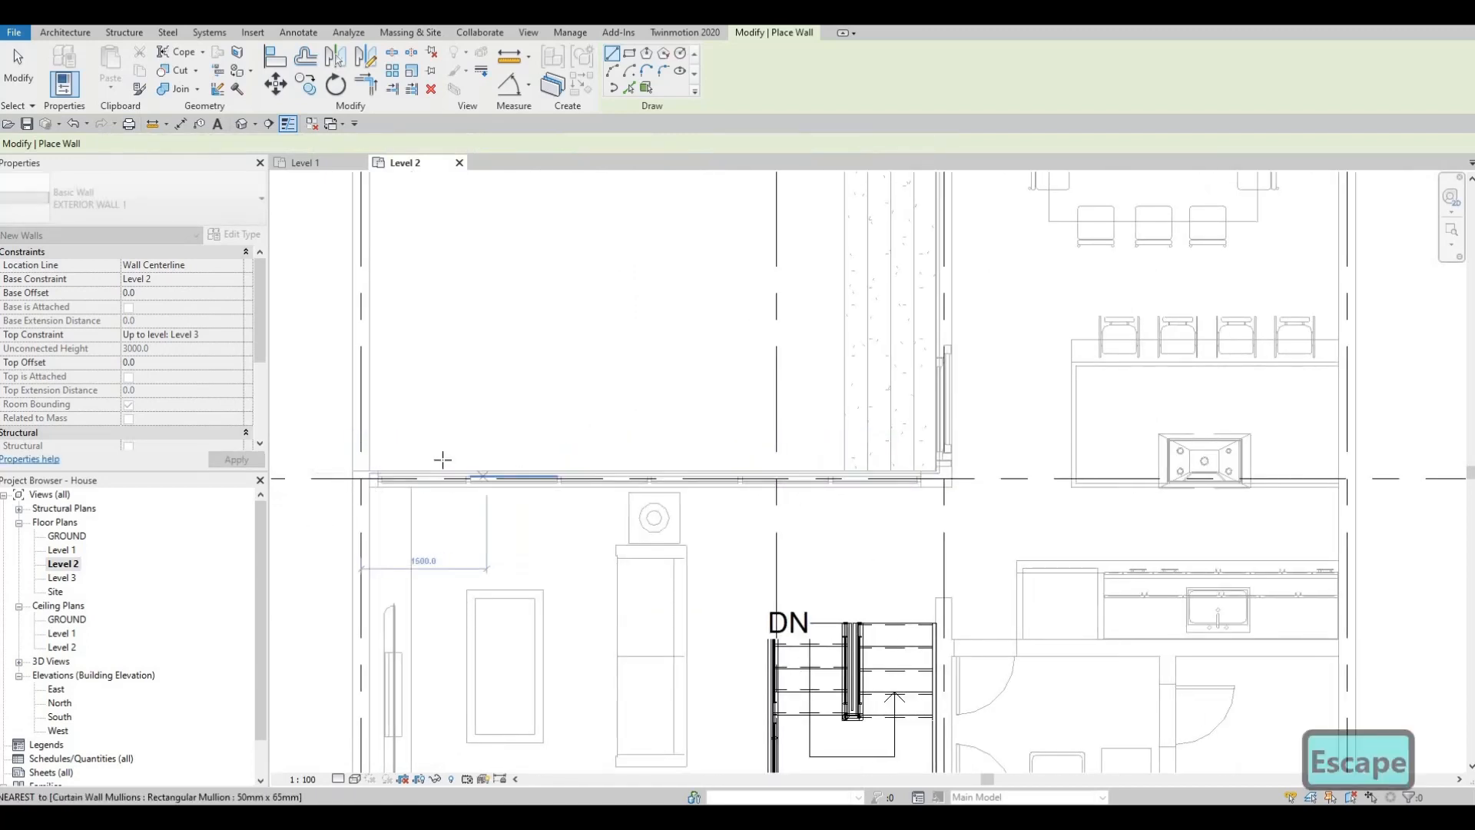
- Draw an exterior wall along grid line B from its intersection with grid 1 to grid 3
middle_click_drag(350, 487, 377, 477)
scroll(377, 477, "up", 2)
left_click(361, 475)
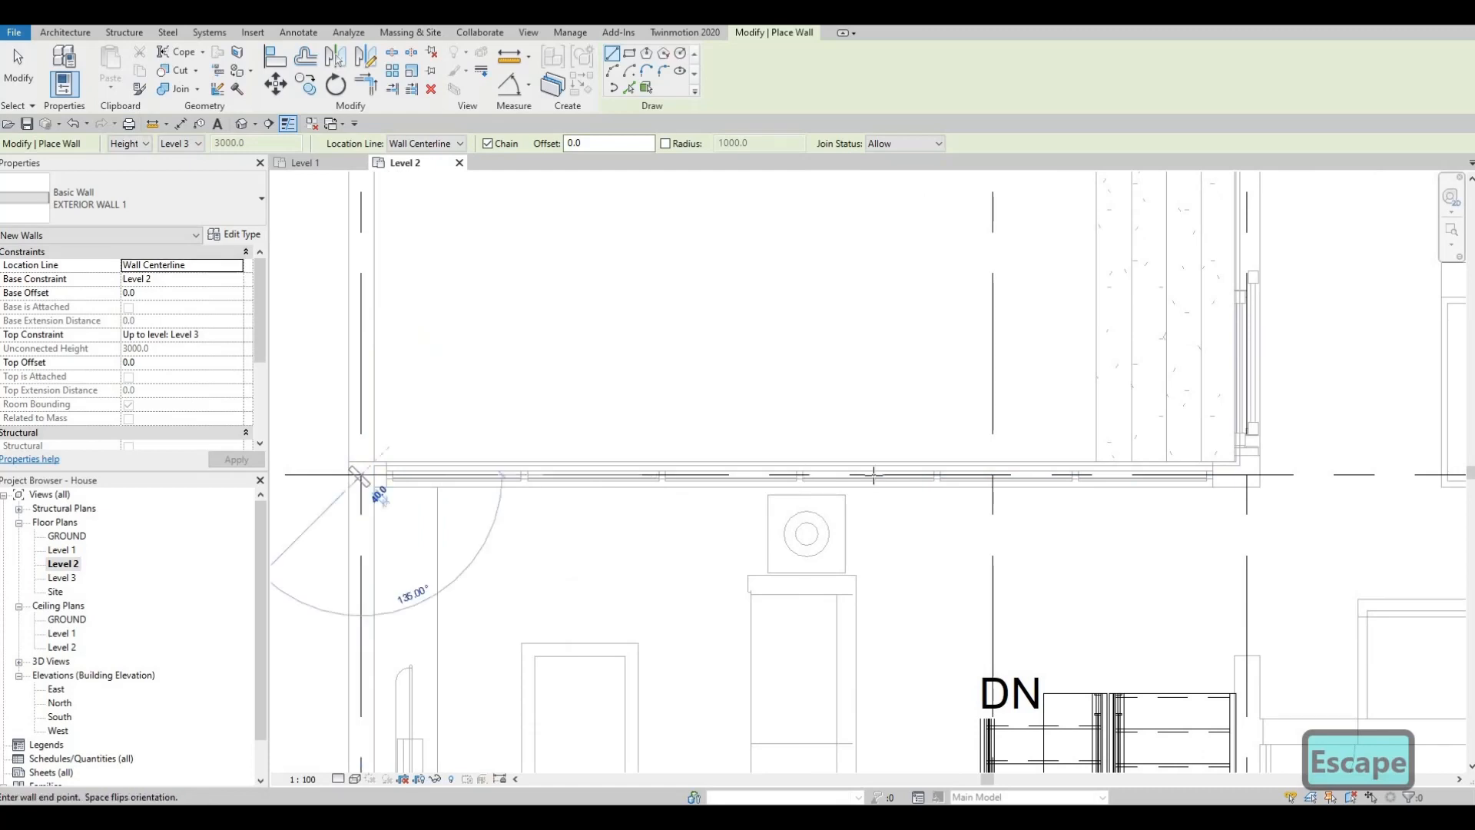
middle_click_drag(728, 494, 459, 492)
scroll(1014, 461, "up", 2)
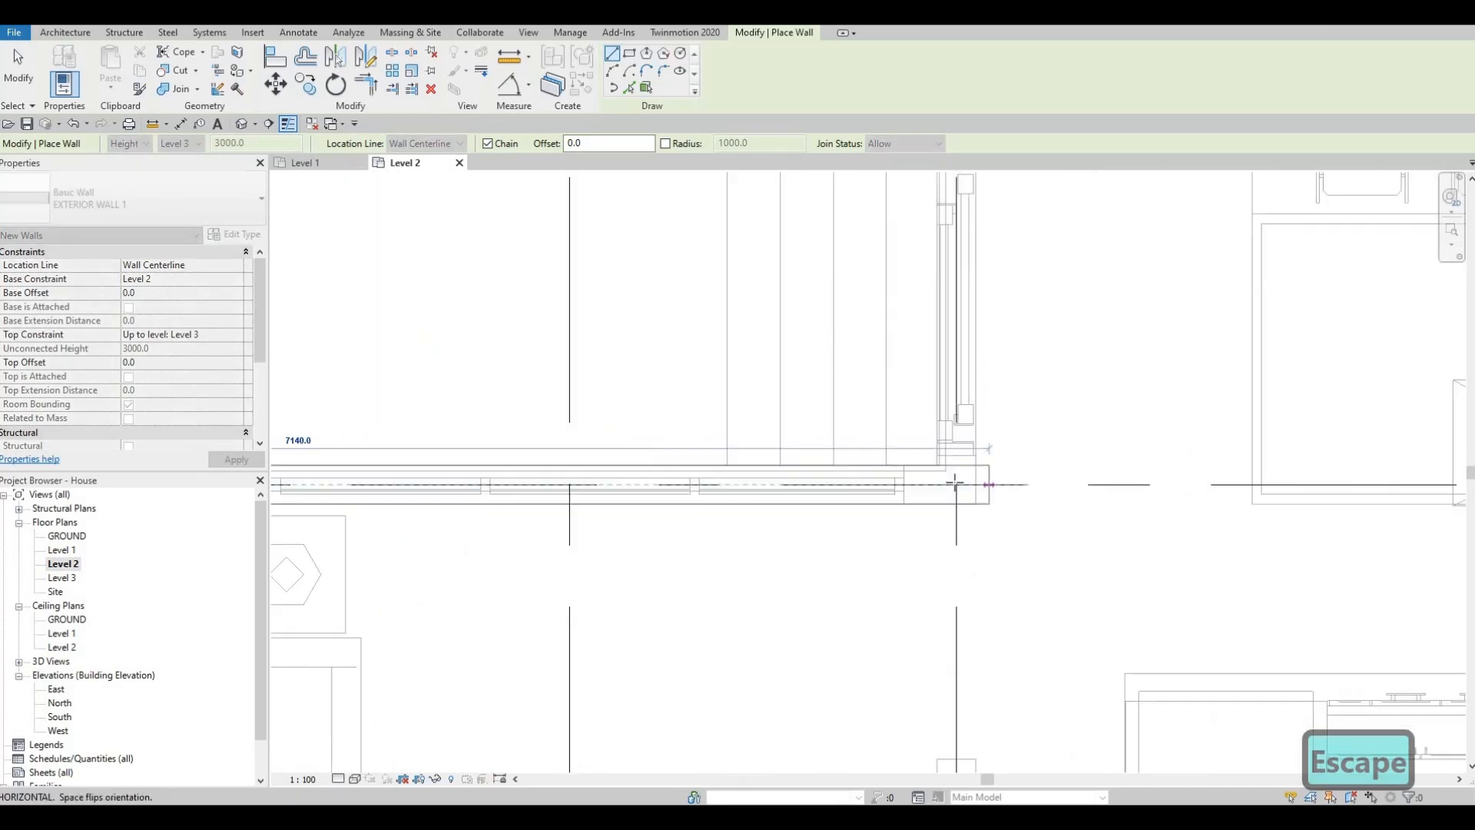
left_click(951, 484)
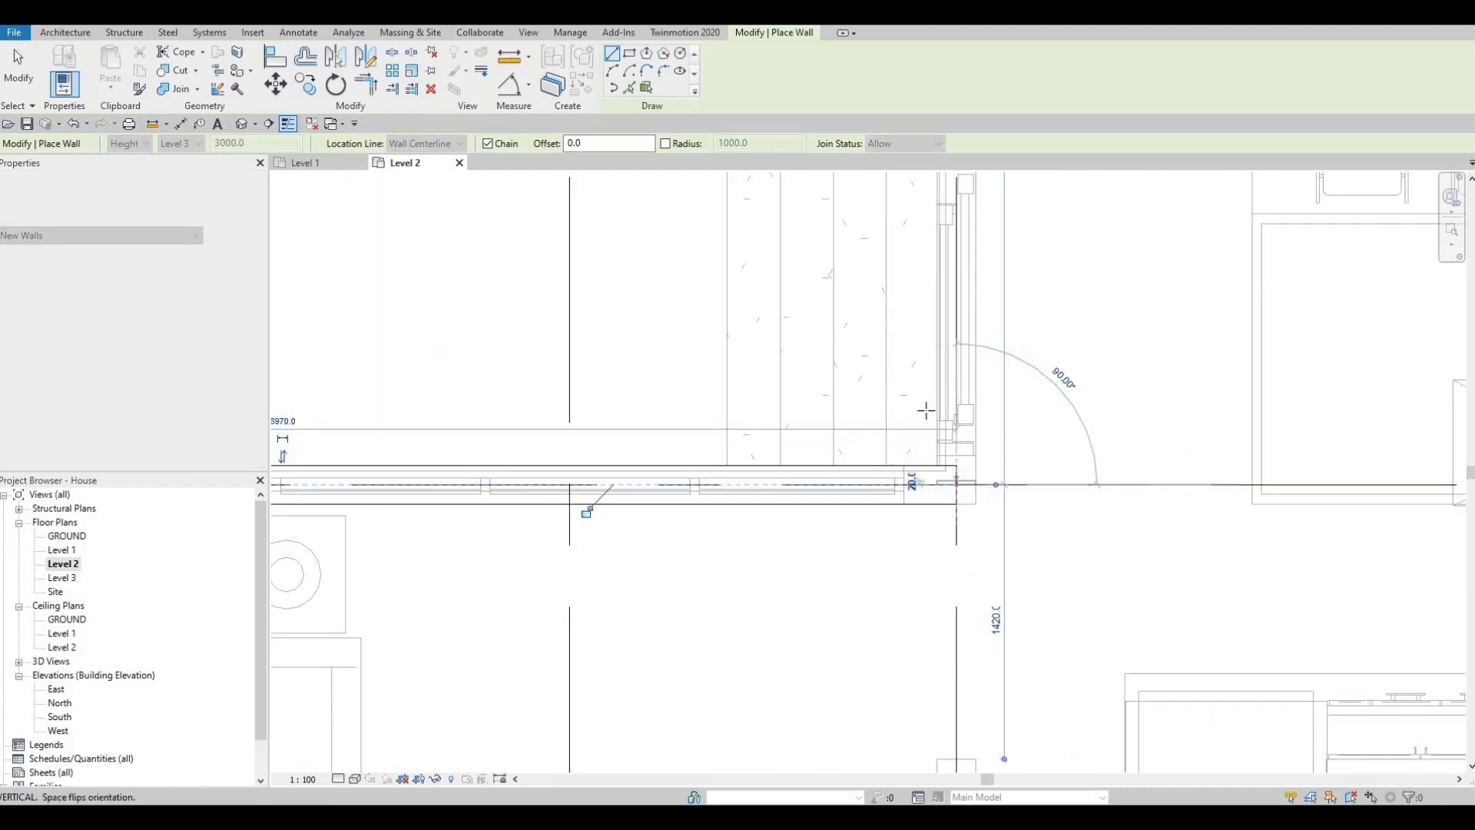
- Continue the exterior wall up along grid line 3 from grid B to the intersection with grid A
scroll(929, 407, "down", 2)
scroll(930, 431, "down", 3)
middle_click_drag(941, 369, 945, 438)
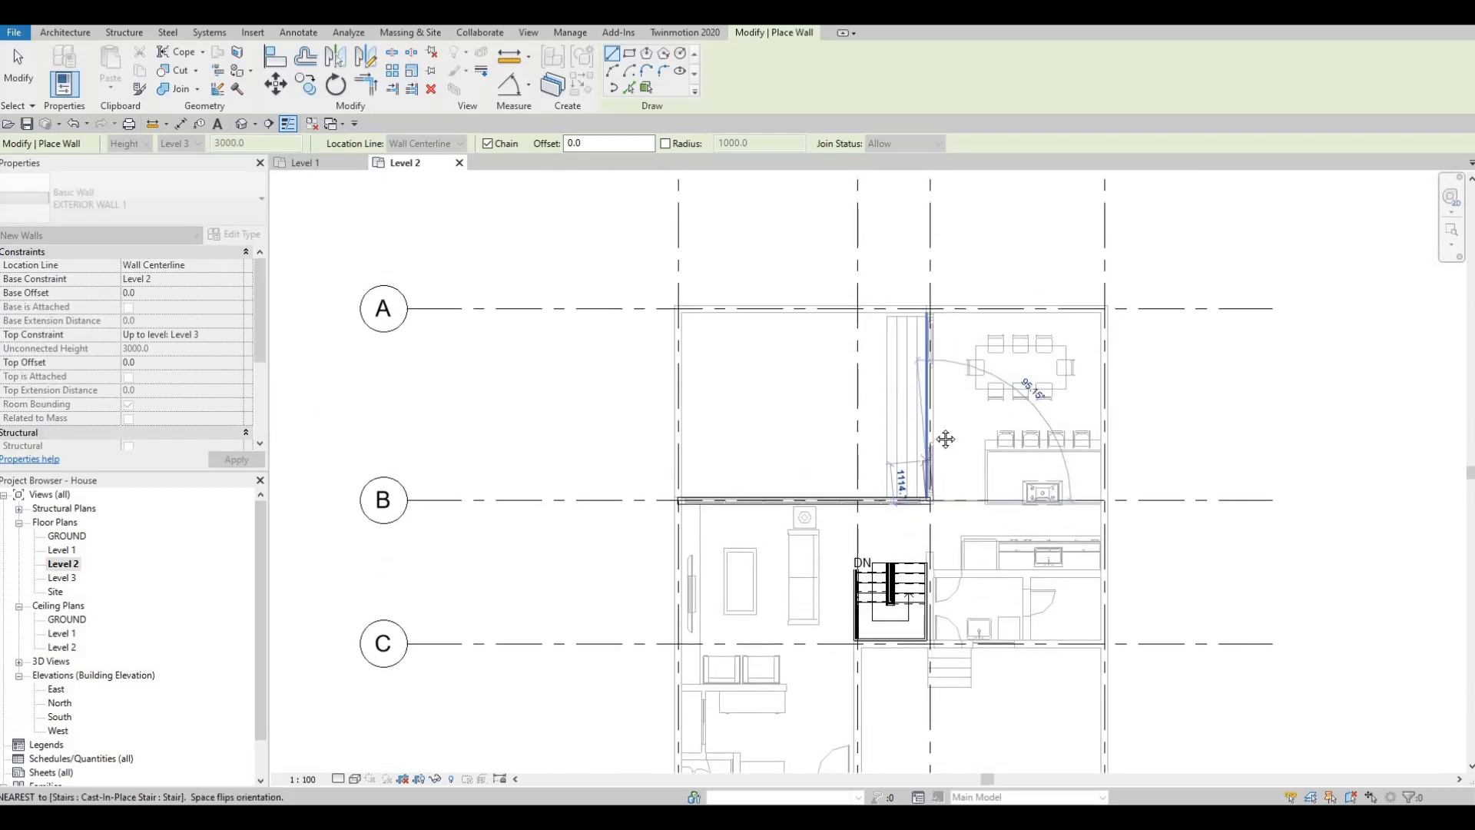
middle_click_drag(913, 519, 900, 608)
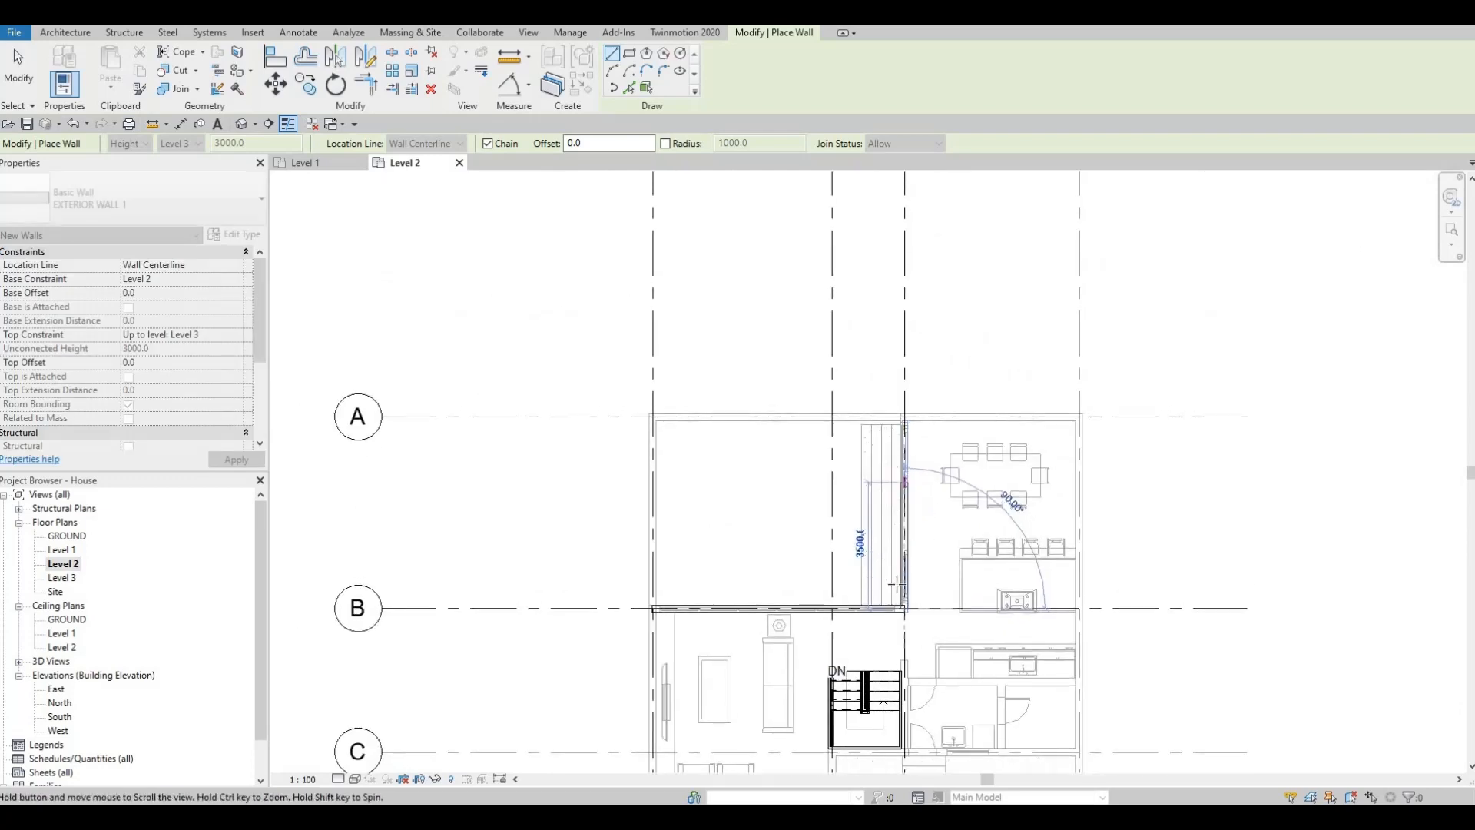
middle_click_drag(907, 492, 887, 626)
middle_click_drag(899, 561, 885, 624)
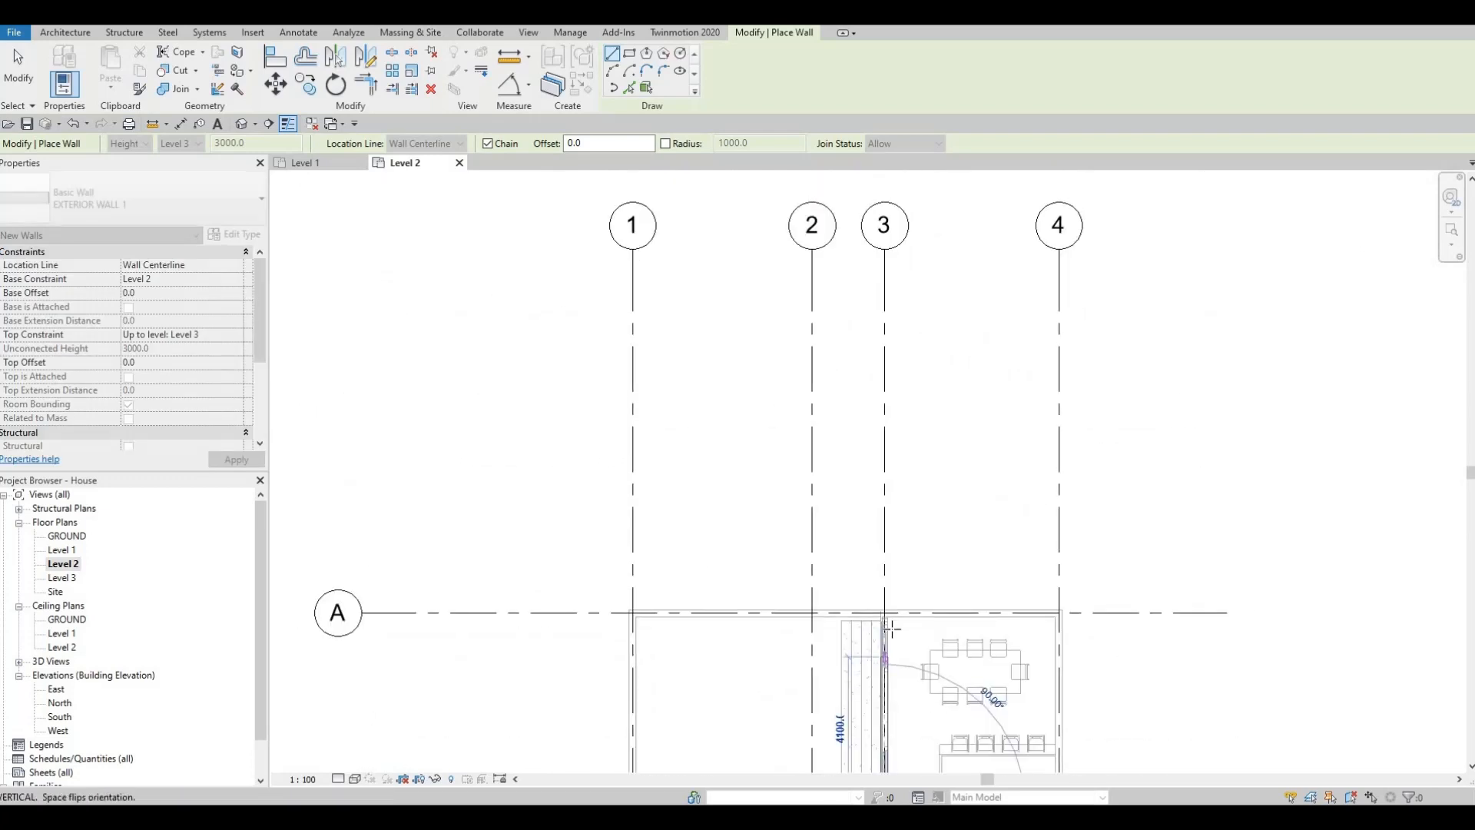
scroll(887, 624, "up", 8)
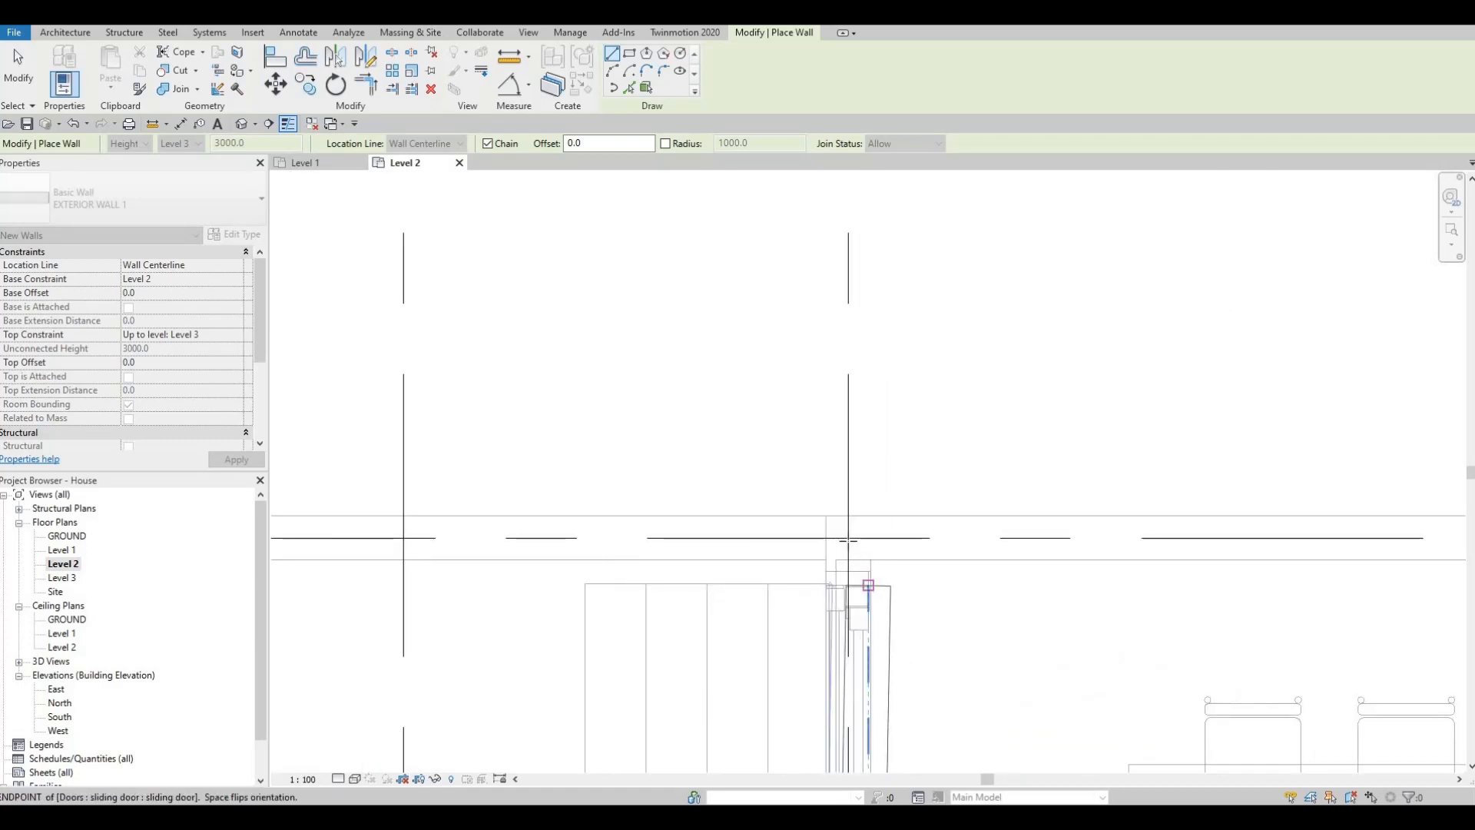
left_click(849, 538)
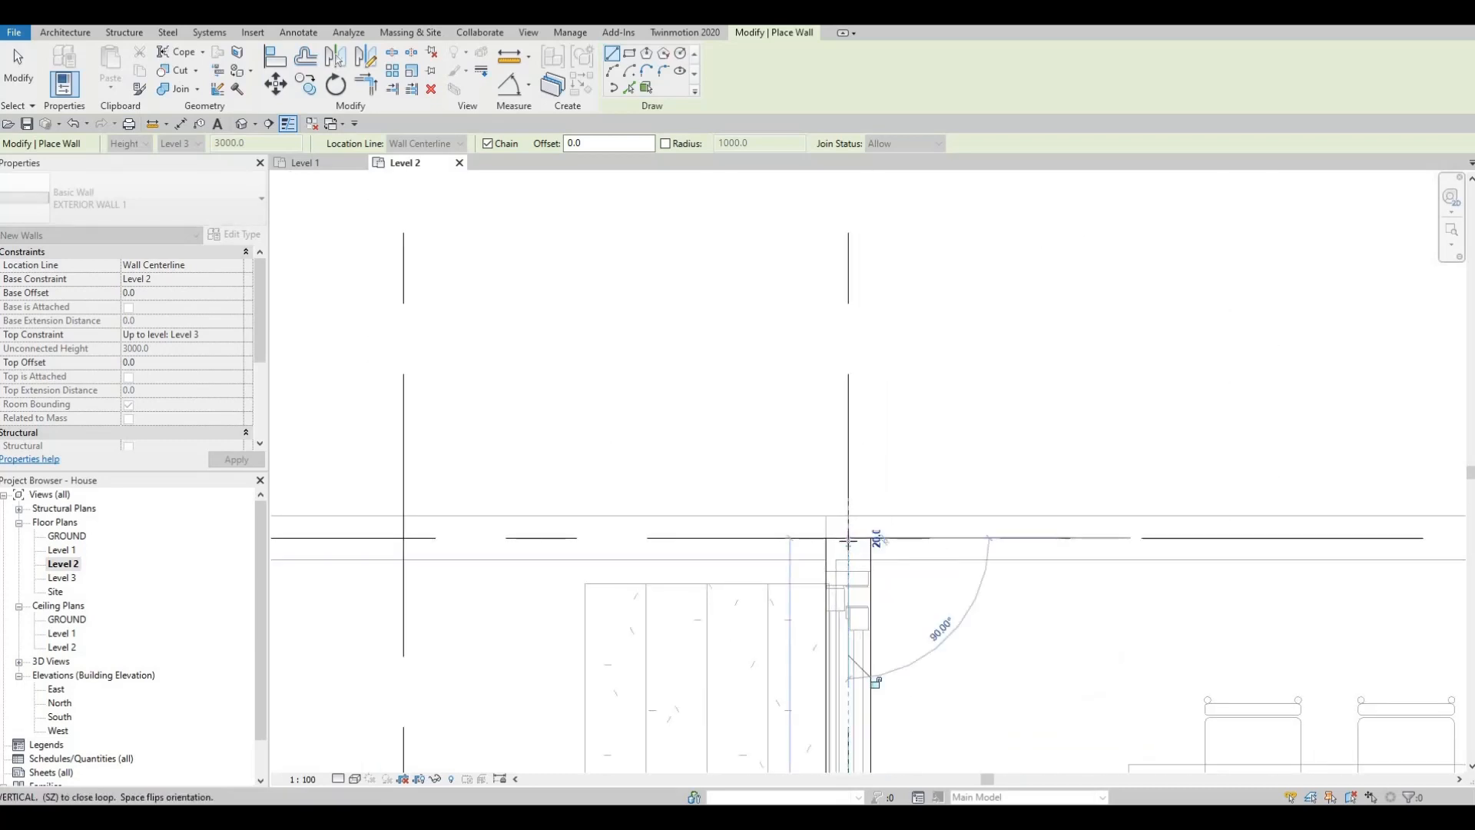
- Continue the exterior wall along grid line A from grid 3 to the corner at grid 4
scroll(849, 541, "down", 8)
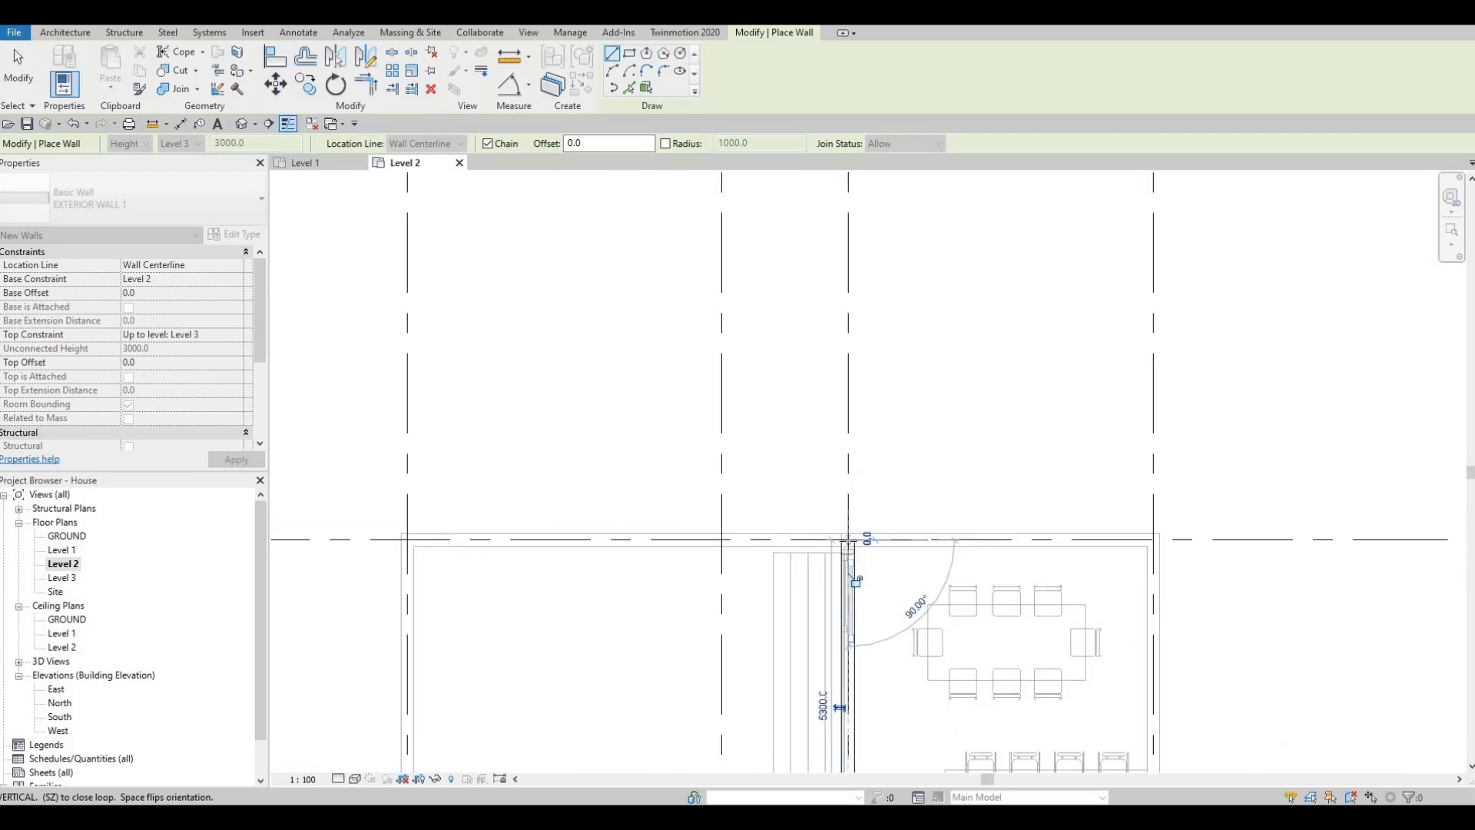
scroll(849, 540, "down", 2)
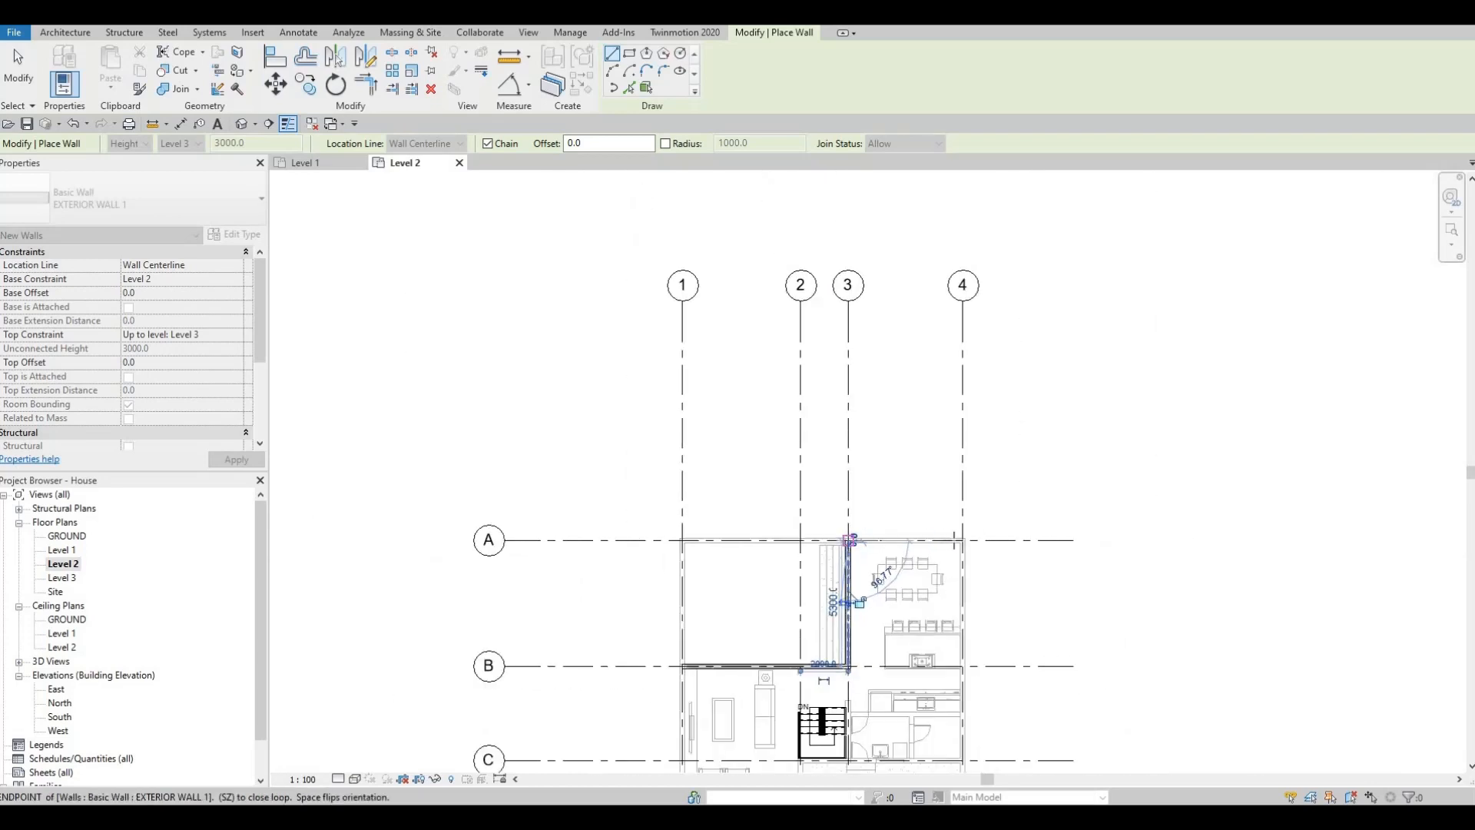
scroll(963, 539, "up", 5)
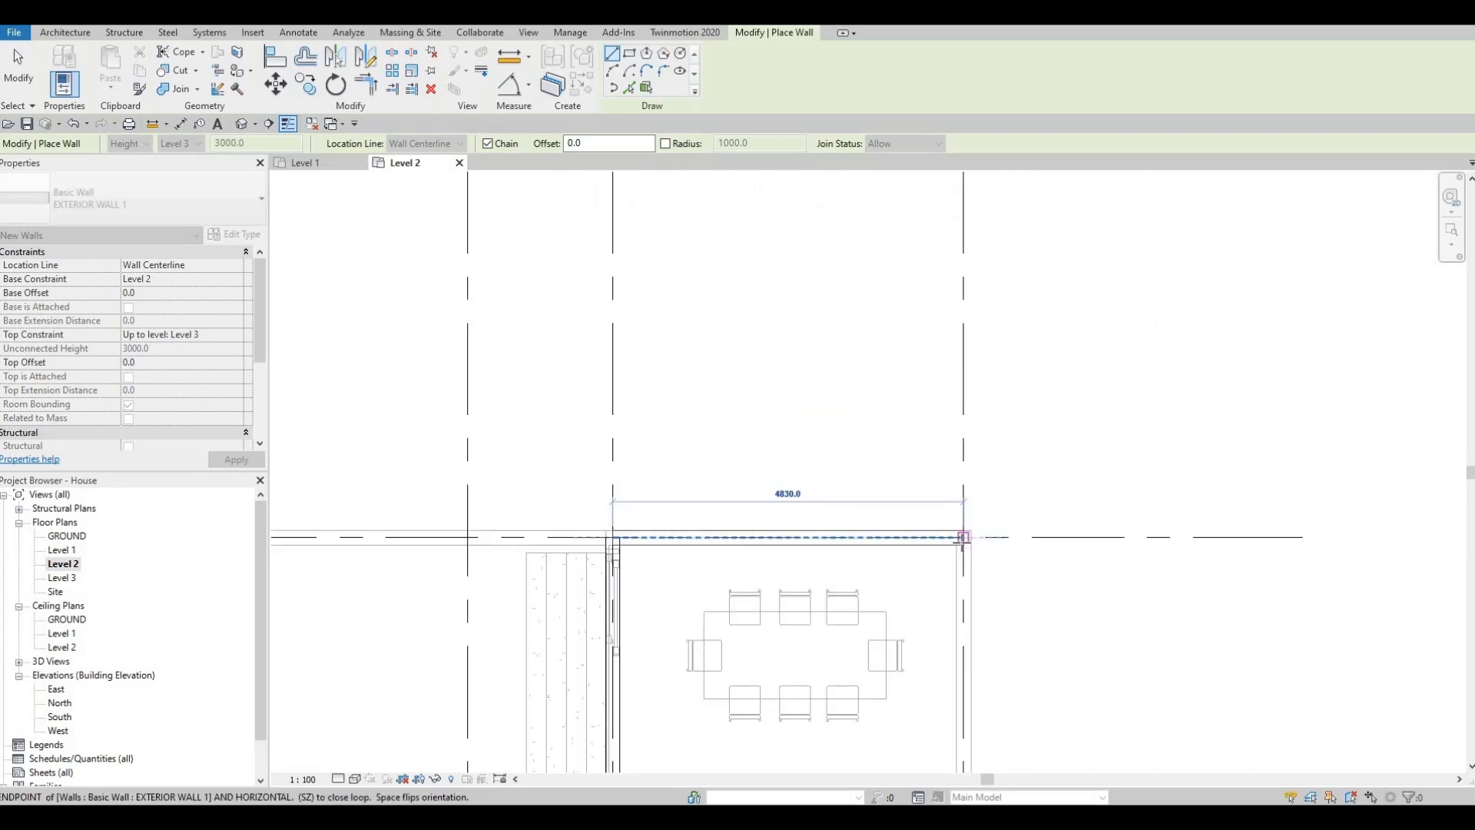
left_click(963, 539)
- Continue the exterior wall down along grid line 4 for 13500 mm, stopping short of grid D
scroll(963, 538, "down", 4)
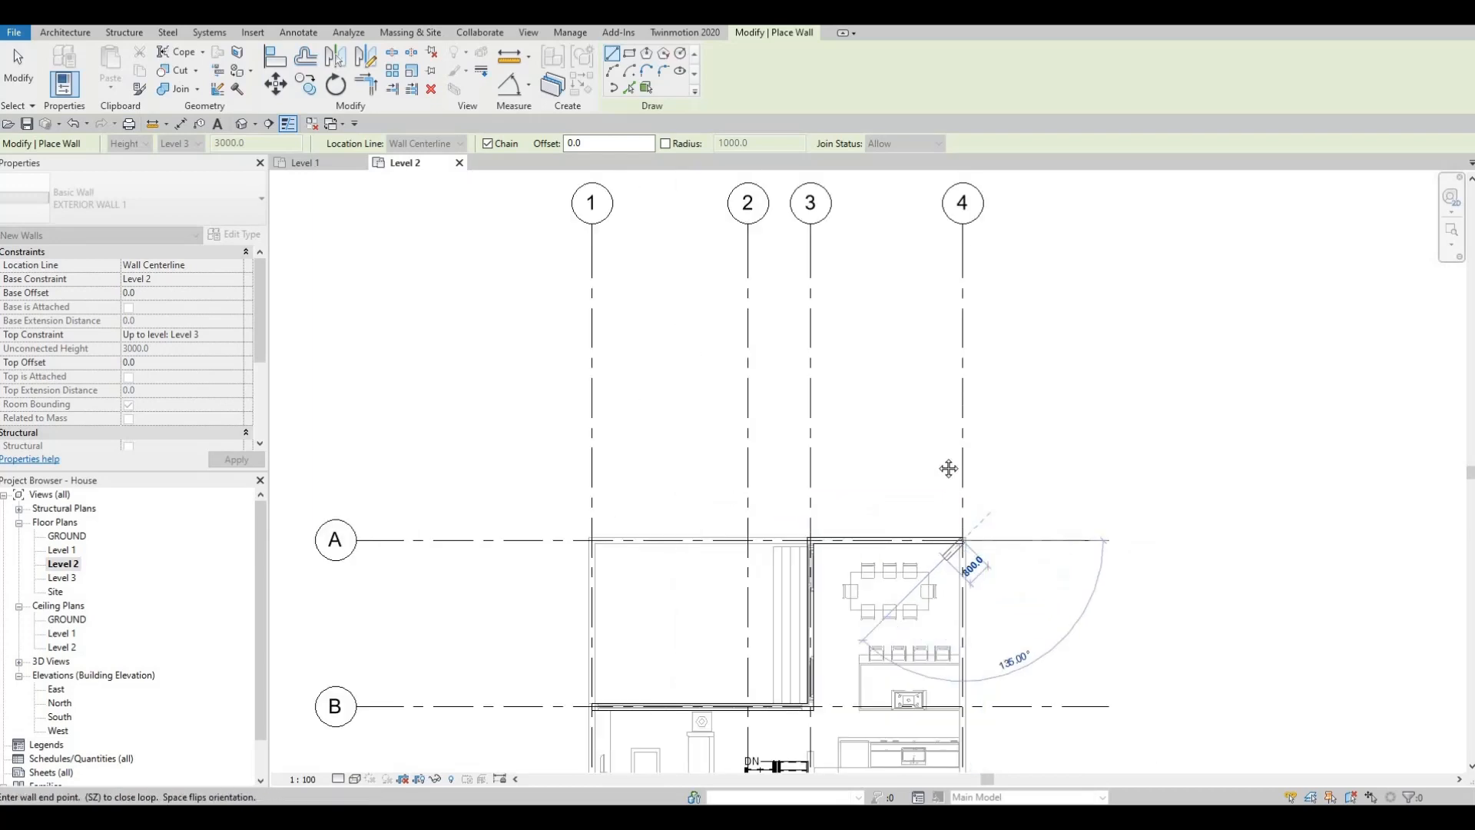
middle_click_drag(949, 592, 929, 474)
scroll(928, 473, "down", 2)
middle_click_drag(952, 538, 955, 435)
middle_click_drag(951, 587, 951, 510)
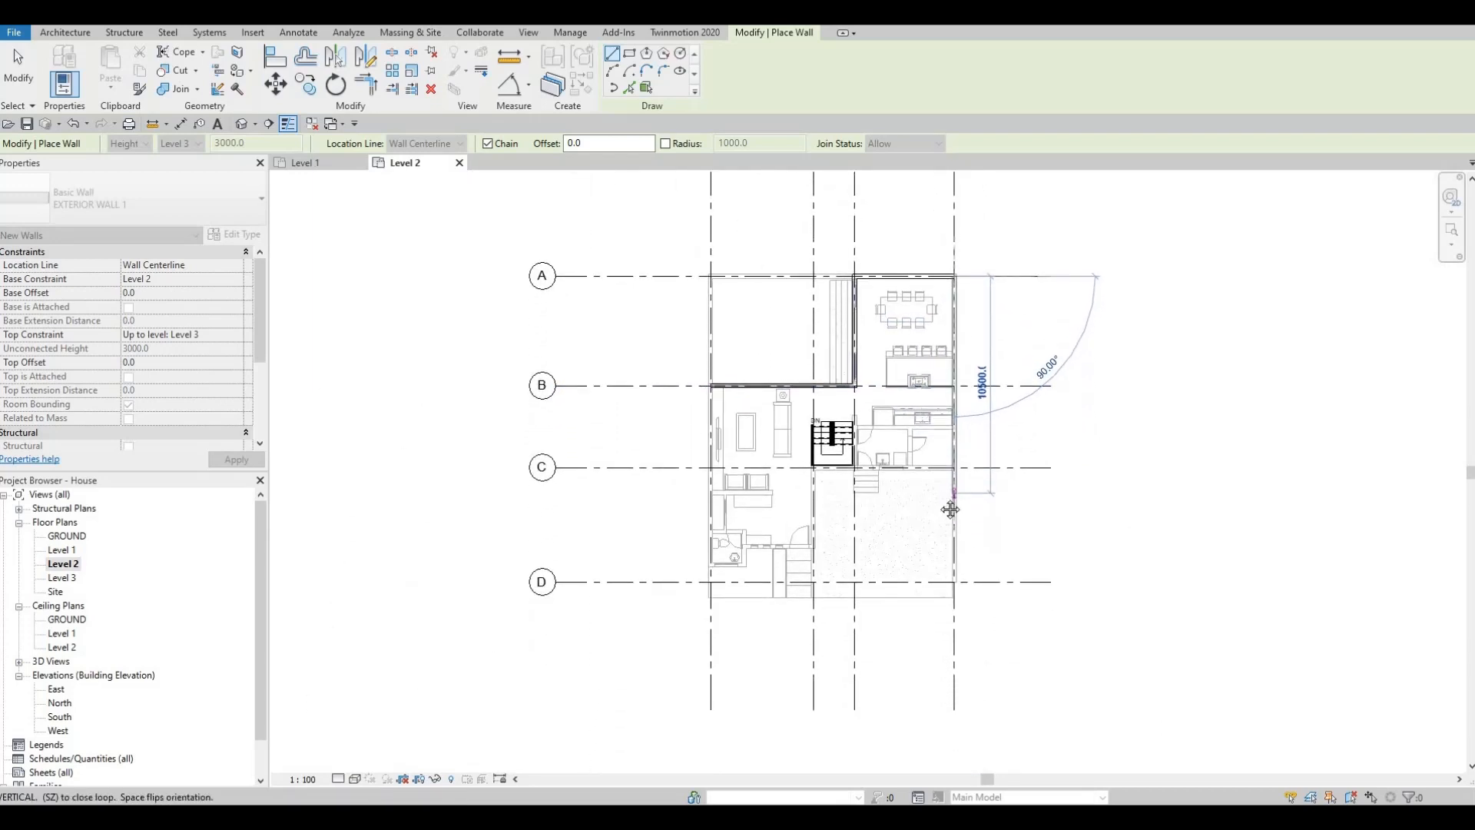
middle_click_drag(934, 582, 932, 520)
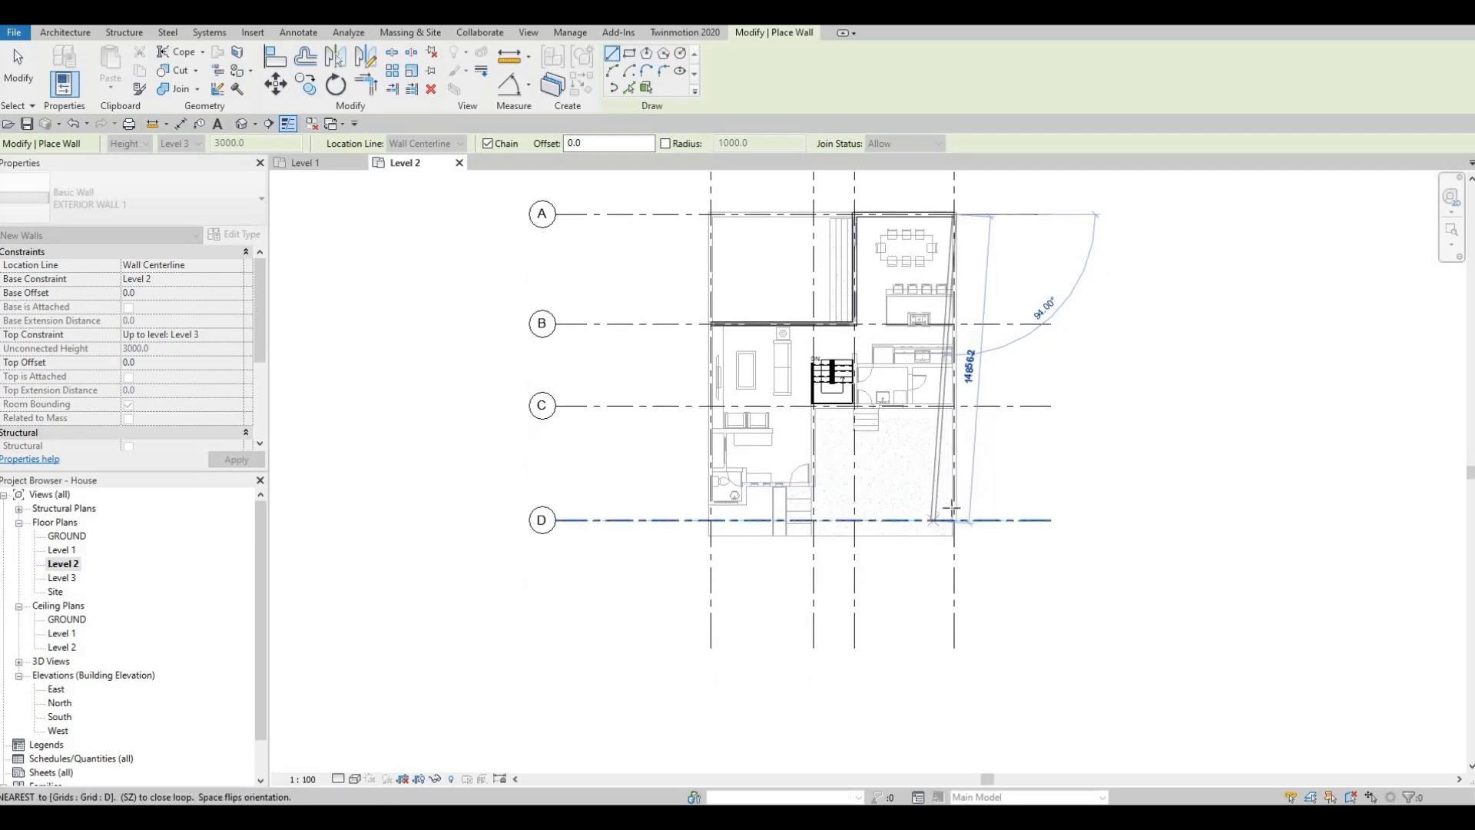
scroll(952, 509, "up", 3)
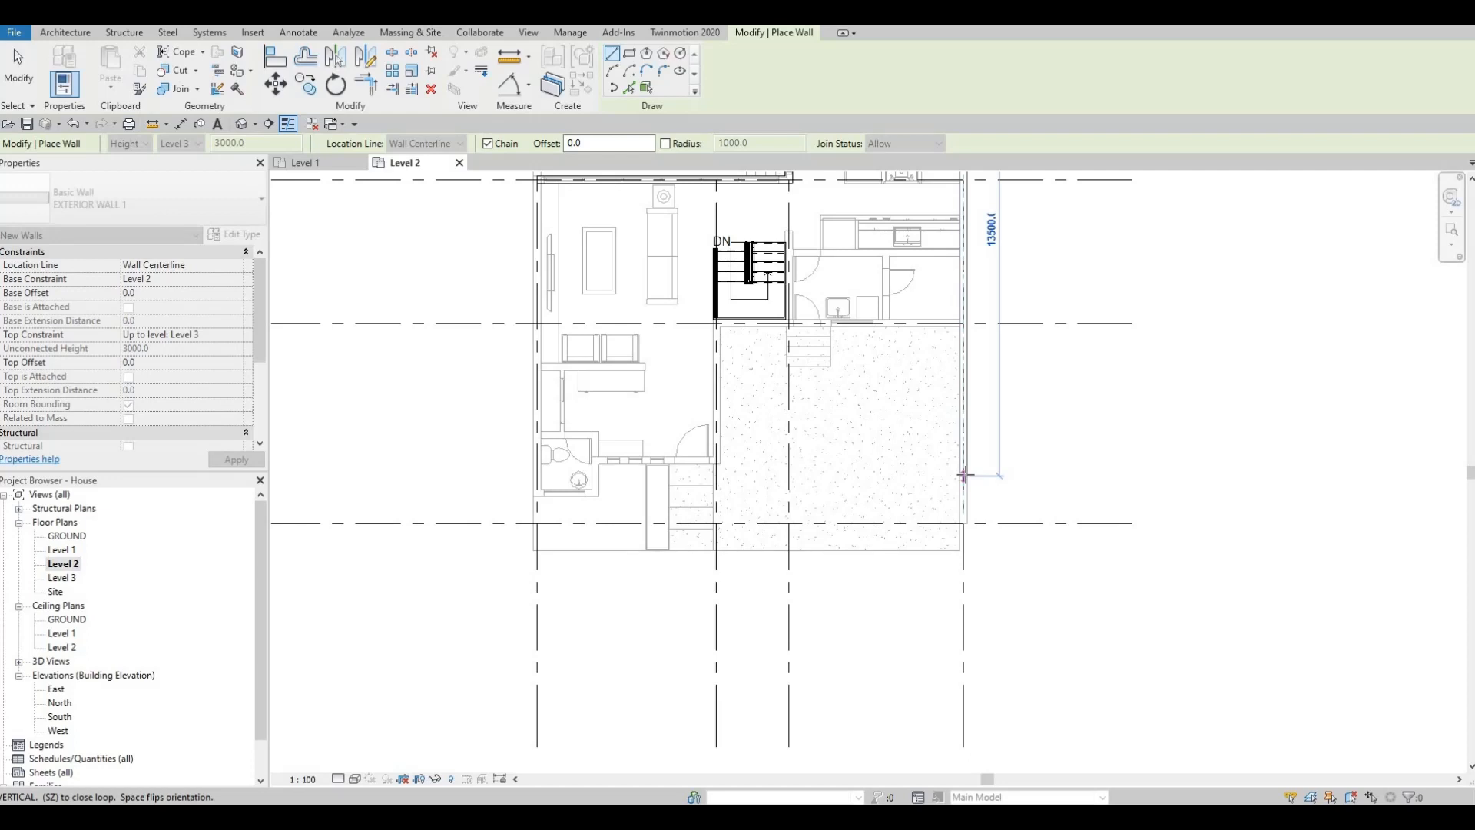
left_click(960, 477)
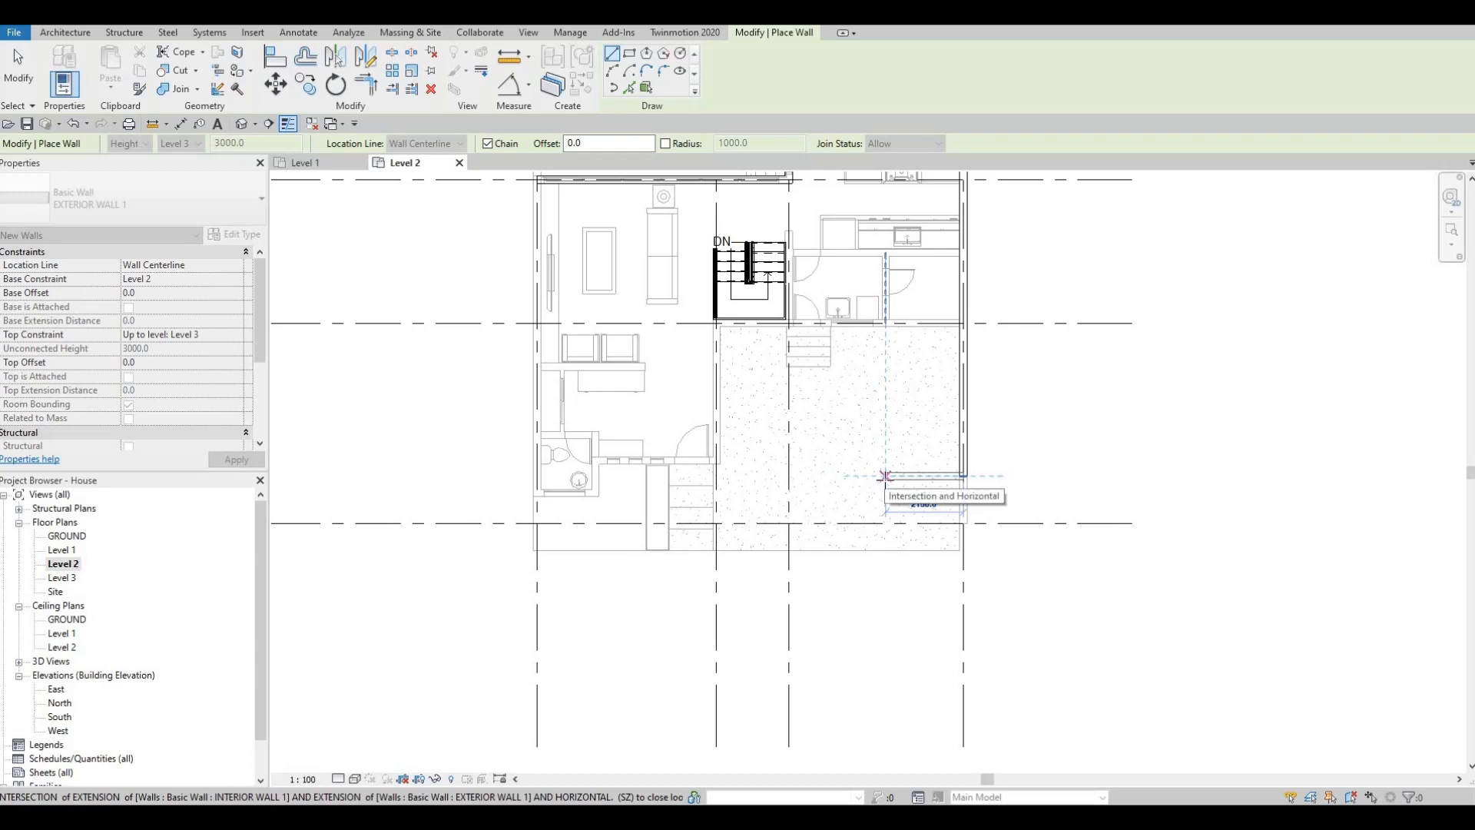
- Add an 1850 mm horizontal exterior wall running from the lower end of the grid 4 wall toward grid 3
key("F1")
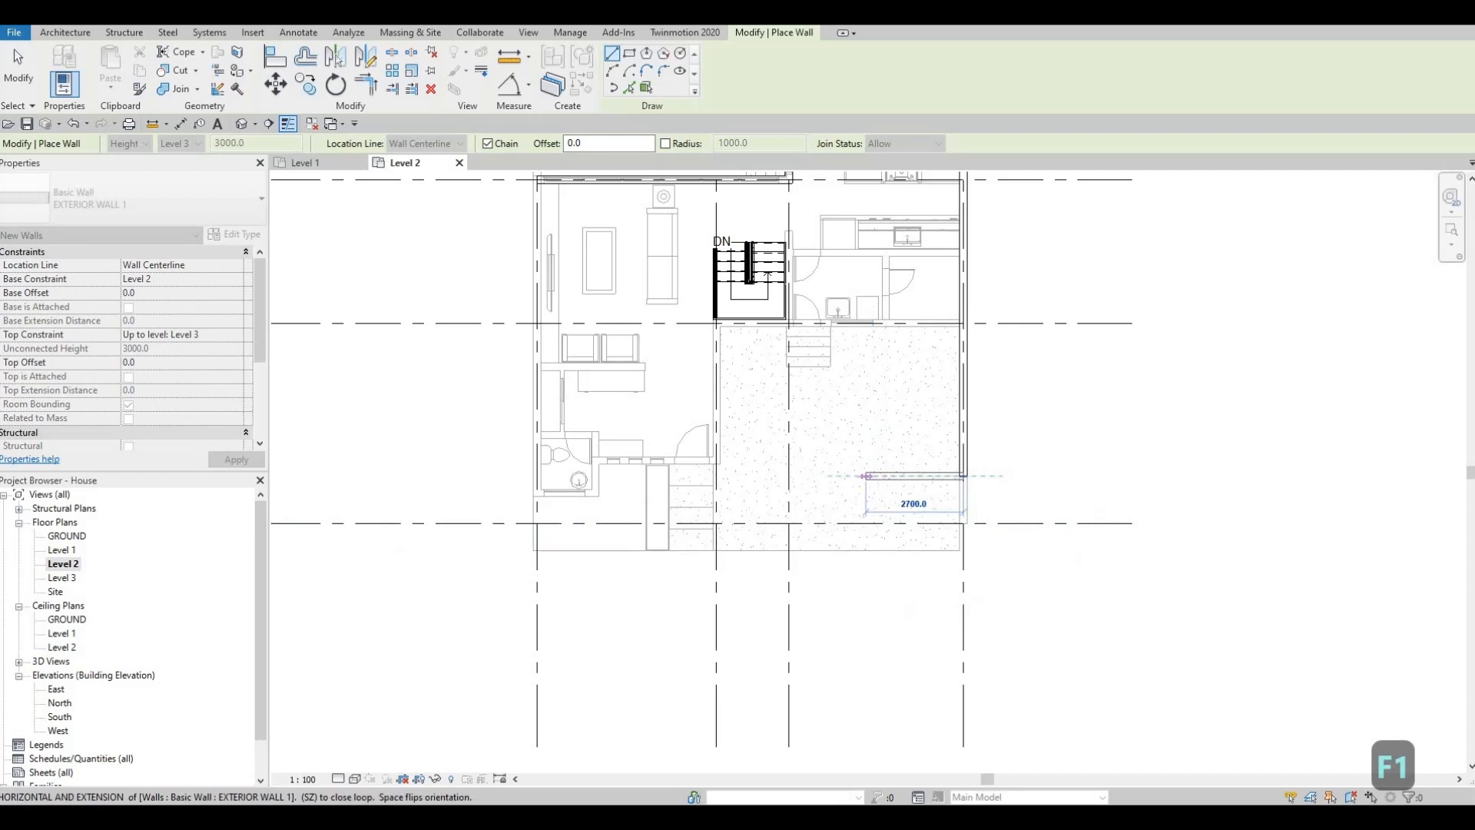
type("1850")
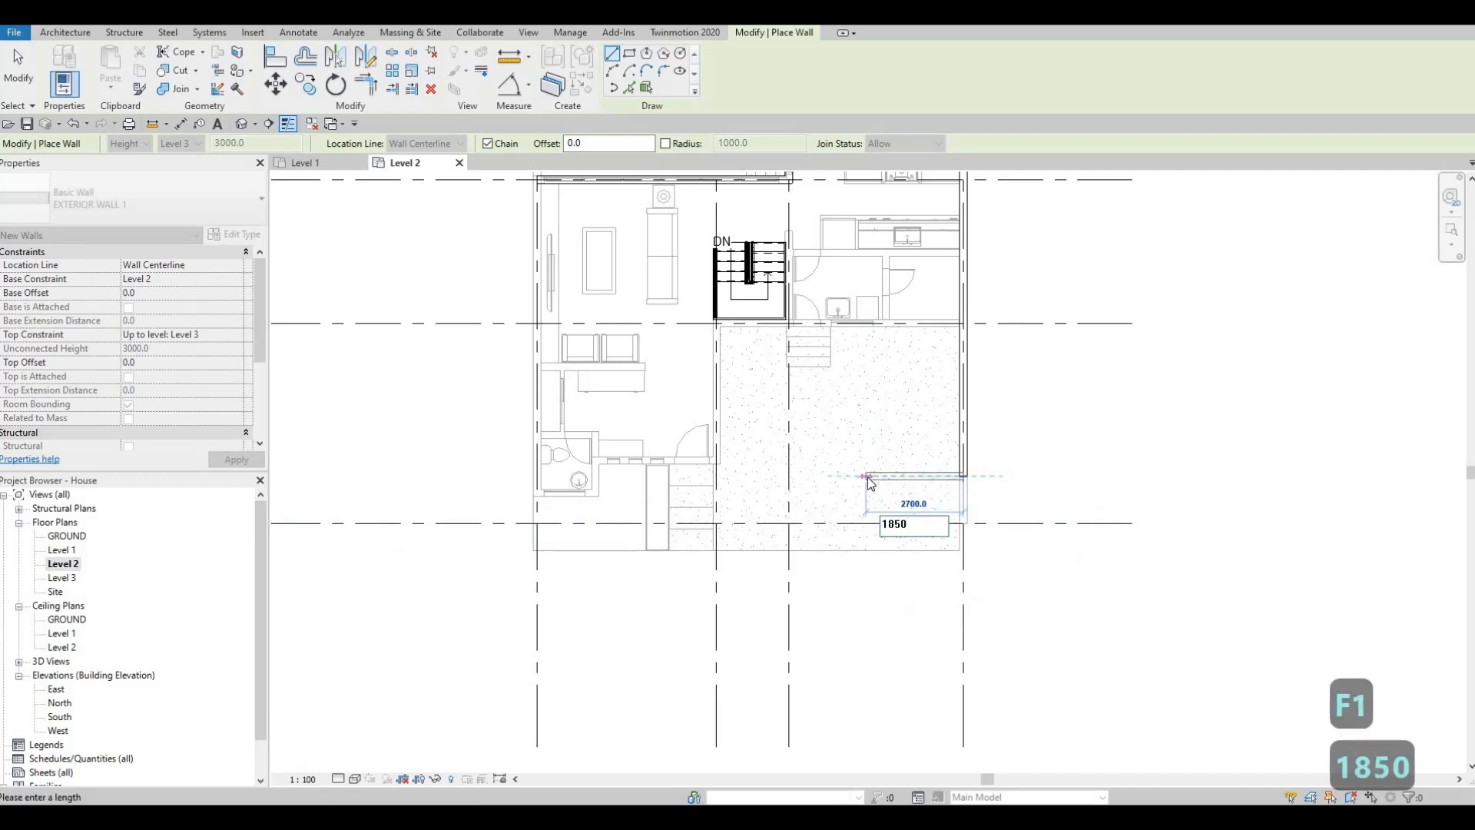
key("Return")
scroll(982, 499, "down", 5)
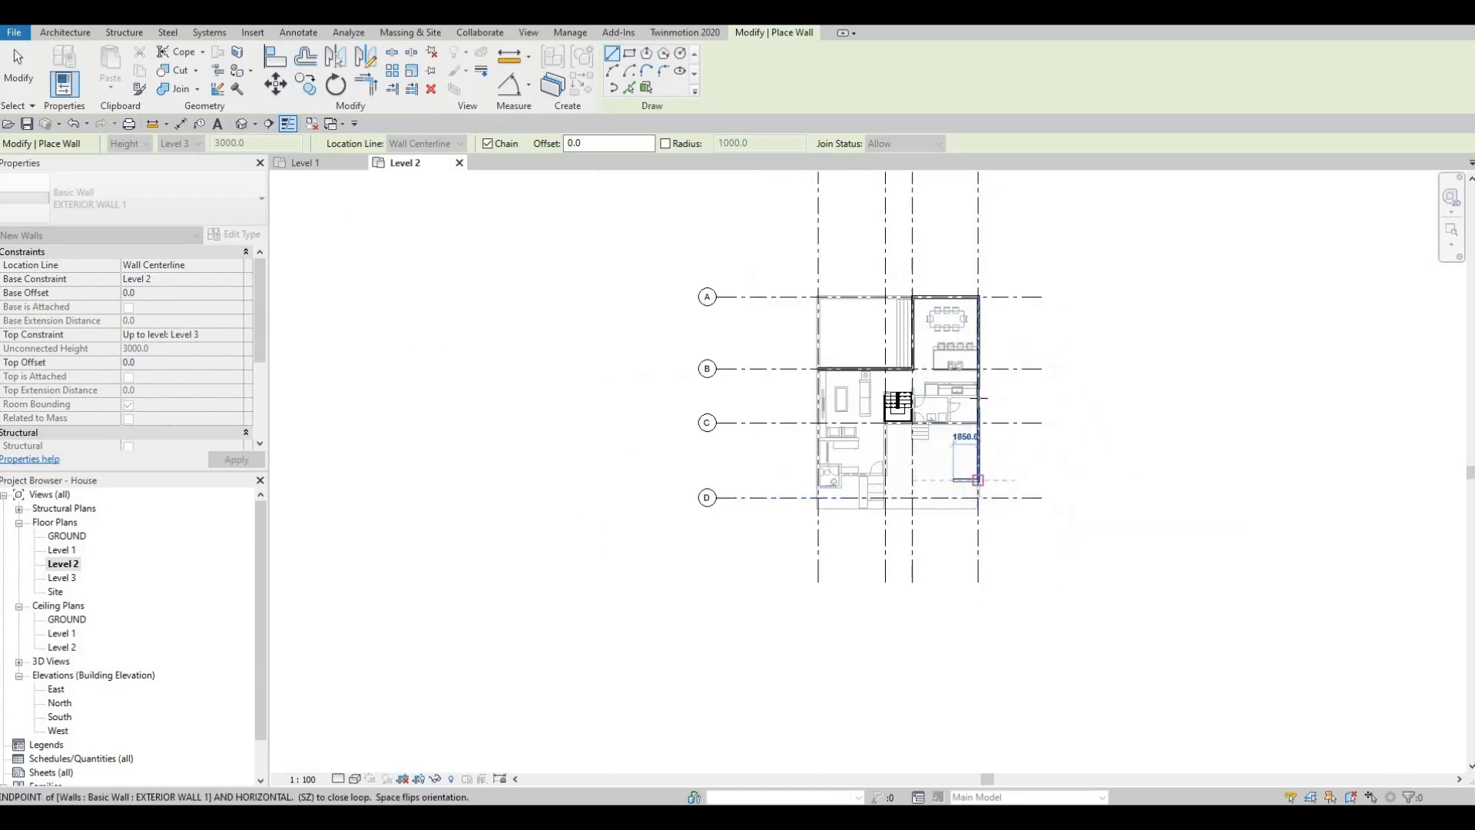
scroll(973, 465, "up", 1)
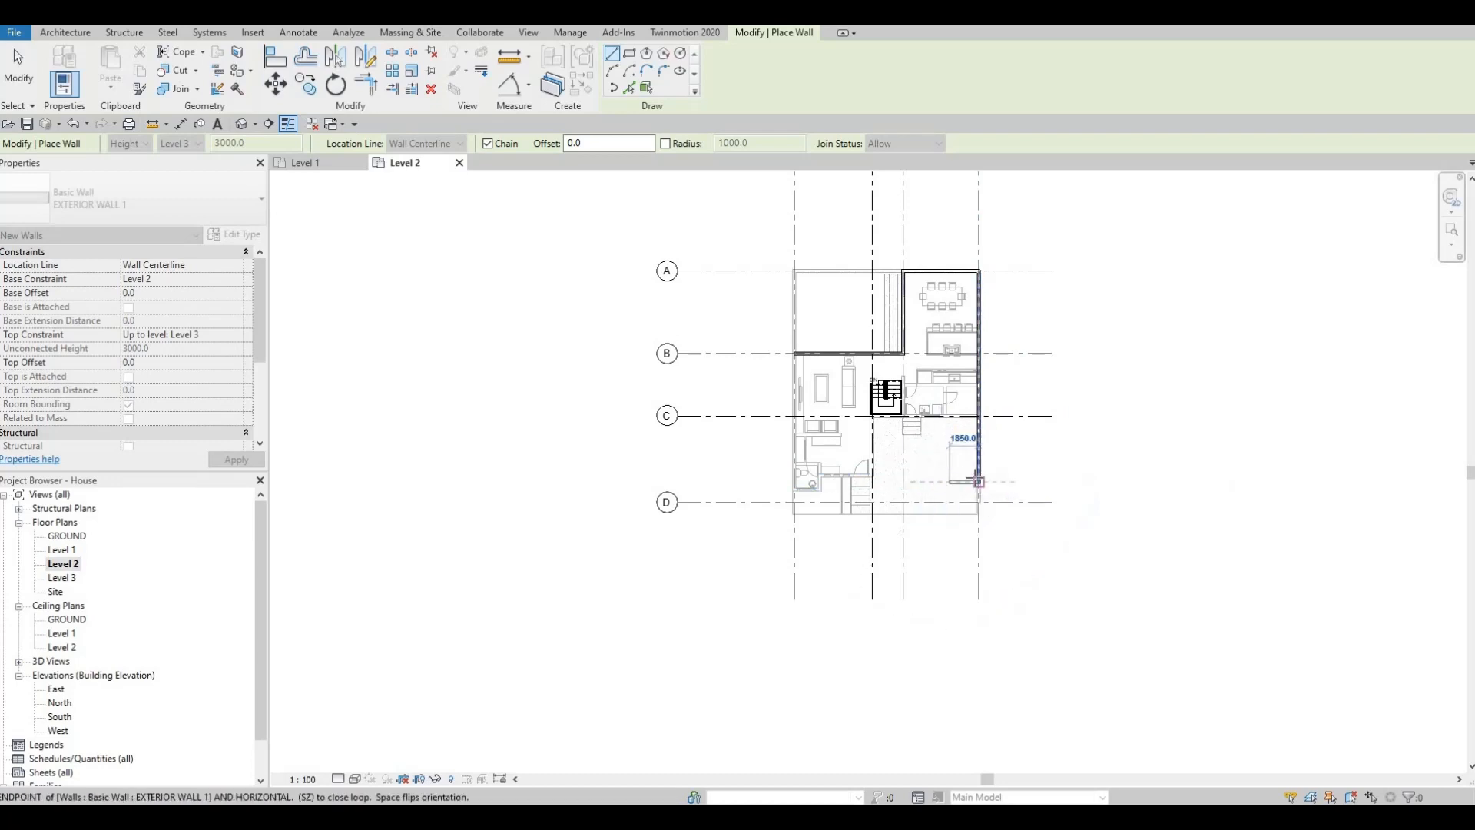
left_click(957, 480)
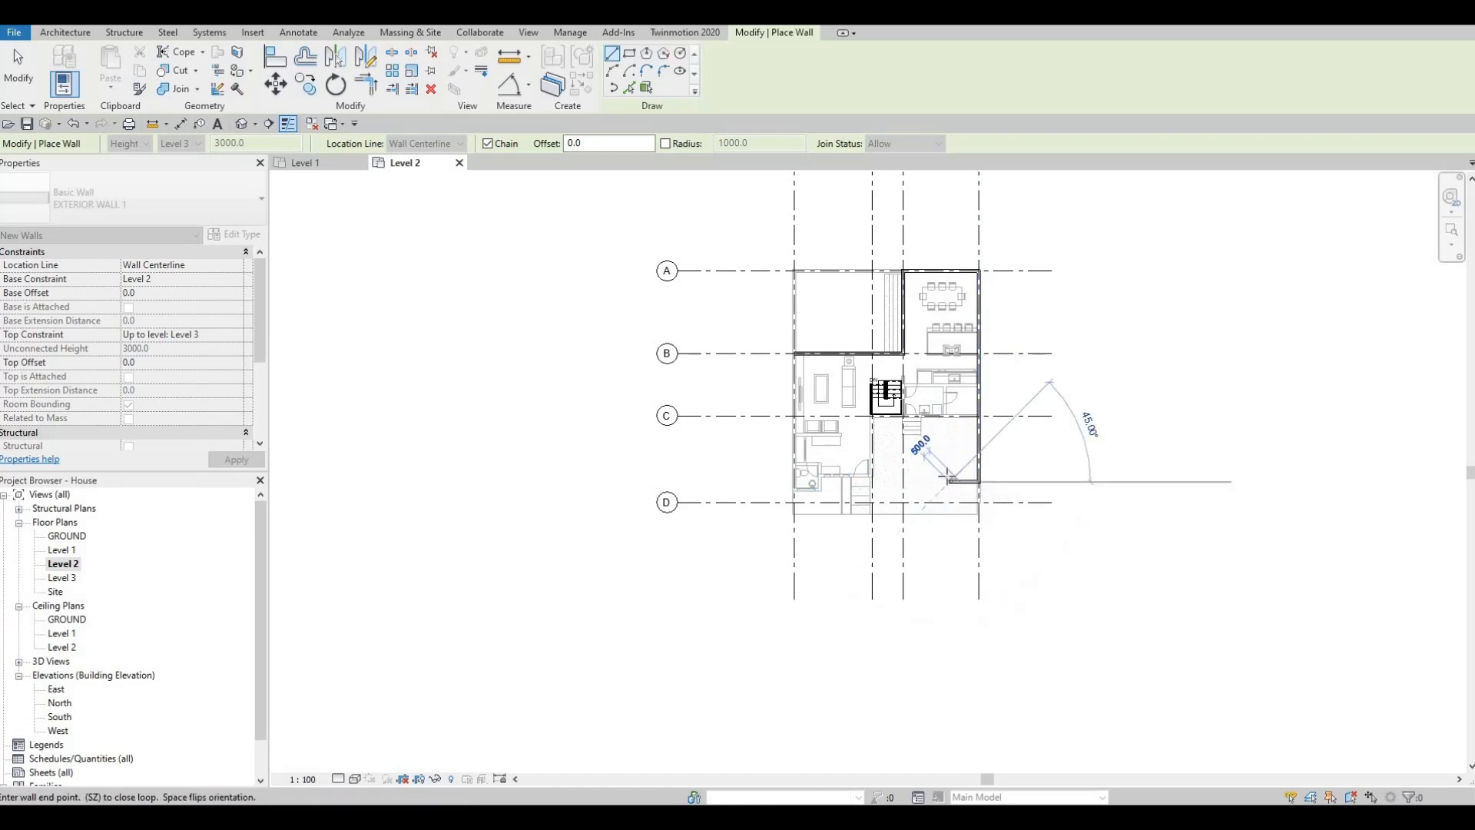
- Add a 1400 mm vertical exterior wall going up from the free end of the short horizontal wall
scroll(952, 473, "up", 5)
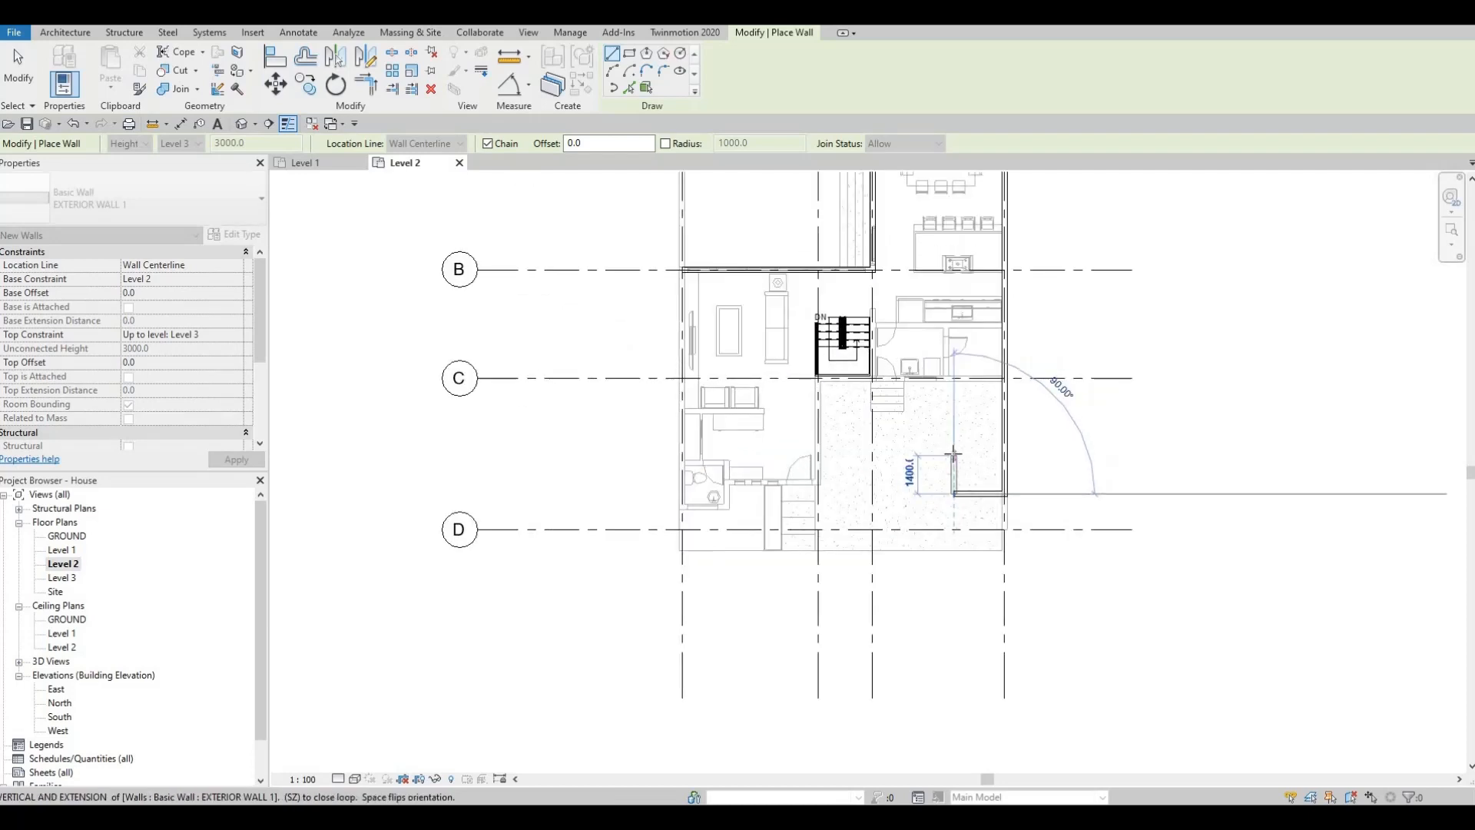
type("1400")
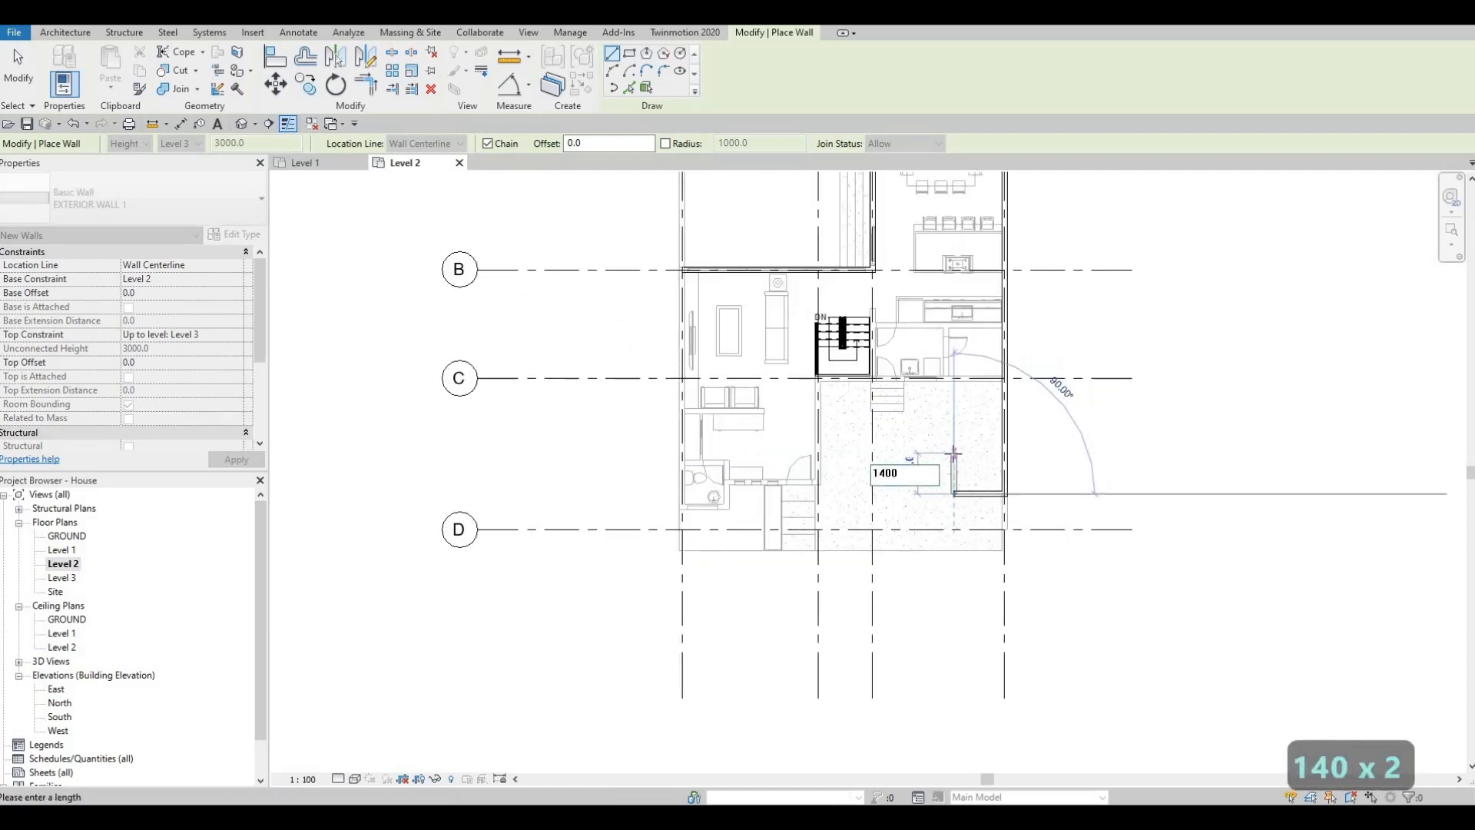
key("Return")
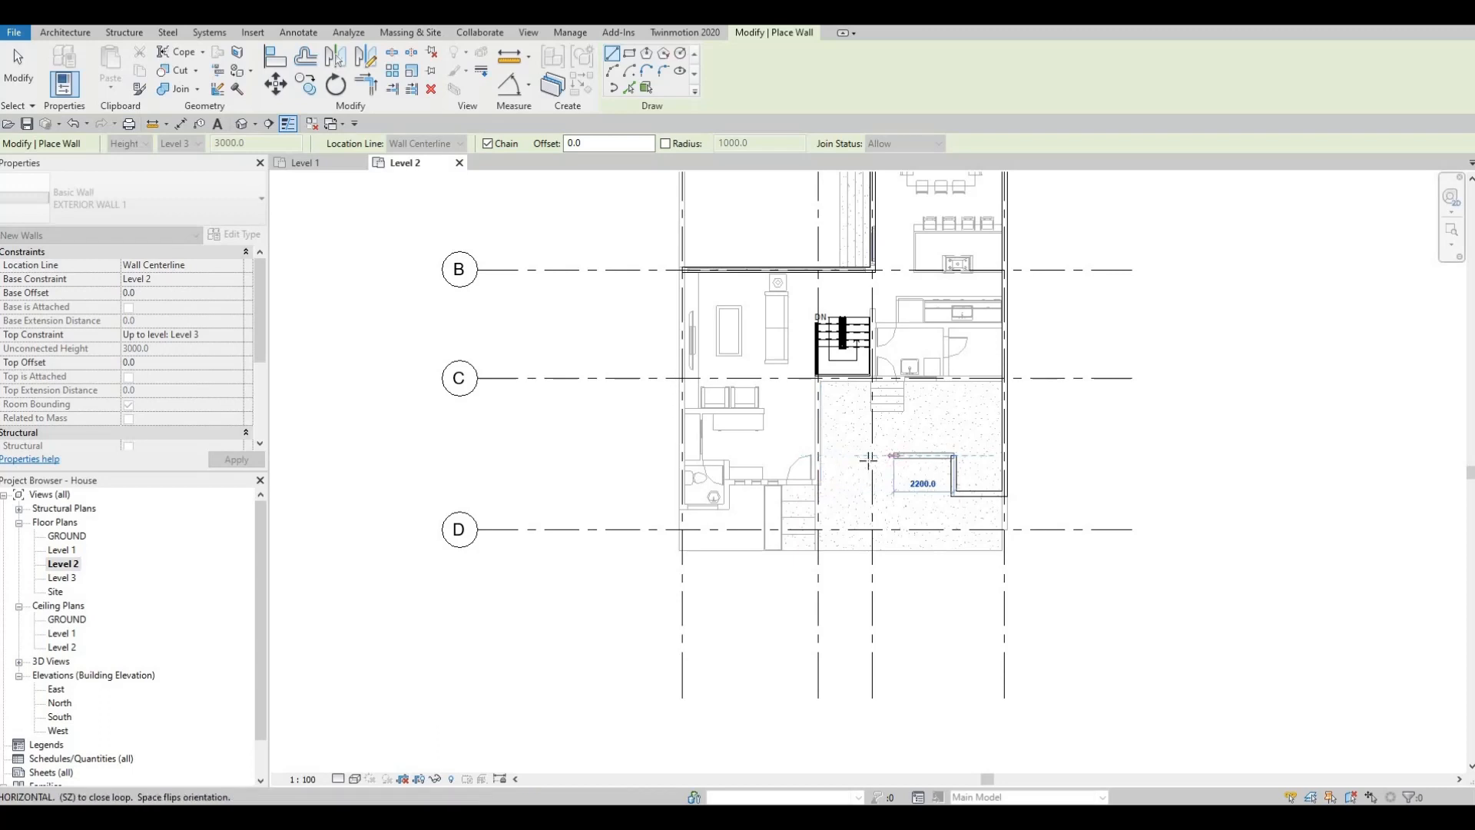
- Extend the exterior wall chain horizontally from the top of the 1400 mm wall to grid line 3
scroll(872, 456, "down", 3)
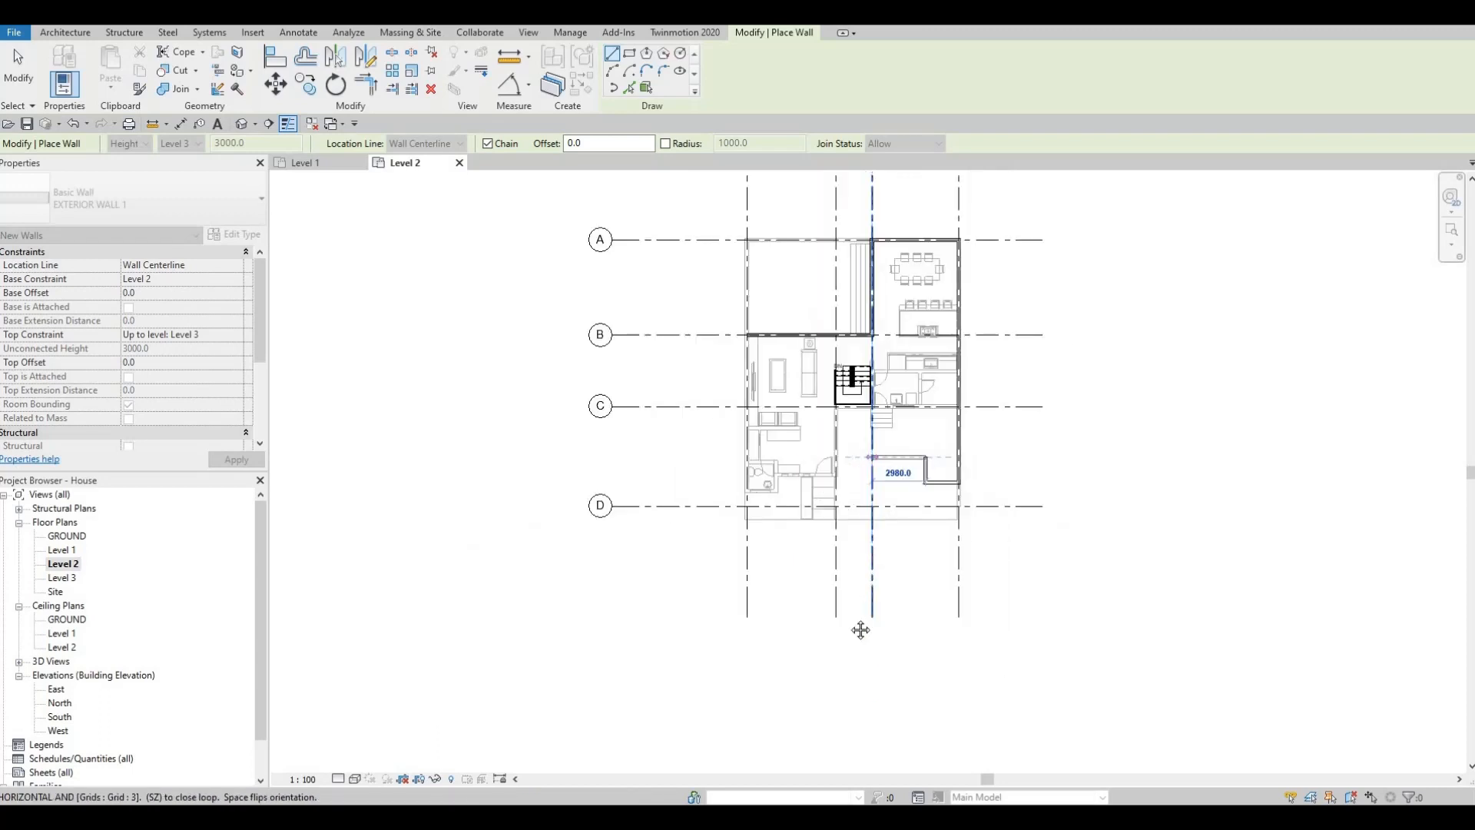
scroll(853, 728, "down", 2)
middle_click_drag(853, 728, 889, 414)
scroll(873, 498, "up", 5)
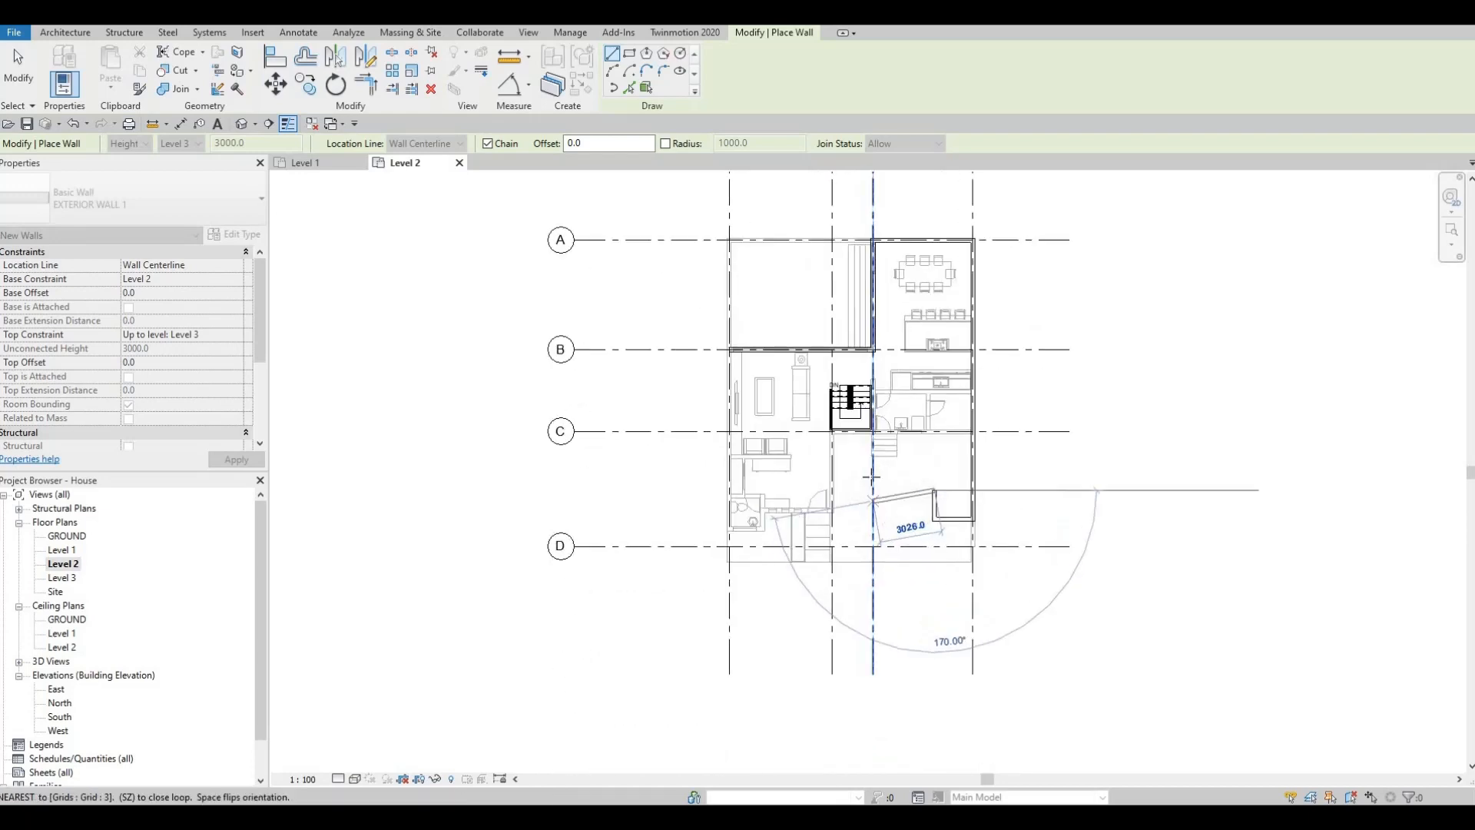
left_click(873, 481)
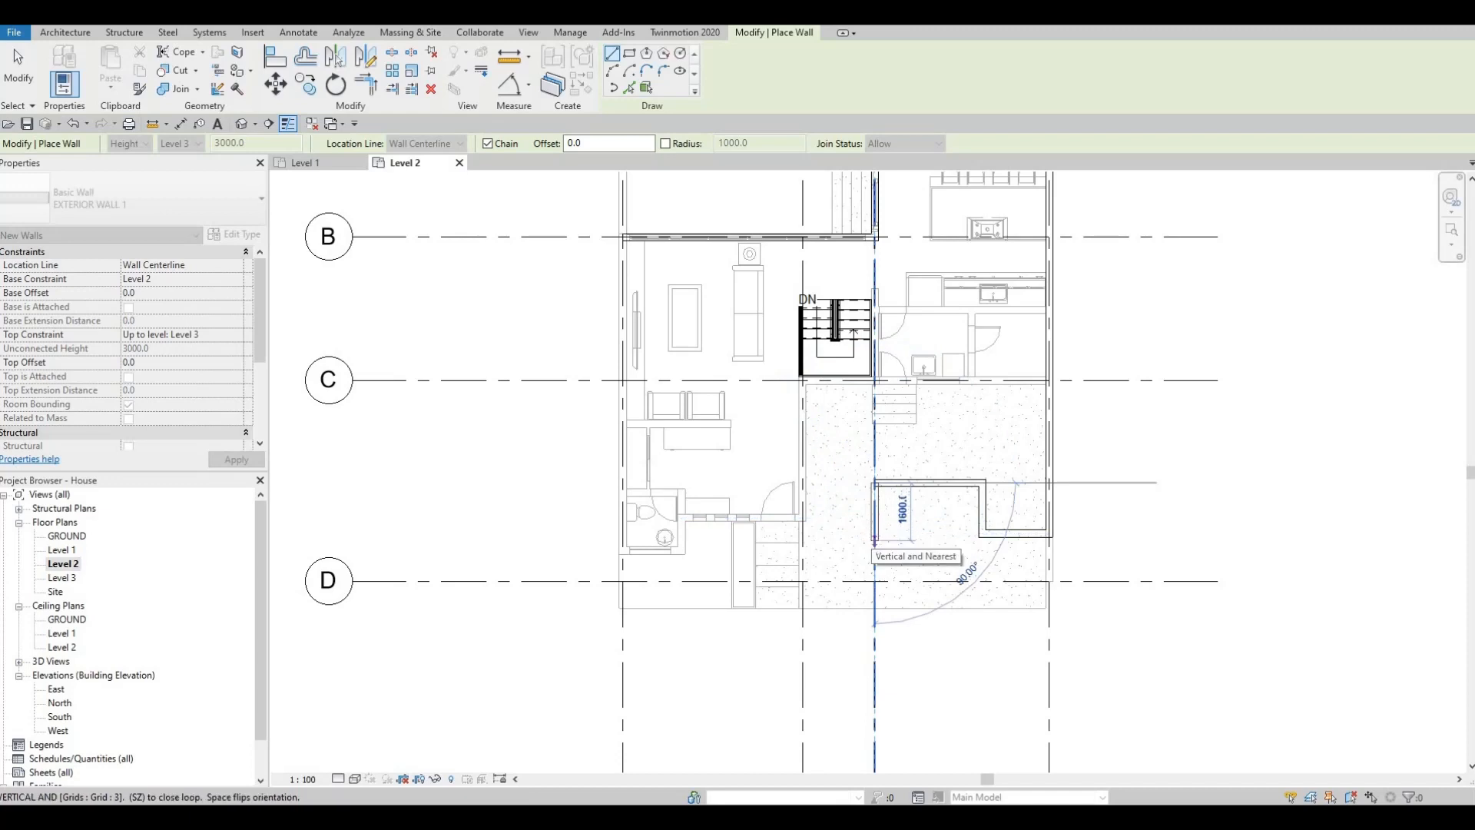
- Continue the exterior wall down along grid line 3 with a 100 mm segment followed by a 1000 mm segment
type("100")
key("Return")
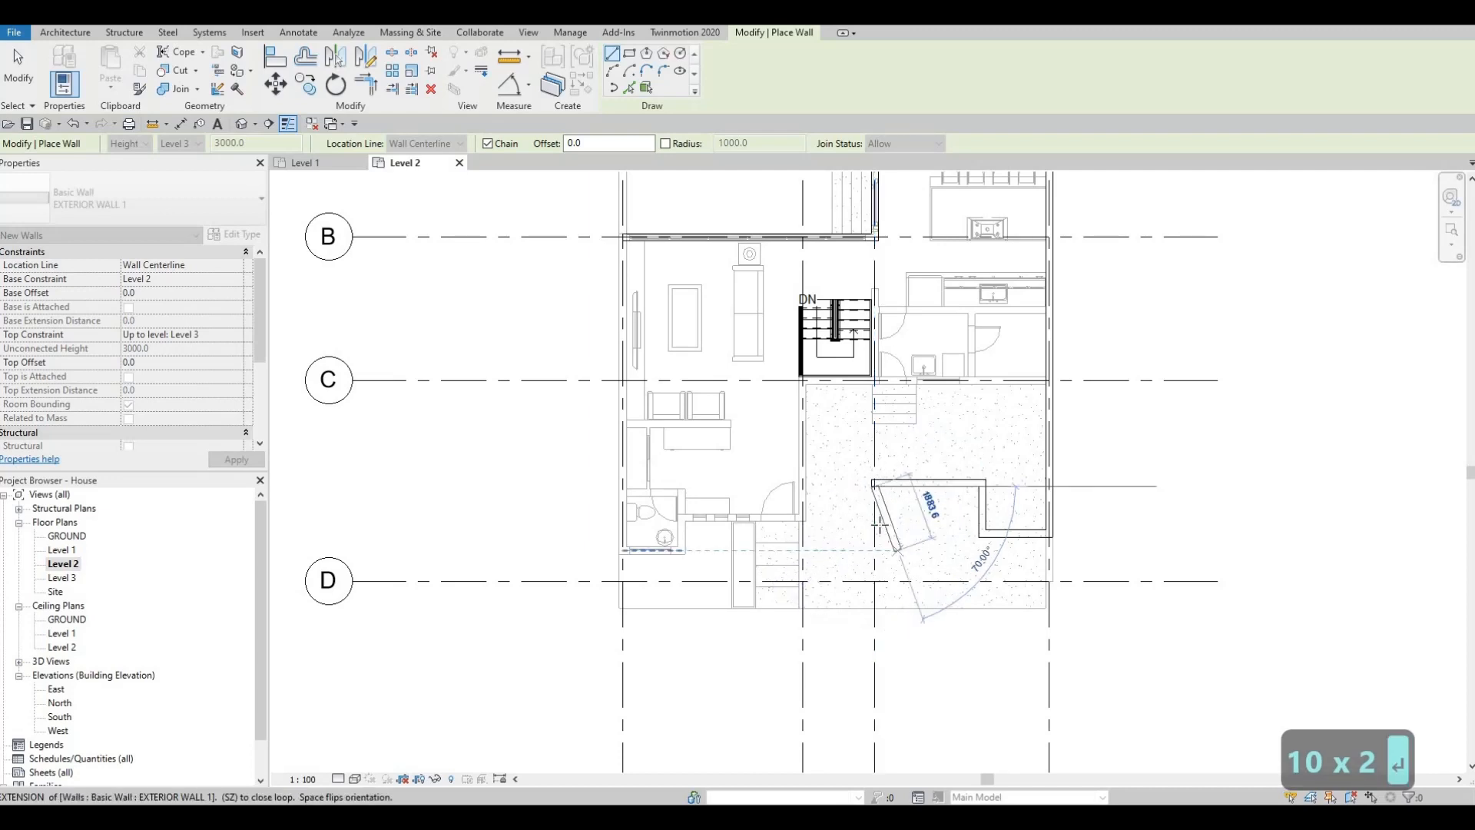
scroll(883, 522, "up", 3)
scroll(863, 590, "up", 2)
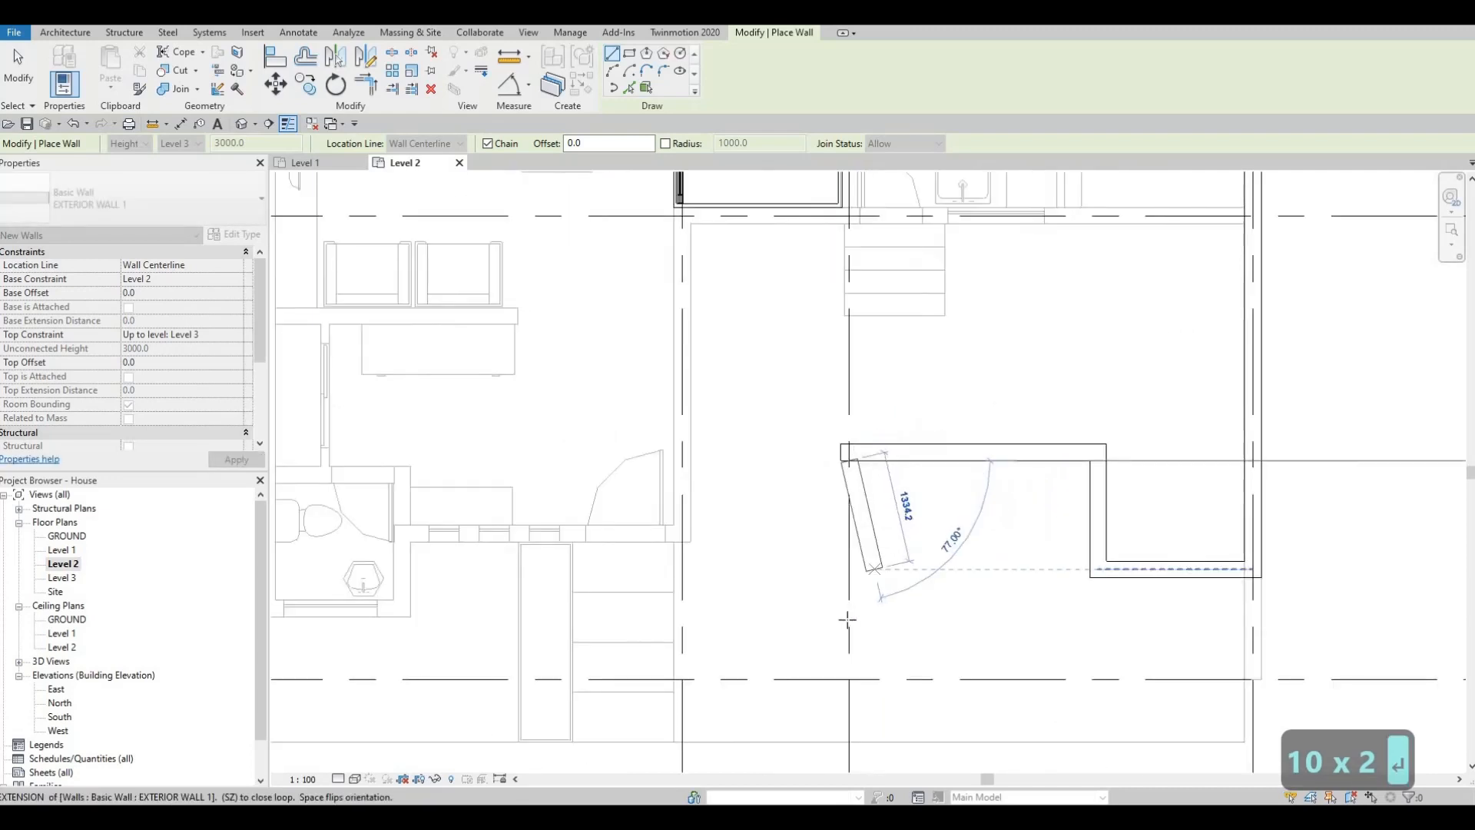
type("1000")
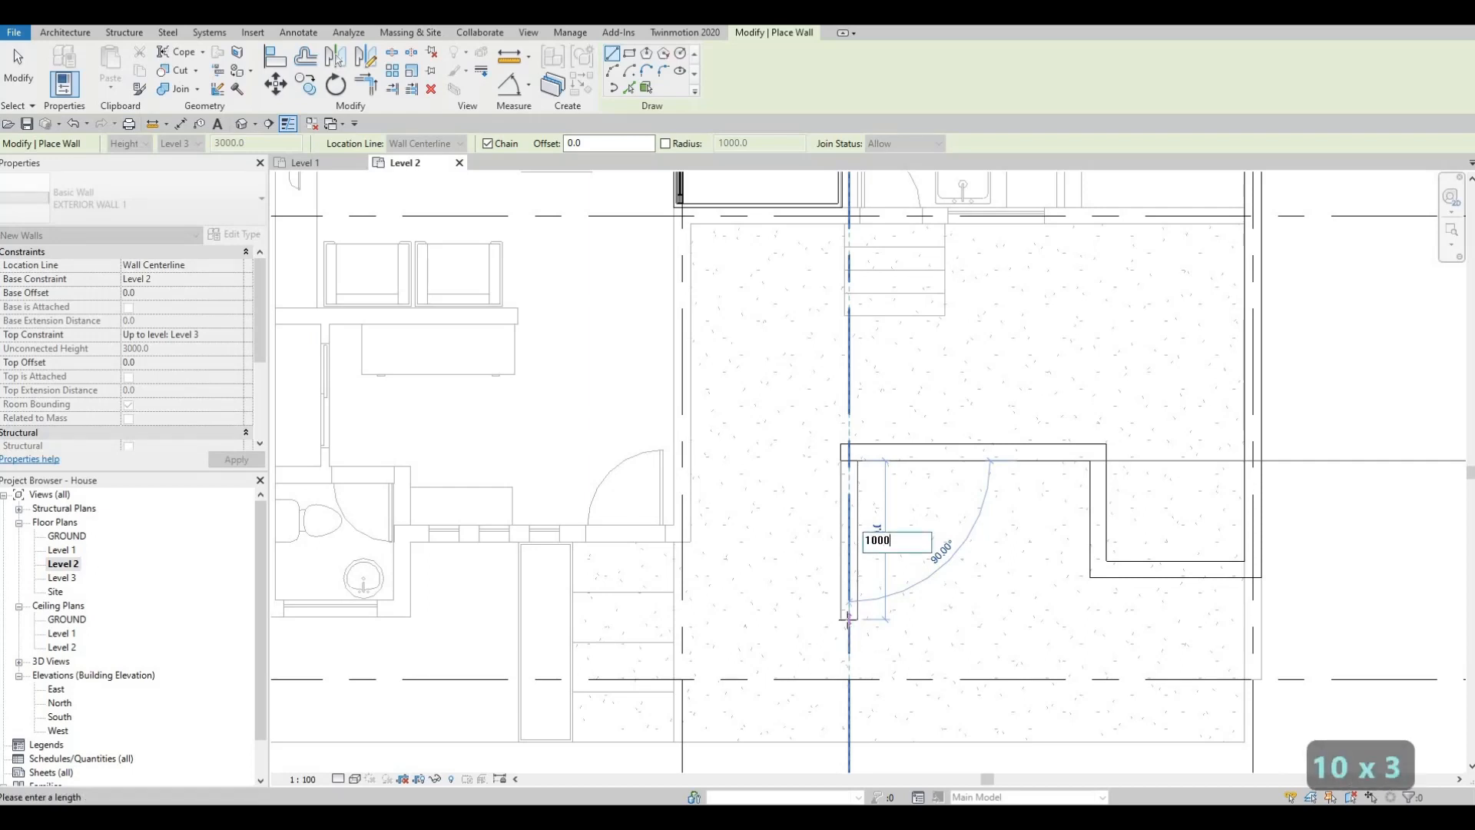
key("Return")
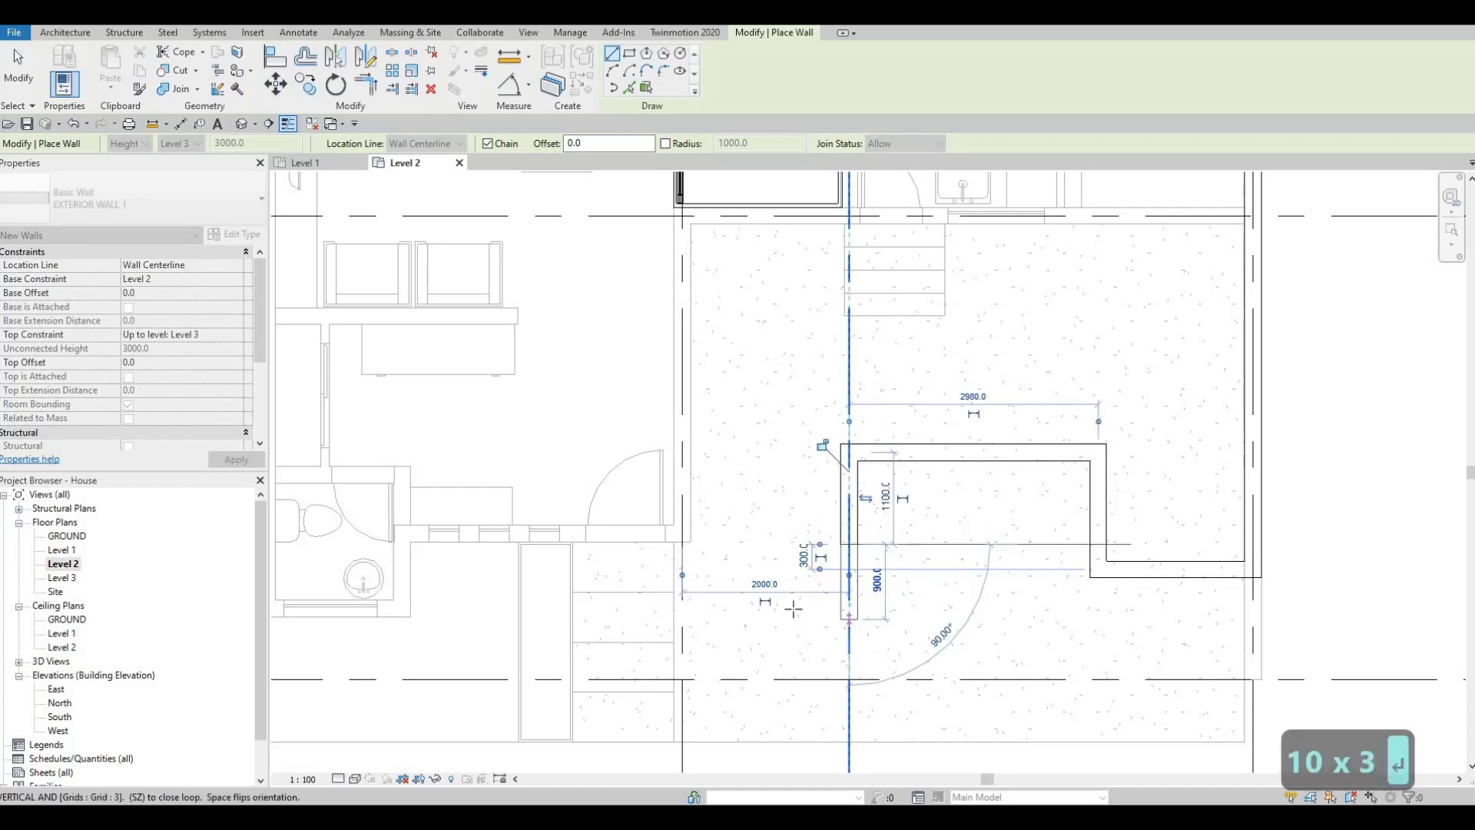
- Draw a short horizontal exterior wall from the lower end of the grid 3 wall, stopping just short of grid line 2
scroll(794, 608, "down", 3)
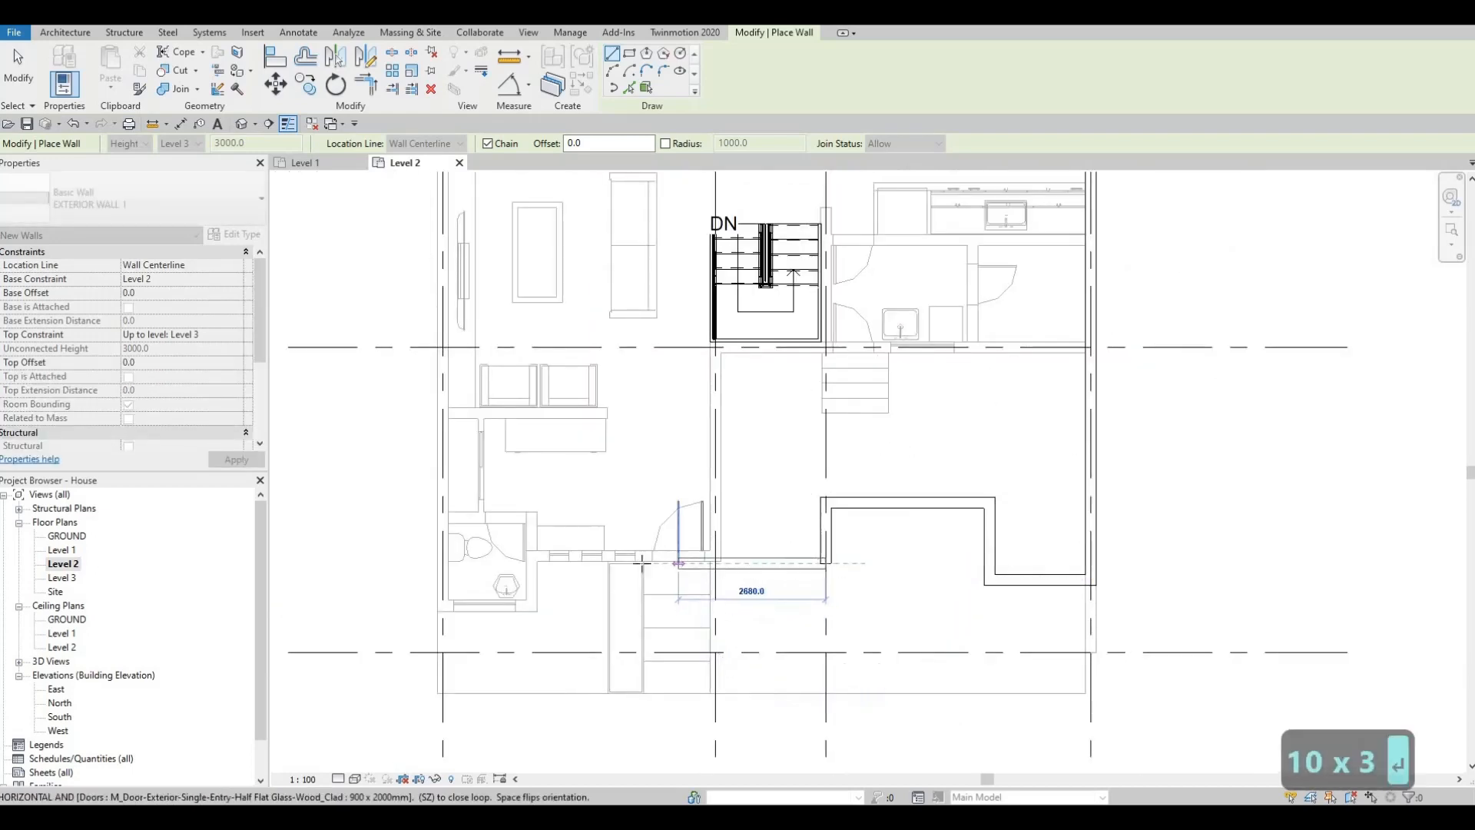
scroll(724, 590, "down", 1)
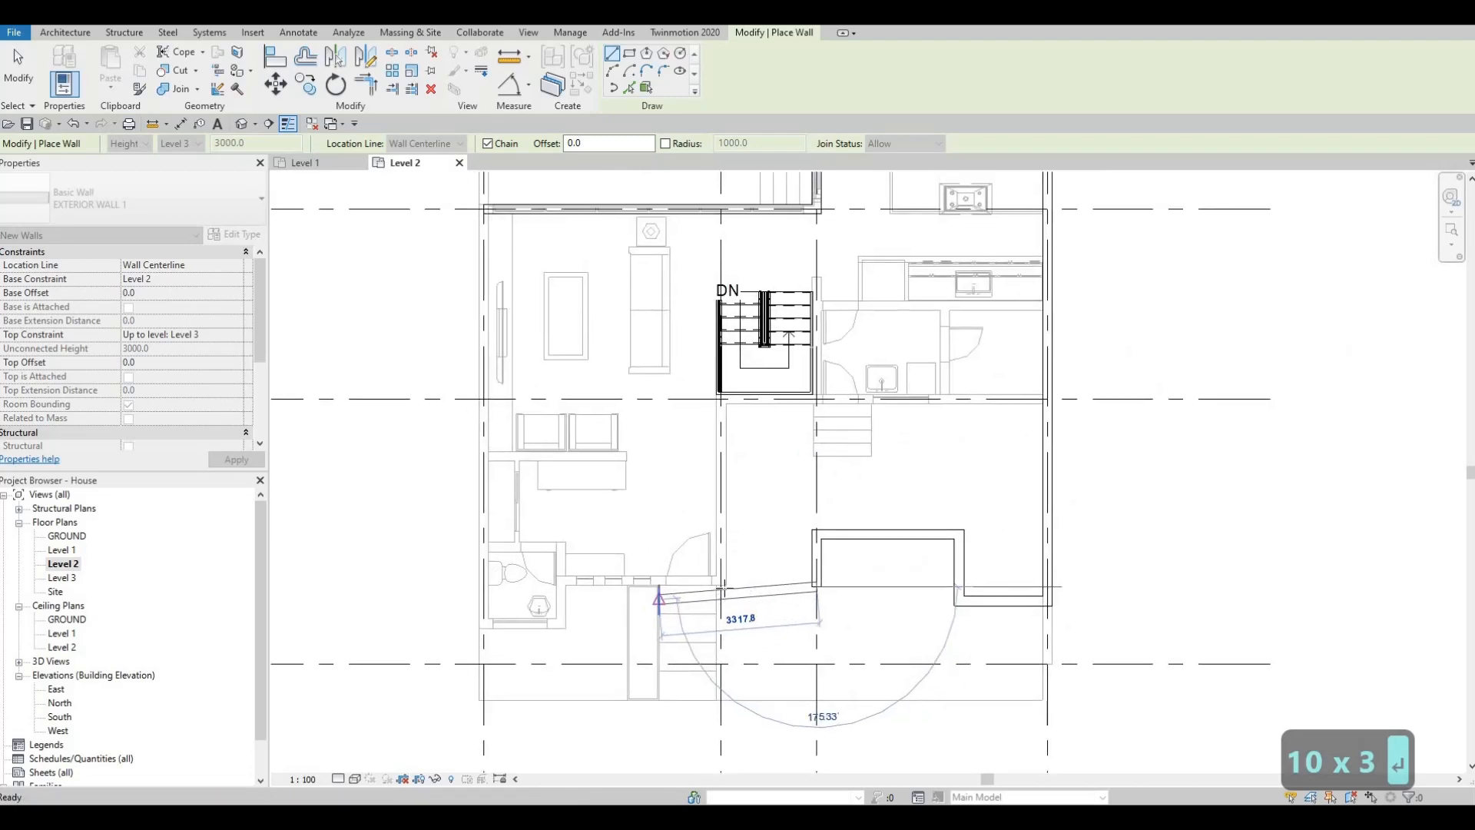
scroll(734, 588, "up", 3)
key("Escape")
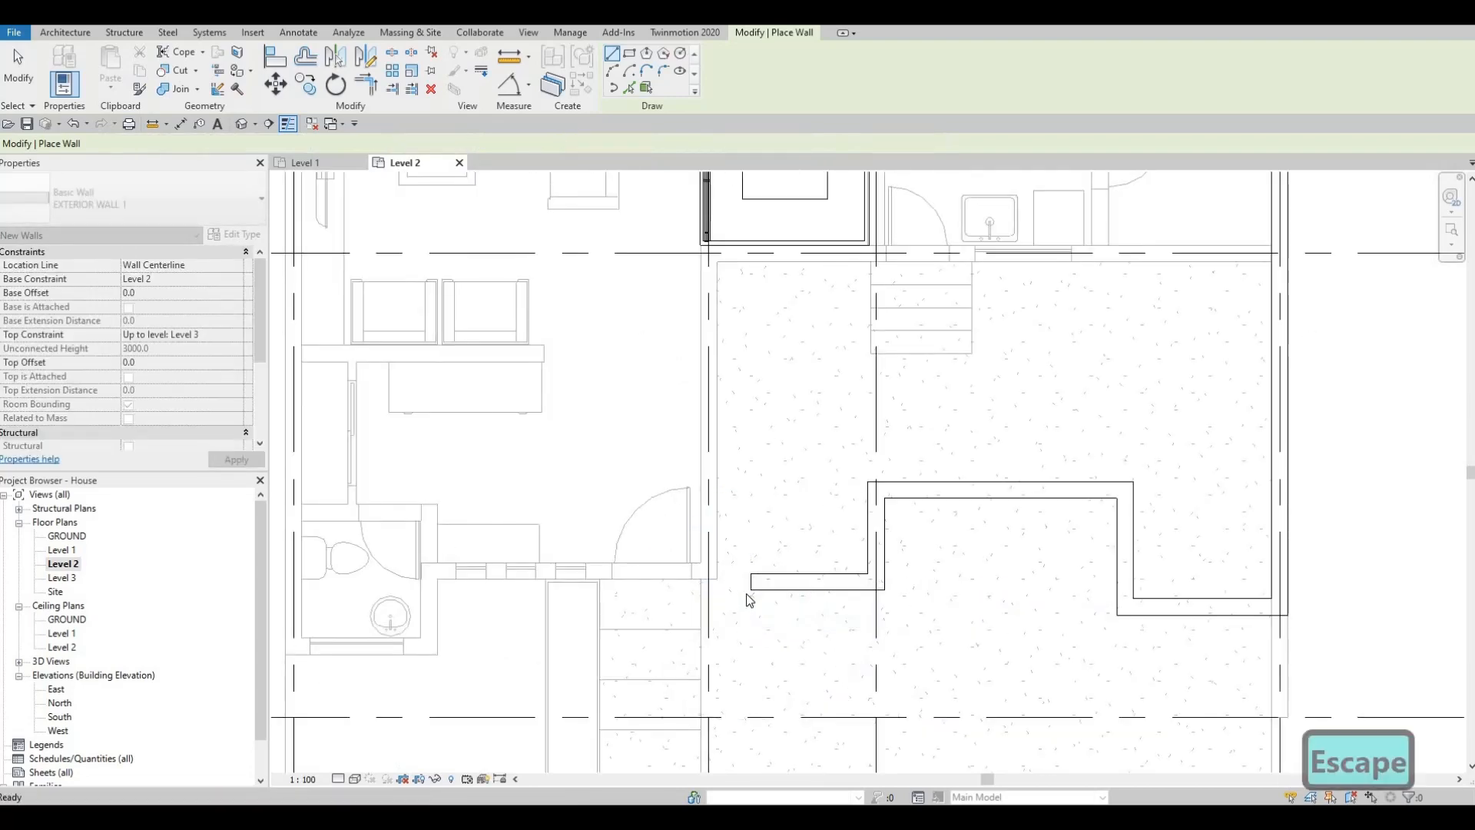
key("Escape")
key("Escape")
- Align the short horizontal wall with the underlay's entrance wall, the one containing the door and small windows
key("a")
key("l")
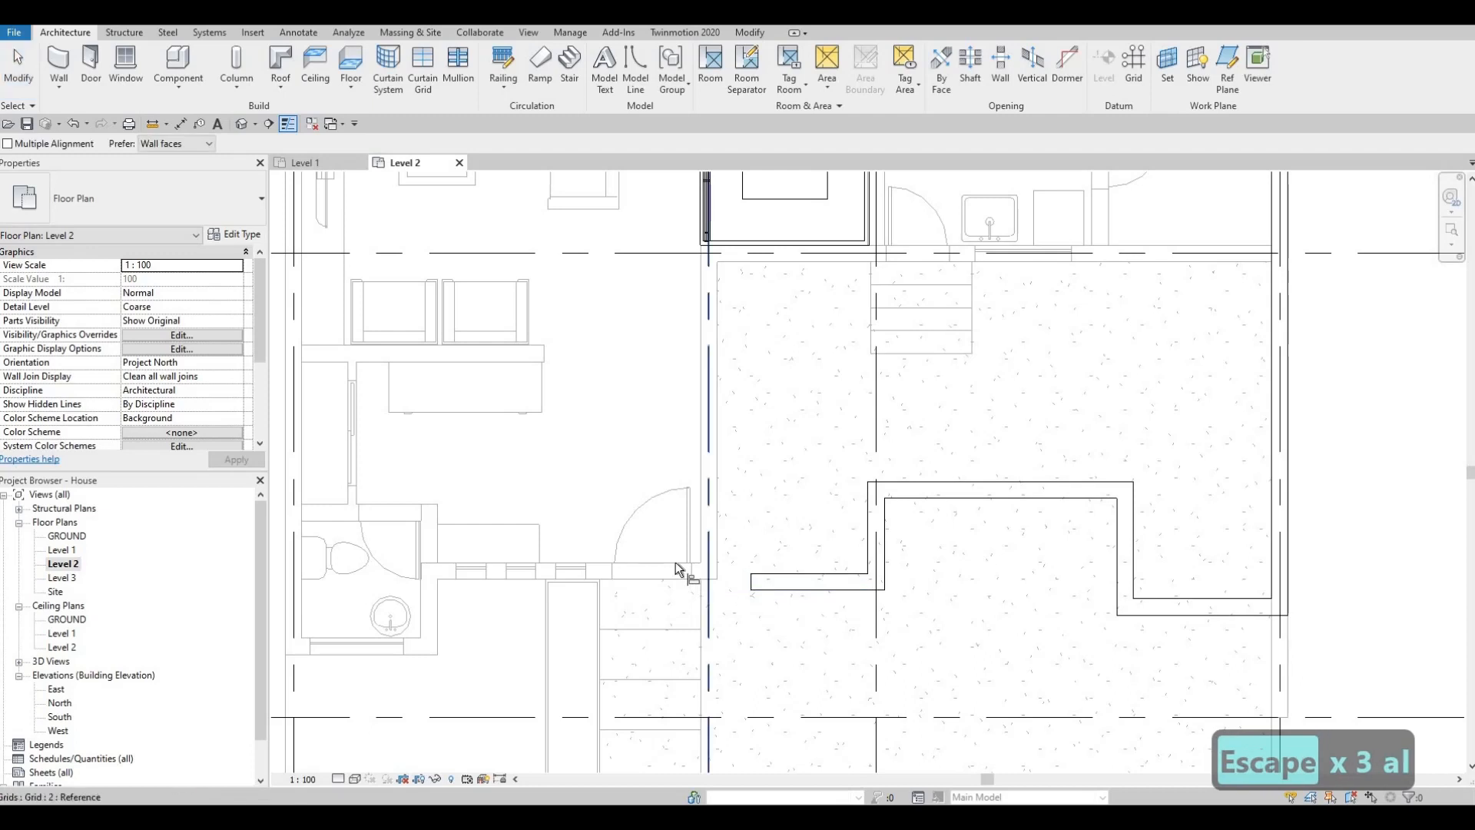
left_click(675, 561)
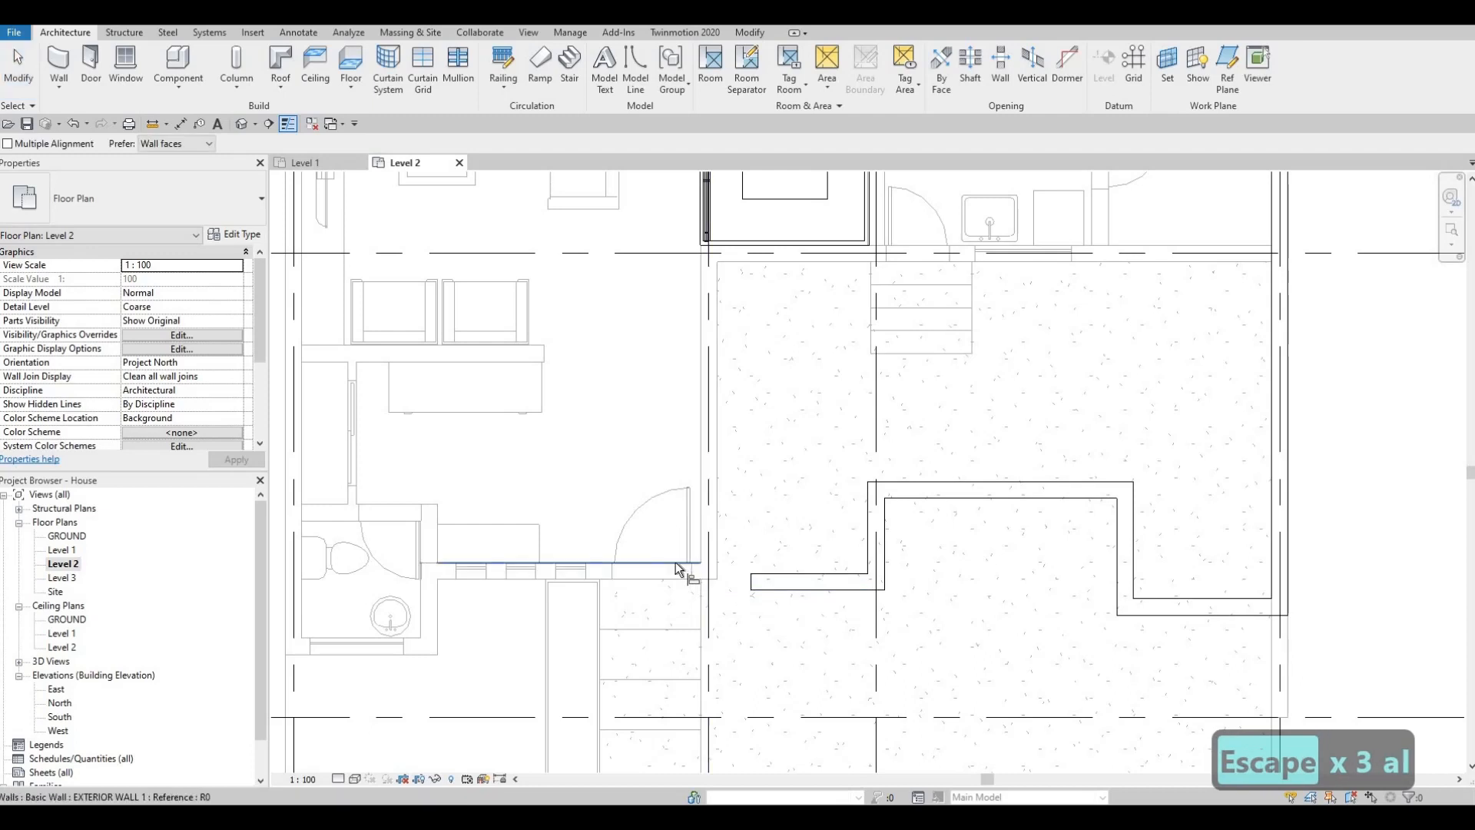
left_click(802, 588)
key("Escape")
middle_click_drag(848, 570, 796, 538)
scroll(864, 570, "down", 2)
key("Escape")
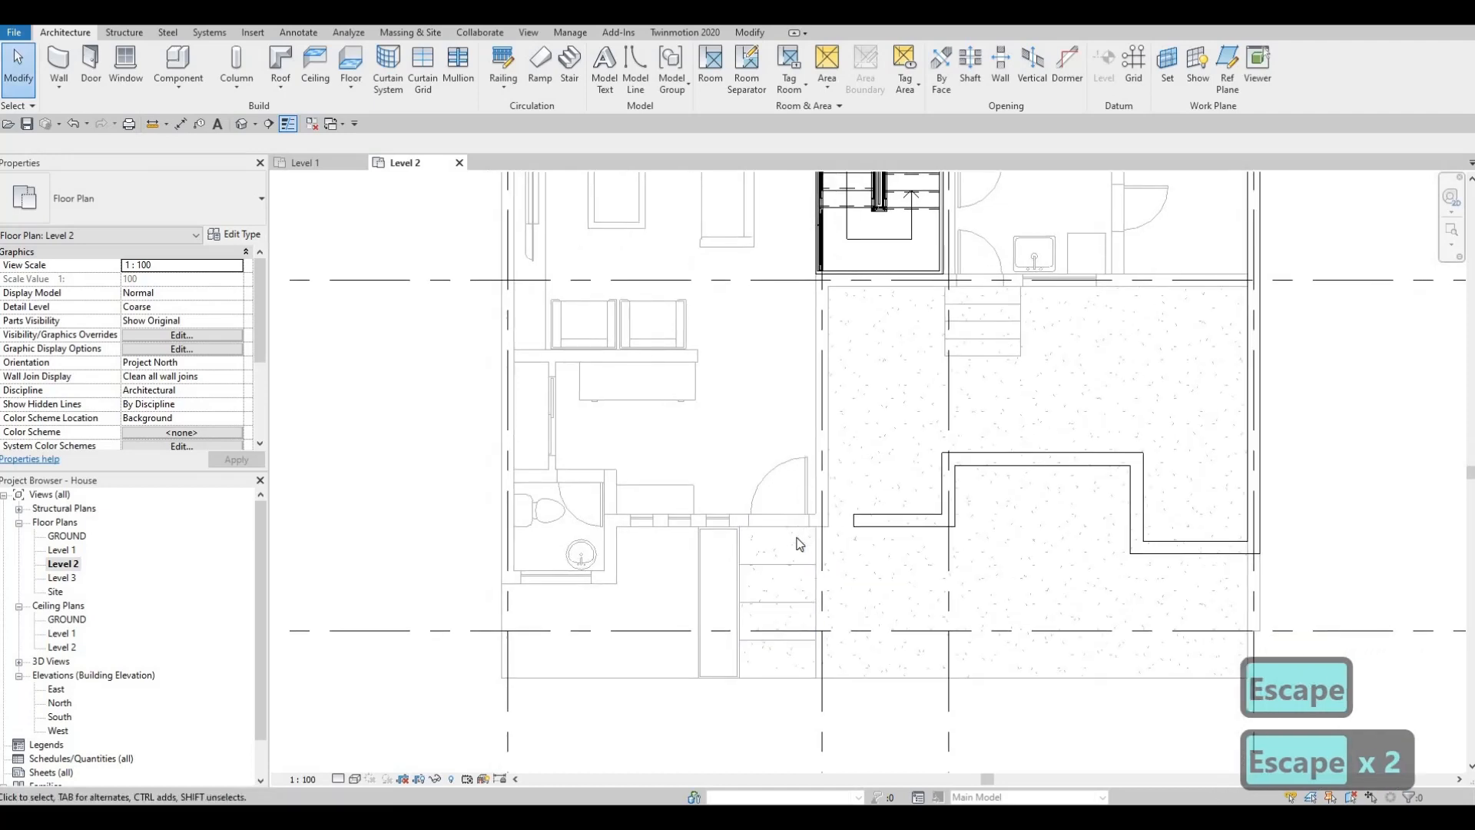
- Extend the aligned wall's free end to the underlay's bathroom wall, making it about 5360 mm long
left_click(857, 521)
mouse_move(638, 521)
left_mouse_down()
mouse_move(507, 521)
mouse_move(610, 521)
left_mouse_up()
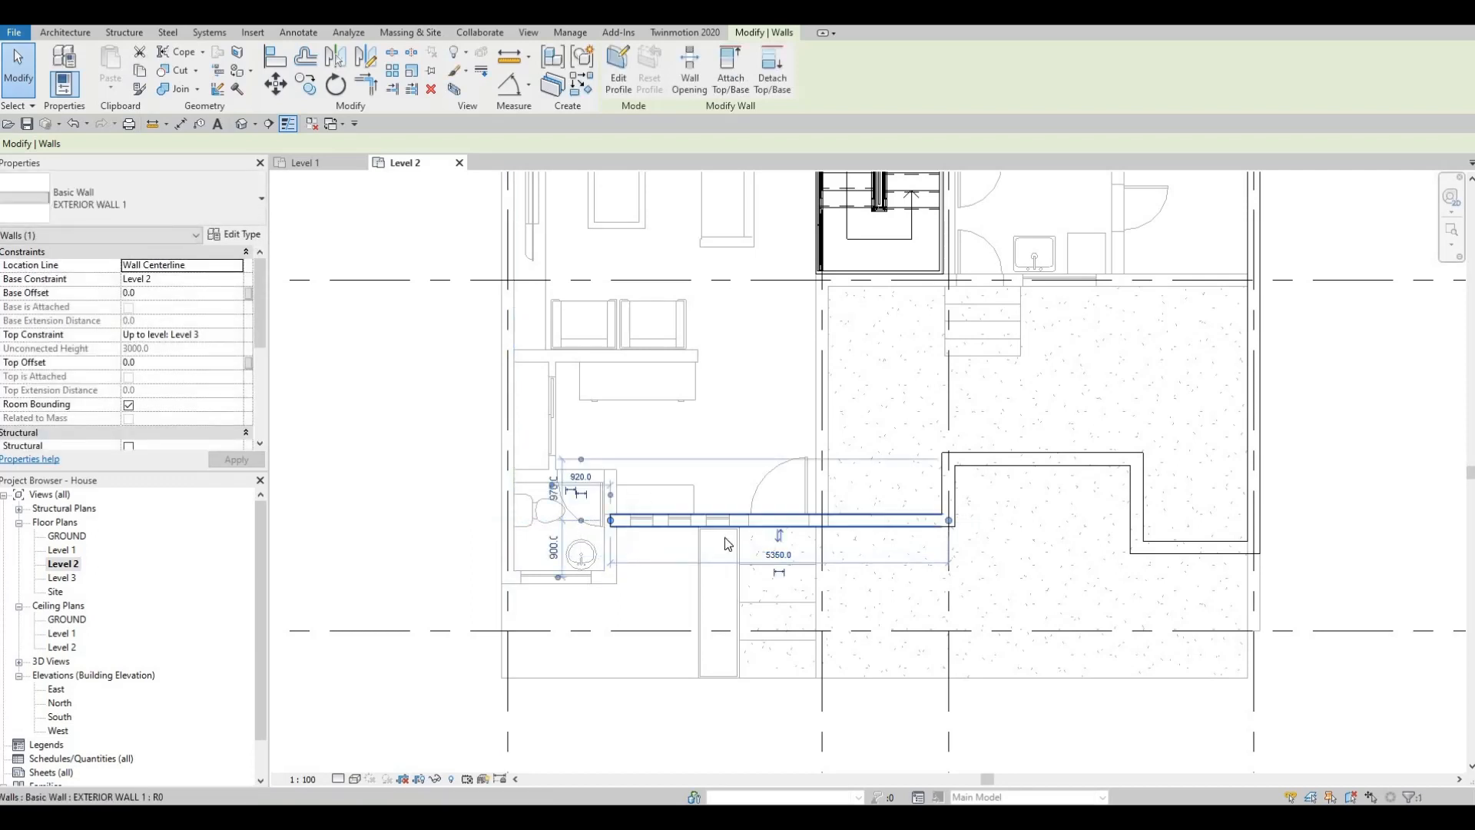
key("Escape")
key("Escape")
- Using the same wall type, add a 900 mm wall down from the extended wall's end and a horizontal wall to grid line 1
left_click(776, 532)
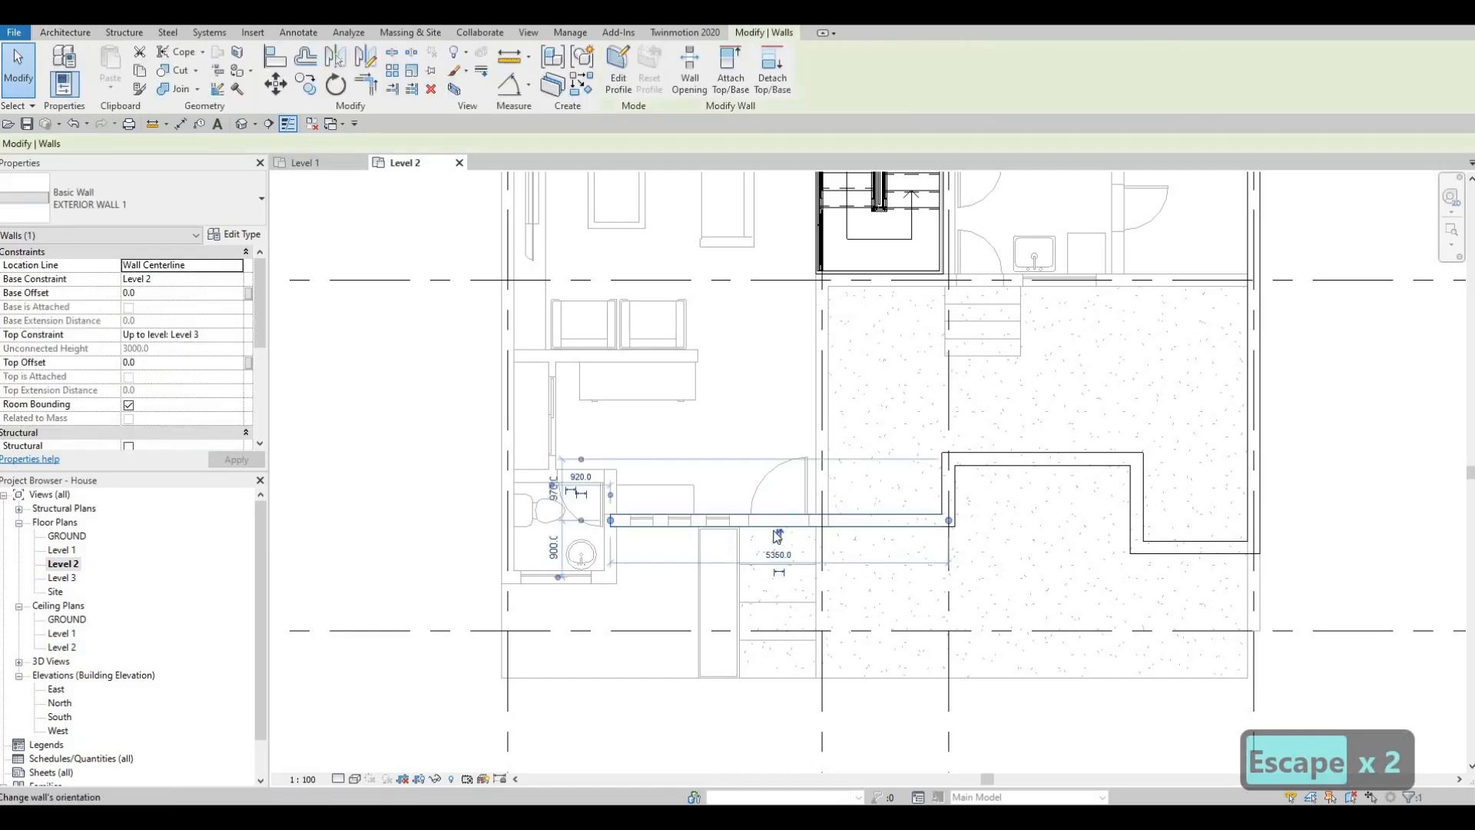
key("c")
key("s")
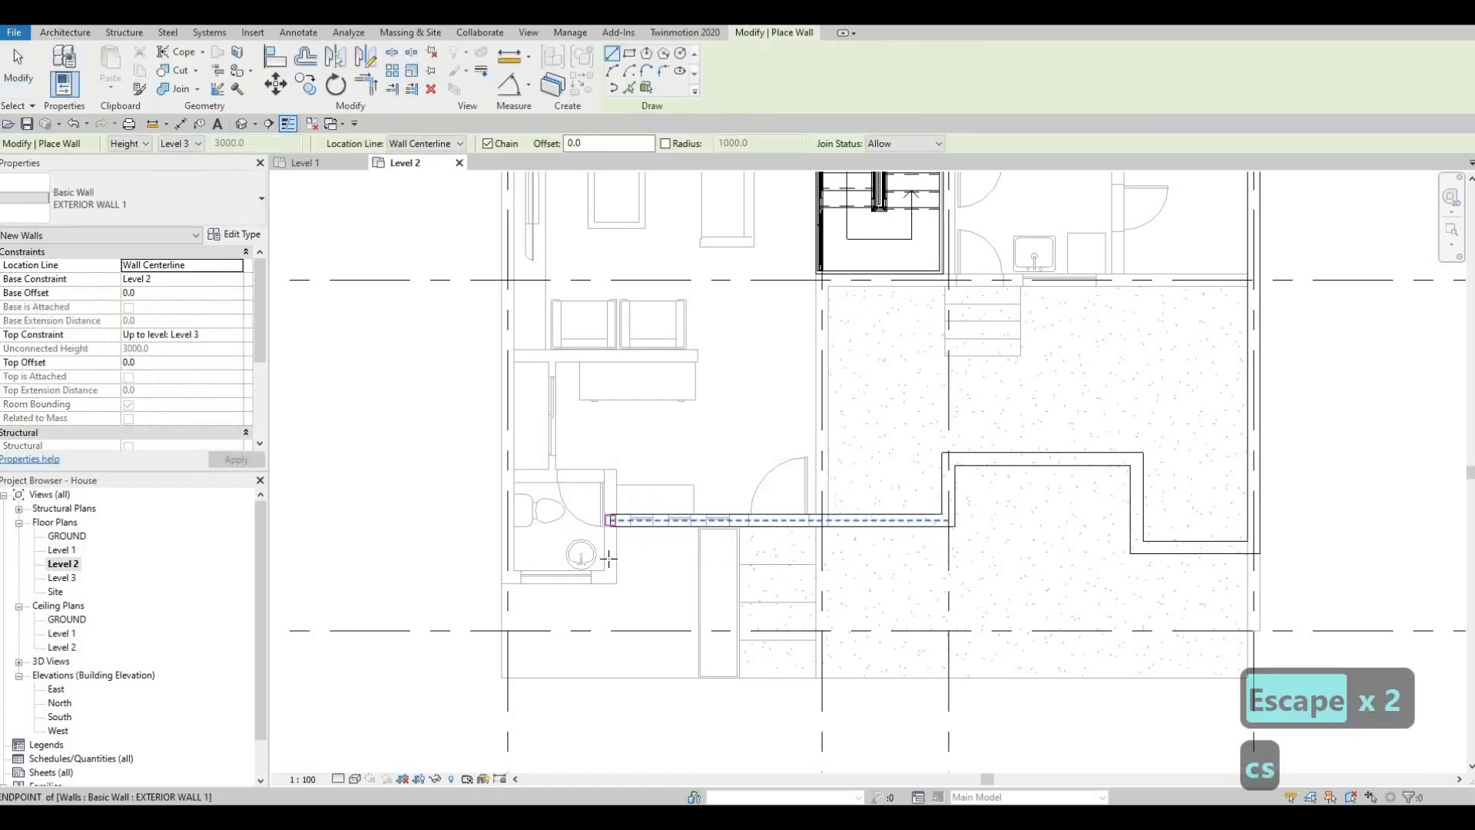
left_click(610, 523)
left_click(513, 580)
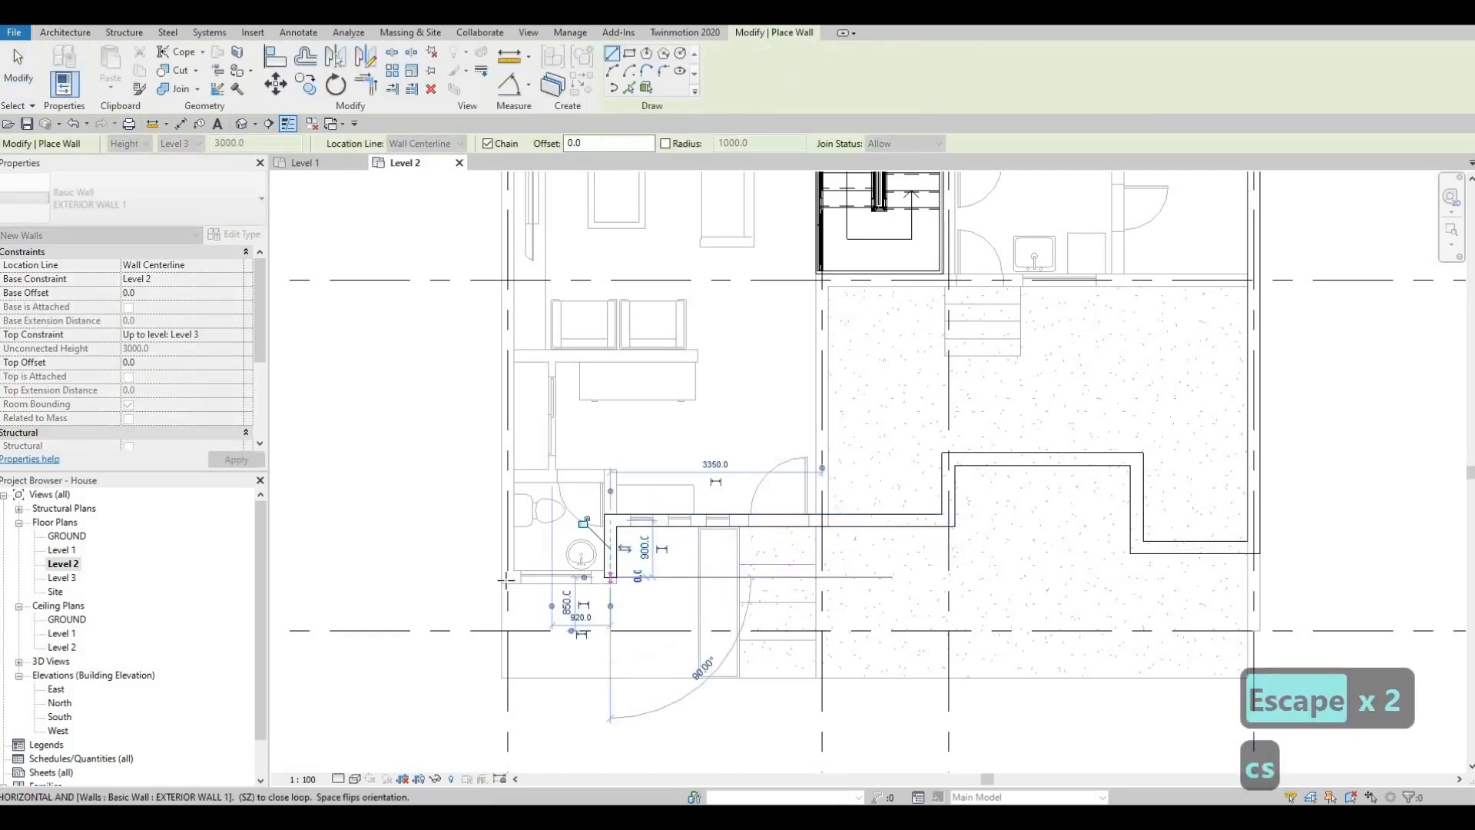
- Close the exterior wall loop by drawing the wall up along grid line 1 to the wall on grid B
scroll(511, 468, "down", 4)
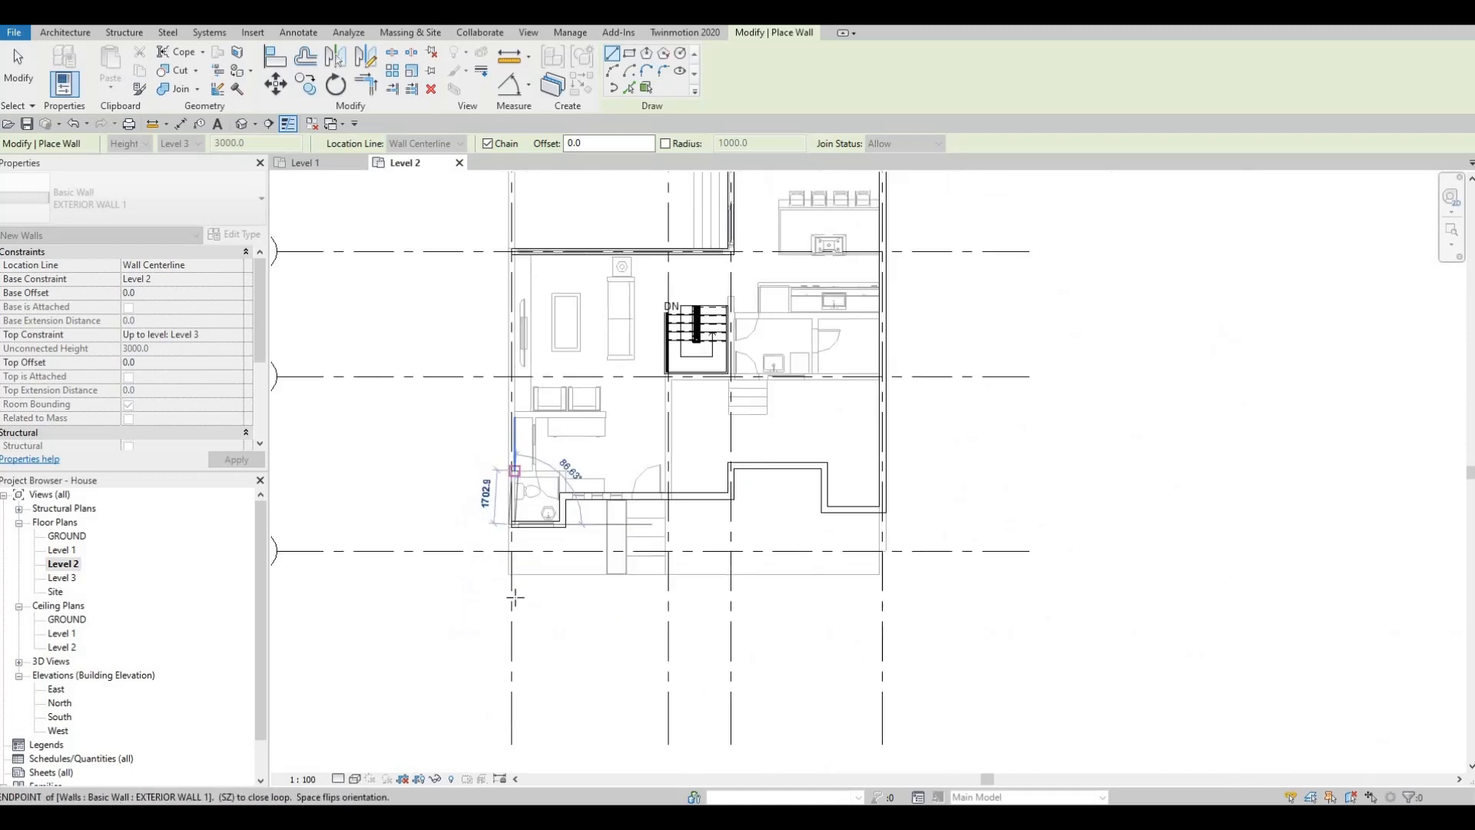
scroll(507, 469, "up", 3)
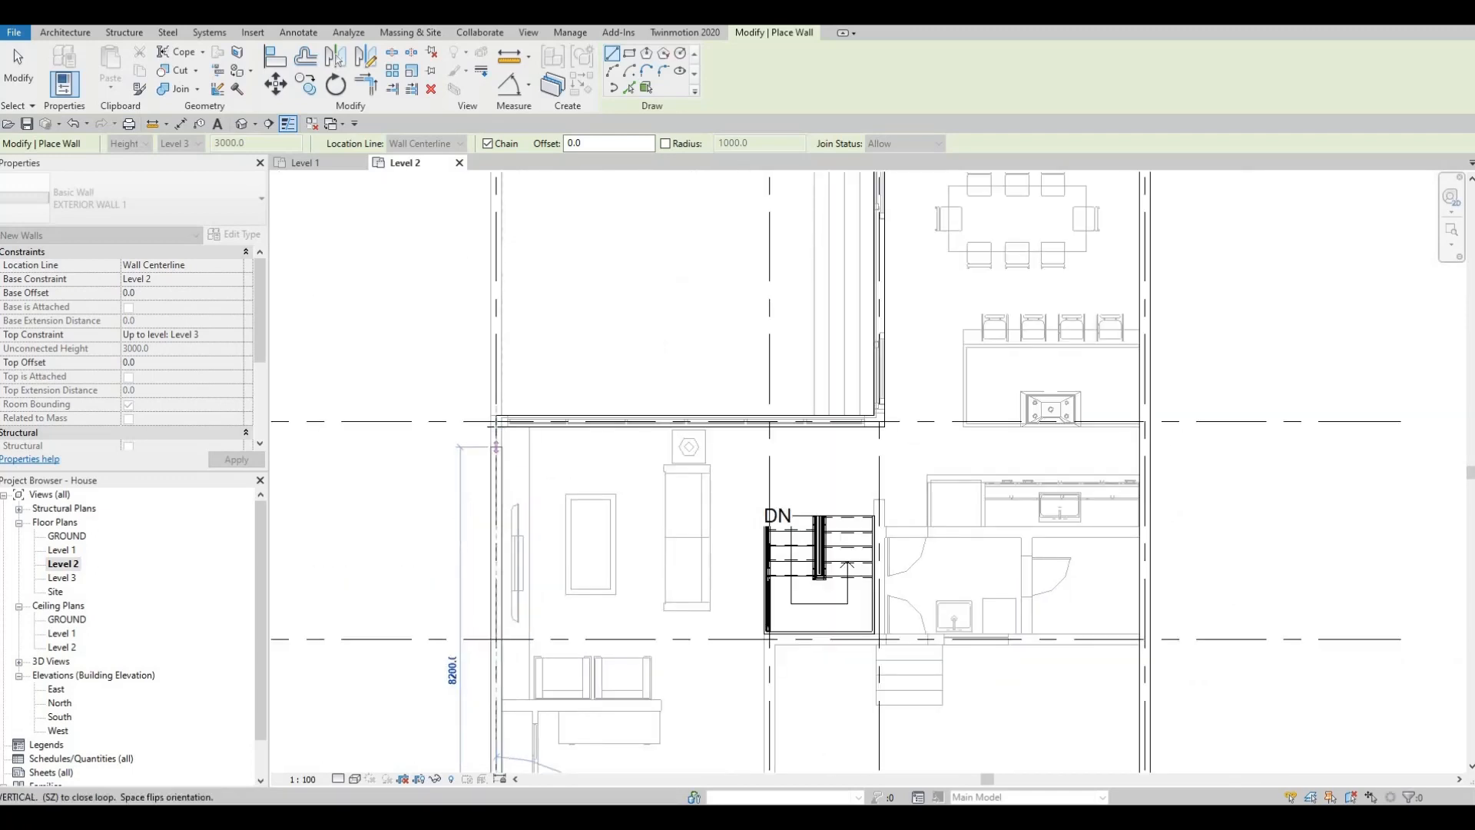
scroll(584, 473, "down", 5)
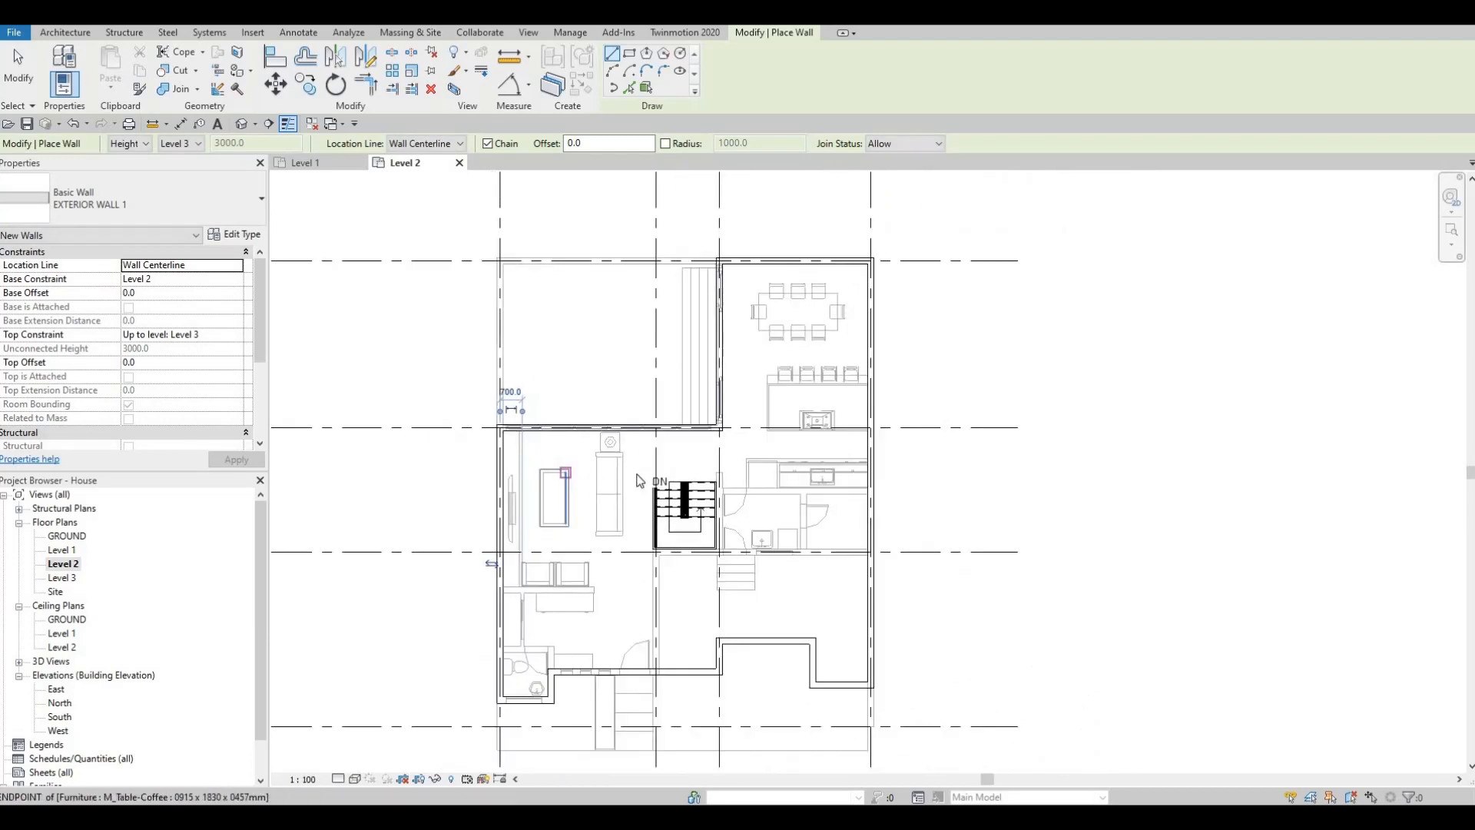
key("Escape")
key("Escape")
scroll(670, 487, "up", 3)
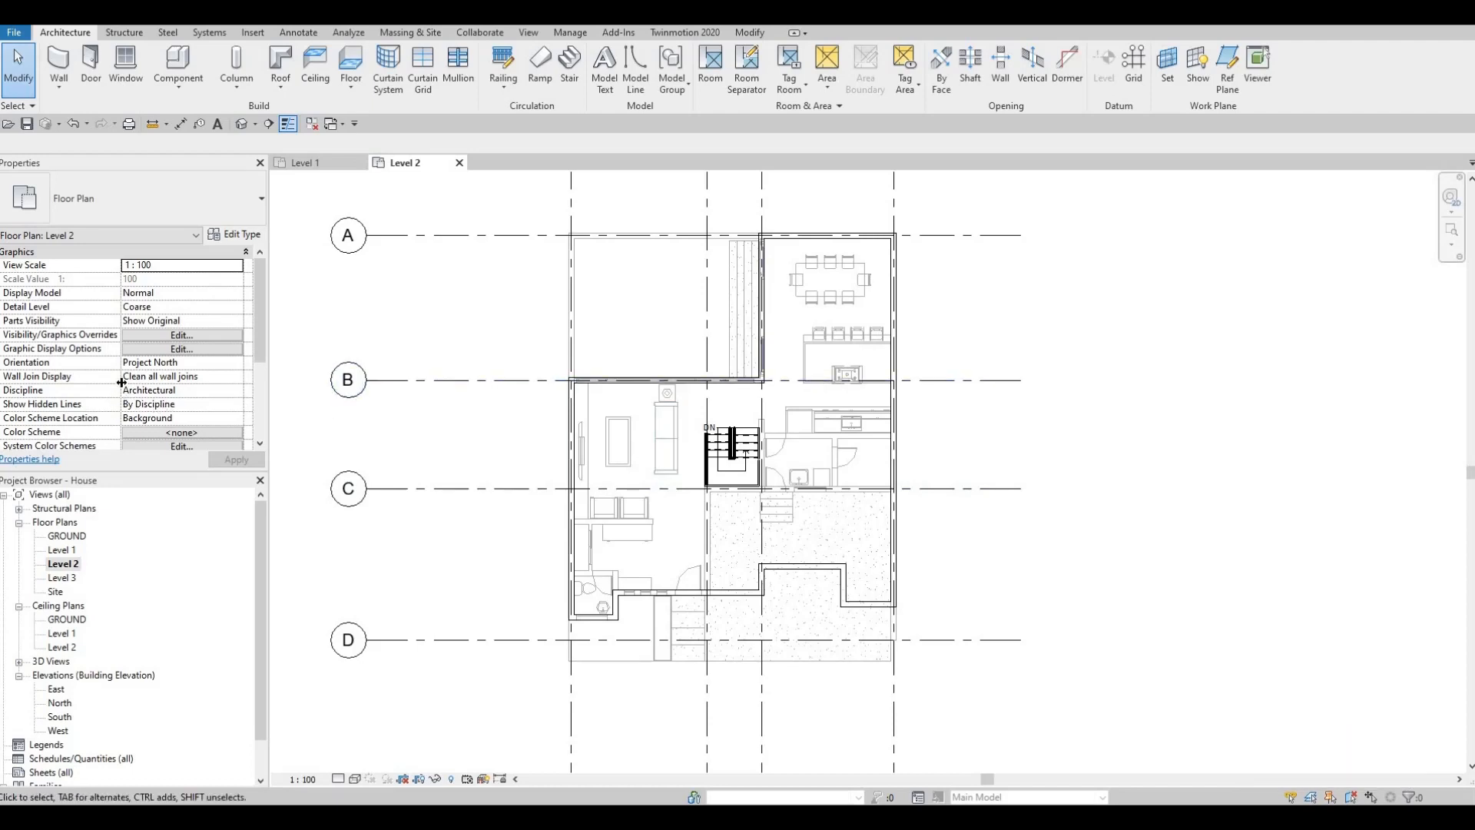
- Turn off the Level 2 plan's underlay by setting its base level range to None
scroll(108, 384, "down", 3)
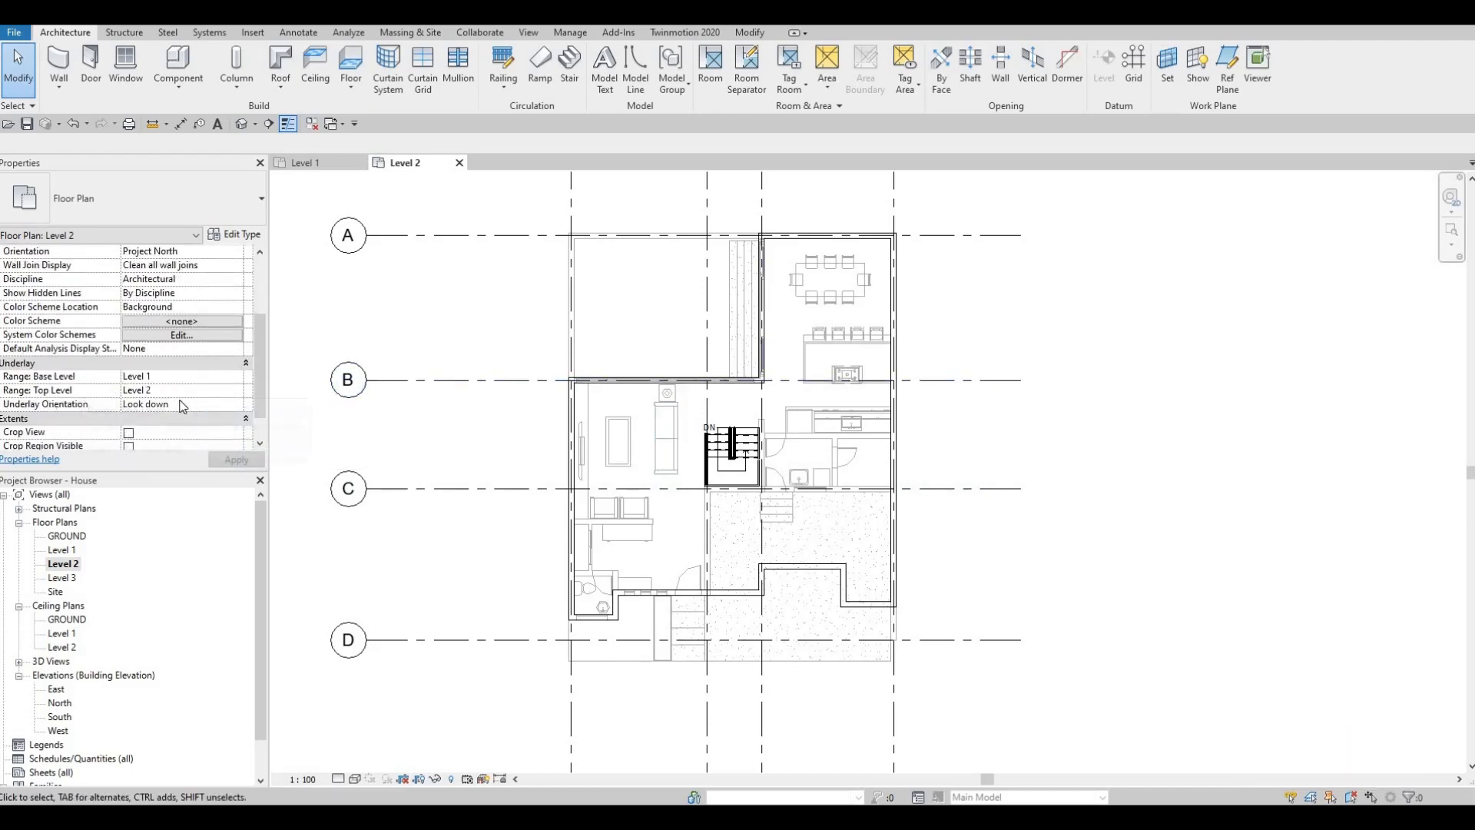
scroll(185, 369, "up", 3)
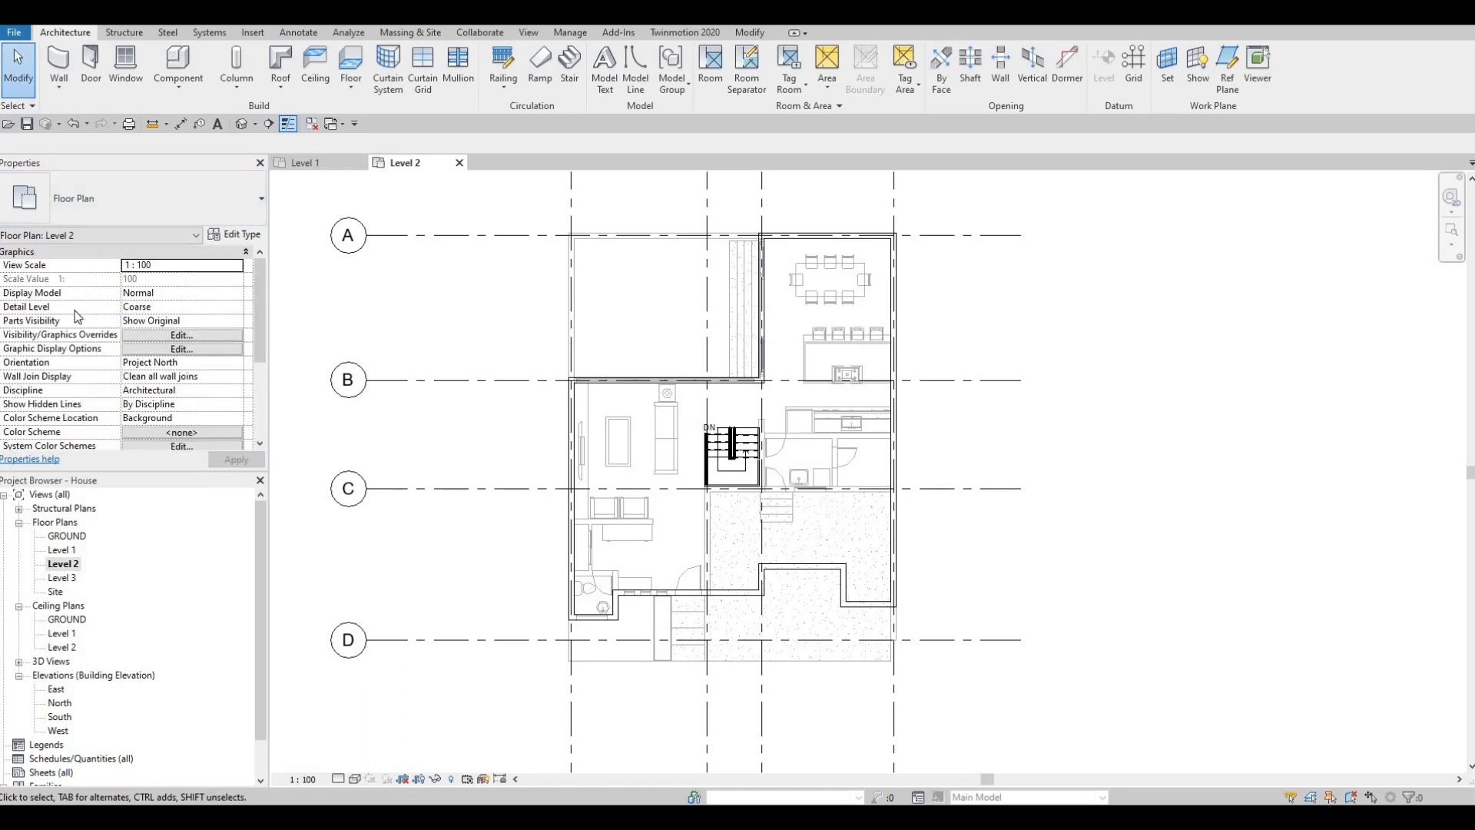
scroll(75, 311, "down", 4)
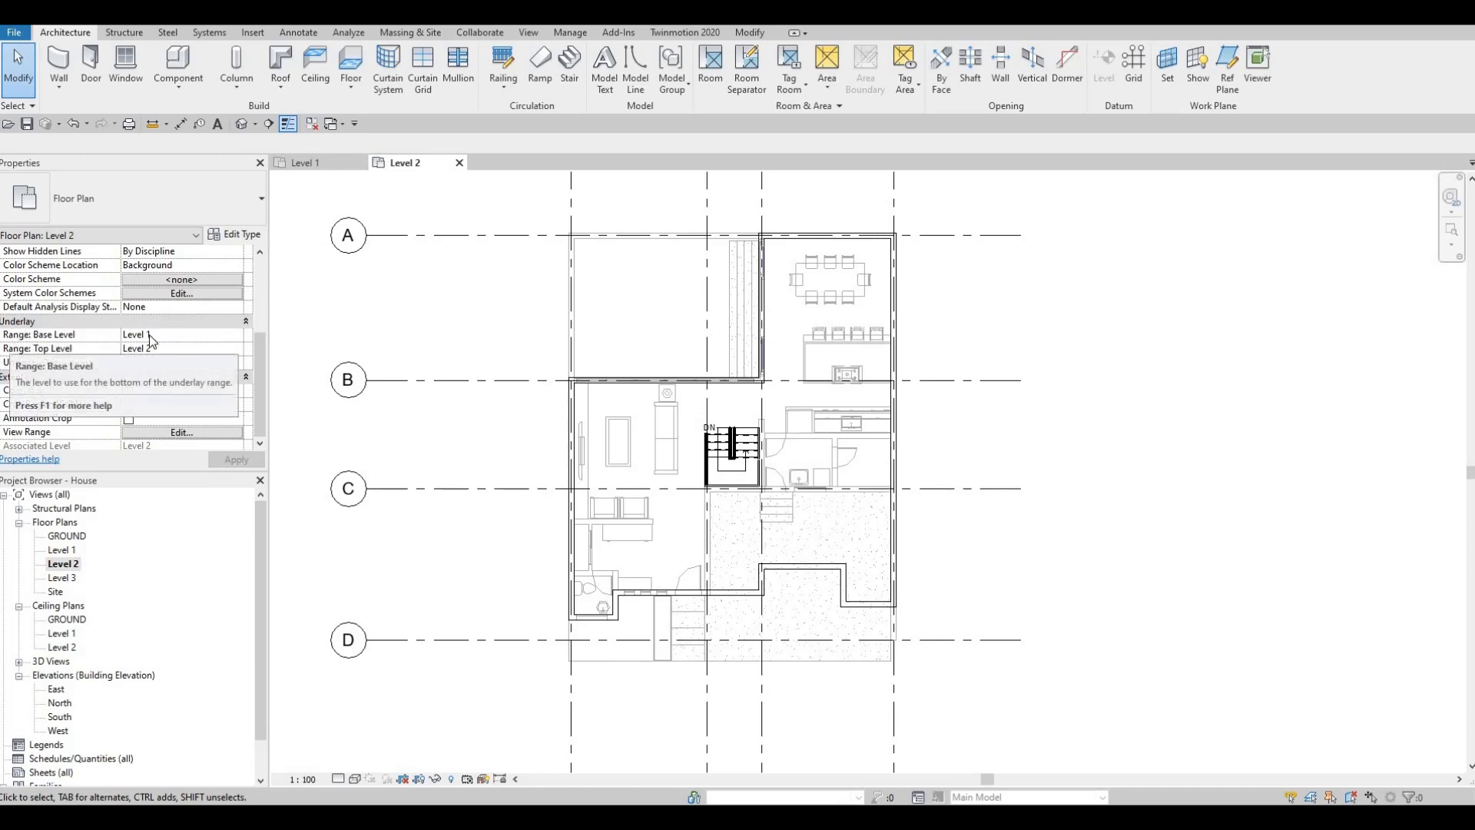
left_click(242, 341)
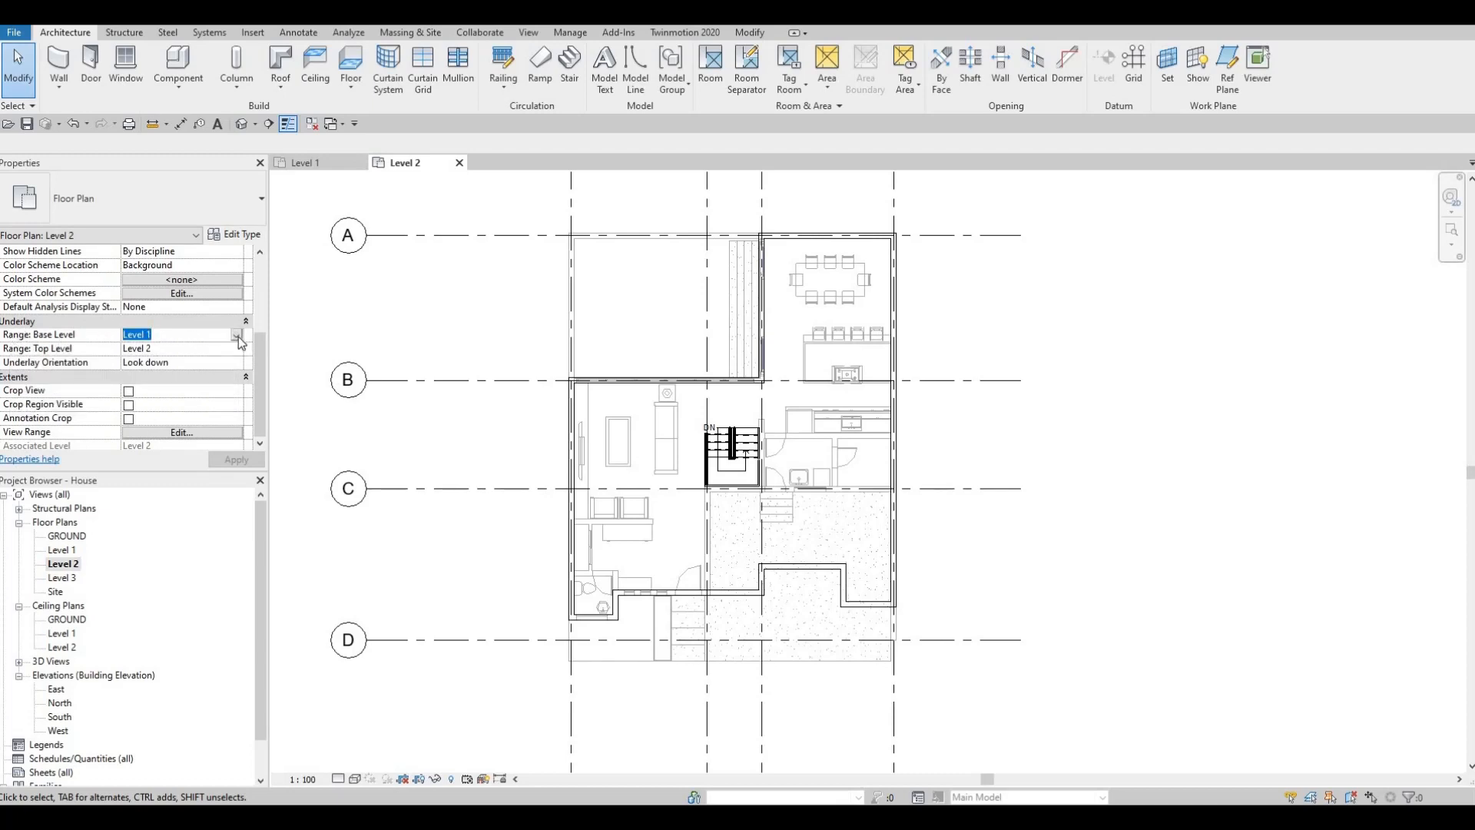
left_click(236, 334)
left_click(154, 348)
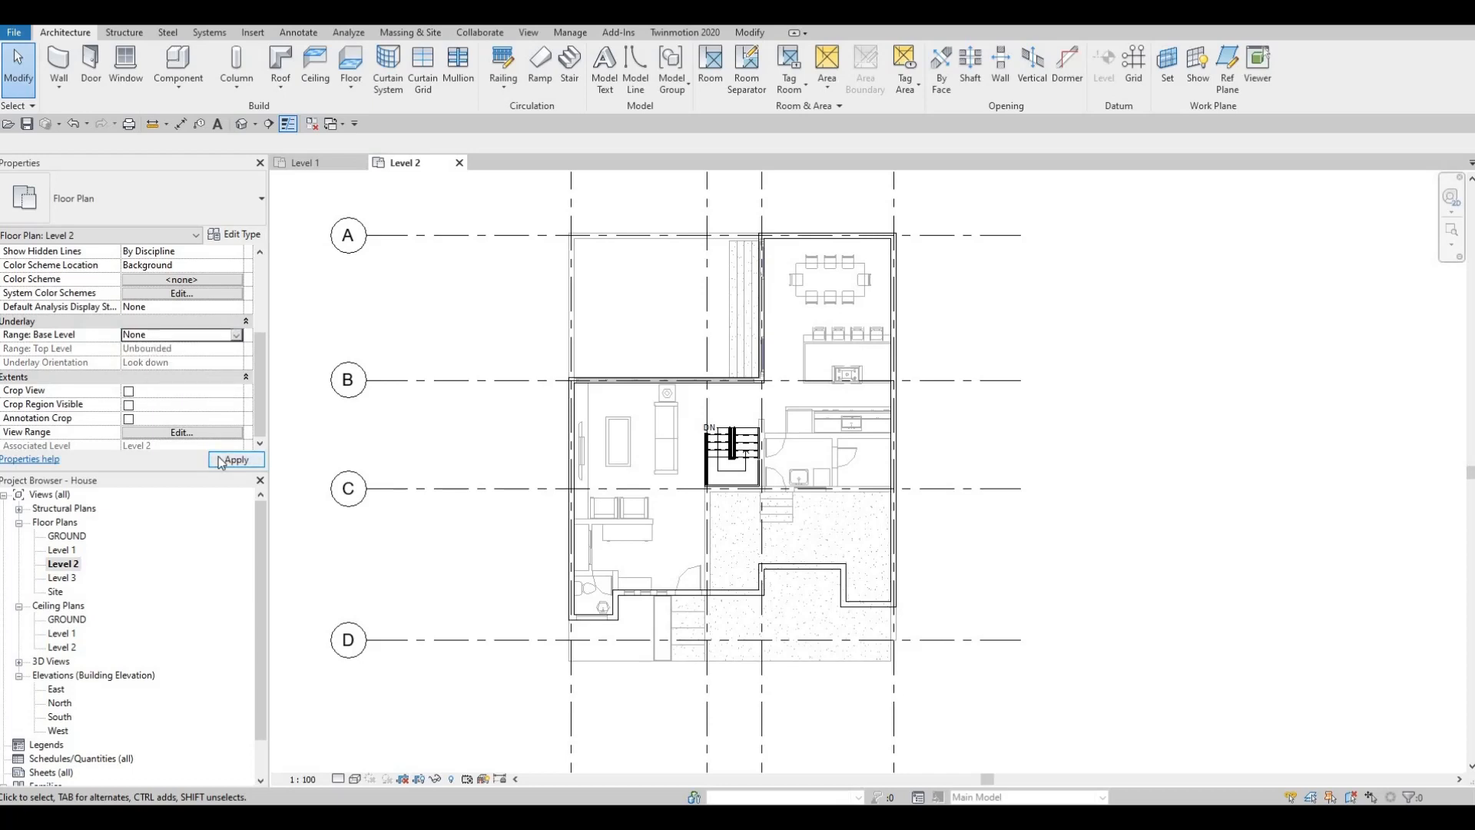
left_click(221, 462)
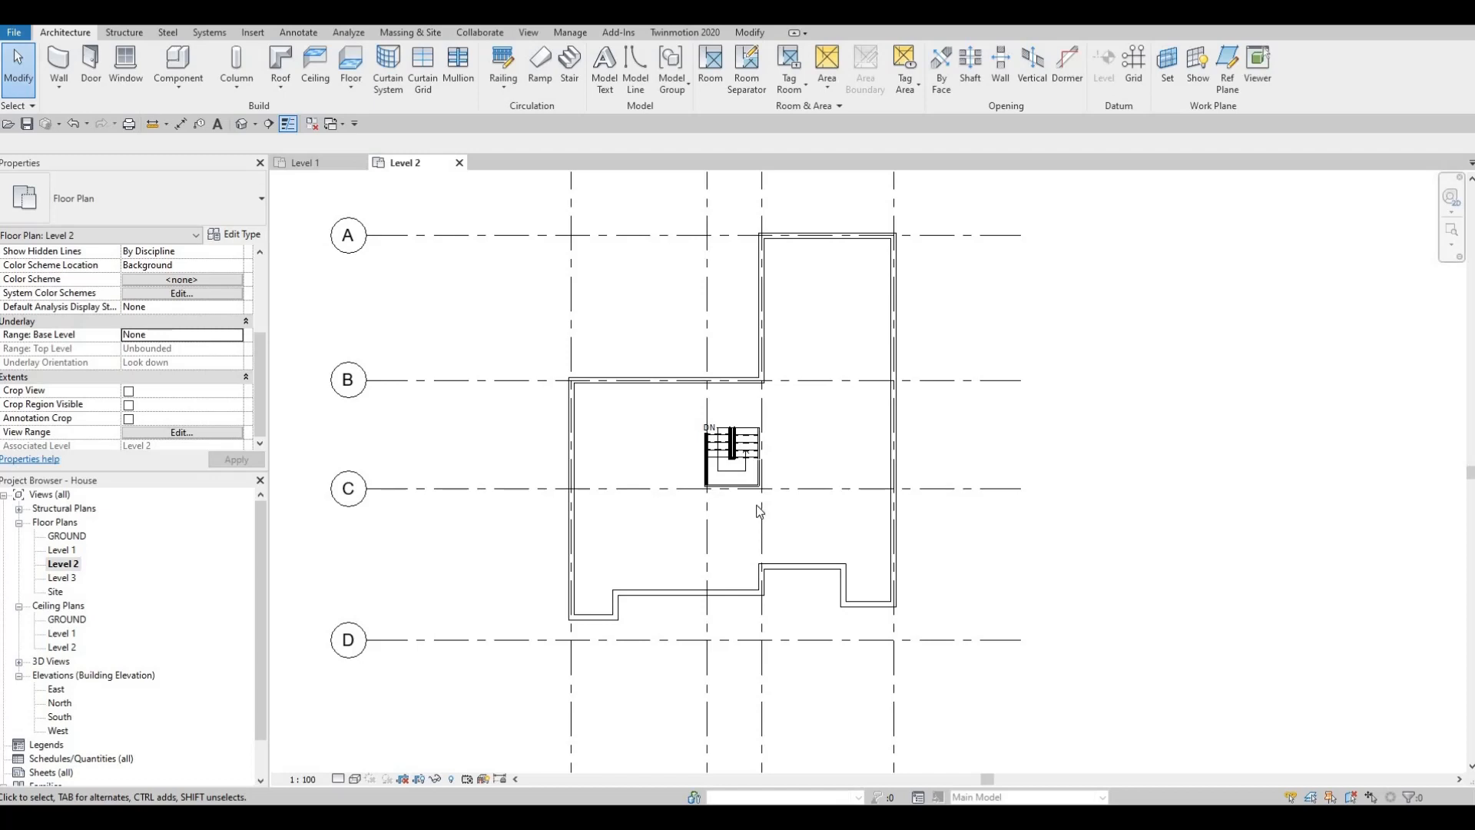
- Draw a vertical INTERIOR WALL 1 about 4800 mm long down from the grid B exterior wall, about 4150 mm from grid line 3
left_click(60, 63)
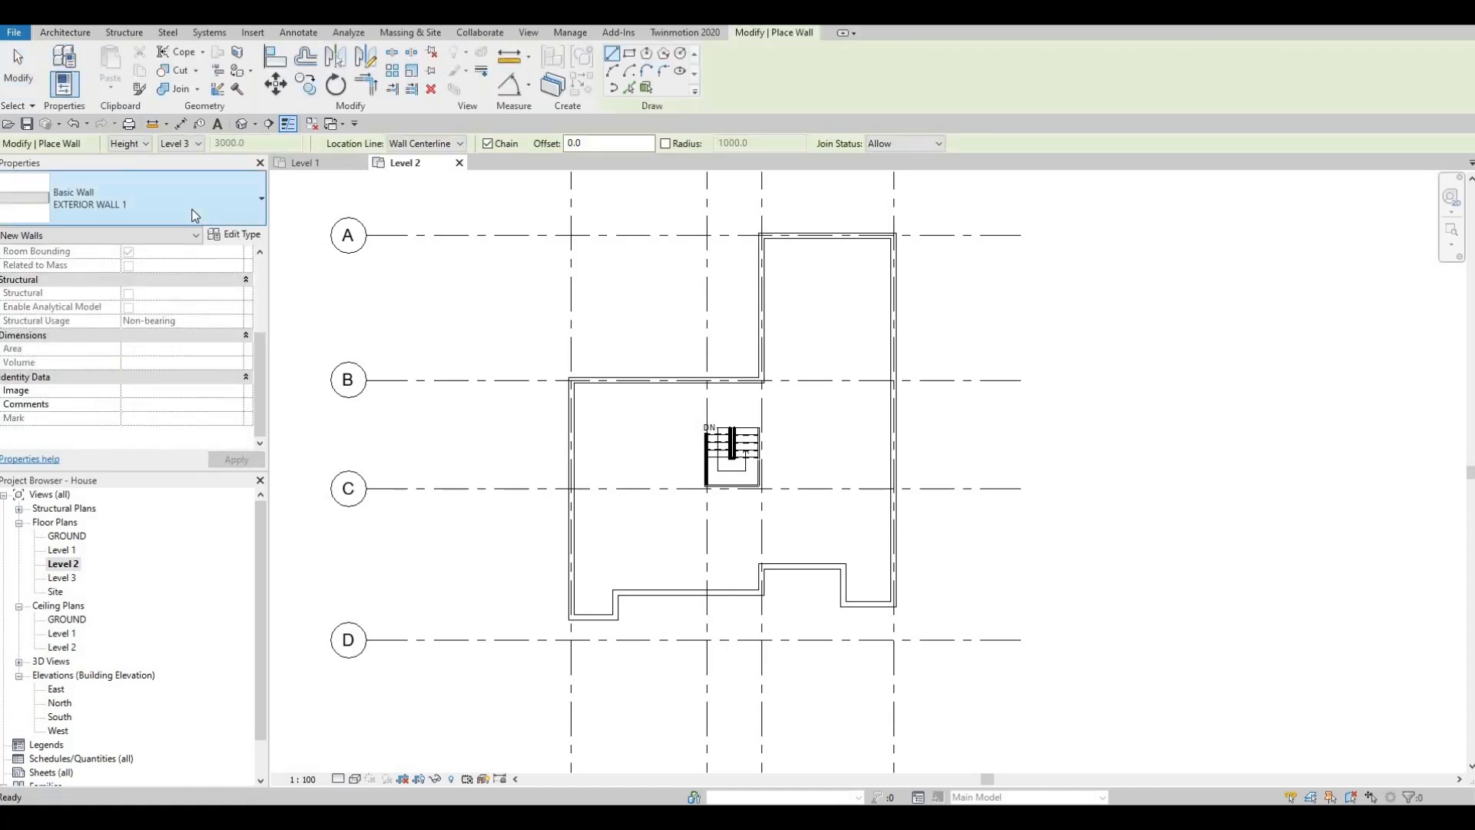
left_click(195, 215)
scroll(159, 376, "down", 1)
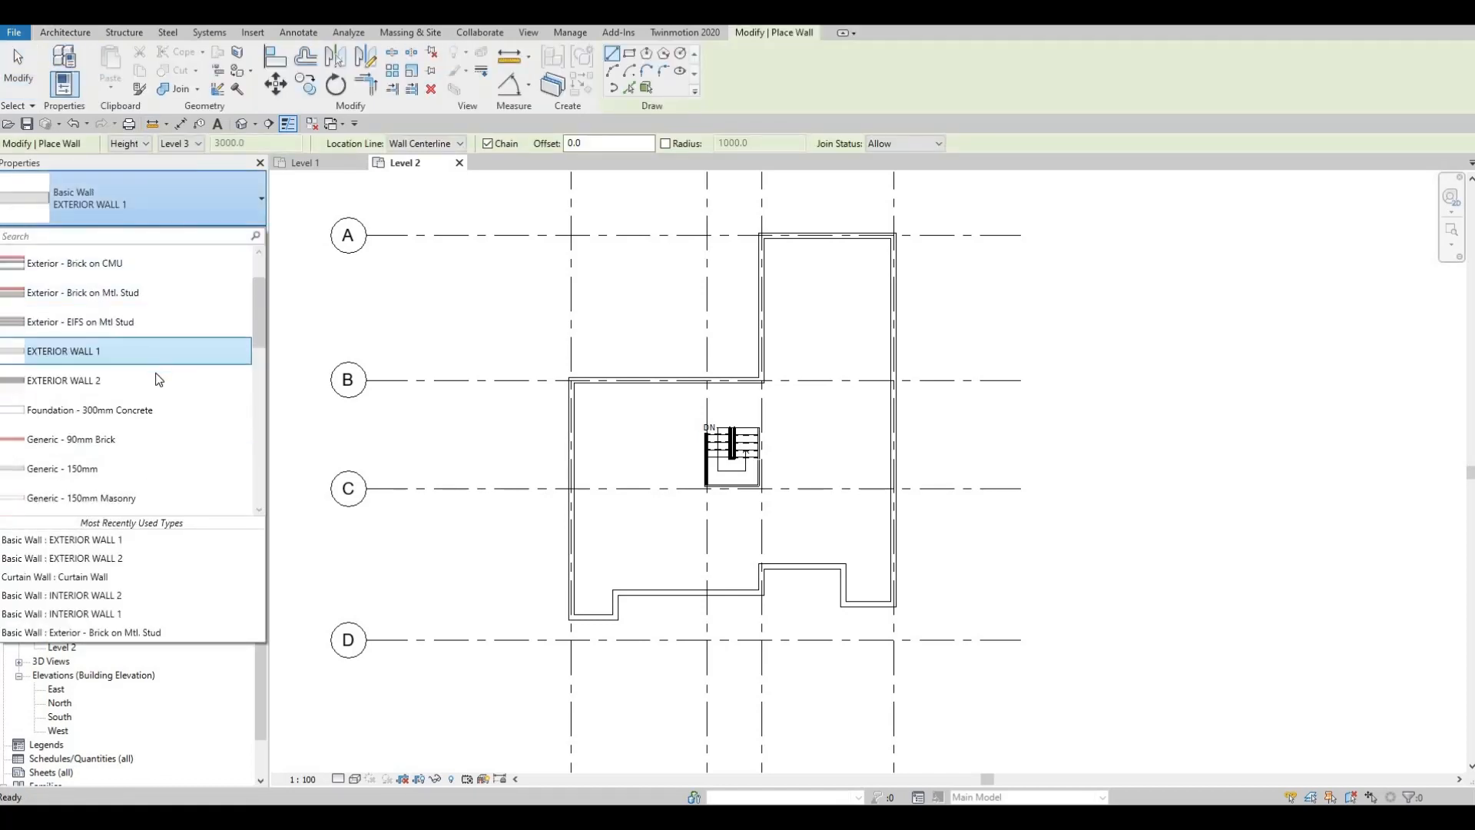
scroll(159, 379, "down", 6)
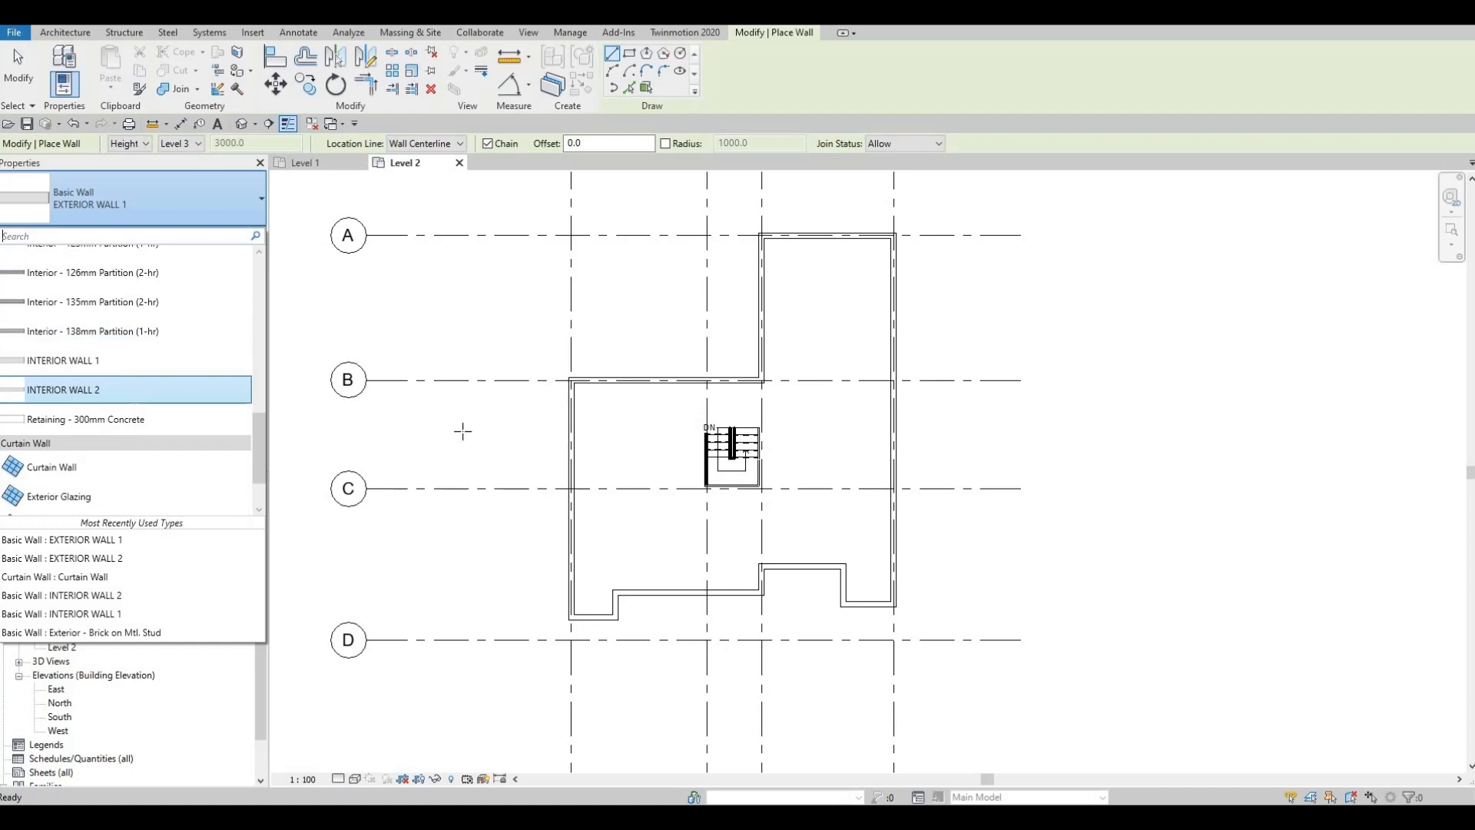
left_click(126, 367)
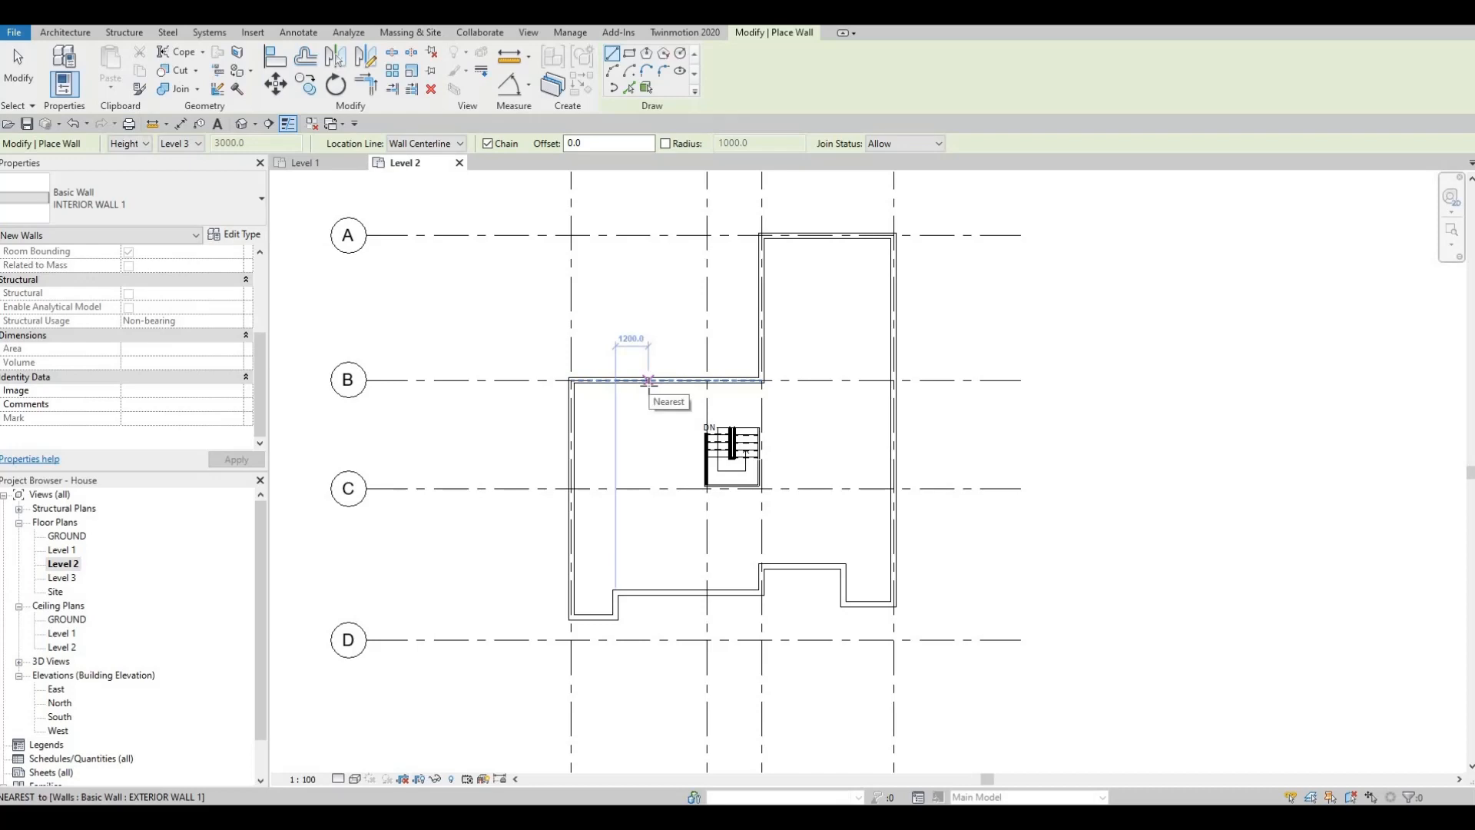
left_click(648, 382)
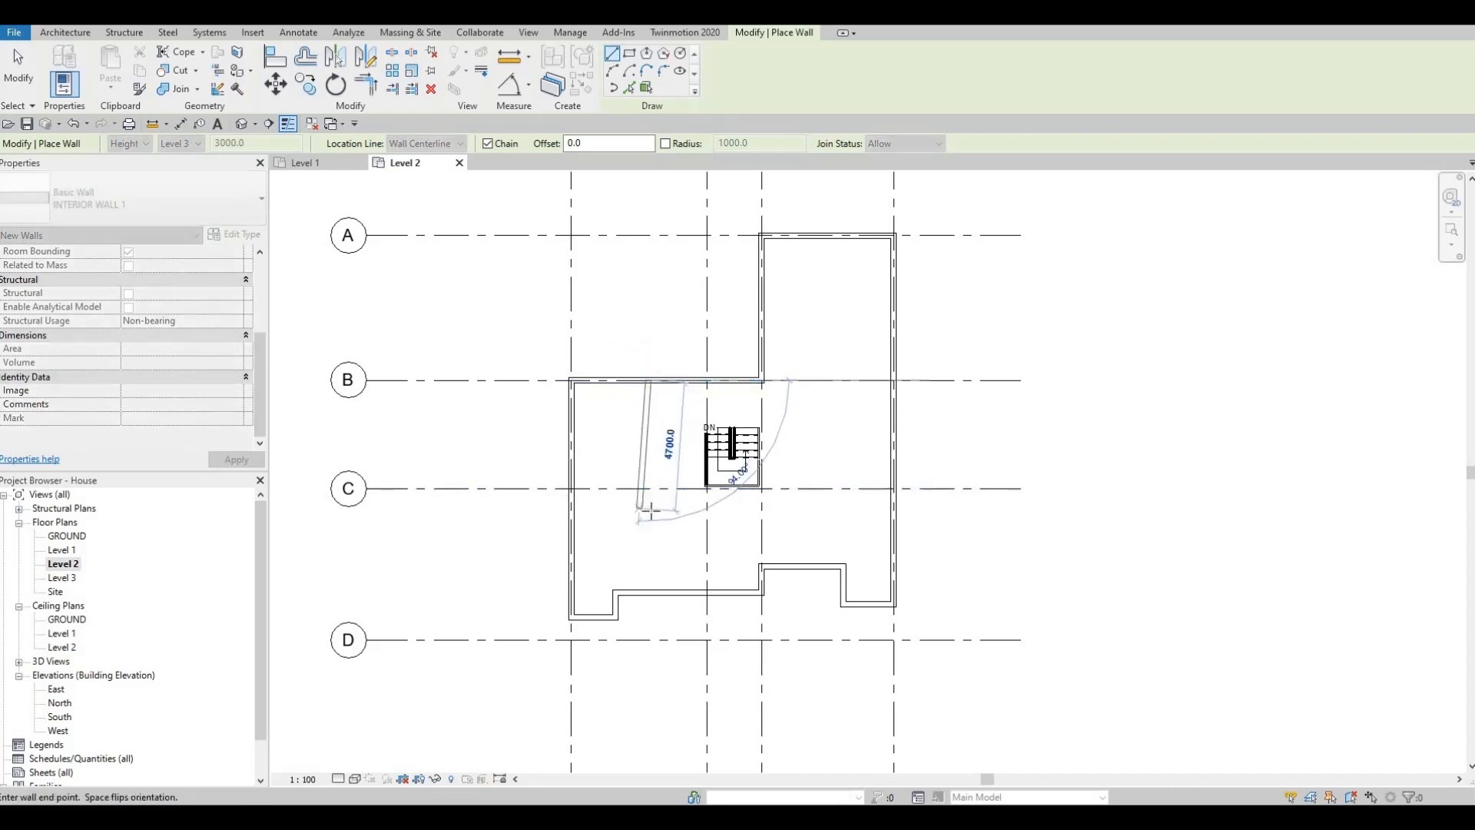
left_click(648, 511)
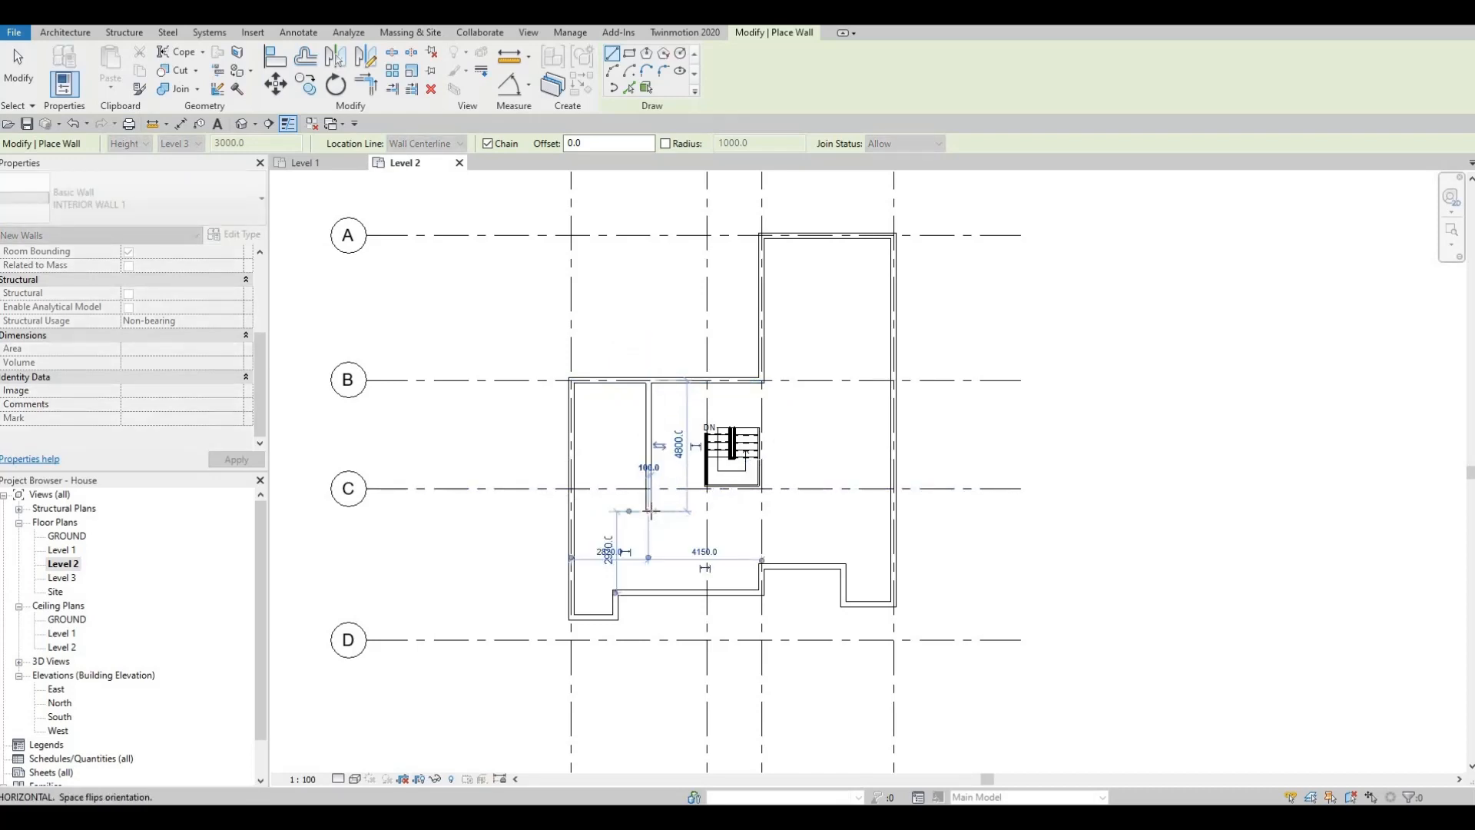
key("Escape")
key("Escape")
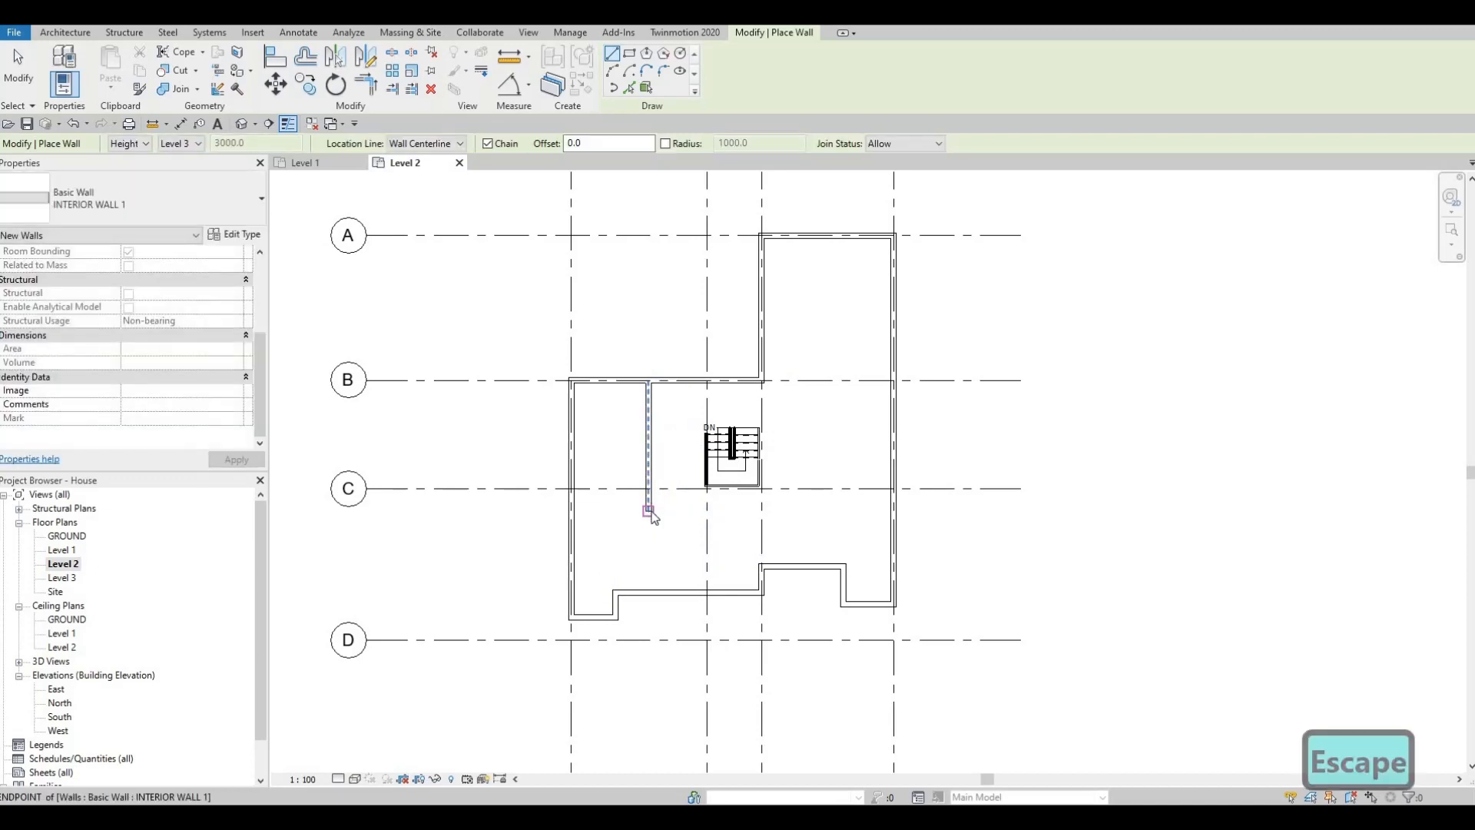
- Set the vertical interior wall's length to 4750 mm
left_click(648, 429)
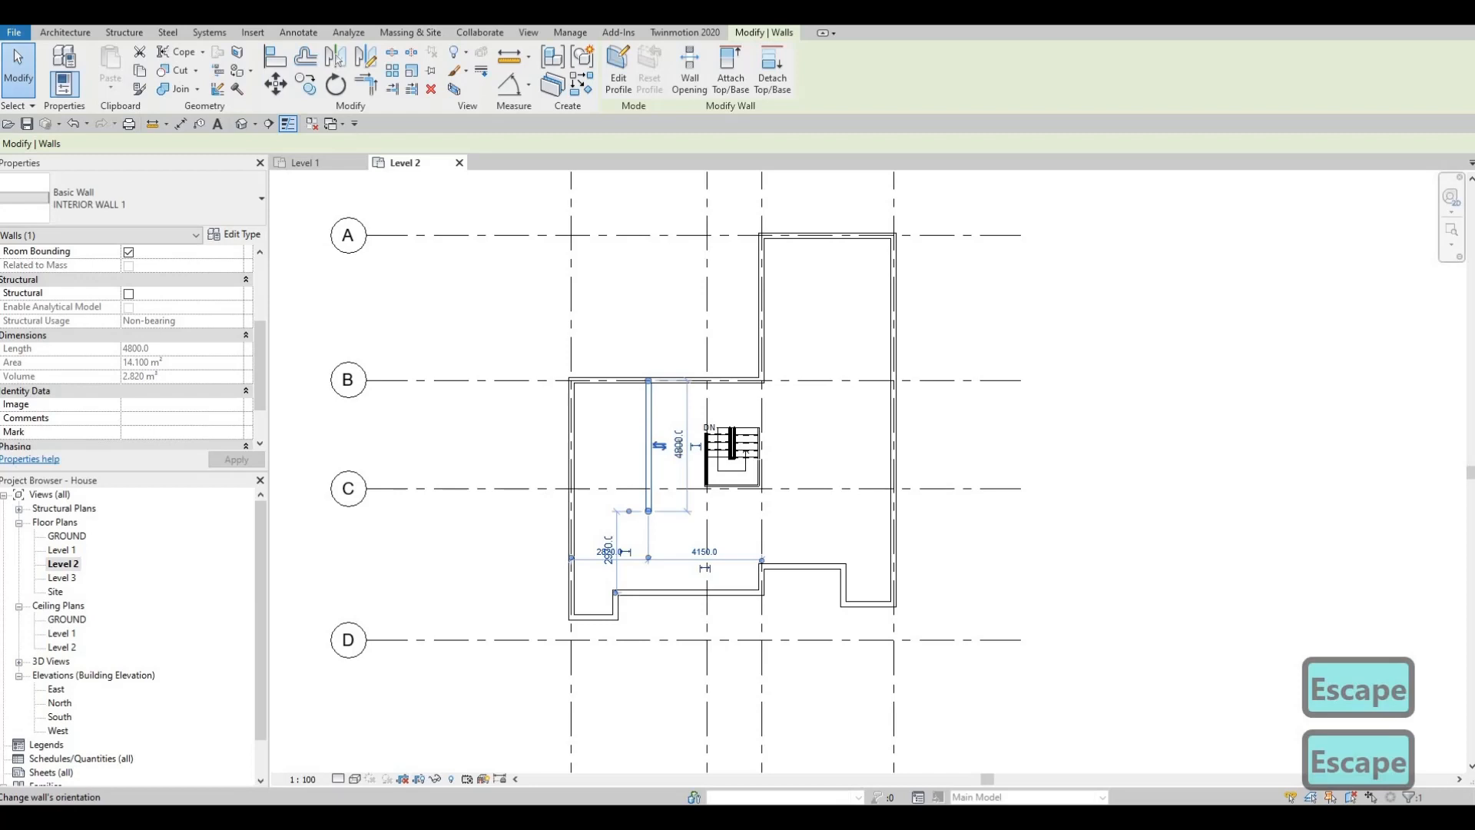
left_click(678, 444)
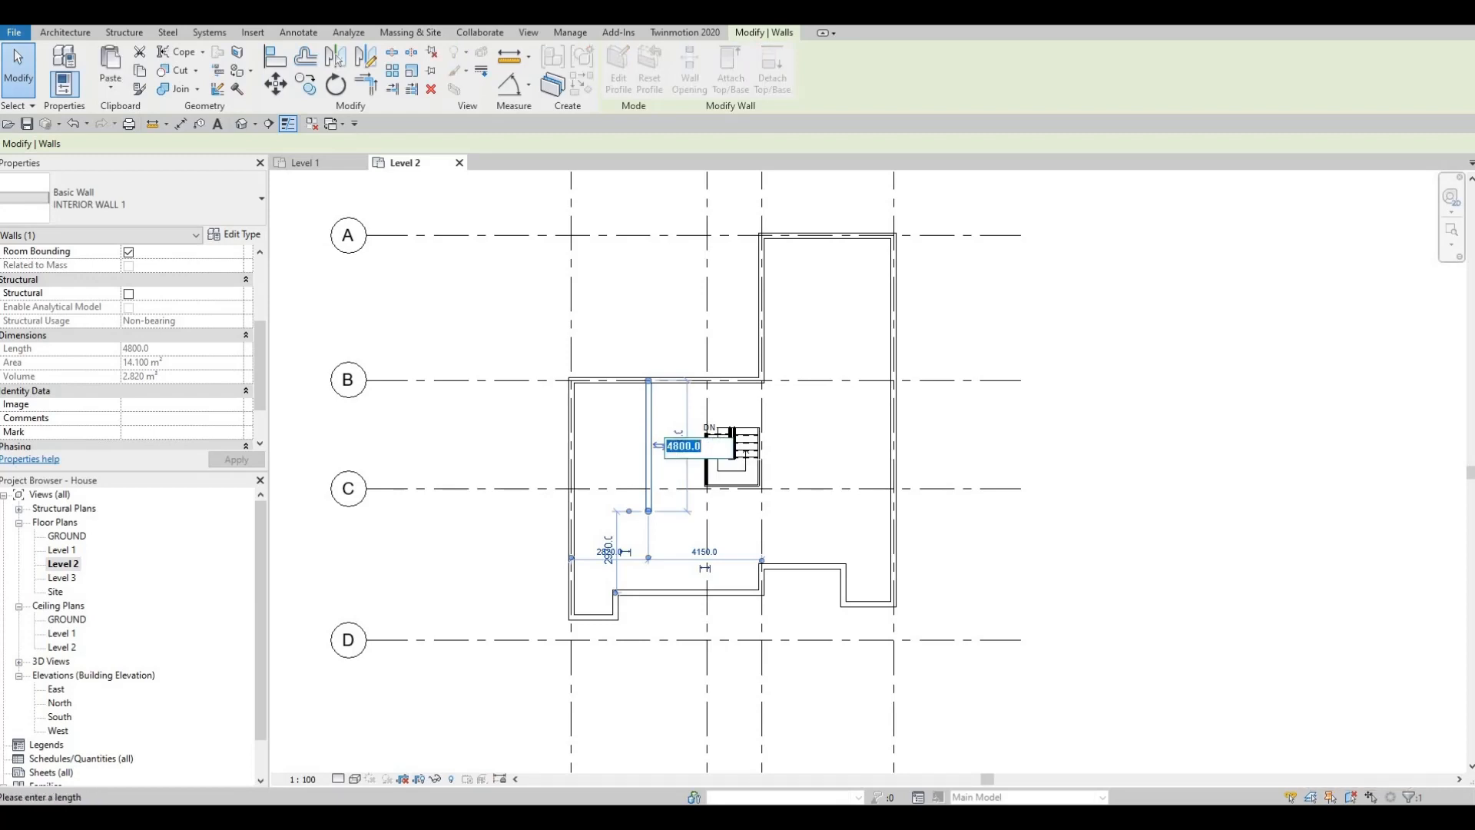
type("4750")
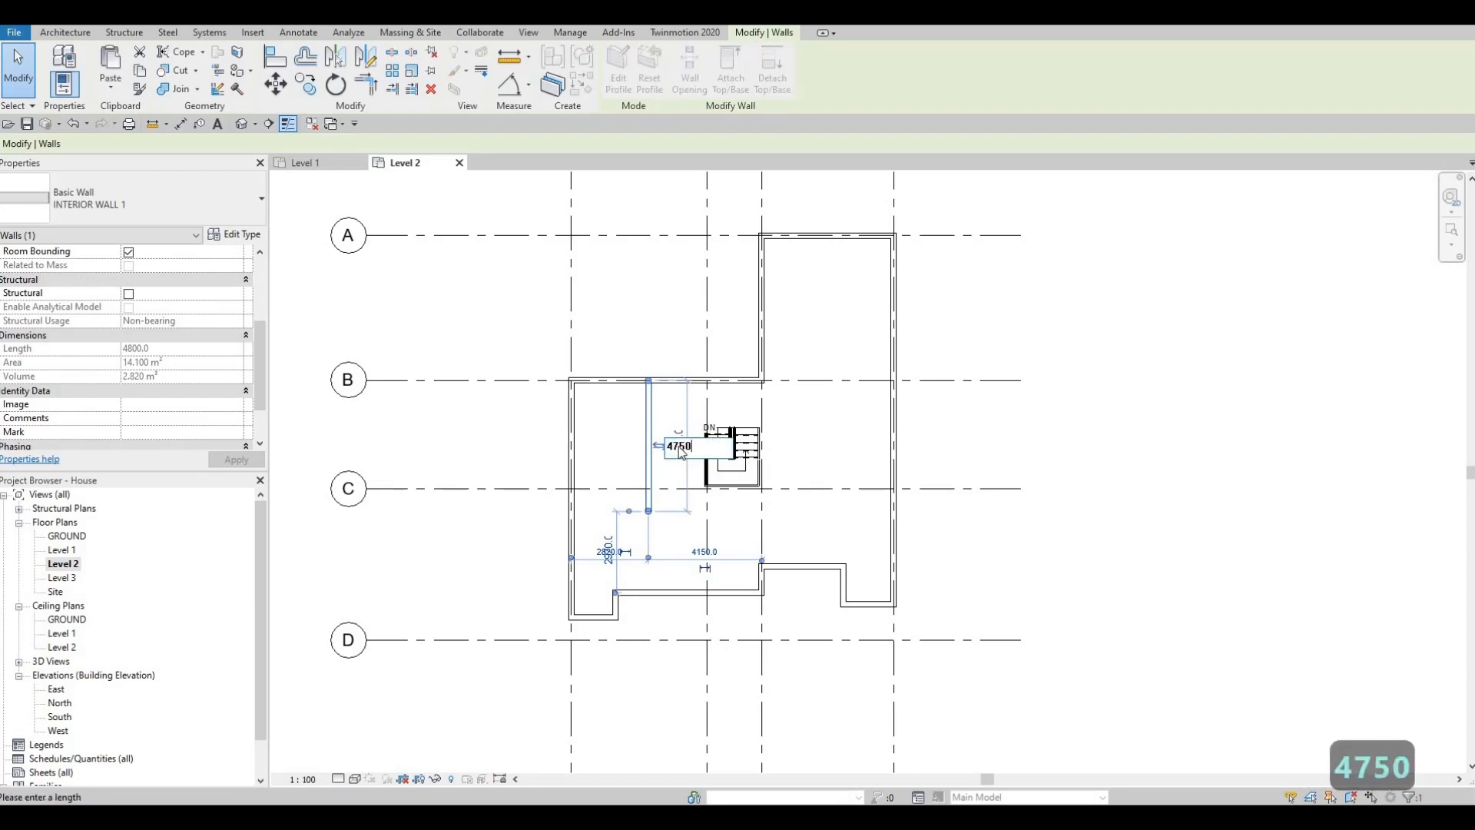
key("Return")
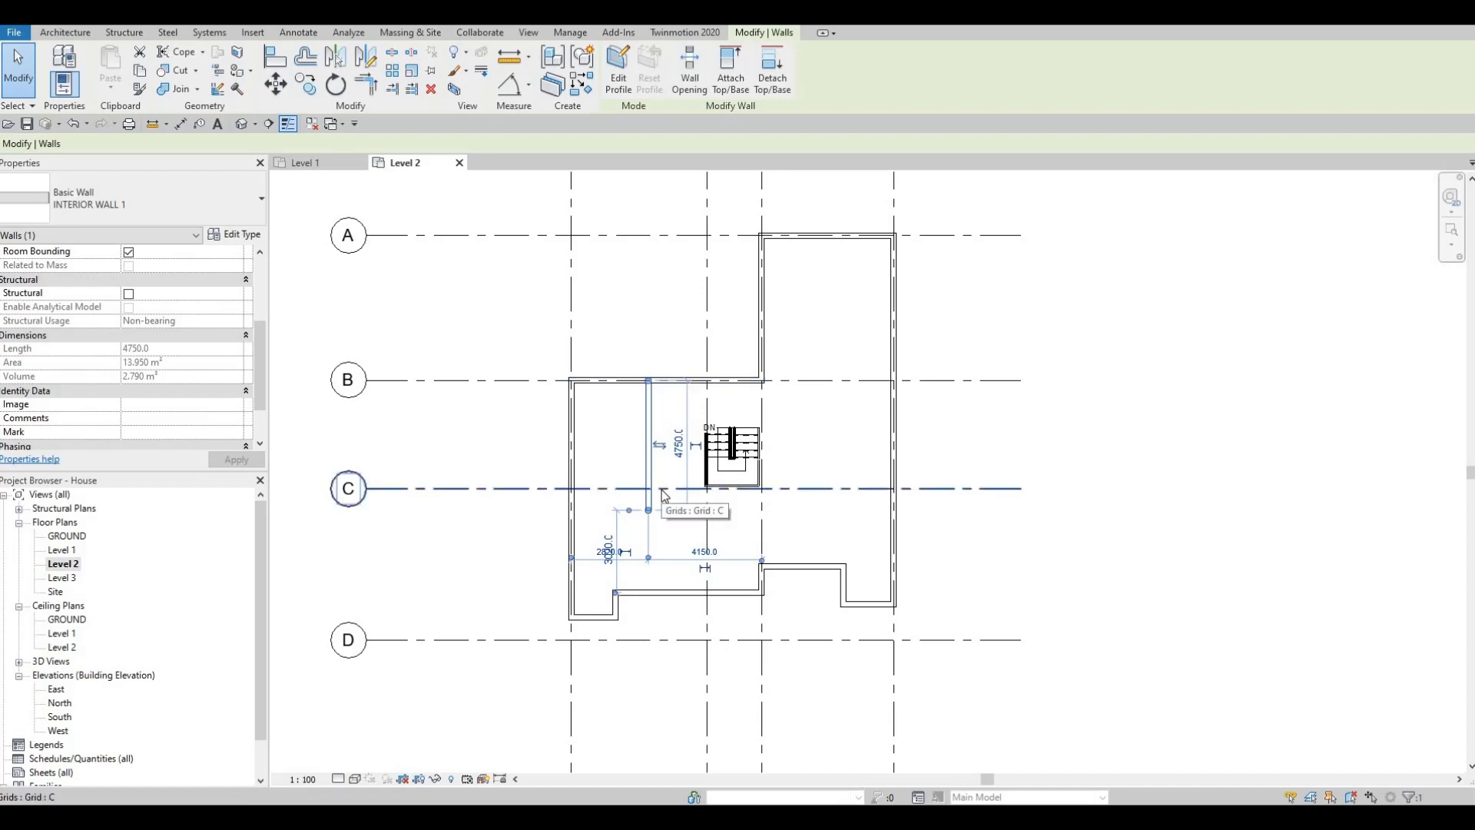
- Set the vertical interior wall's distance from the exterior wall on grid line 1 to 3650 mm
key("Escape")
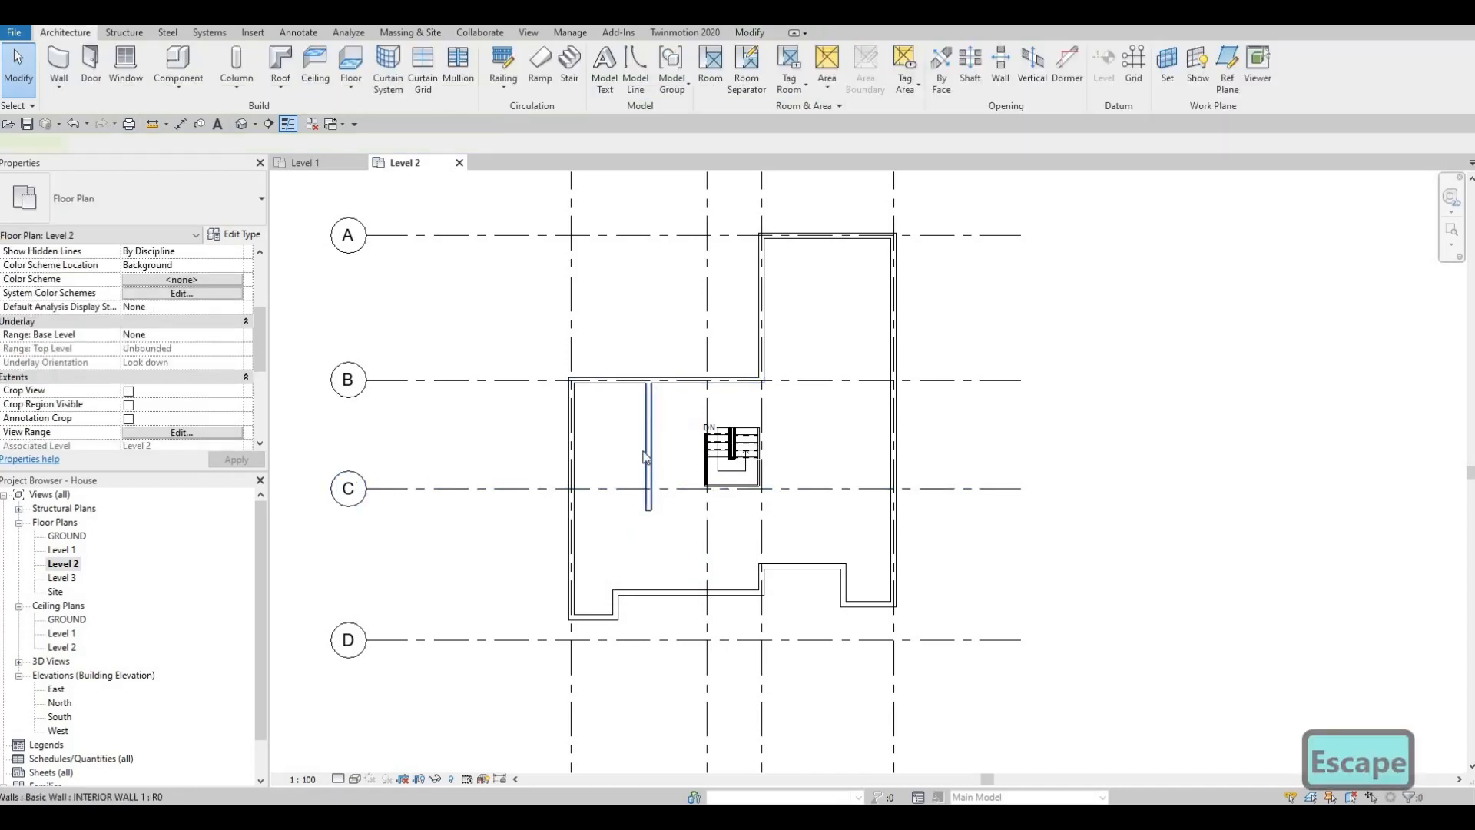
left_click(646, 457)
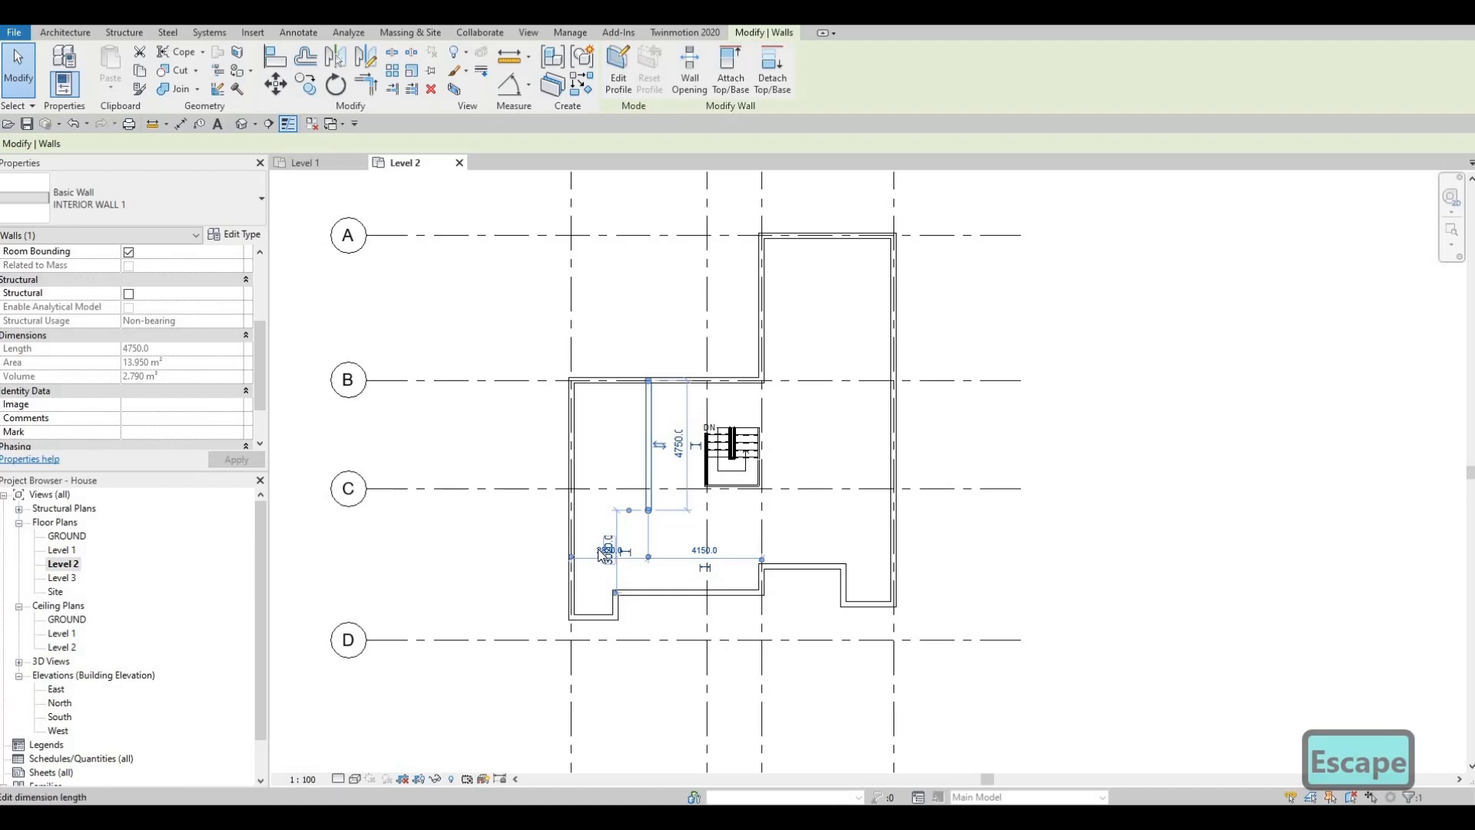
left_click(601, 564)
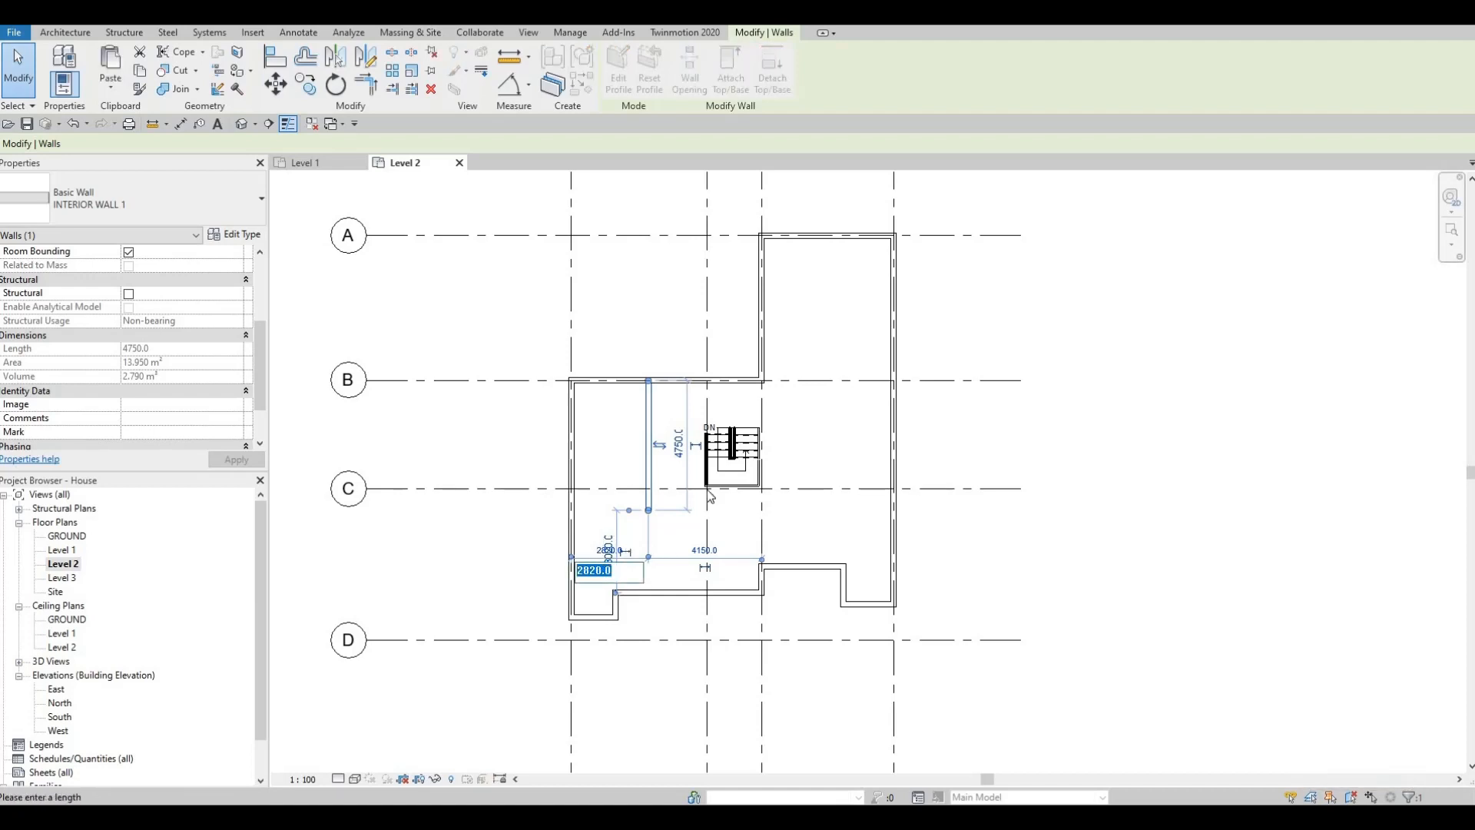
scroll(597, 561, "up", 3)
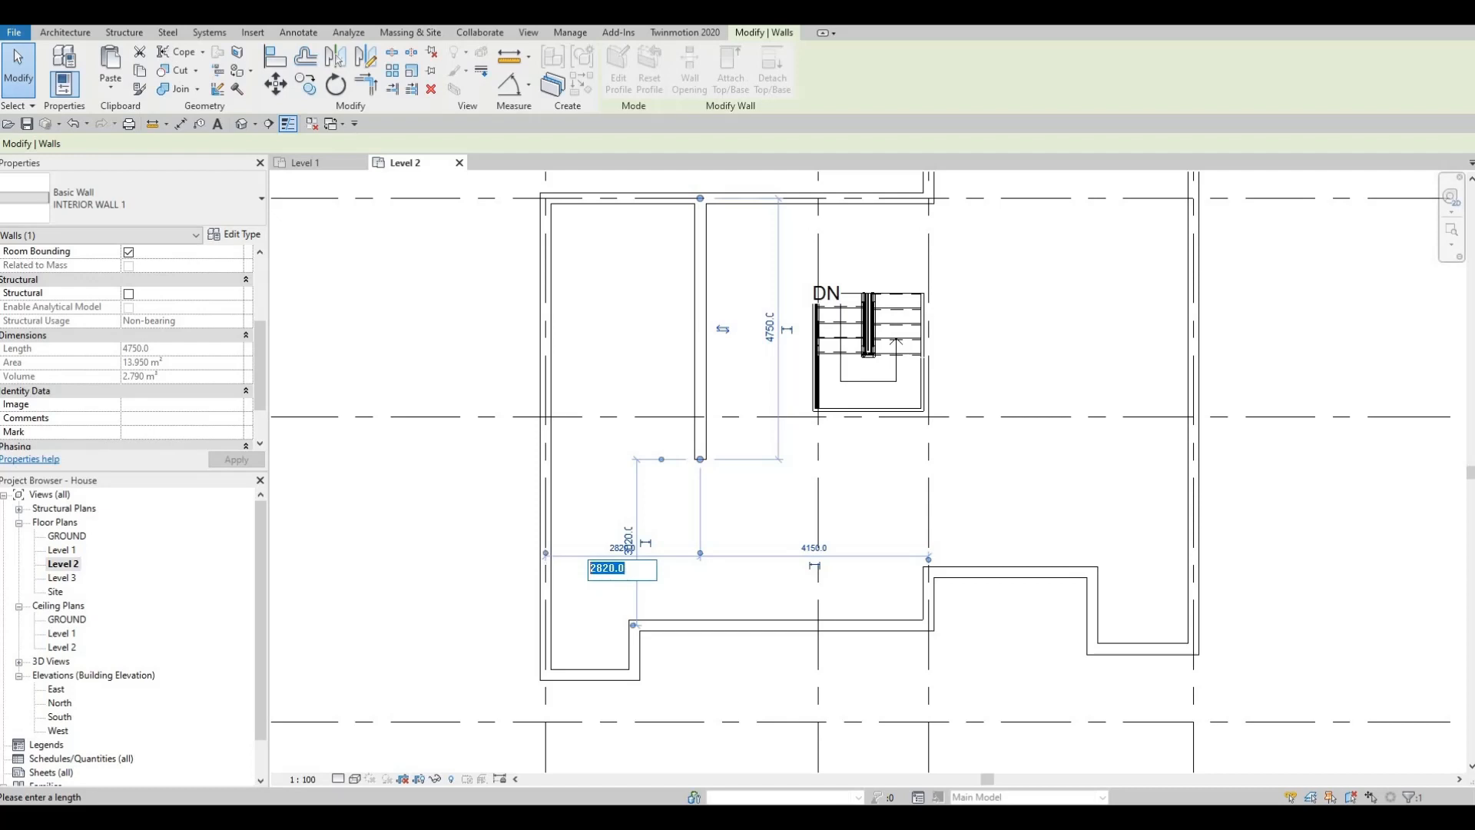
type("3650")
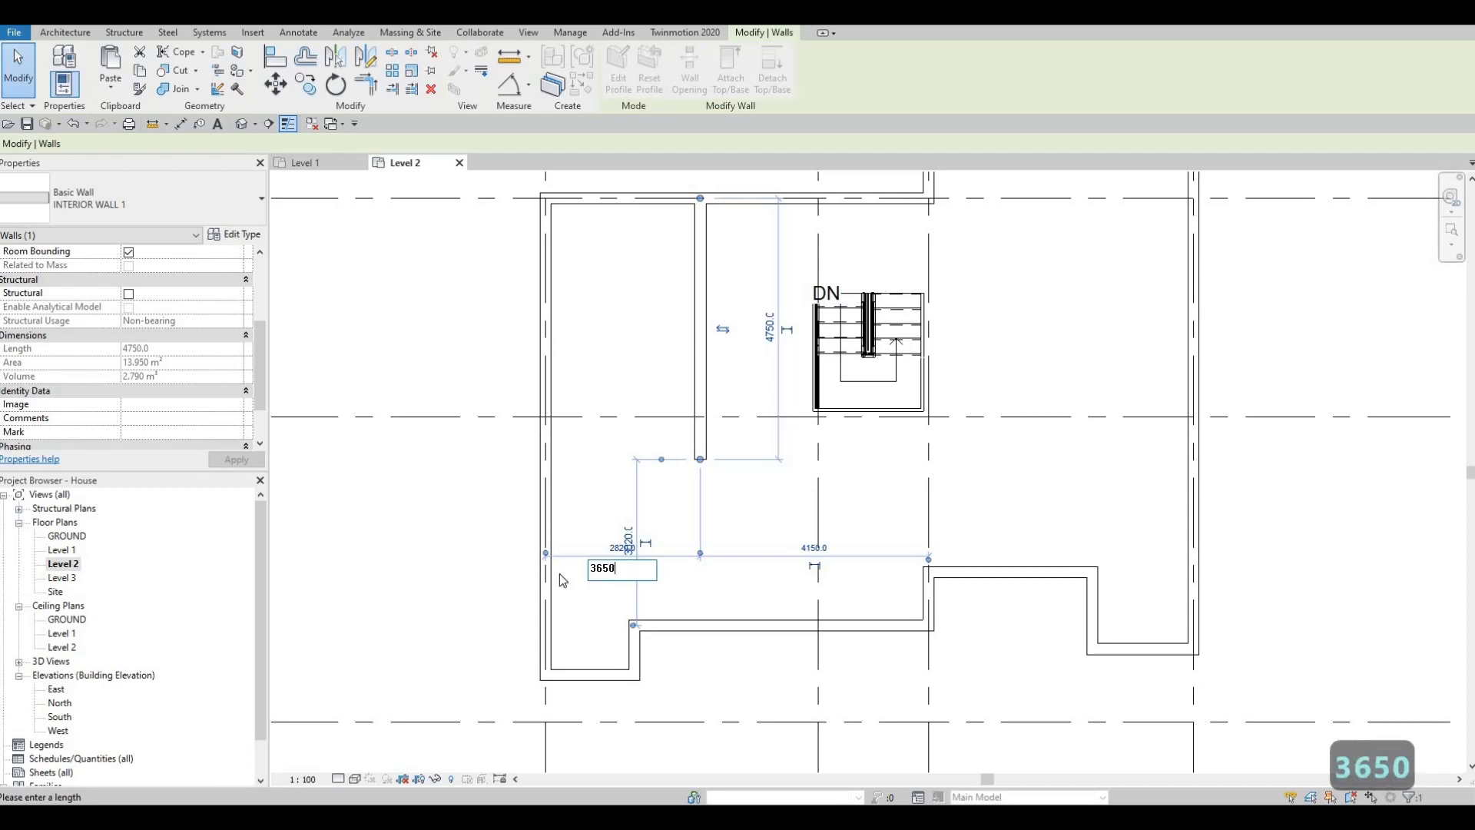
key("Return")
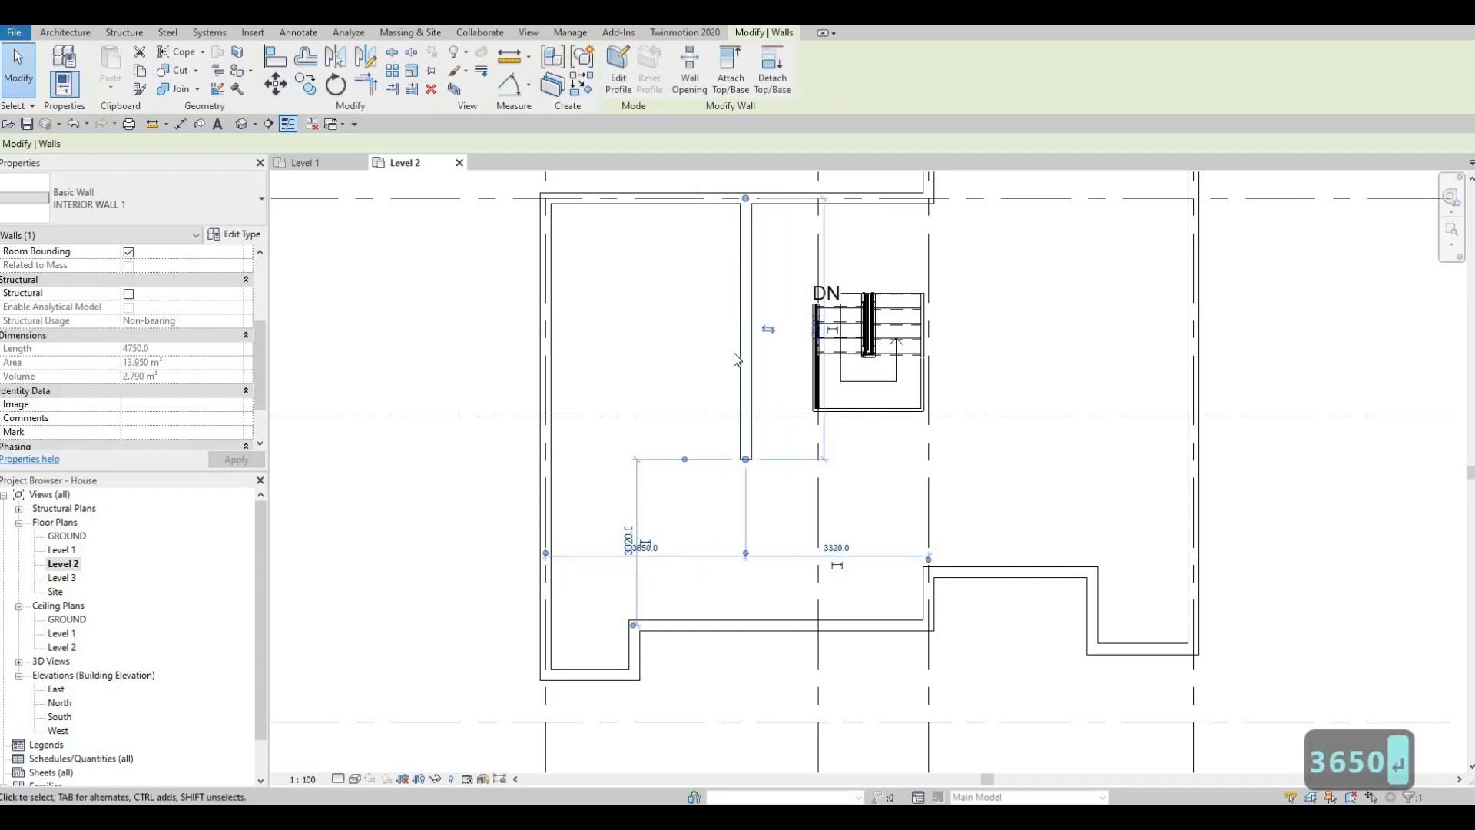
key("Escape")
key("Escape")
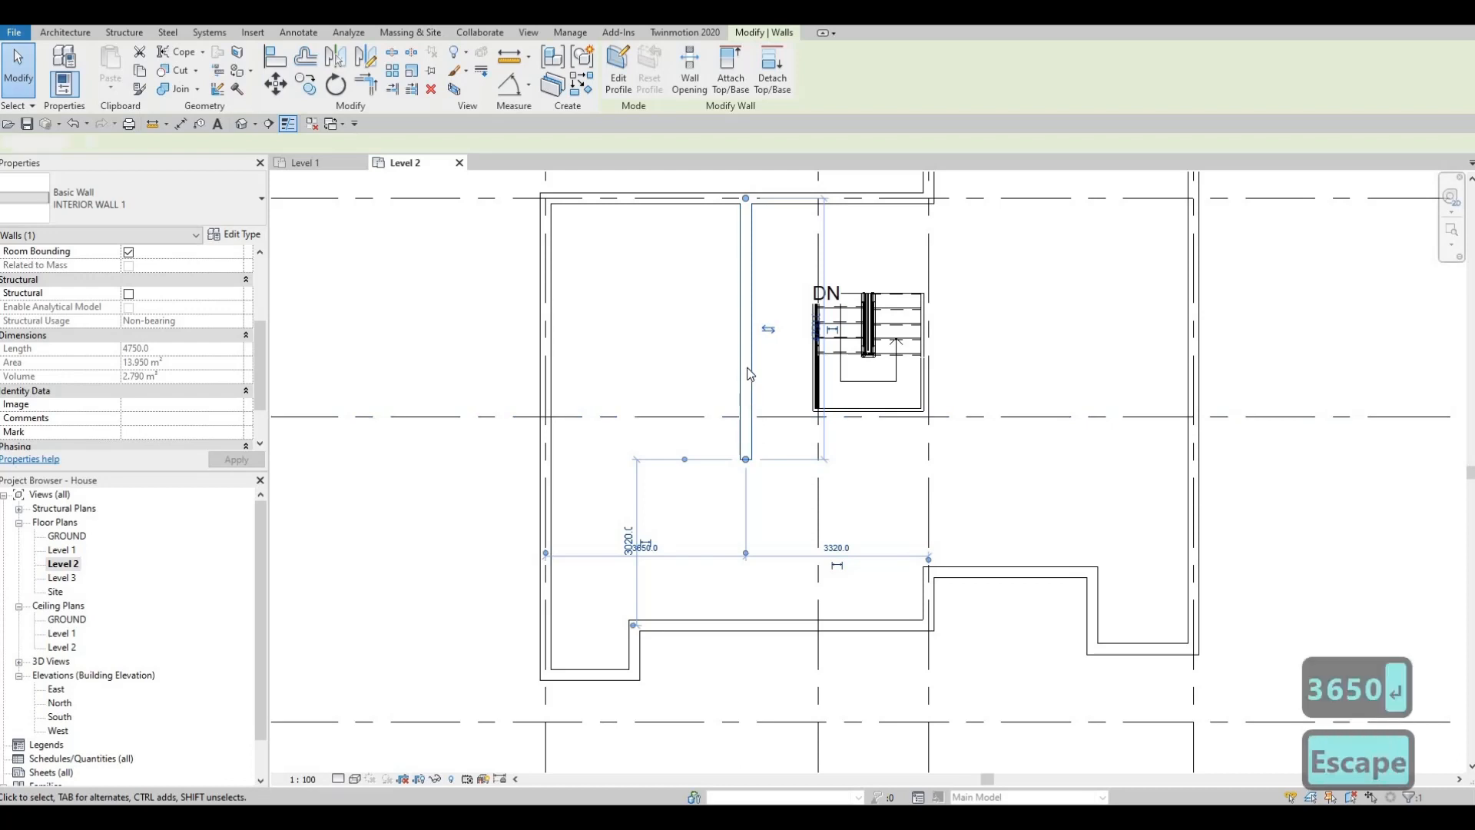
- Draw a horizontal INTERIOR WALL 1 from the lower end of the vertical interior wall to the exterior wall on grid line 1
left_click(747, 369)
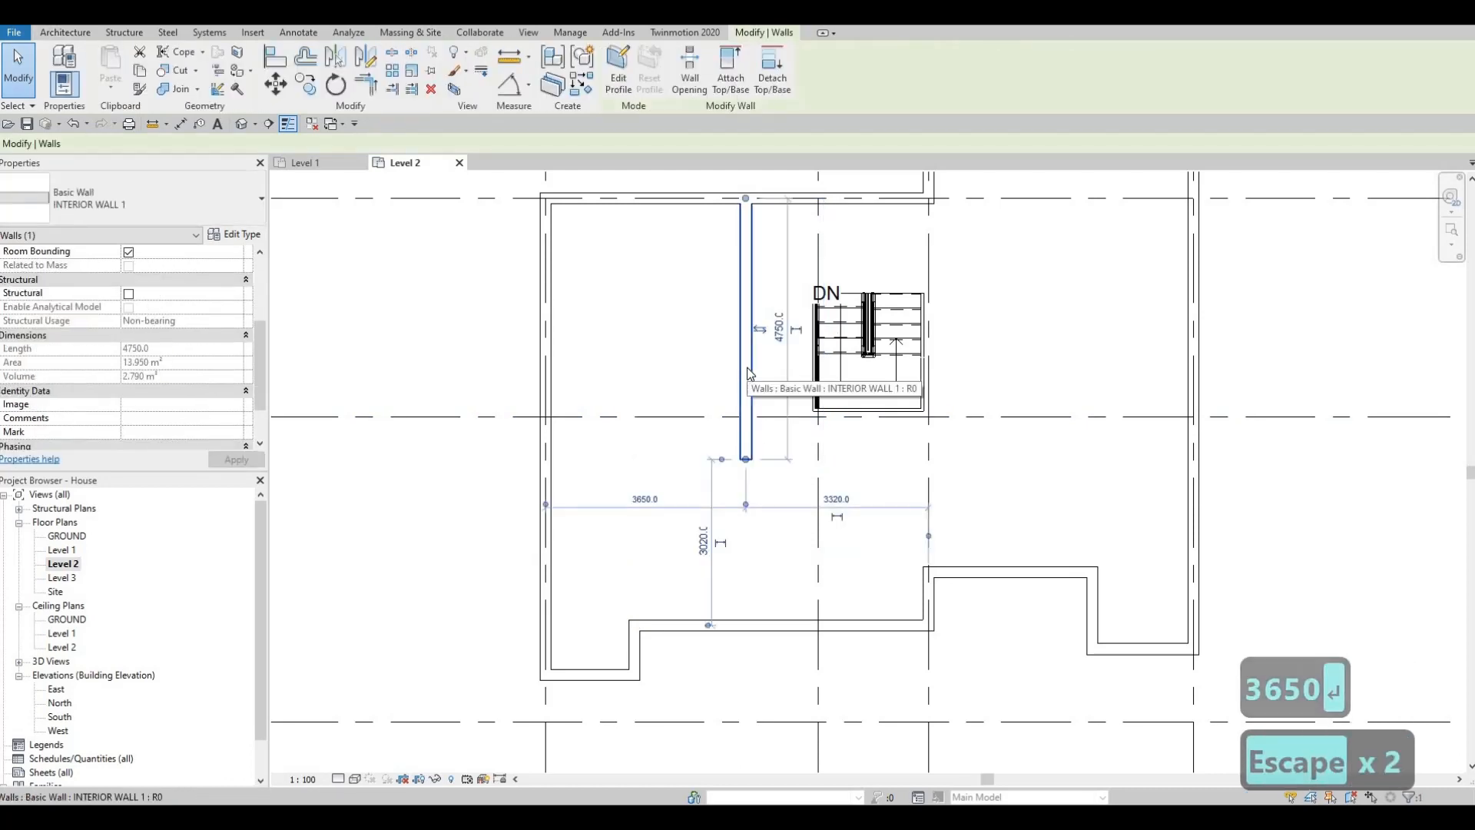
key("c")
key("s")
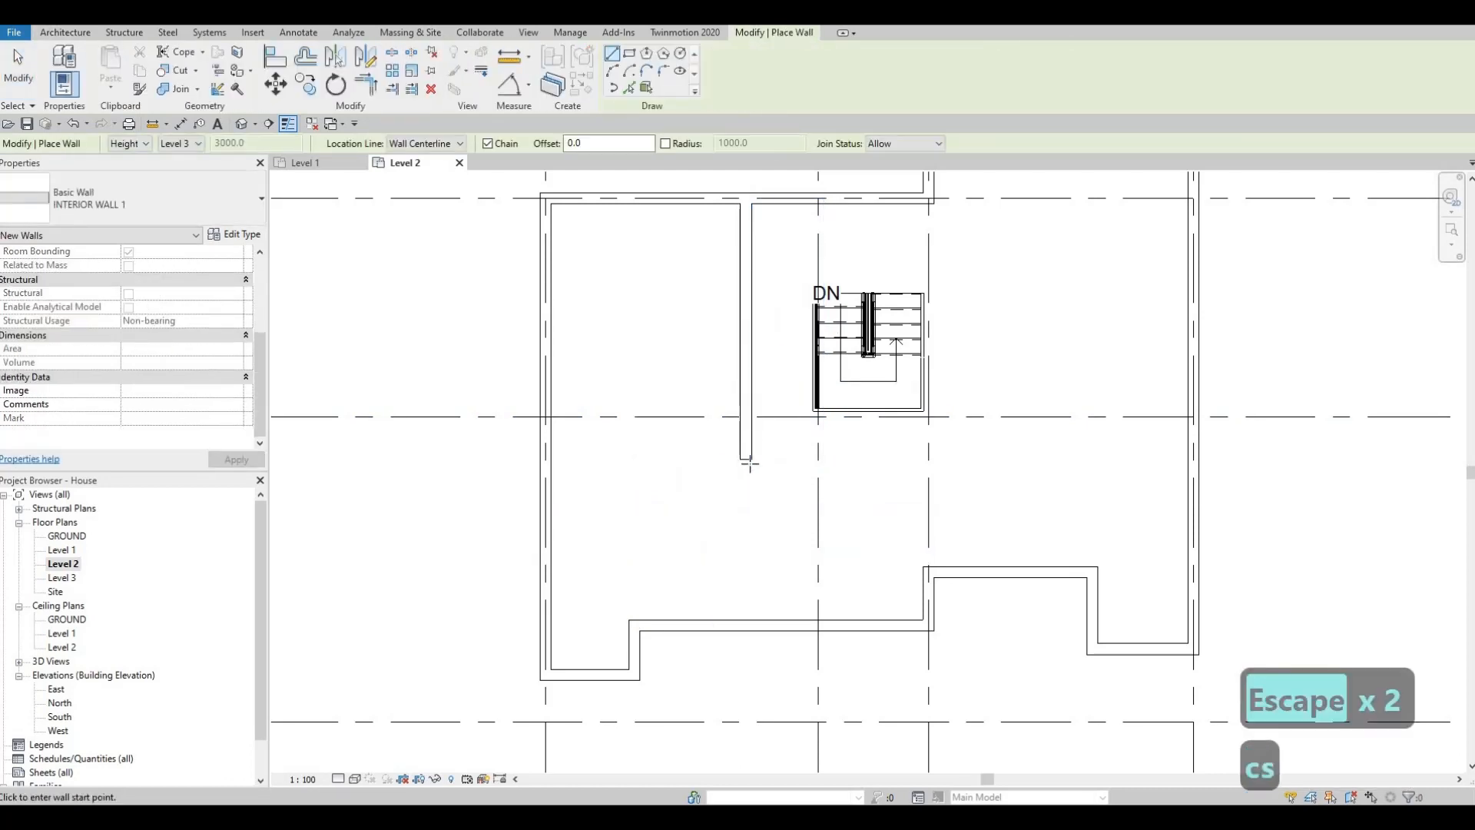
left_click(747, 459)
left_click(550, 461)
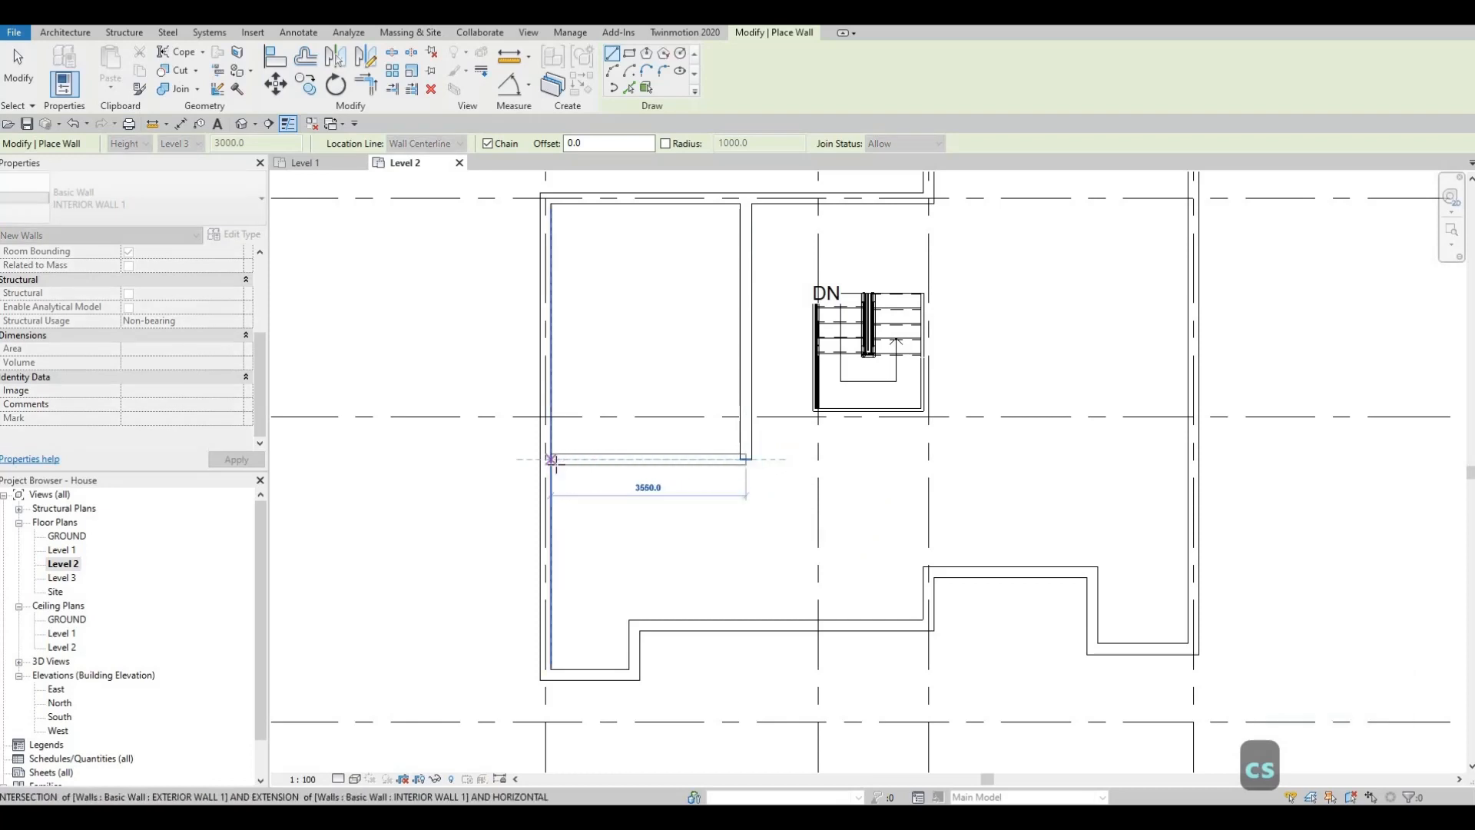
key("Escape")
key("Escape")
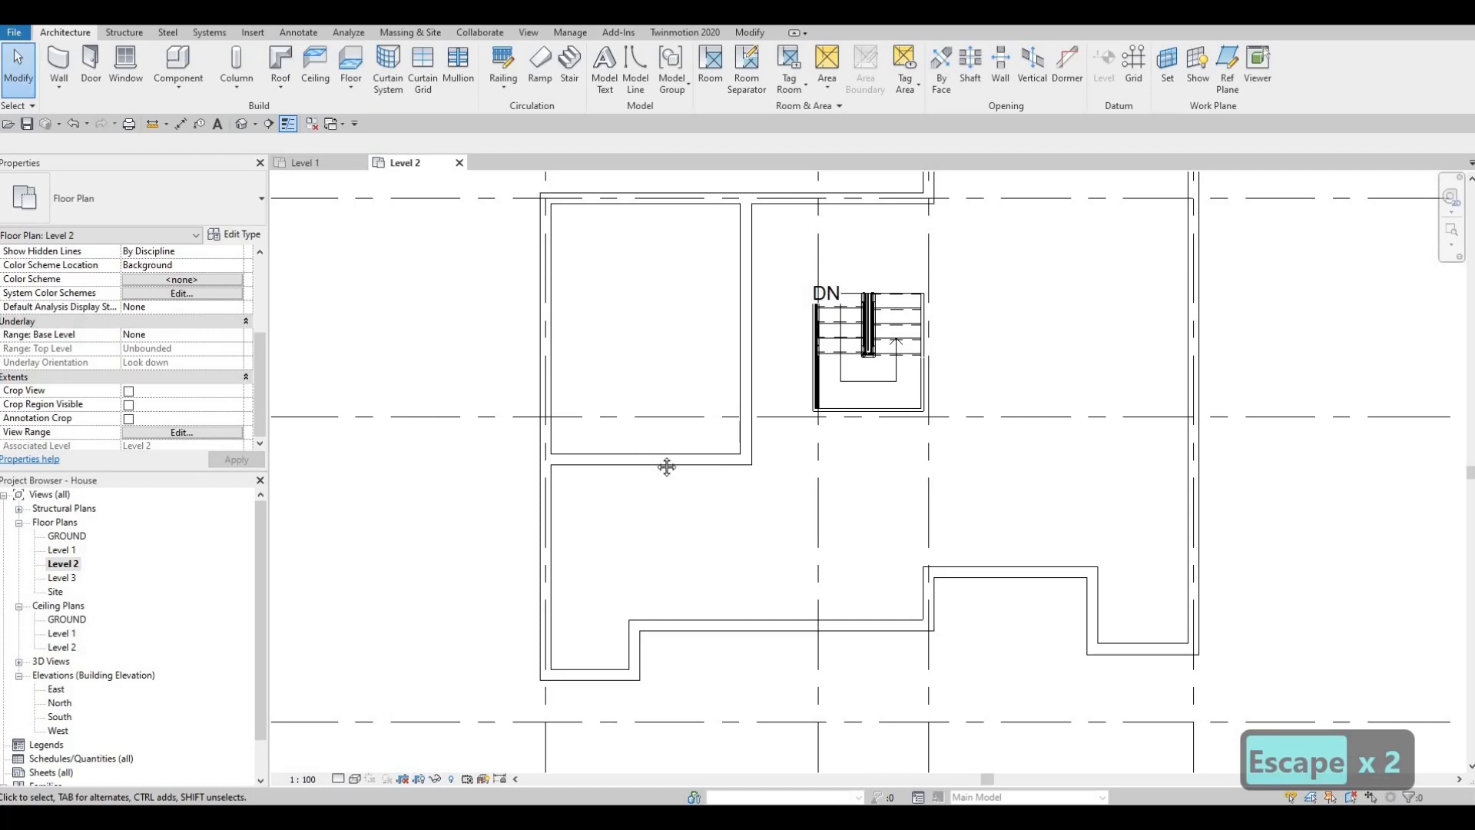
- Draw chained INTERIOR WALL 1 segments down grid line 3 beside the stair, about 2227 mm, and along grid C below it, about 2120 mm
mouse_move(655, 425)
middle_mouse_down()
mouse_move(665, 438)
mouse_move(675, 422)
mouse_move(661, 432)
middle_mouse_up()
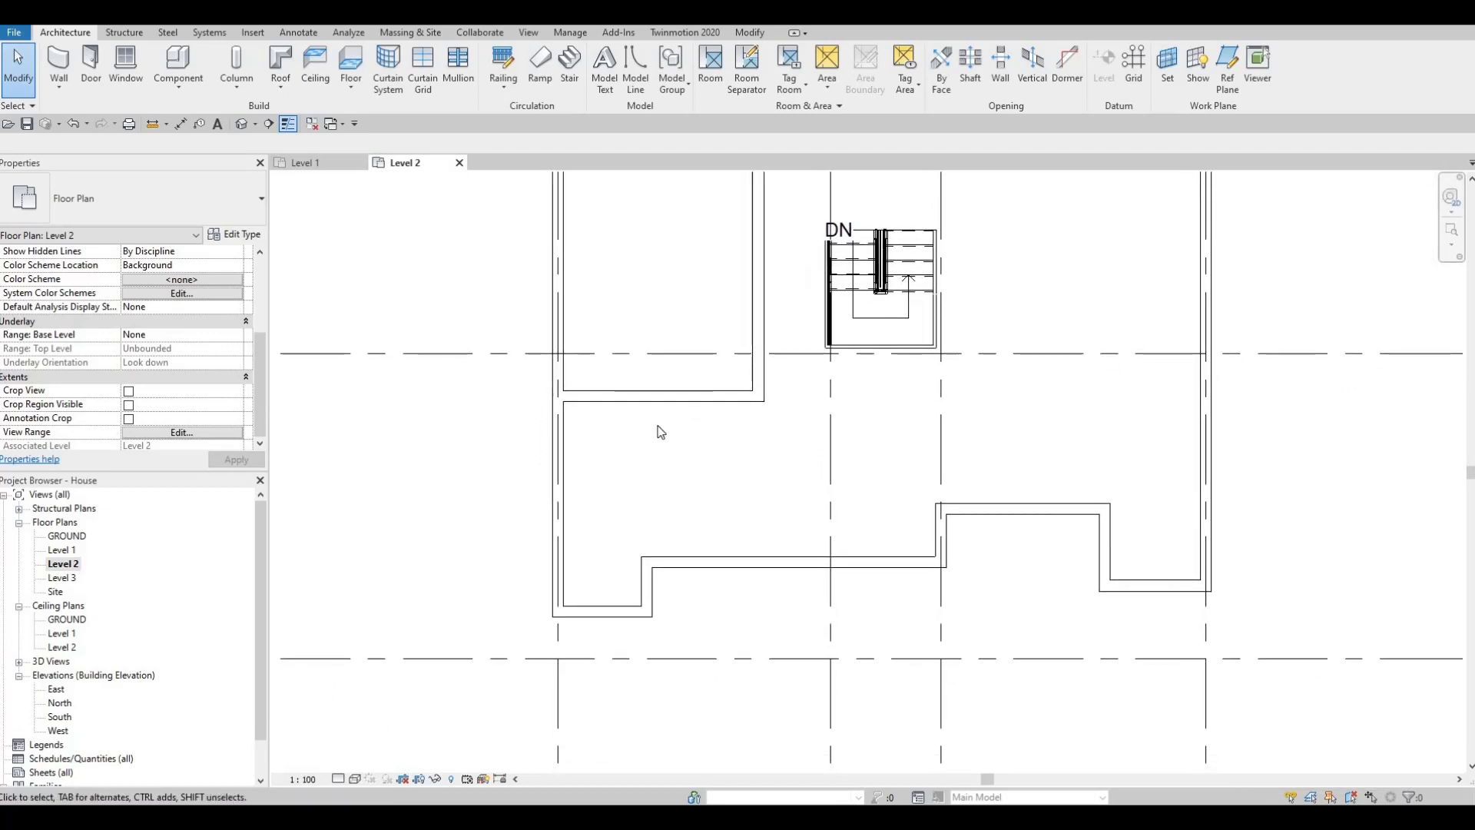
mouse_move(763, 434)
middle_mouse_down()
mouse_move(820, 408)
mouse_move(734, 441)
middle_mouse_up()
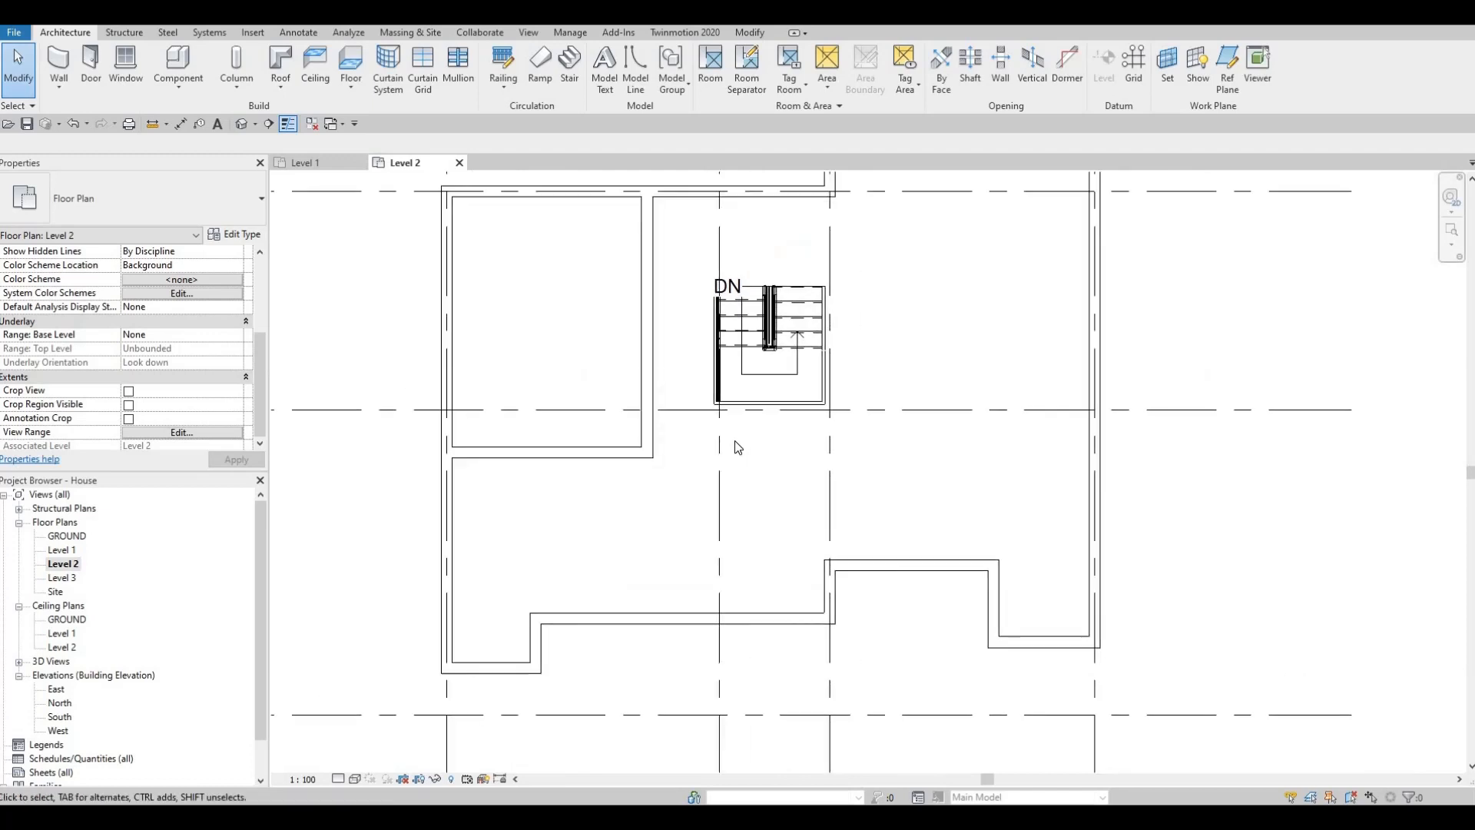
key("Escape")
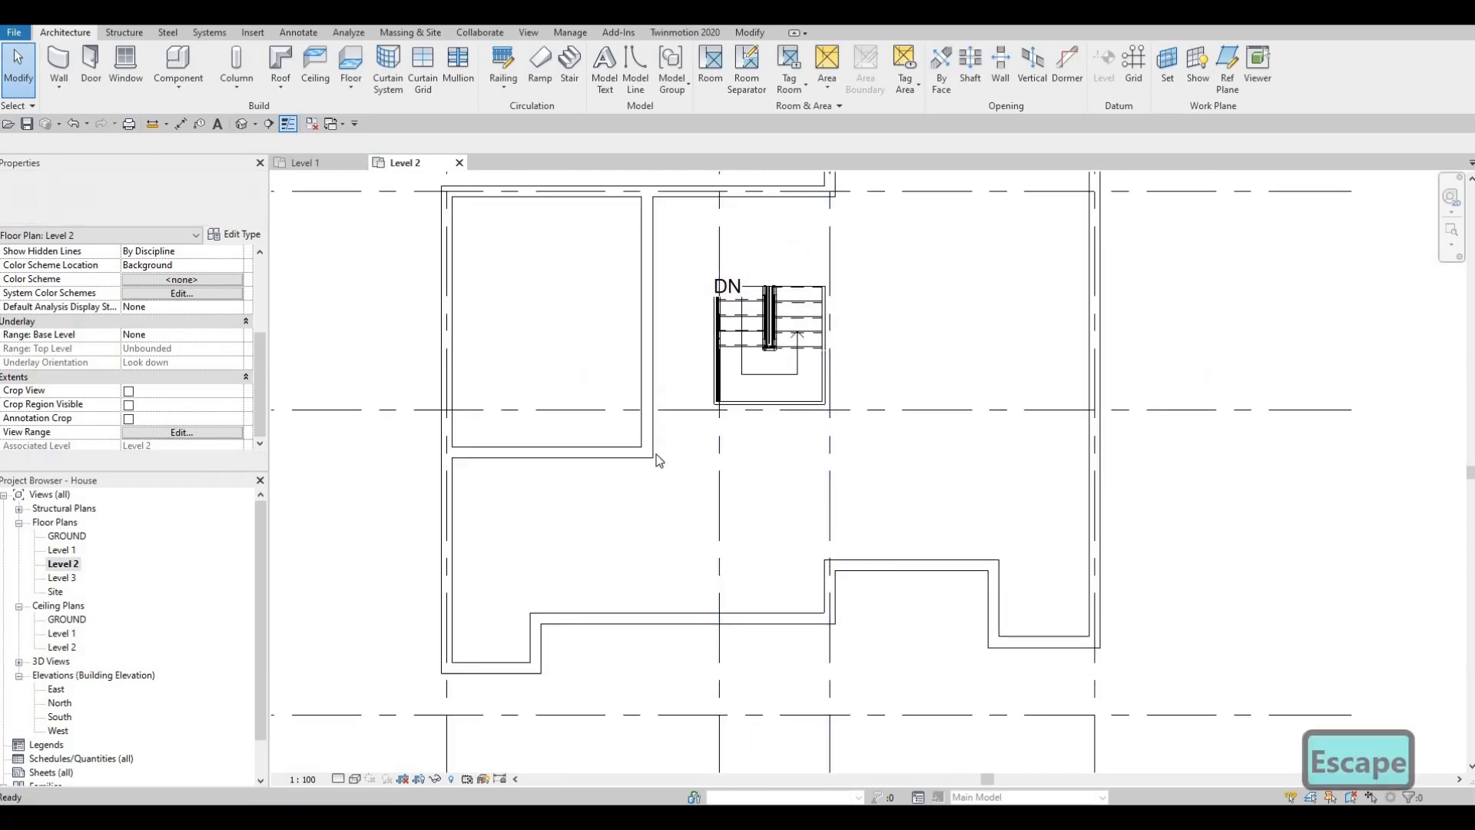
left_click(657, 457)
key("c")
key("s")
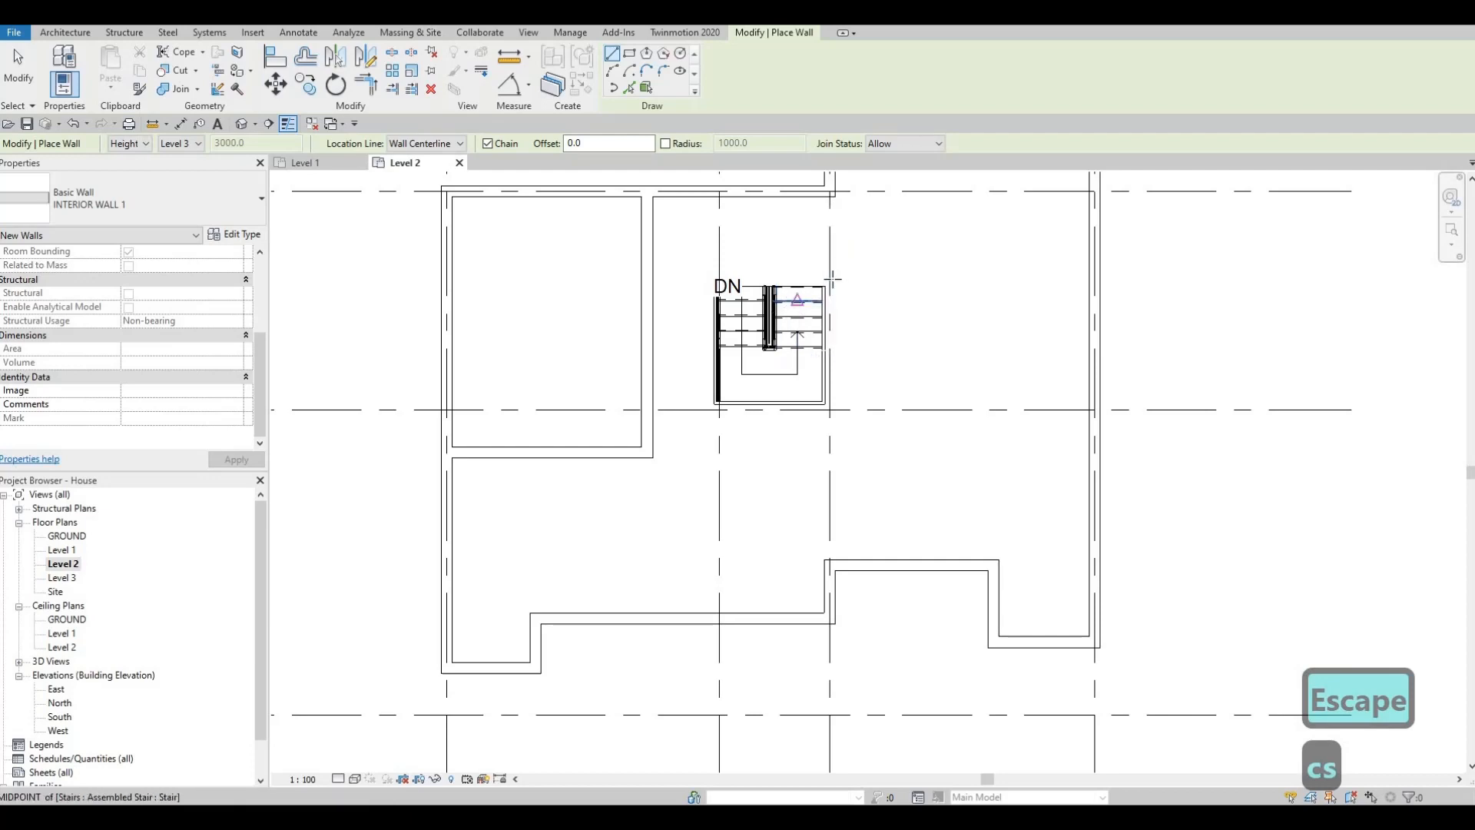
scroll(826, 276, "up", 3)
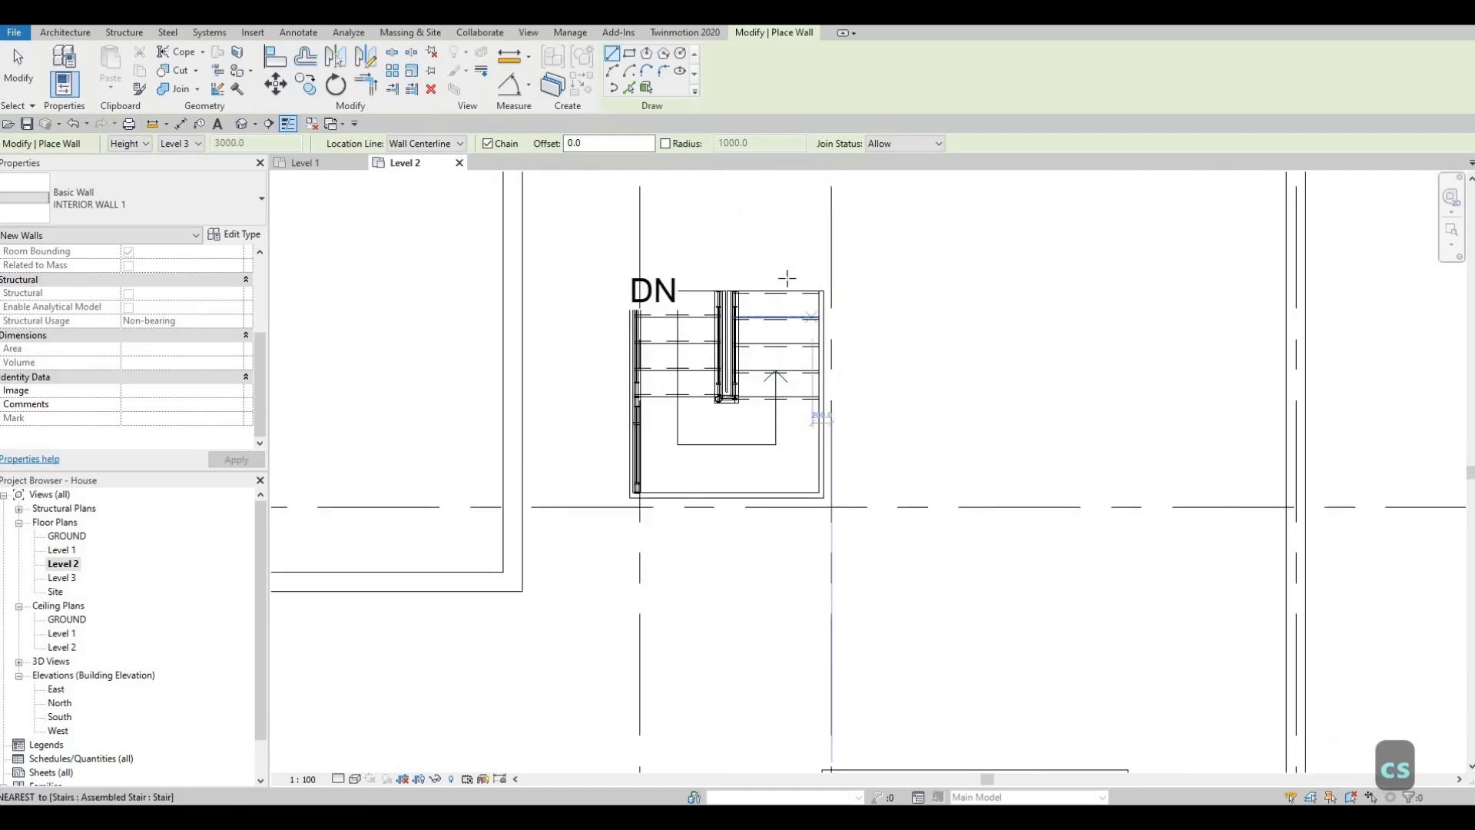
scroll(816, 295, "down", 1)
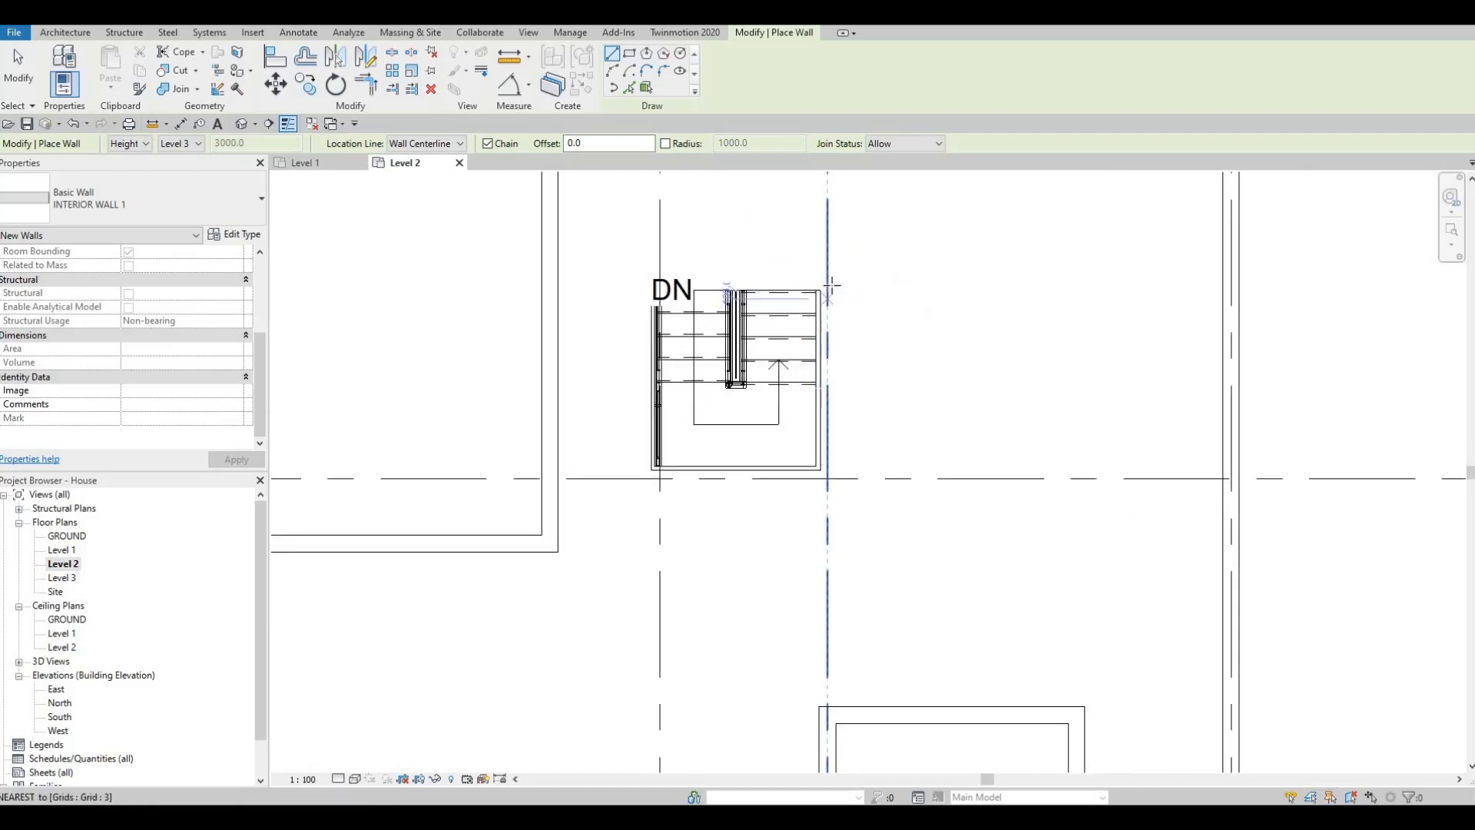
scroll(826, 292, "up", 2)
left_click(827, 290)
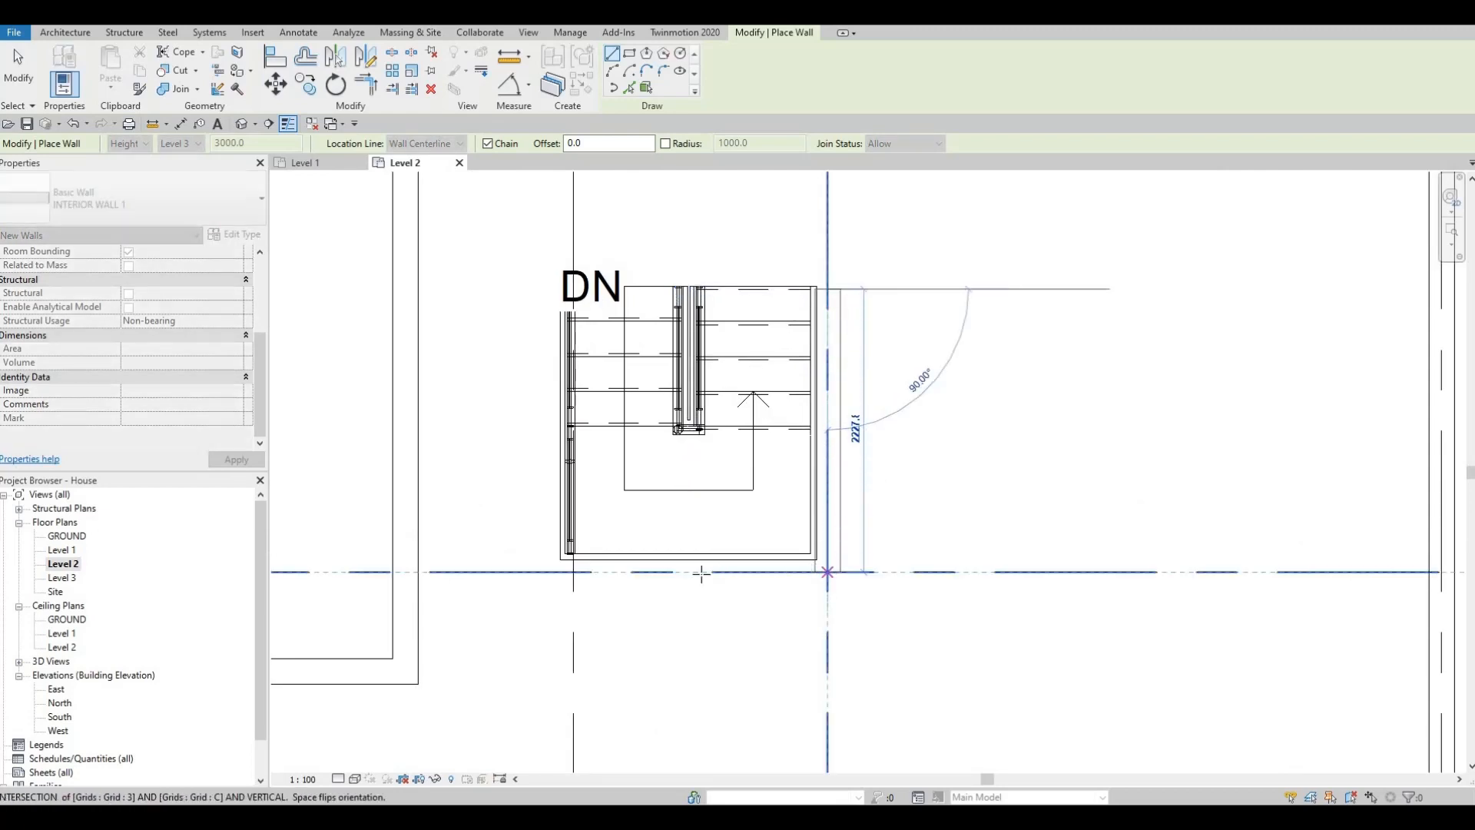
left_click(701, 572)
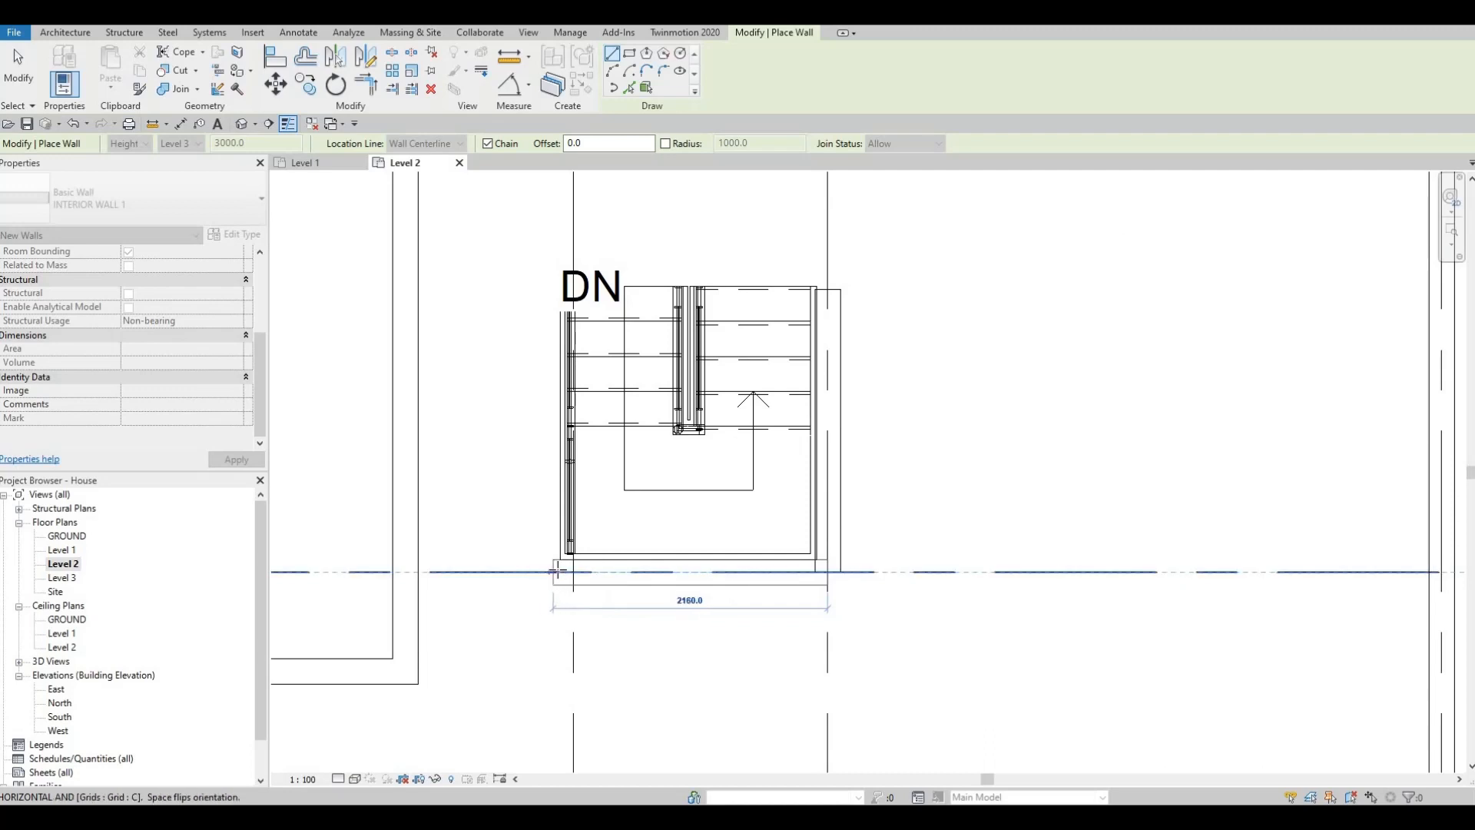
left_click(559, 572)
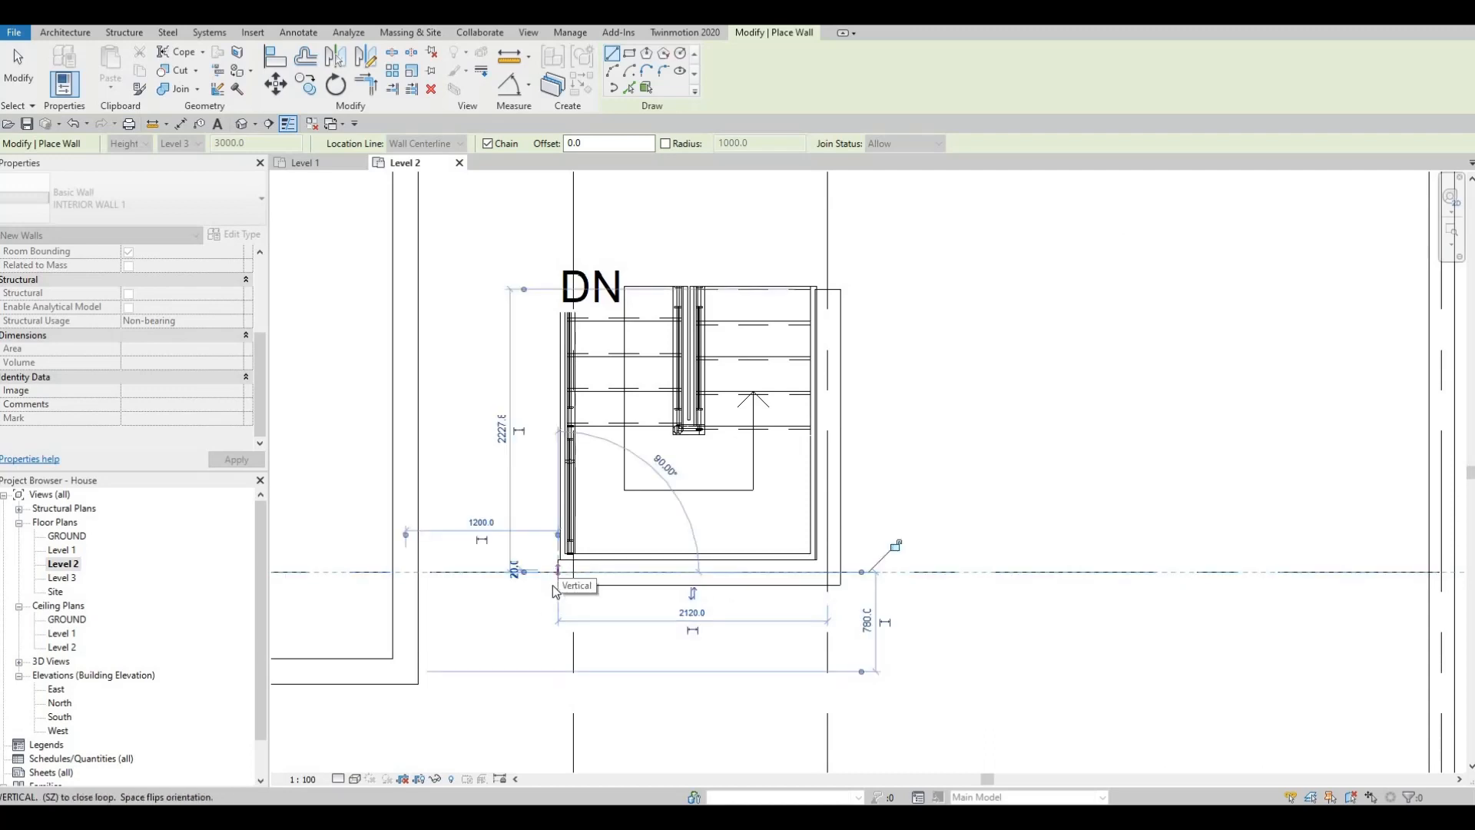
key("Escape")
key("Escape")
- Extend the free end of the interior wall on grid C to meet the vertical interior wall near the stair
left_click(558, 582)
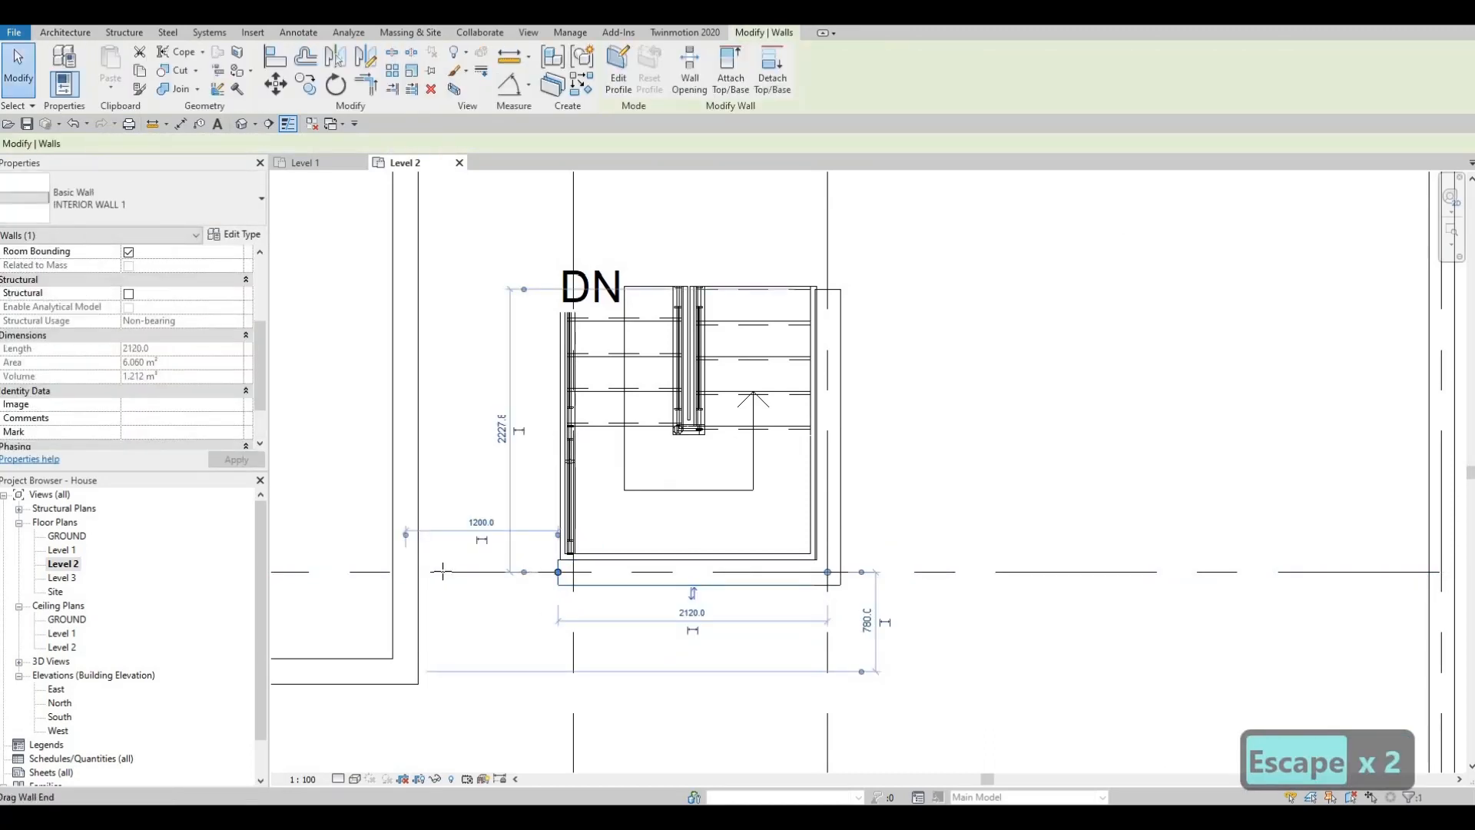
left_click_drag(432, 601, 418, 573)
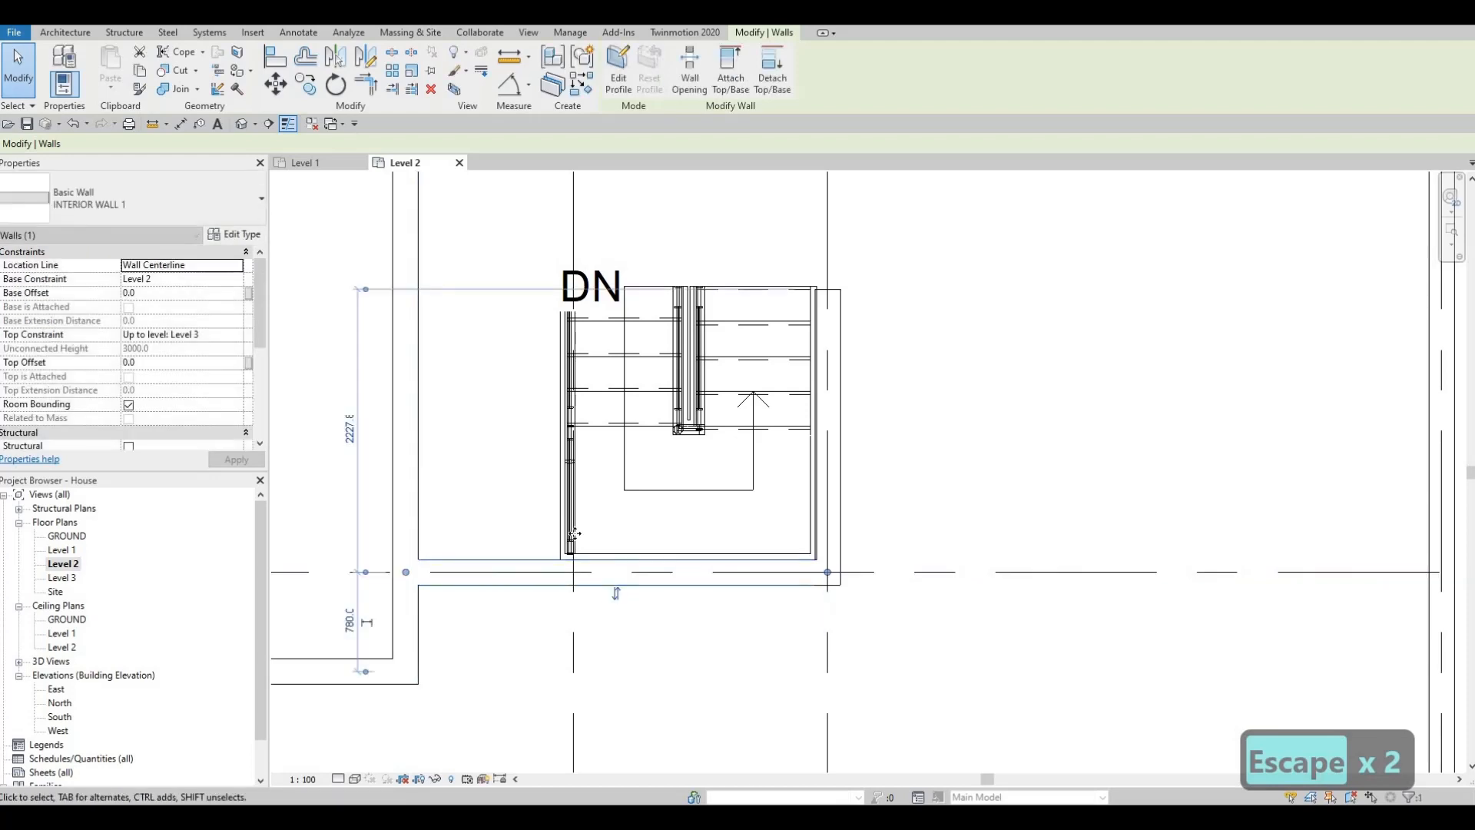
scroll(599, 495, "down", 4)
key("Escape")
- Stretch the upper end of the interior wall on grid line 3 slightly past the stair, to a length of about 2280 mm
scroll(682, 426, "up", 5)
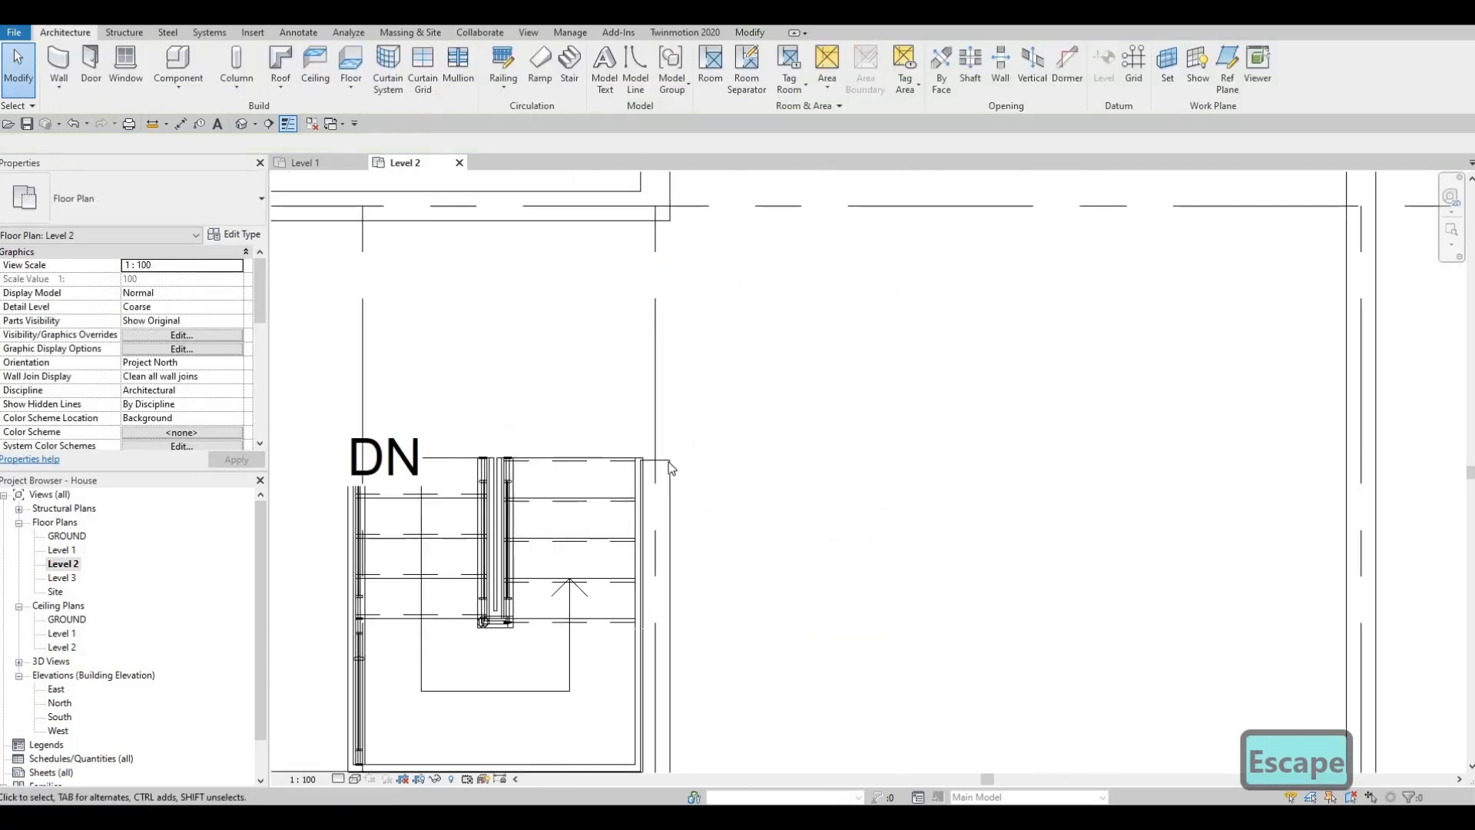
left_click(667, 465)
left_click_drag(655, 458, 655, 459)
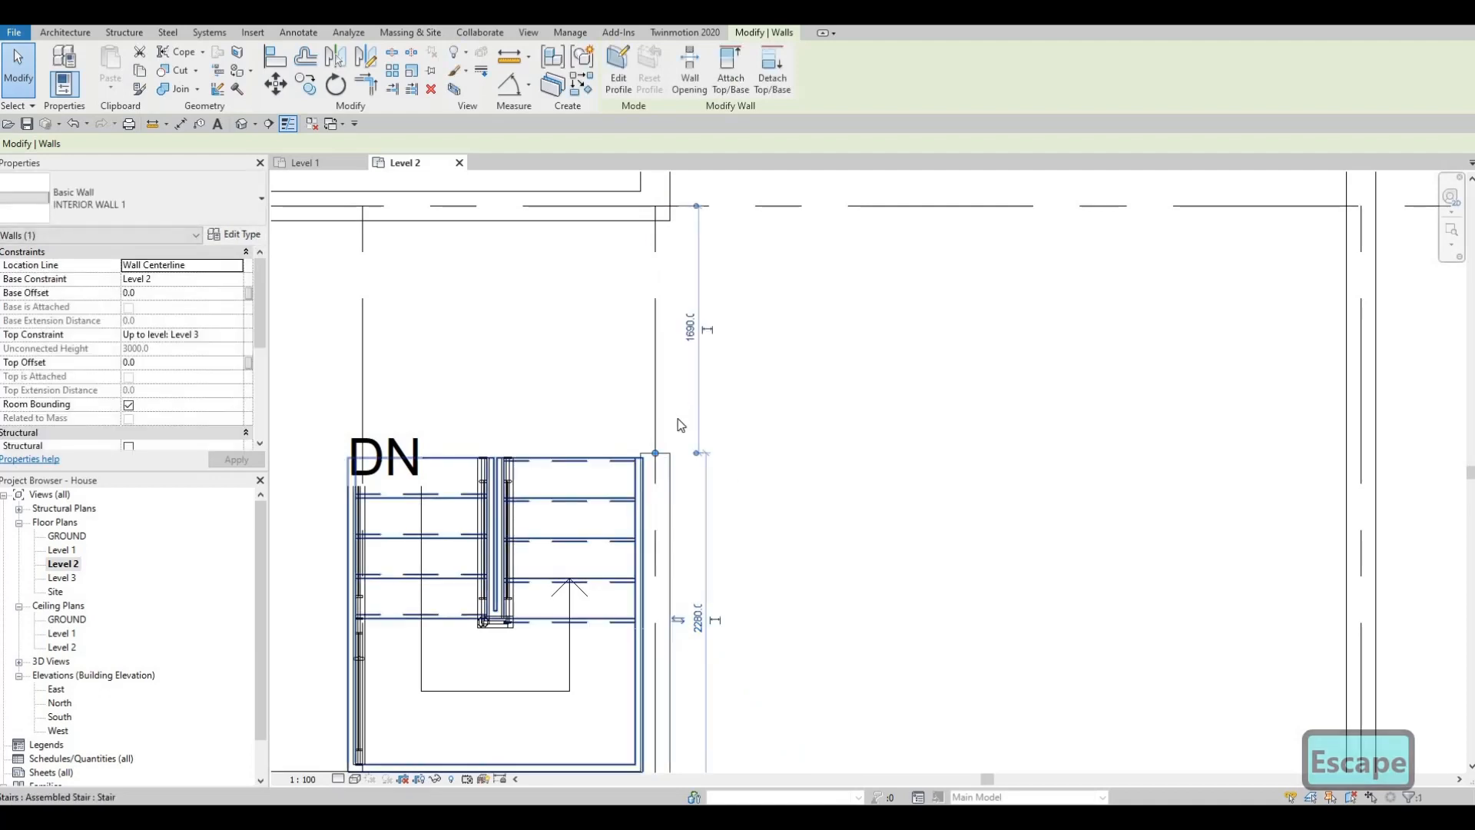
scroll(679, 418, "down", 2)
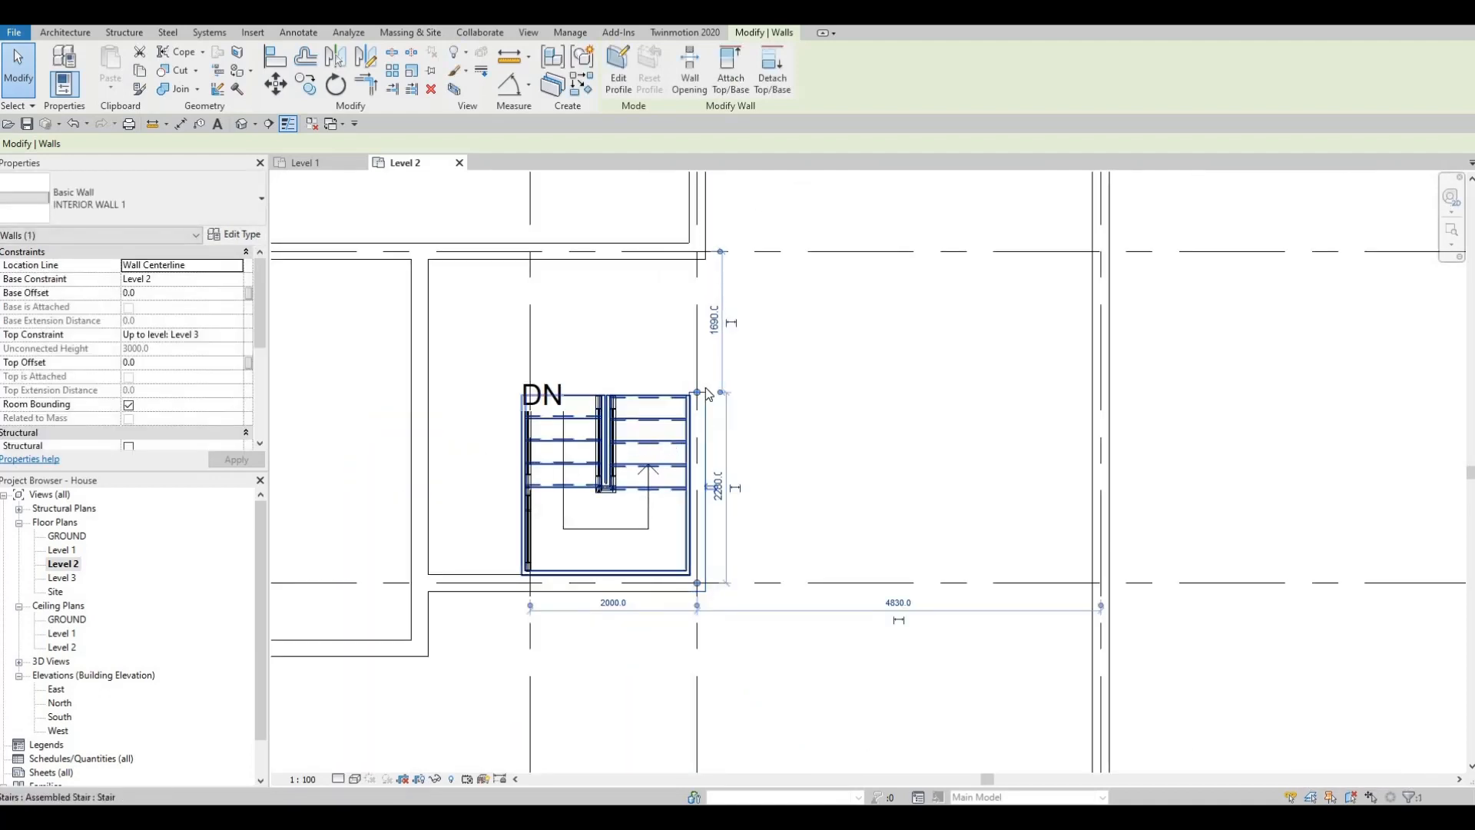
scroll(703, 390, "down", 2)
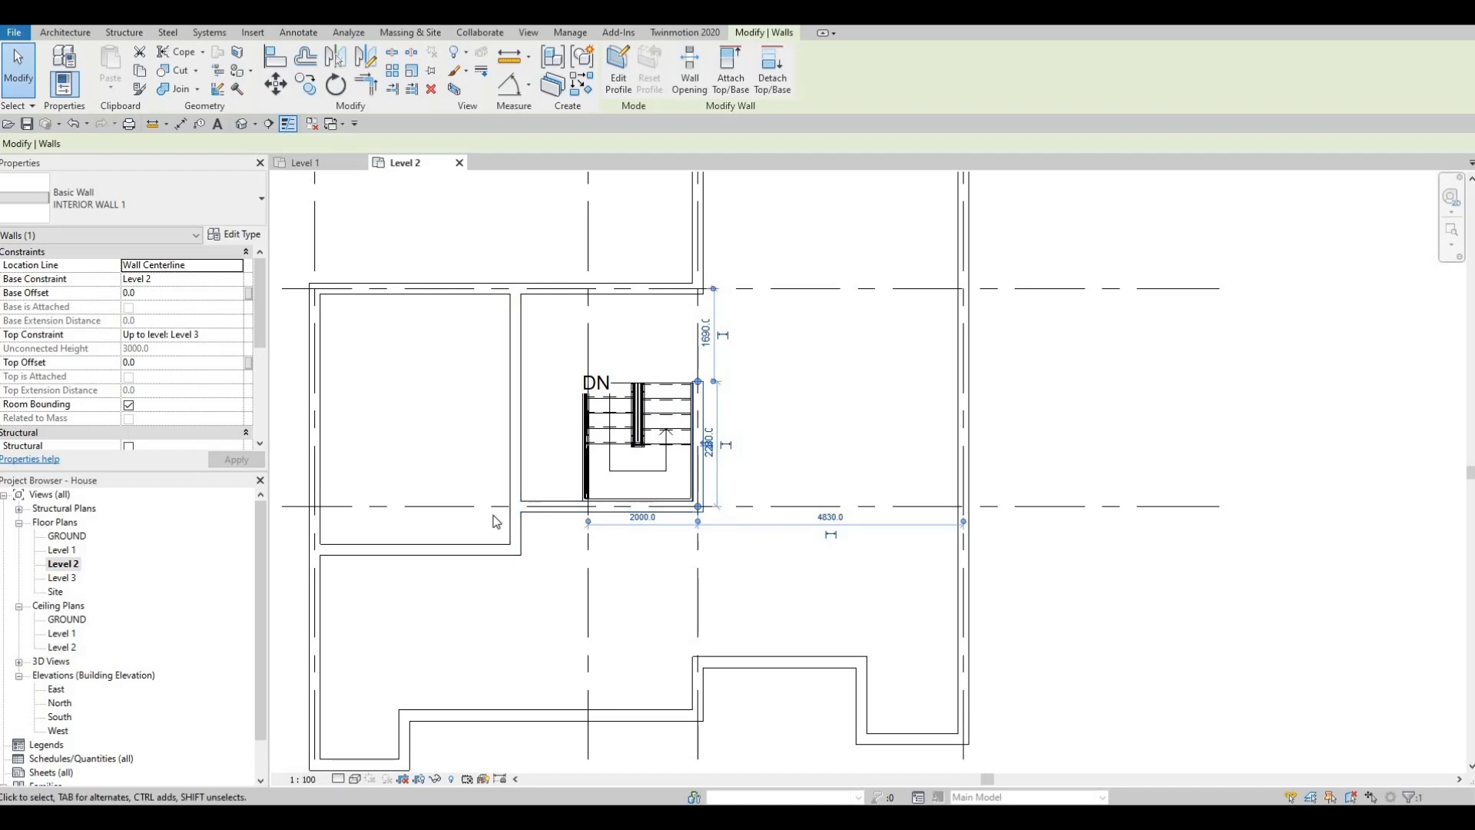
middle_click_drag(563, 469, 457, 491)
key("Escape")
key("Escape")
left_click(596, 415)
key("Escape")
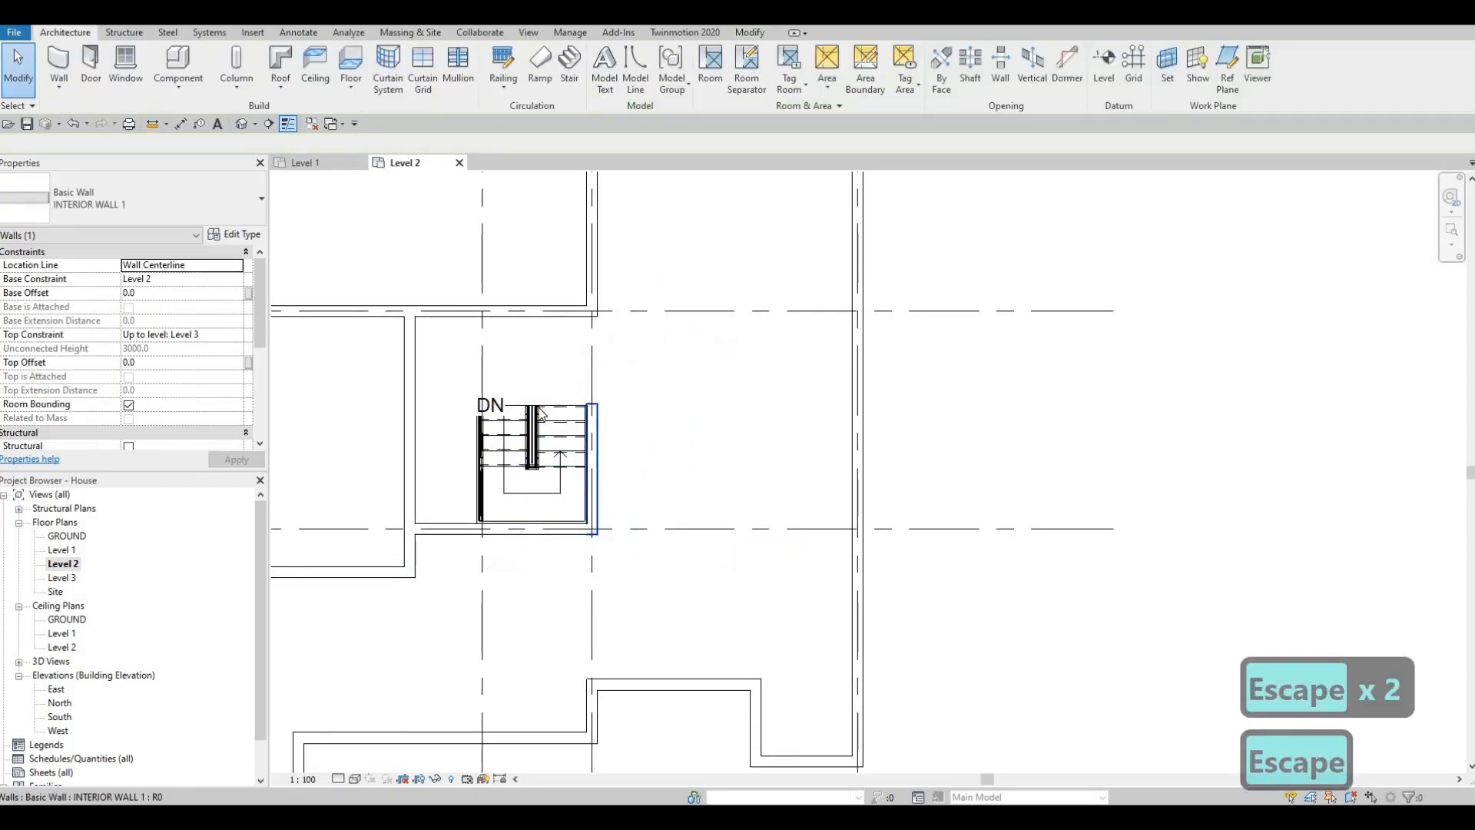
- Draw a horizontal INTERIOR WALL 1 about 3600 mm long from the exterior wall on grid line 4 toward the stair, about 2070 mm below grid B
scroll(598, 405, "up", 4)
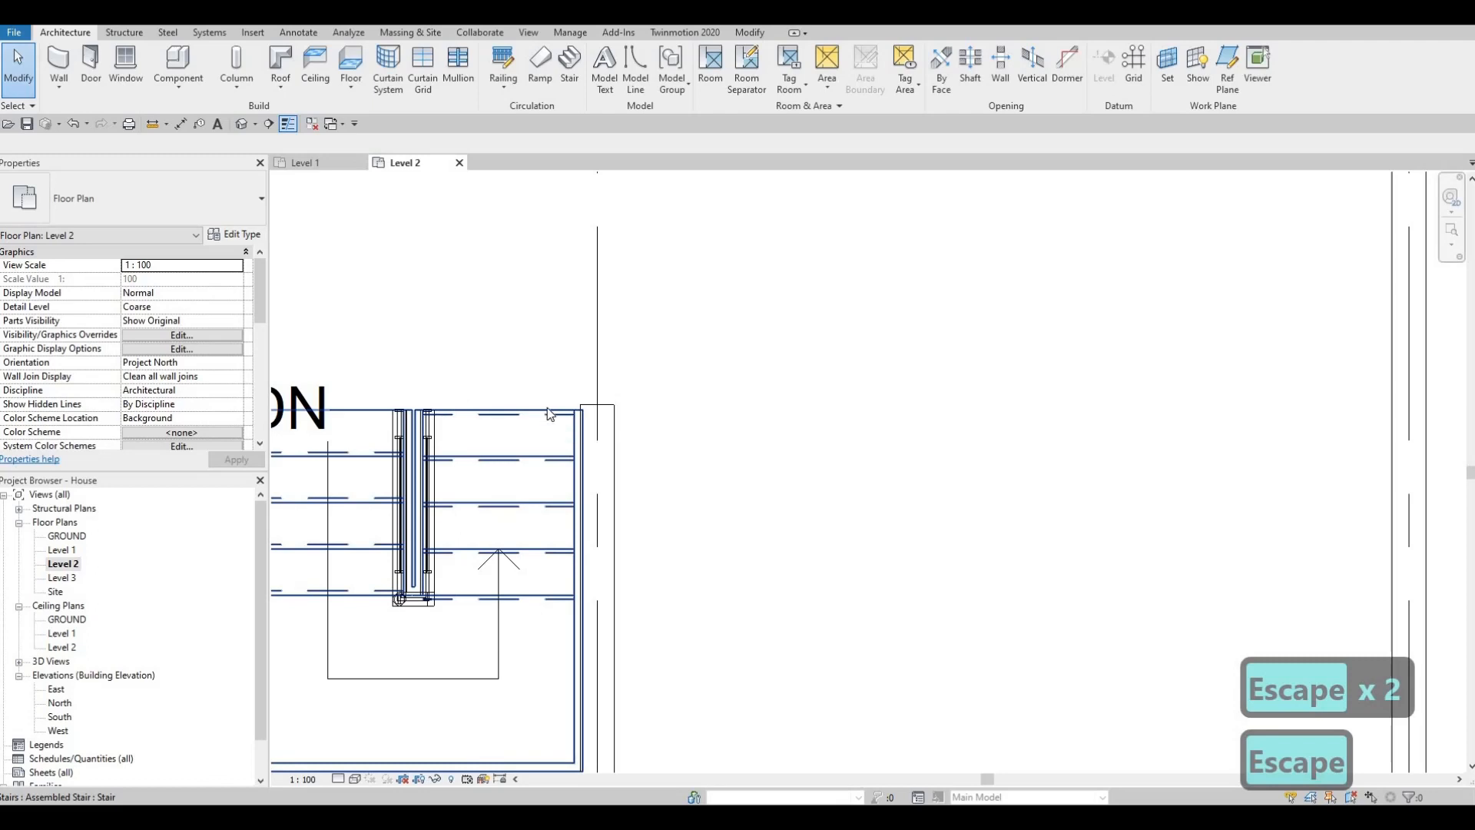
scroll(544, 415, "down", 4)
key("Escape")
scroll(641, 403, "down", 2)
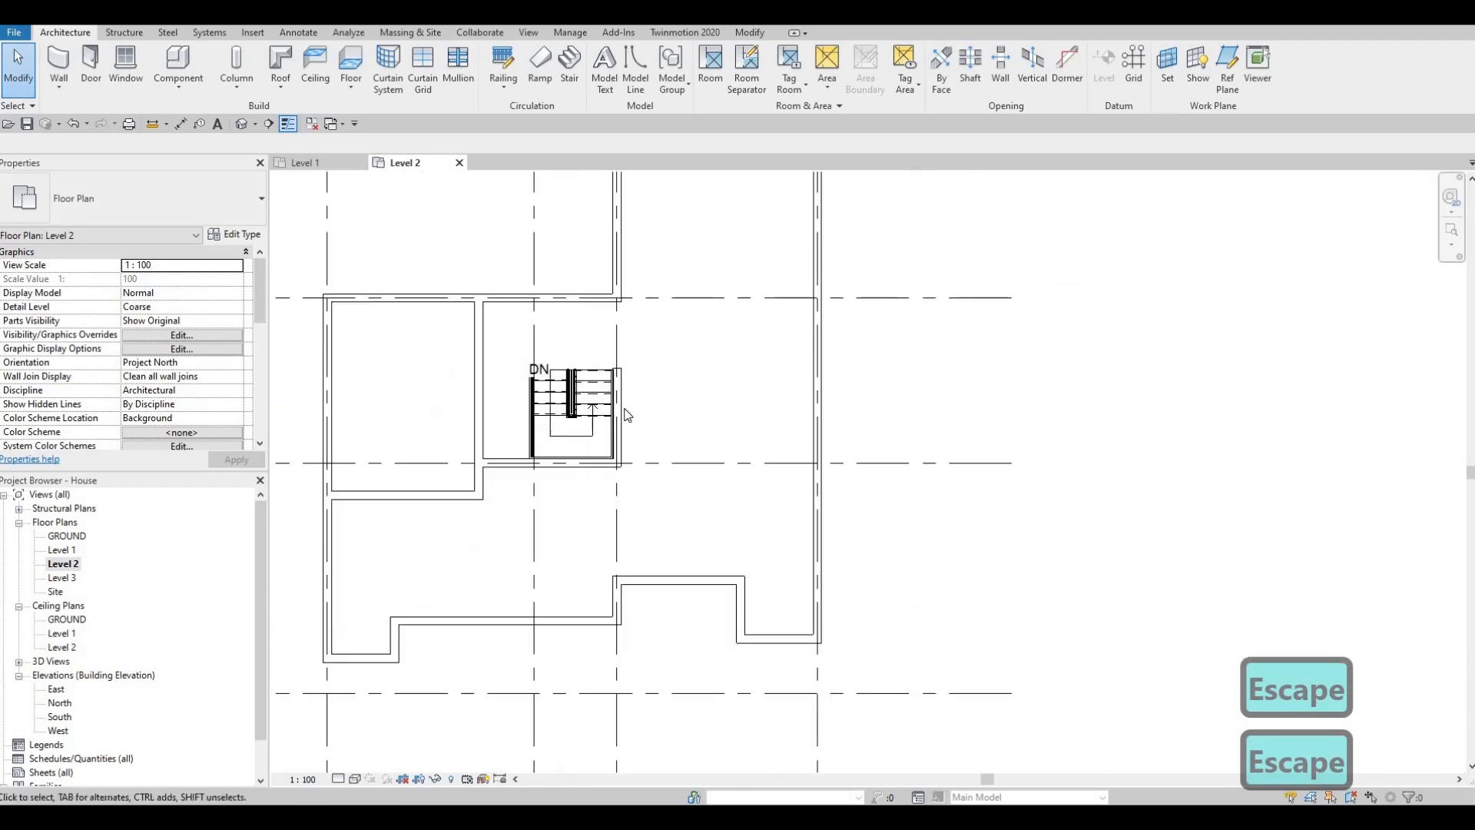
key("c")
key("s")
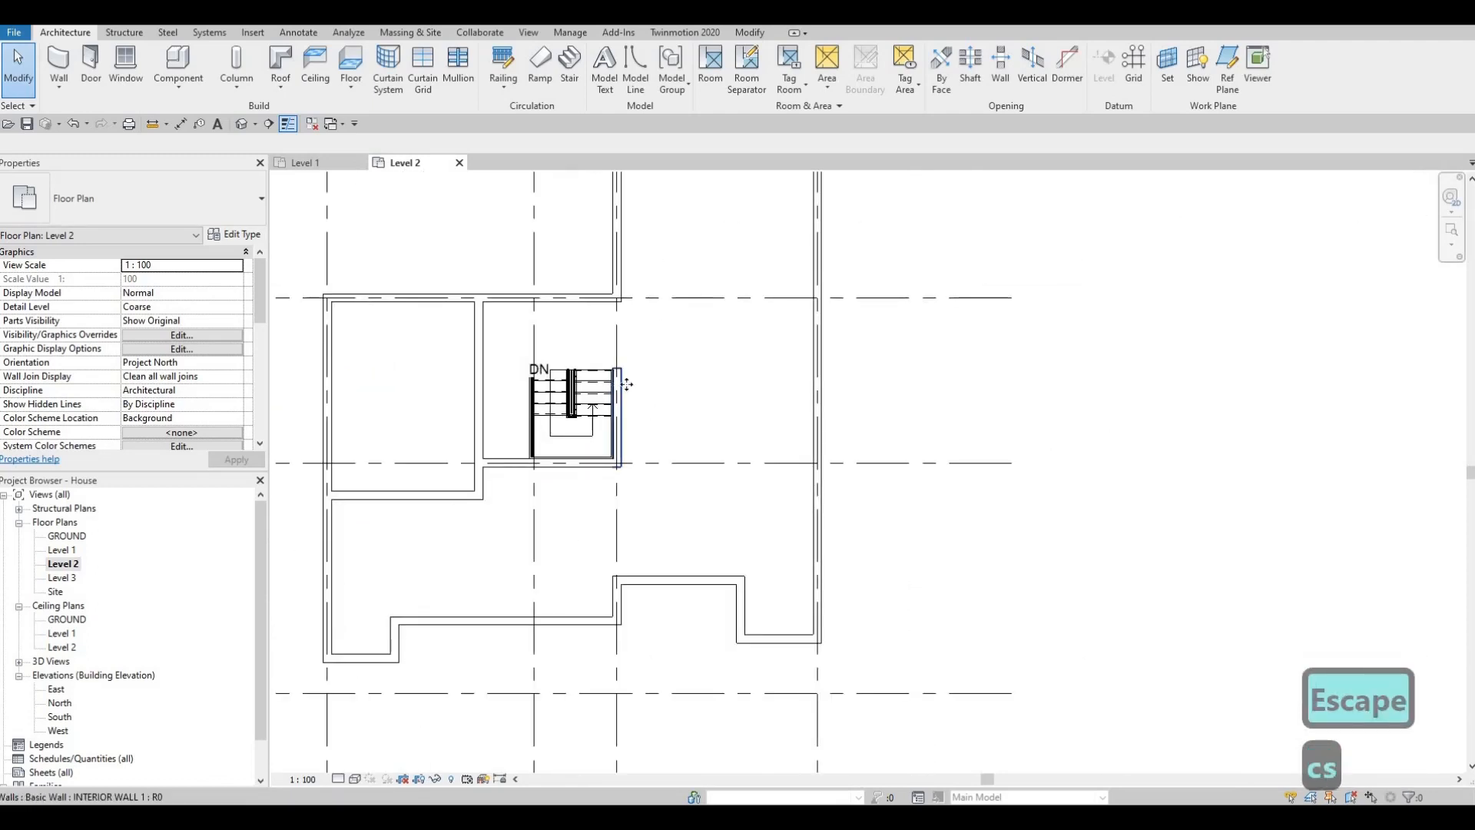
left_click(624, 386)
key("c")
key("s")
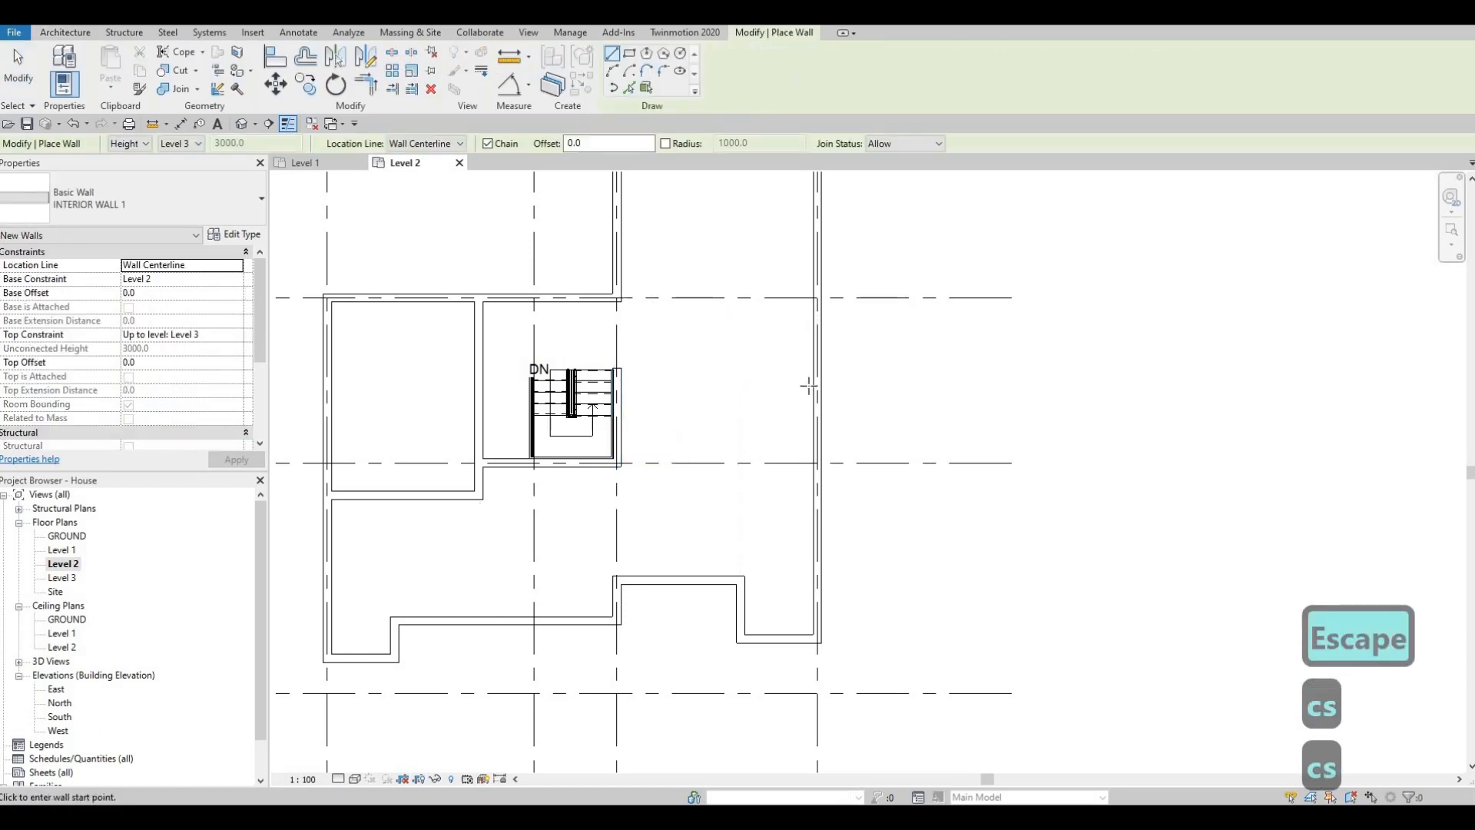
left_click(812, 385)
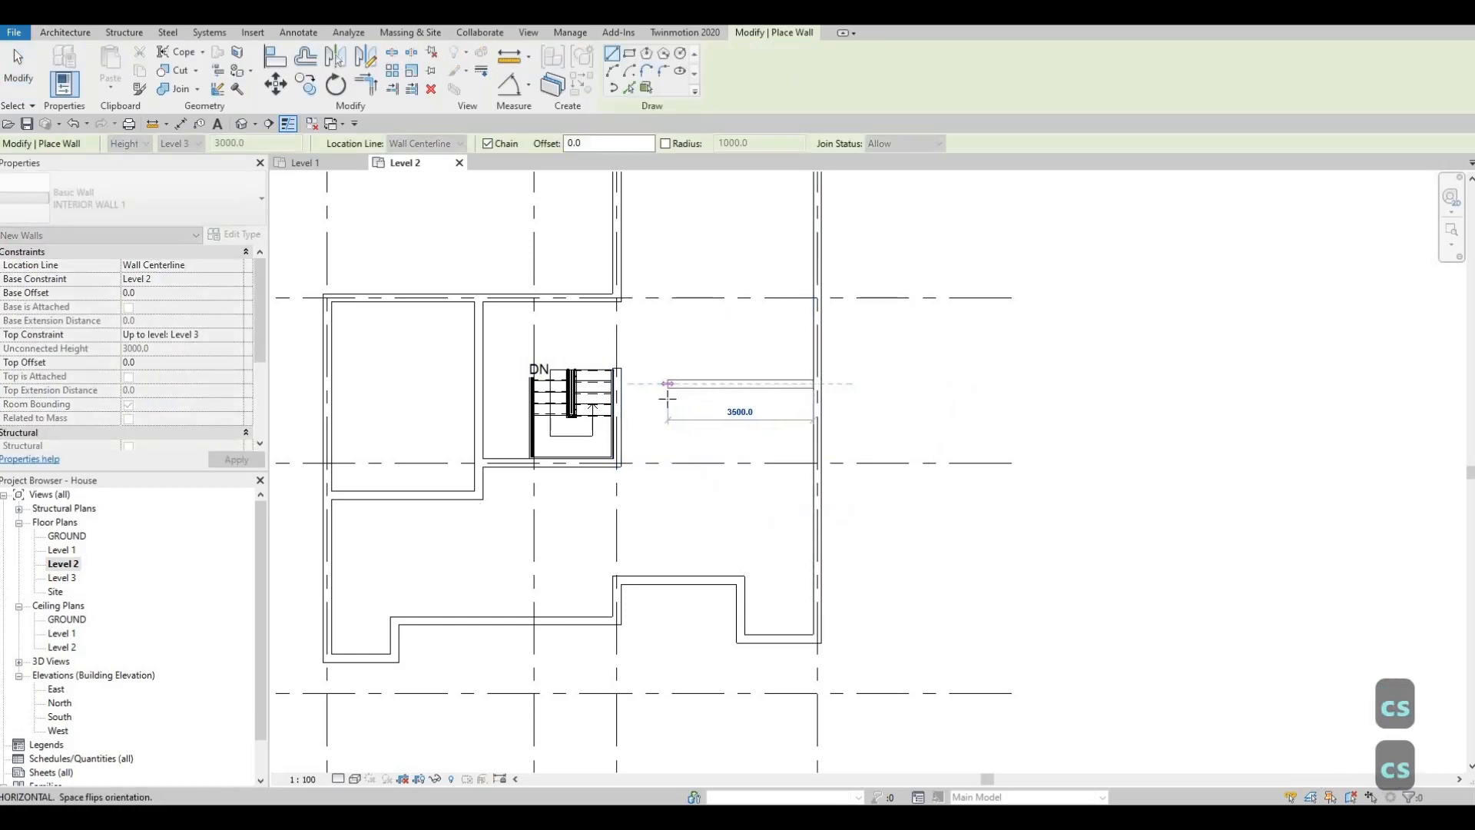
left_click(666, 397)
key("Escape")
key("Escape")
key("Escape")
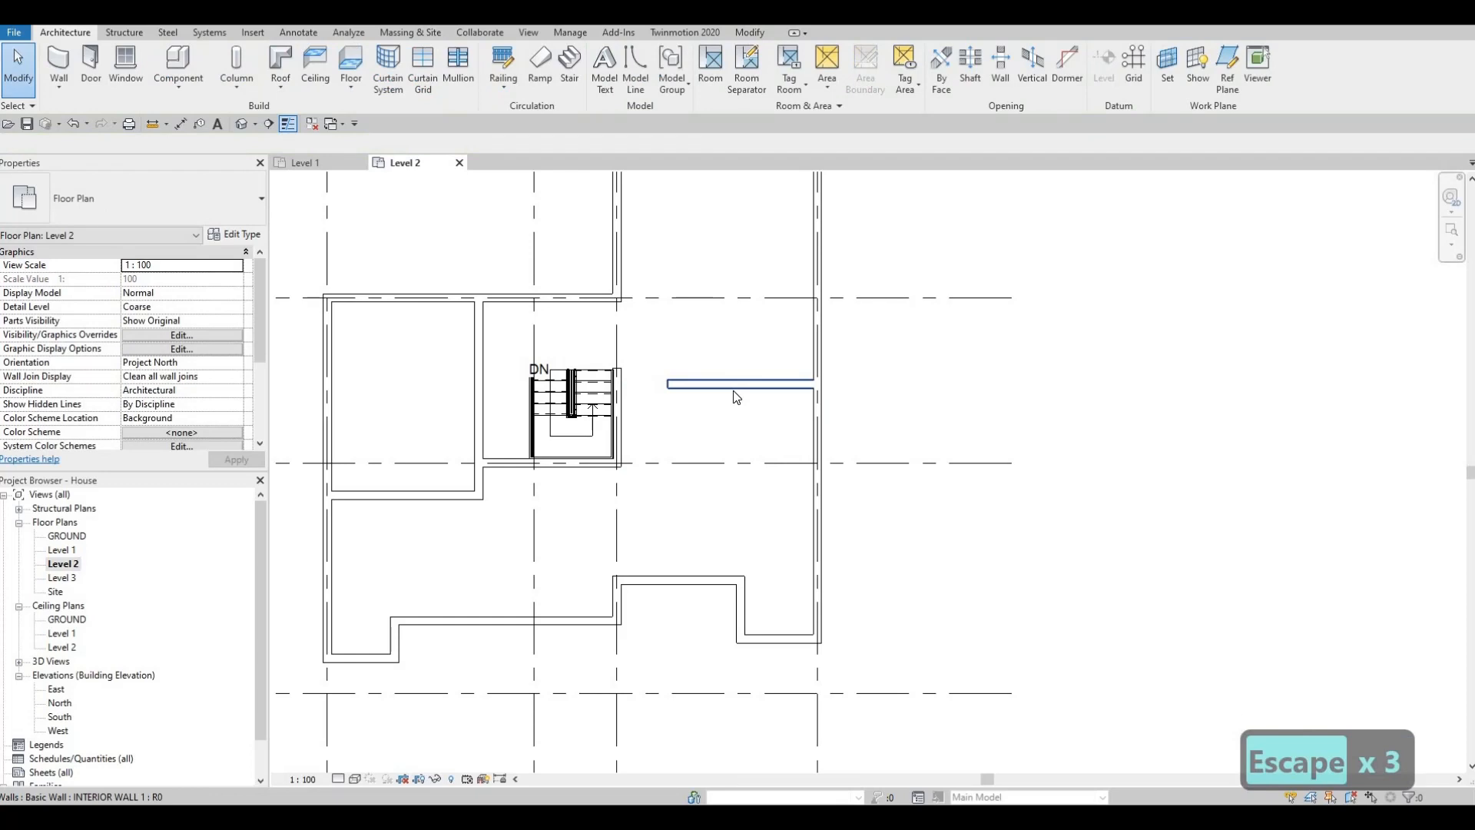
left_click(735, 387)
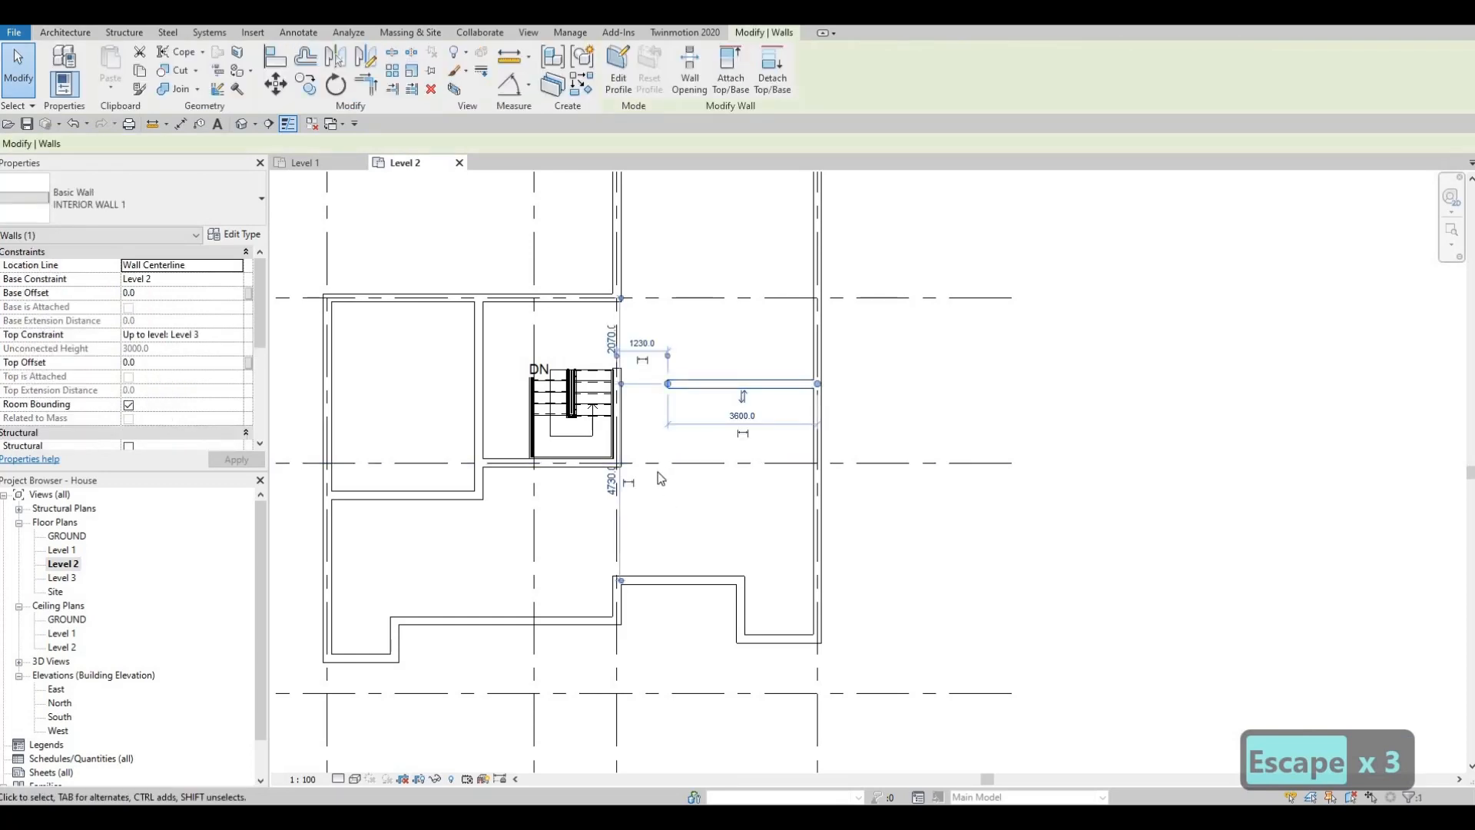
middle_click_drag(658, 472, 686, 394)
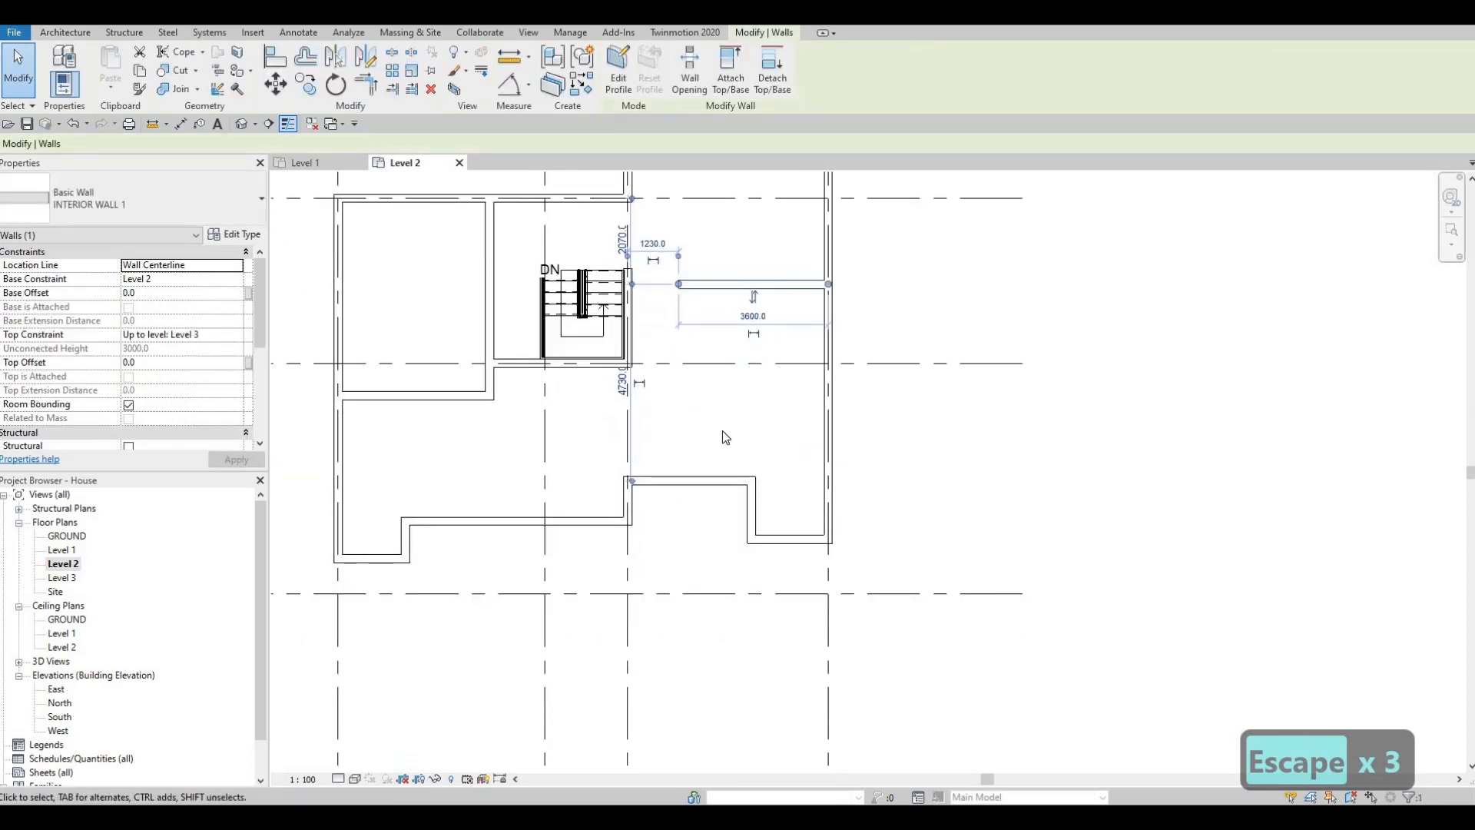
- Align the upper end of the interior wall on grid line 3 with the upper edge of the stair
middle_click_drag(726, 473, 727, 428)
middle_click_drag(747, 517, 749, 510)
middle_click_drag(735, 427, 725, 524)
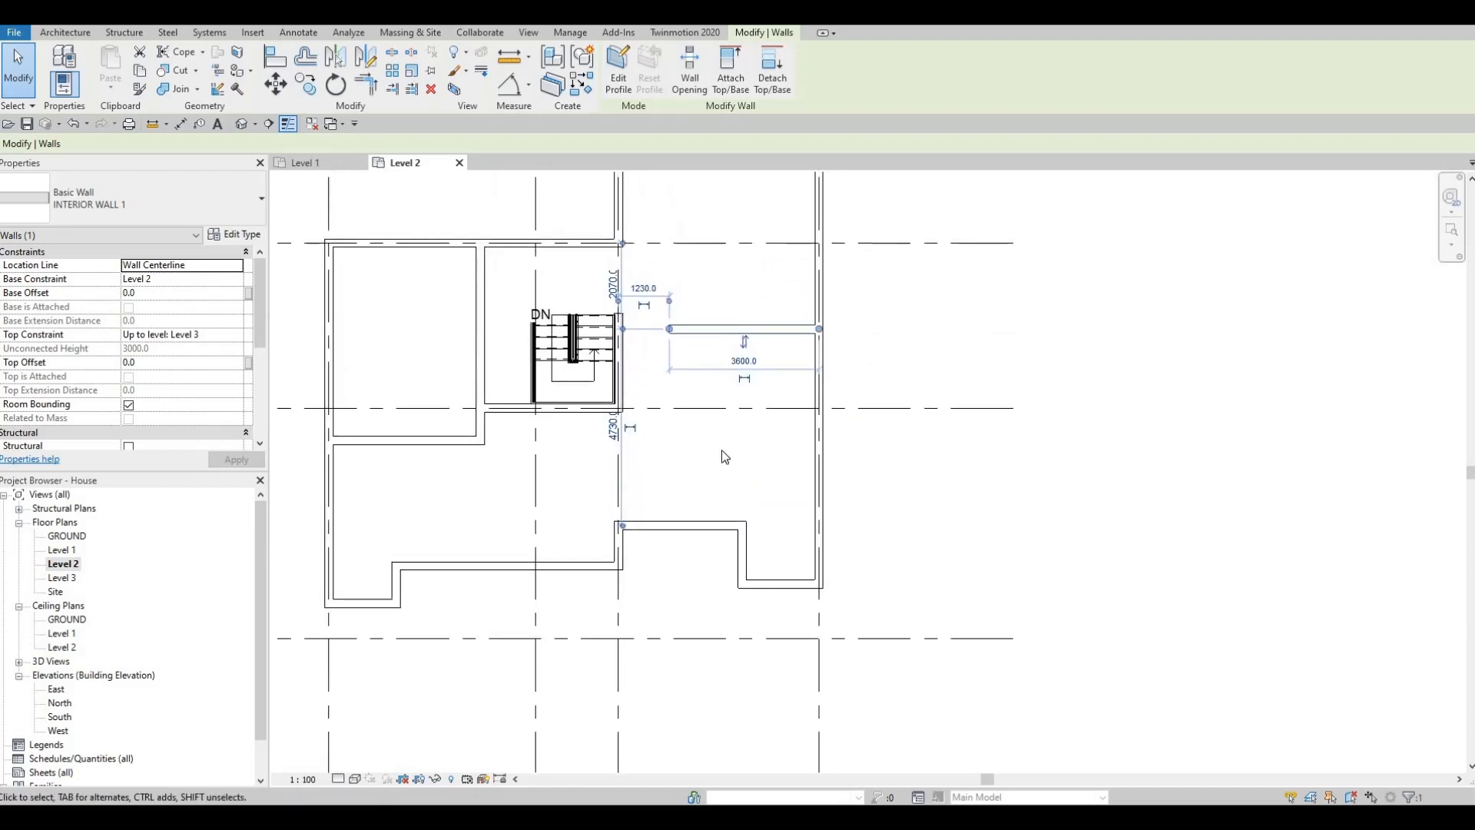
middle_click_drag(724, 451, 734, 539)
key("Escape")
key("Escape")
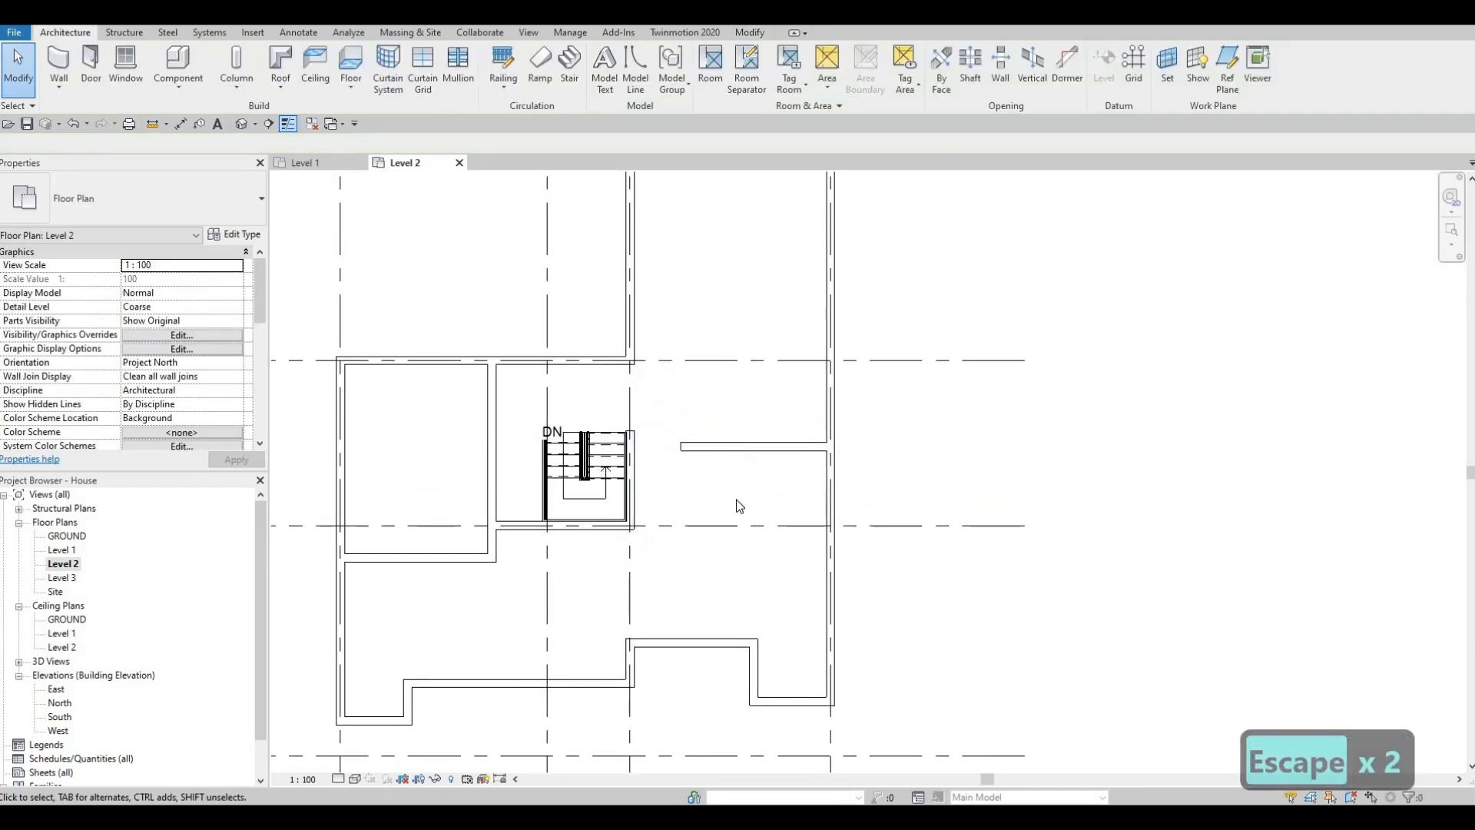
middle_click_drag(731, 477, 725, 500)
scroll(658, 505, "up", 2)
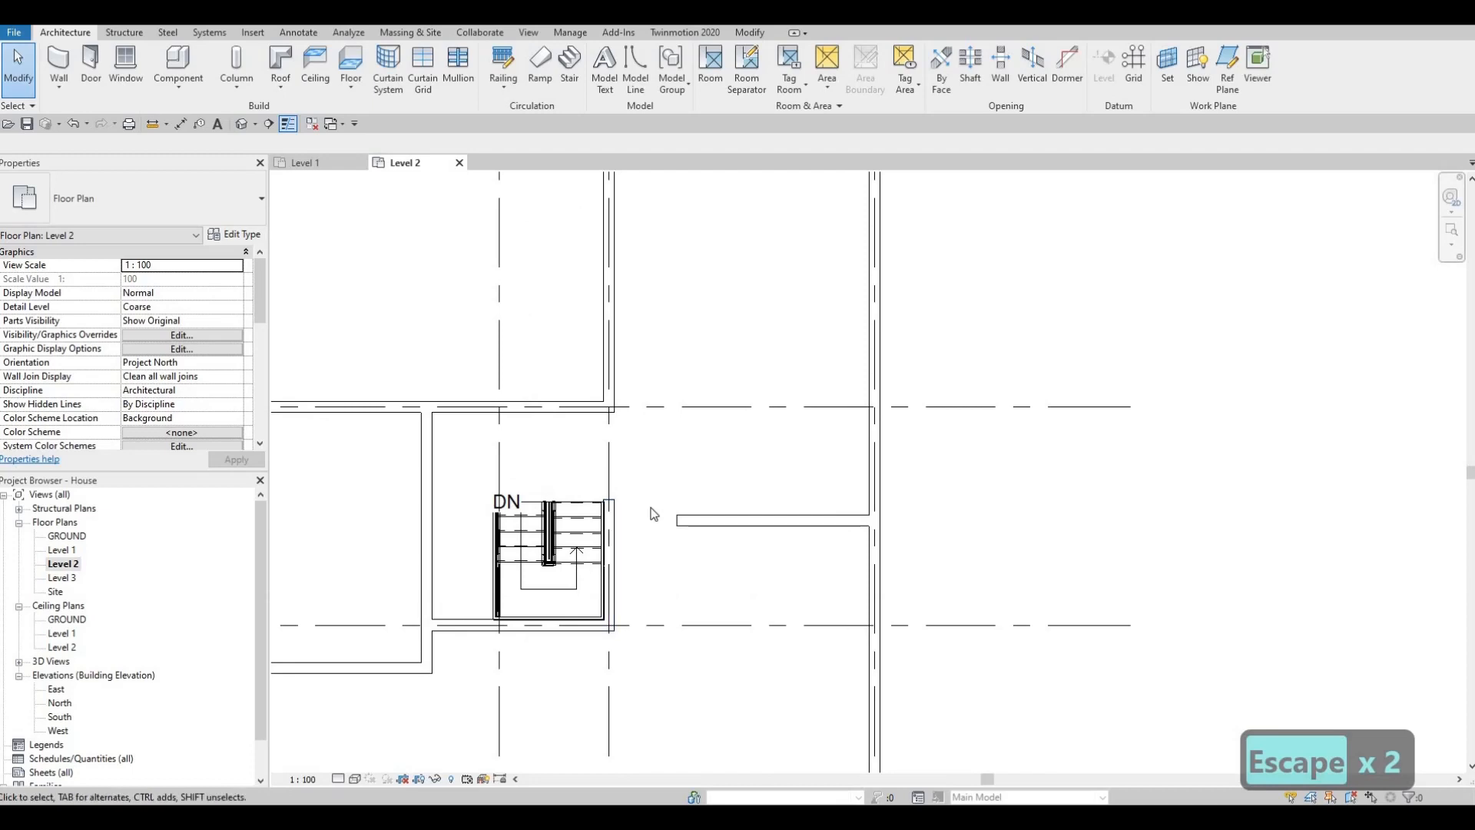
key("a")
key("l")
scroll(619, 507, "up", 3)
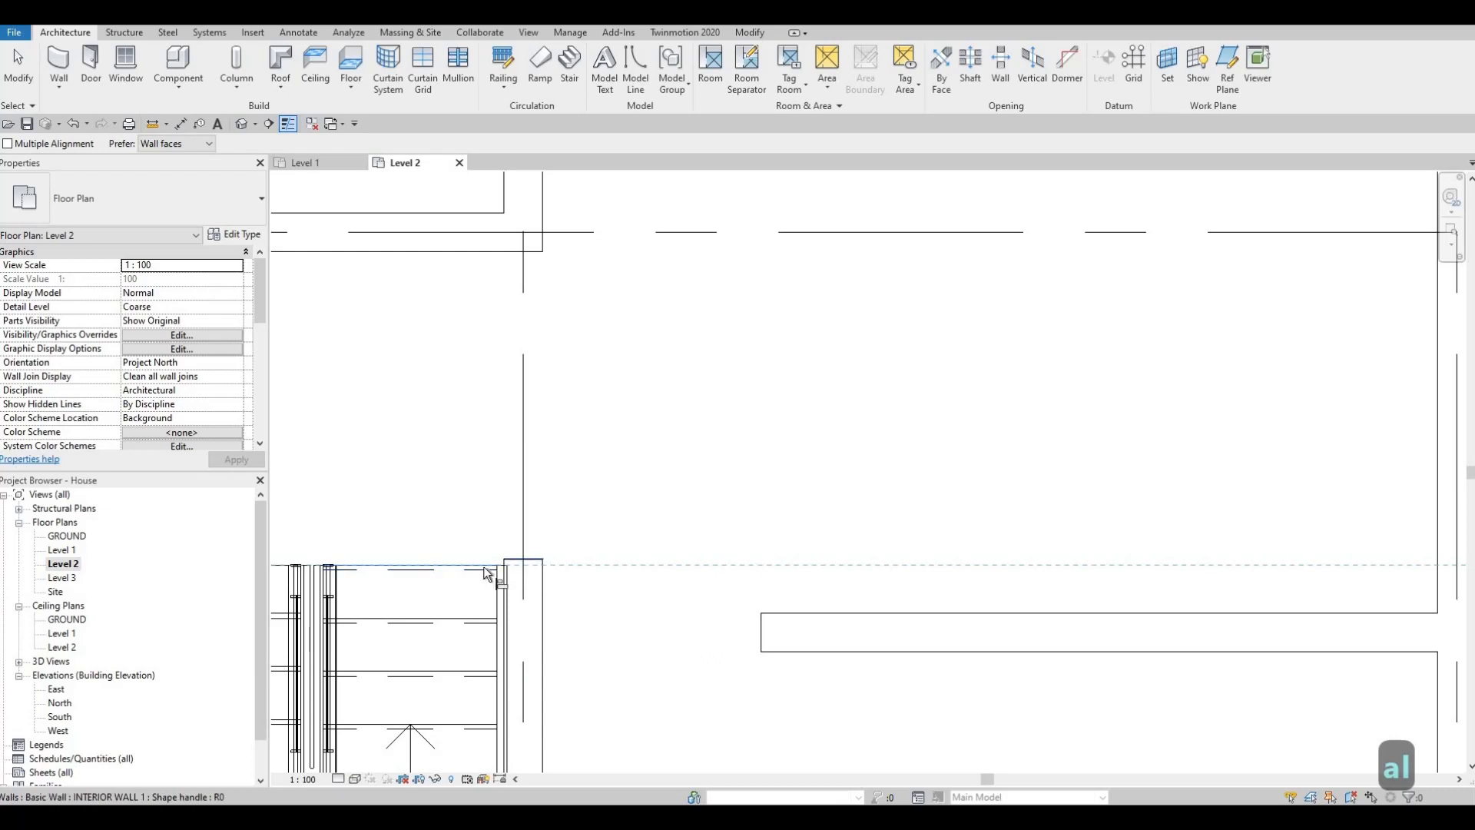
left_click(491, 568)
left_click(513, 572)
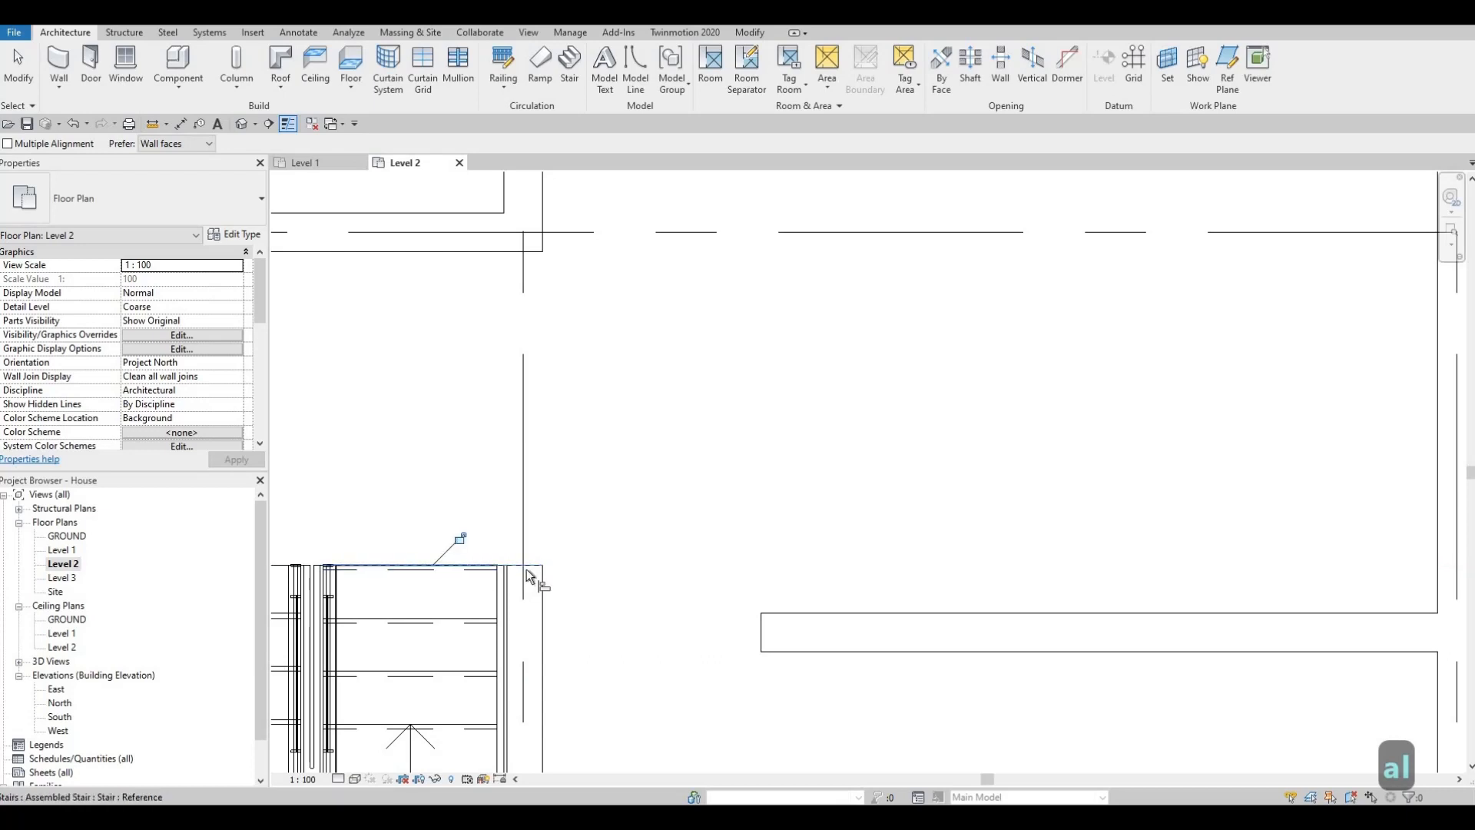
- Align the upper face of the horizontal interior wall with the upper end of the wall beside the stair
left_click(787, 612)
scroll(831, 477, "down", 2)
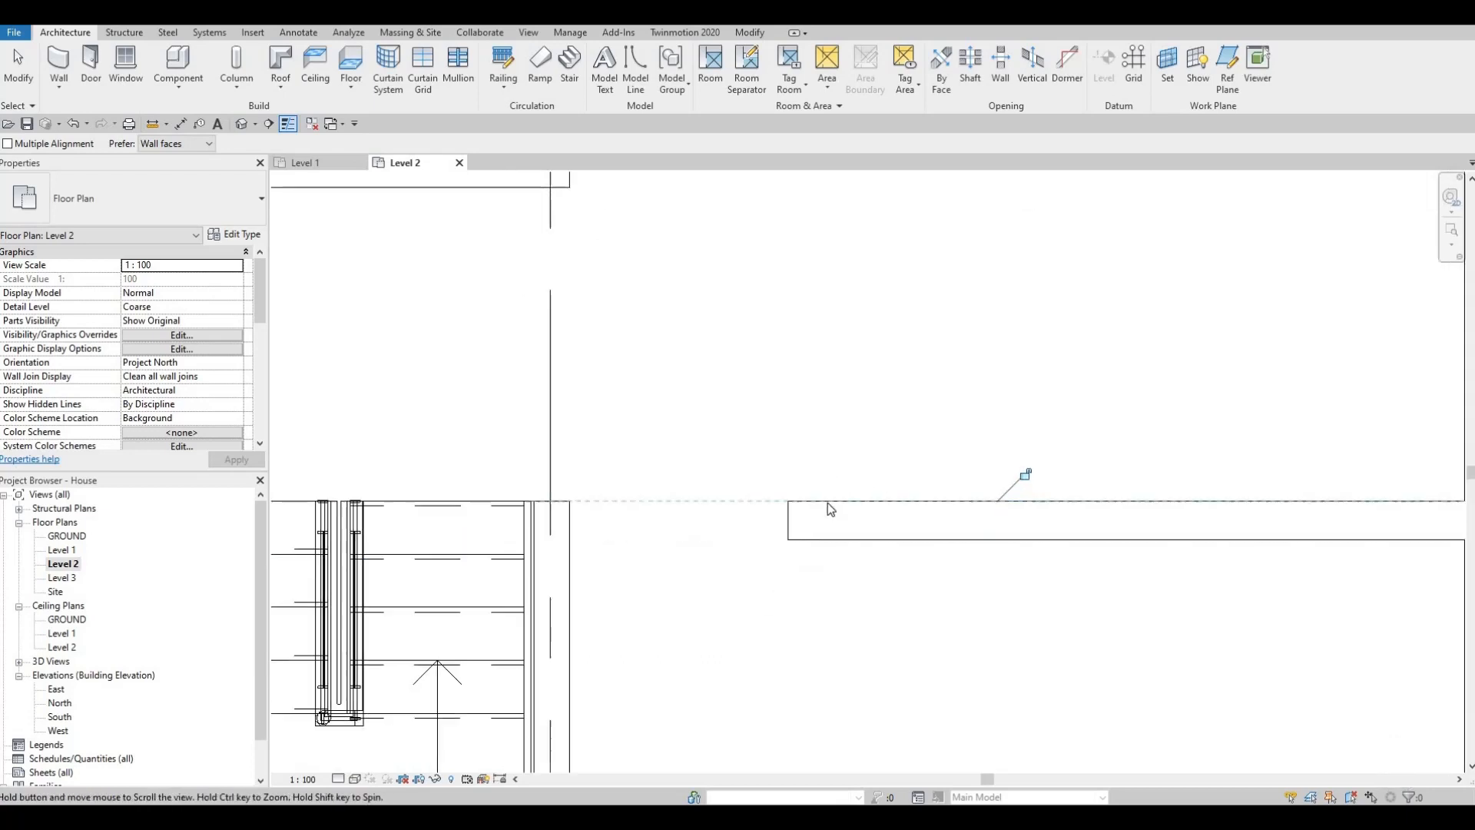
key("Escape")
key("Escape")
- Extend the free end of the horizontal interior wall to meet the interior wall on grid line 3
left_click(824, 477)
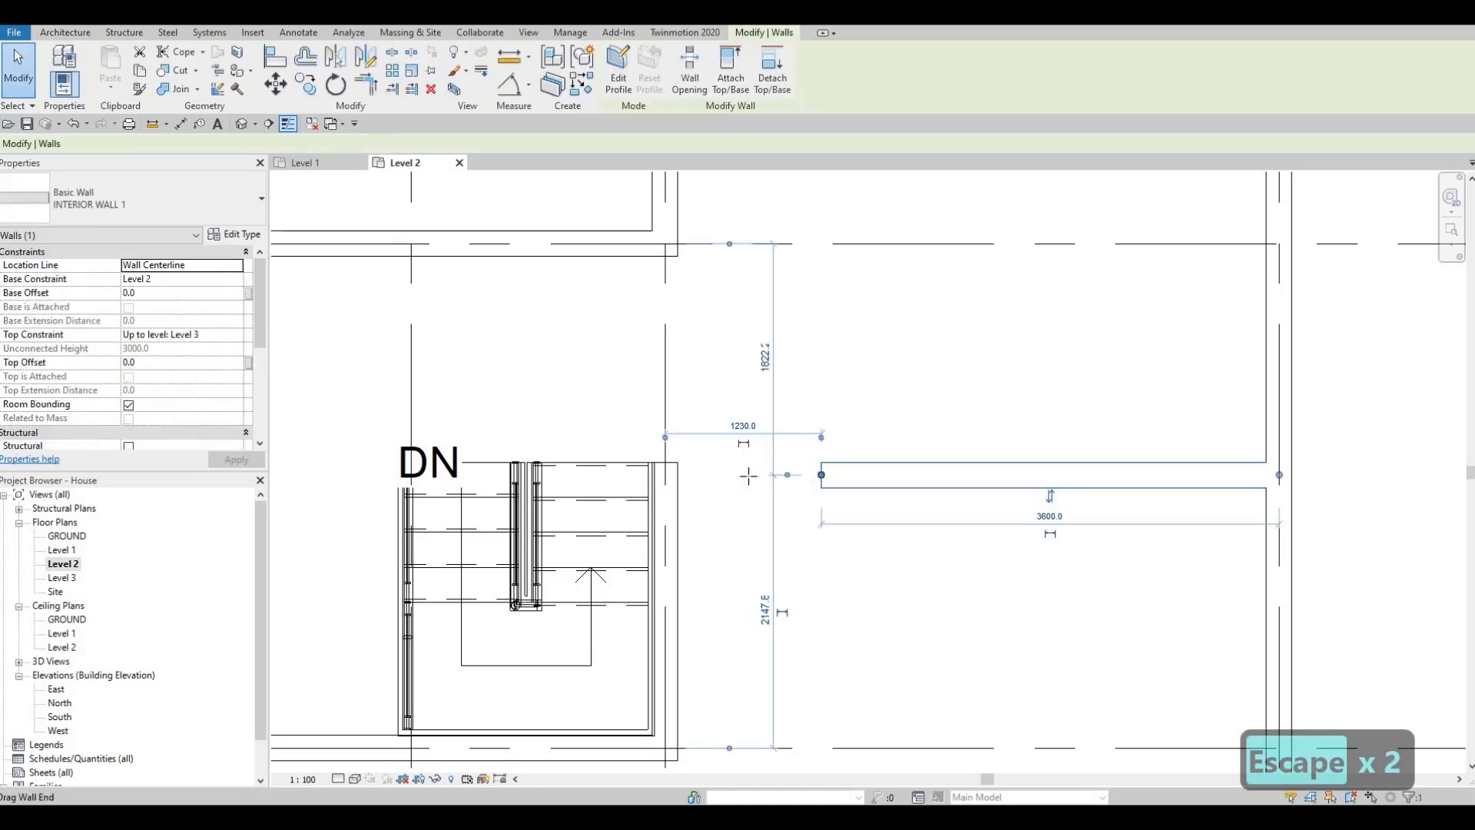
left_click_drag(690, 476, 671, 475)
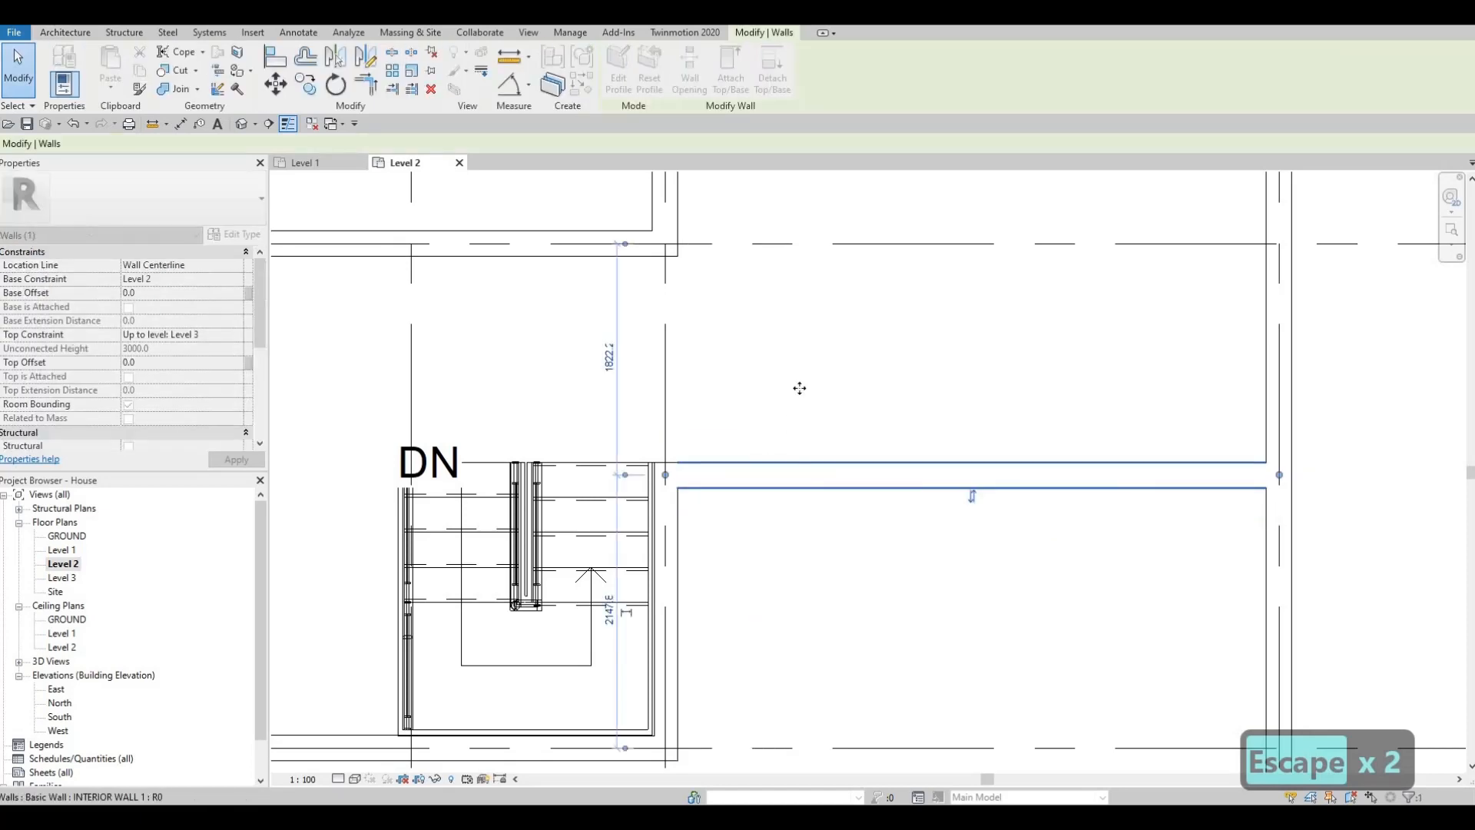
middle_click_drag(776, 470, 891, 419)
scroll(816, 428, "down", 4)
key("Escape")
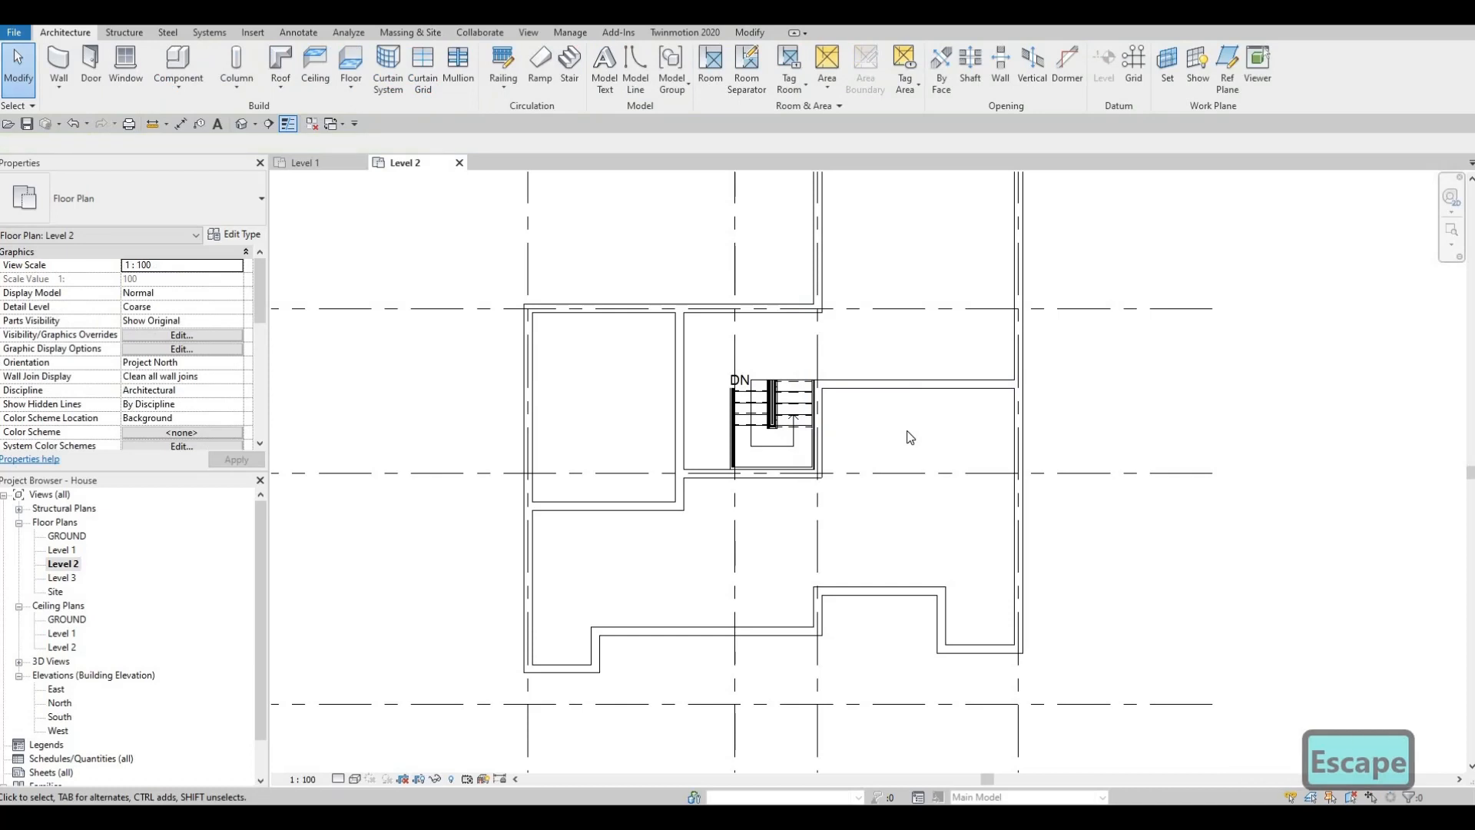
- Extend the lower end of the interior wall on grid line 3 down to the exterior wall corner below grid C
middle_click_drag(905, 411, 909, 386)
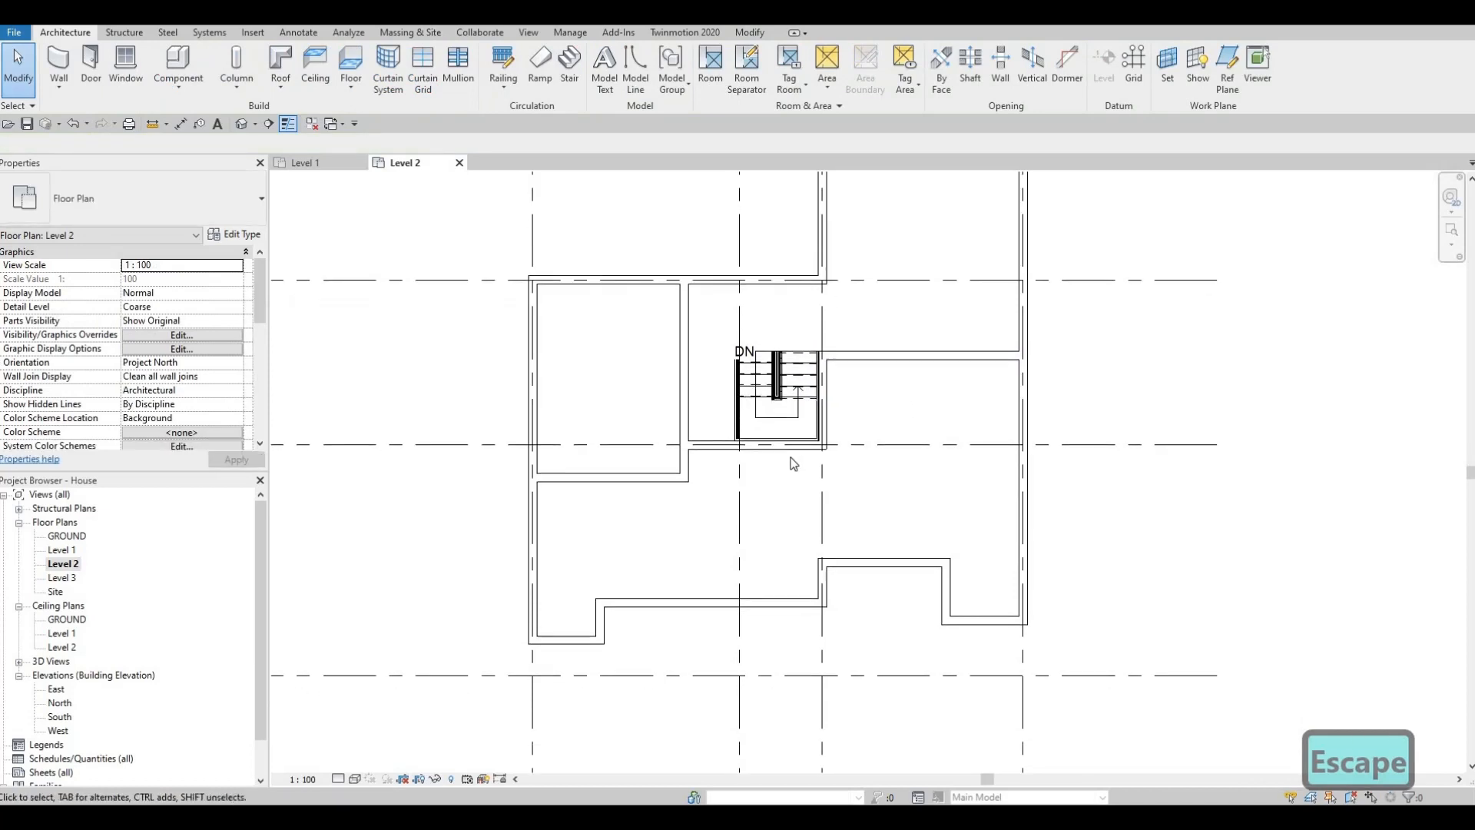
middle_click_drag(831, 450, 839, 411)
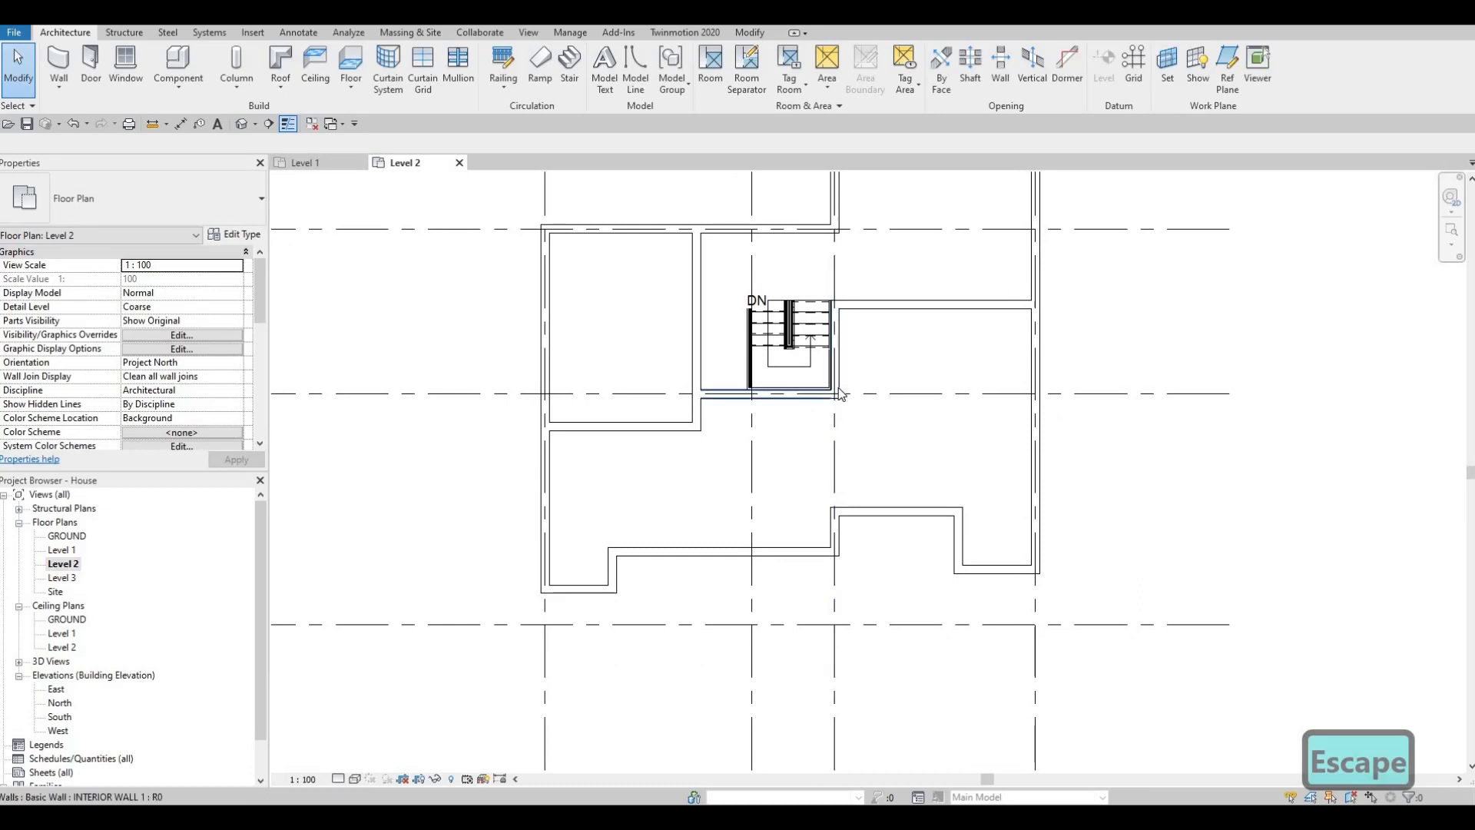
left_click(839, 394)
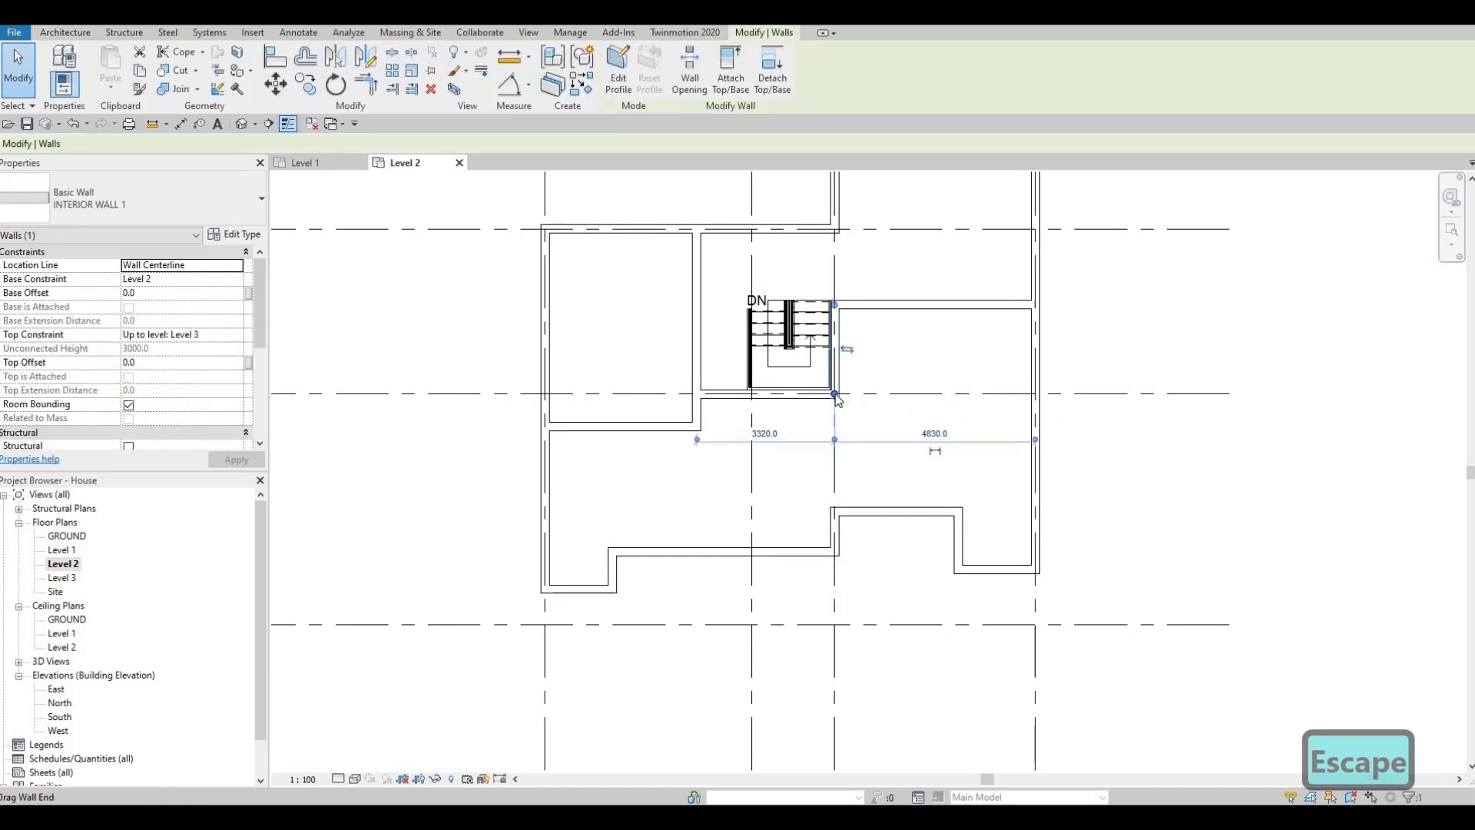
left_click_drag(836, 396, 835, 511)
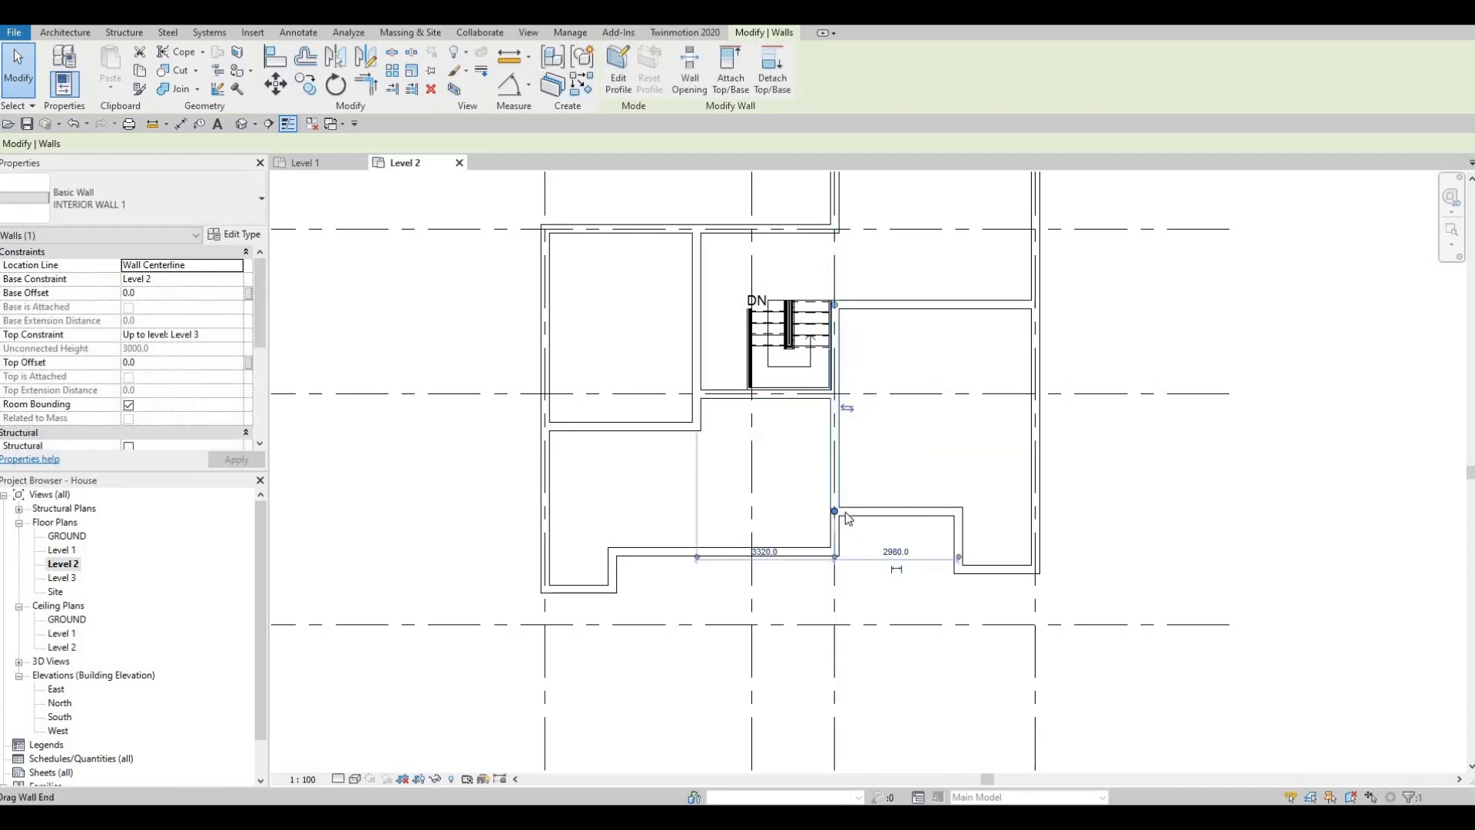
key("Escape")
key("Escape")
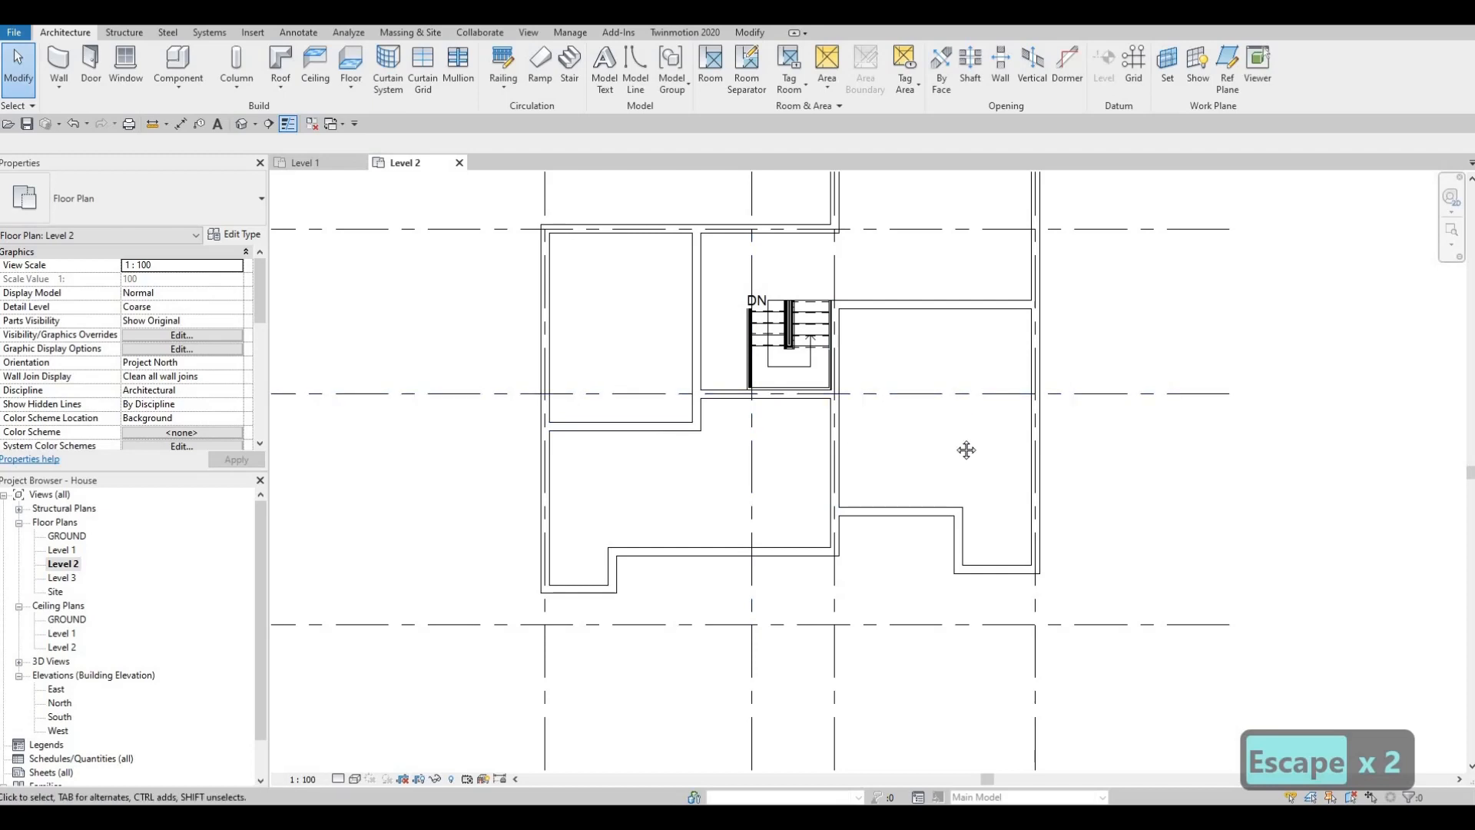
- Draw a horizontal INTERIOR WALL 1 from the exterior wall on grid line 4 to grid line 3, about 3000 mm below the topmost exterior wall
mouse_move(967, 449)
middle_mouse_down()
mouse_move(896, 597)
mouse_move(898, 517)
middle_mouse_up()
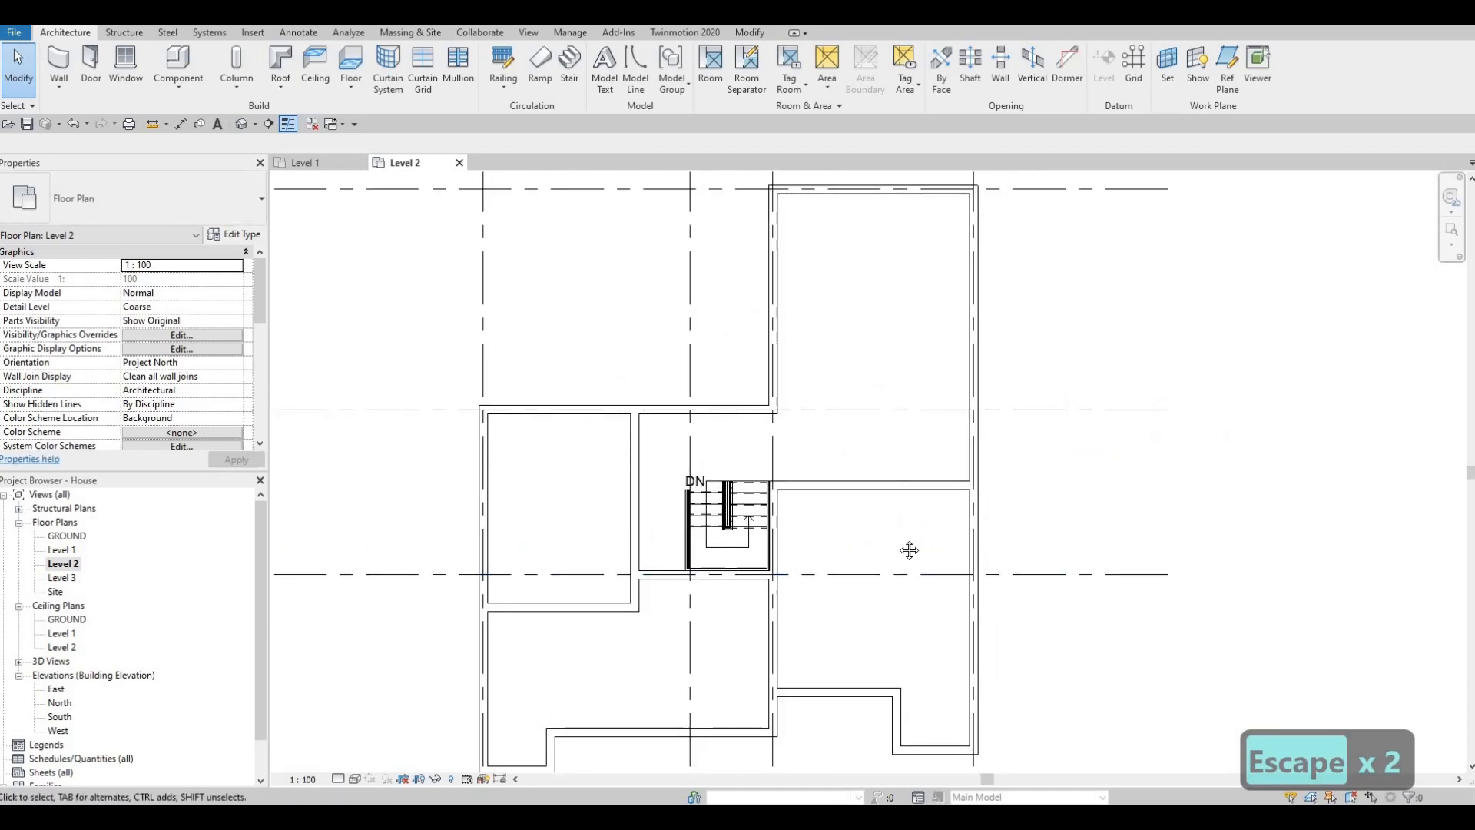
middle_click_drag(734, 333, 734, 380)
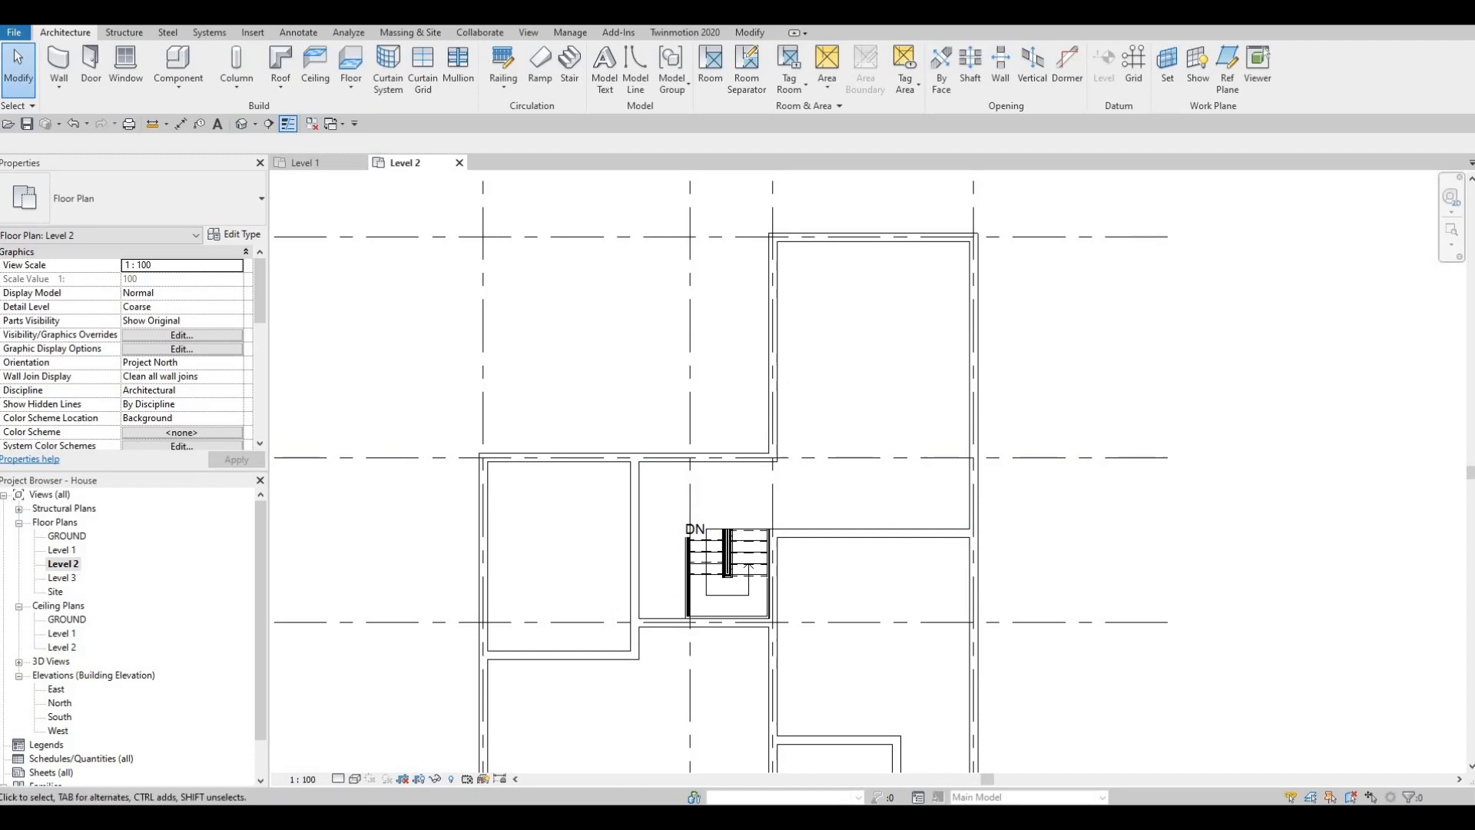
key("Escape")
key("Escape")
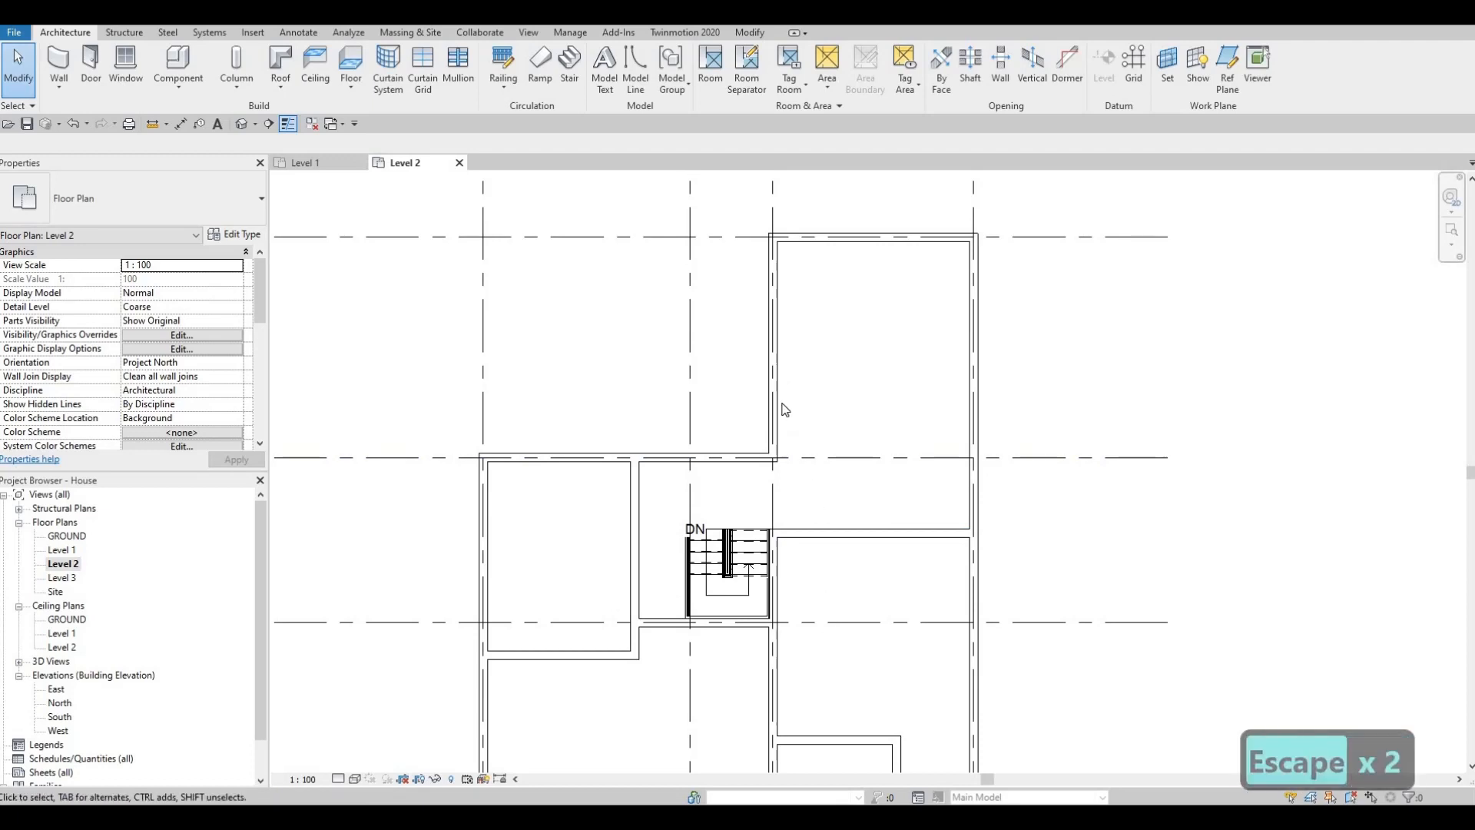
left_click(832, 538)
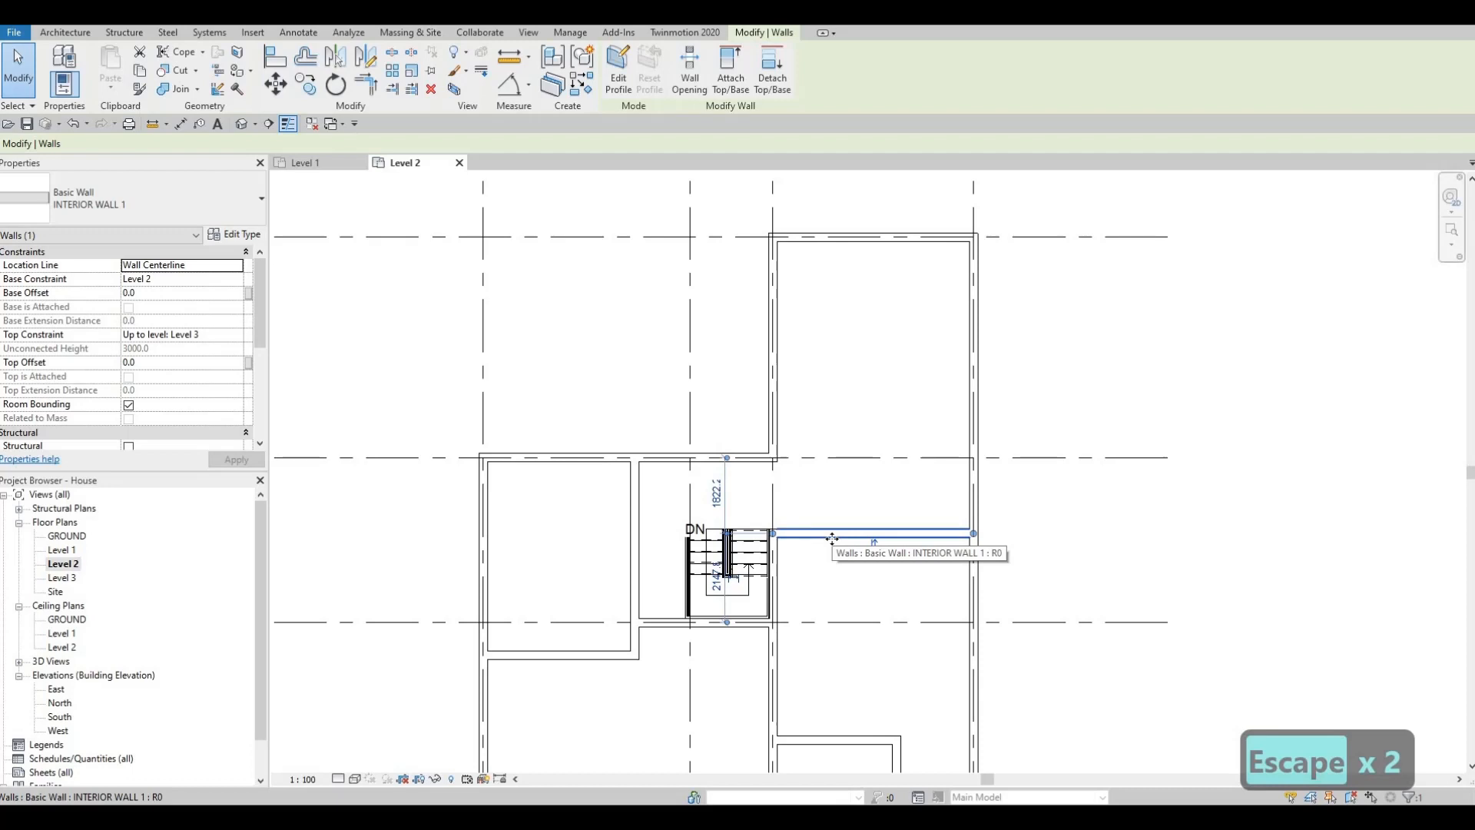
key("c")
key("s")
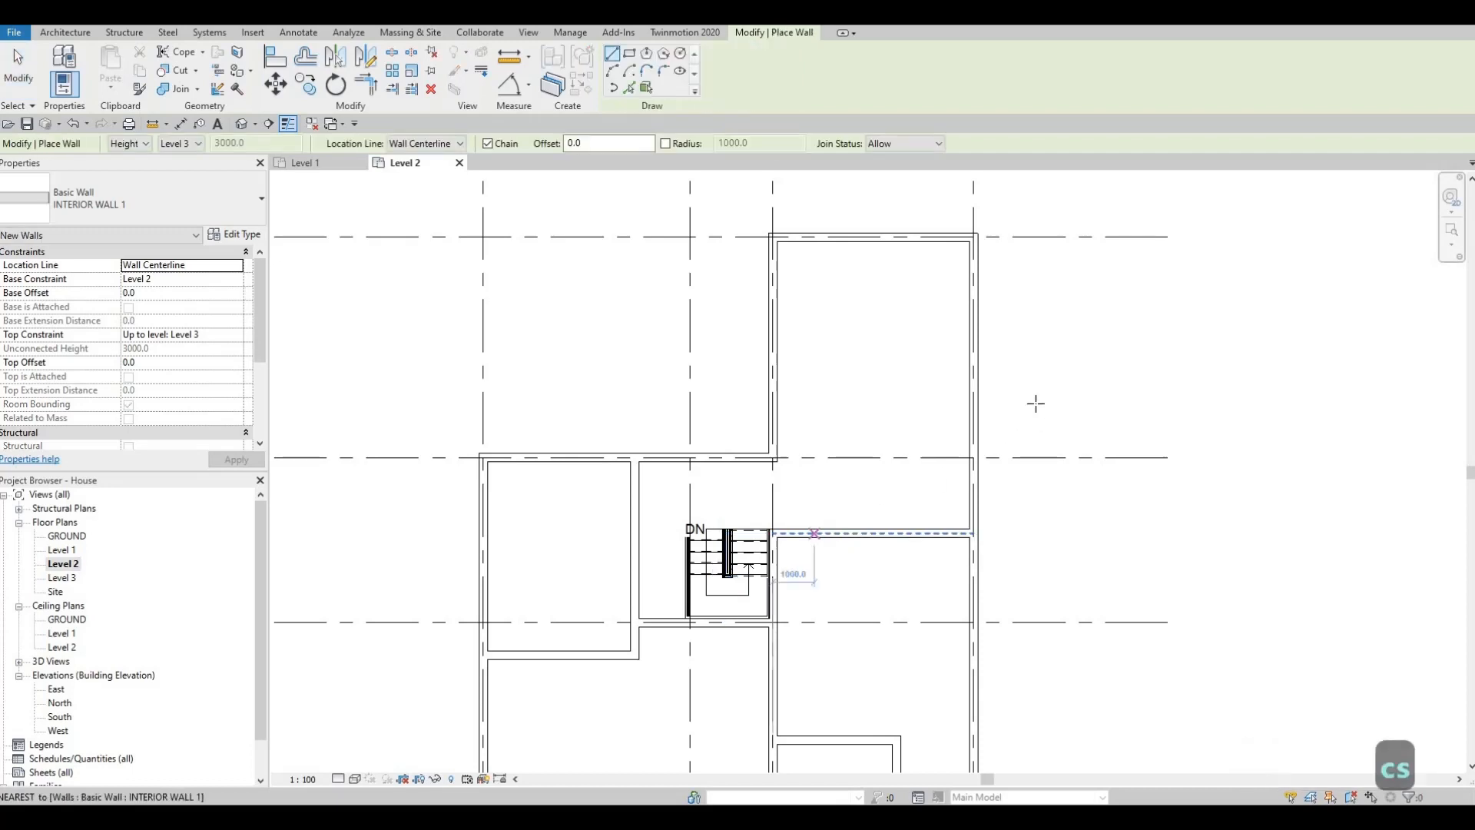
left_click(973, 361)
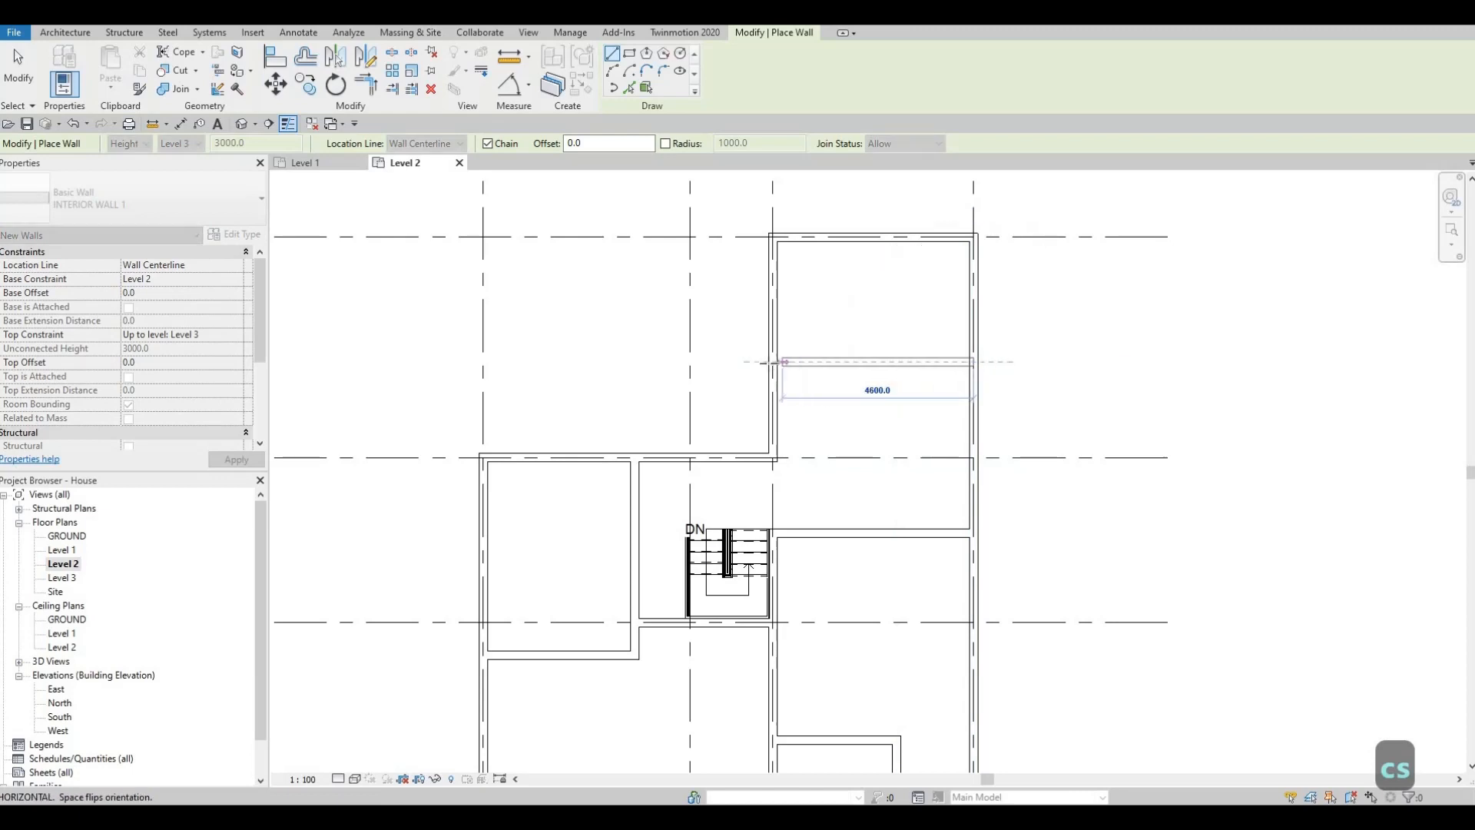
left_click(772, 361)
key("Escape")
key("Escape")
key("Escape")
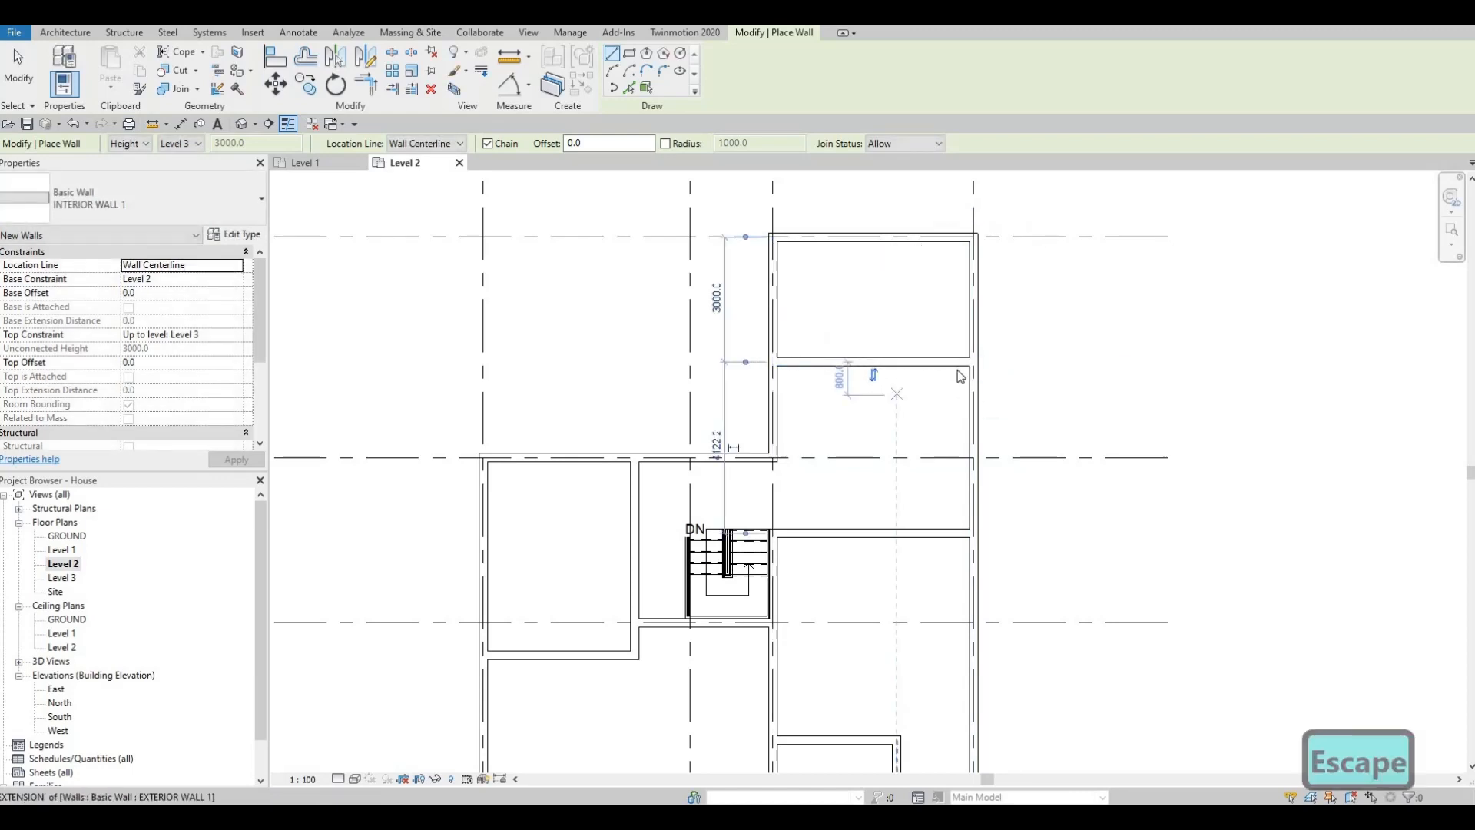
- Set the new horizontal wall's distance from the topmost exterior wall to 4100 mm
left_click(936, 363)
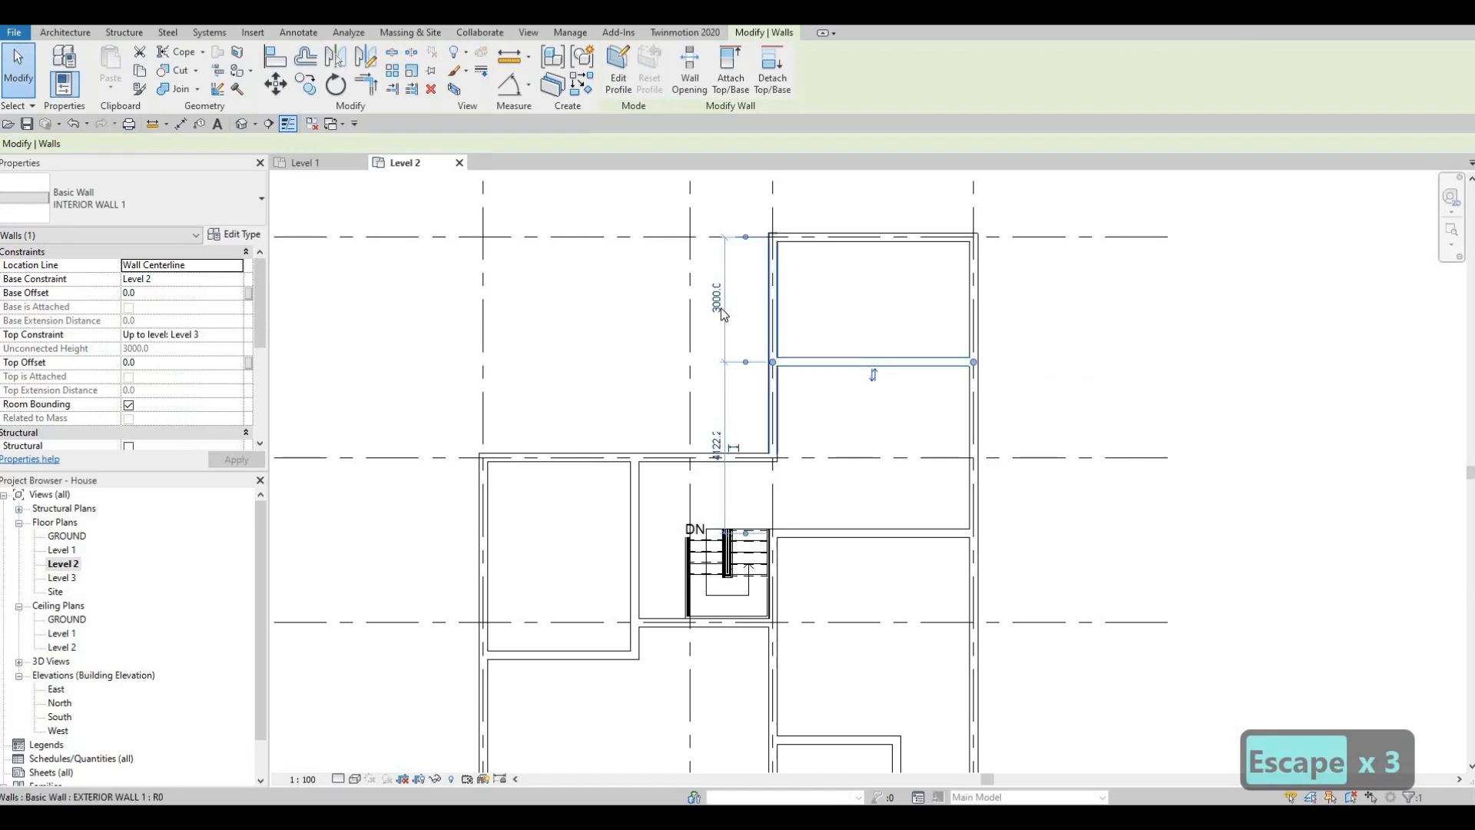
left_click(721, 306)
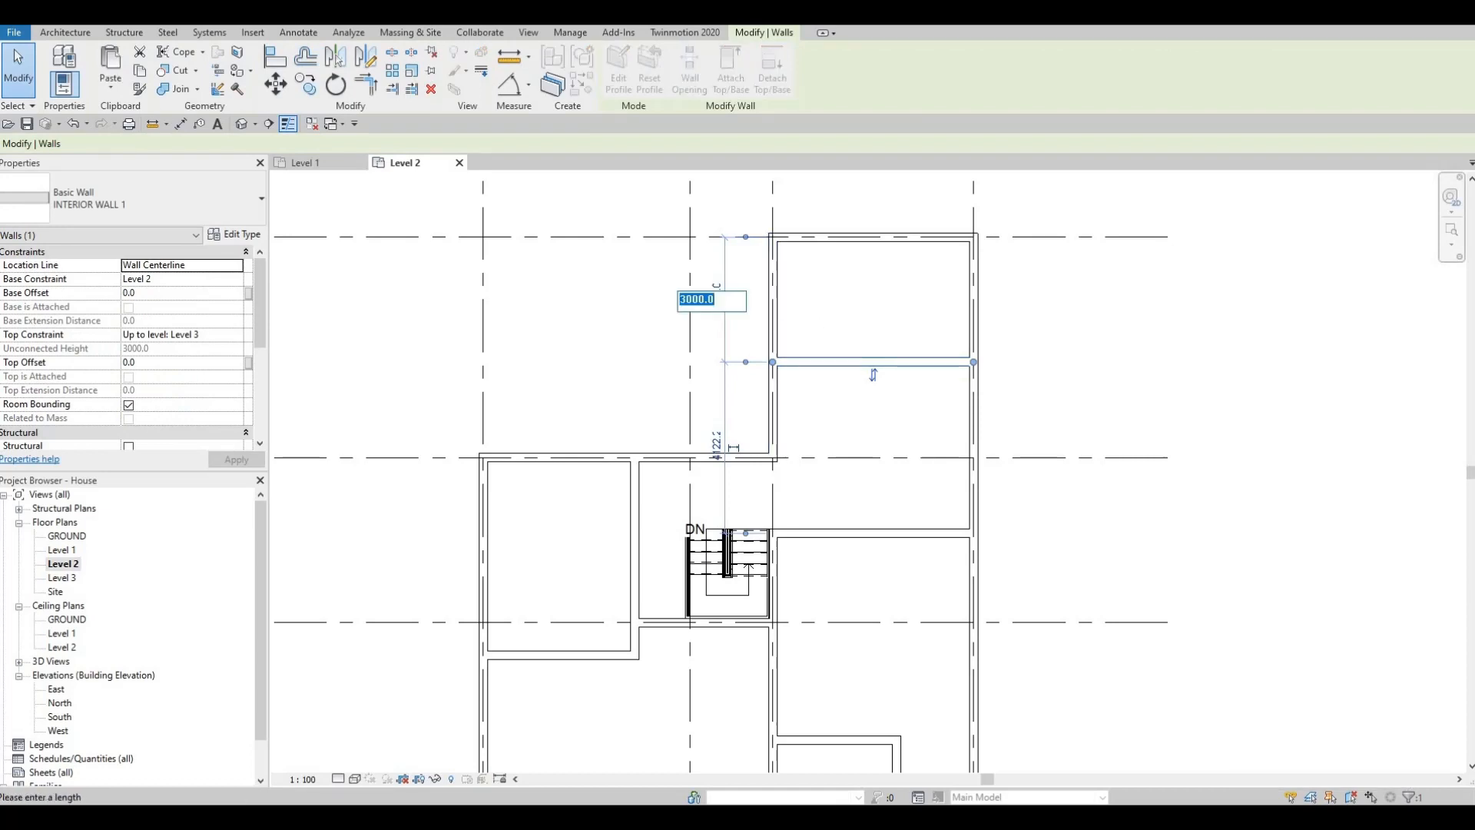
type("4100")
key("Return")
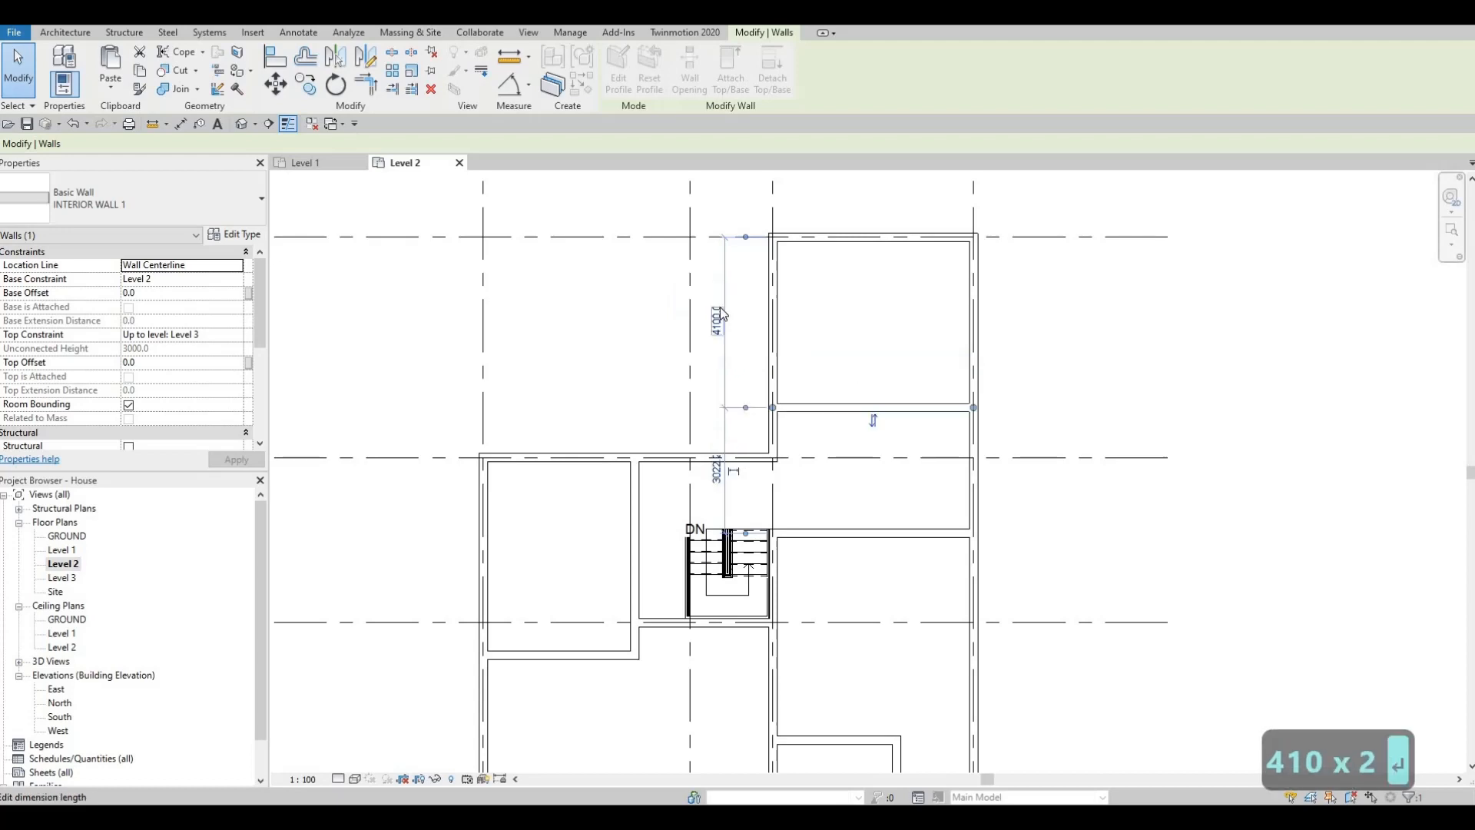
- Set the distance between the upper horizontal interior wall and the topmost exterior wall to 4000 mm
left_click(719, 315)
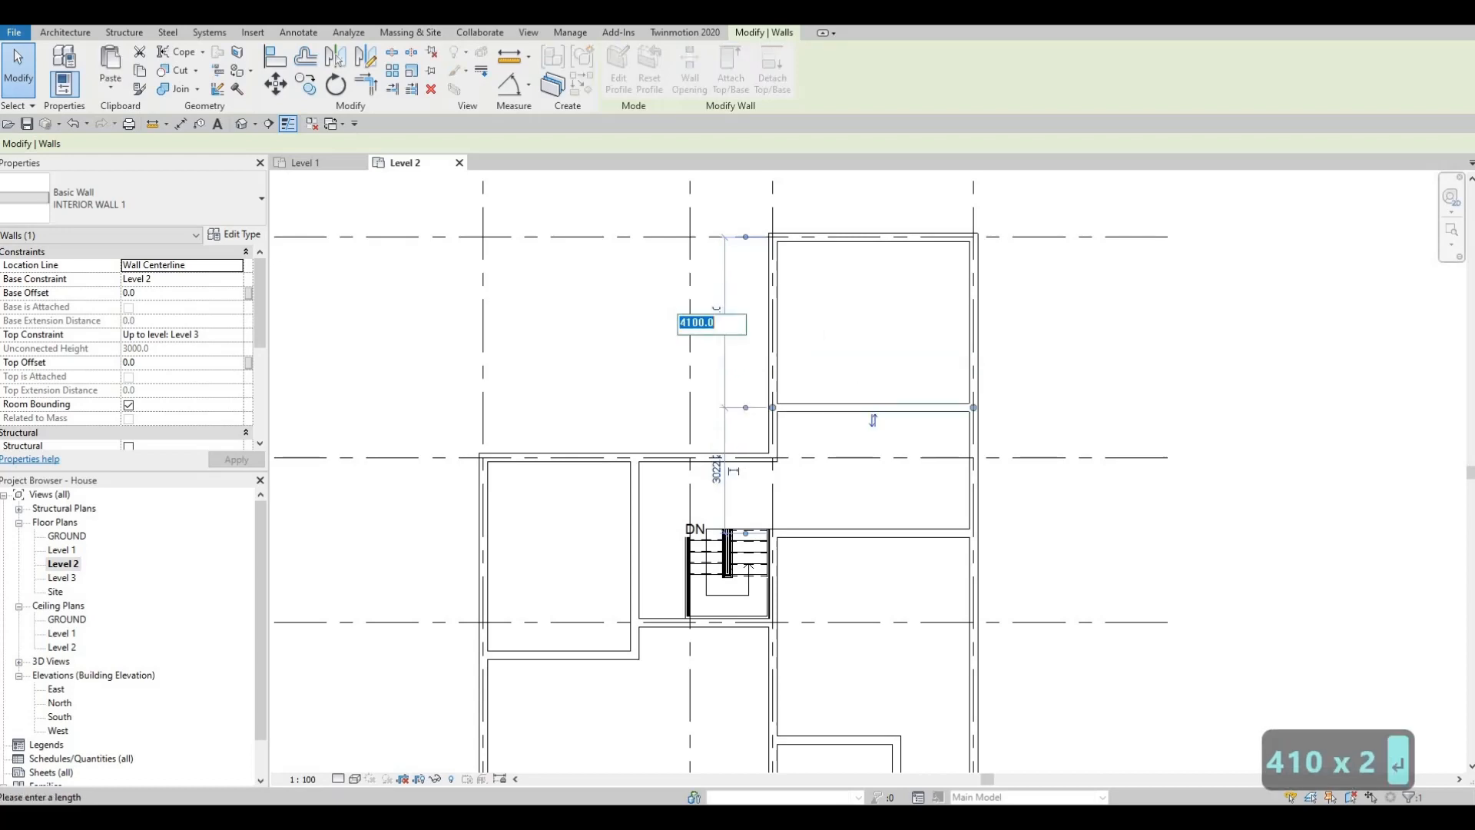
type("4000")
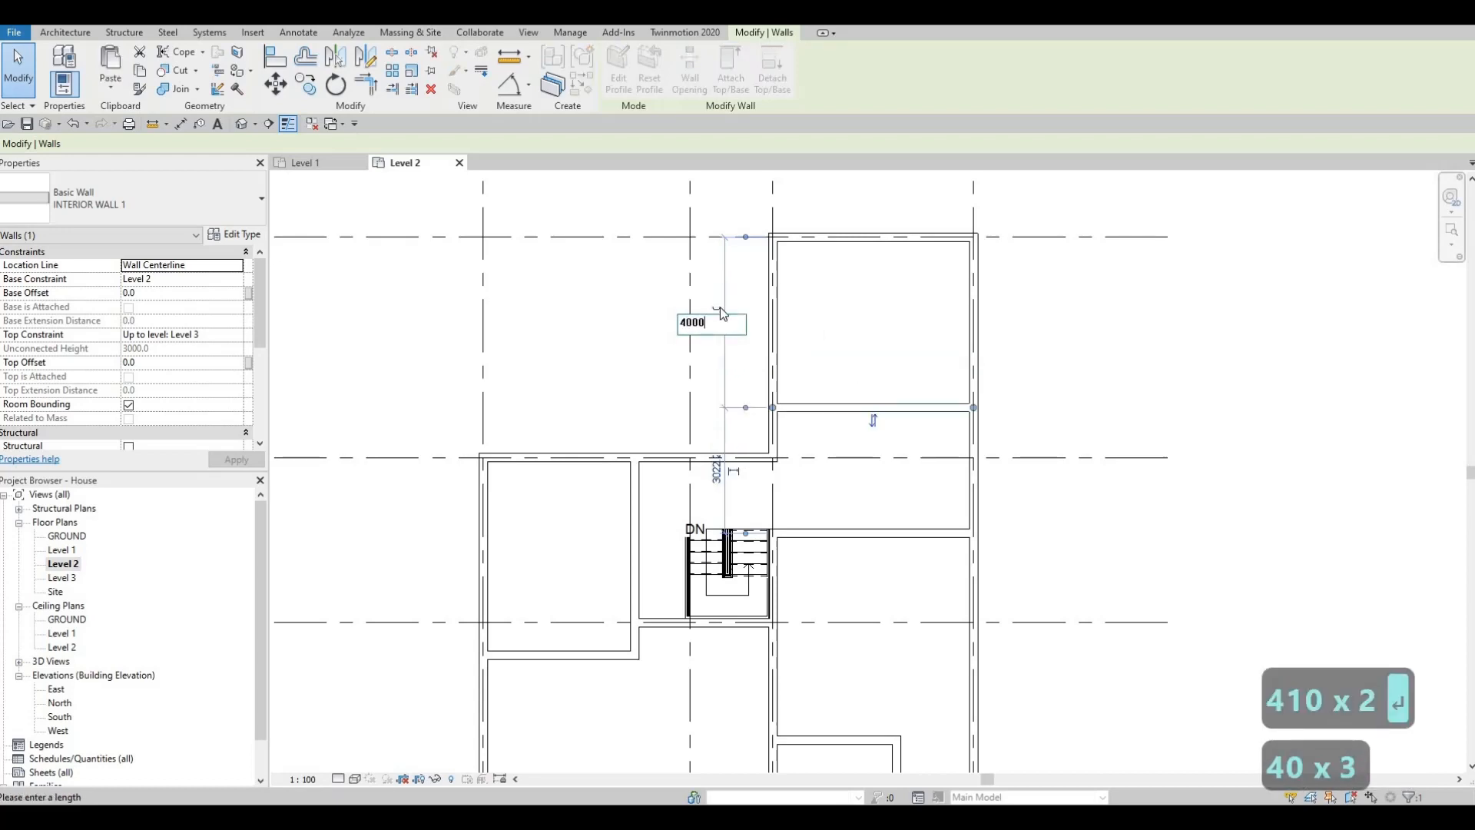
key("Return")
key("Escape")
key("Escape")
- Draw a vertical INTERIOR WALL 1 about 2922 mm long between the two horizontal interior walls, in line with the exterior jog wall below
middle_click_drag(916, 363, 833, 382)
middle_click_drag(811, 435, 822, 408)
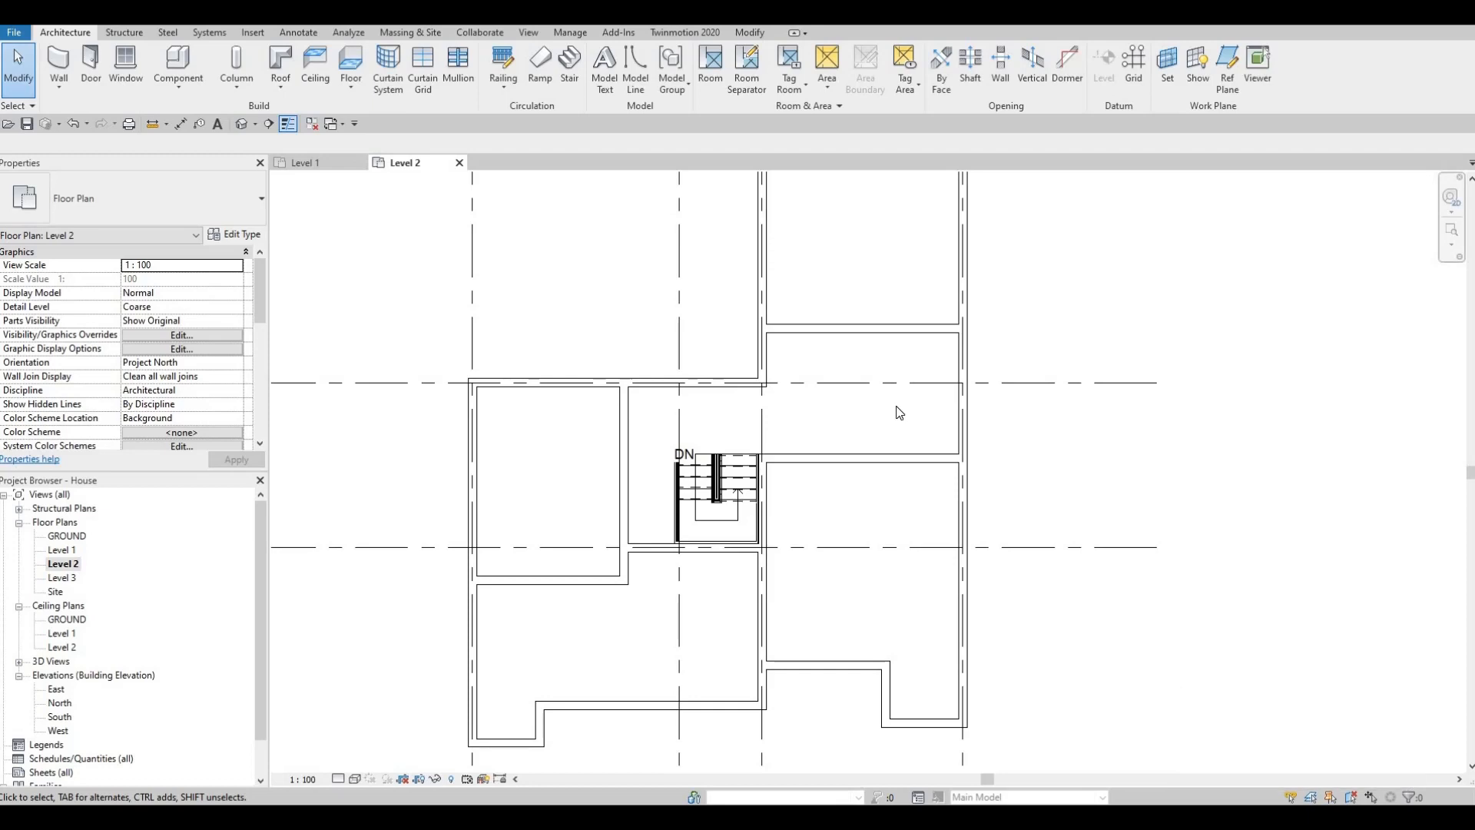
left_click(884, 339)
key("c")
key("s")
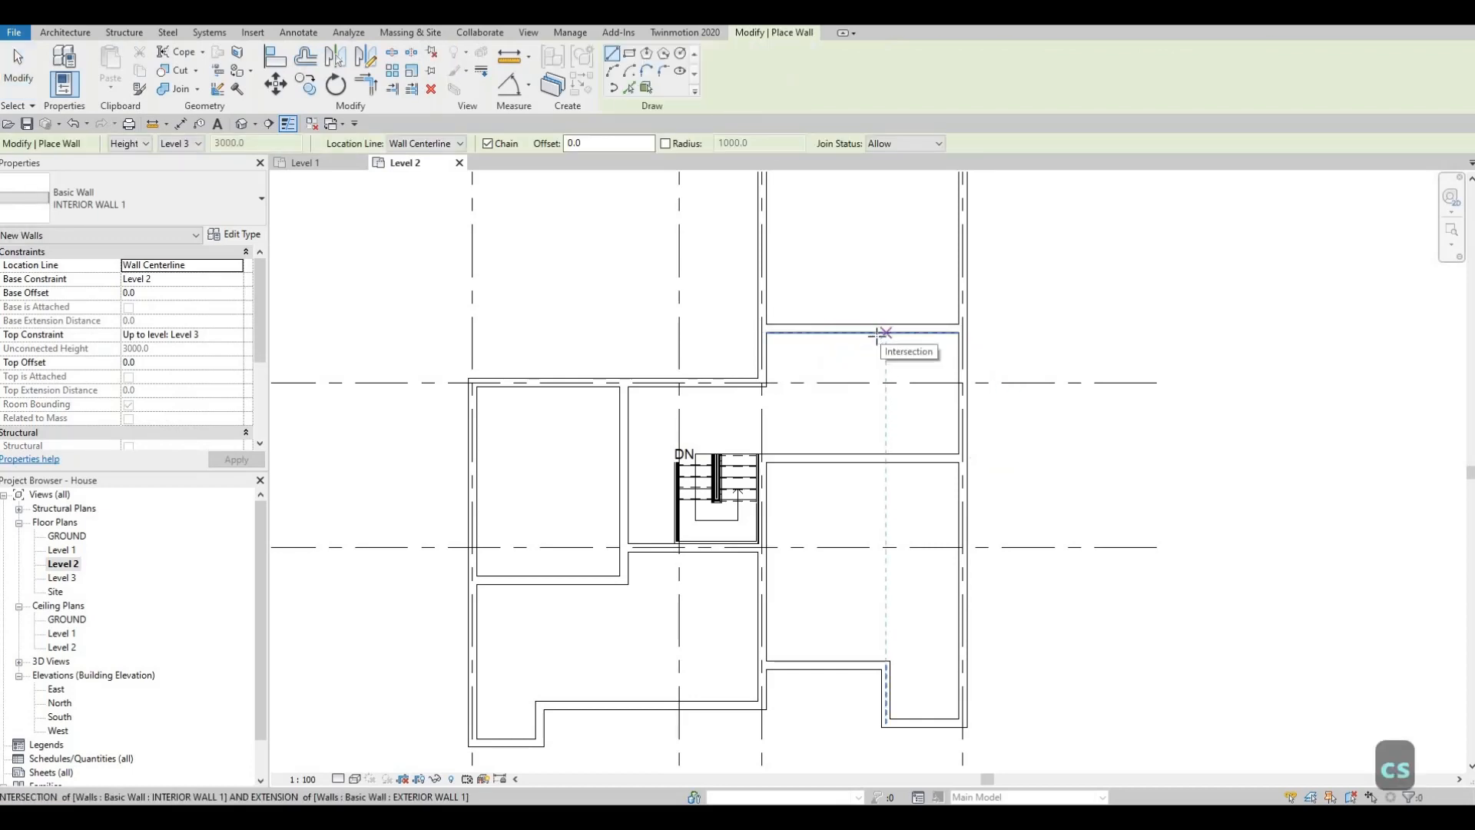
left_click(884, 332)
left_click(889, 454)
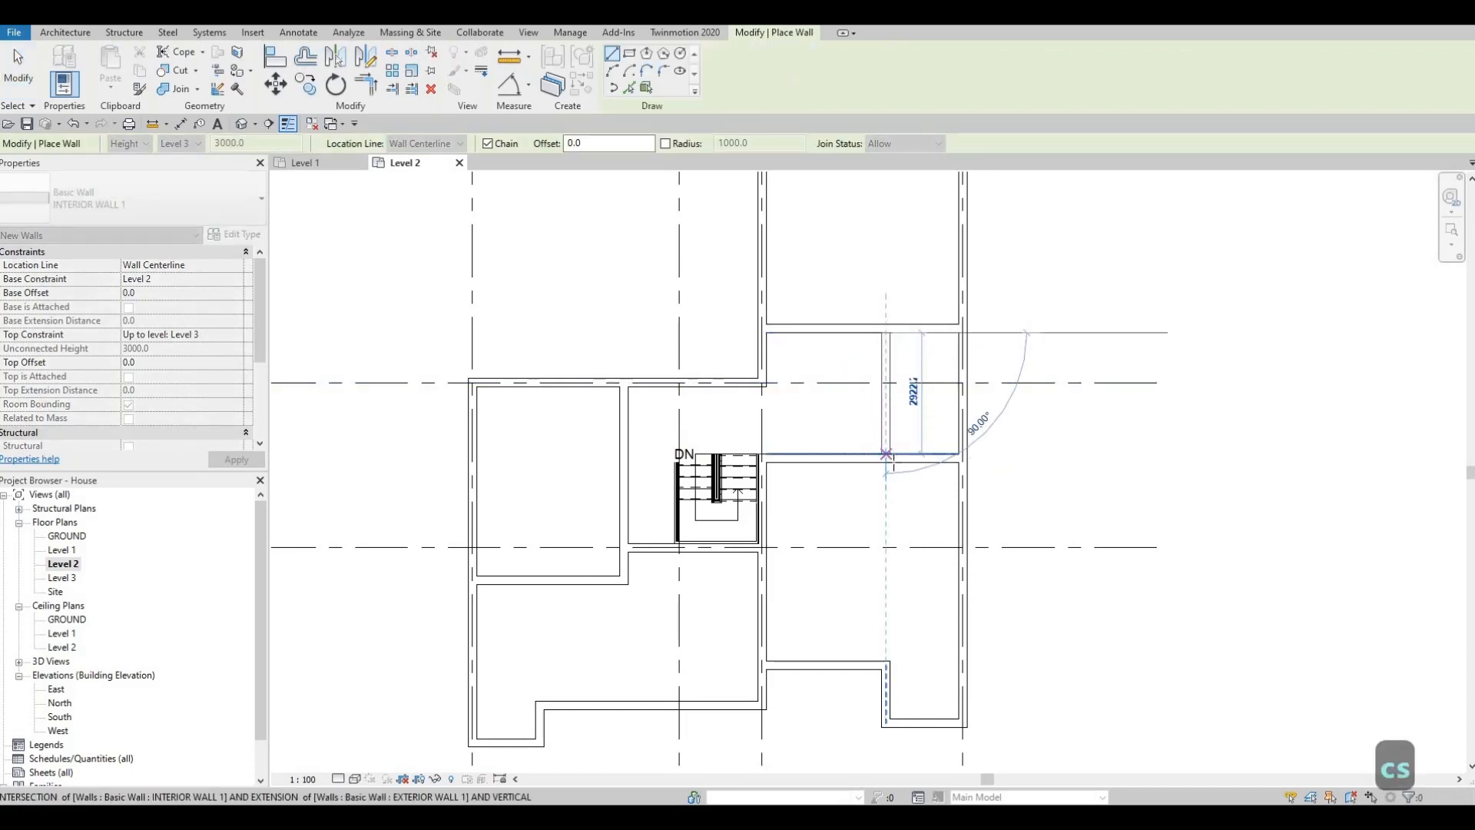
key("Escape")
key("Escape")
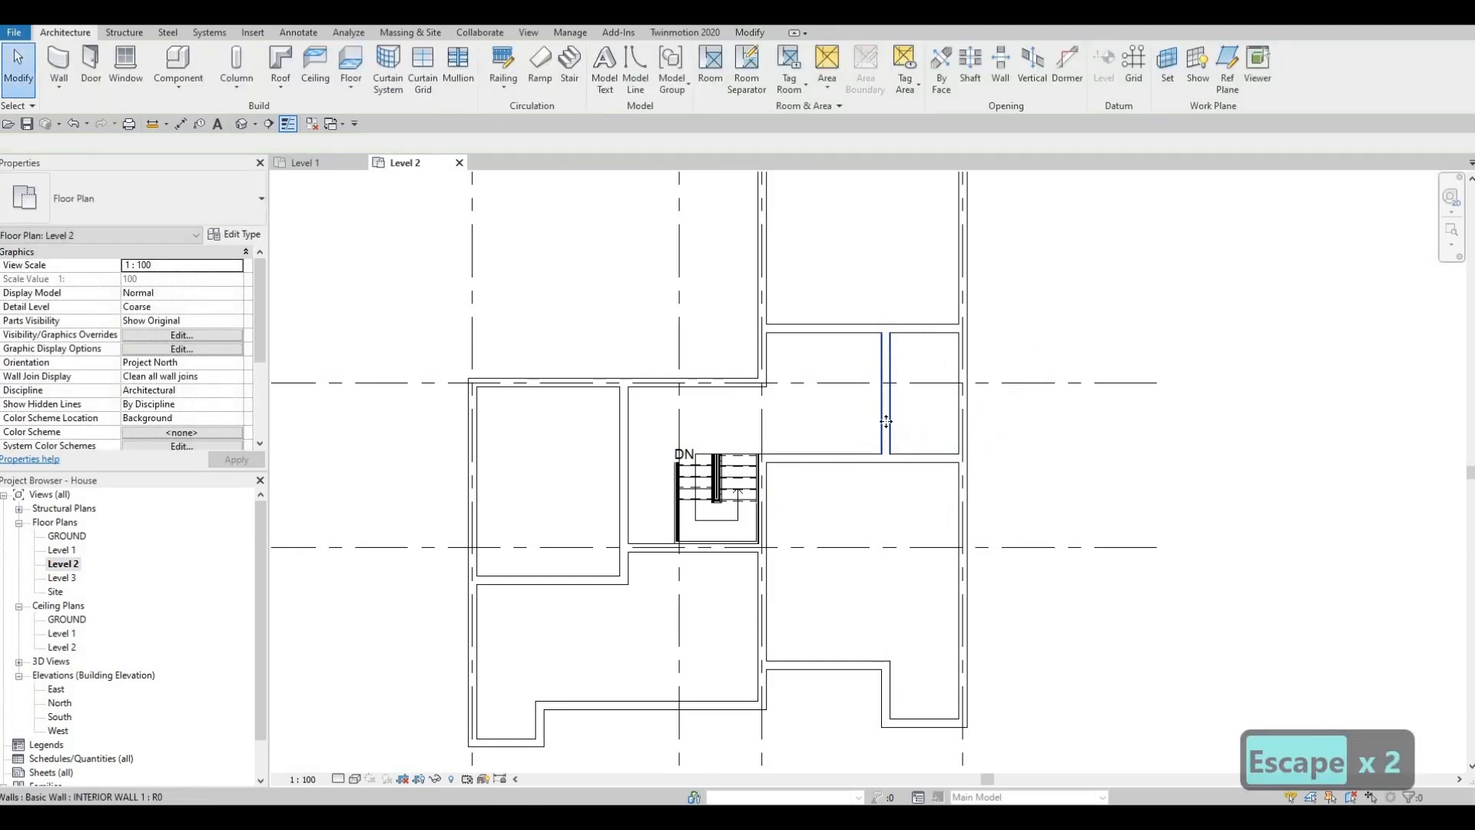
- Set the vertical interior wall's distance from the exterior wall on grid line 4 to 1500 mm
left_click(889, 423)
left_click(934, 501)
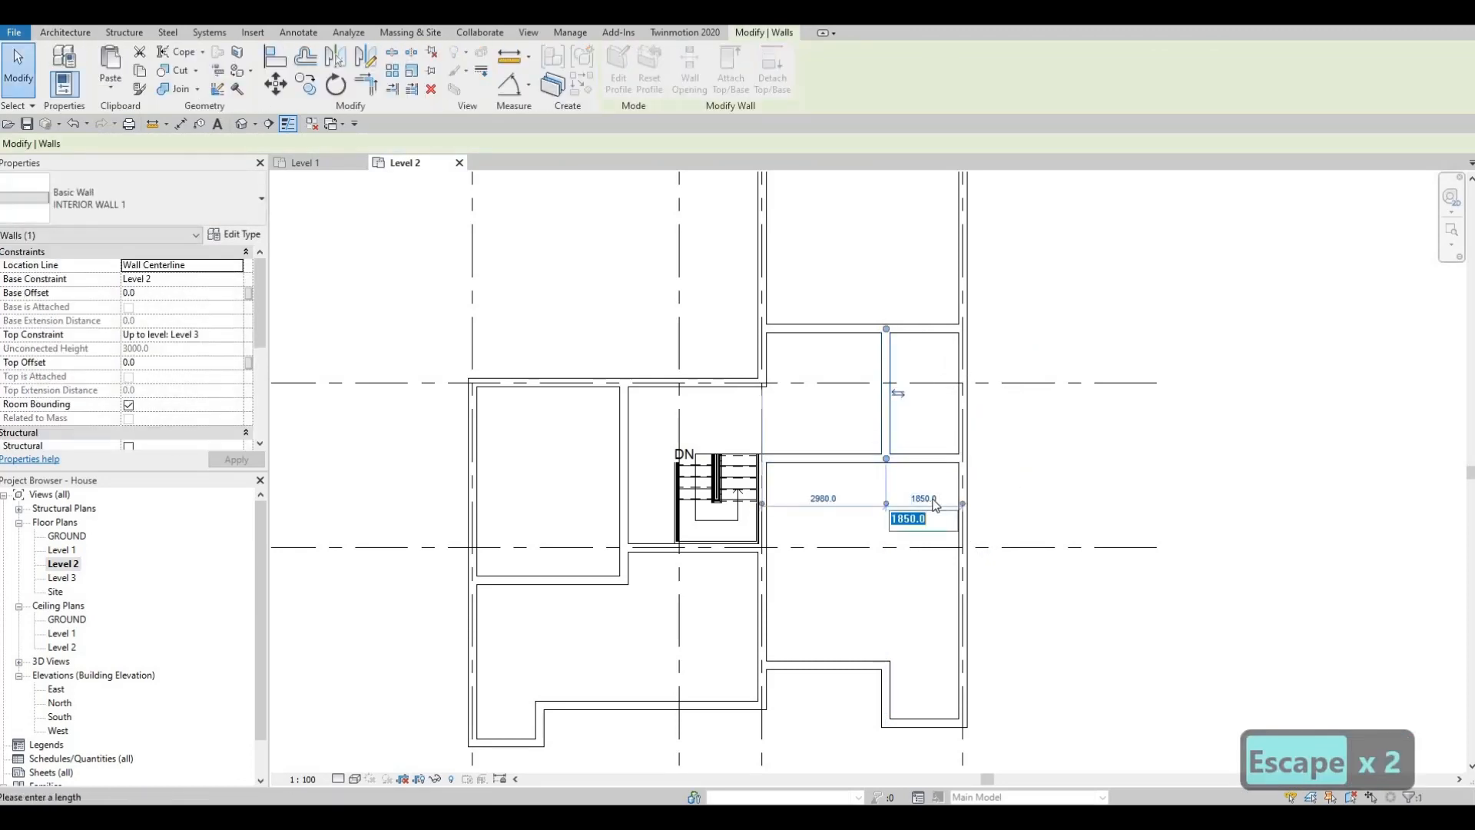
type("1500")
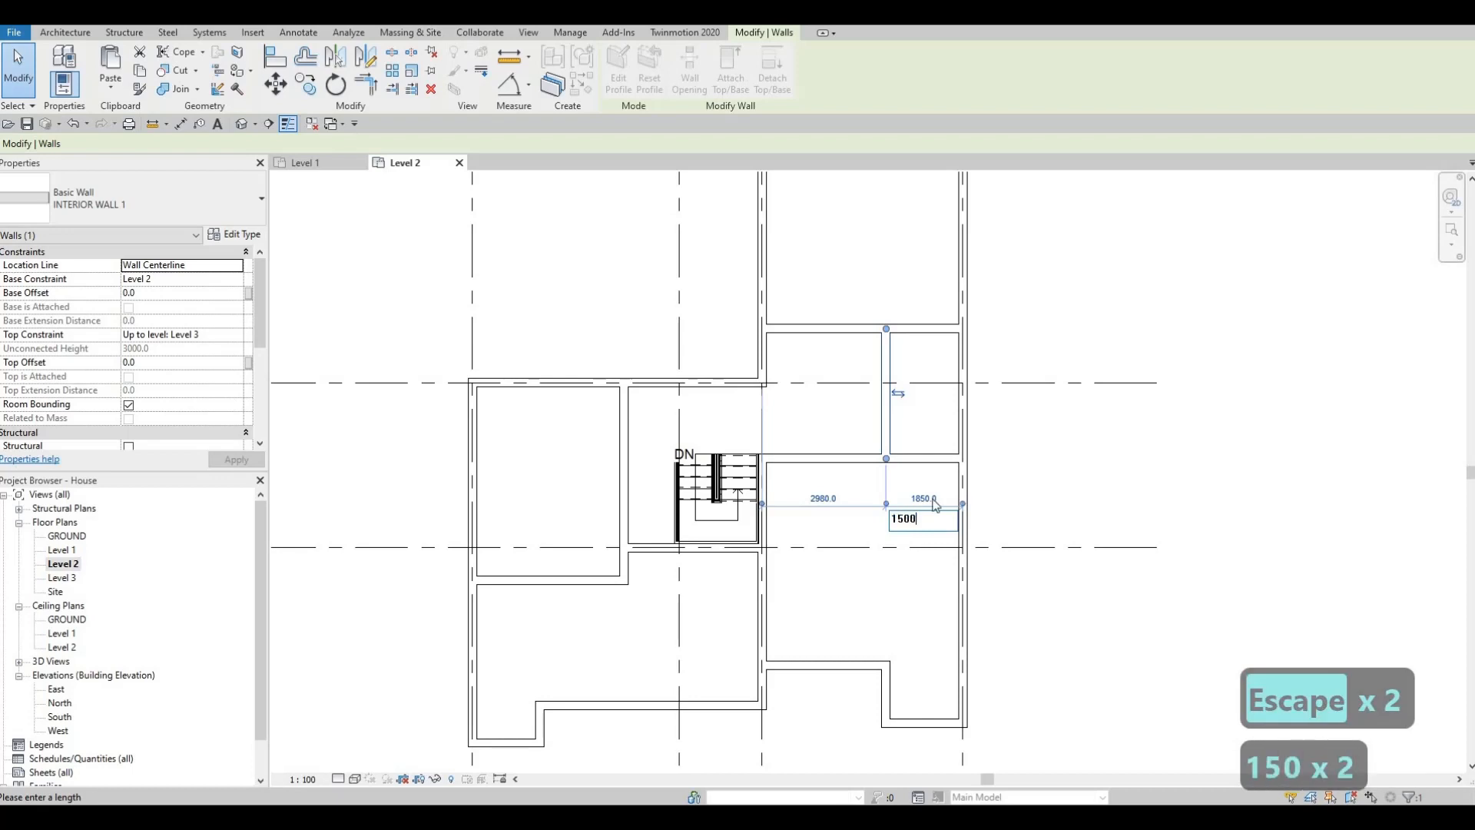
key("Return")
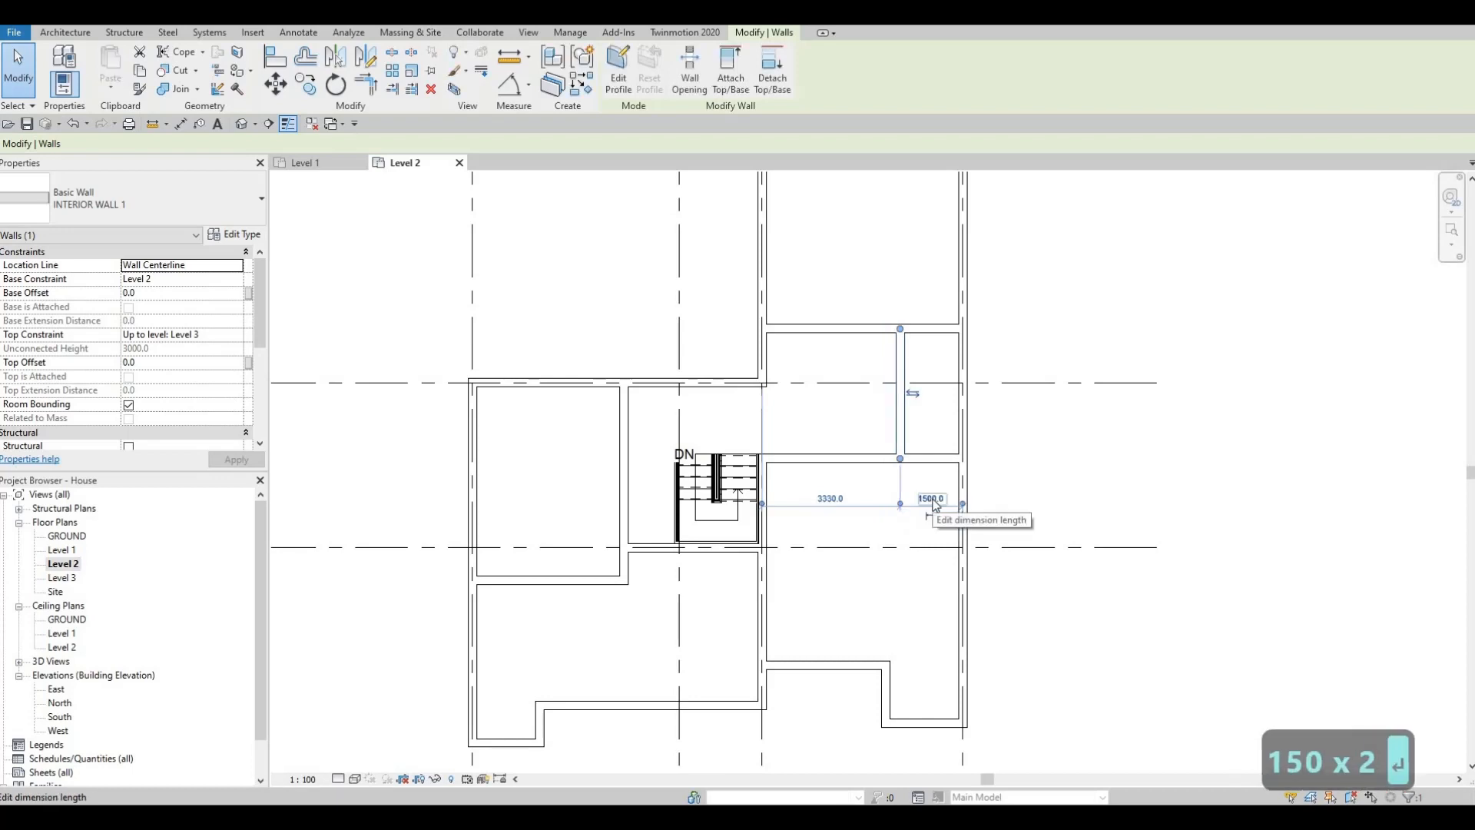
key("Escape")
key("Escape")
key("Escape")
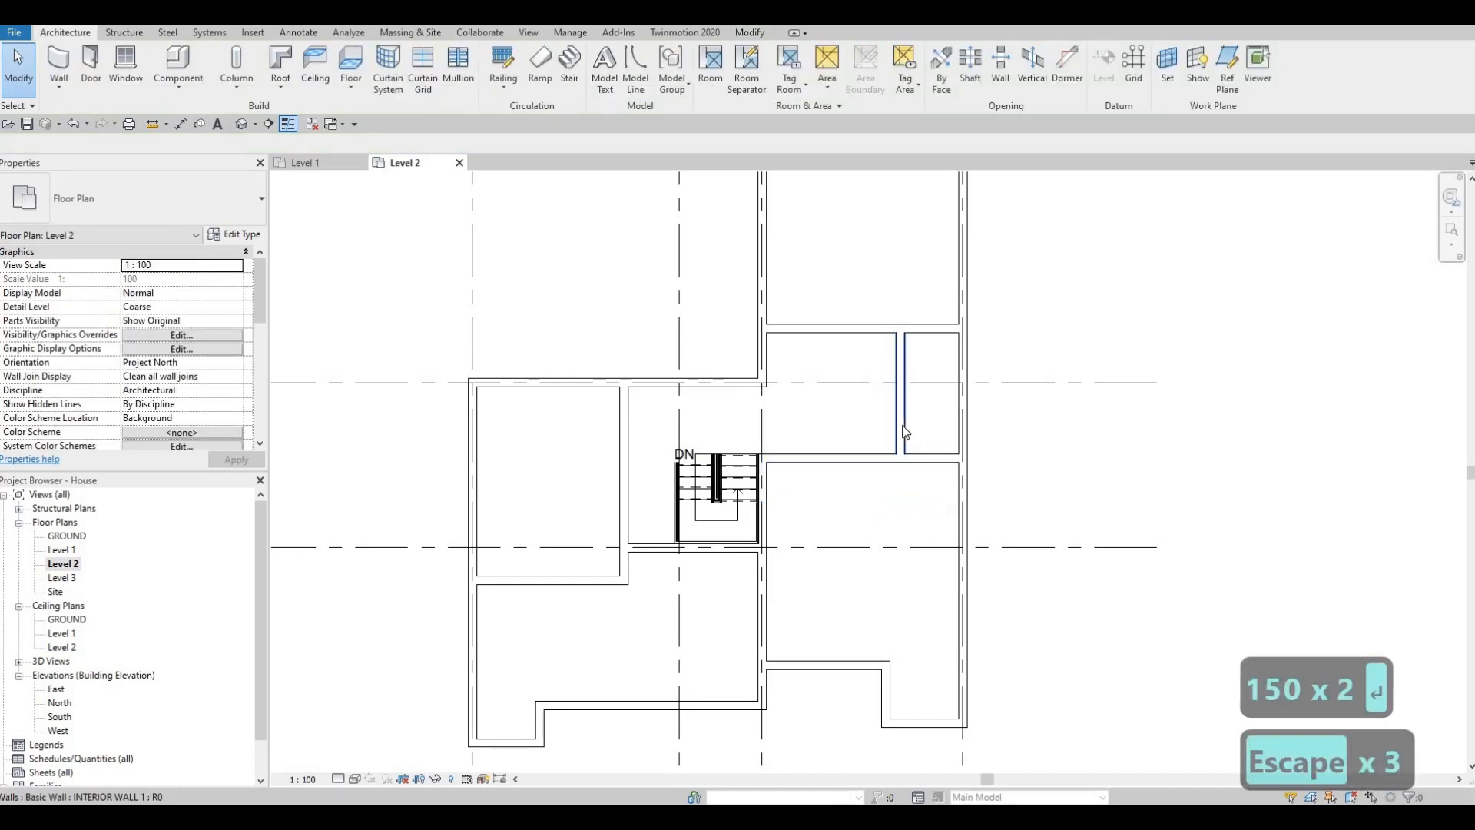
- Draw a second vertical INTERIOR WALL 1 between the two horizontal interior walls, about 1550 mm to the left of the existing vertical one
left_click(903, 430)
key("c")
key("s")
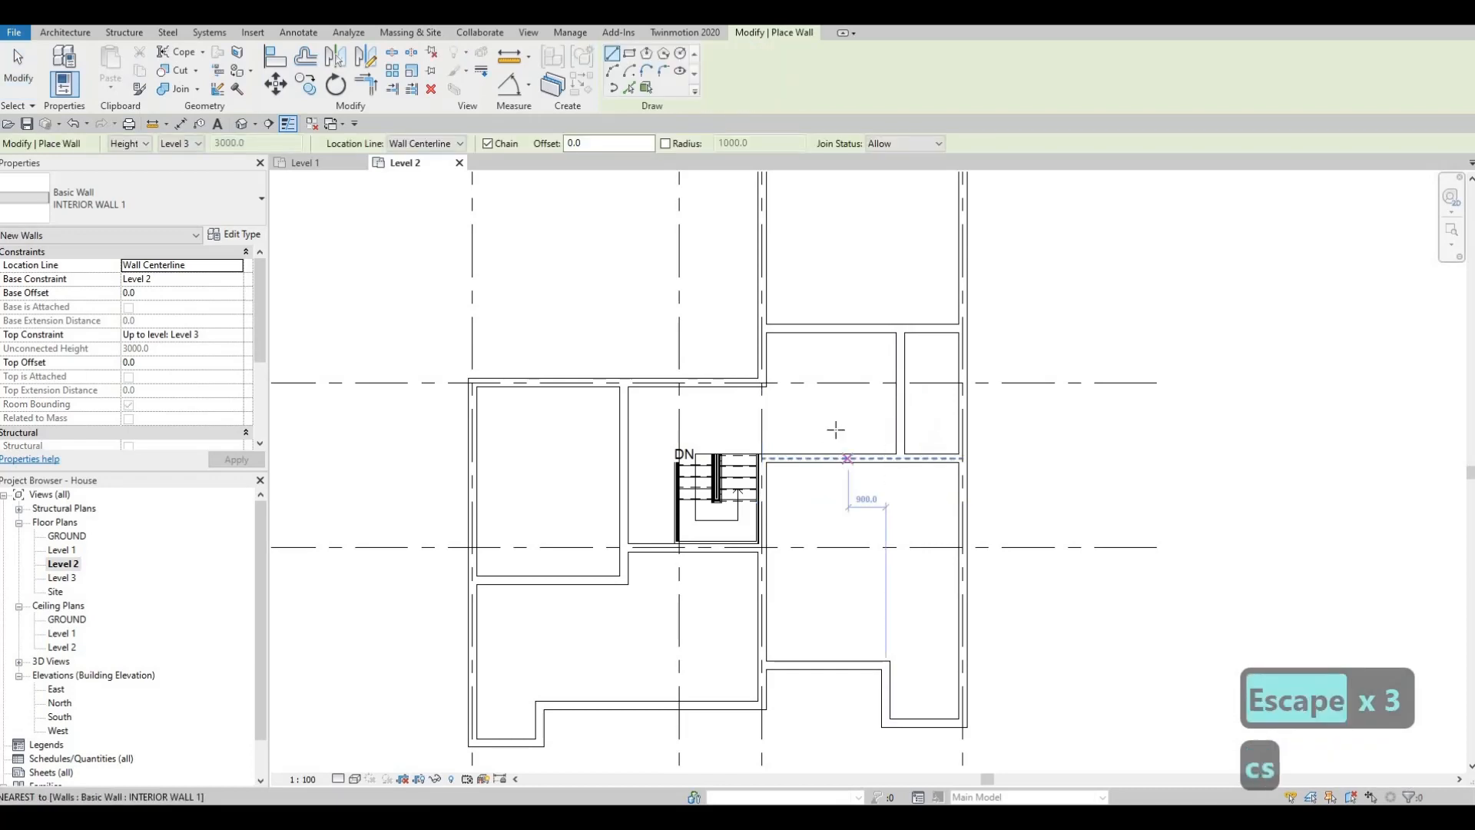
left_click(836, 334)
key("Escape")
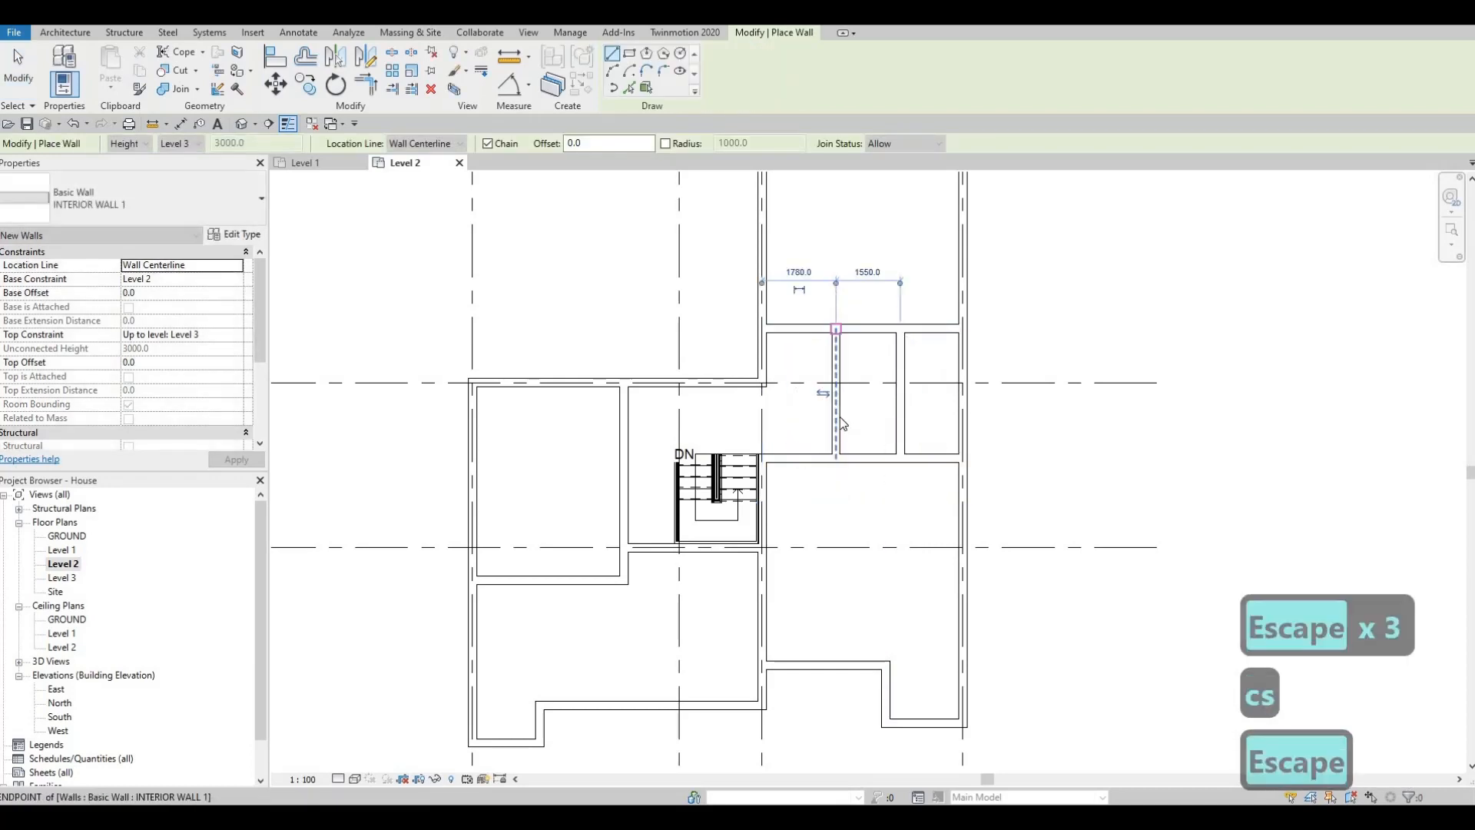
key("Escape")
- Set the new vertical wall's distance from the neighbouring vertical interior wall to 1500 mm
left_click(838, 417)
left_click(878, 274)
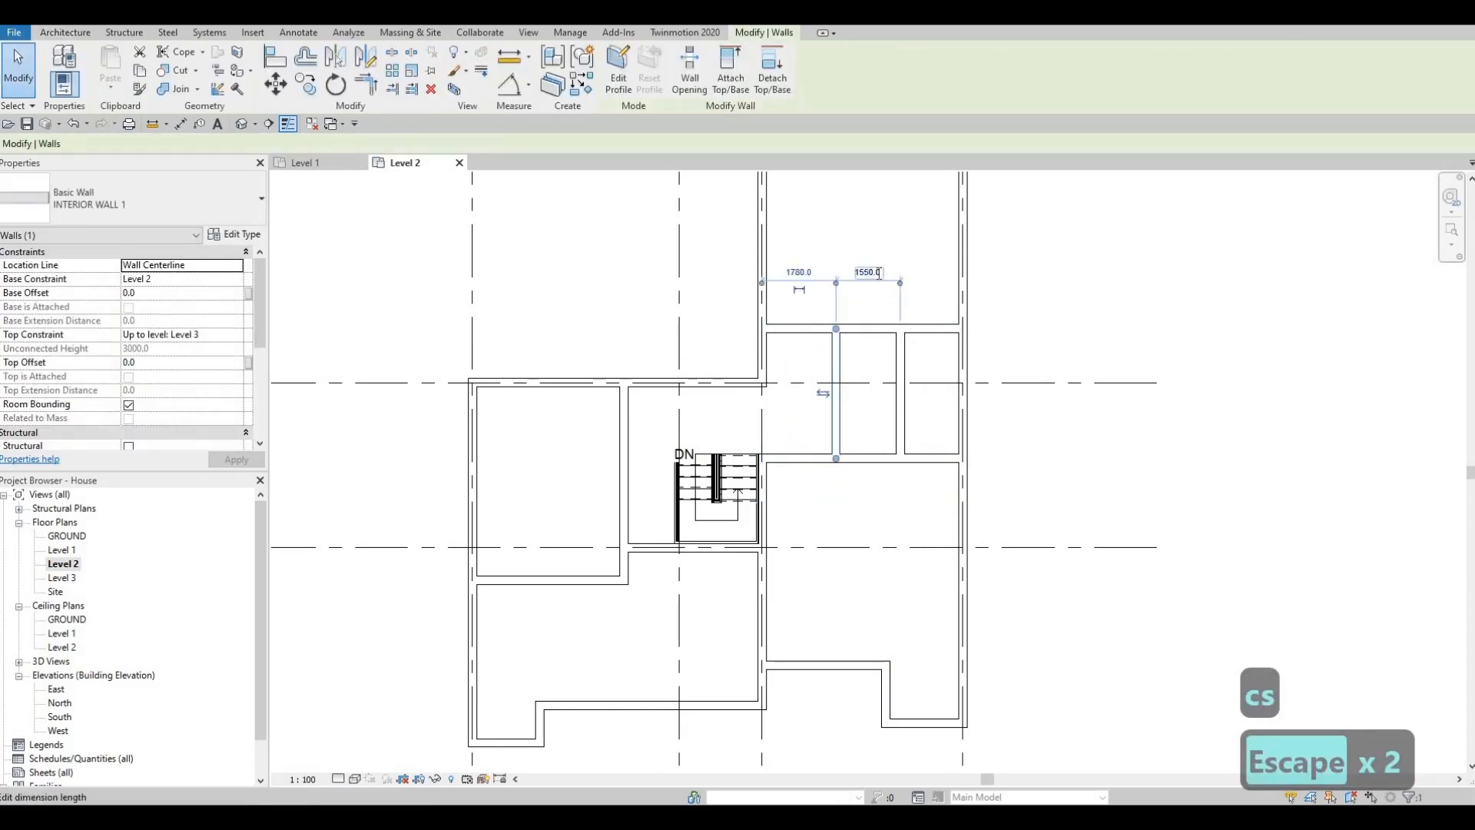
type("1500")
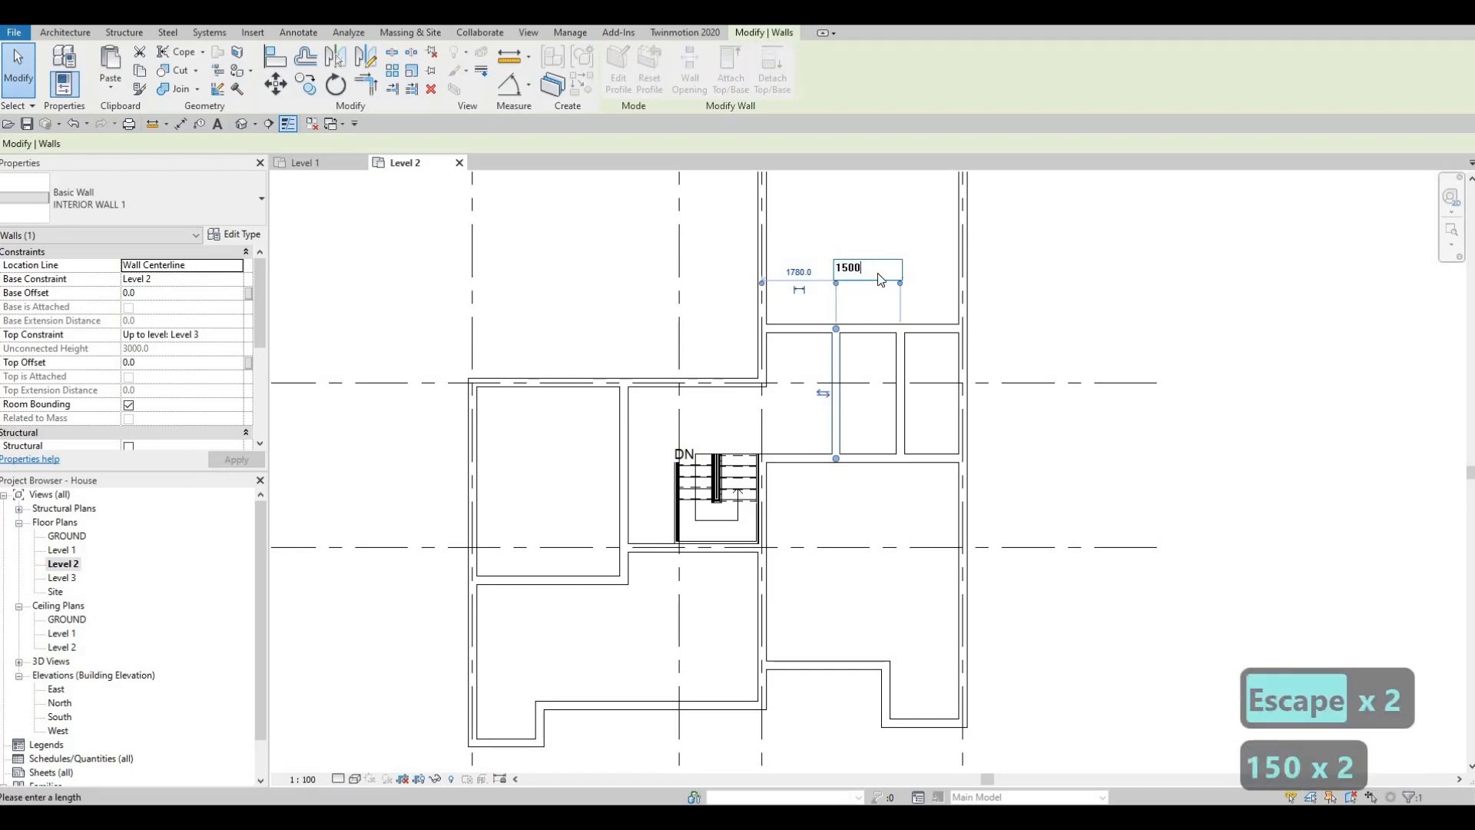
key("Return")
key("Escape")
key("Escape")
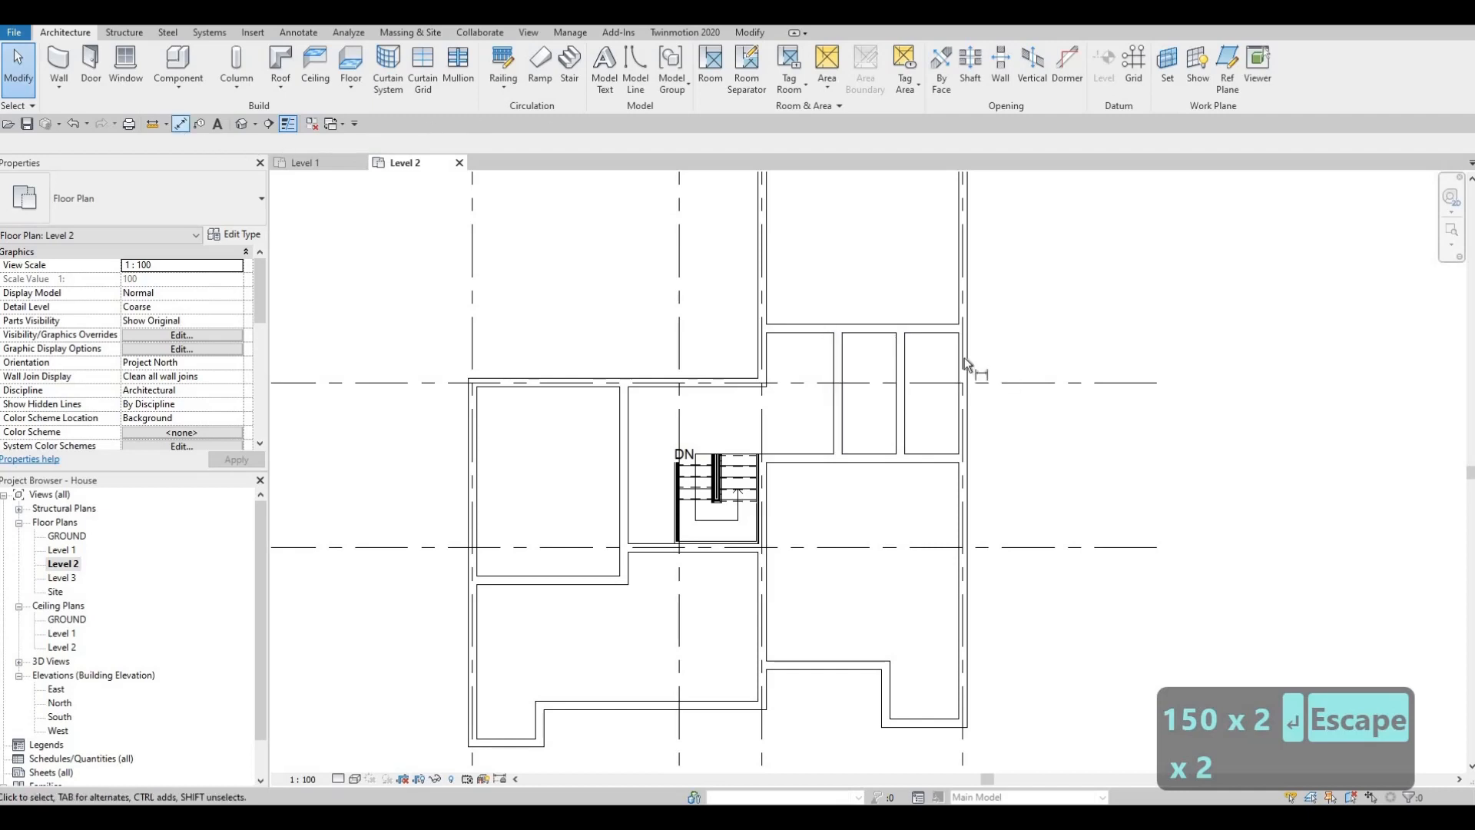
- Measure the clear width between the right-hand vertical interior wall's face and the inner face of the exterior wall on grid line 4
key("d")
key("i")
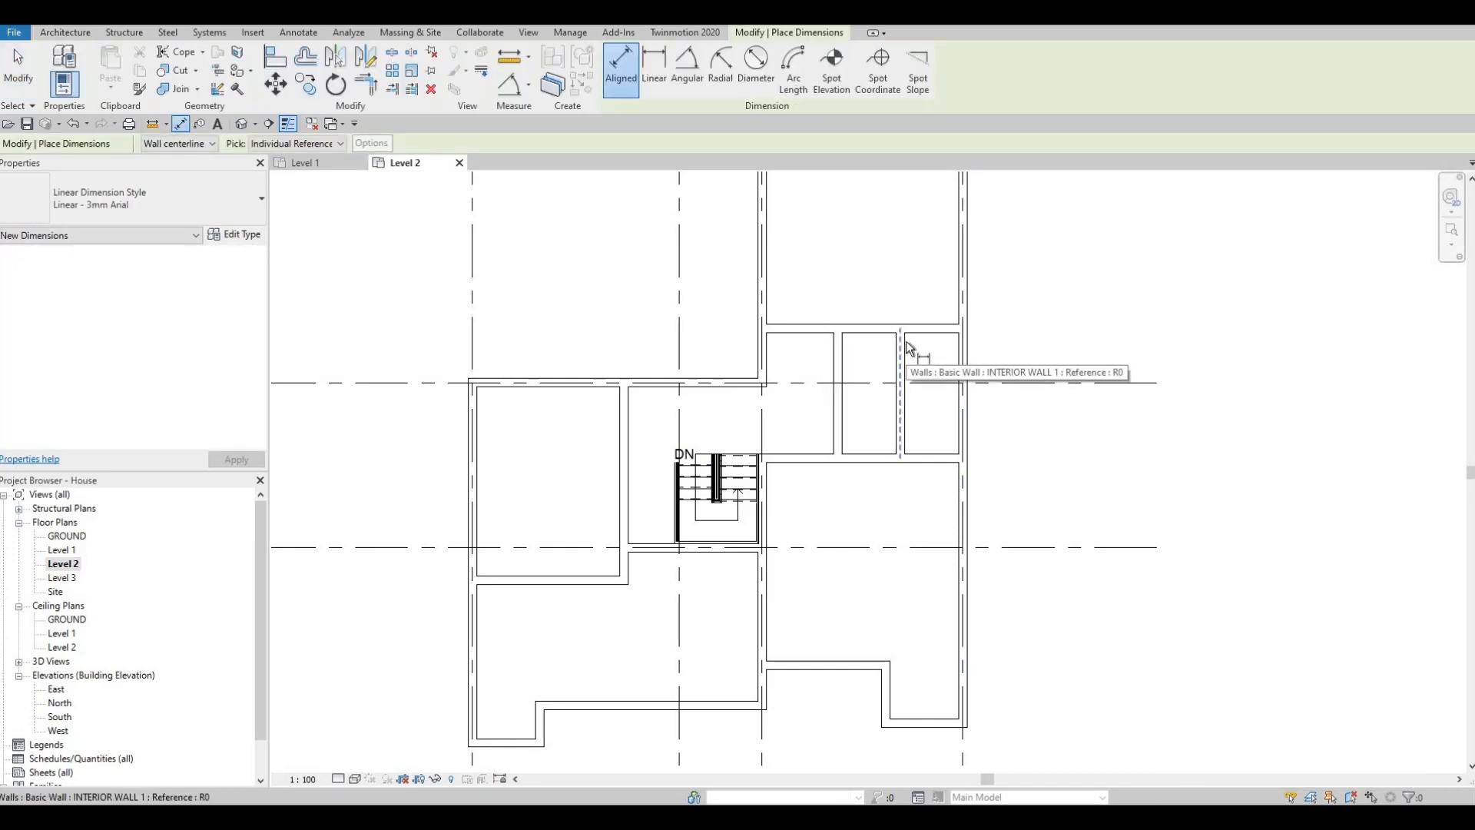
key("Tab")
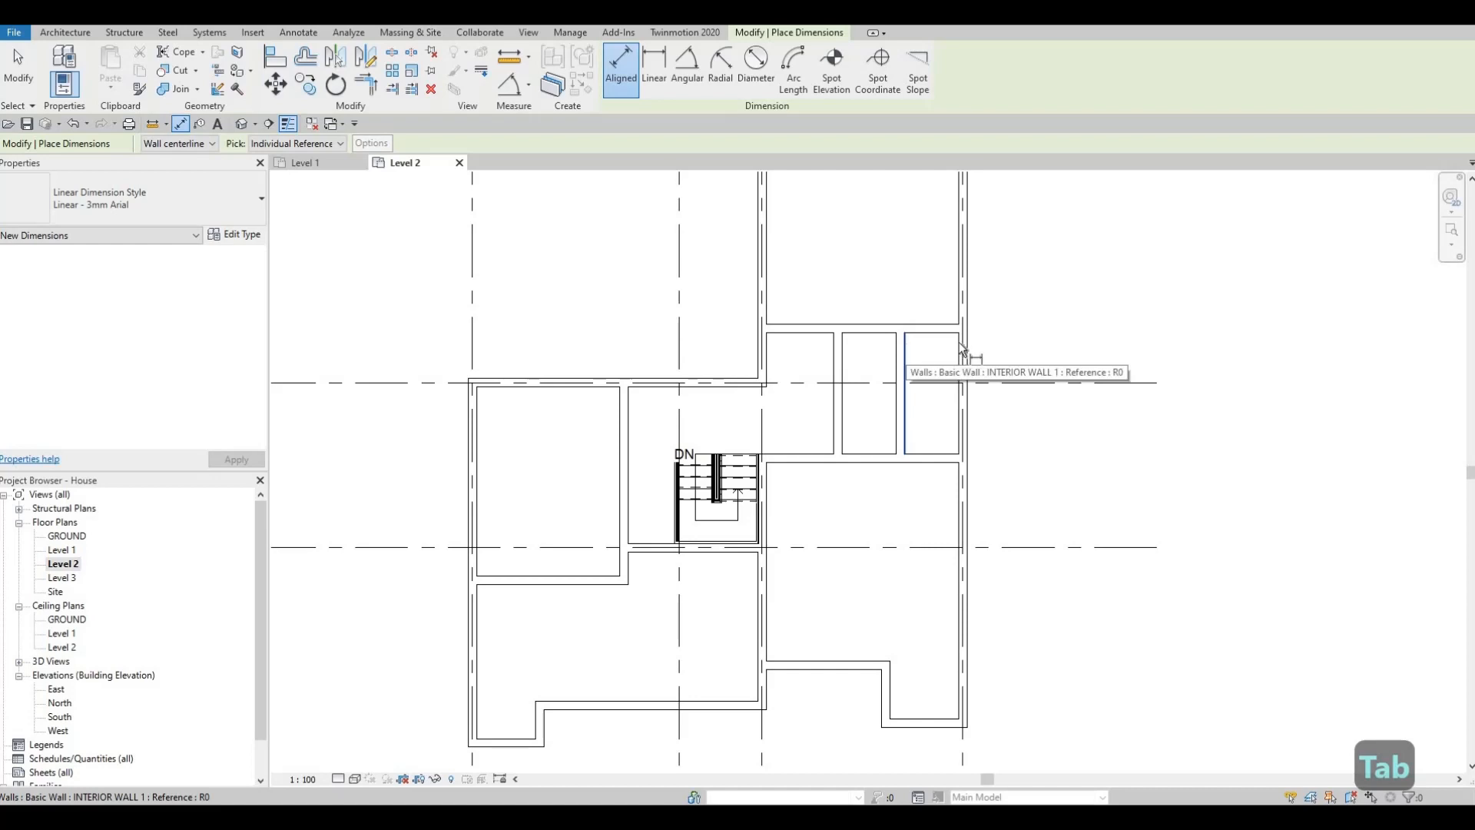
left_click(908, 345)
key("Tab")
key("Tab")
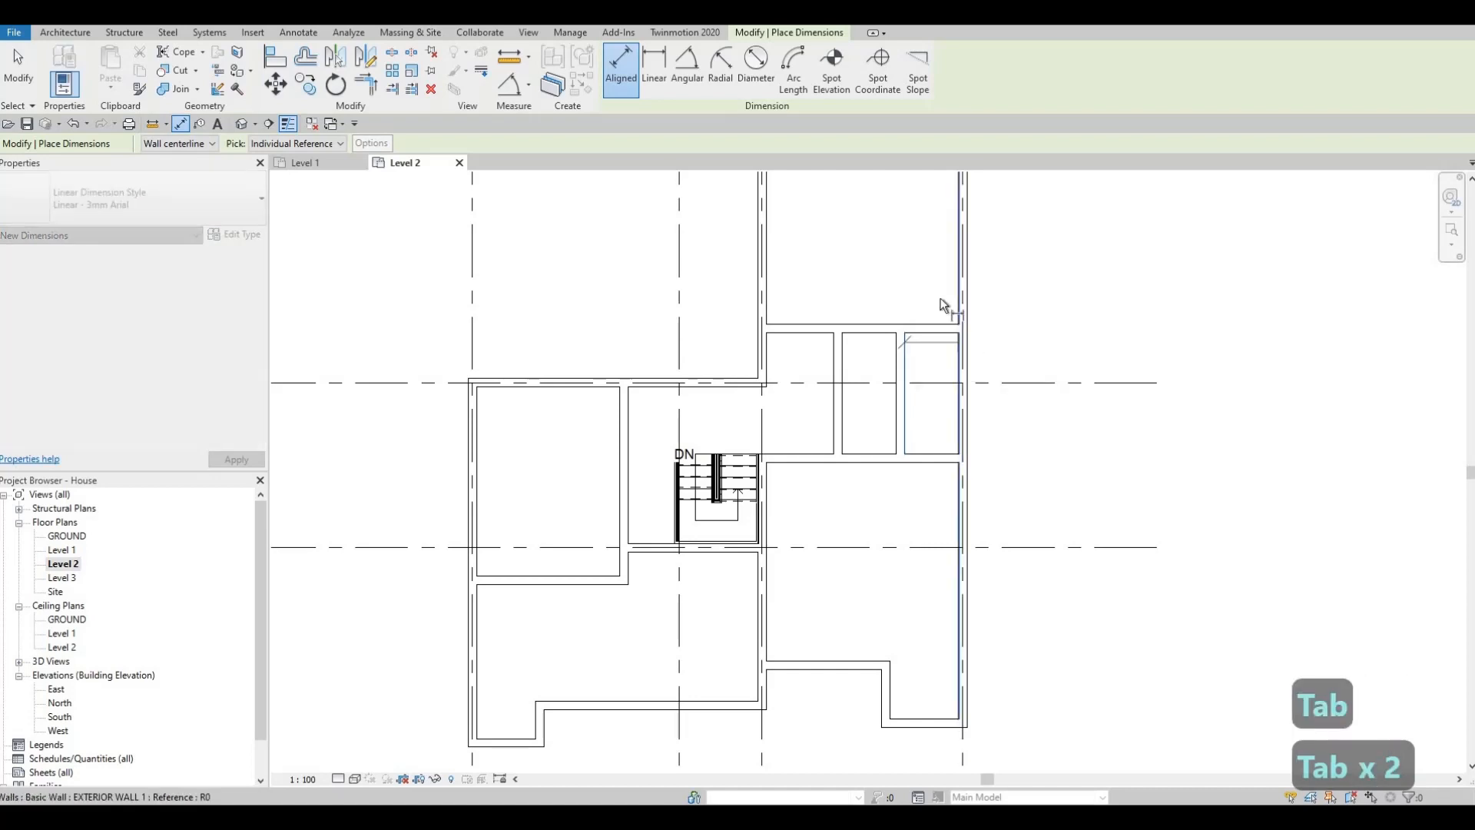
left_click(945, 303)
key("Escape")
key("Escape")
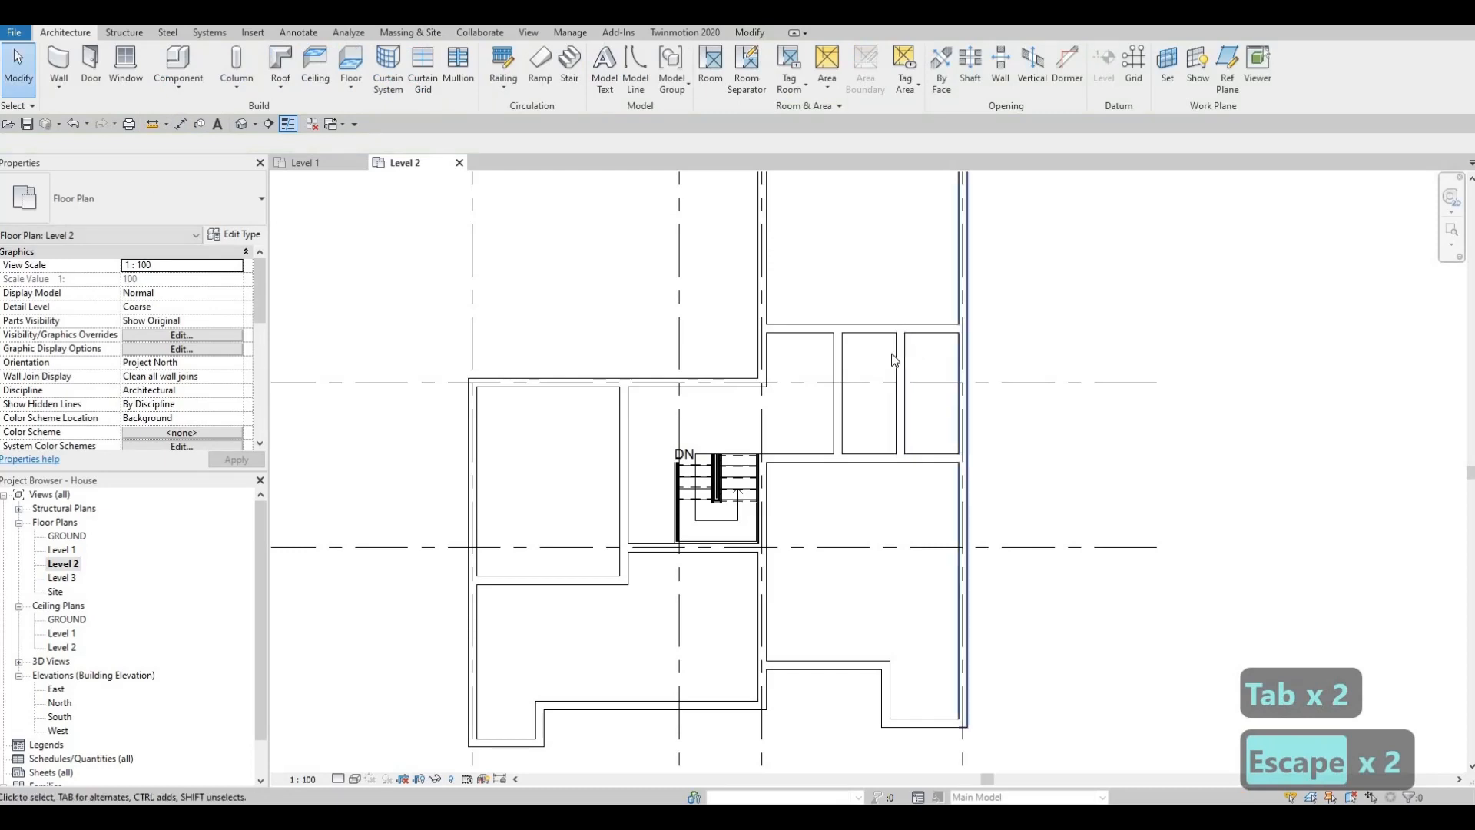
- Set the right-hand vertical interior wall's distance from the exterior wall on grid line 4 to 1700 mm
left_click(925, 478)
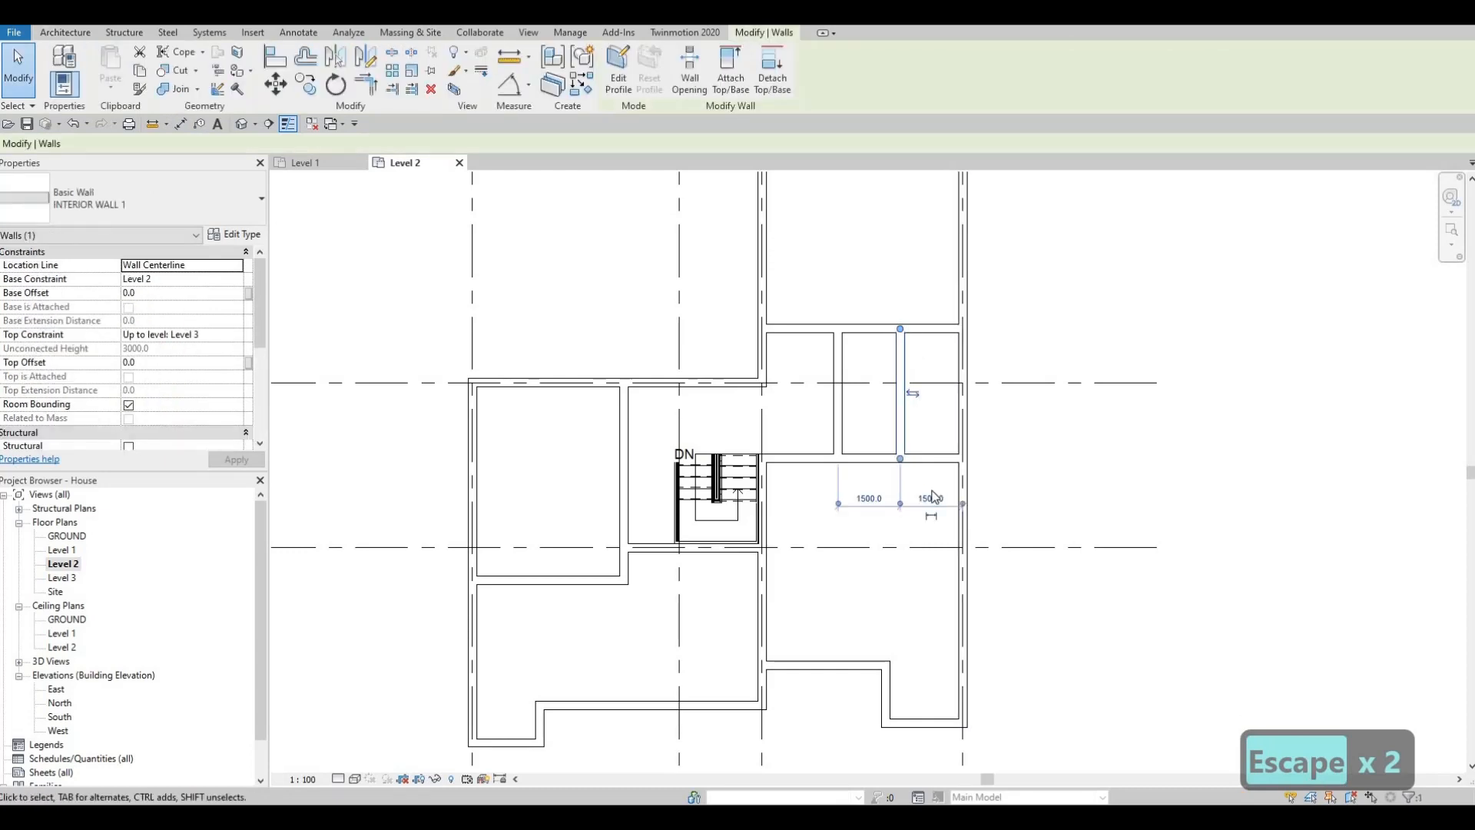
left_click(930, 498)
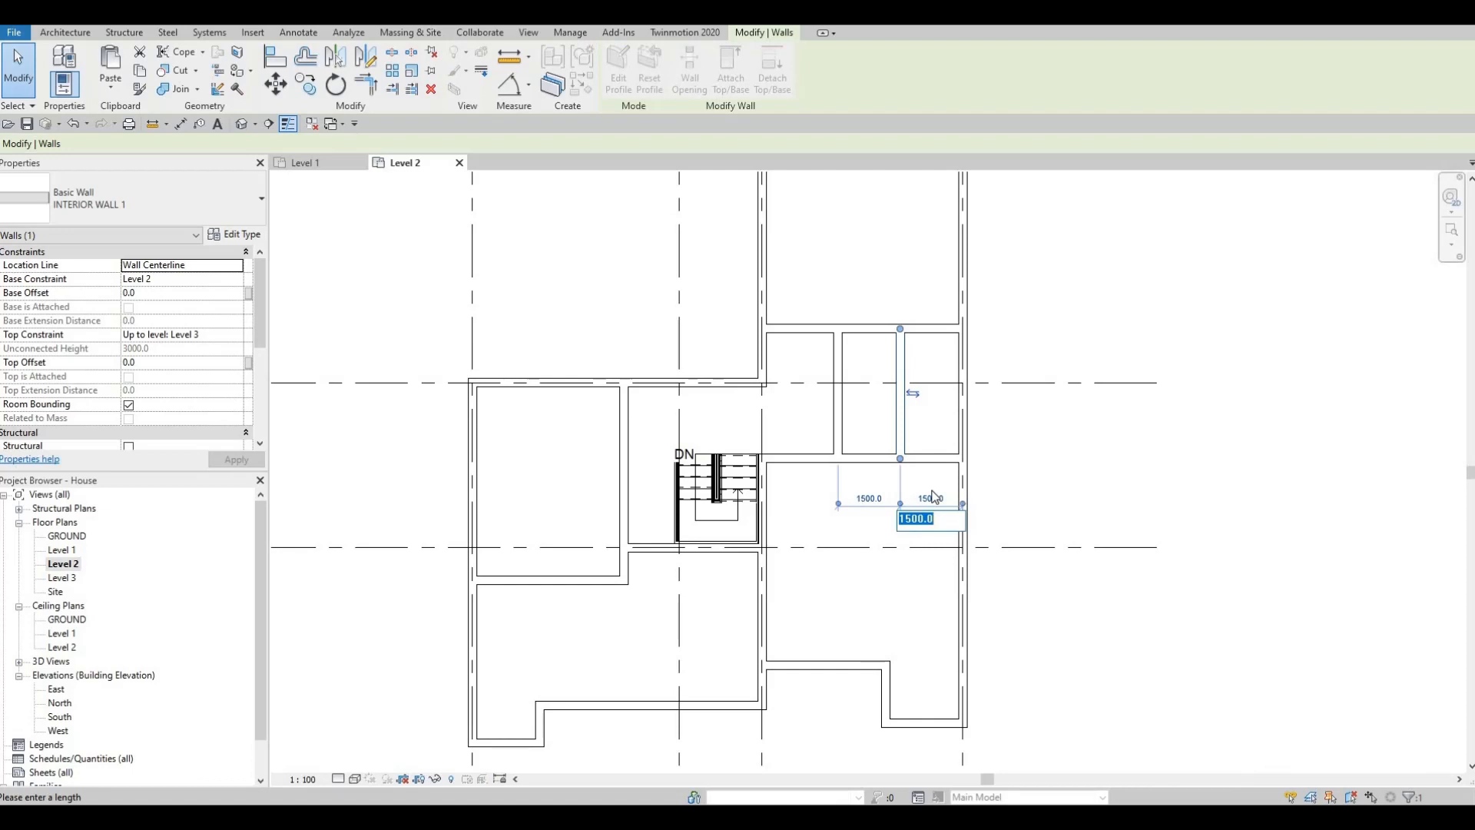
type("1700")
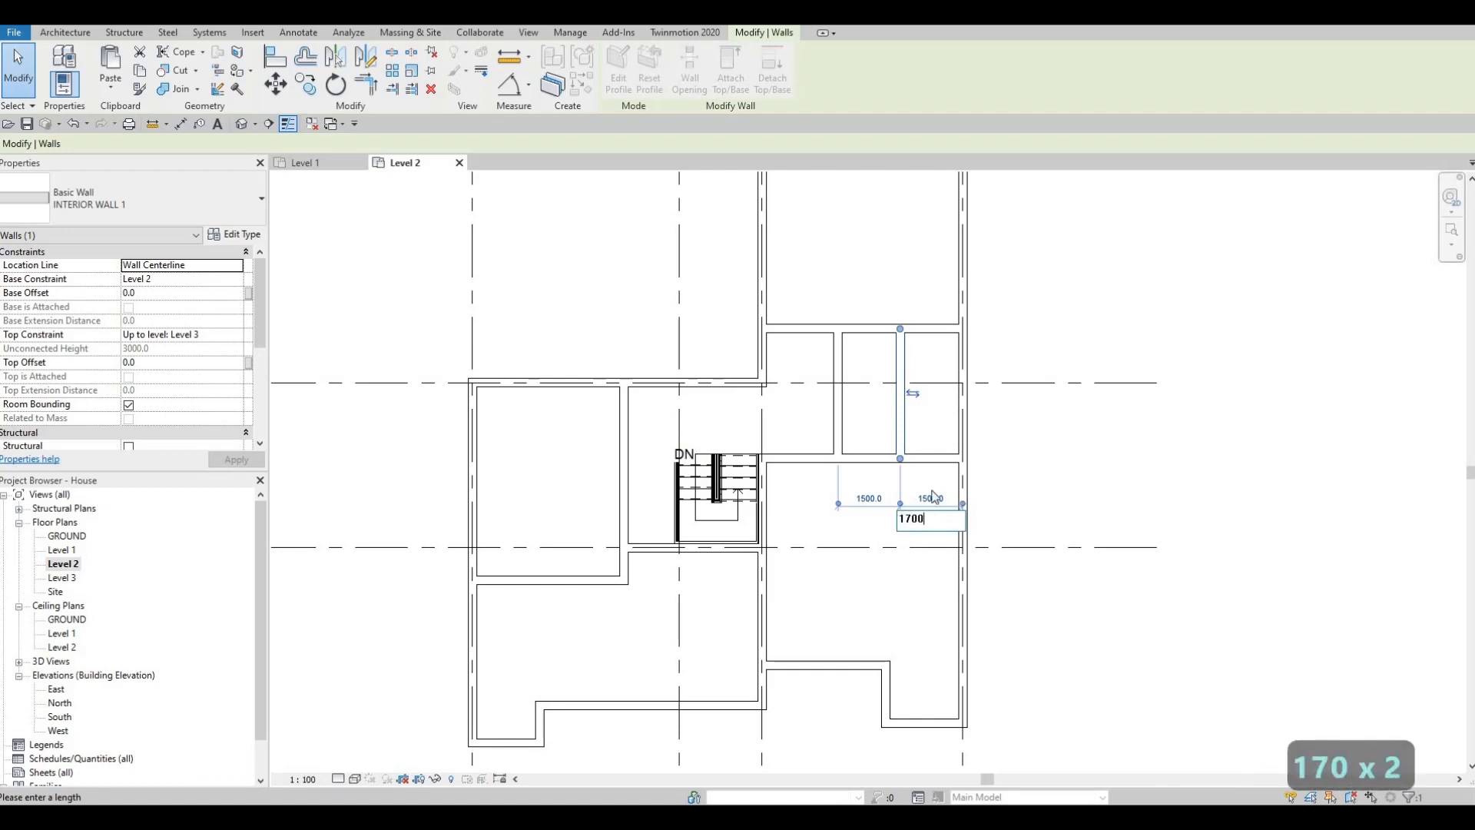
key("Return")
key("Escape")
key("Escape")
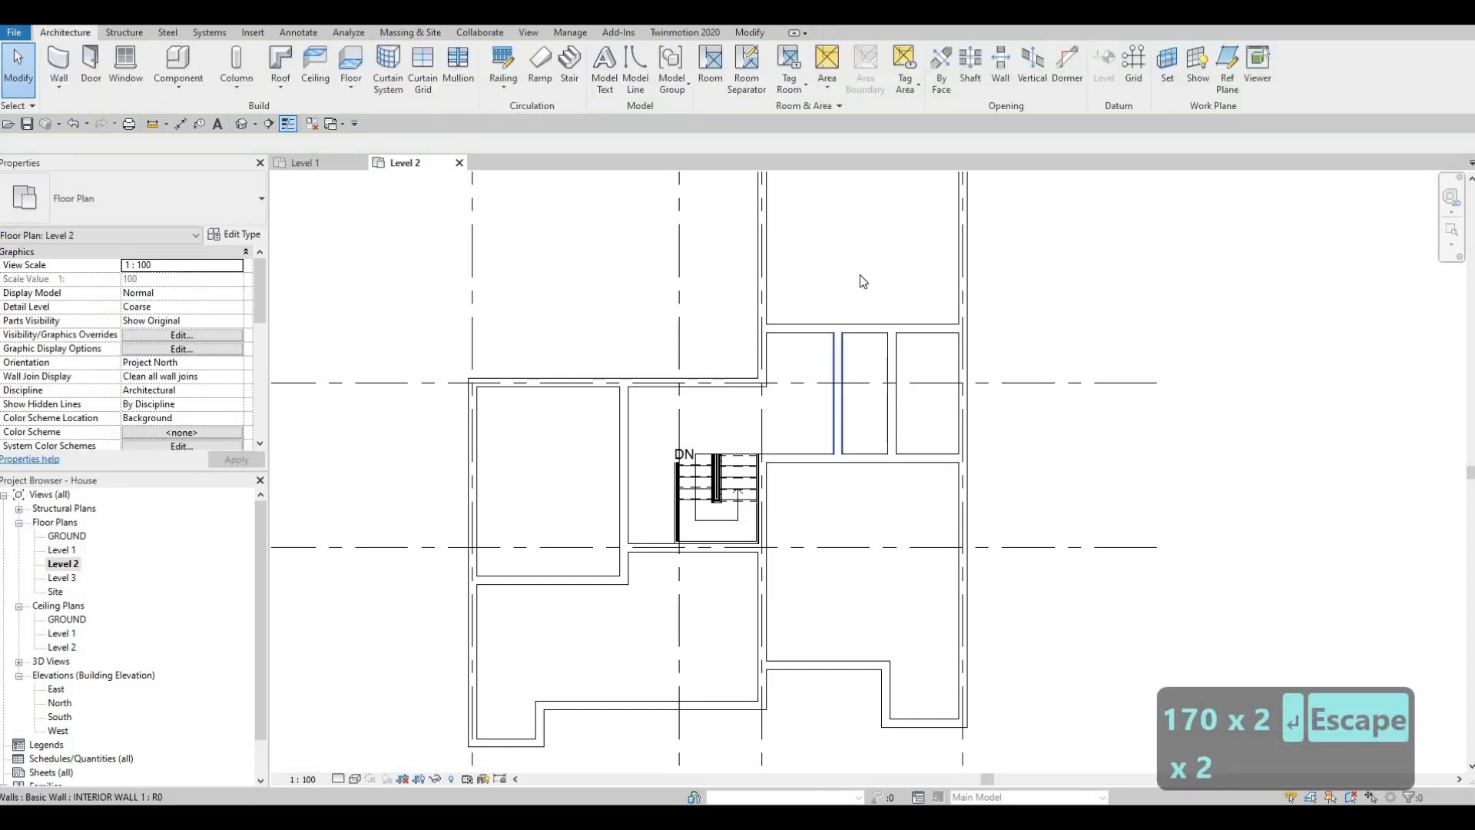
- Set the distance between the two vertical interior walls to 1700 mm by moving the left-hand one
left_click(838, 361)
left_click(851, 269)
type("1700")
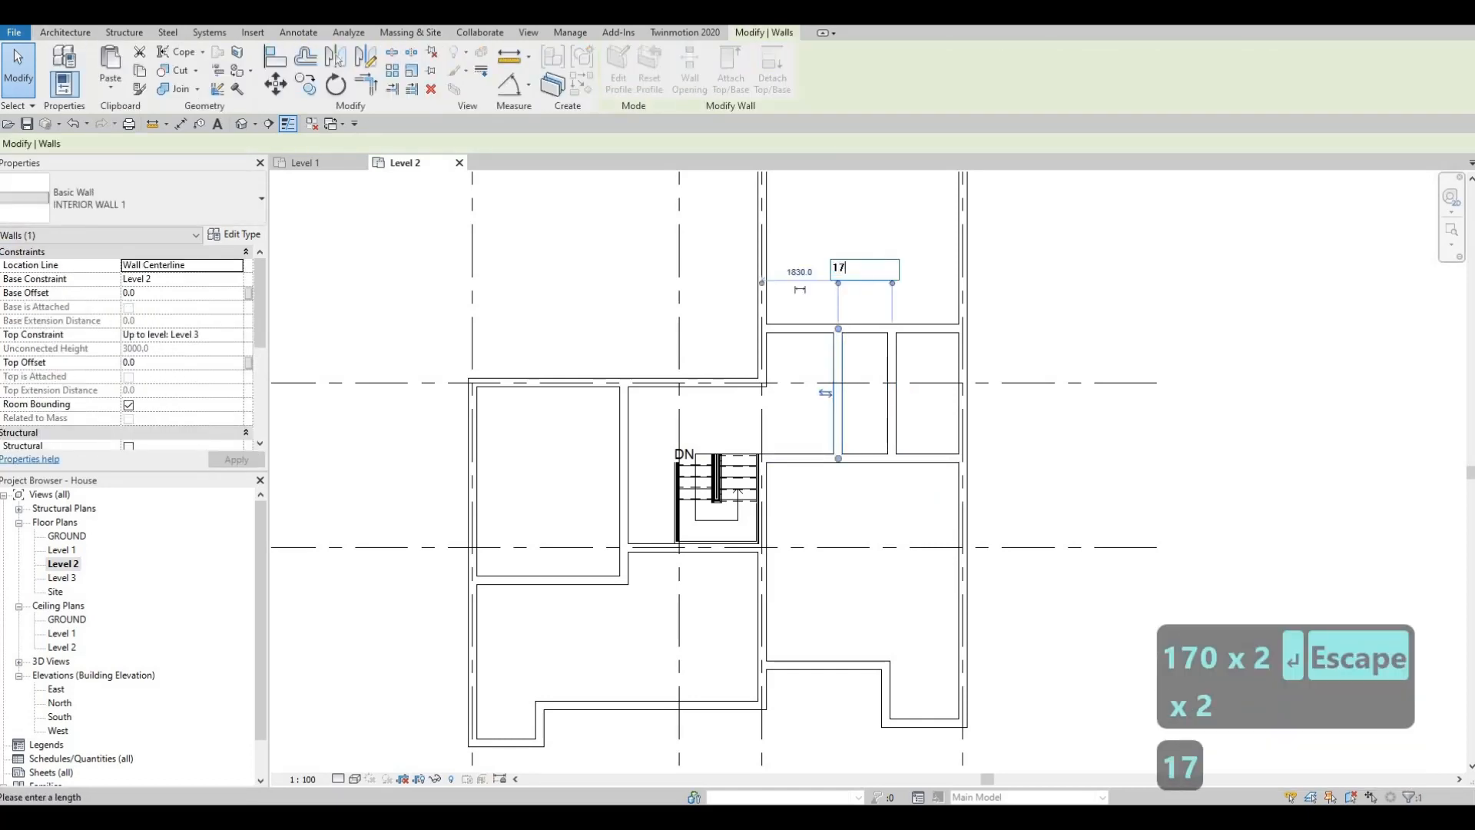
key("Return")
key("Escape")
key("Escape")
key("Escape")
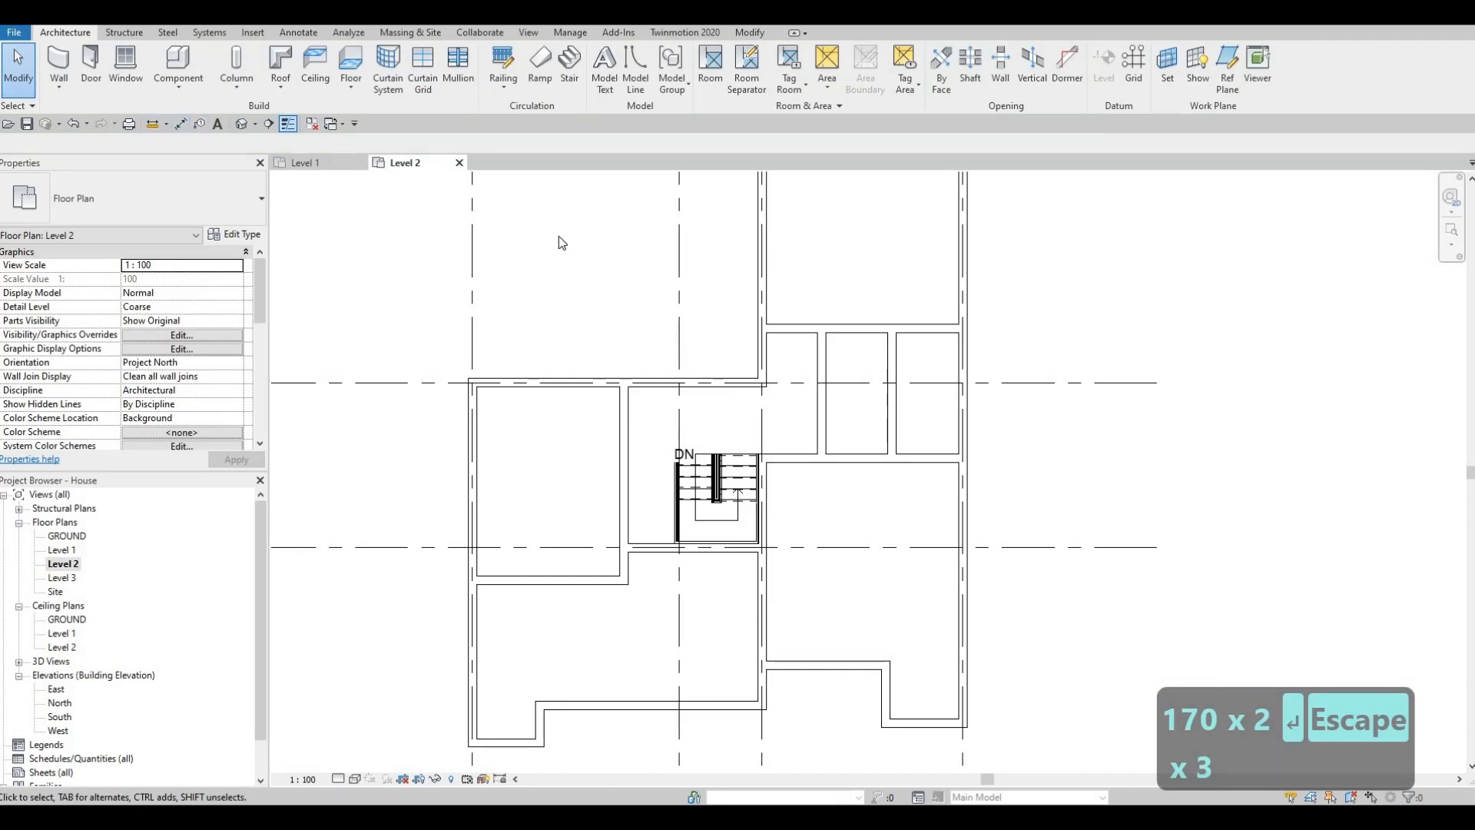
- Measure the clear widths of the two rooms beside the right-hand vertical interior wall, from wall face to wall face
left_click(217, 123)
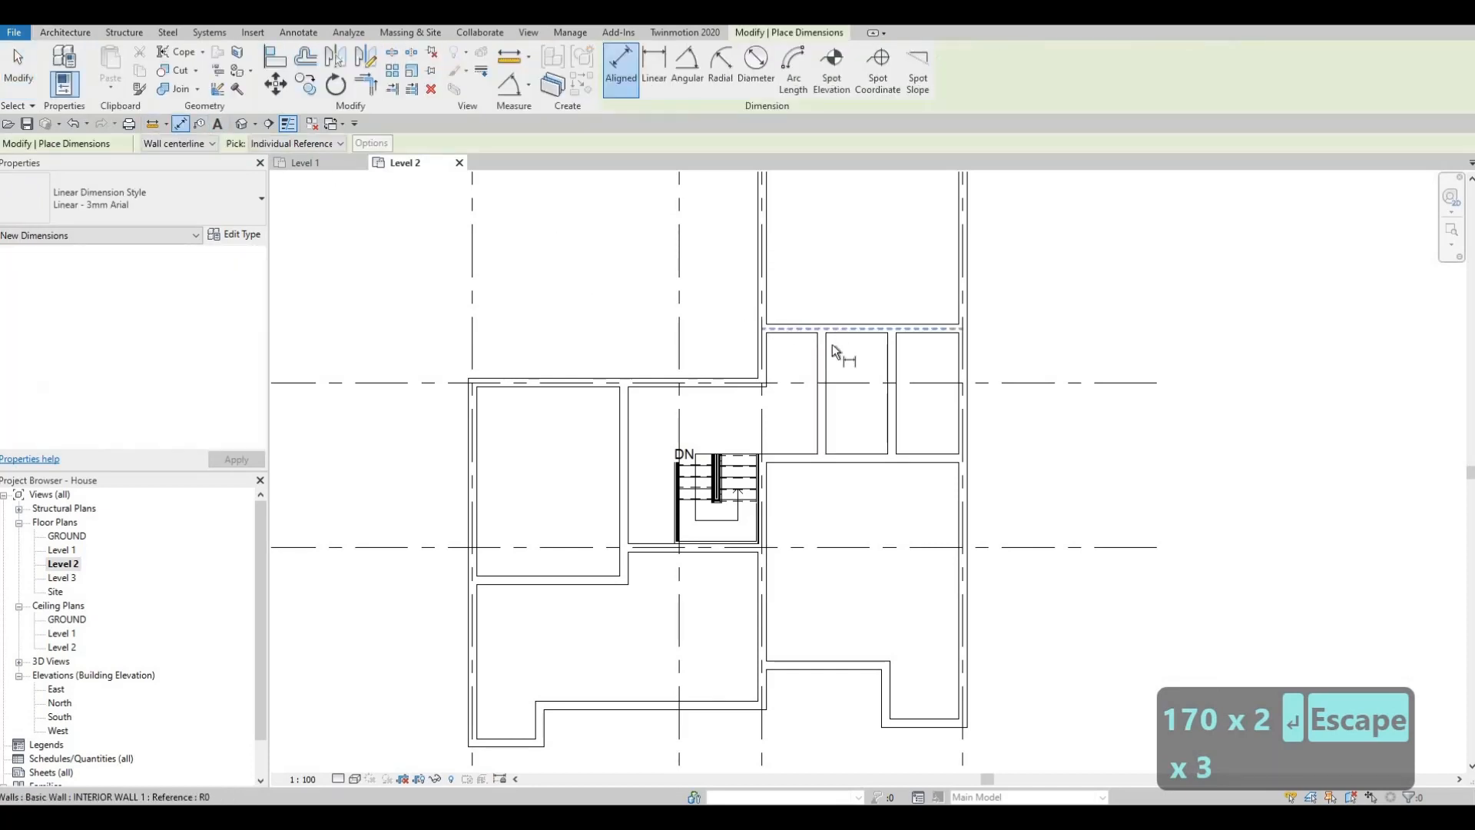
key("Tab")
left_click(884, 350)
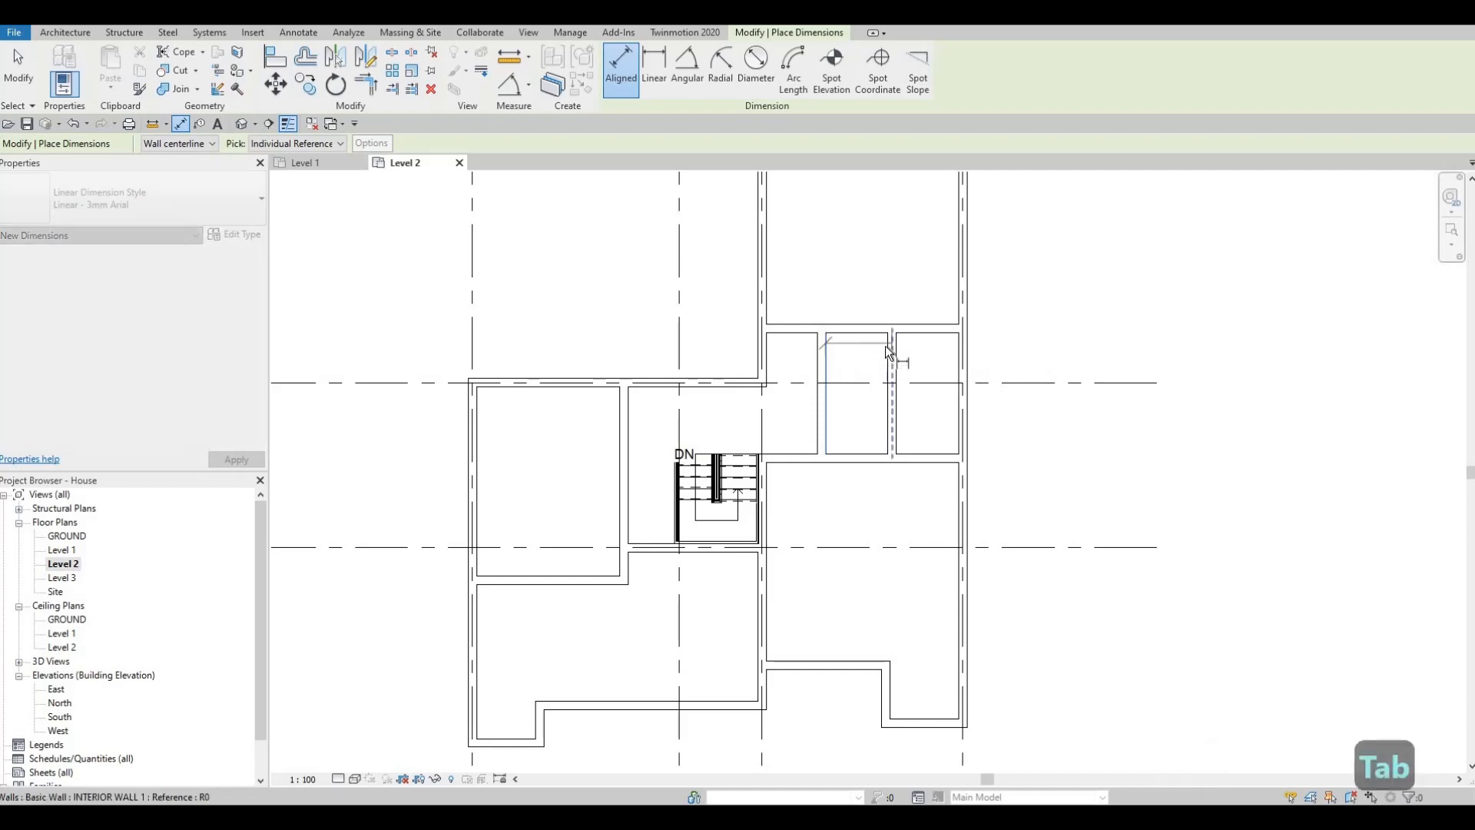
key("Tab")
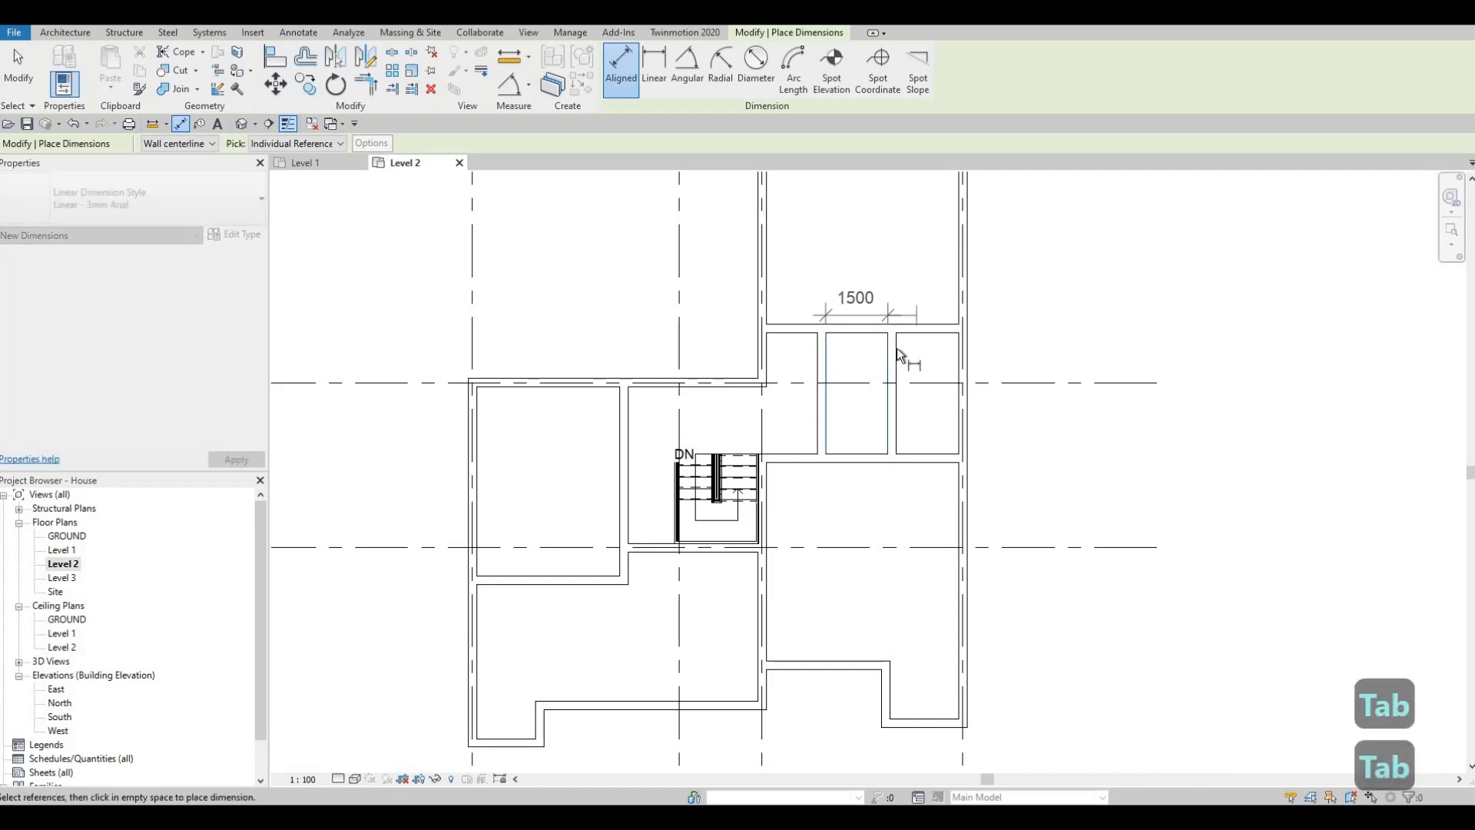
key("Escape")
left_click(964, 359)
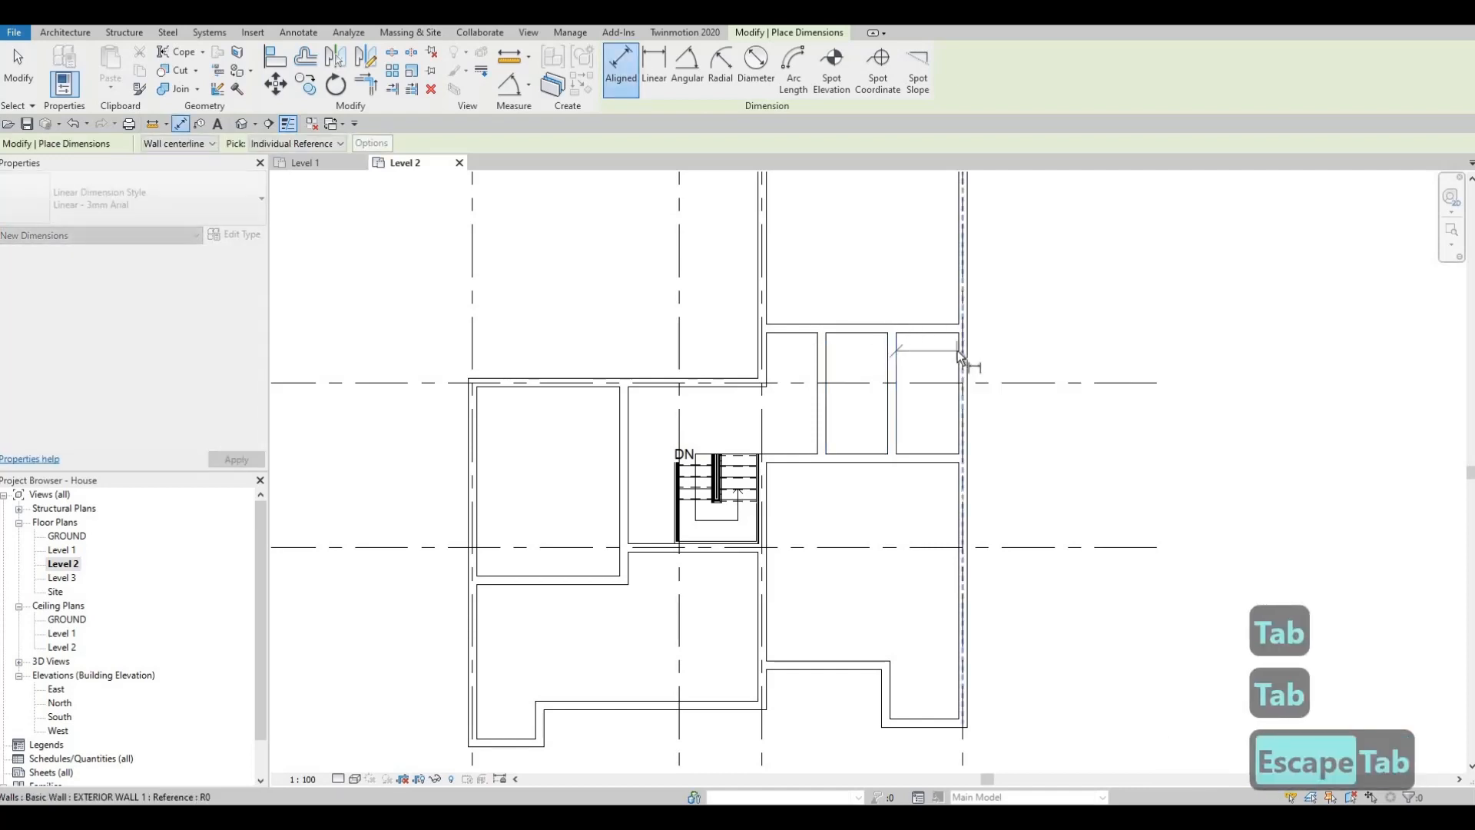
key("Tab")
key("Escape")
key("Escape")
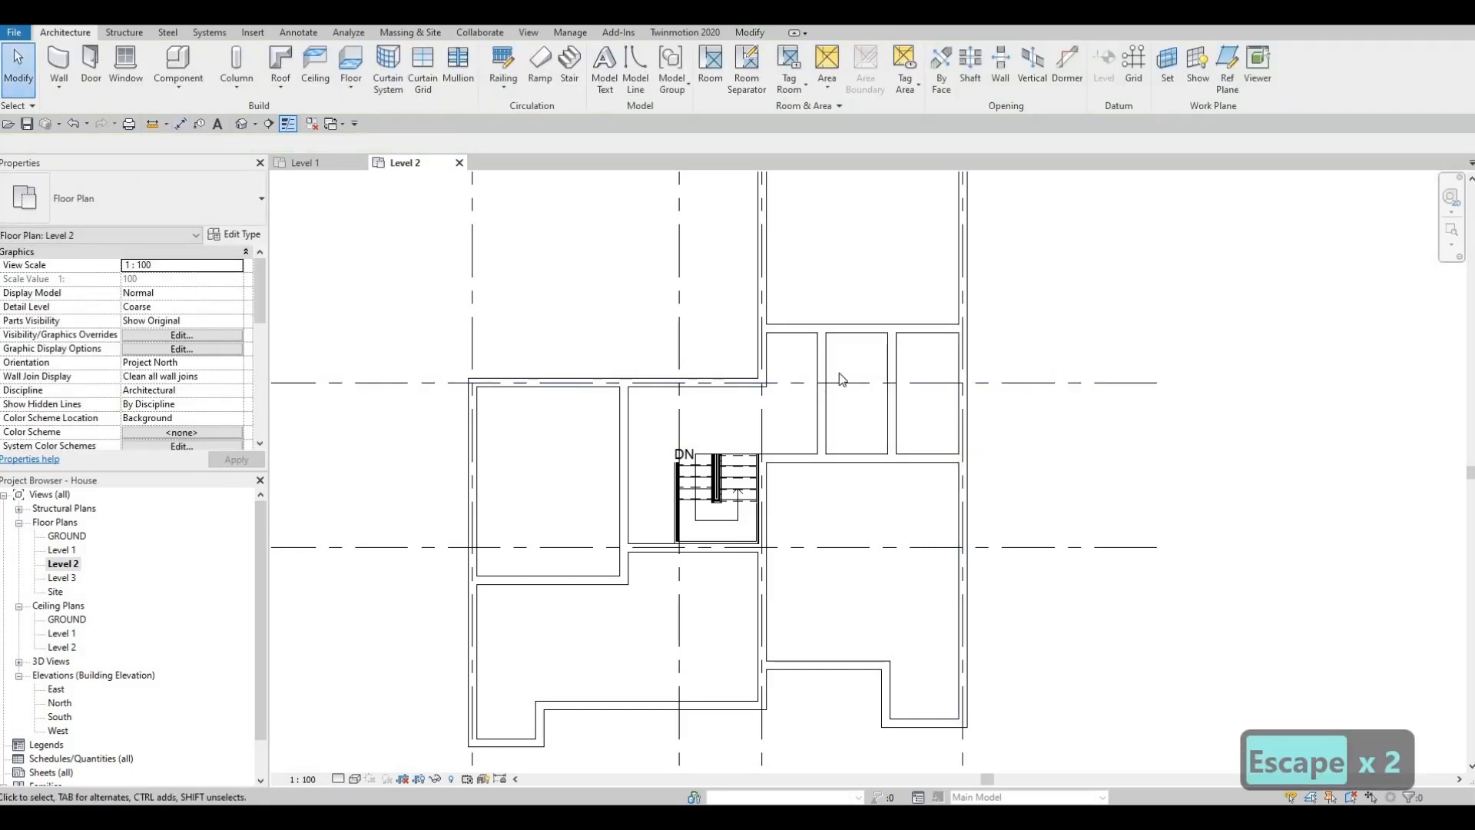
- Draw a vertical INTERIOR WALL 1 about 2920 mm long from the horizontal interior wall below grid line C down to the exterior wall
scroll(829, 399, "down", 2)
middle_click_drag(859, 436, 872, 427)
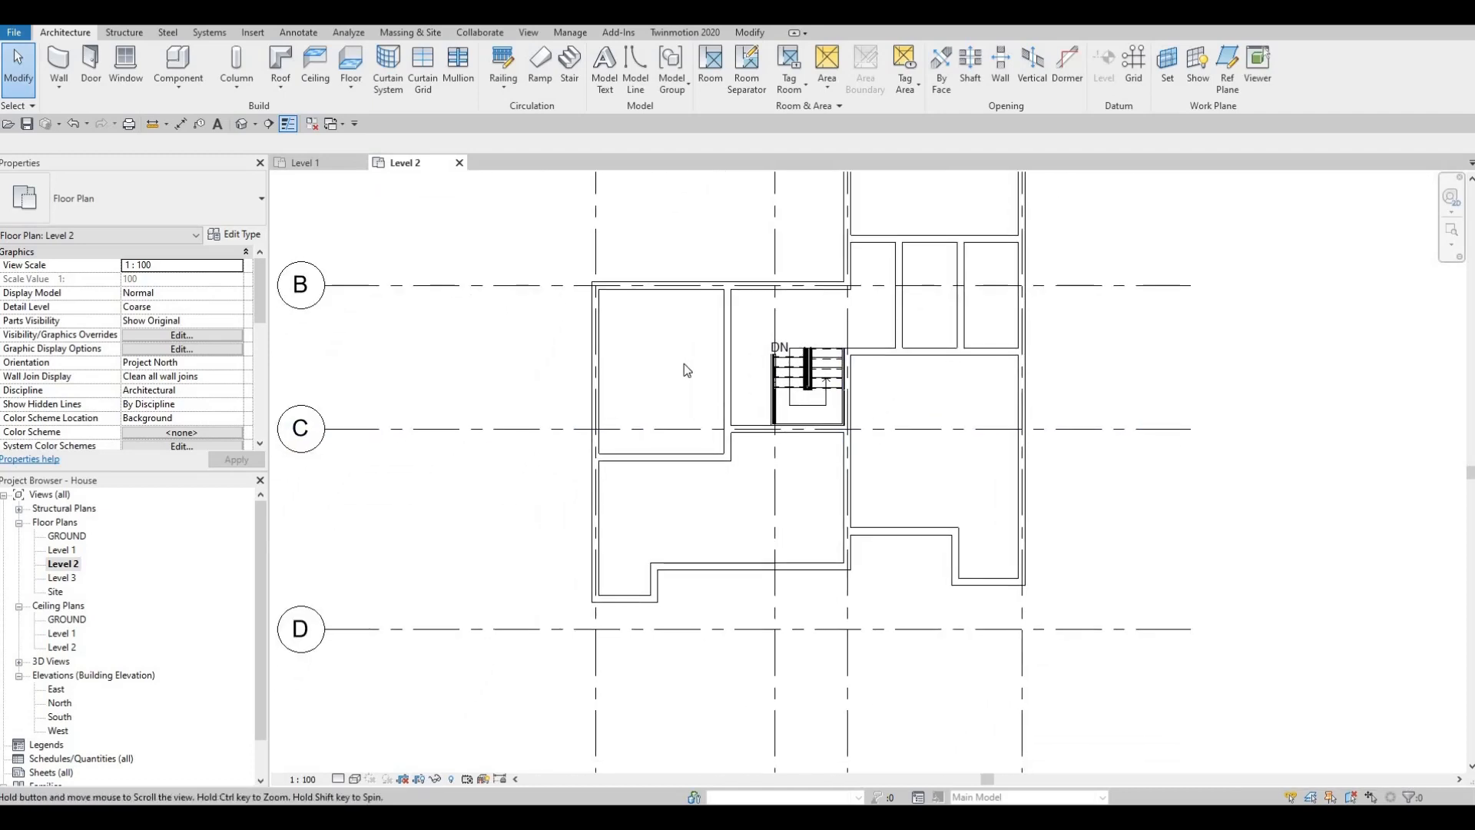
left_click(898, 313)
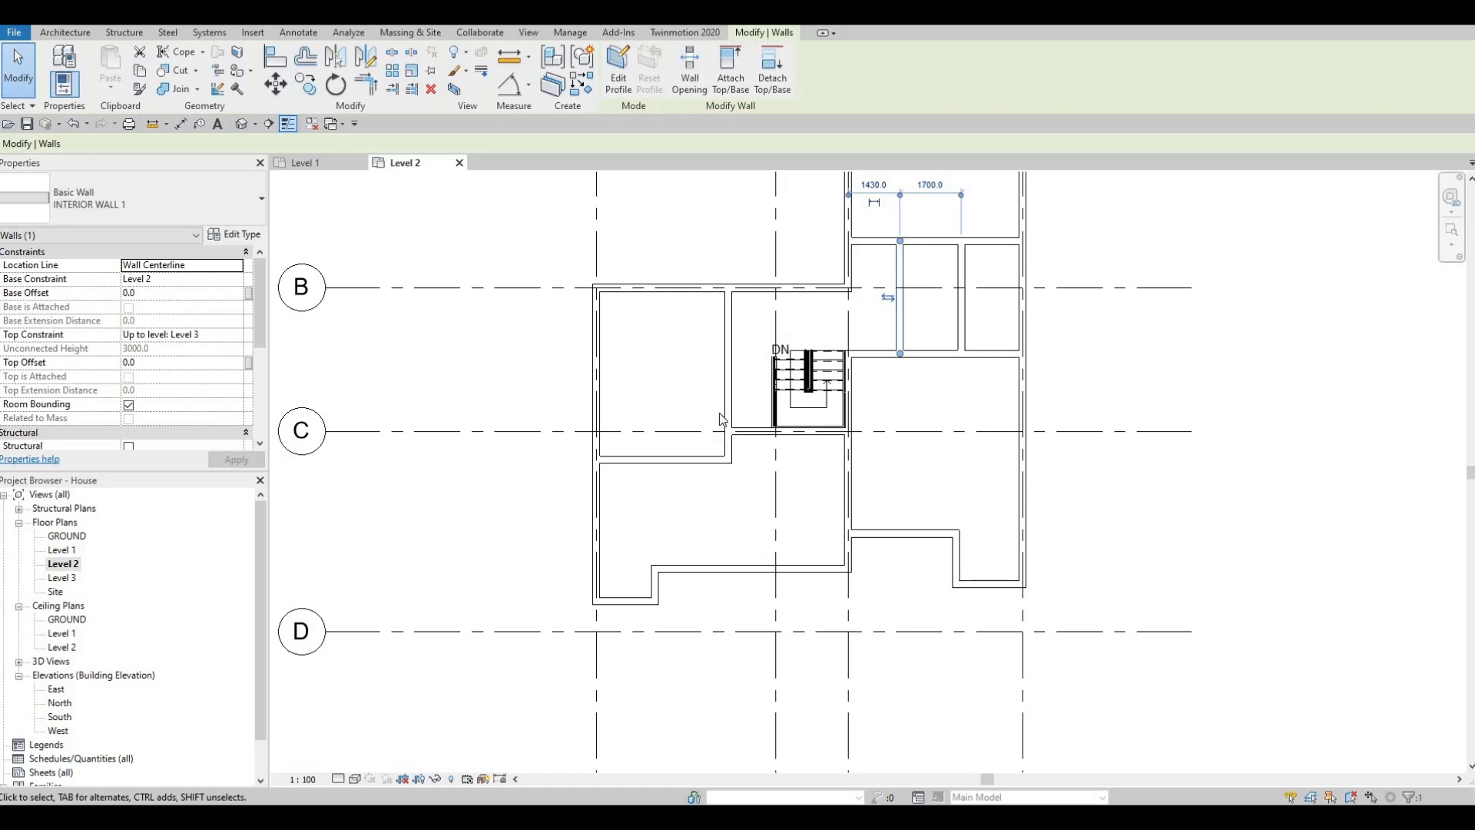
left_click(732, 384)
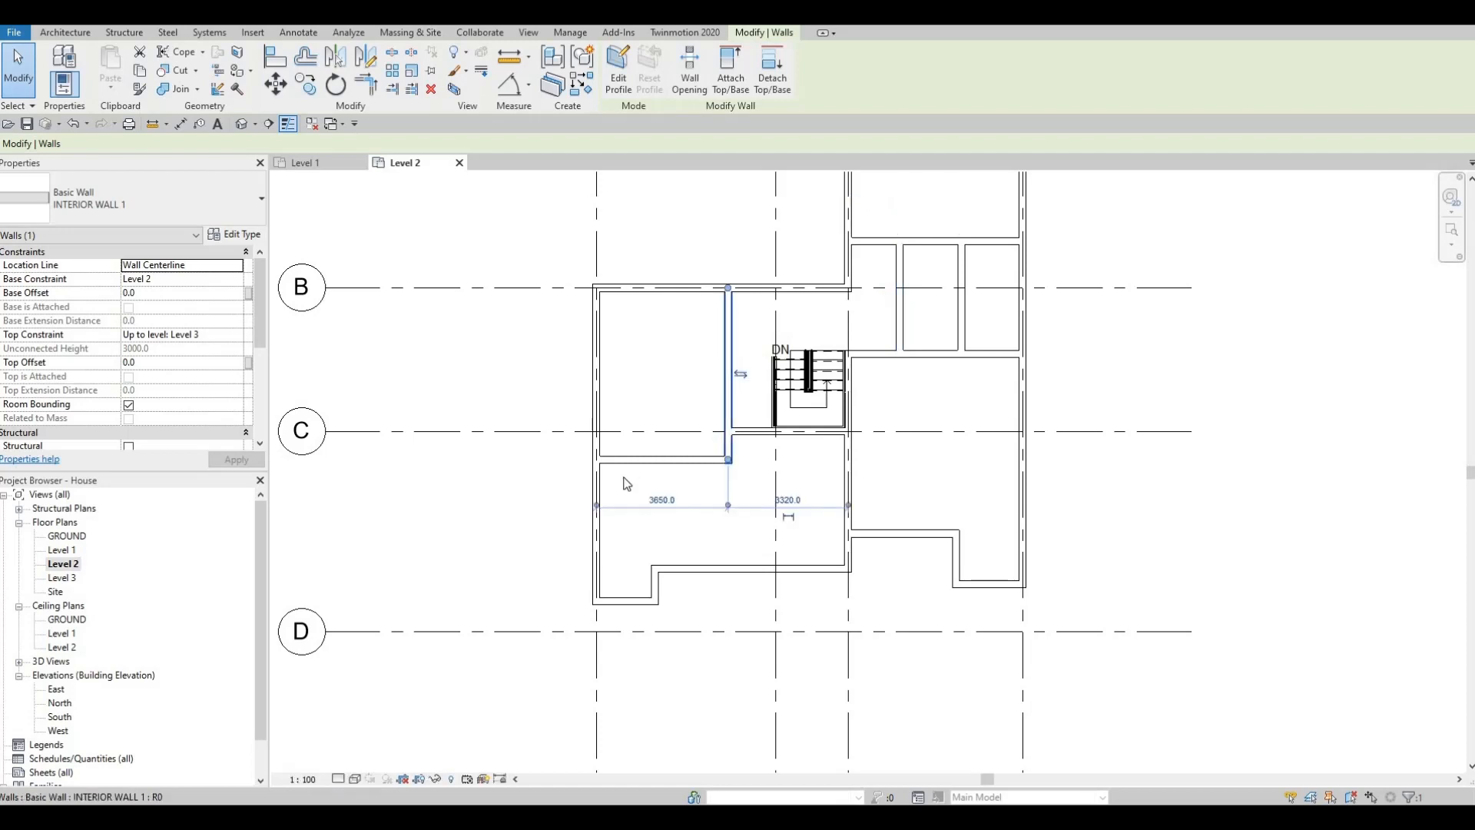
key("c")
key("s")
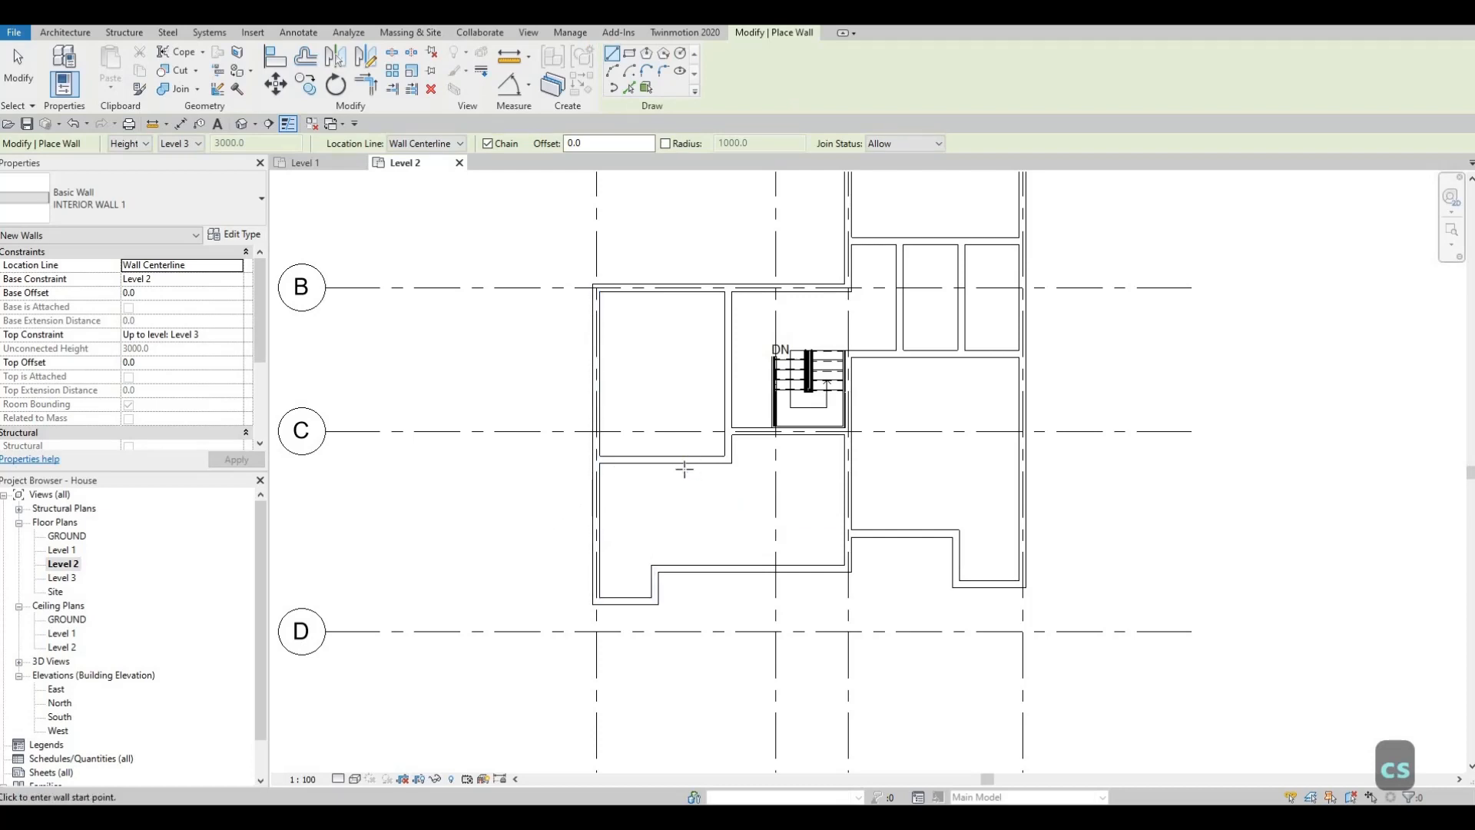
left_click(684, 461)
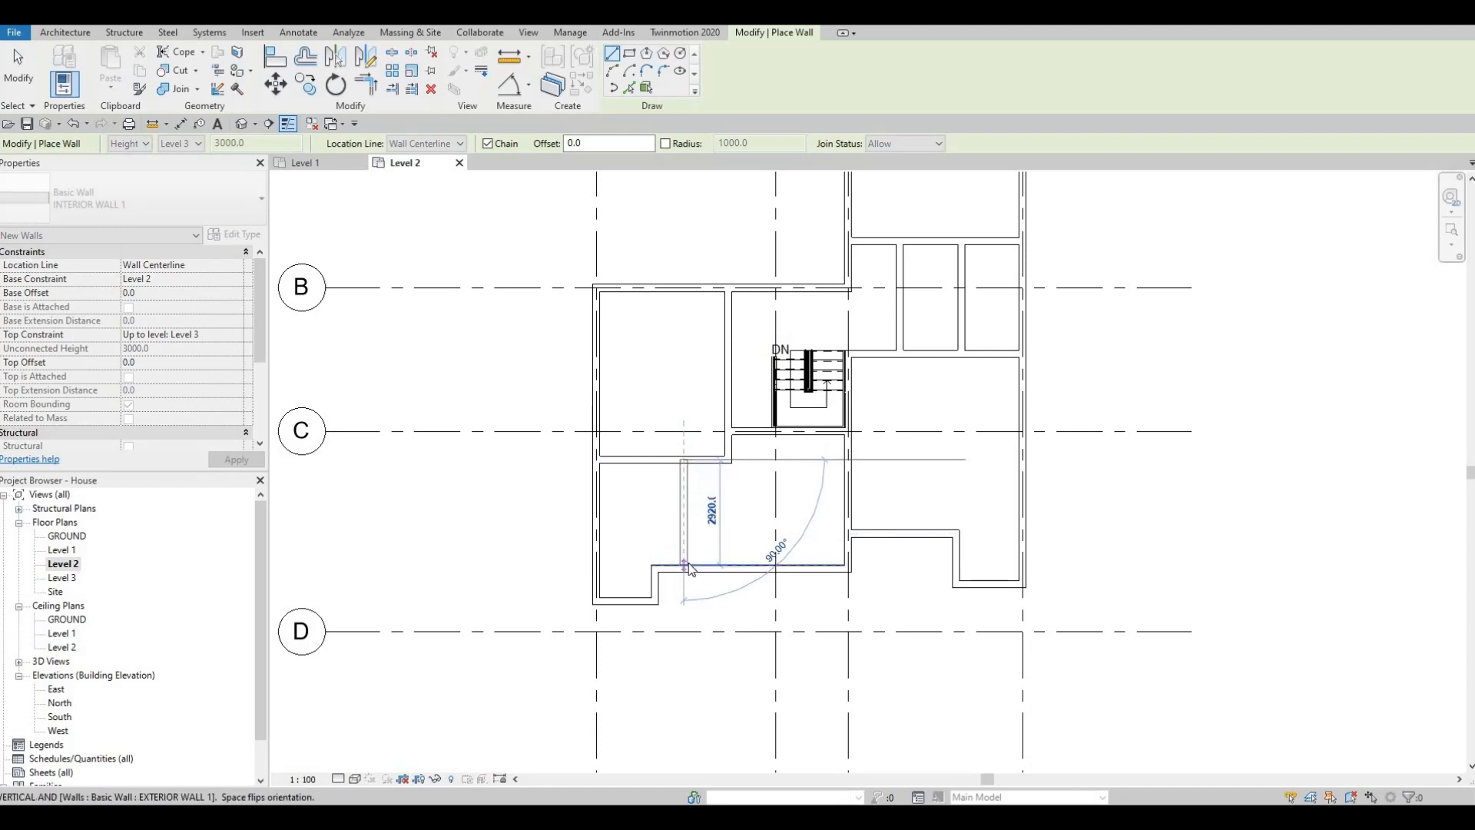
left_click(687, 530)
key("Escape")
key("Escape")
key("Escape")
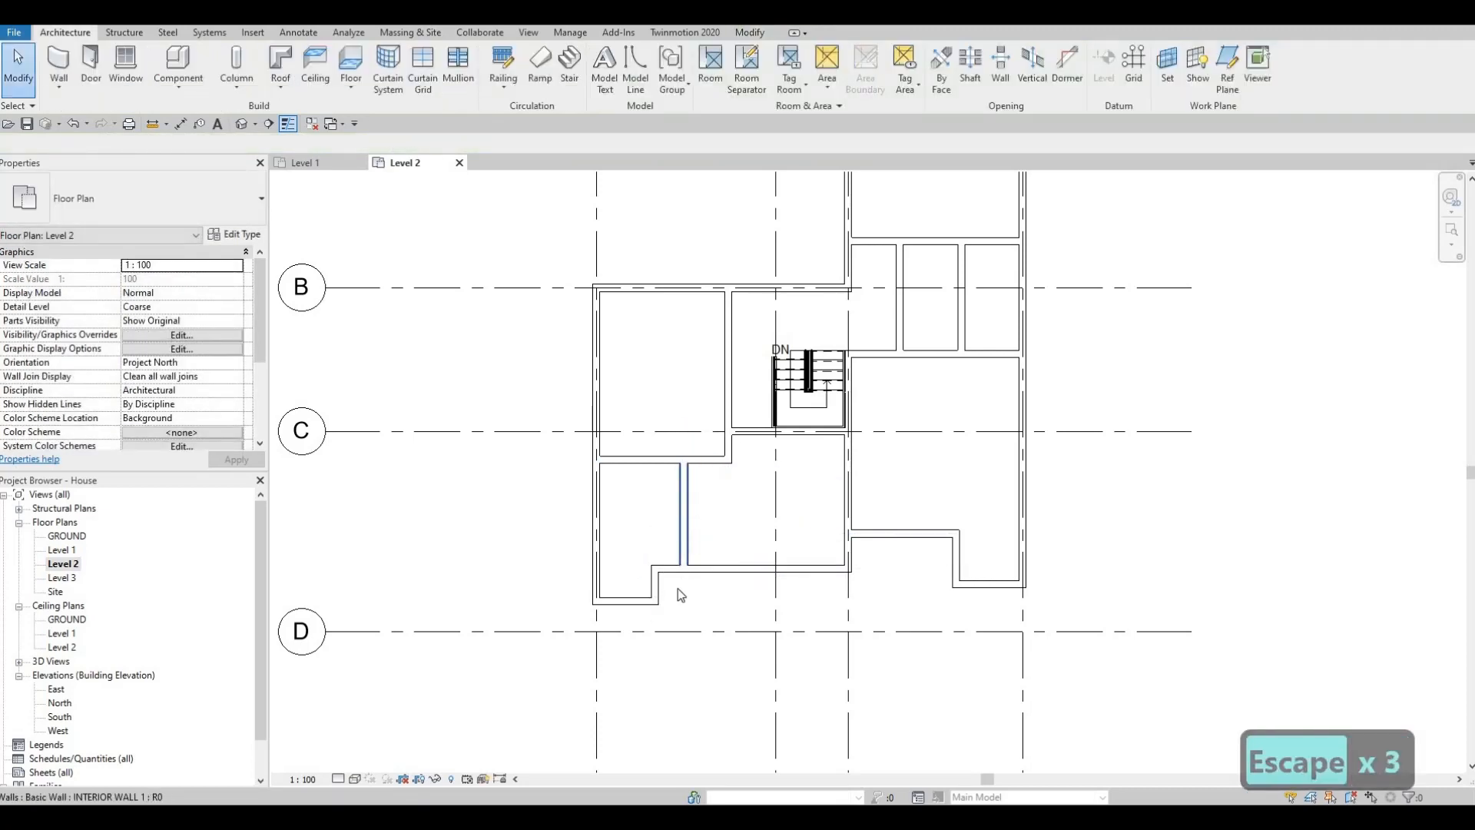
- Reference the new vertical wall's temporary dimension to the leftmost exterior wall and set that distance to 2700 mm
left_click(683, 557)
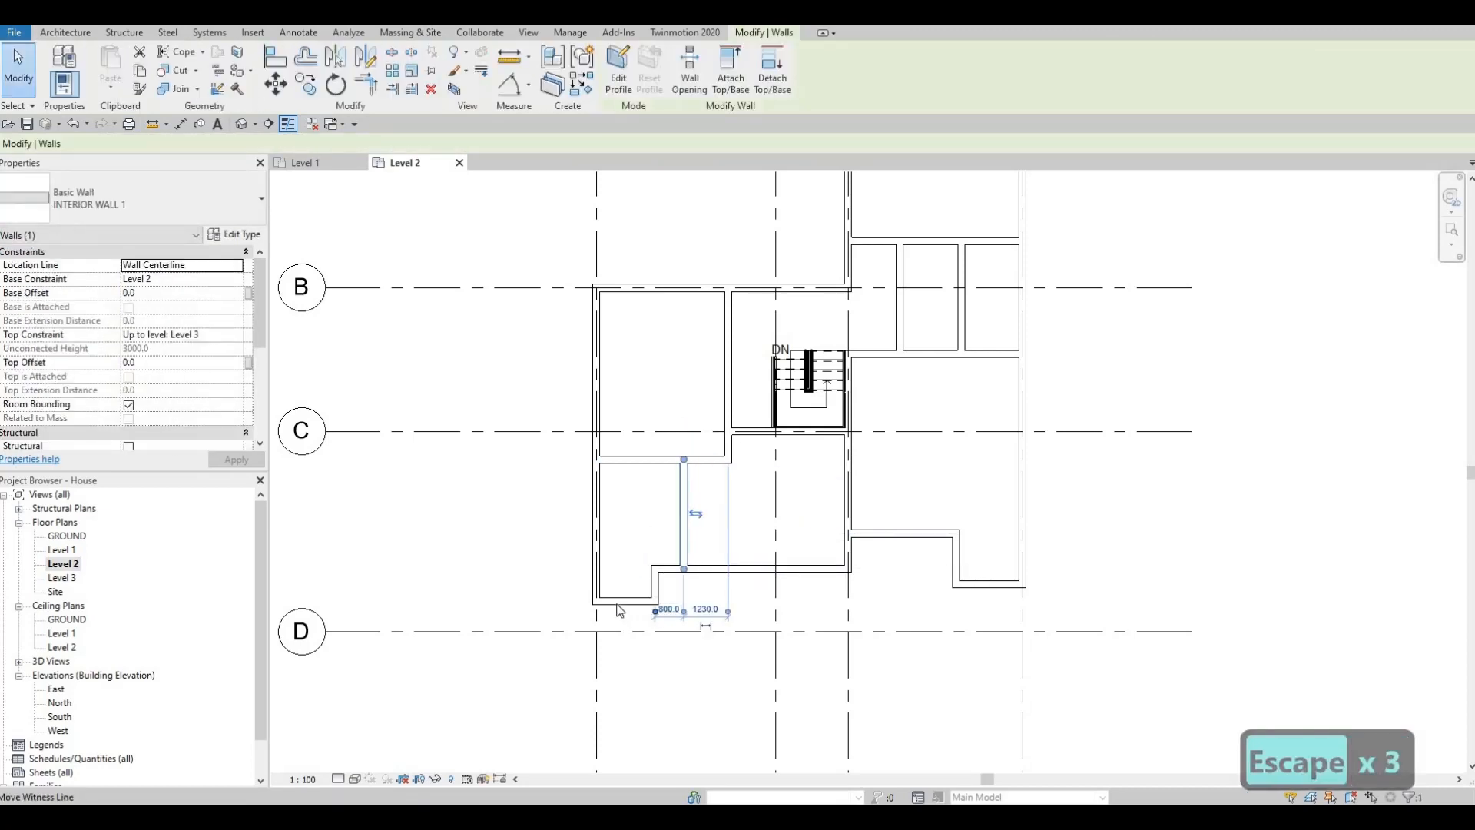
mouse_move(619, 609)
left_mouse_down()
mouse_move(600, 592)
mouse_move(632, 618)
left_mouse_up()
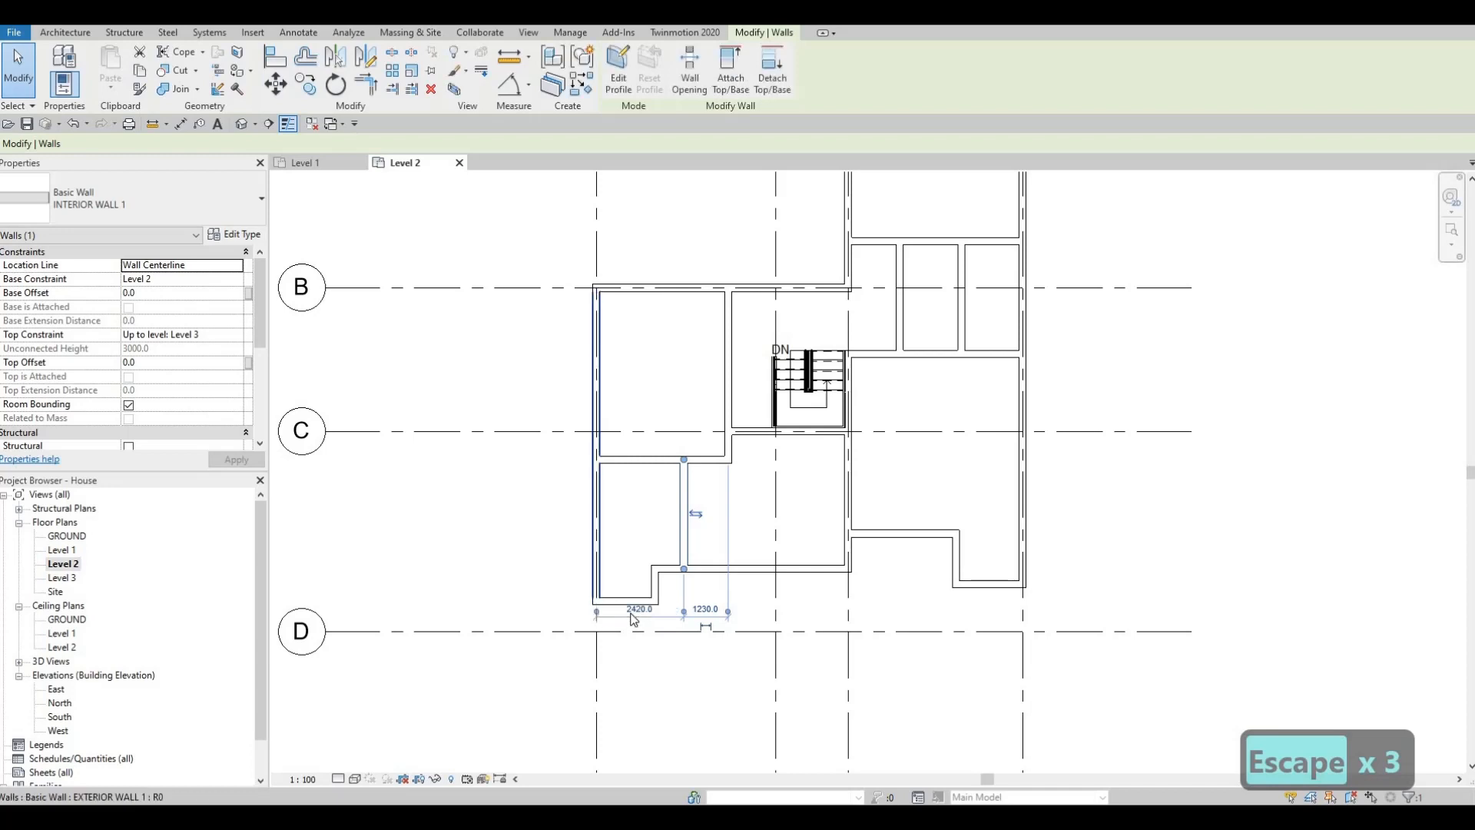
left_click(635, 613)
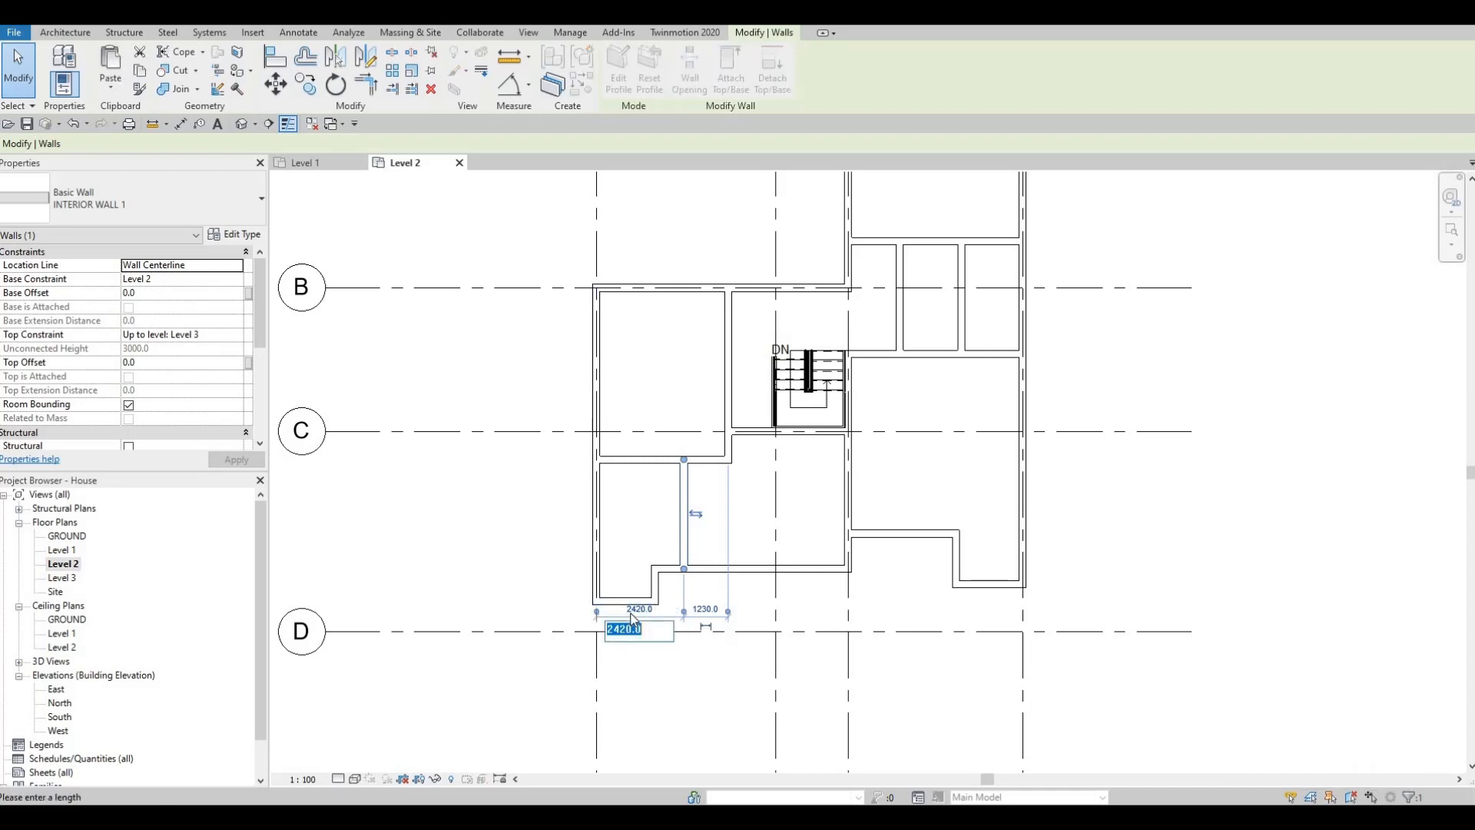
type("2700")
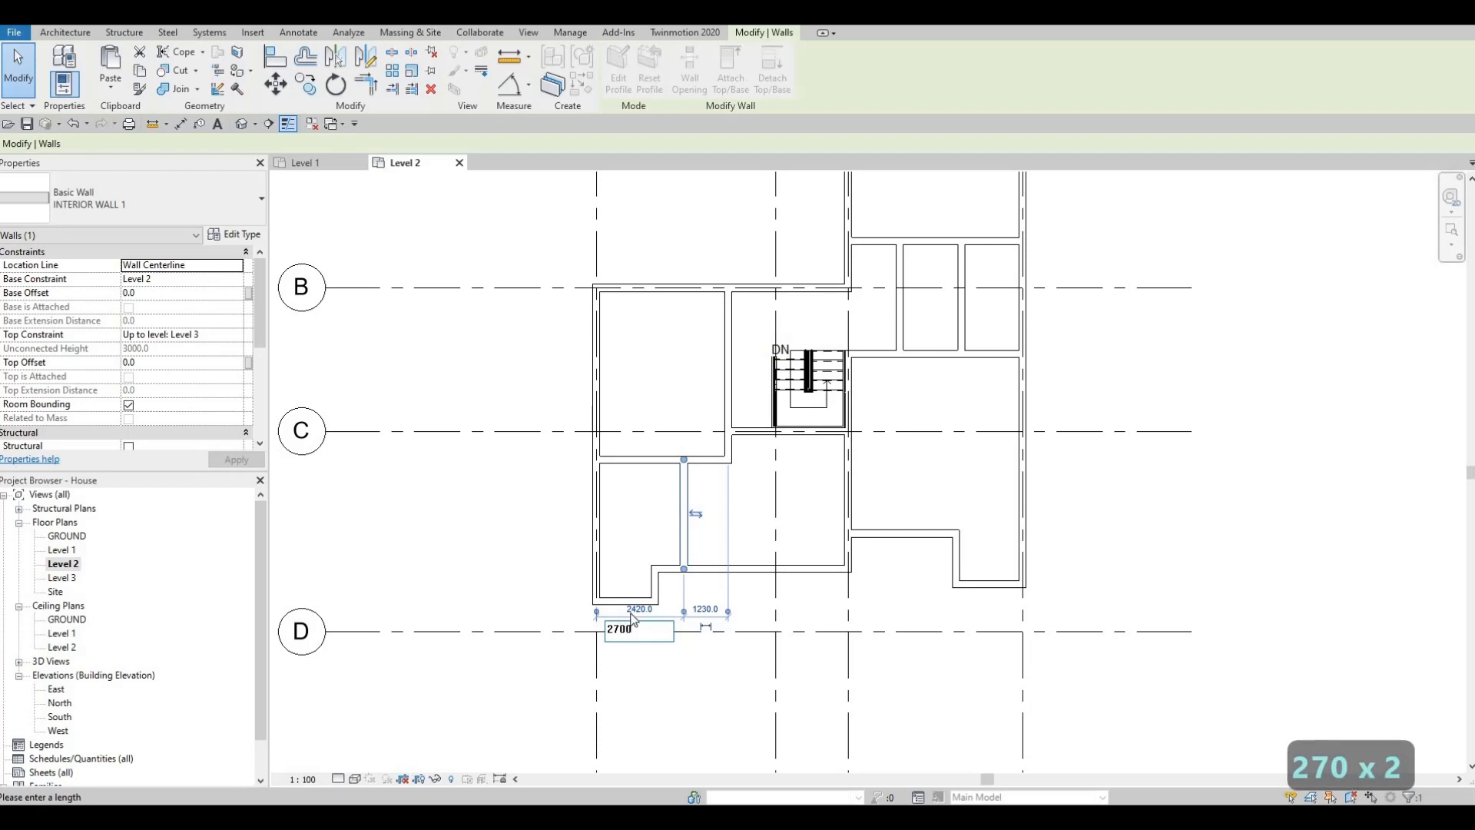
key("Return")
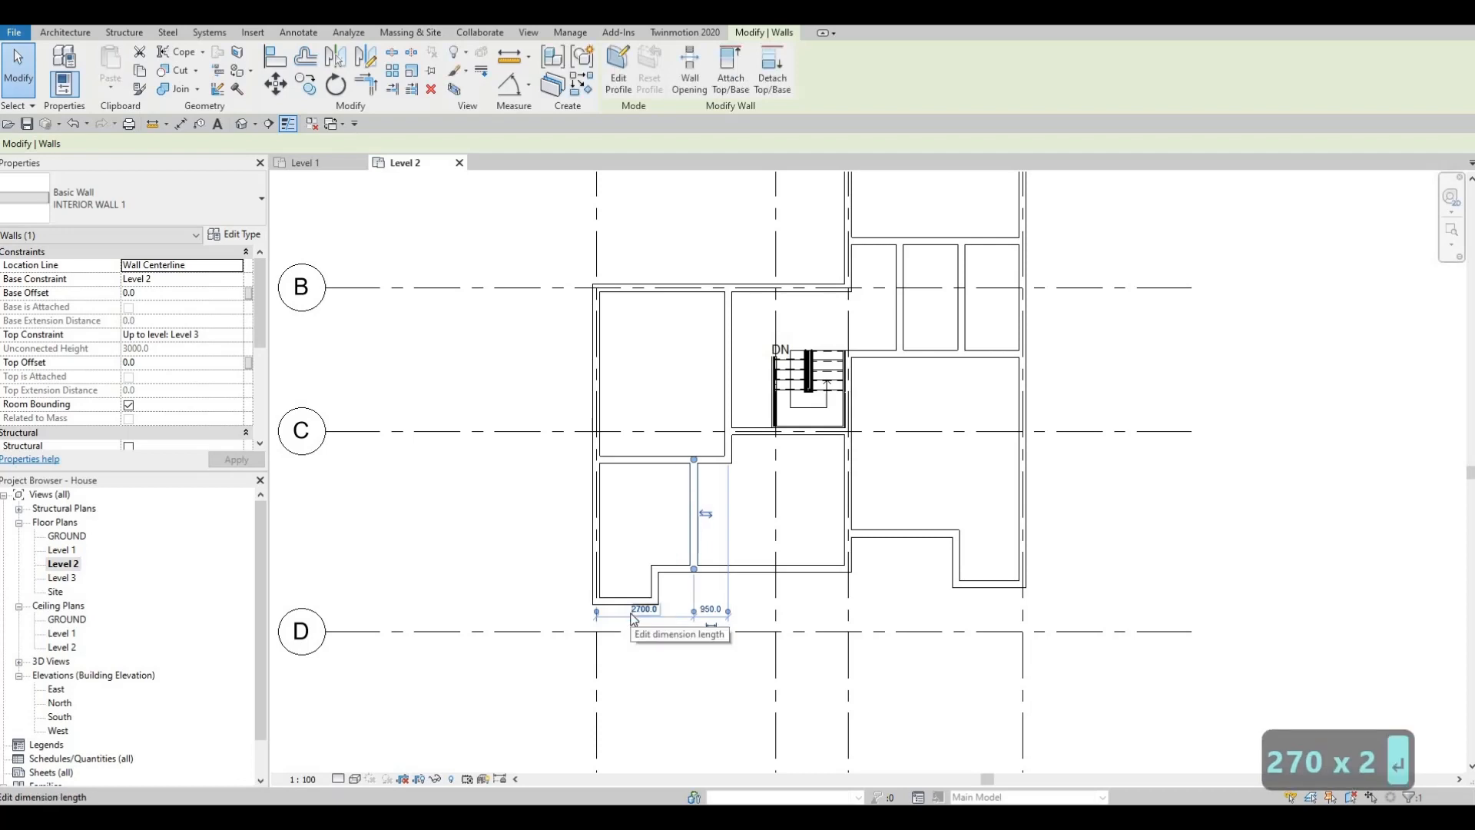
key("Escape")
key("Escape")
key("Escape")
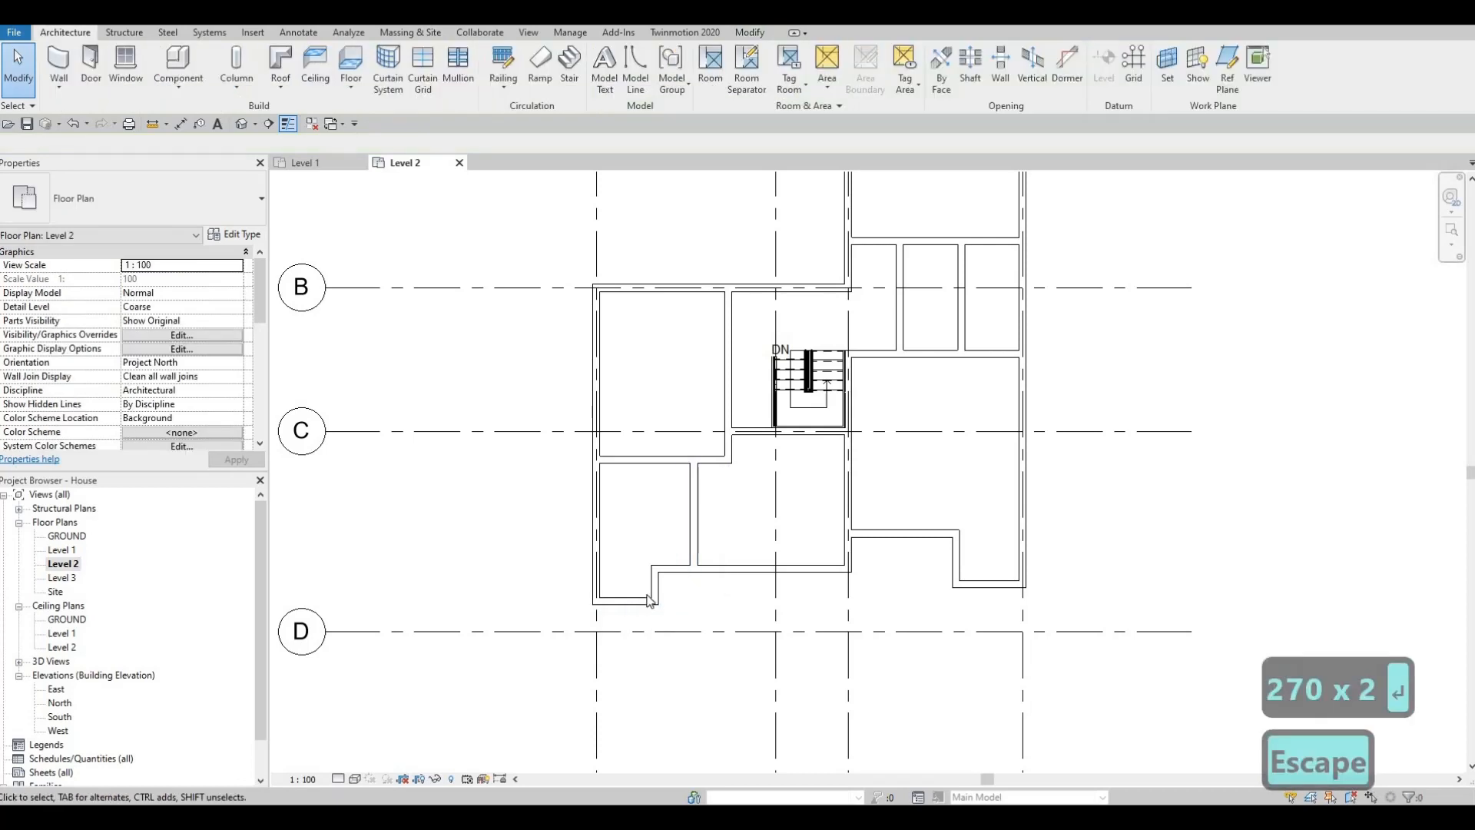
- Draw a horizontal INTERIOR WALL 1 from the new vertical wall's middle to the leftmost exterior wall, dividing the lower-left room
left_click(687, 550)
key("c")
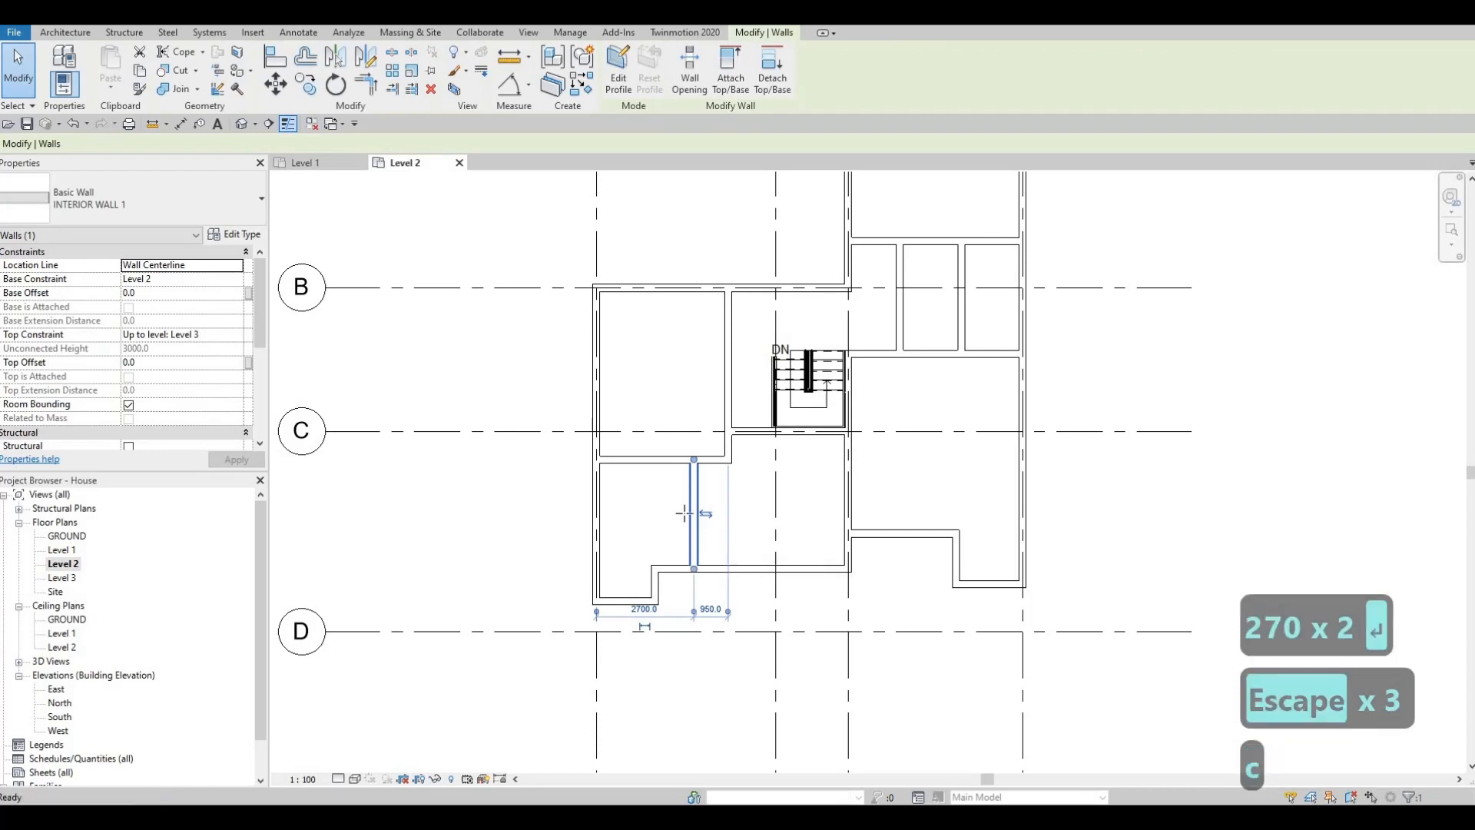
key("s")
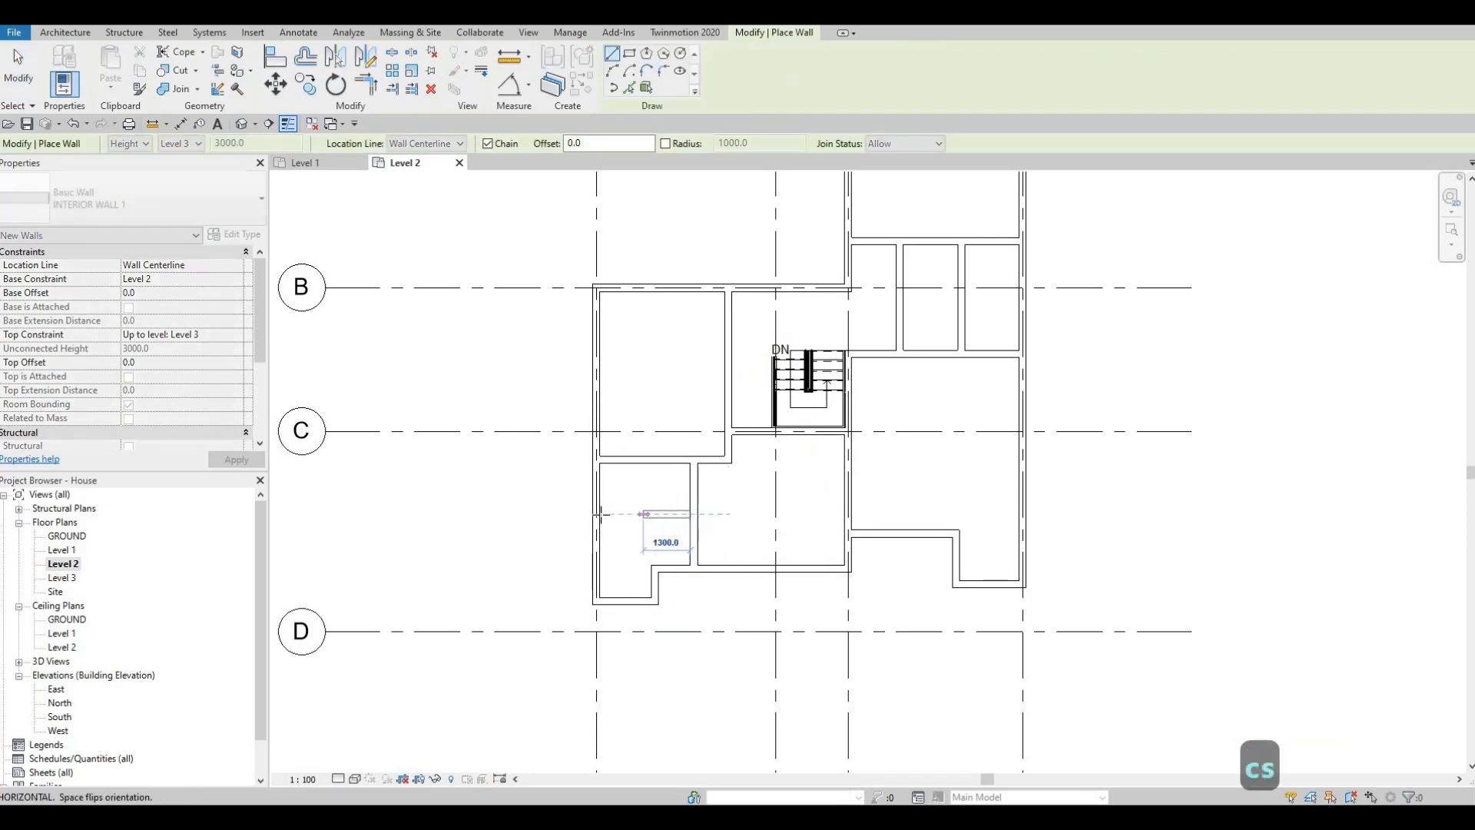
left_click(597, 513)
key("Escape")
key("Escape")
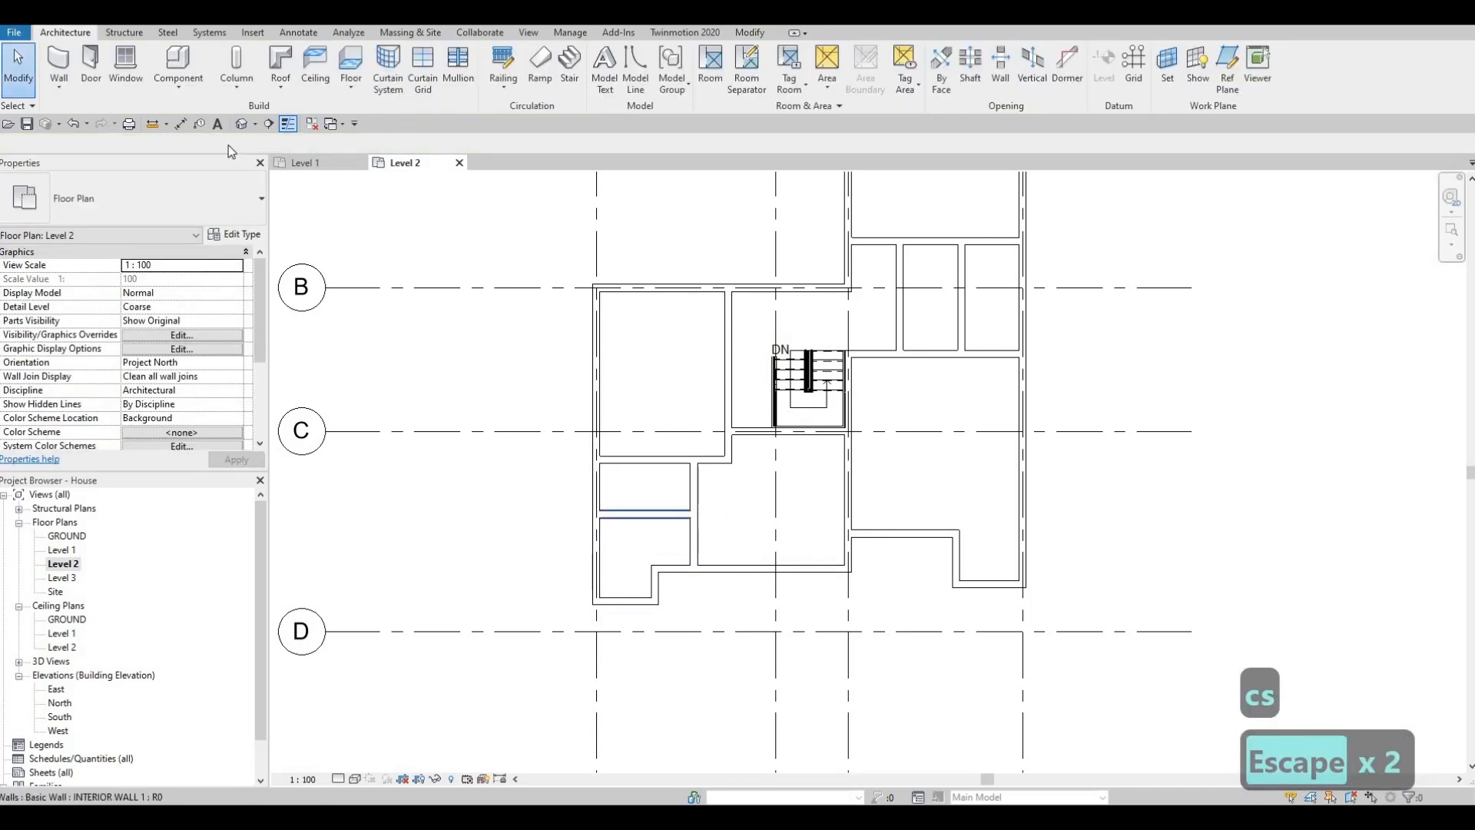
- Add an aligned dimension between the facing surfaces of the horizontal walls enclosing the upper small room below grid line C
key("d")
key("i")
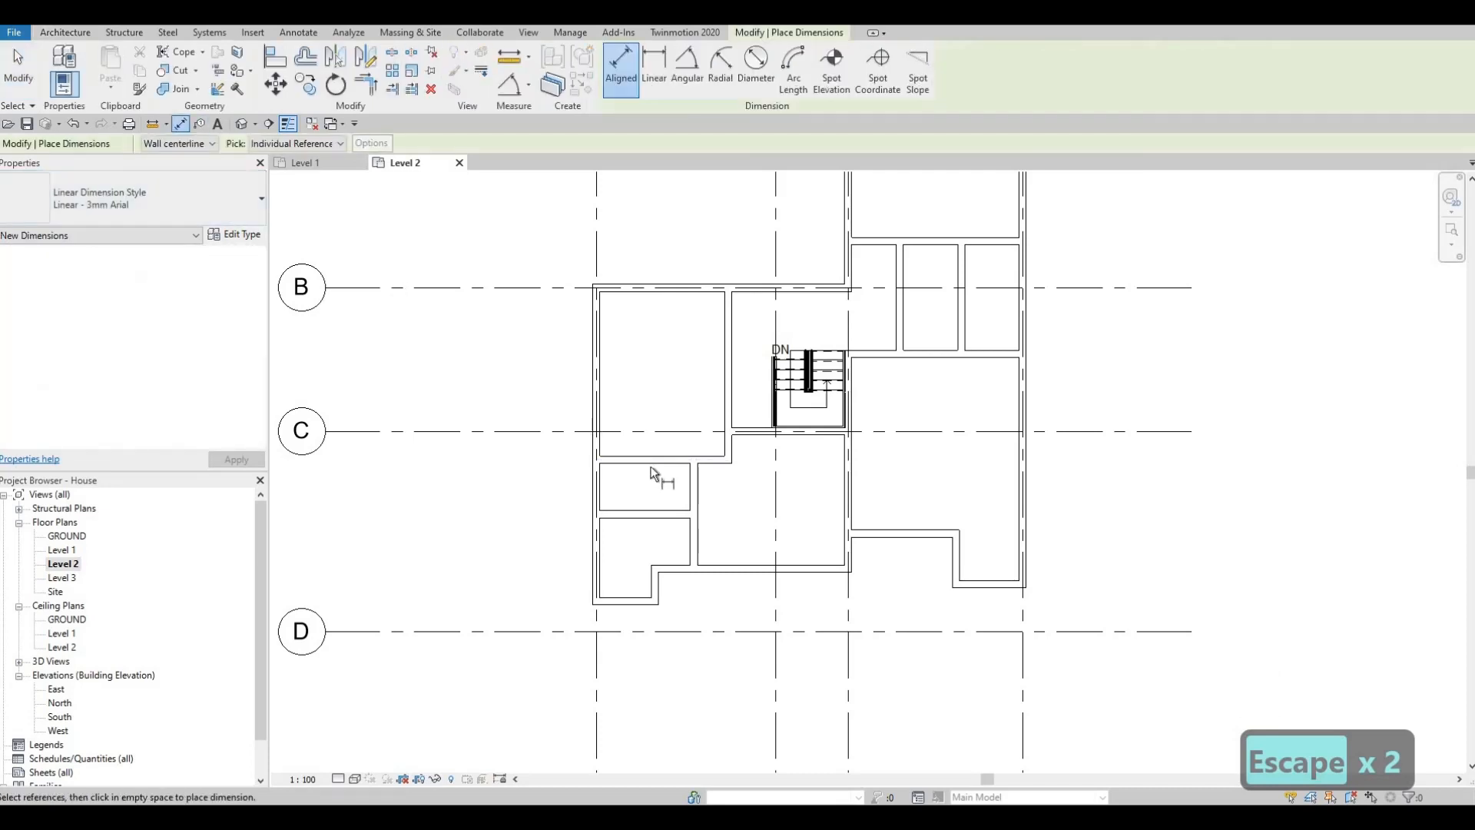
key("Tab")
left_click(654, 506)
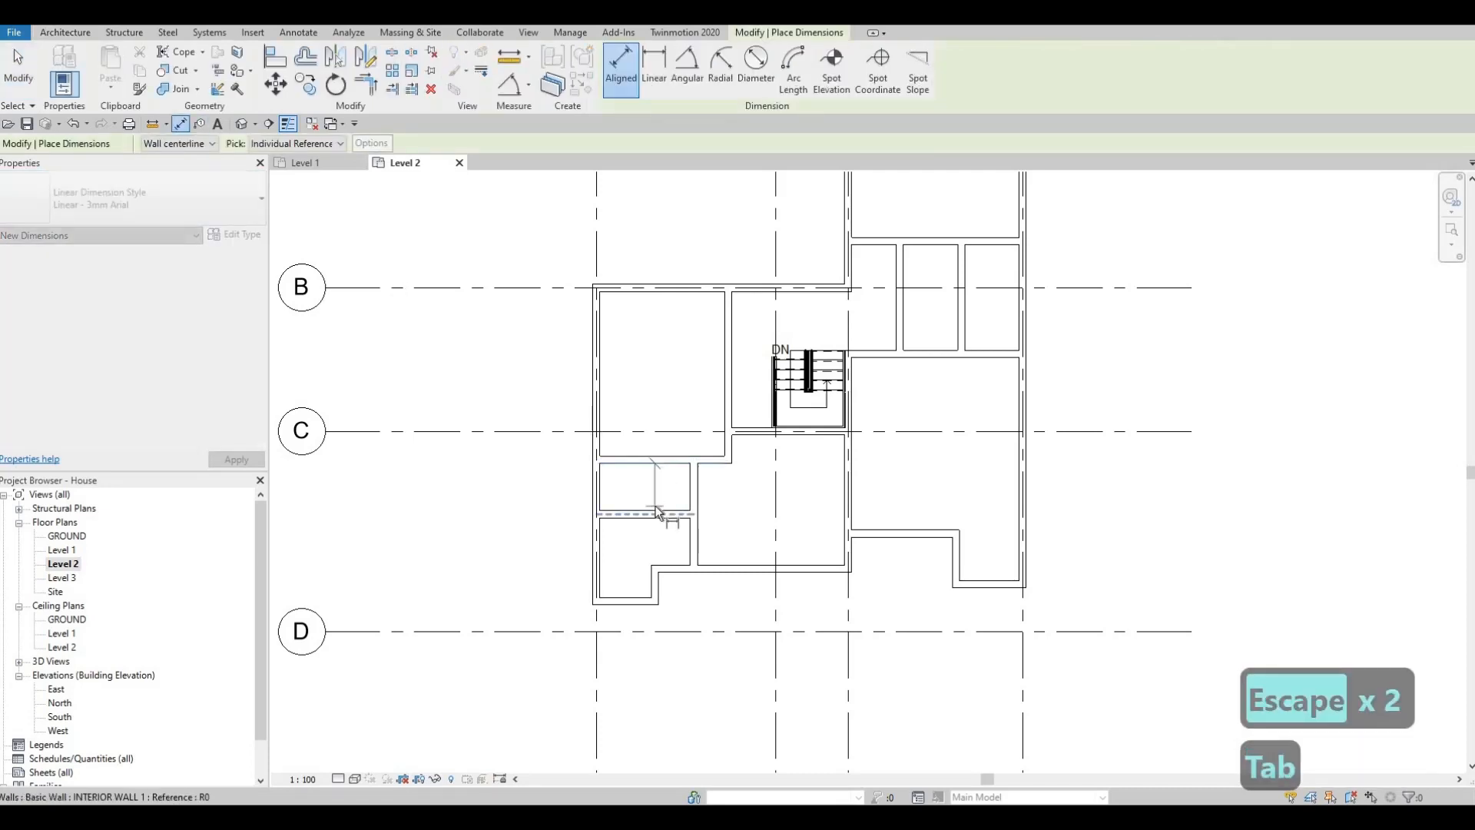
key("Tab")
left_click(658, 511)
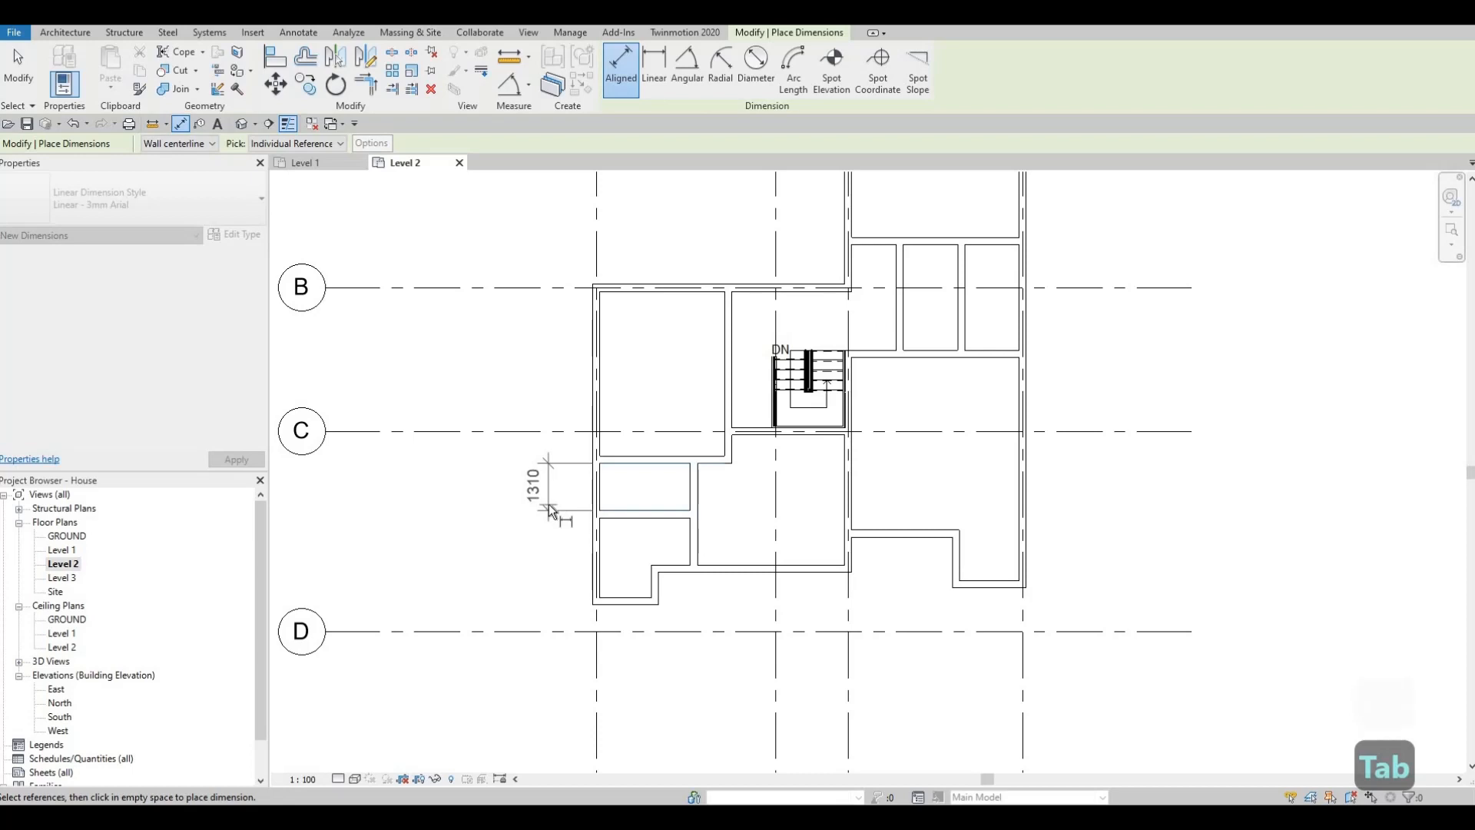
left_click(550, 510)
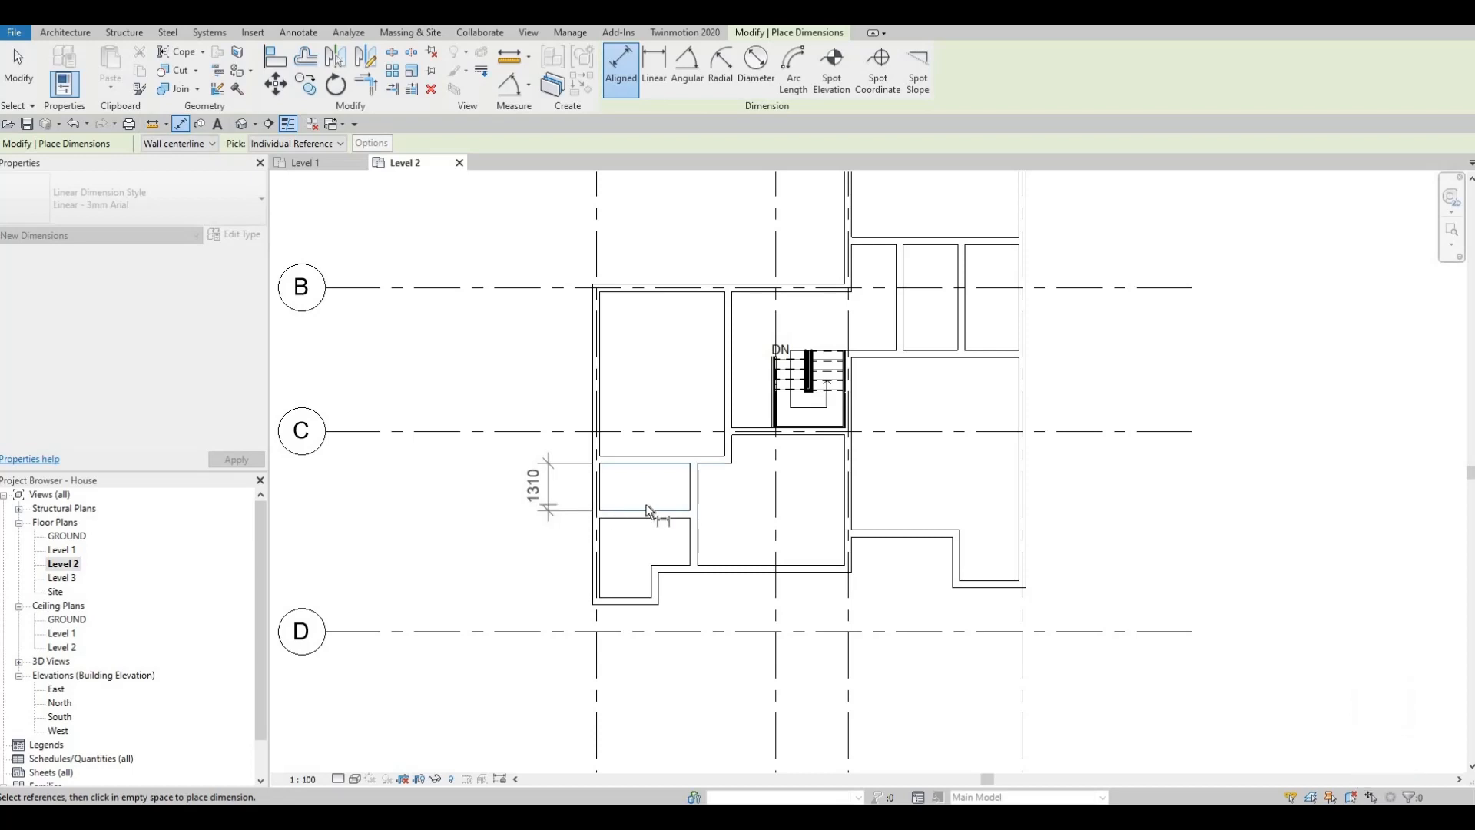
key("Escape")
key("Escape")
key("Escape")
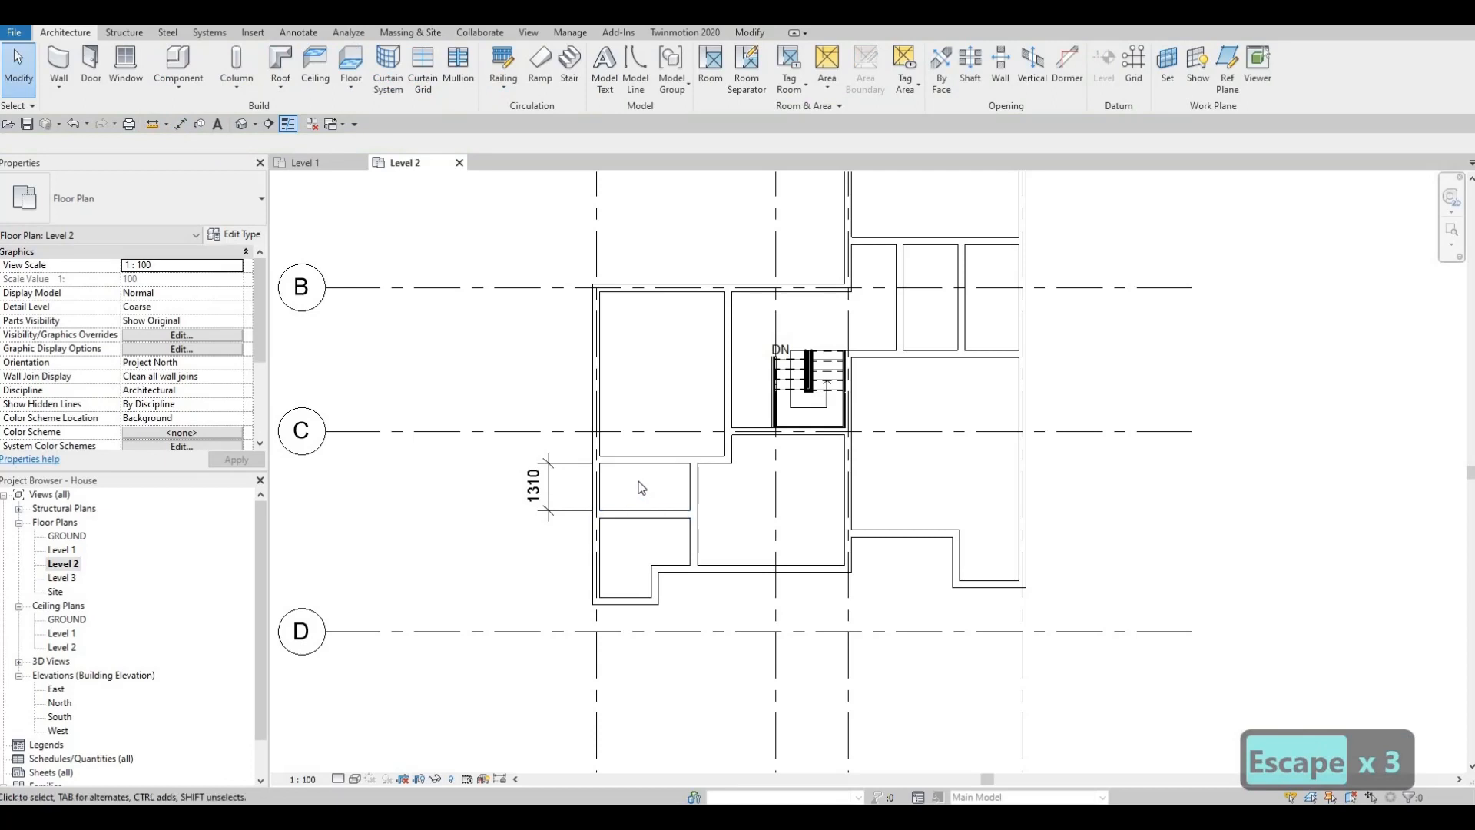
key("Escape")
key("Escape")
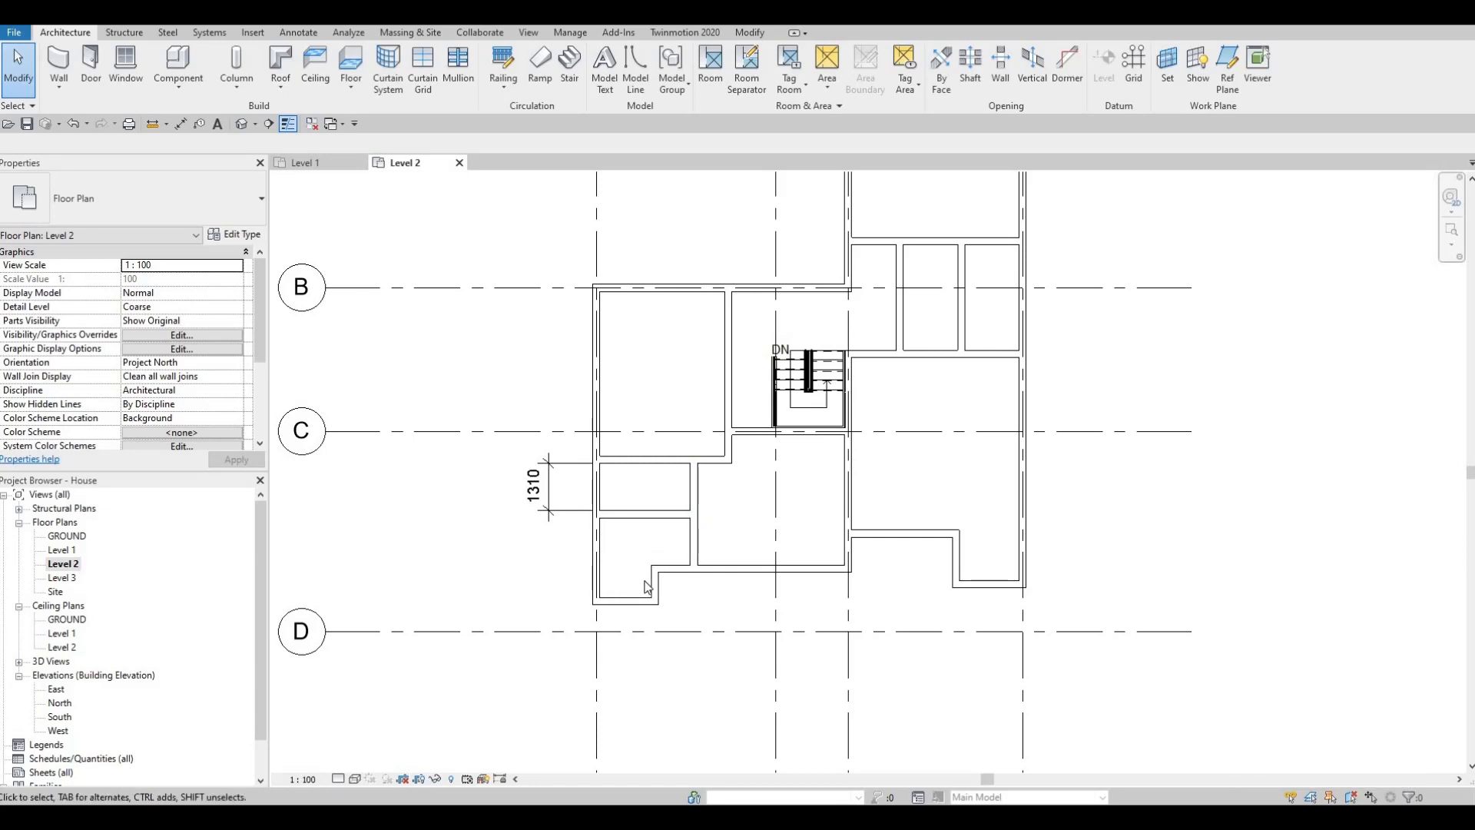
- Move the small room's upper horizontal wall upward, set the room's clear depth to 1500 mm, and delete the placed dimension
left_click(637, 460)
key("Up")
key("Up")
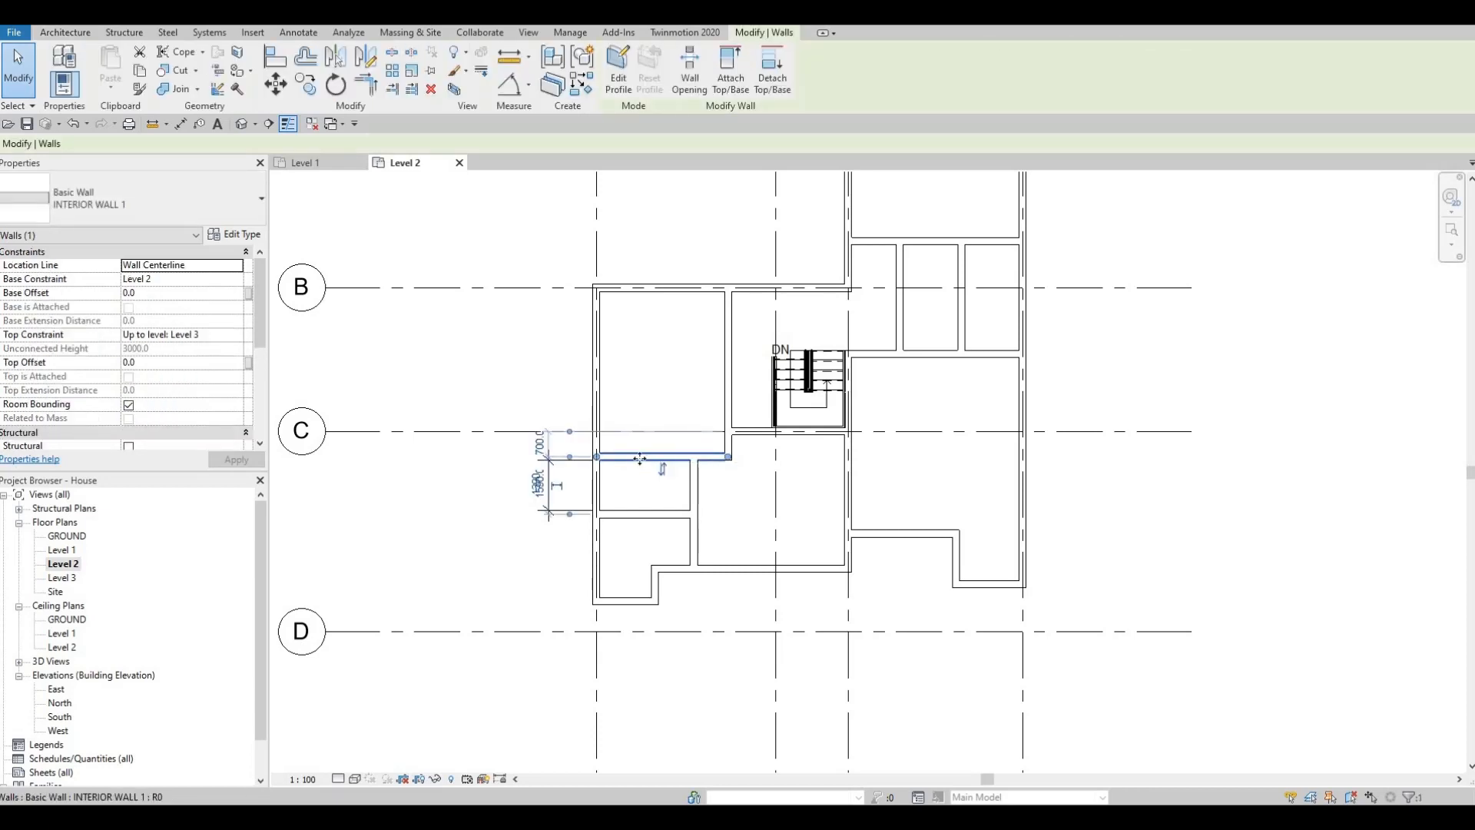
key("Escape")
key("Escape")
left_click(538, 496)
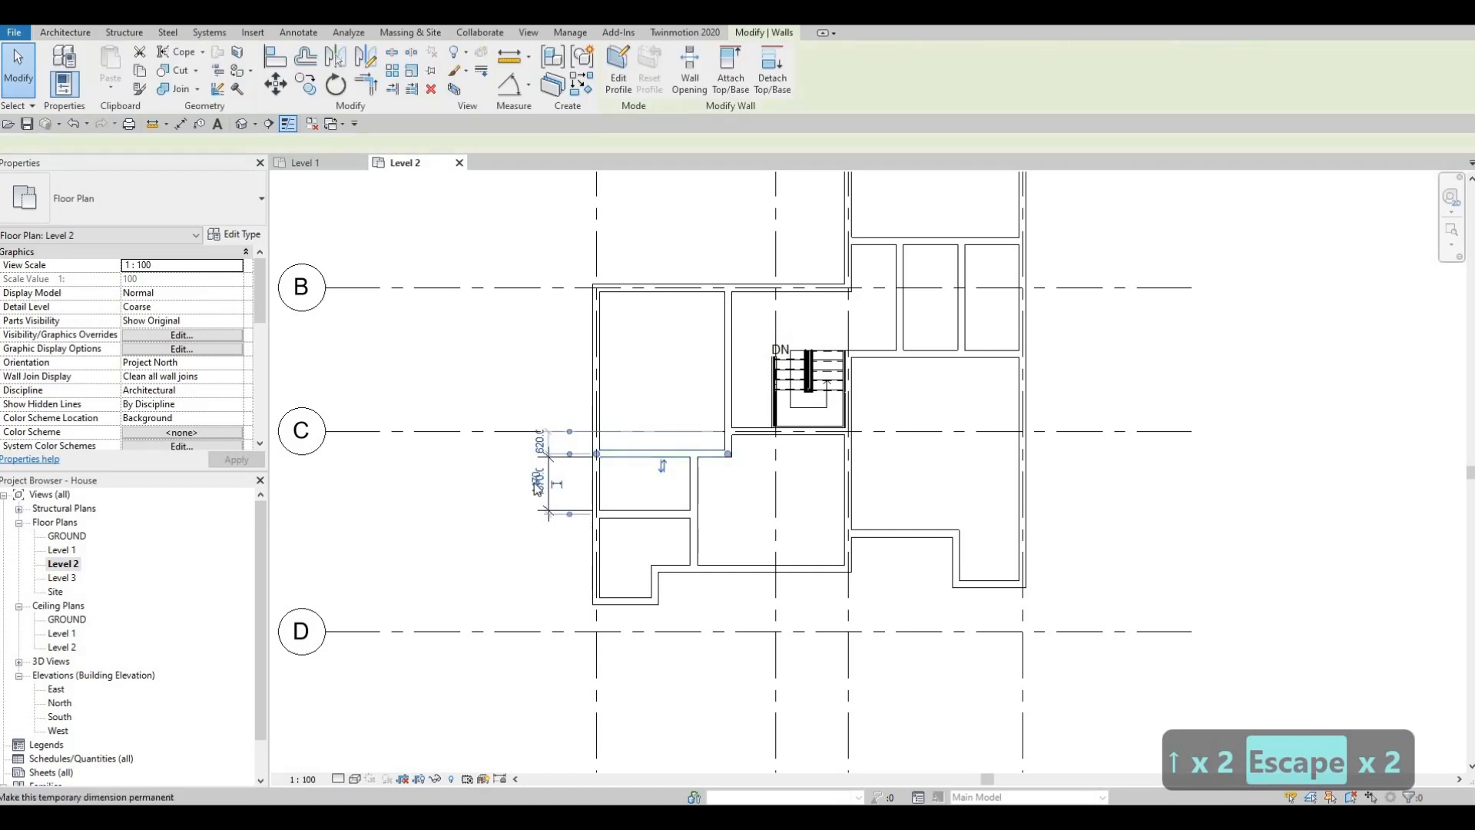
left_click(545, 507)
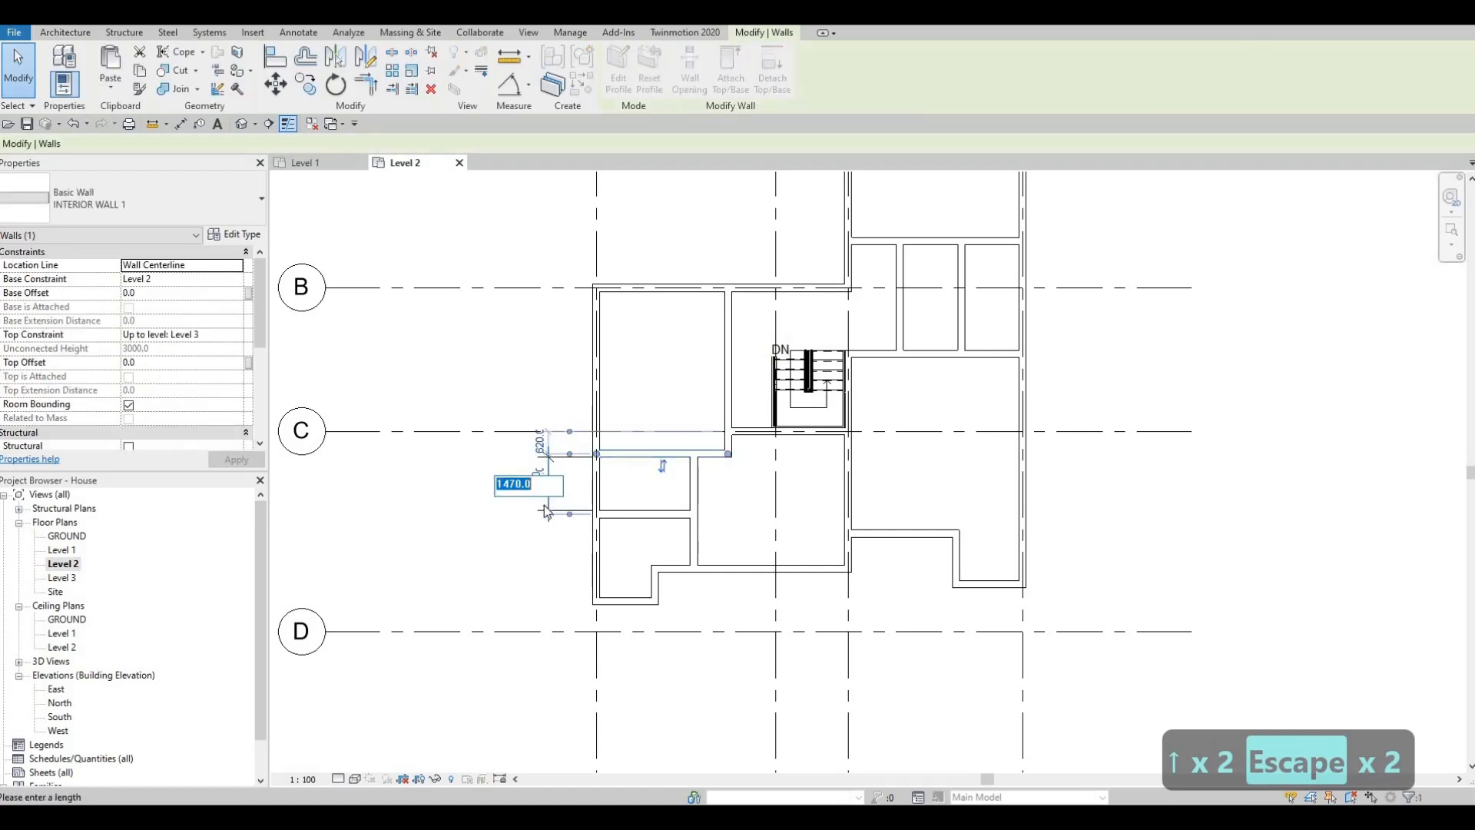
type("1500")
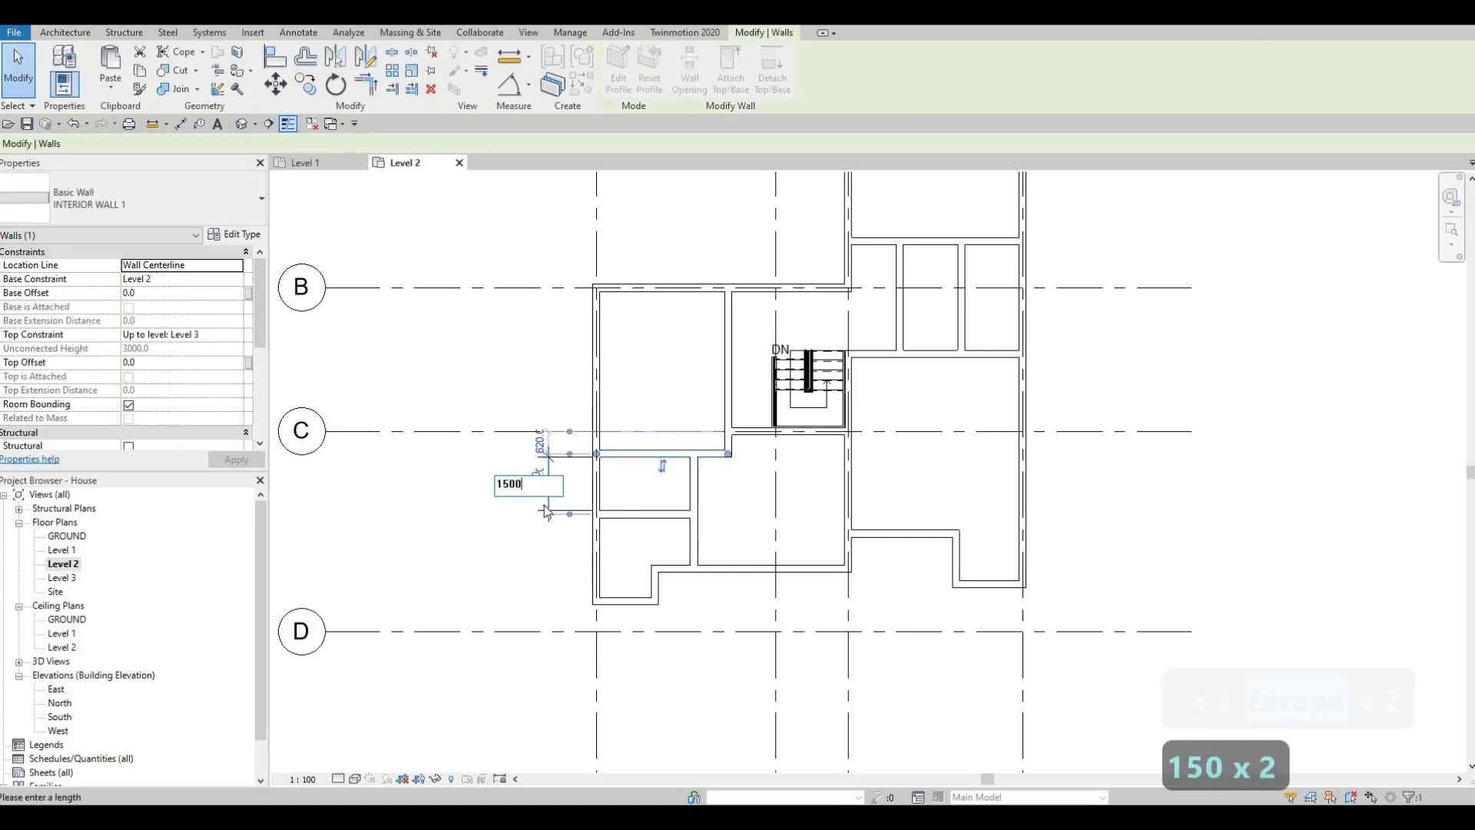
key("Return")
key("Escape")
key("Escape")
key("Escape")
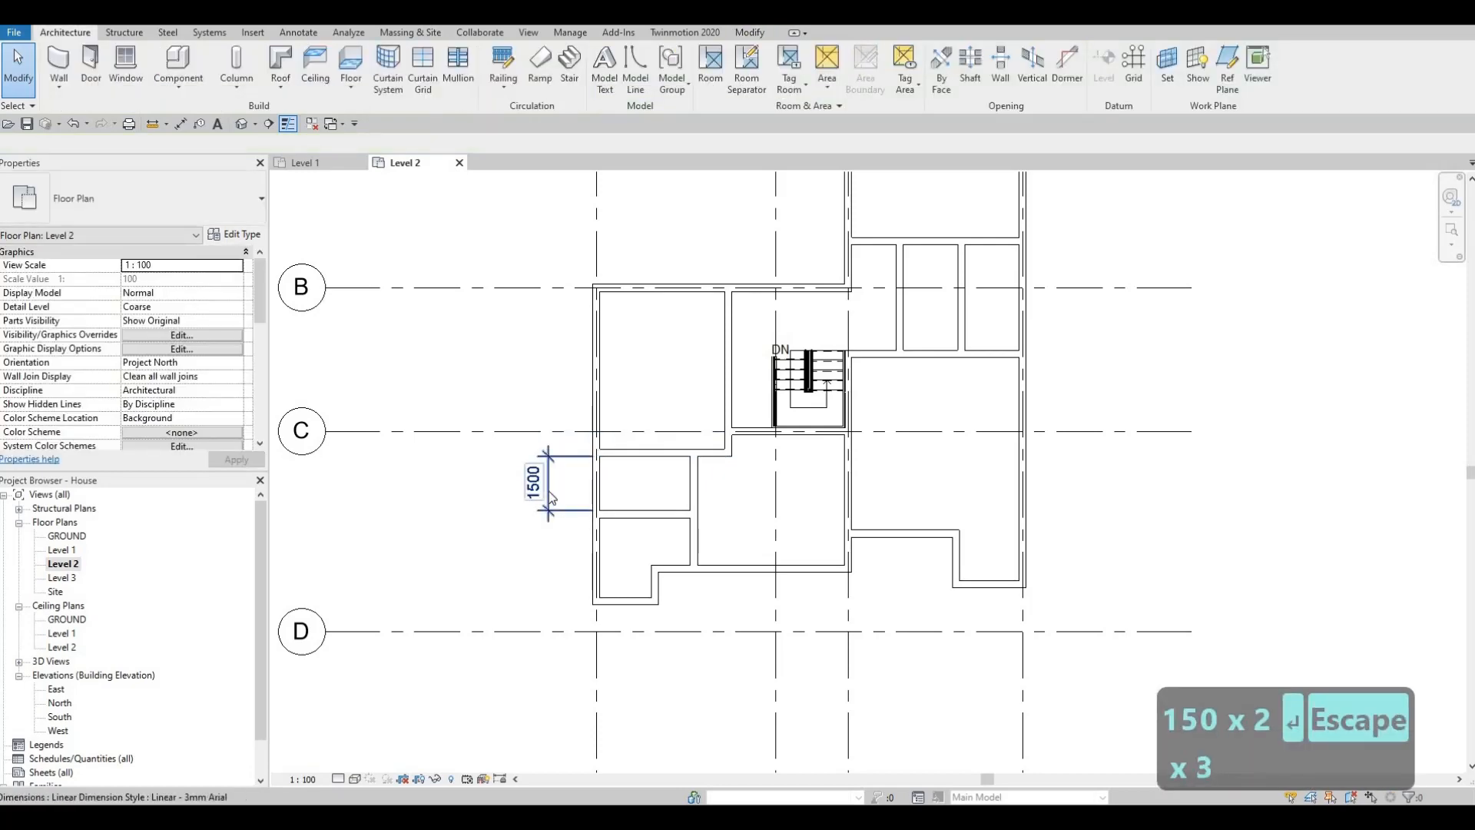
left_click(548, 491)
key("Delete")
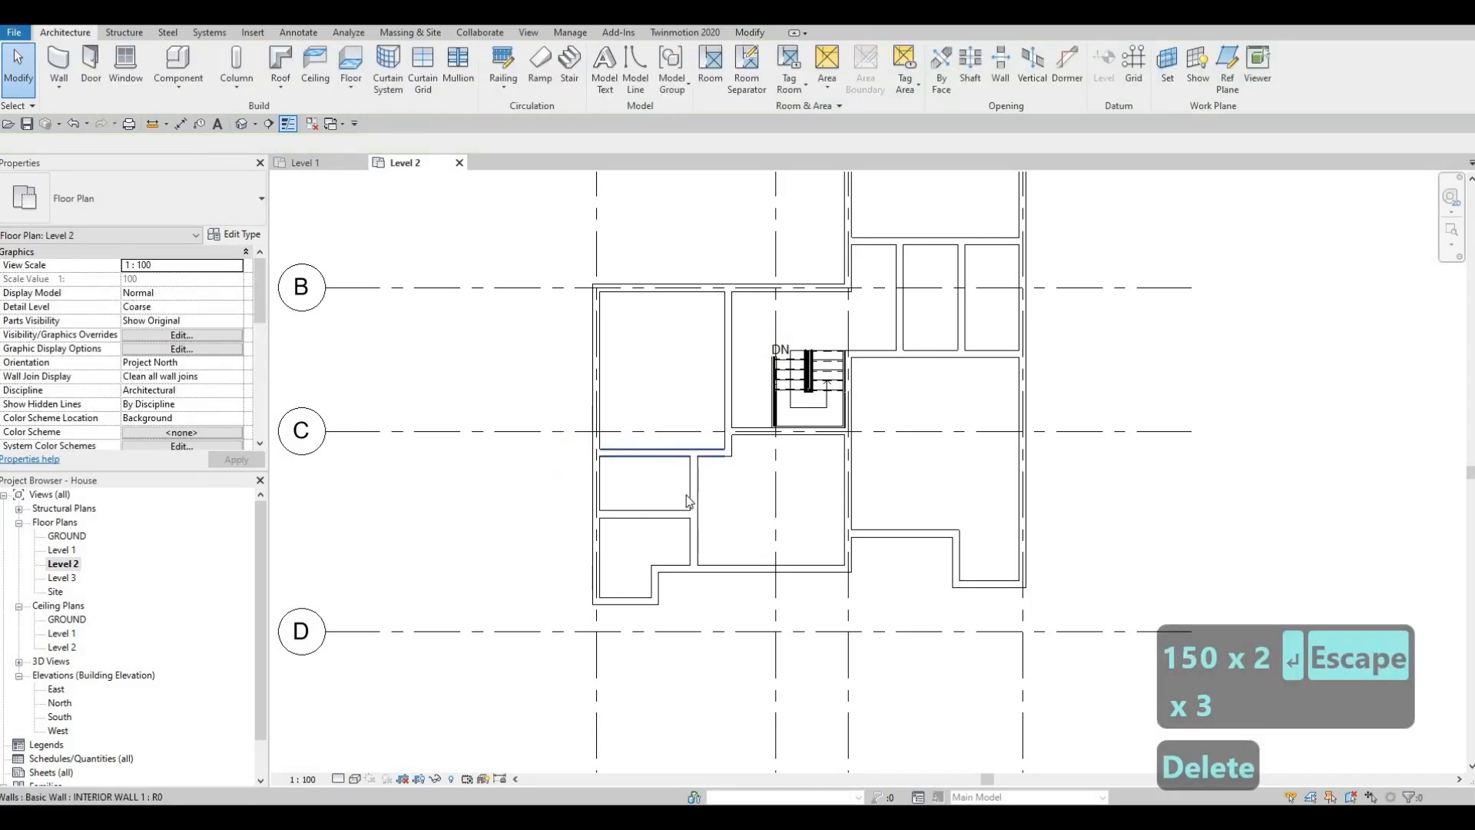
- Draw an L-shaped INTERIOR WALL 1 in the upper-left room, about 2500 mm leftward from its right wall and about 1190 mm down to its lower wall
middle_click_drag(689, 501, 630, 482)
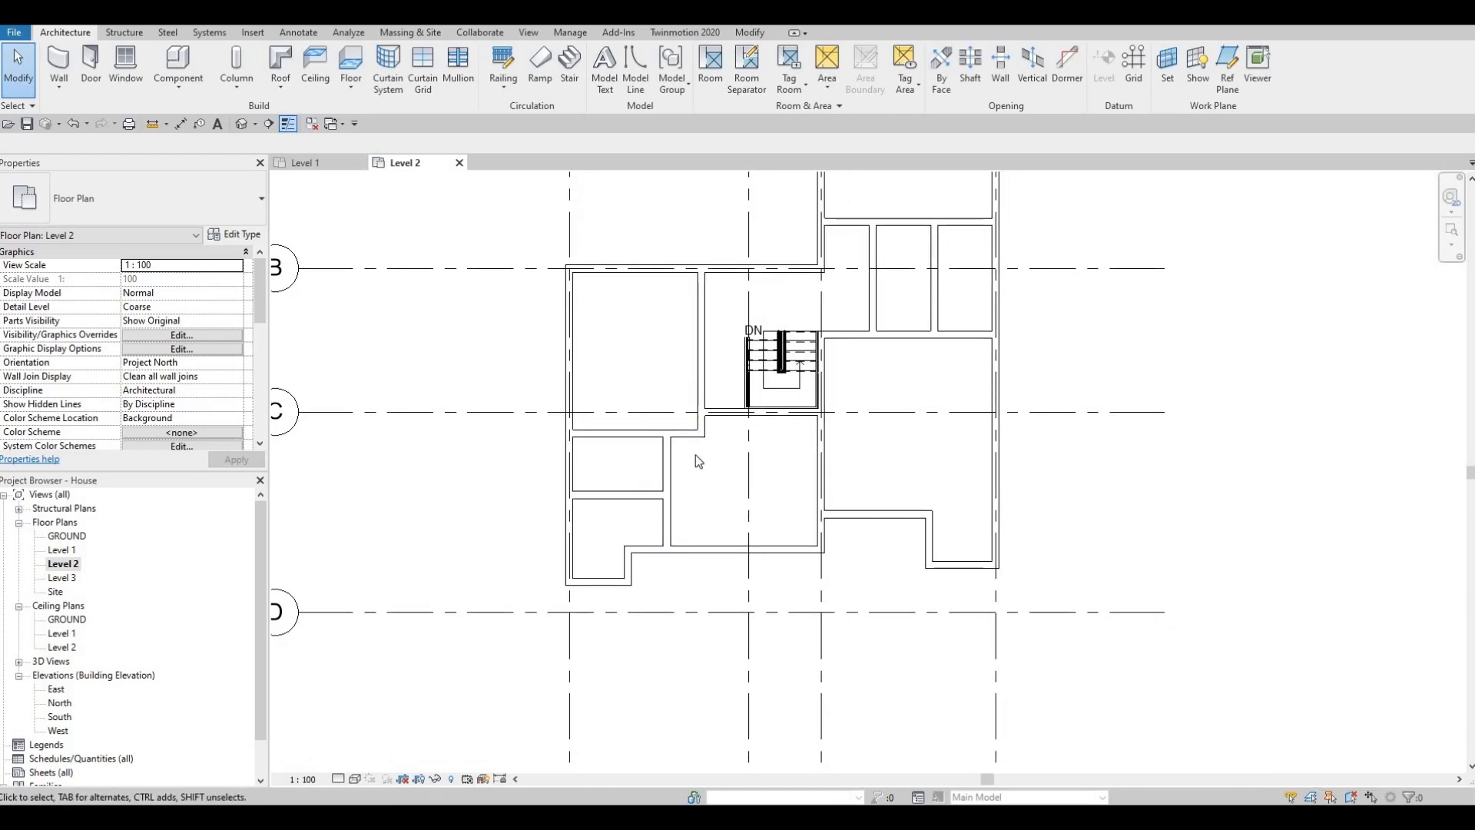
middle_click_drag(652, 475, 566, 487)
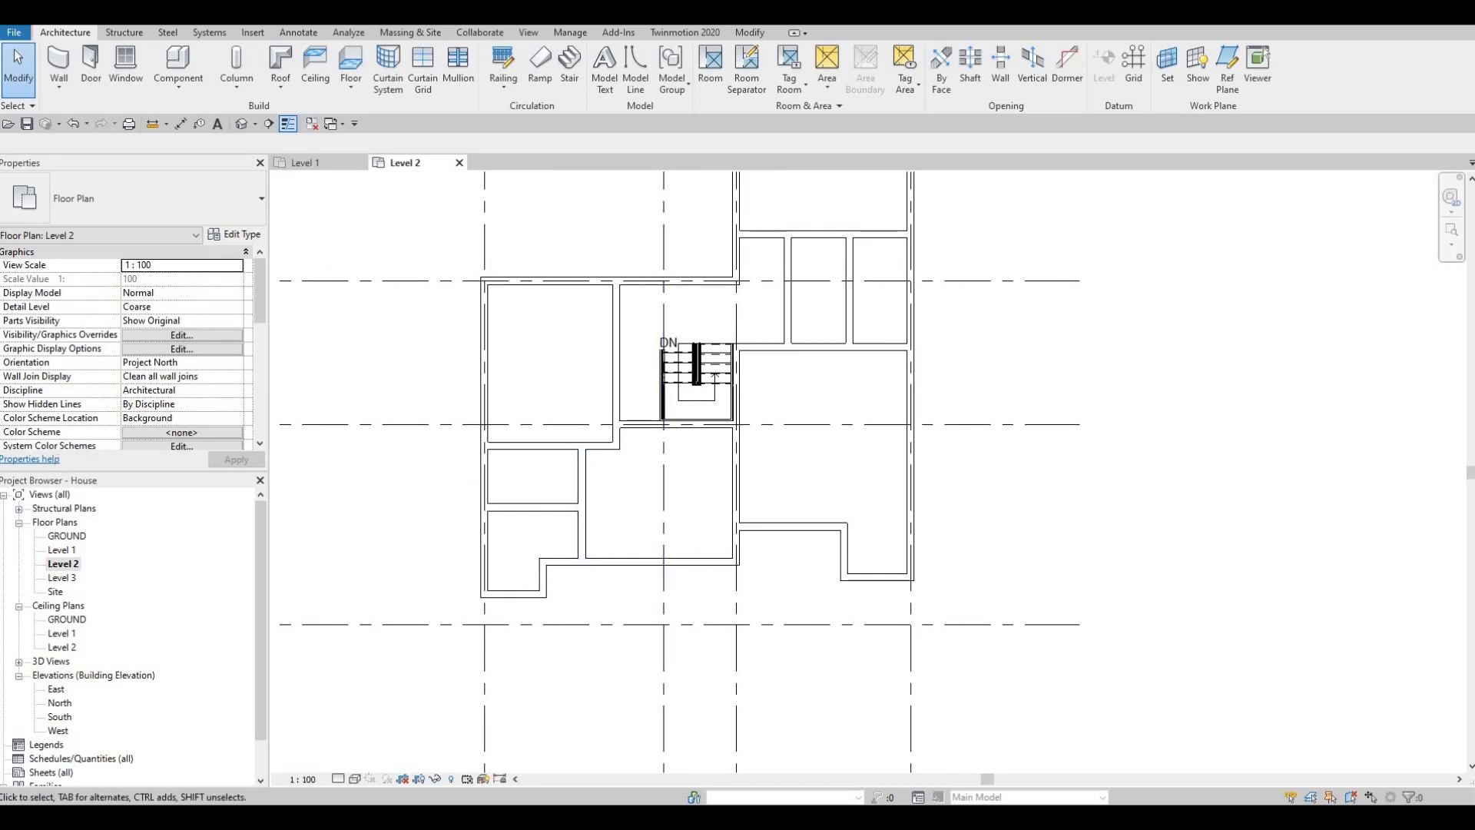
middle_click_drag(667, 493, 660, 526)
key("Escape")
middle_click_drag(638, 467, 680, 450)
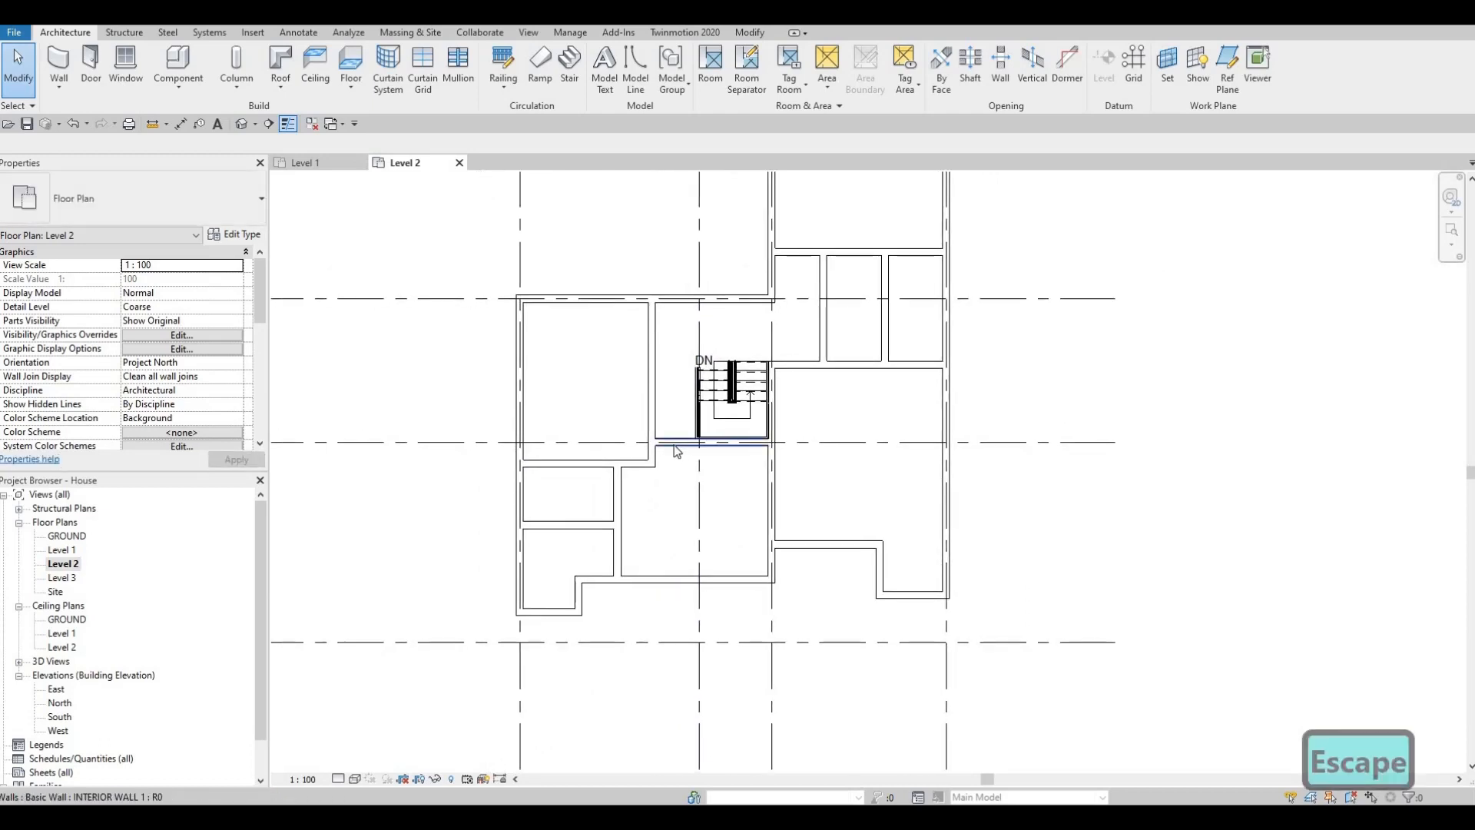
left_click(674, 445)
key("c")
key("s")
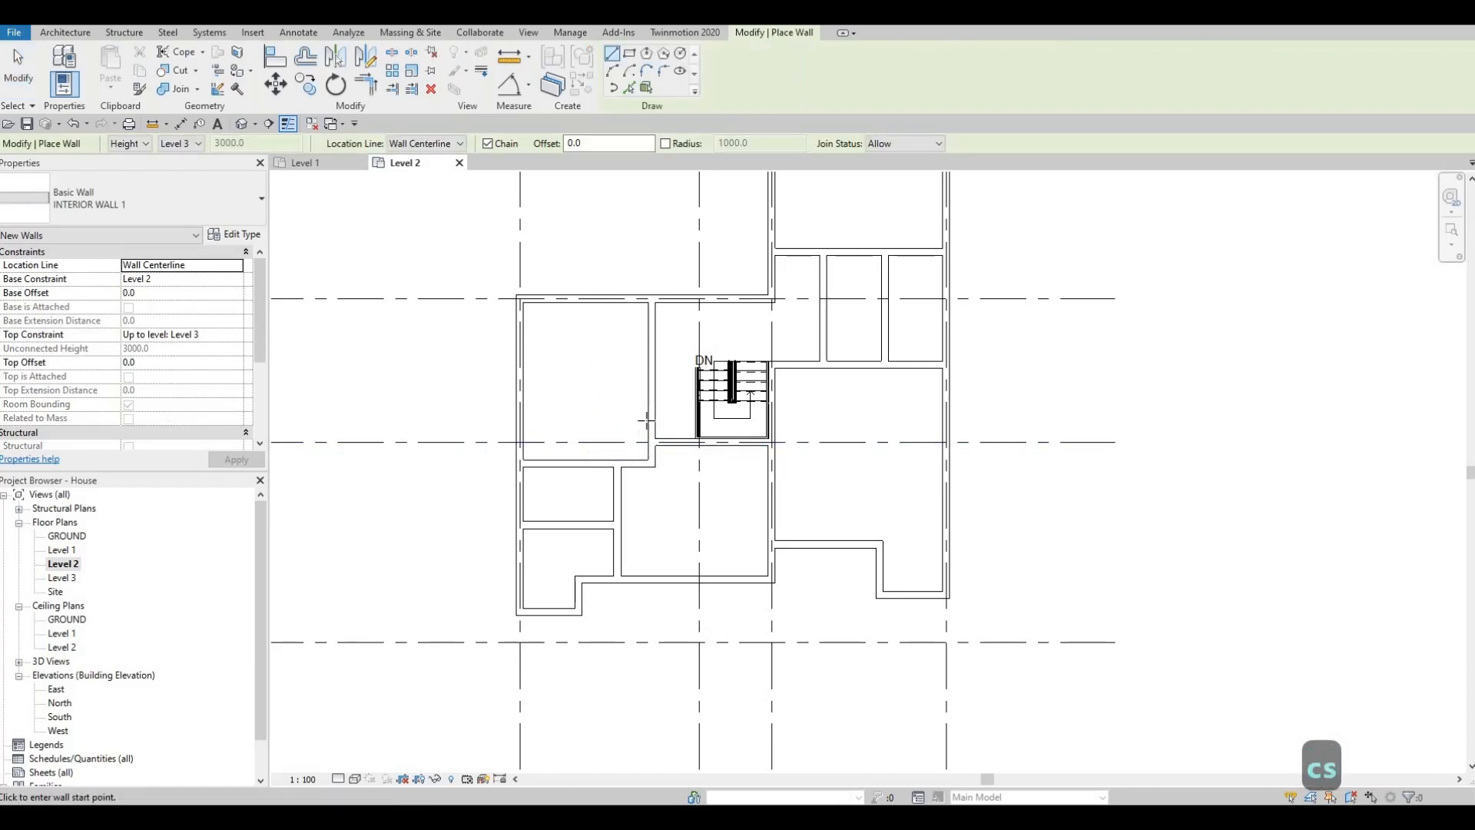
left_click(647, 420)
left_click(563, 421)
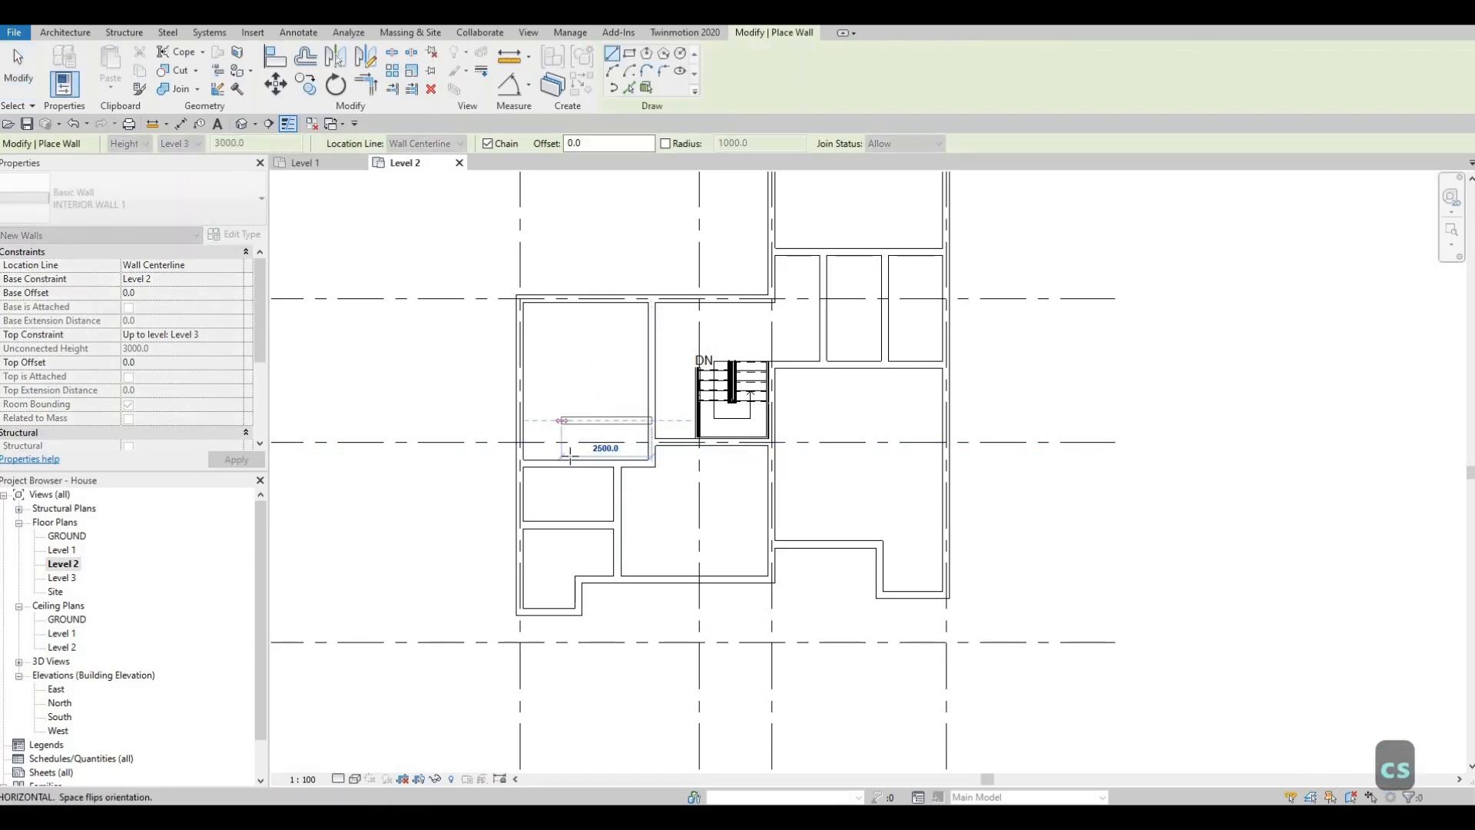
left_click(566, 460)
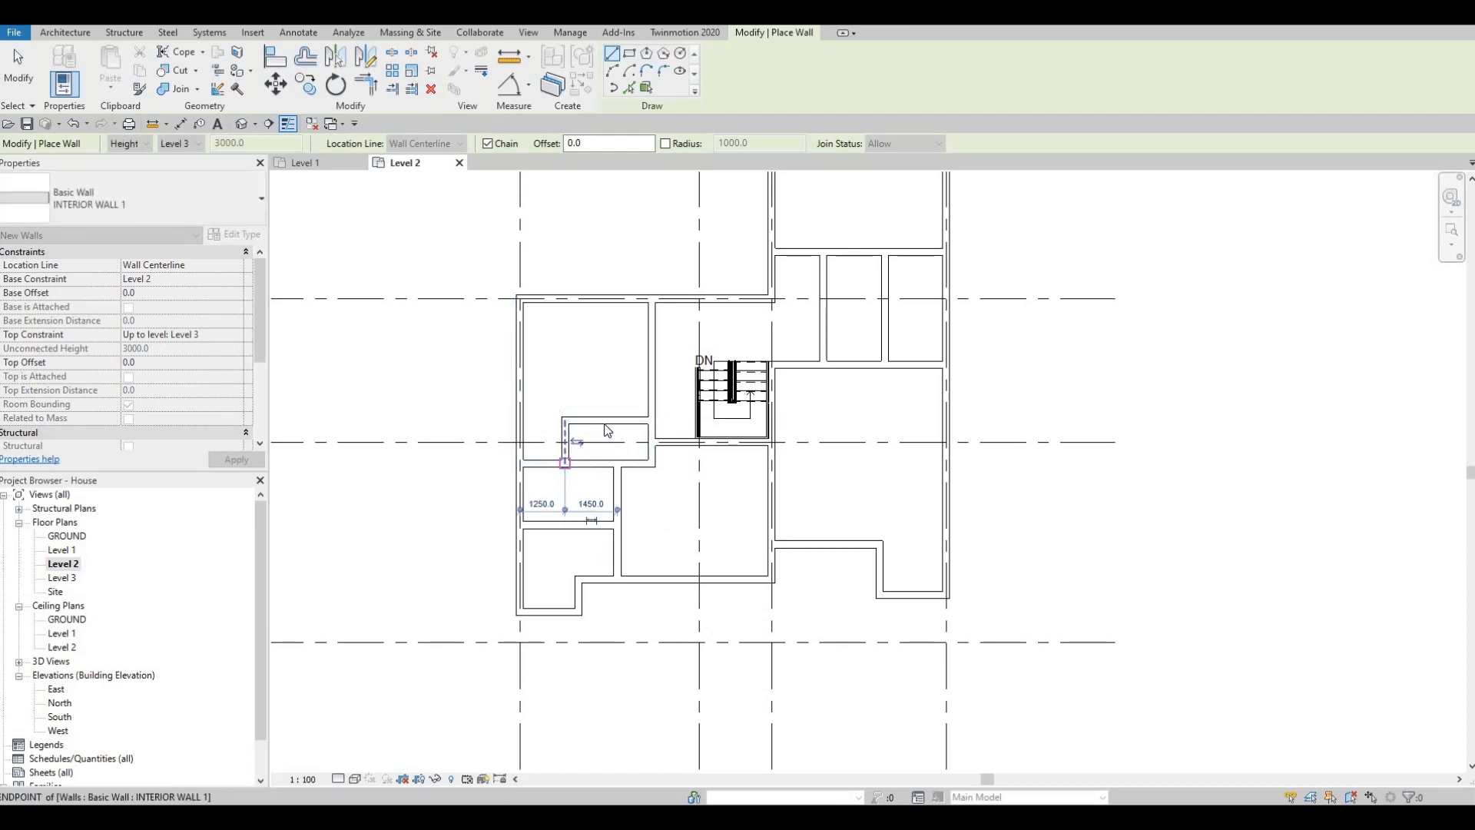
key("Escape")
key("Escape")
- Change both segments of the new L-shaped wall to the INTERIOR WALL 2 type
left_click(567, 450)
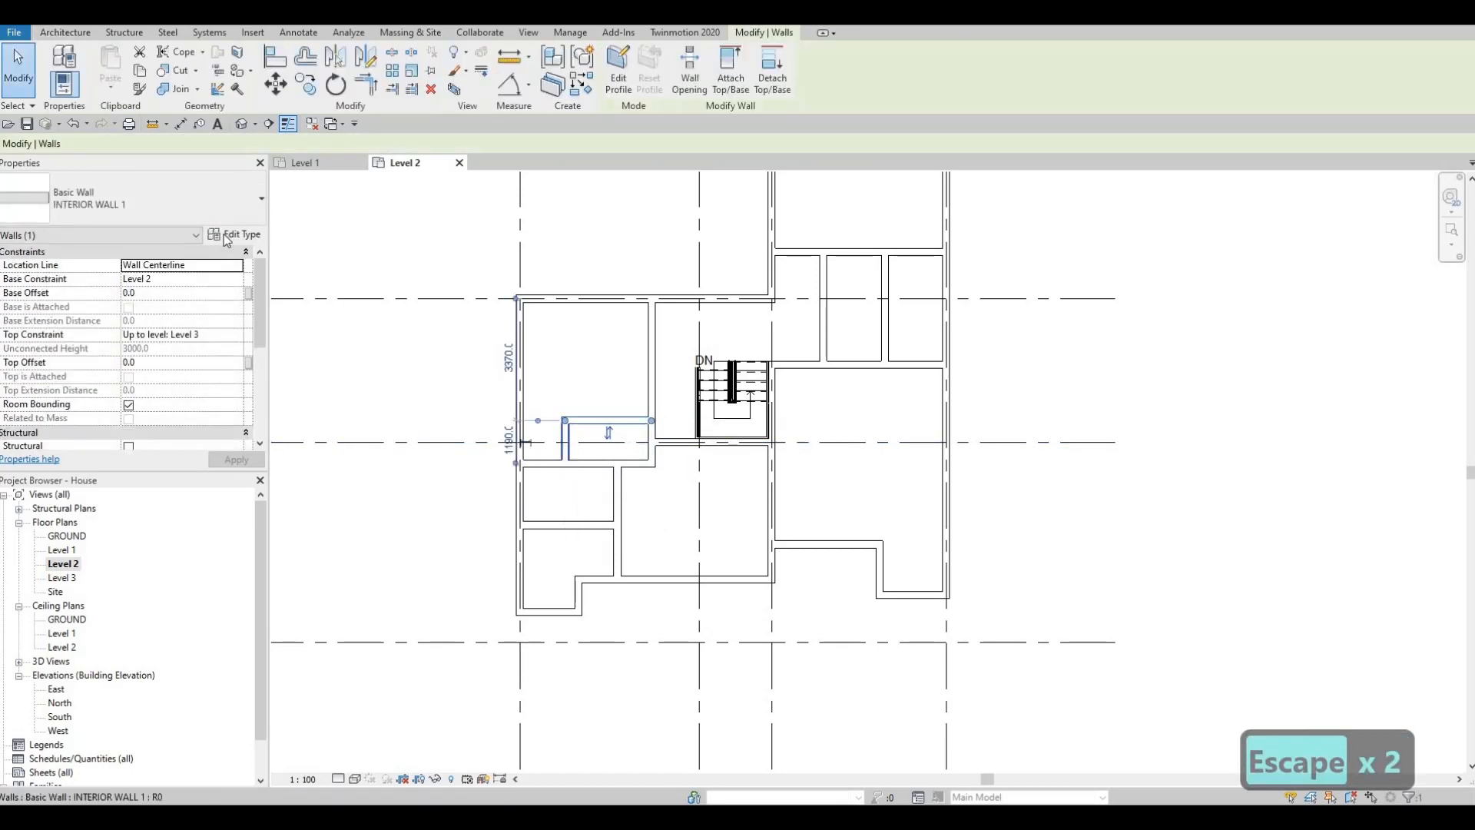
left_click(566, 446, "ctrl")
left_click(131, 219)
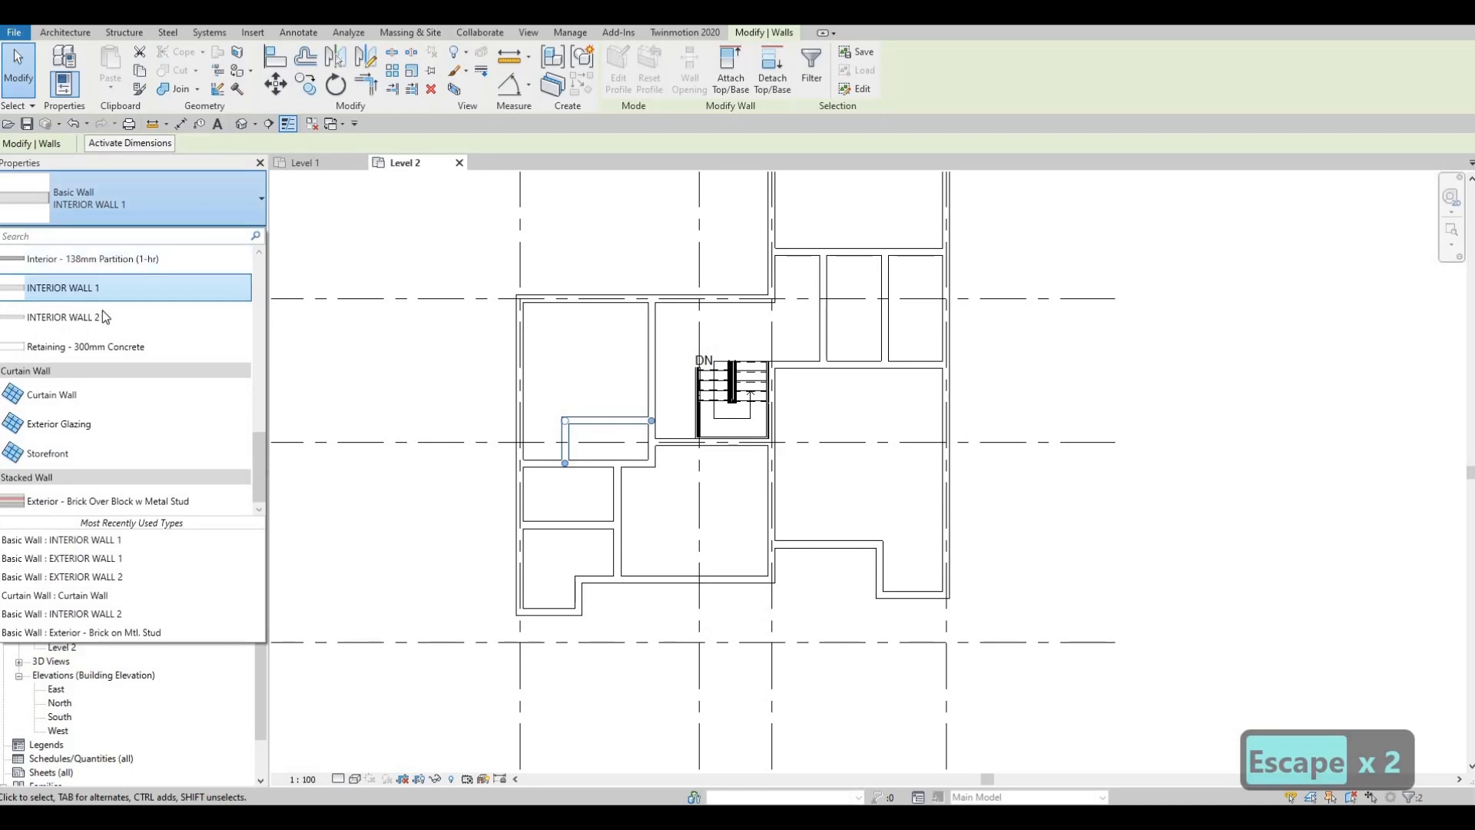
left_click(103, 315)
key("Escape")
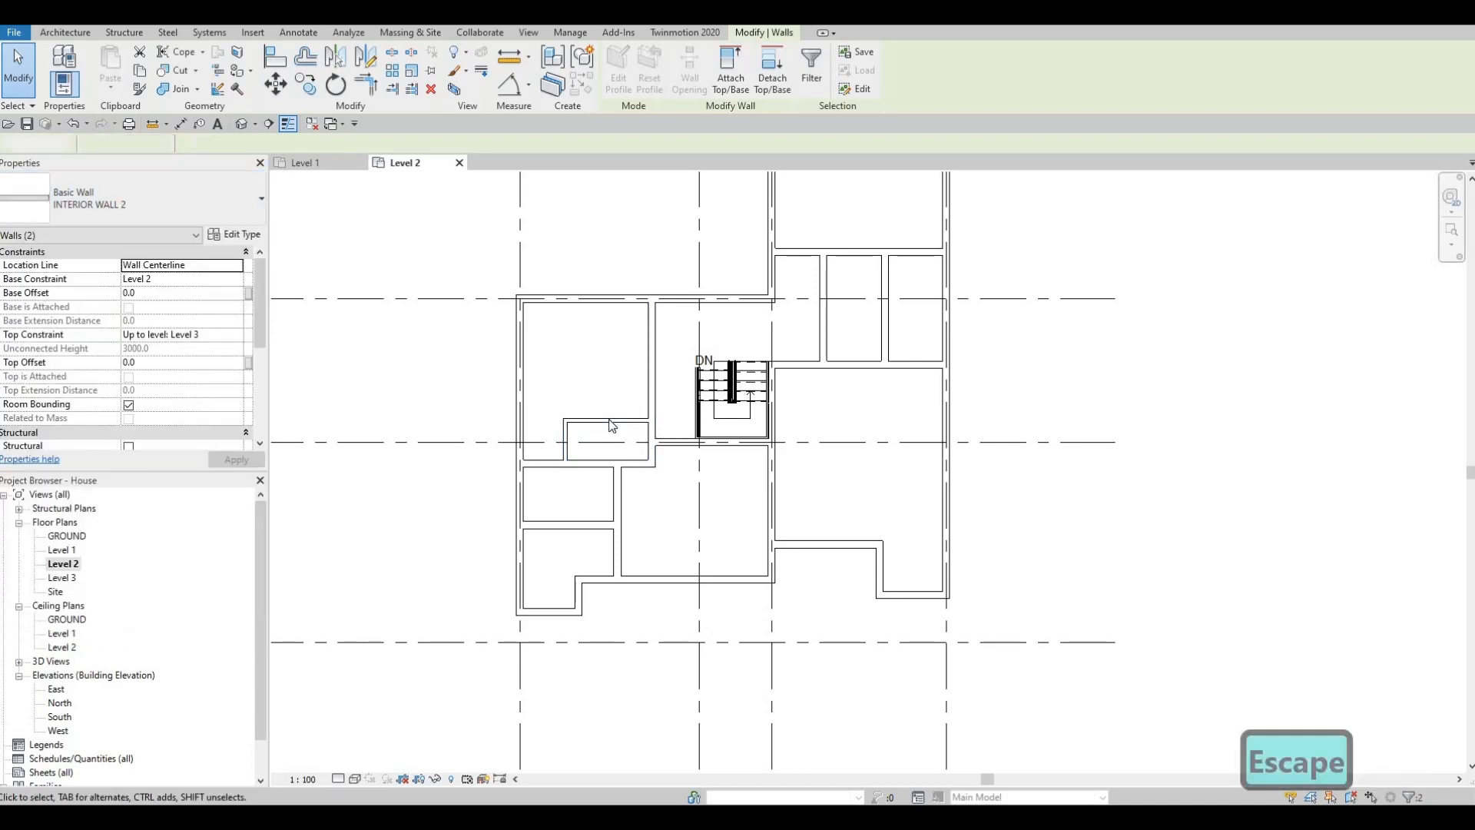
key("Escape")
- Set the distance from the horizontal INTERIOR WALL 2 segment to the horizontal wall below it to 700 mm
left_click(611, 423)
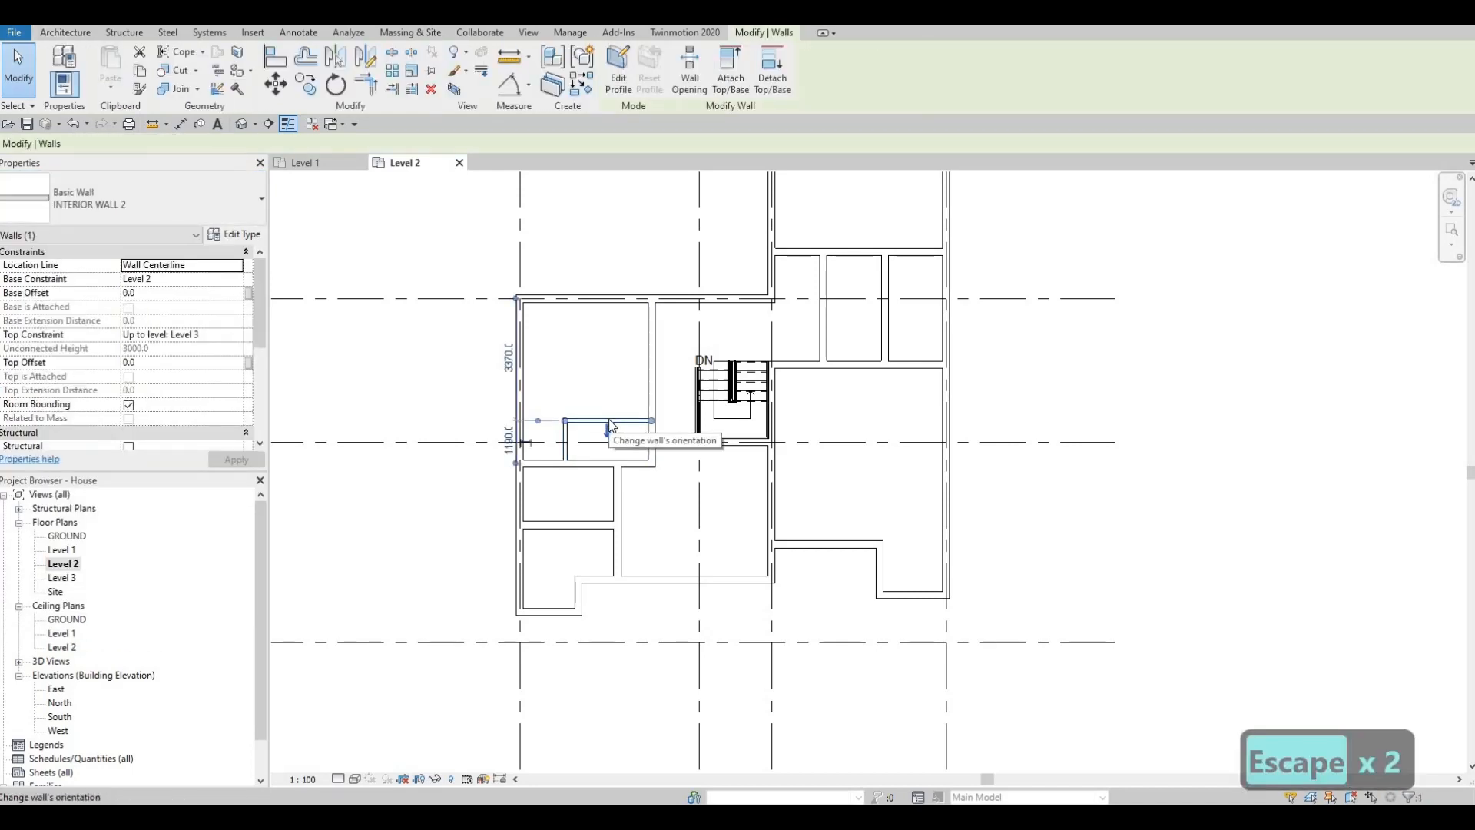
key("Down")
key("Down")
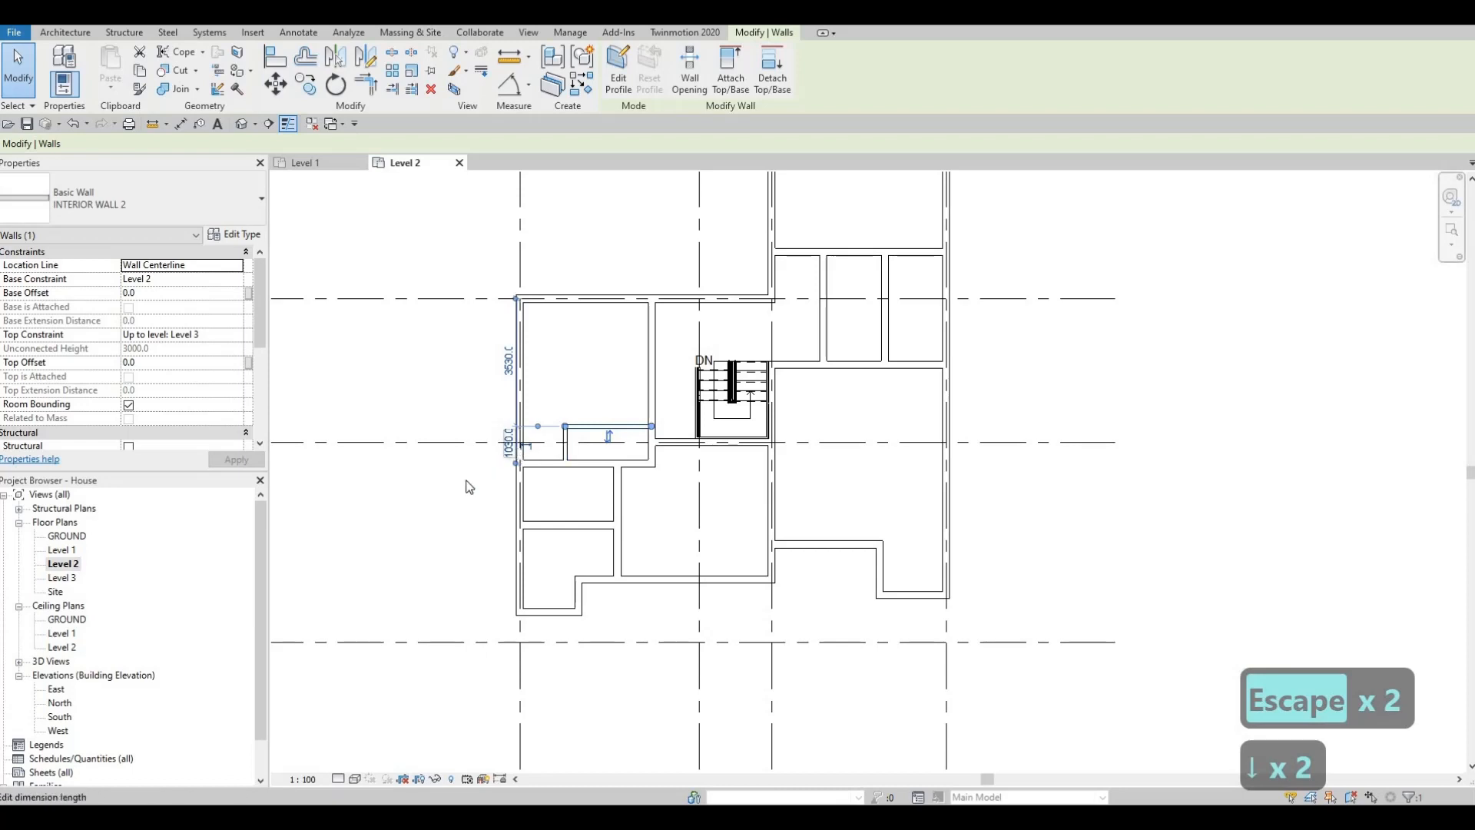
left_click(509, 444)
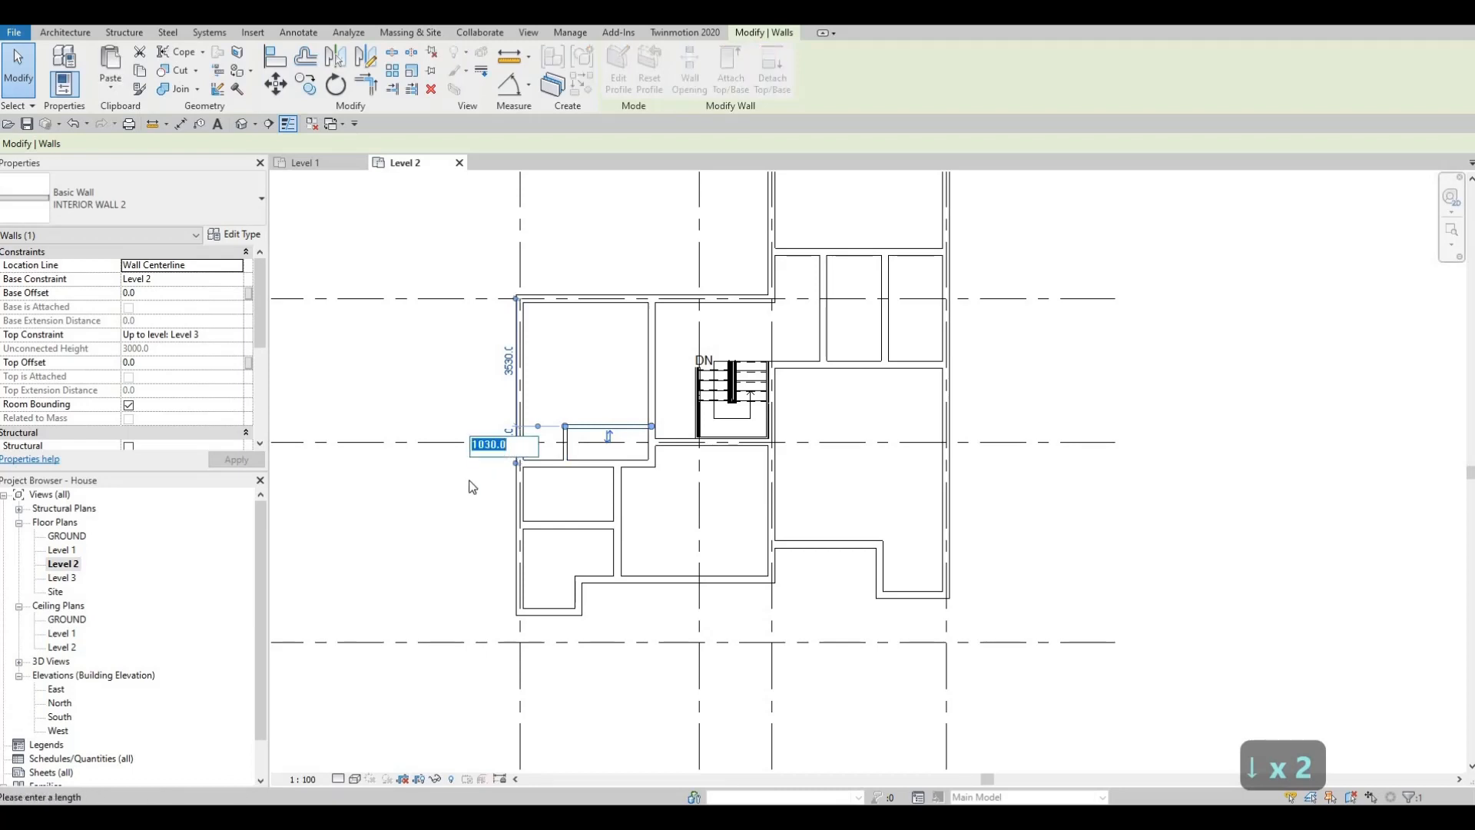
type("700")
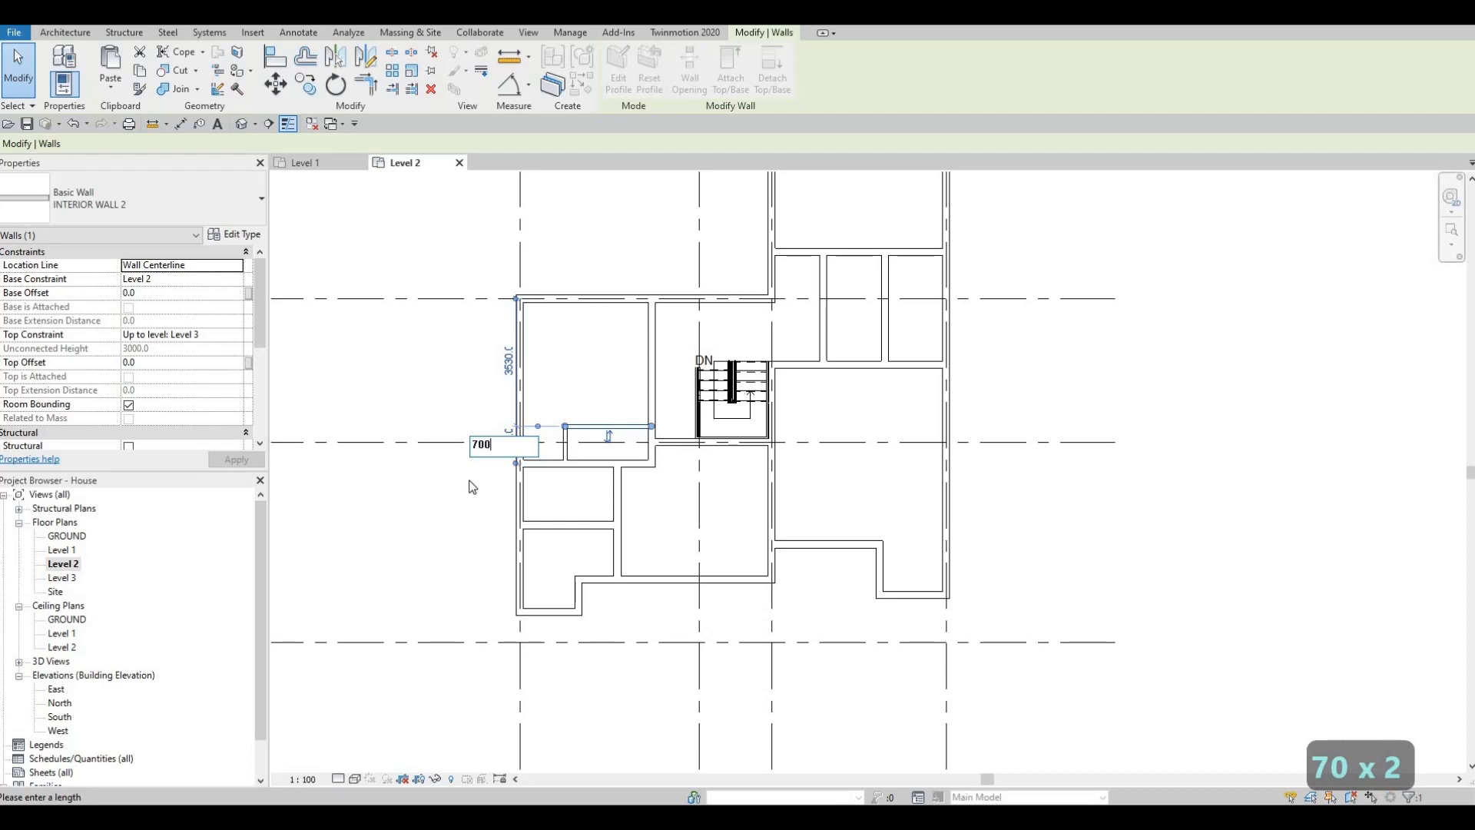
key("Return")
scroll(554, 431, "up", 4)
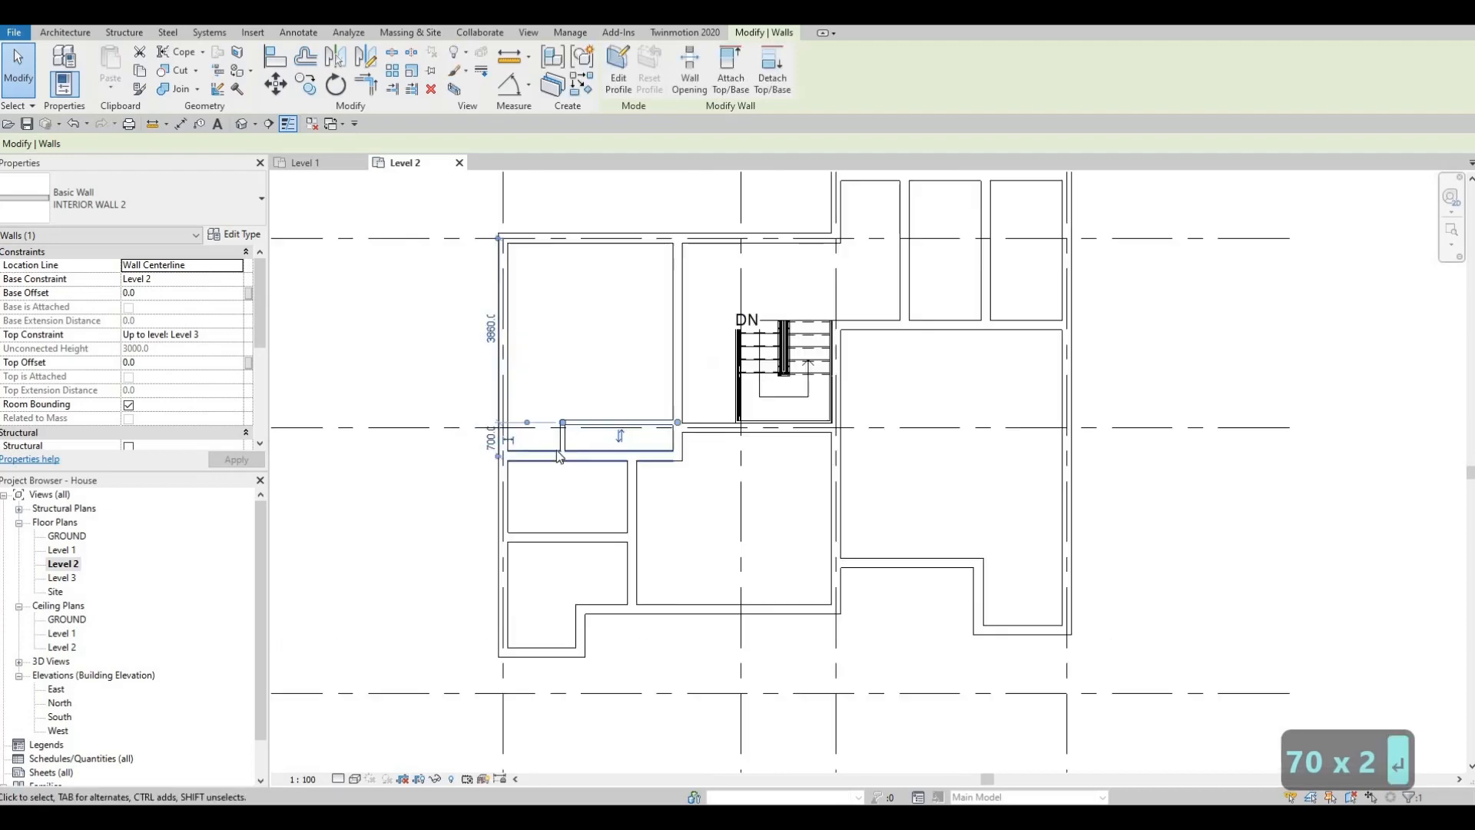
- Nudge the short vertical INTERIOR WALL 2 segment eight increments toward the leftmost exterior wall
key("Escape")
left_click(559, 459)
key("Left")
key("Left")
key("Left")
key("Left")
key("Left")
key("Left")
key("Left")
key("Left")
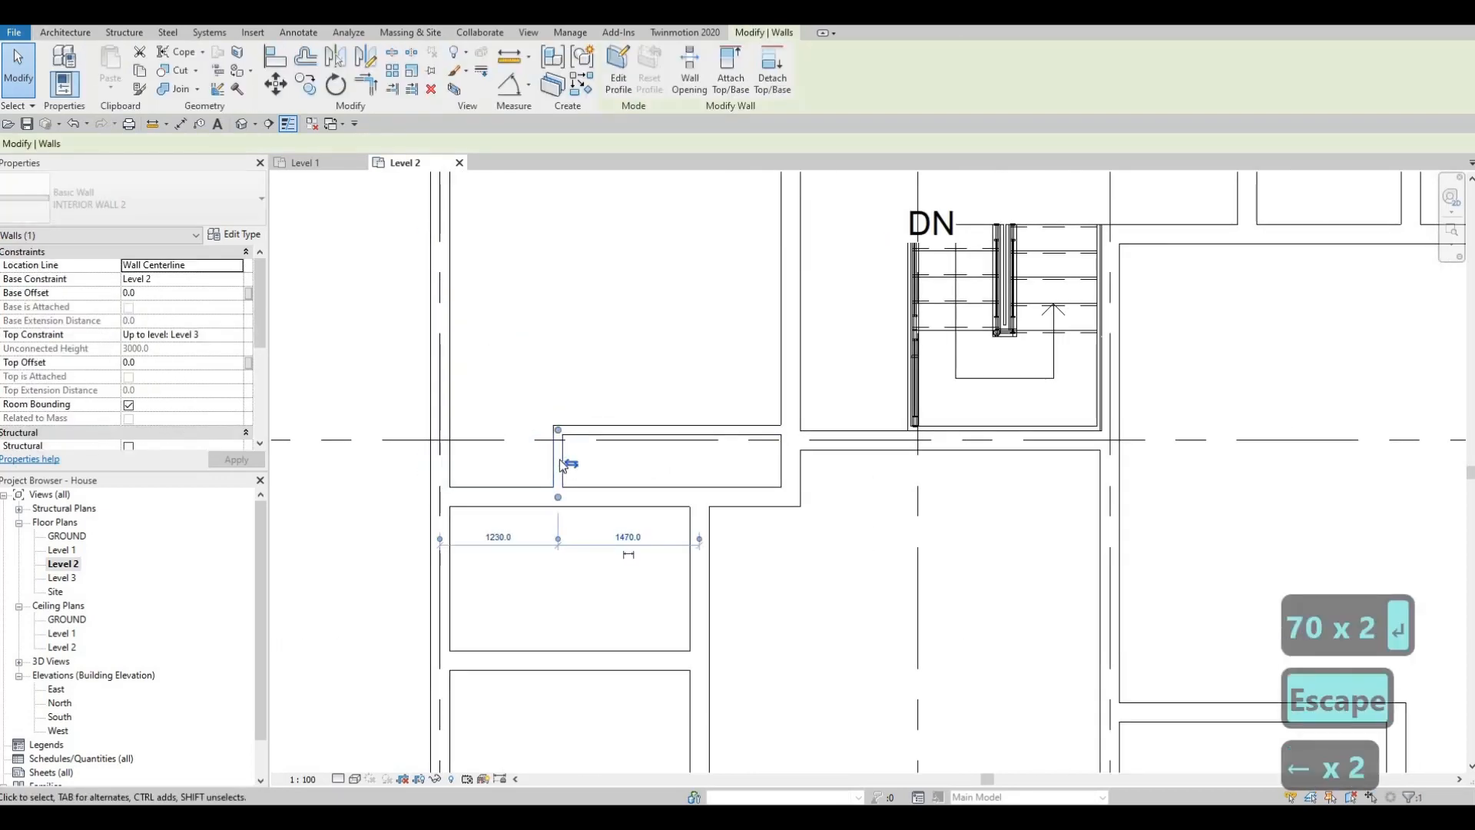
key("Escape")
key("Escape")
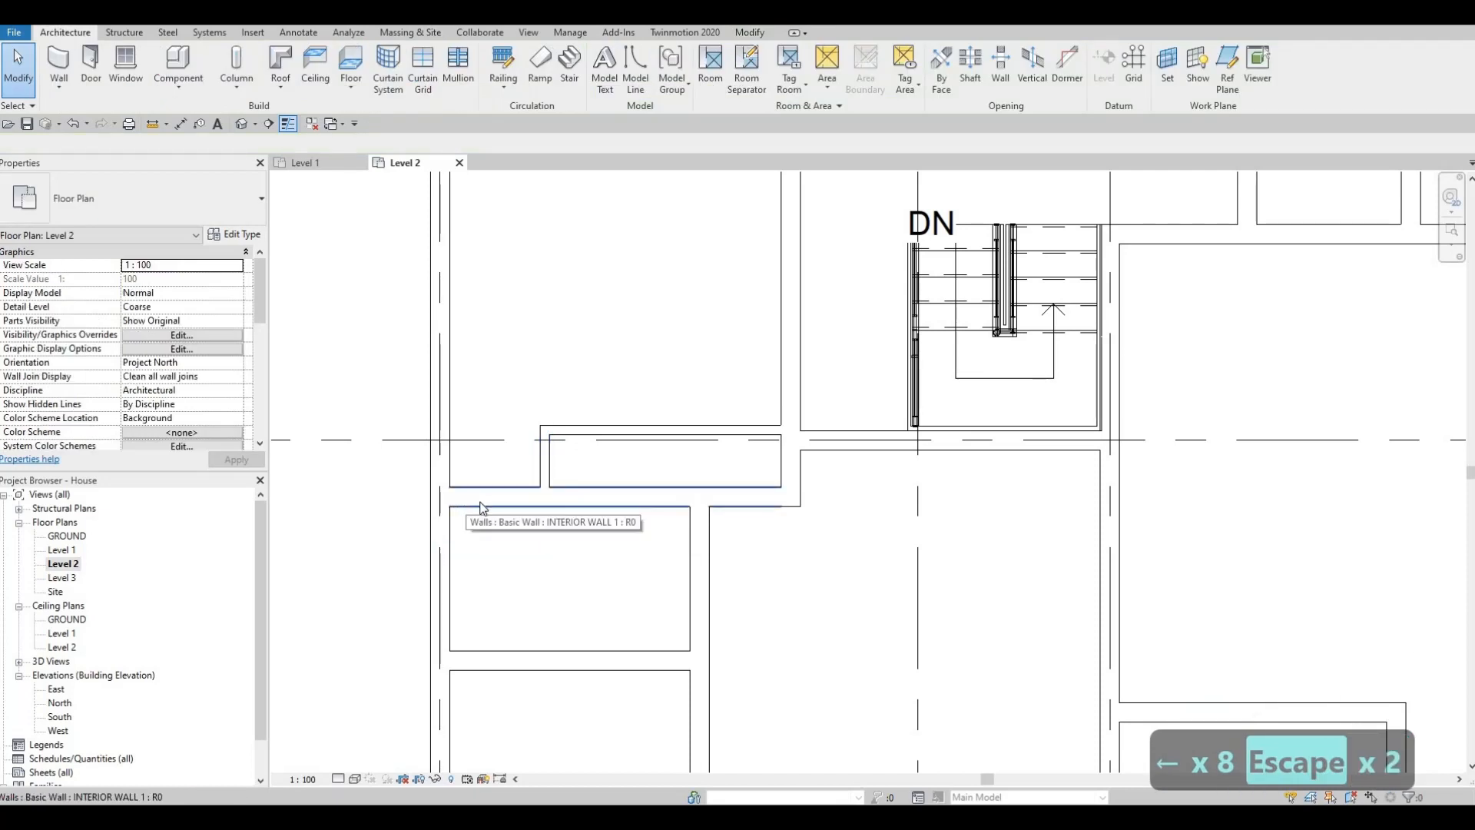
- Draw an L-shaped INTERIOR WALL 2 from the right exterior wall, about 1540 mm below the room's upper wall, ending in a short upward leg
scroll(853, 547, "down", 3)
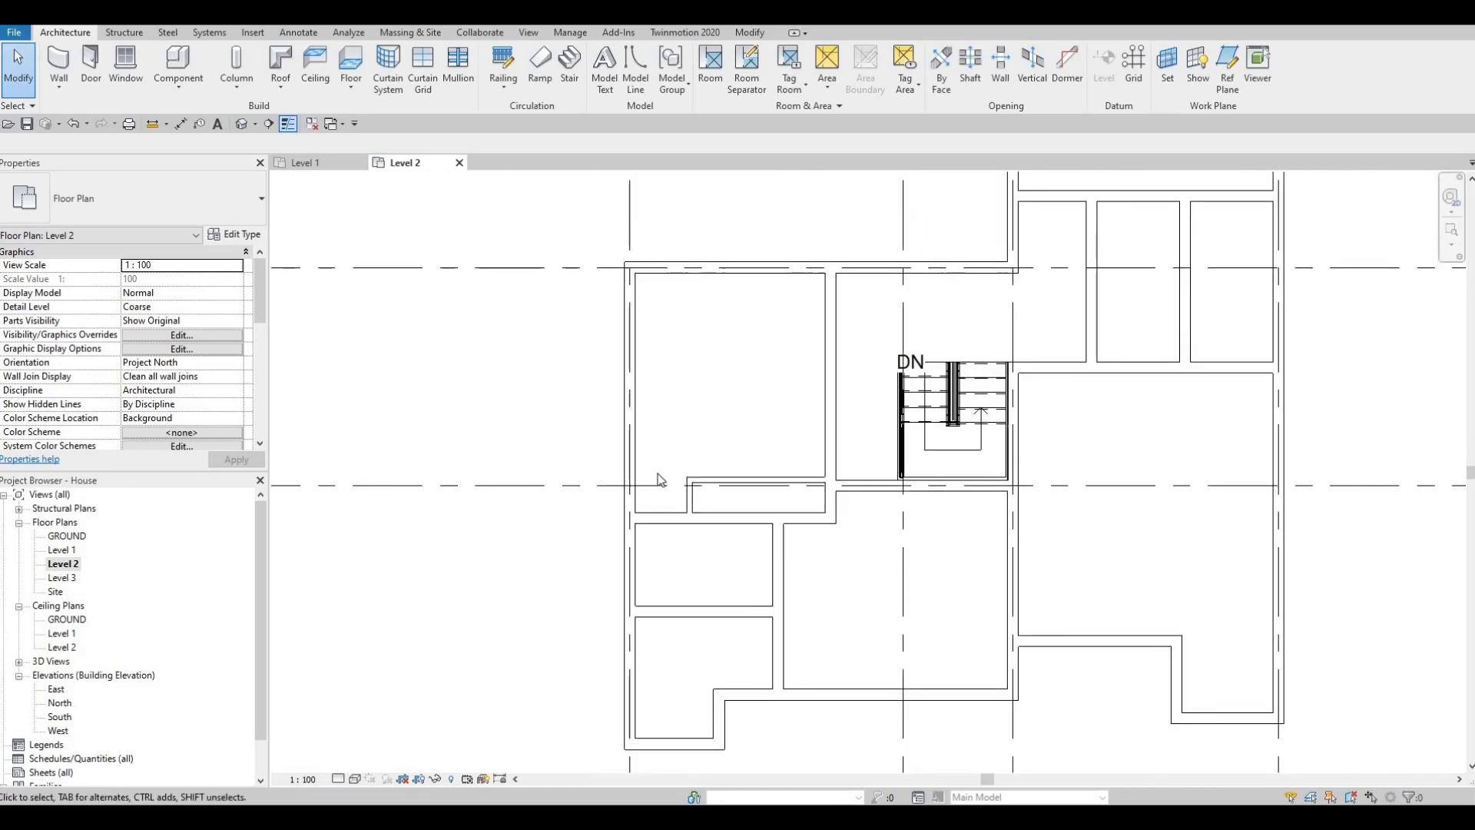
scroll(654, 469, "down", 2)
key("Escape")
left_click(645, 451)
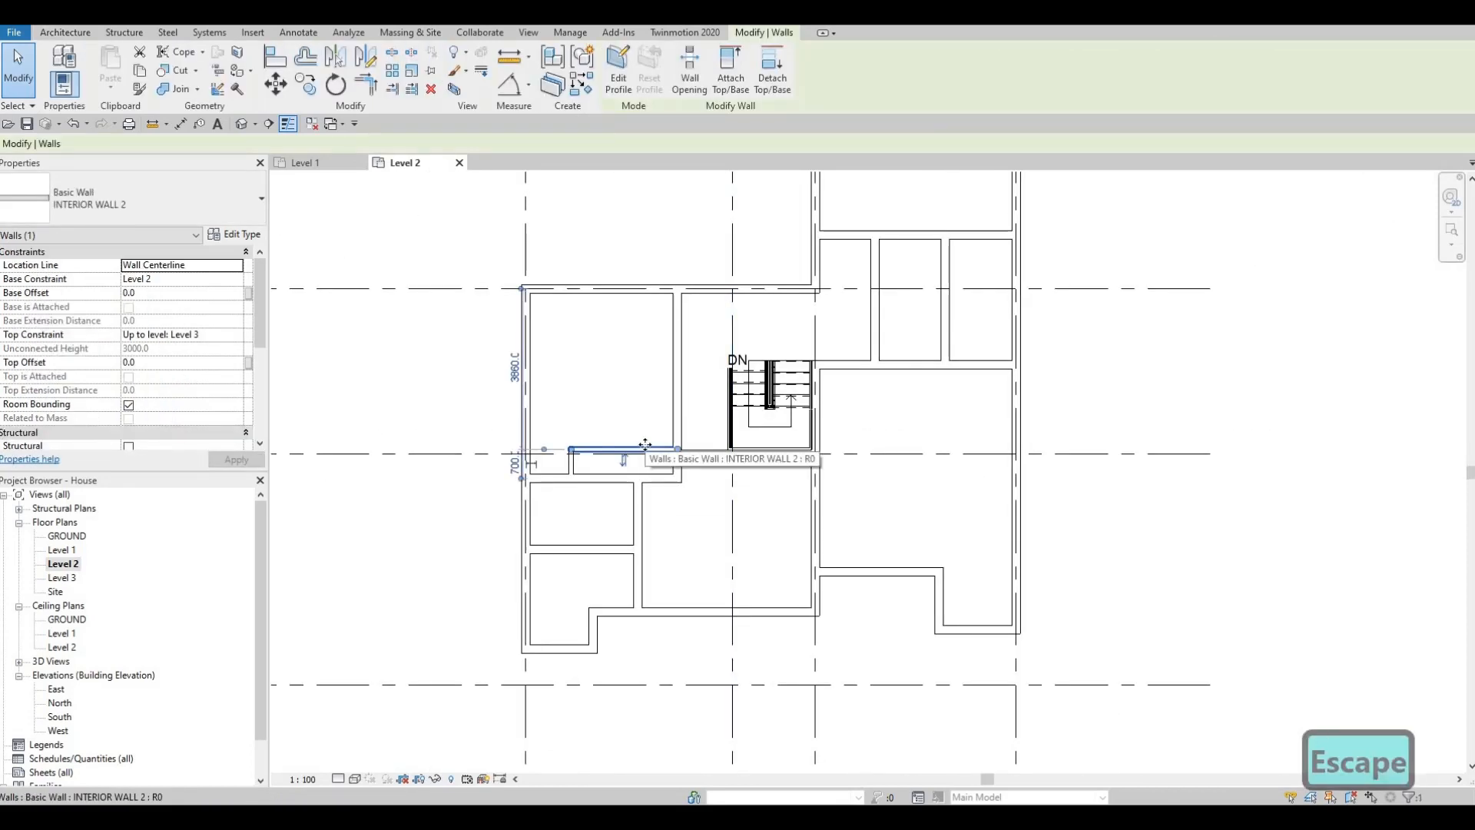
middle_click_drag(950, 459, 911, 456)
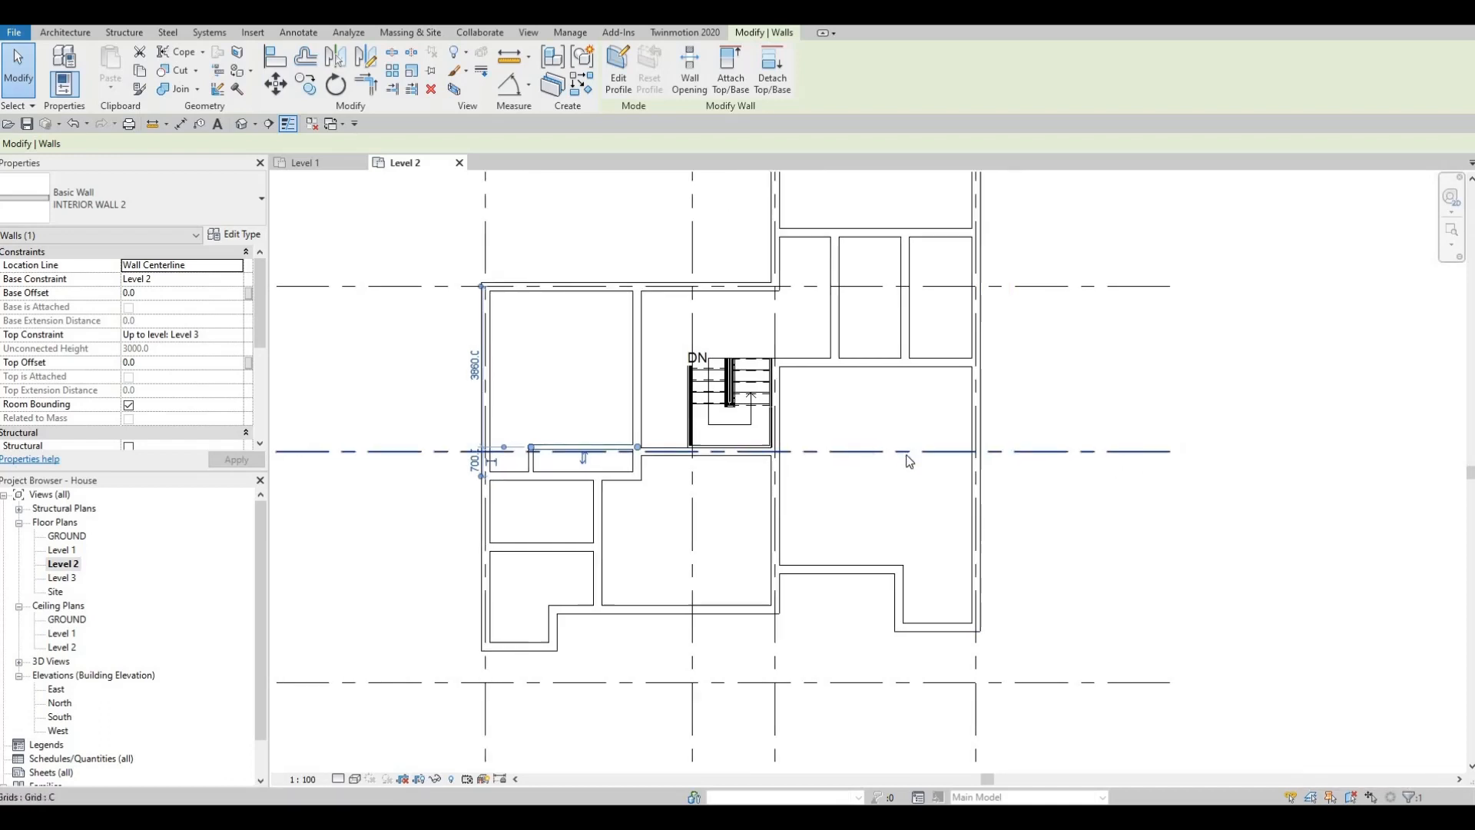
key("w")
key("a")
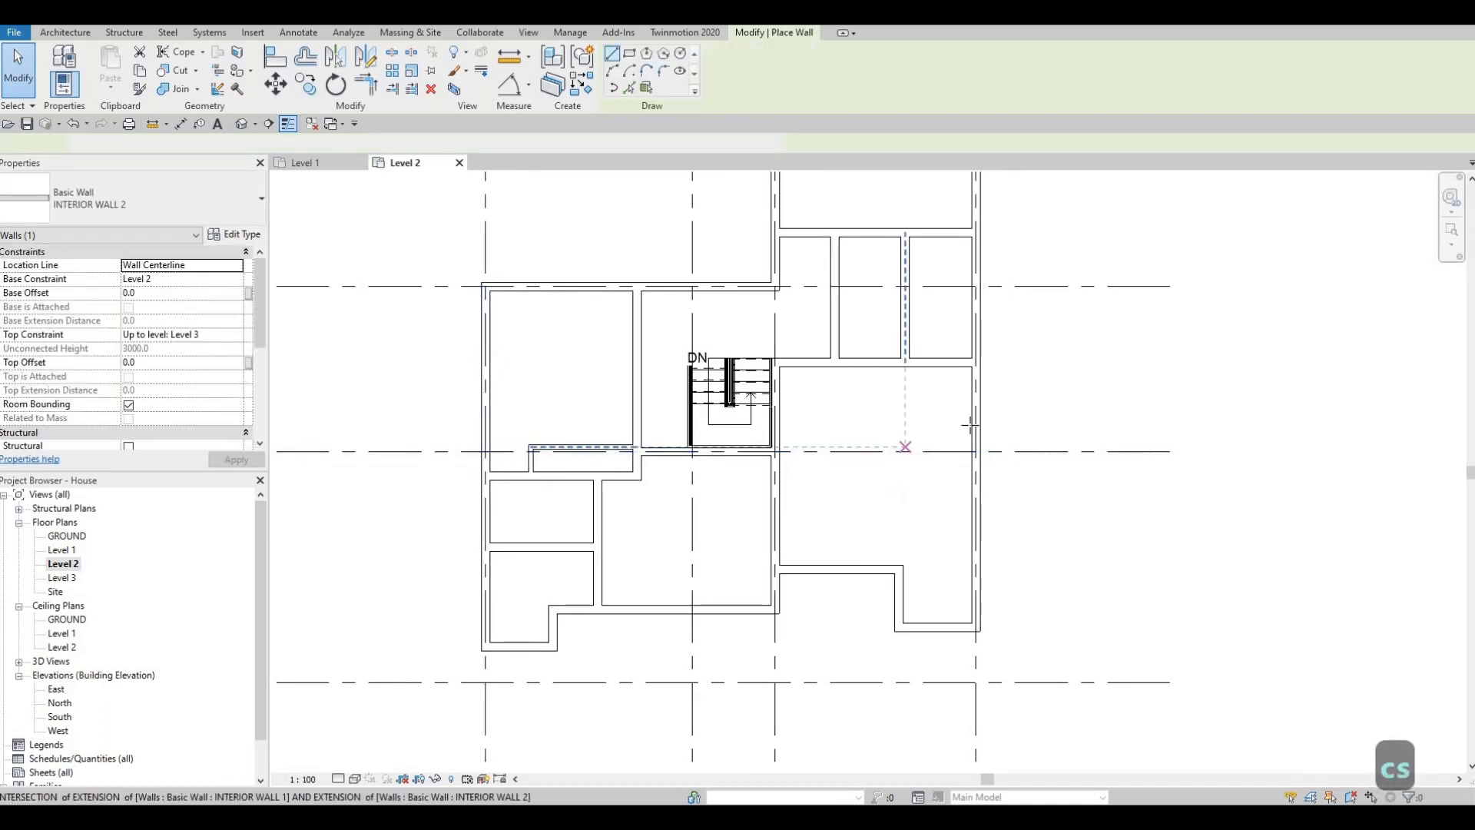
scroll(966, 416, "up", 2)
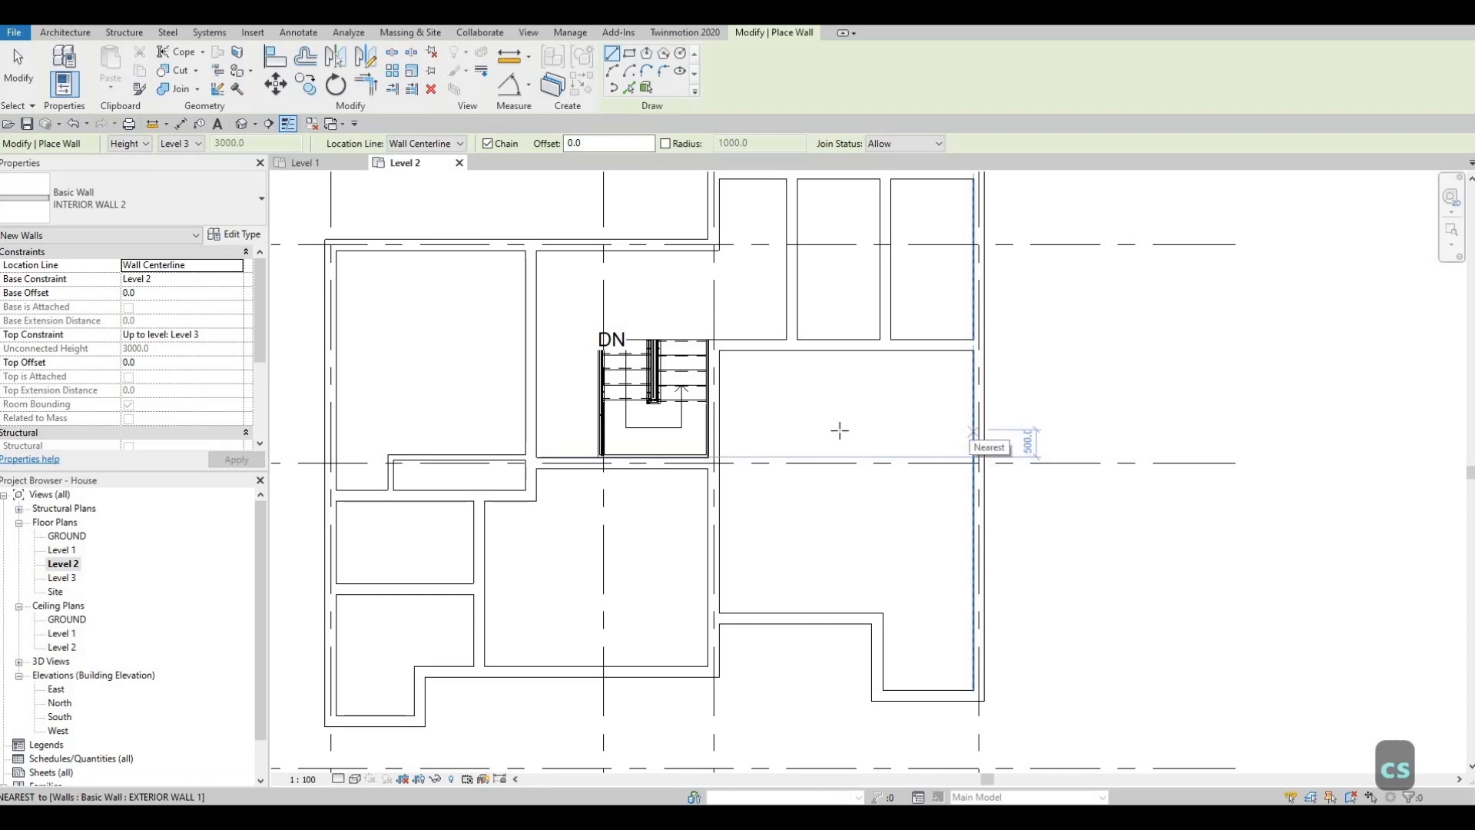
left_click(840, 430)
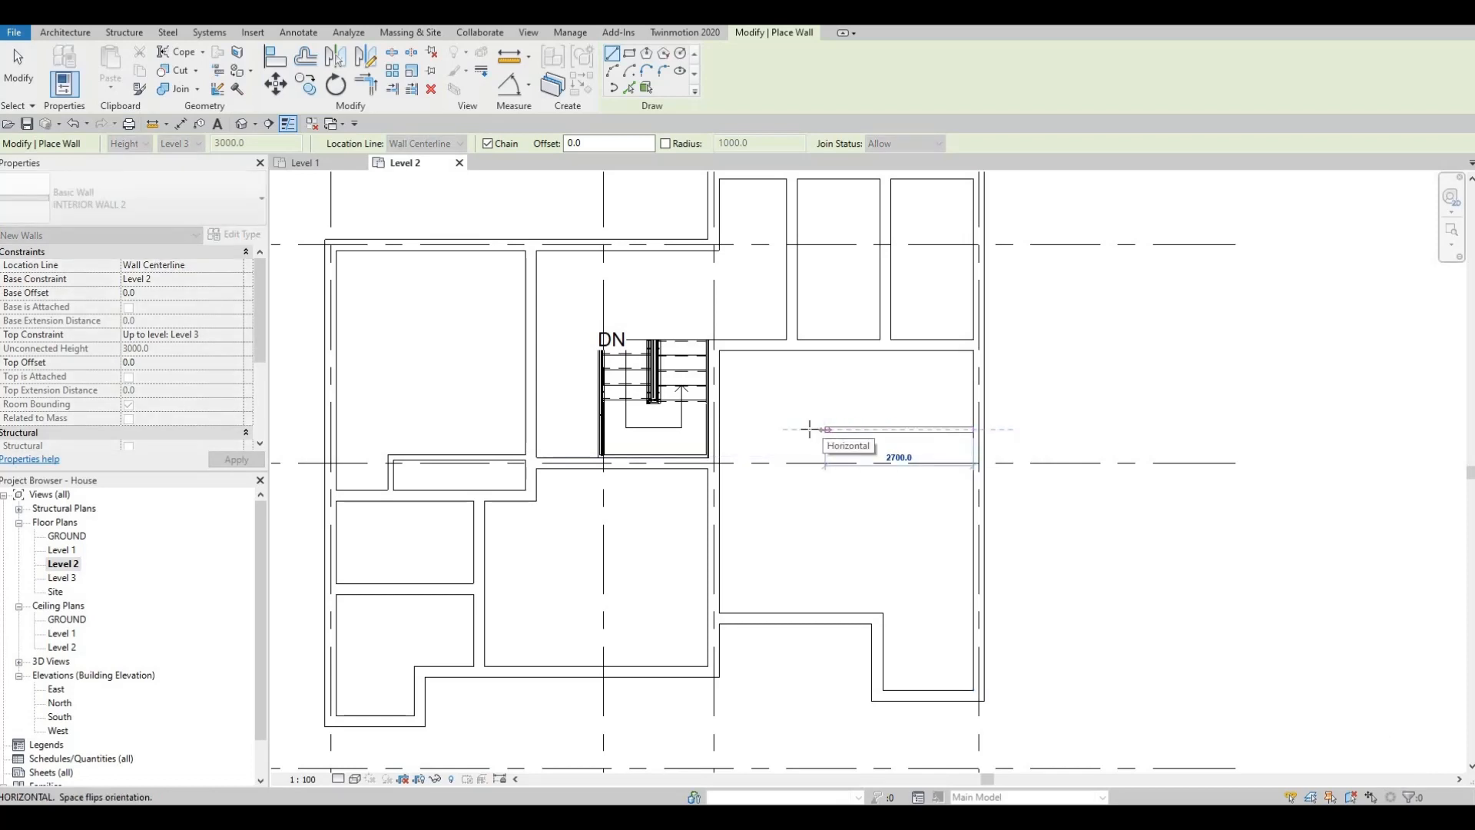
left_click(792, 429)
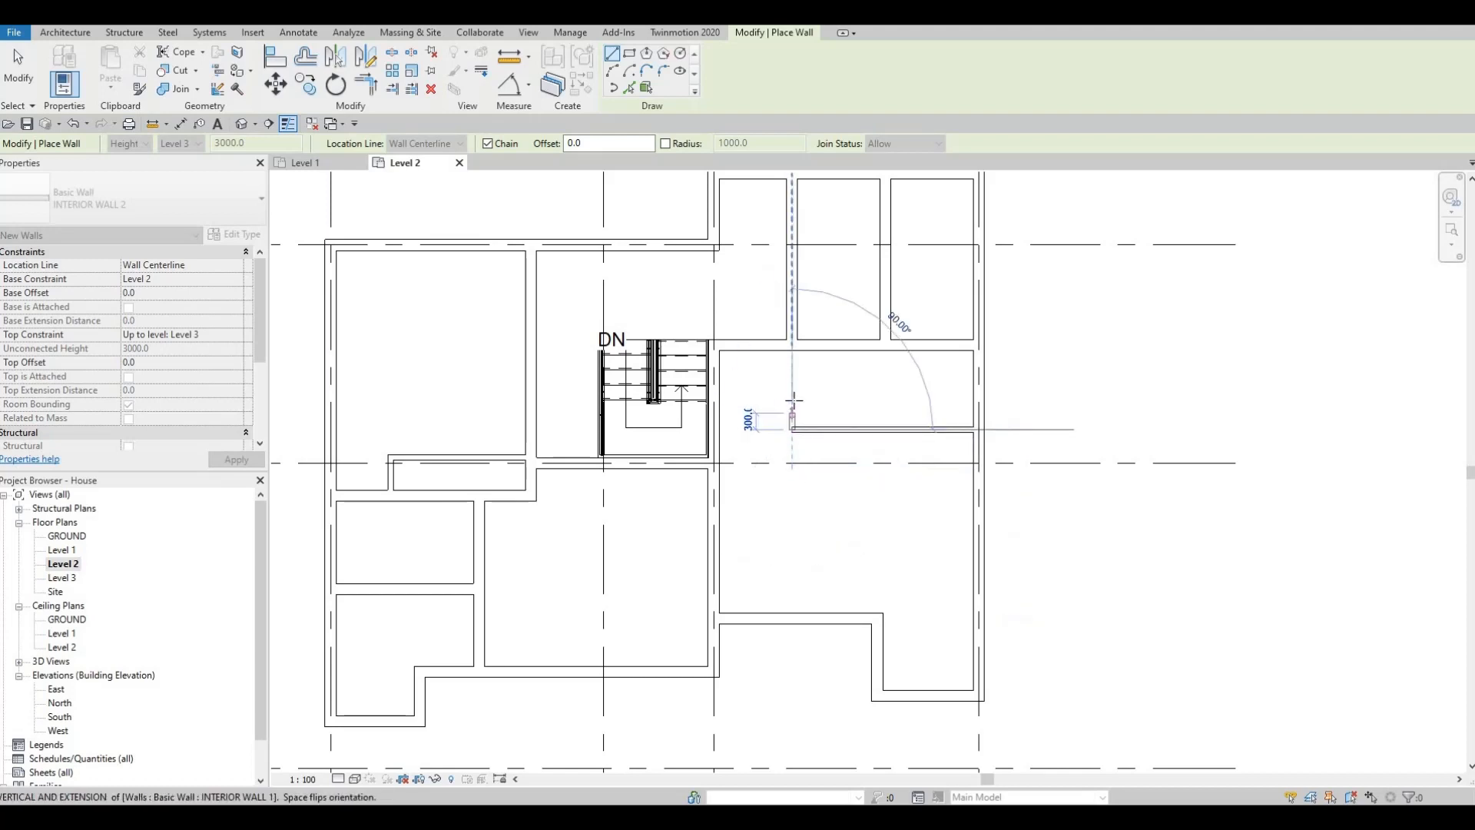
key("Escape")
key("Escape")
key("Escape")
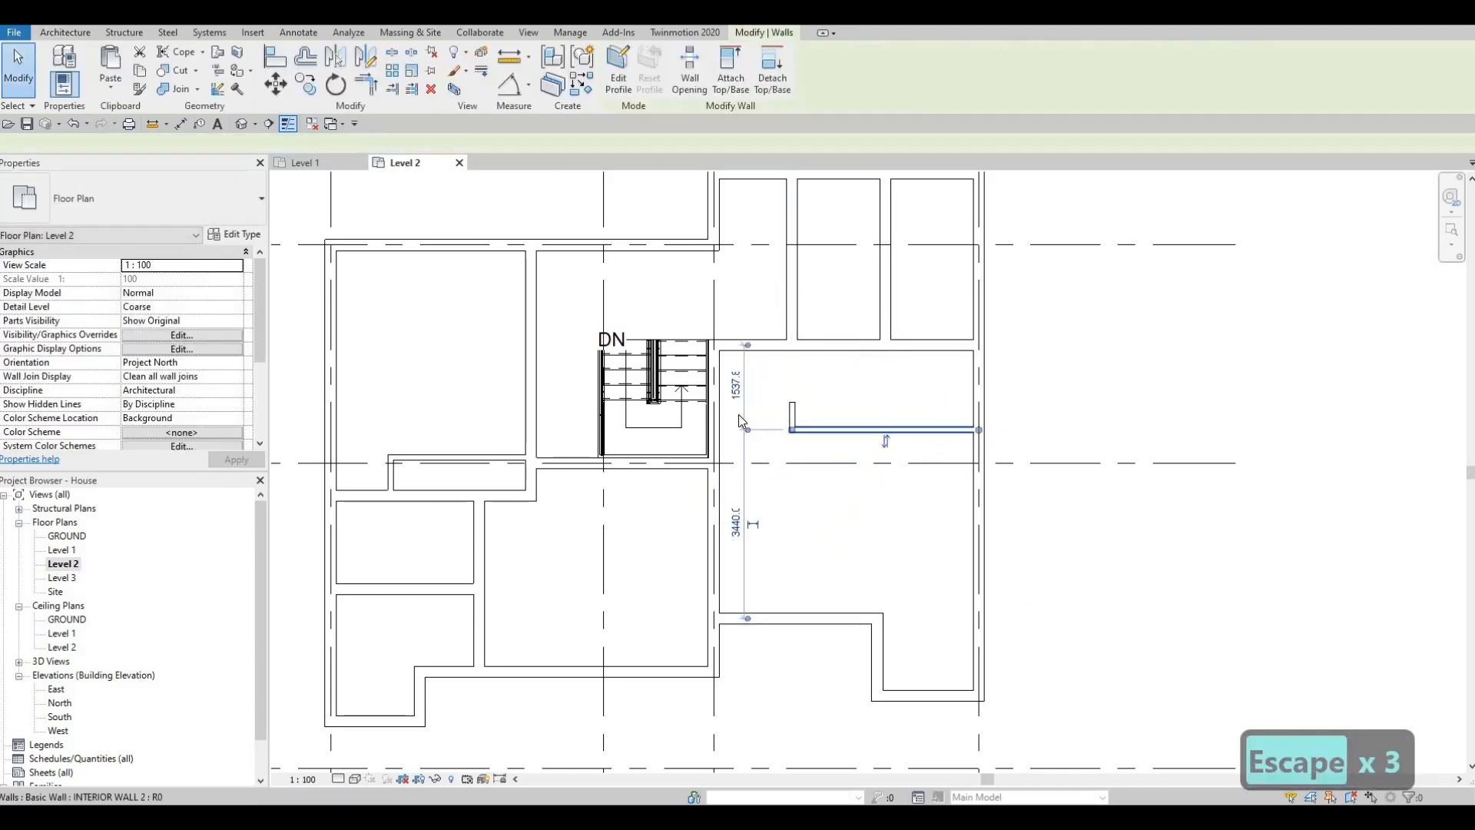
- Set the distance from the new horizontal INTERIOR WALL 2 segment to the horizontal wall above it to 1700 mm
left_click(738, 384)
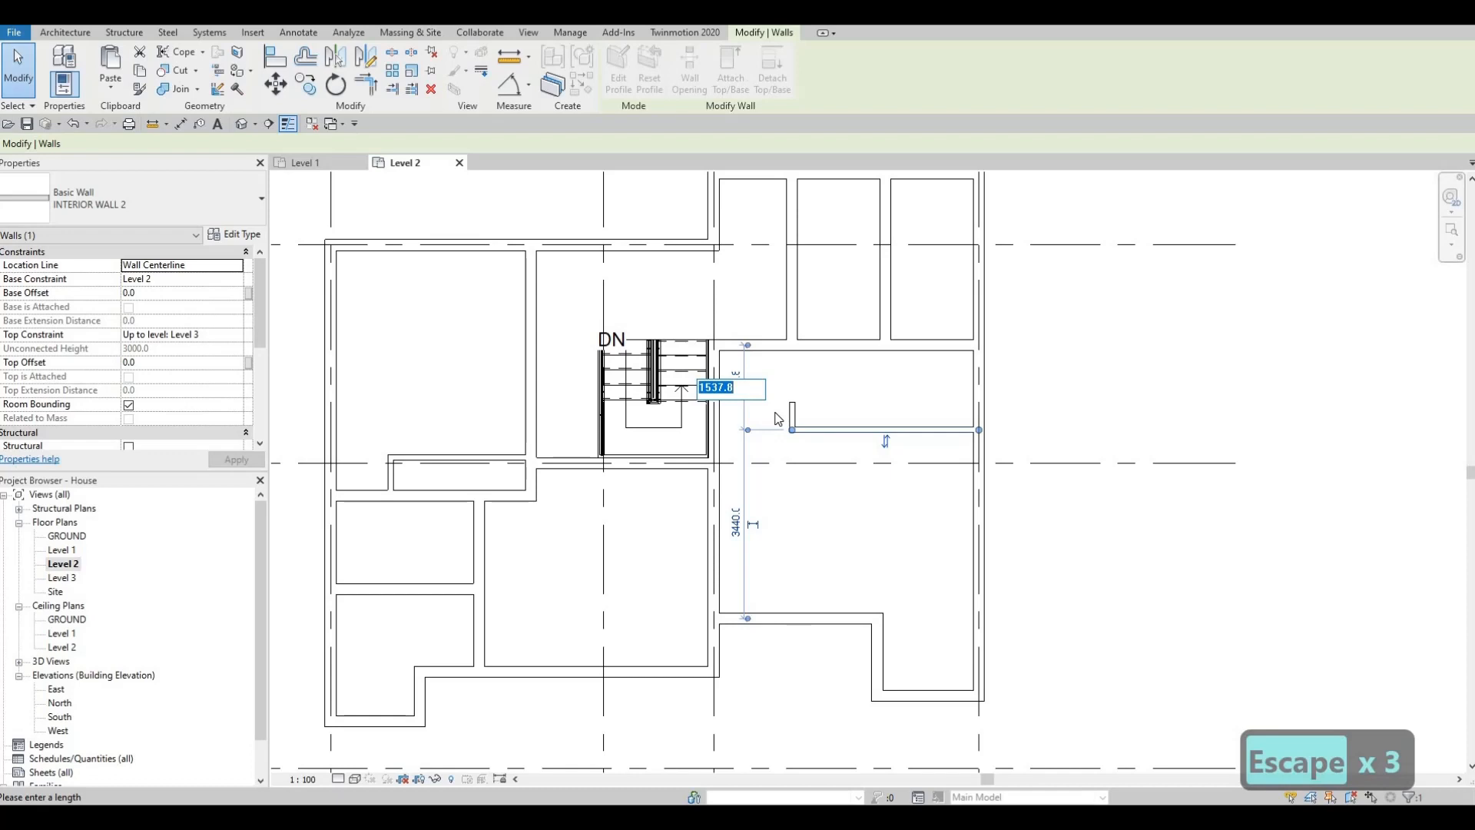
type("16")
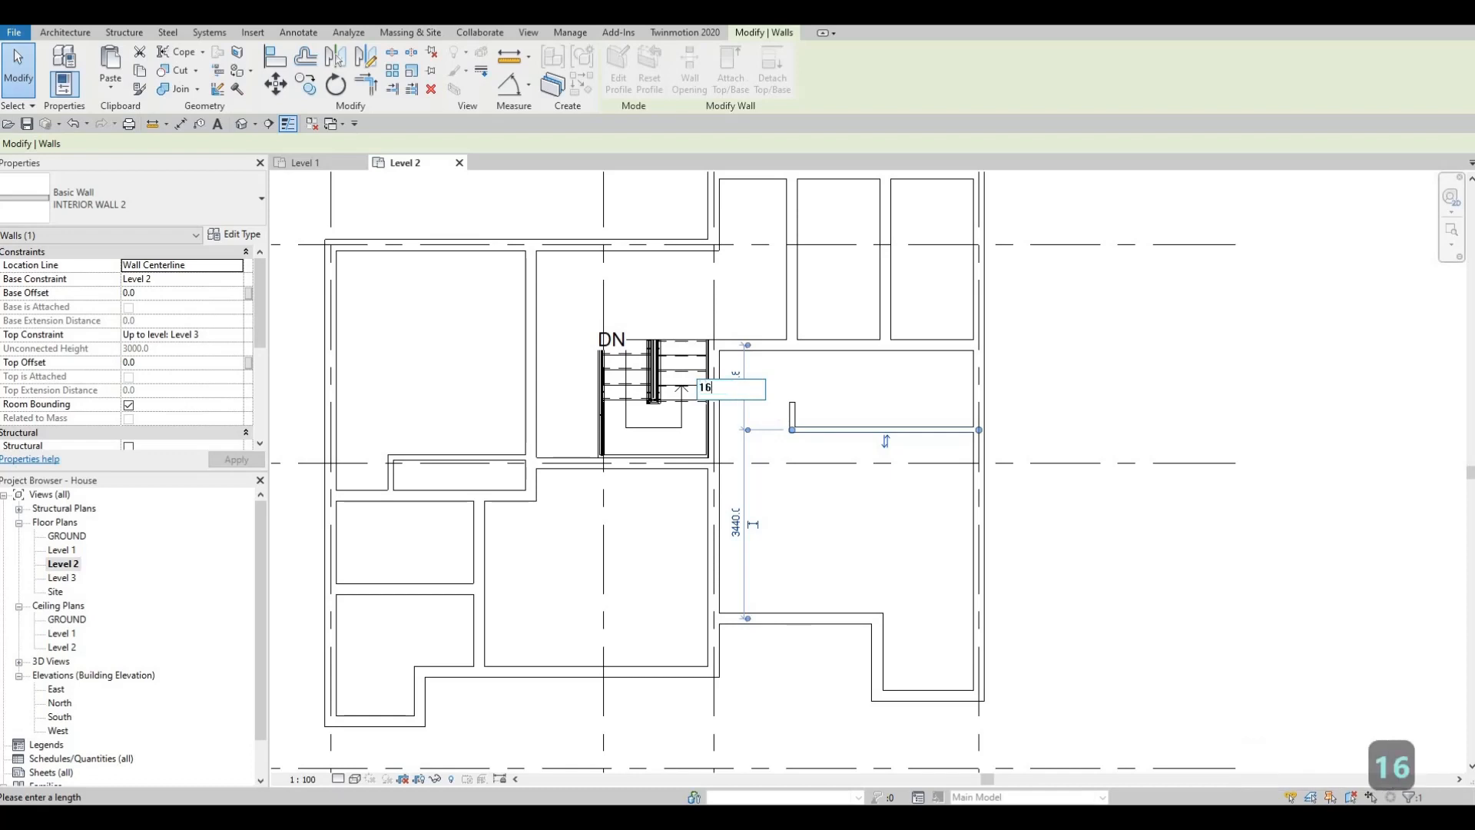
key("BackSpace")
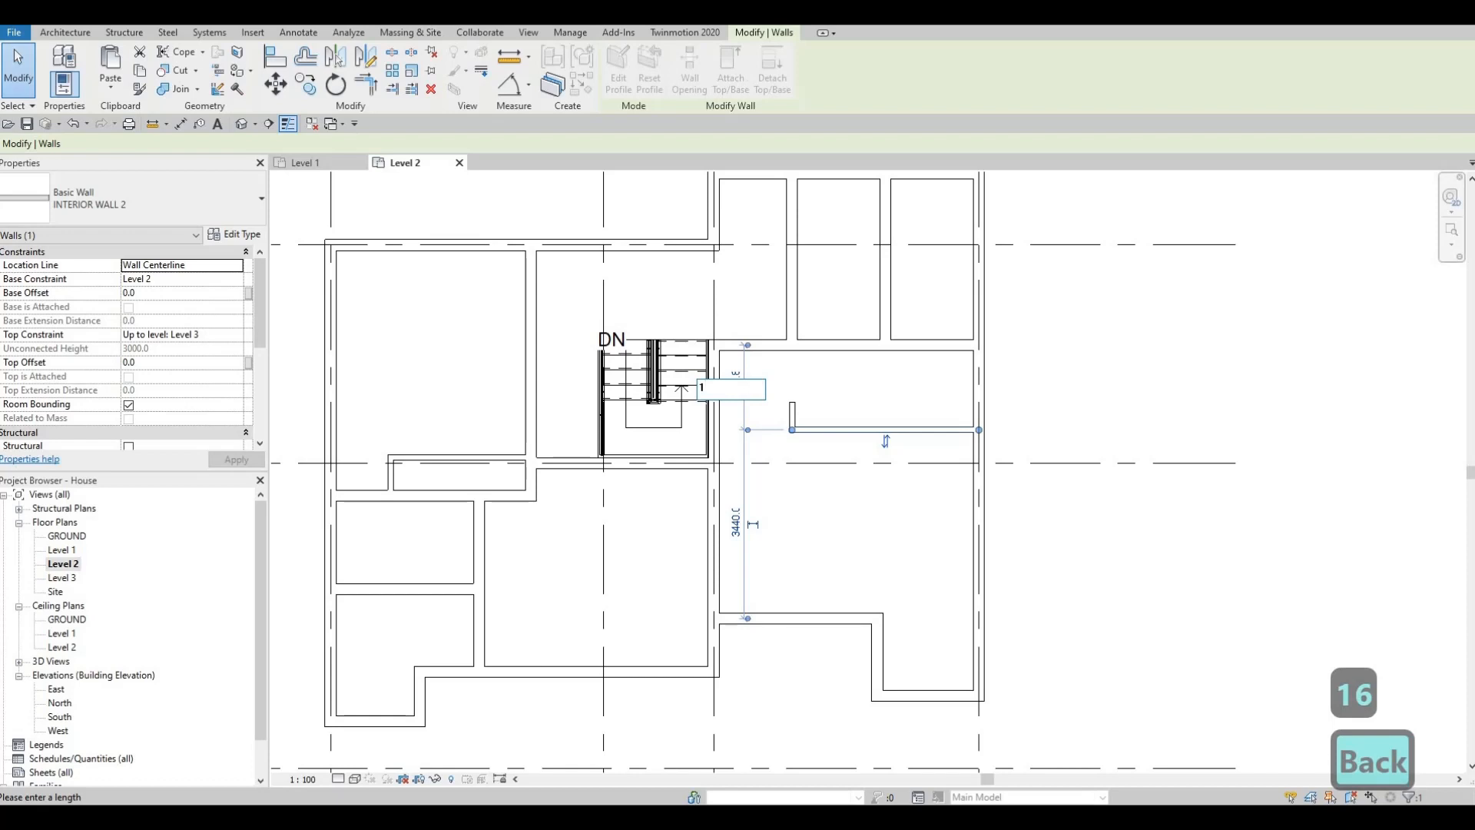
type("700")
key("Return")
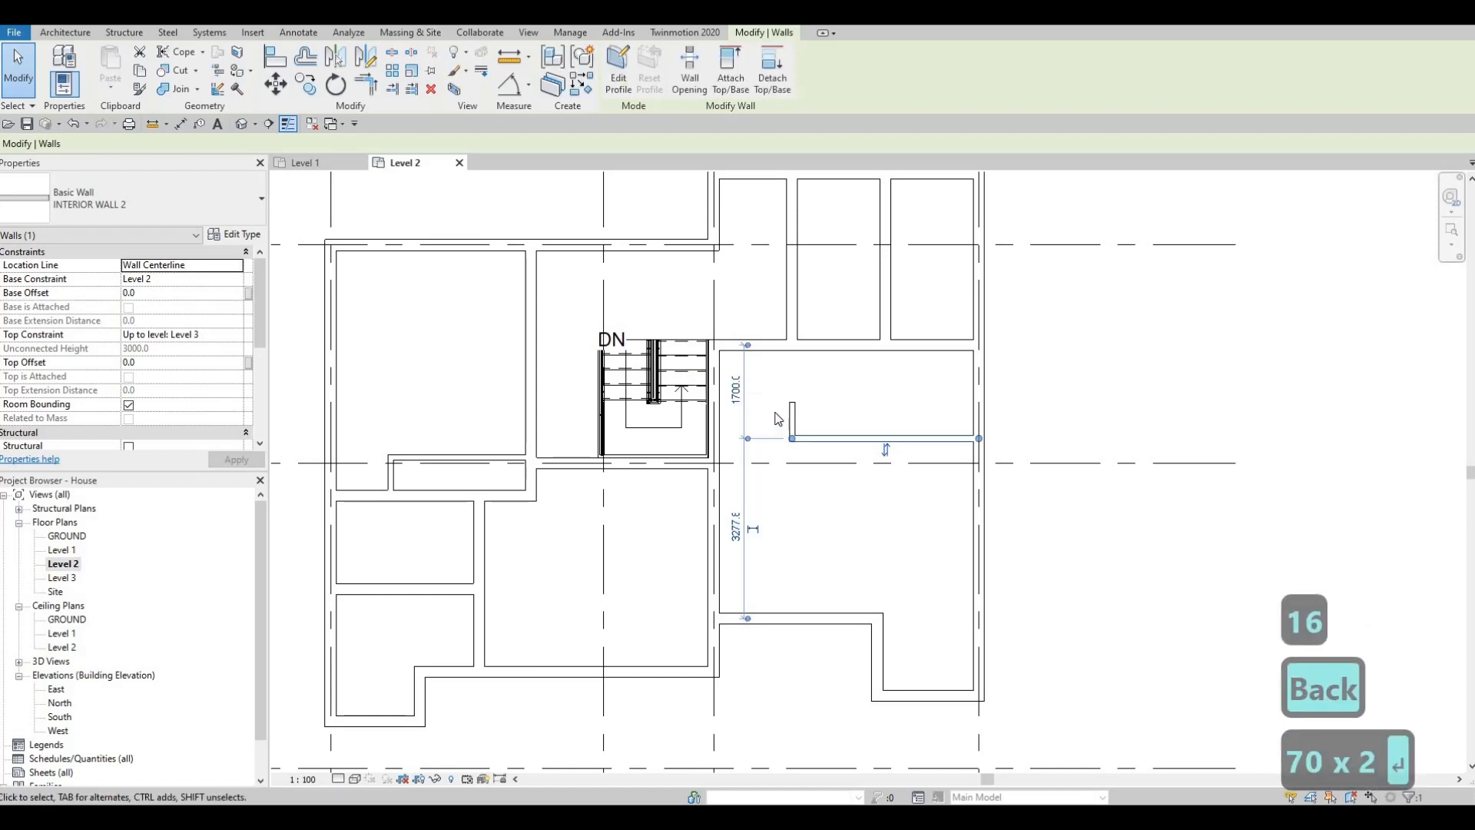
key("Escape")
key("Escape")
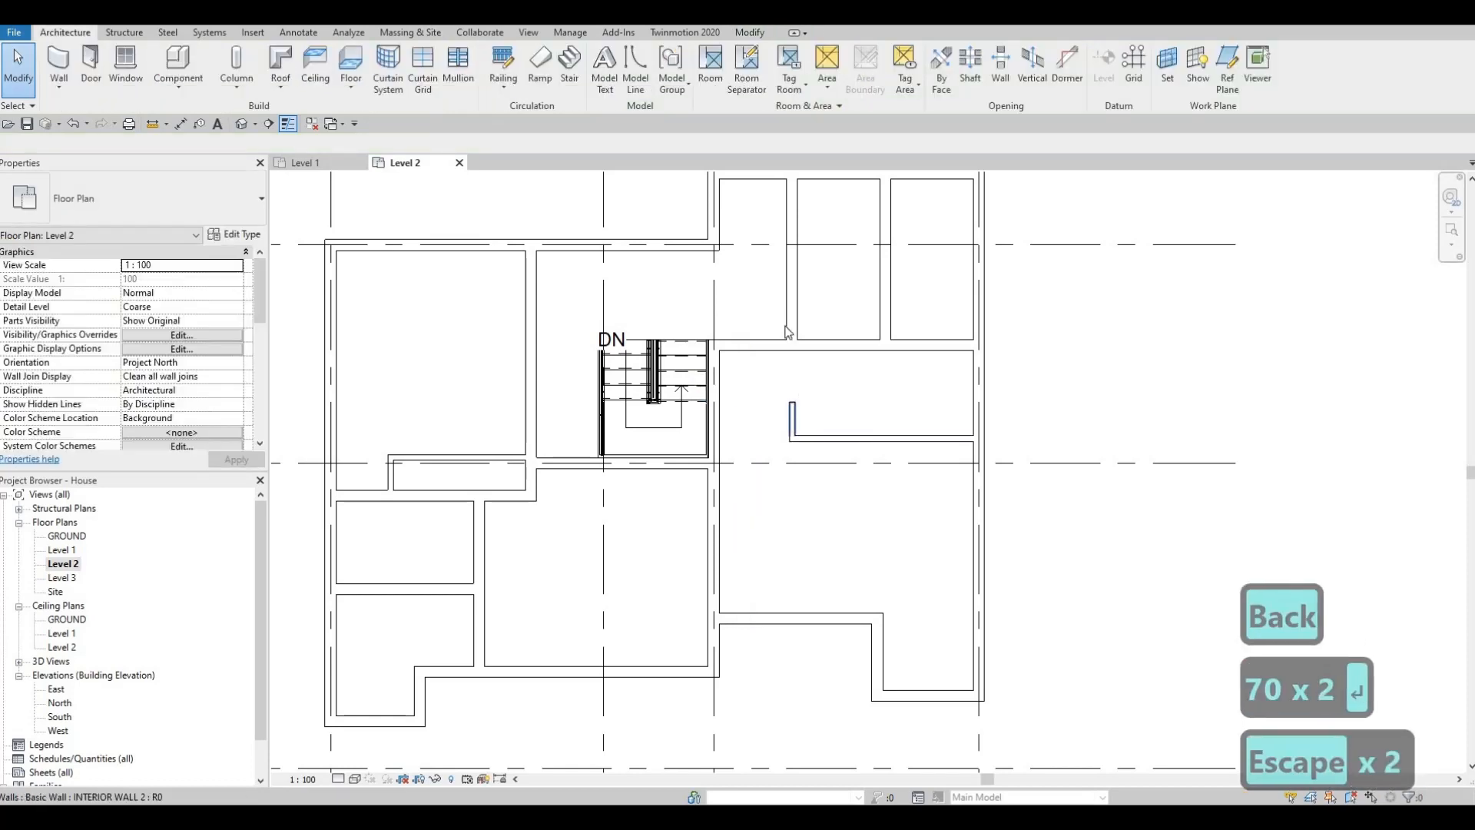
- Align the short vertical segment's left face with the left face of the first vertical partition above it
key("a")
key("l")
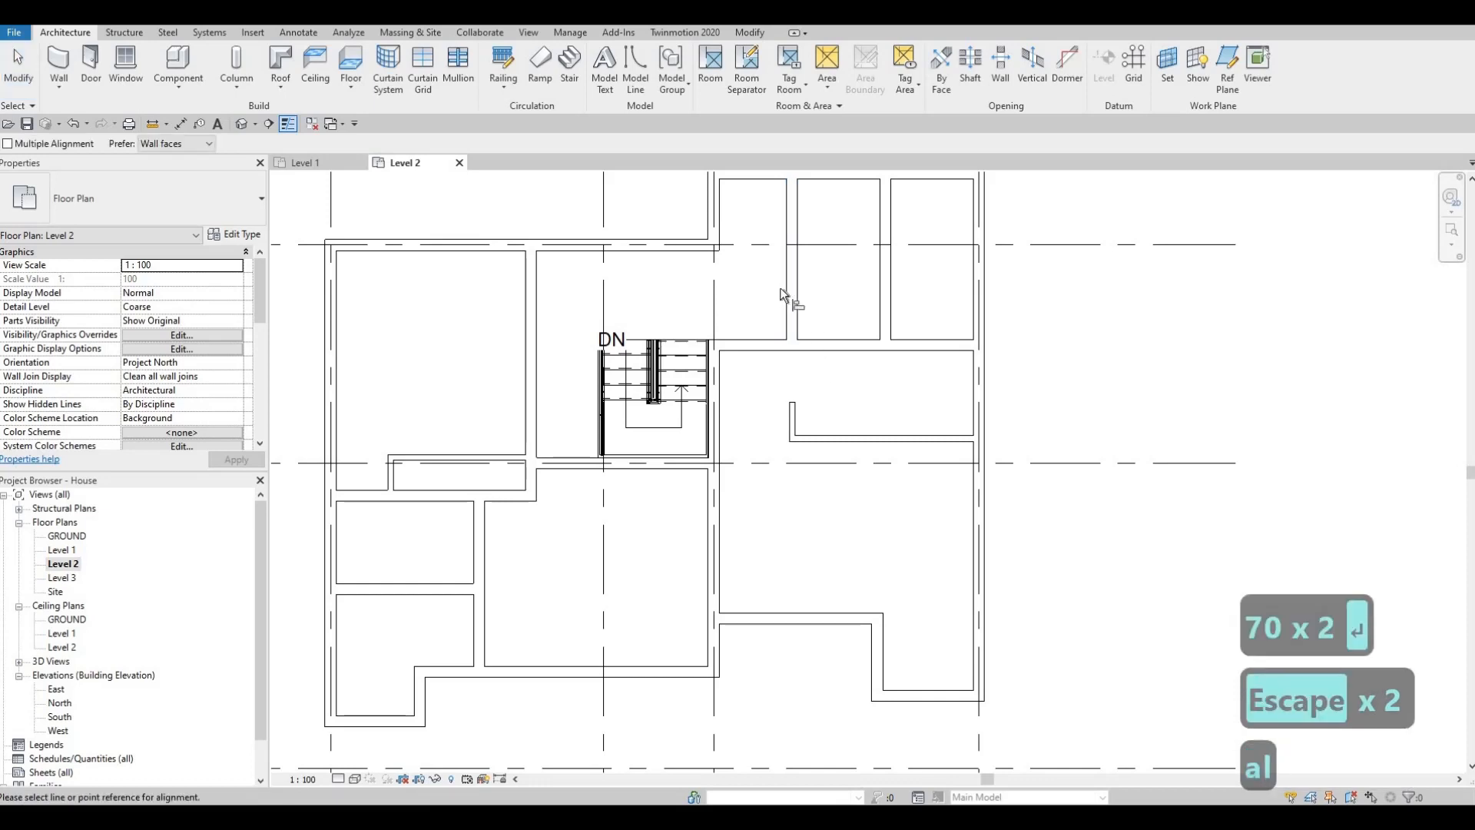
left_click(783, 291)
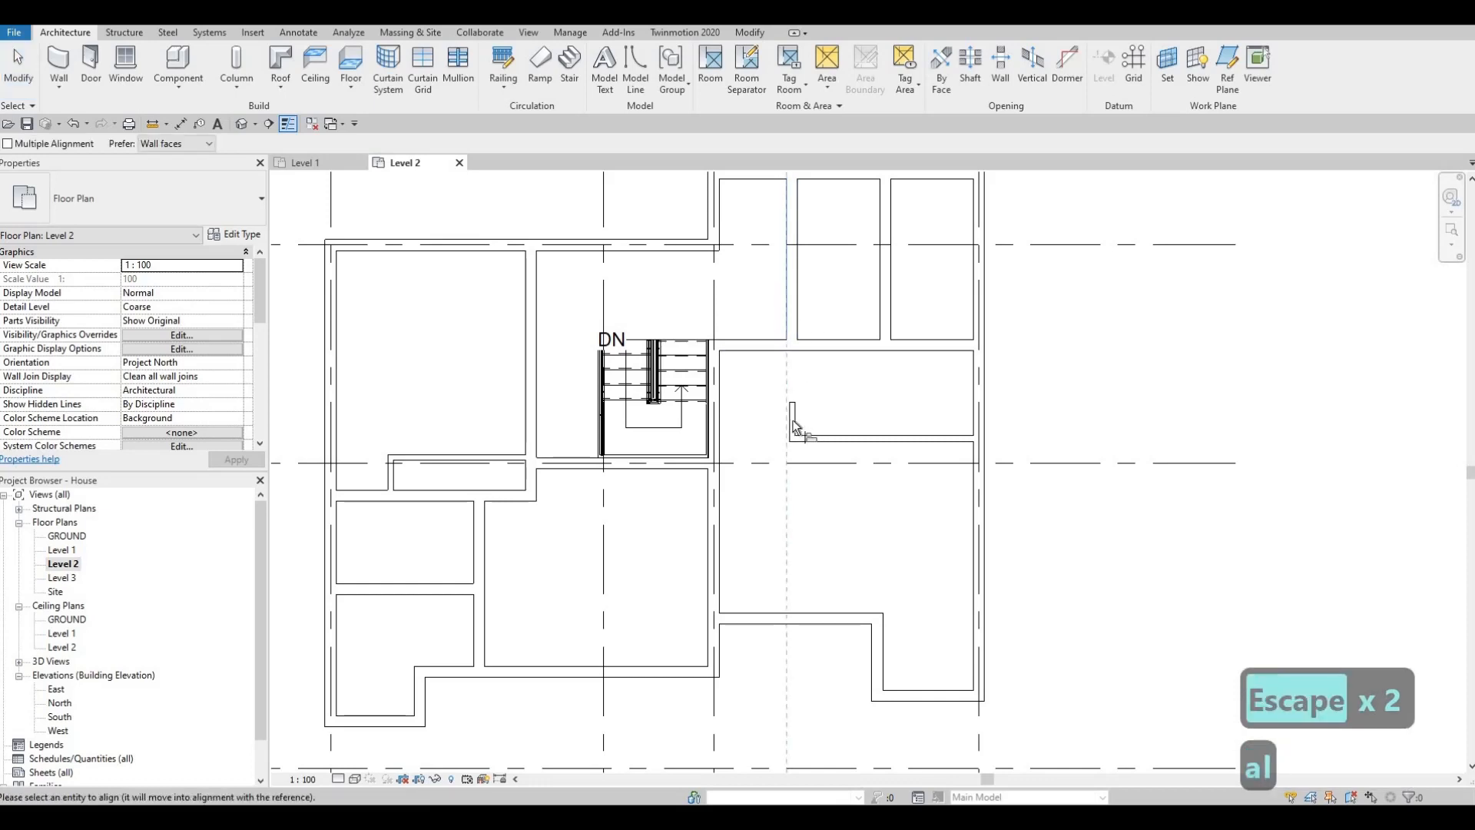
left_click(791, 421)
key("Escape")
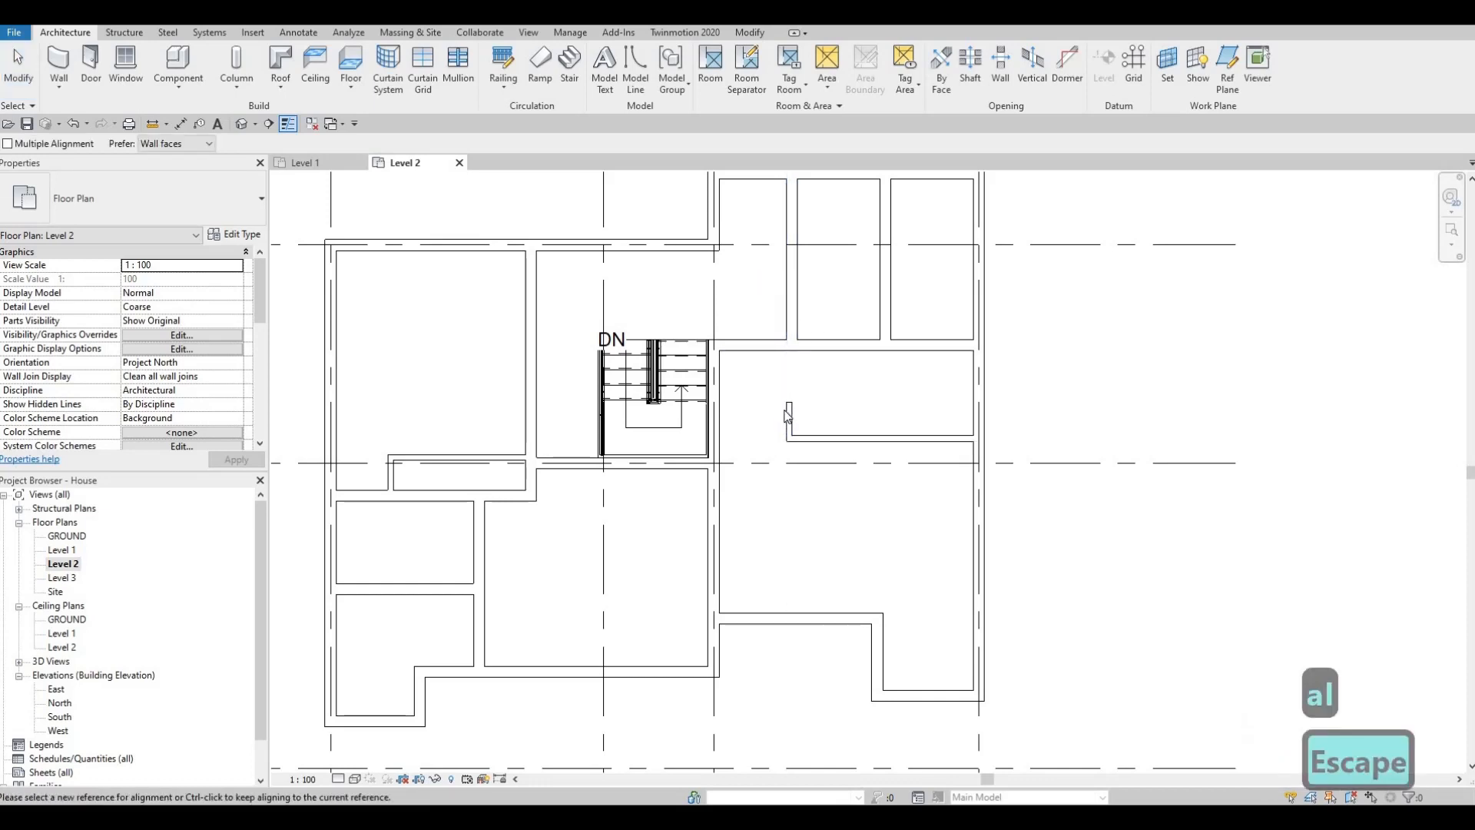
key("Escape")
- Set the length of the short vertical INTERIOR WALL 2 segment to 700 mm
scroll(792, 420, "up", 2)
left_click(793, 409)
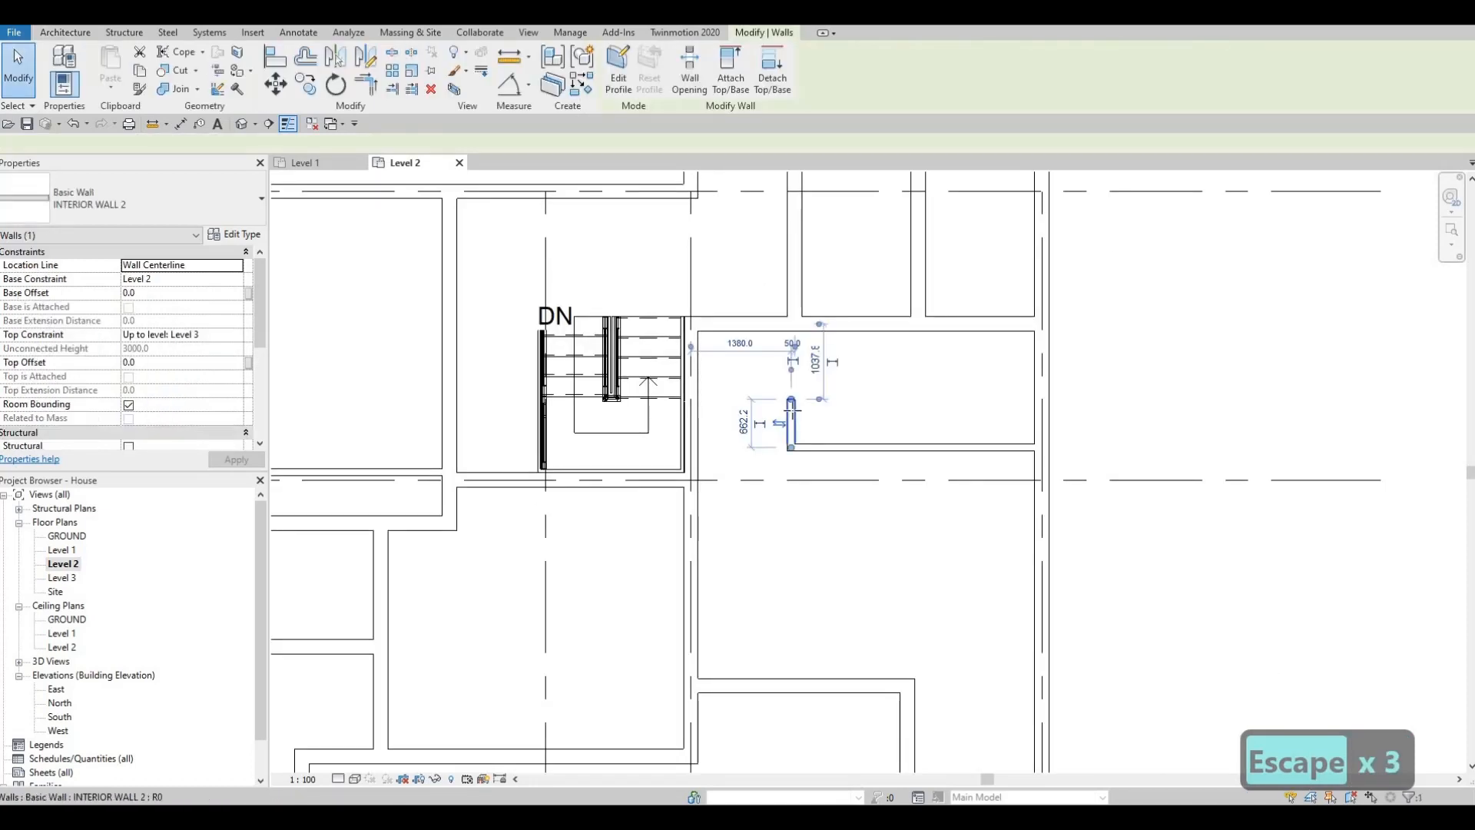
left_click_drag(791, 411, 791, 404)
left_click(743, 427)
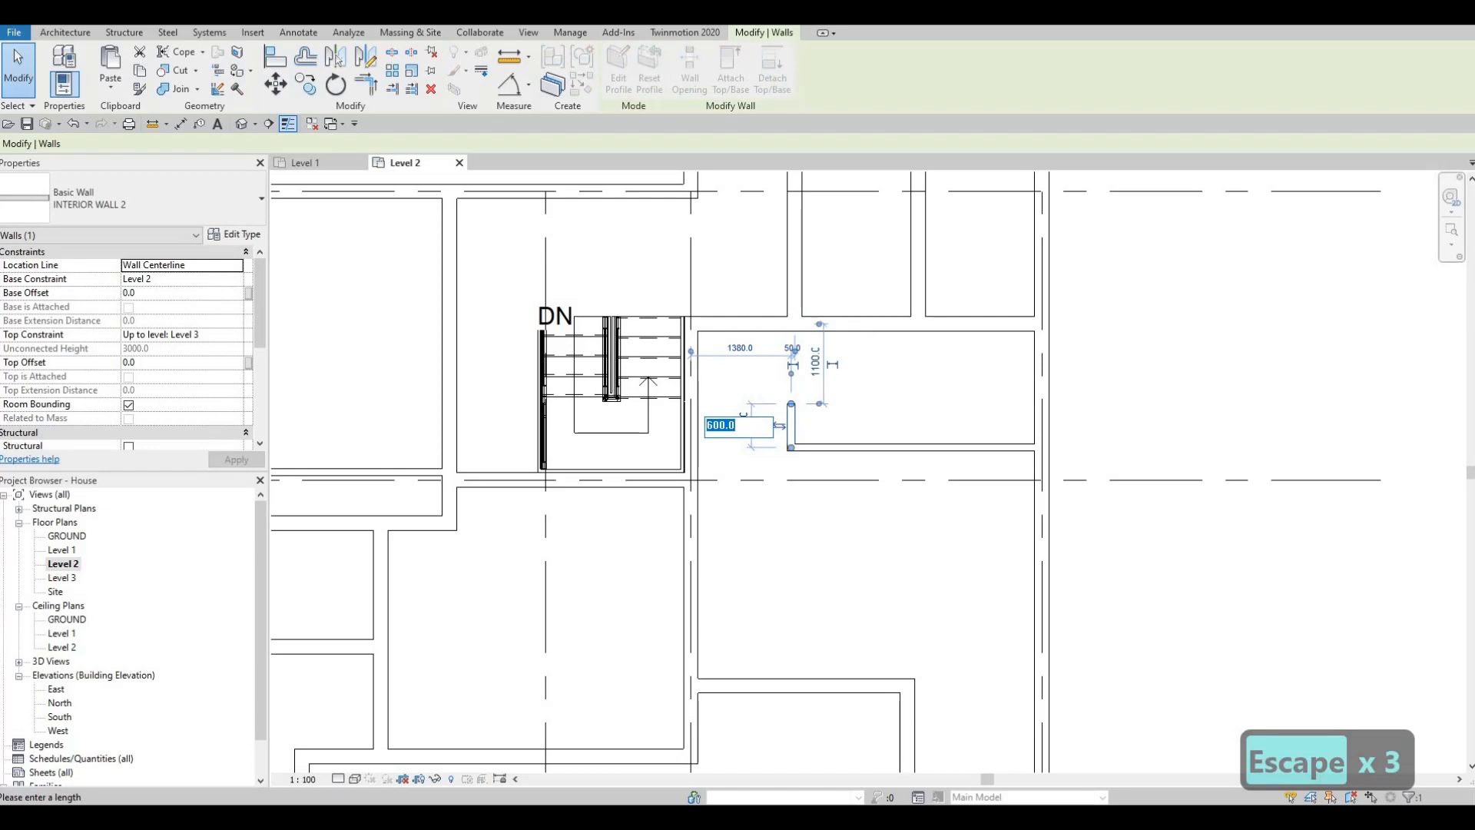
type("700")
key("Return")
key("Escape")
key("Escape")
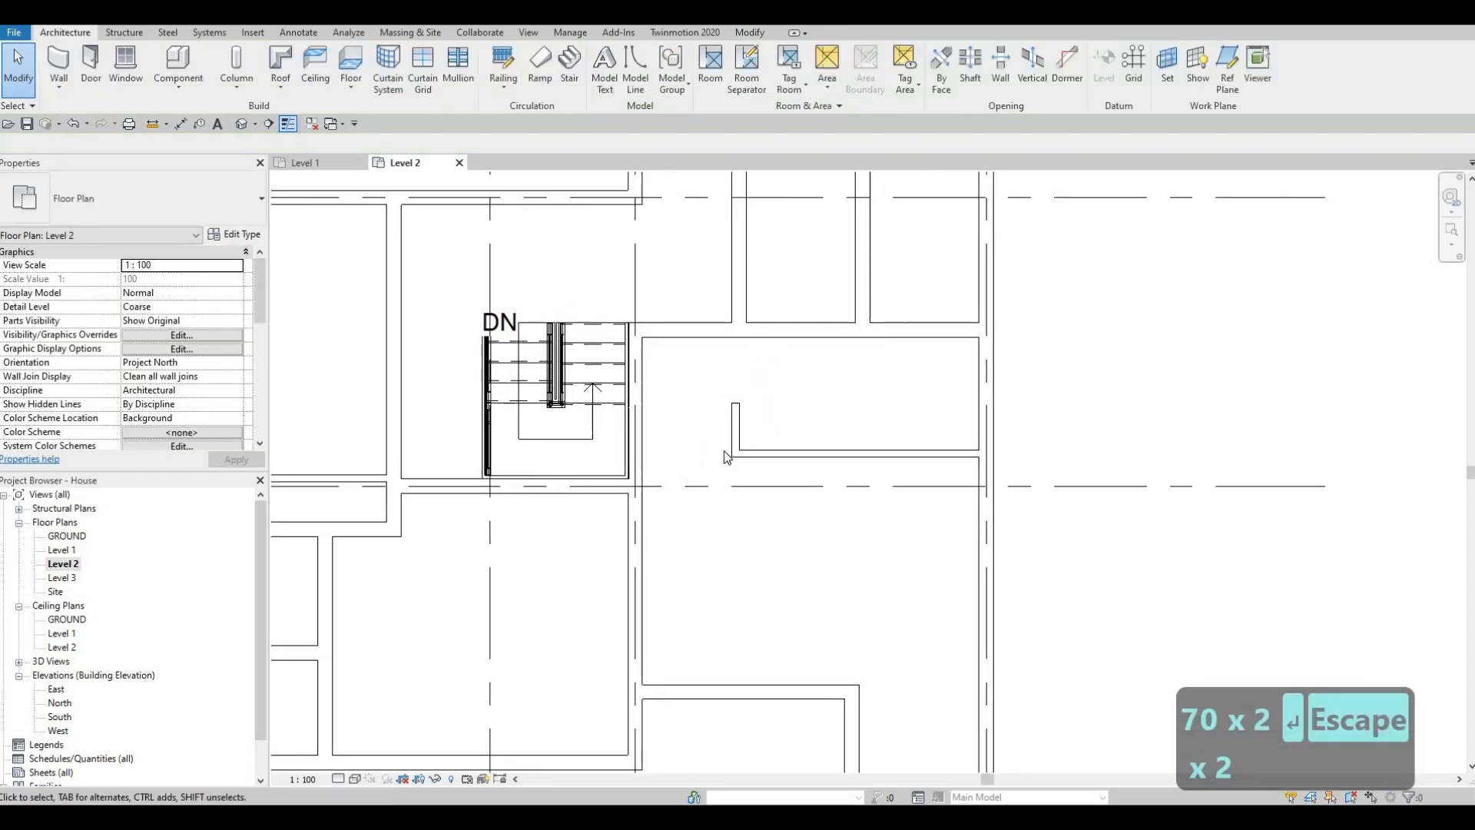
middle_click_drag(743, 482, 723, 485)
middle_click_drag(829, 438, 800, 445)
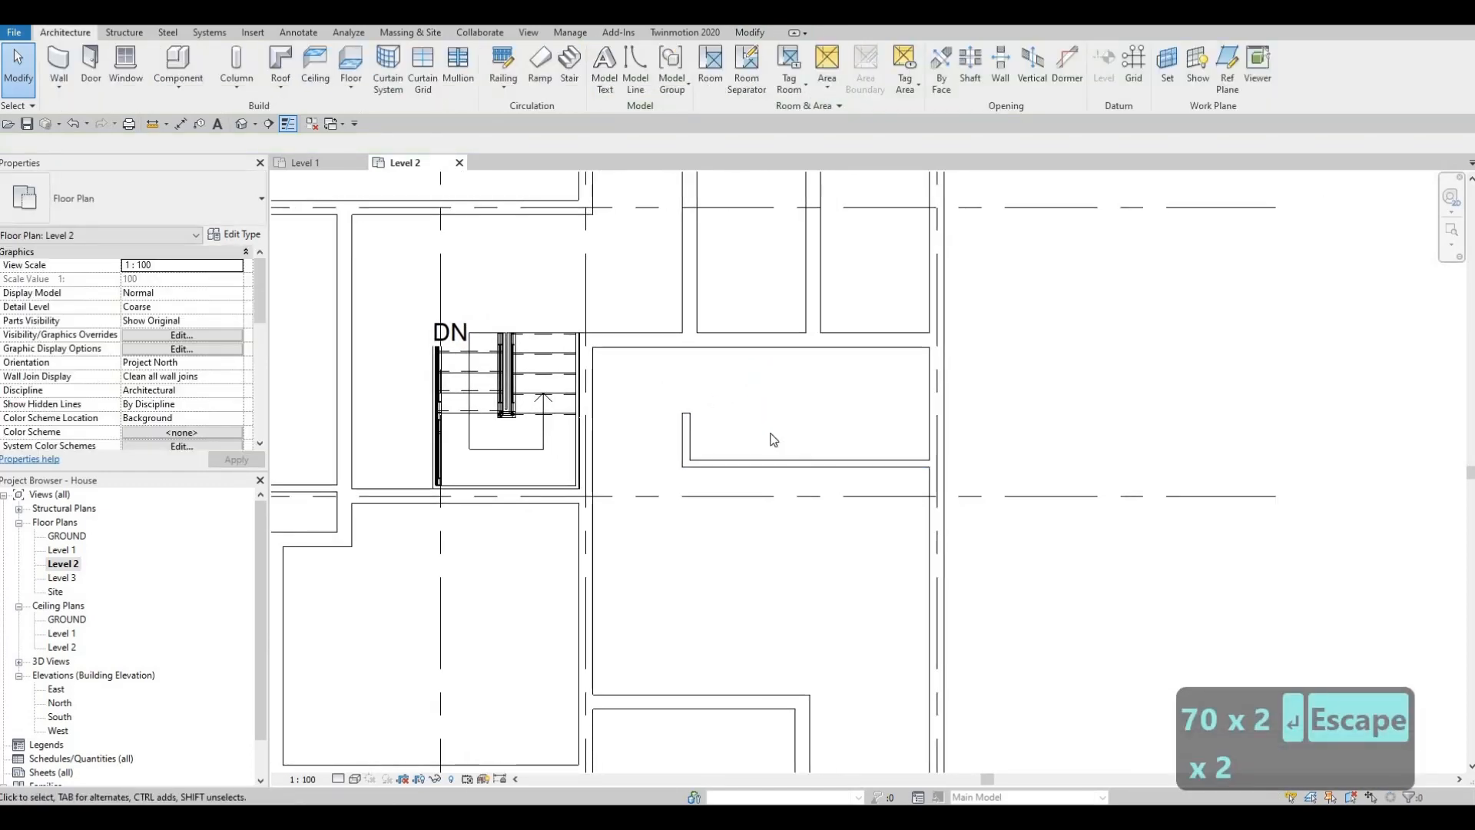
key("Escape")
key("Escape")
middle_click_drag(688, 434, 678, 441)
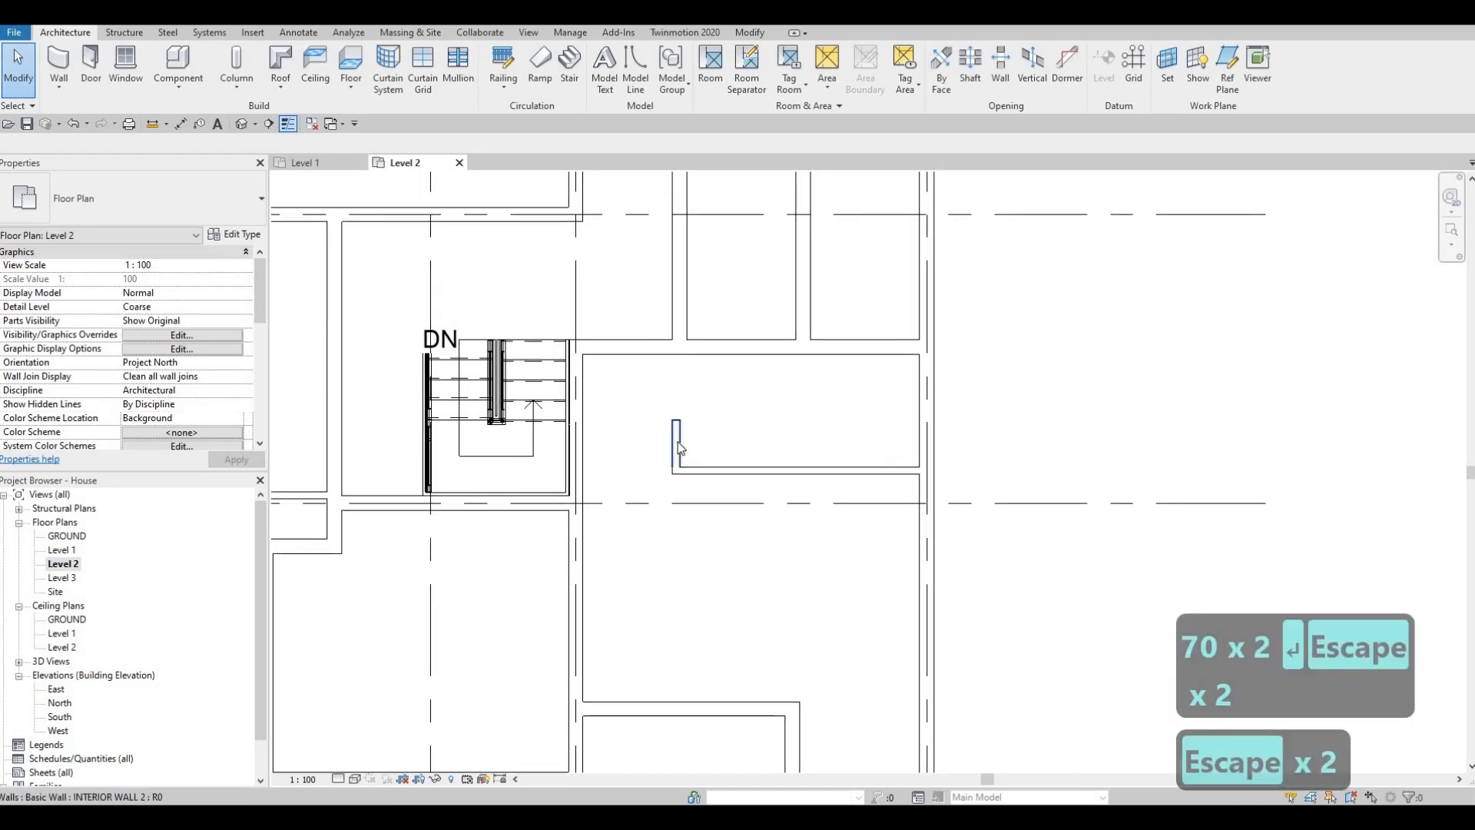
left_click(678, 441)
key("c")
key("s")
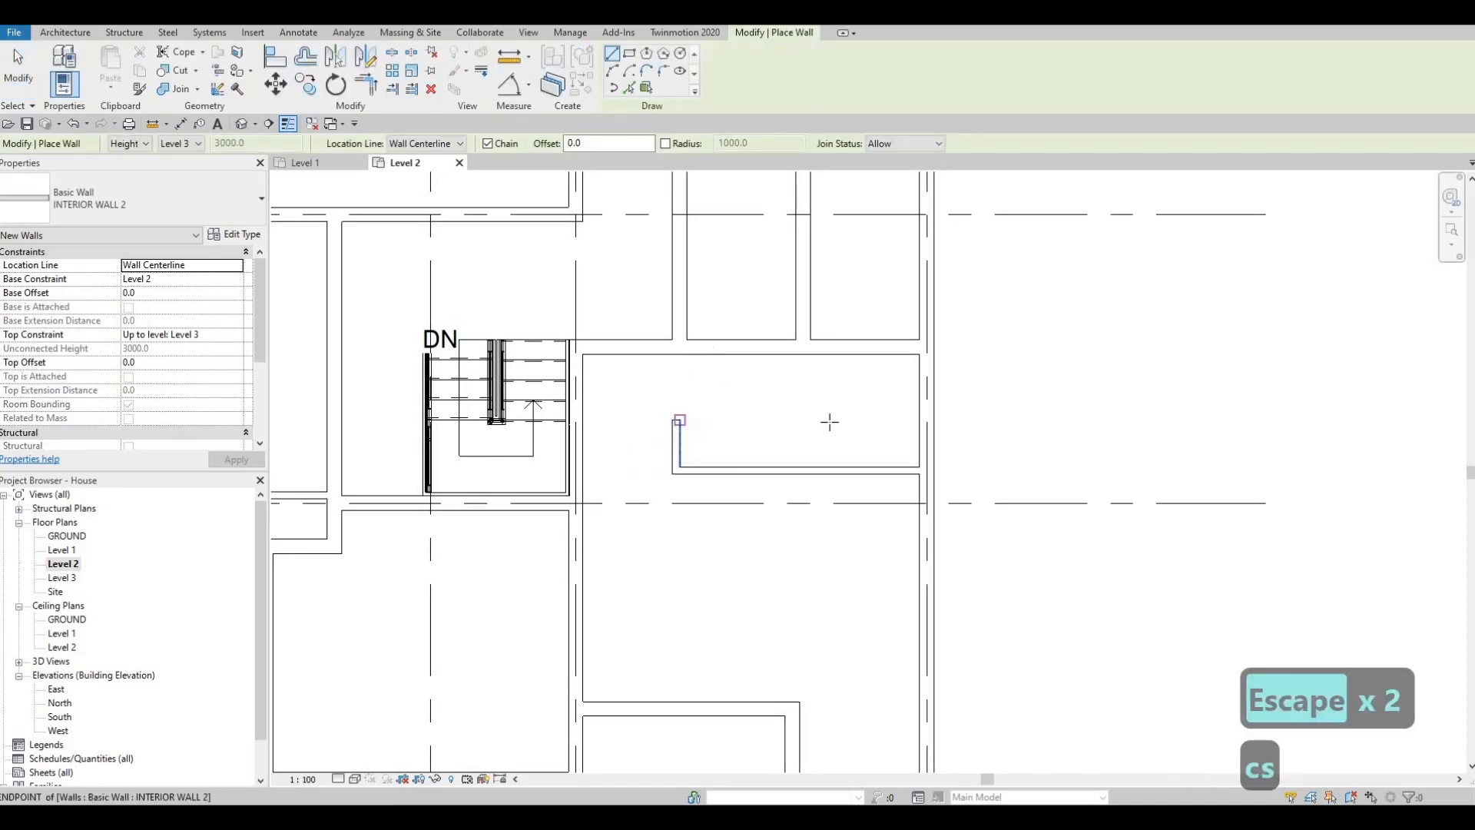
left_click(677, 420)
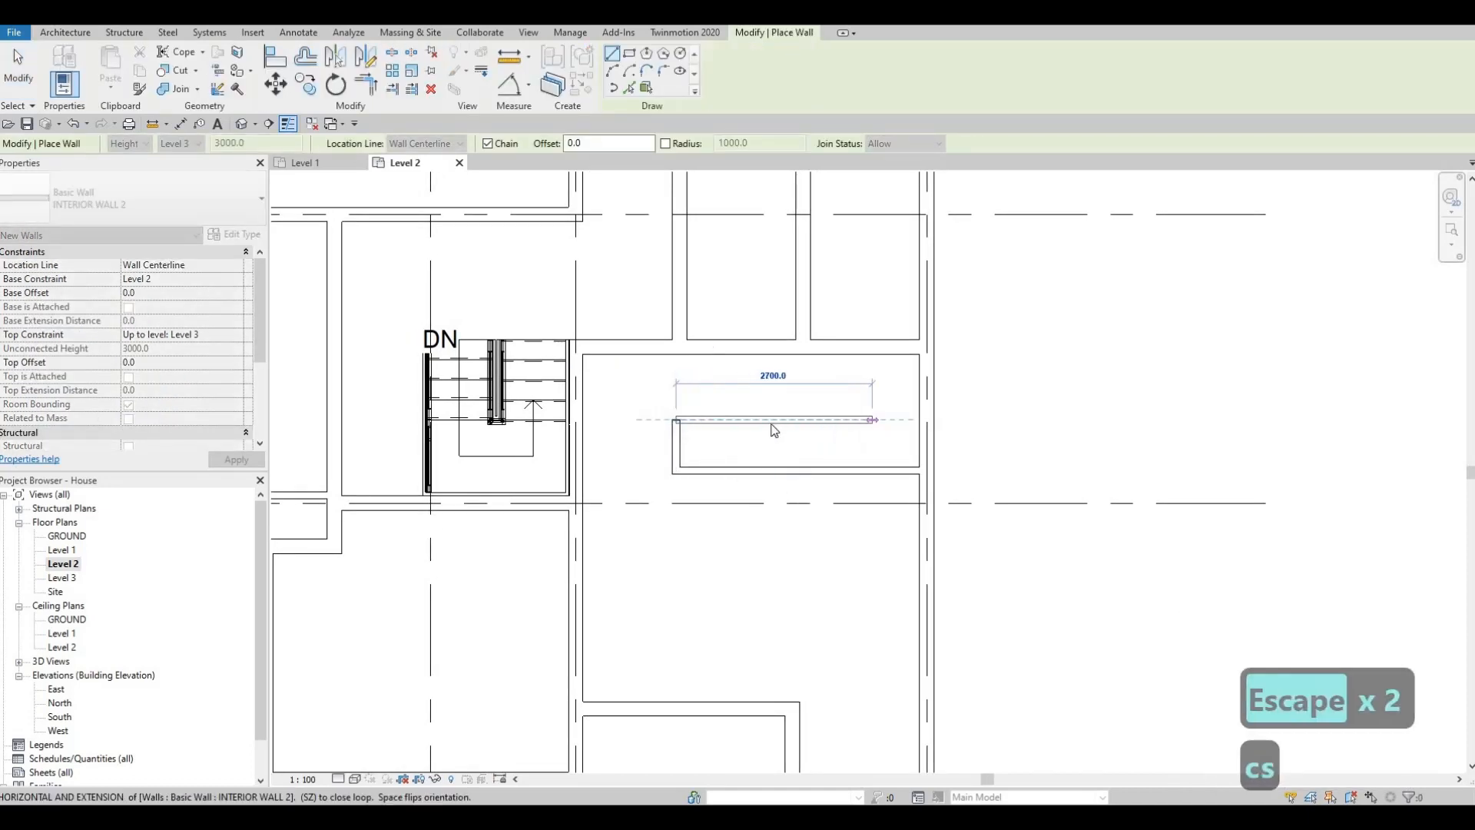
key("Escape")
key("Escape")
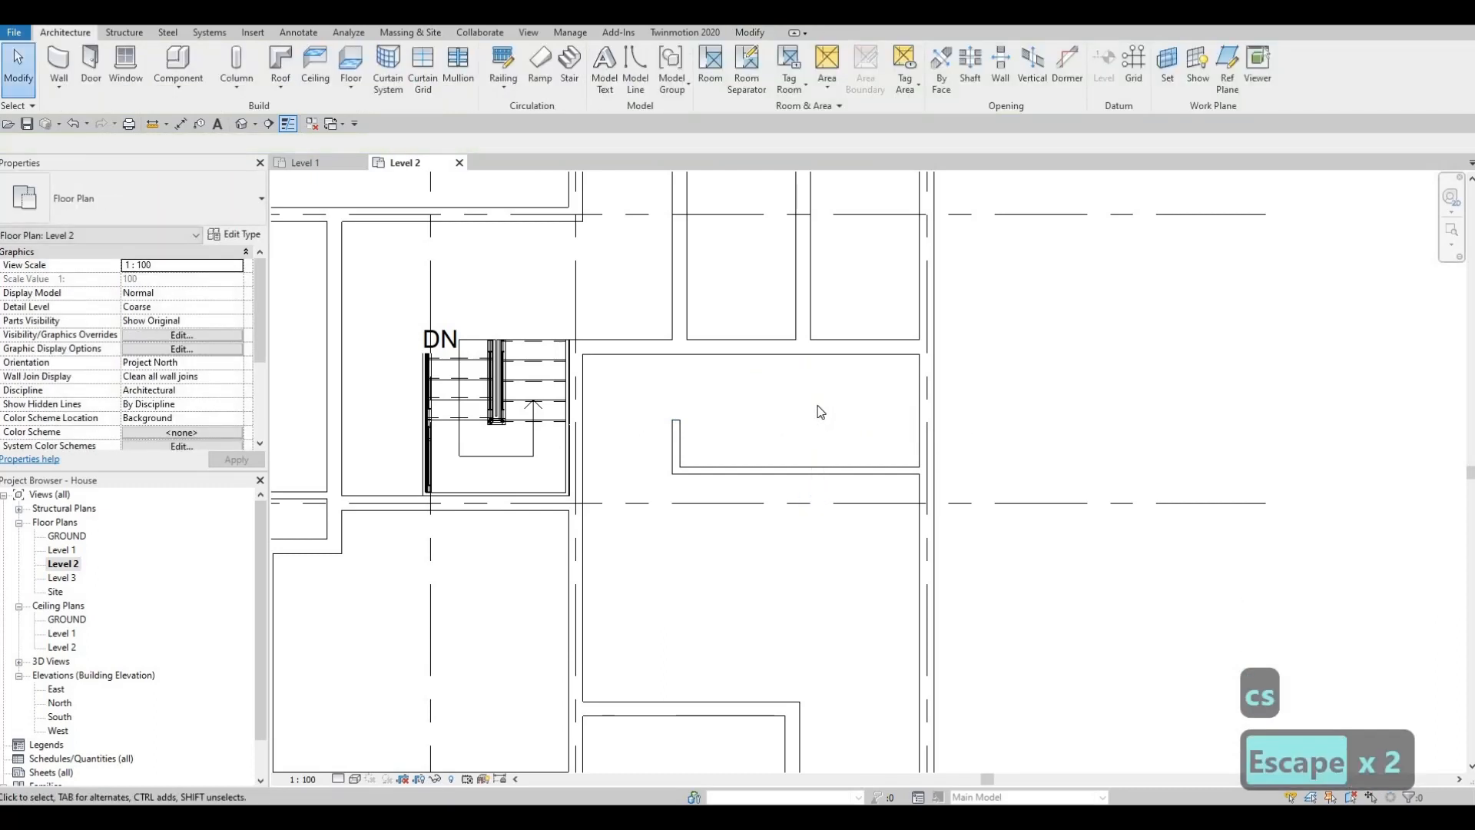
- Draw a closet outline in INTERIOR WALL 2 above the upper-right room's lower wall, about 2050 mm wide and 600 mm deep, with a short right leg
scroll(780, 431, "up", 3)
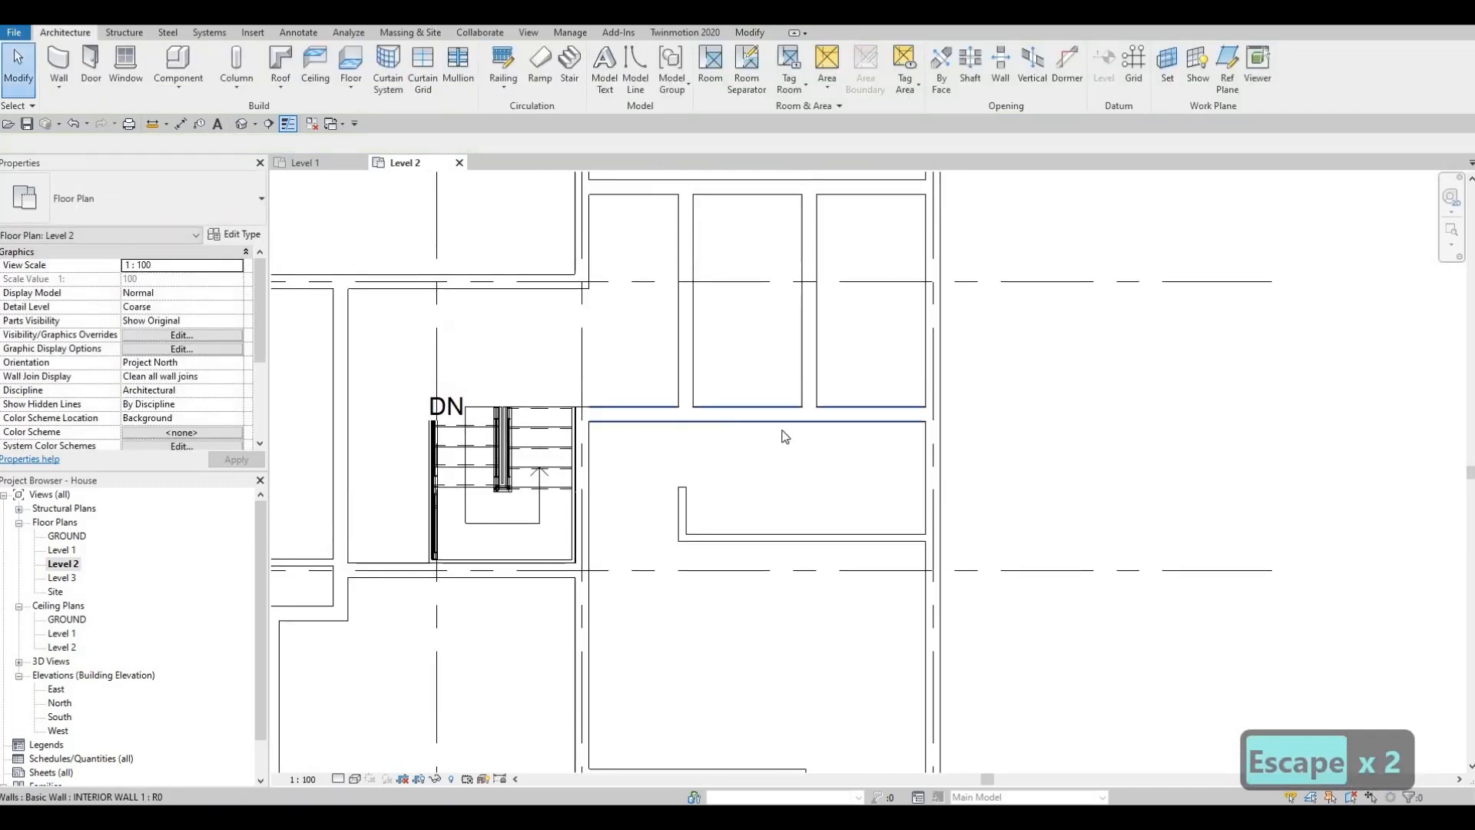
key("Escape")
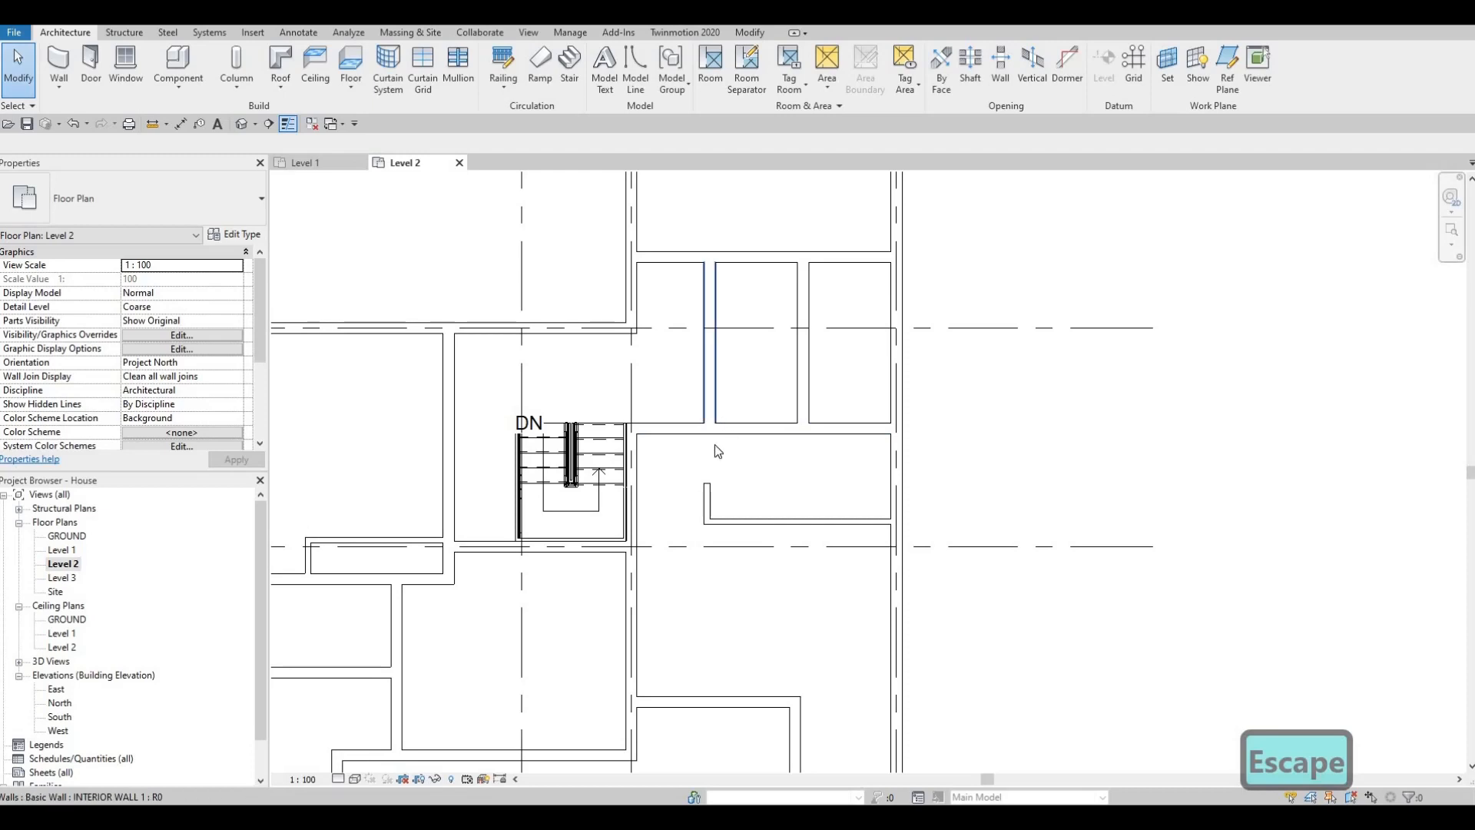
middle_click_drag(847, 267, 833, 372)
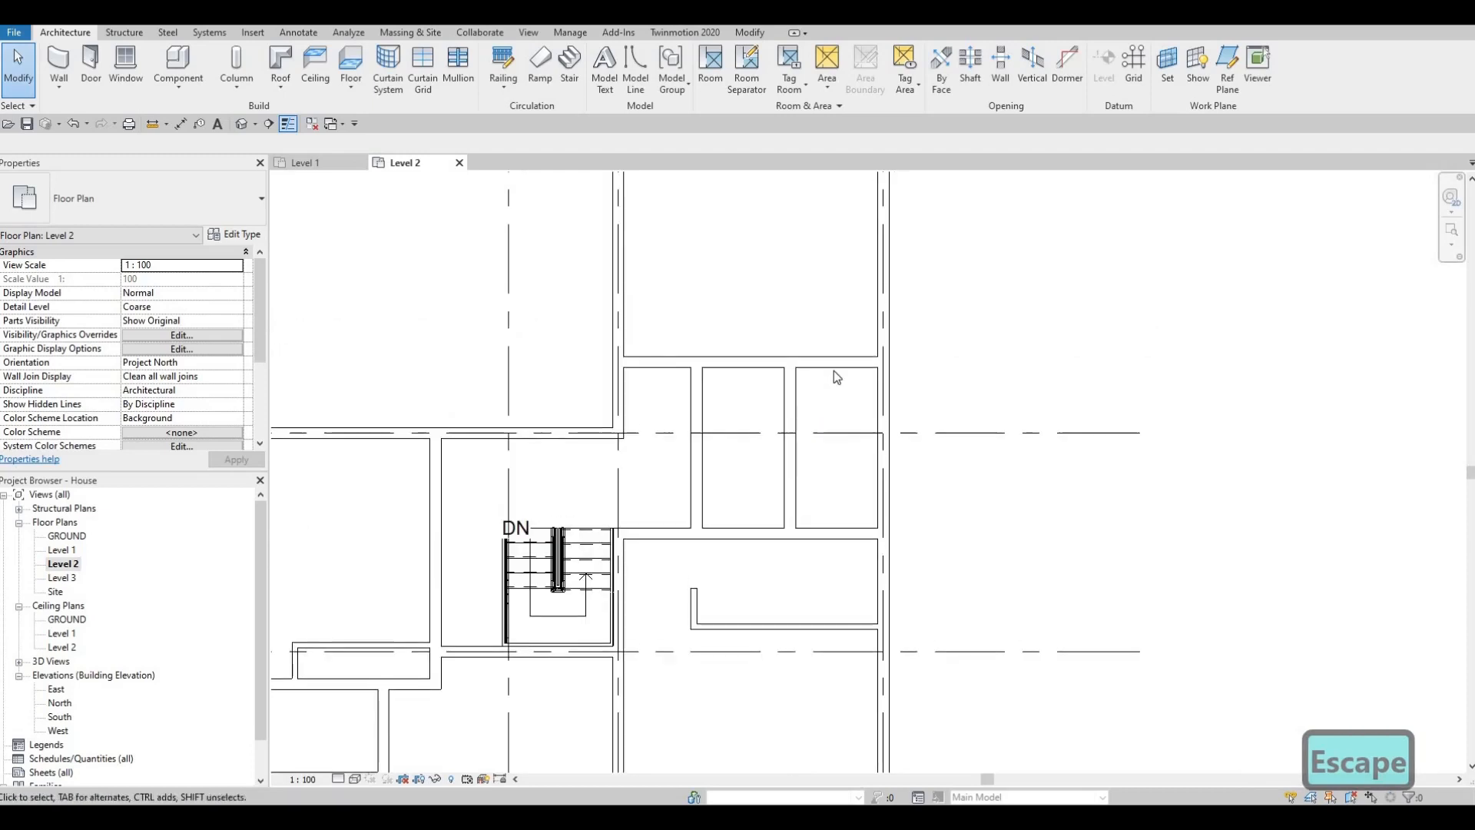
middle_click_drag(754, 311, 752, 426)
left_click(207, 348)
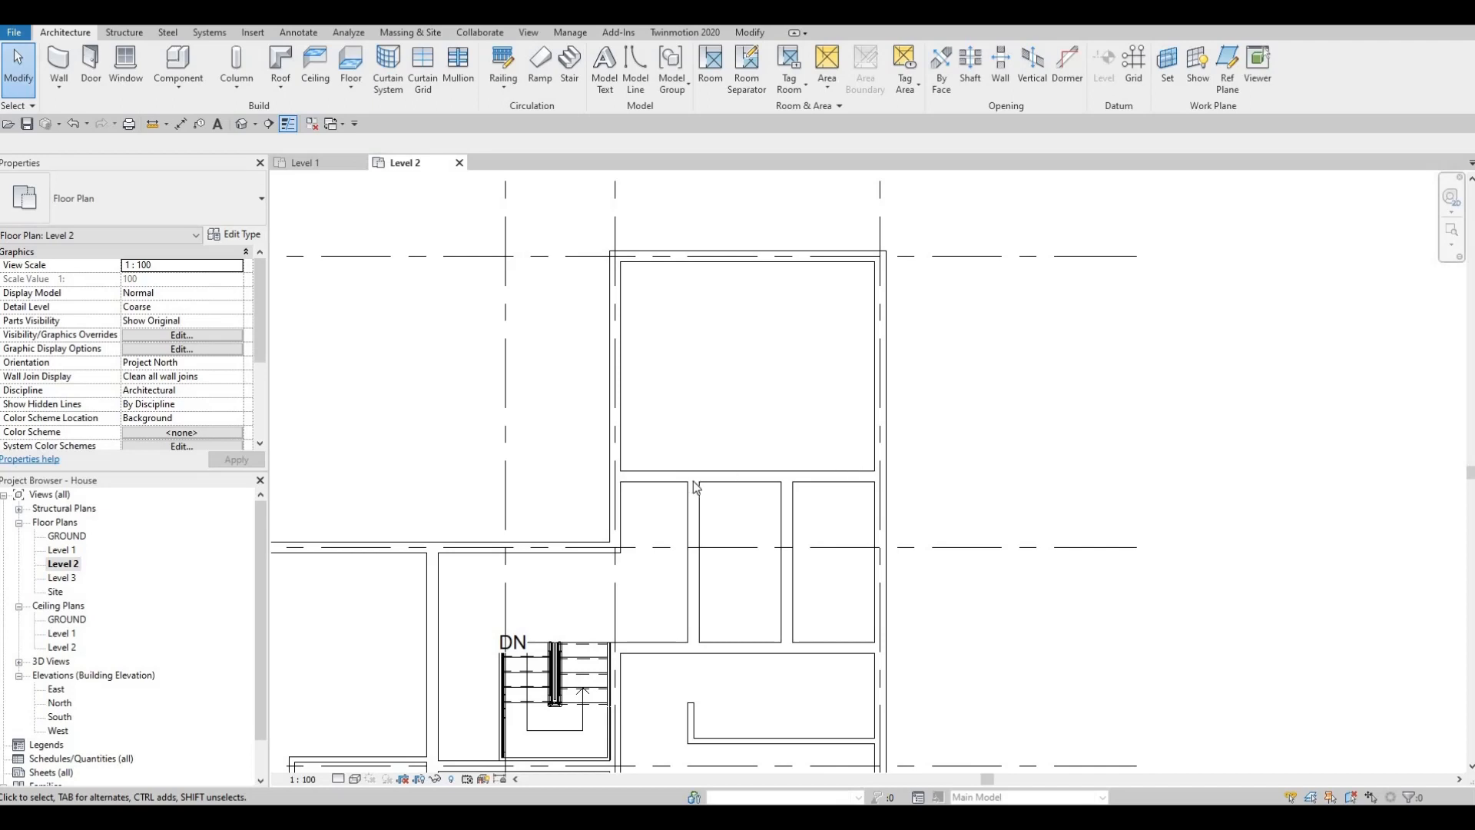
key("Escape")
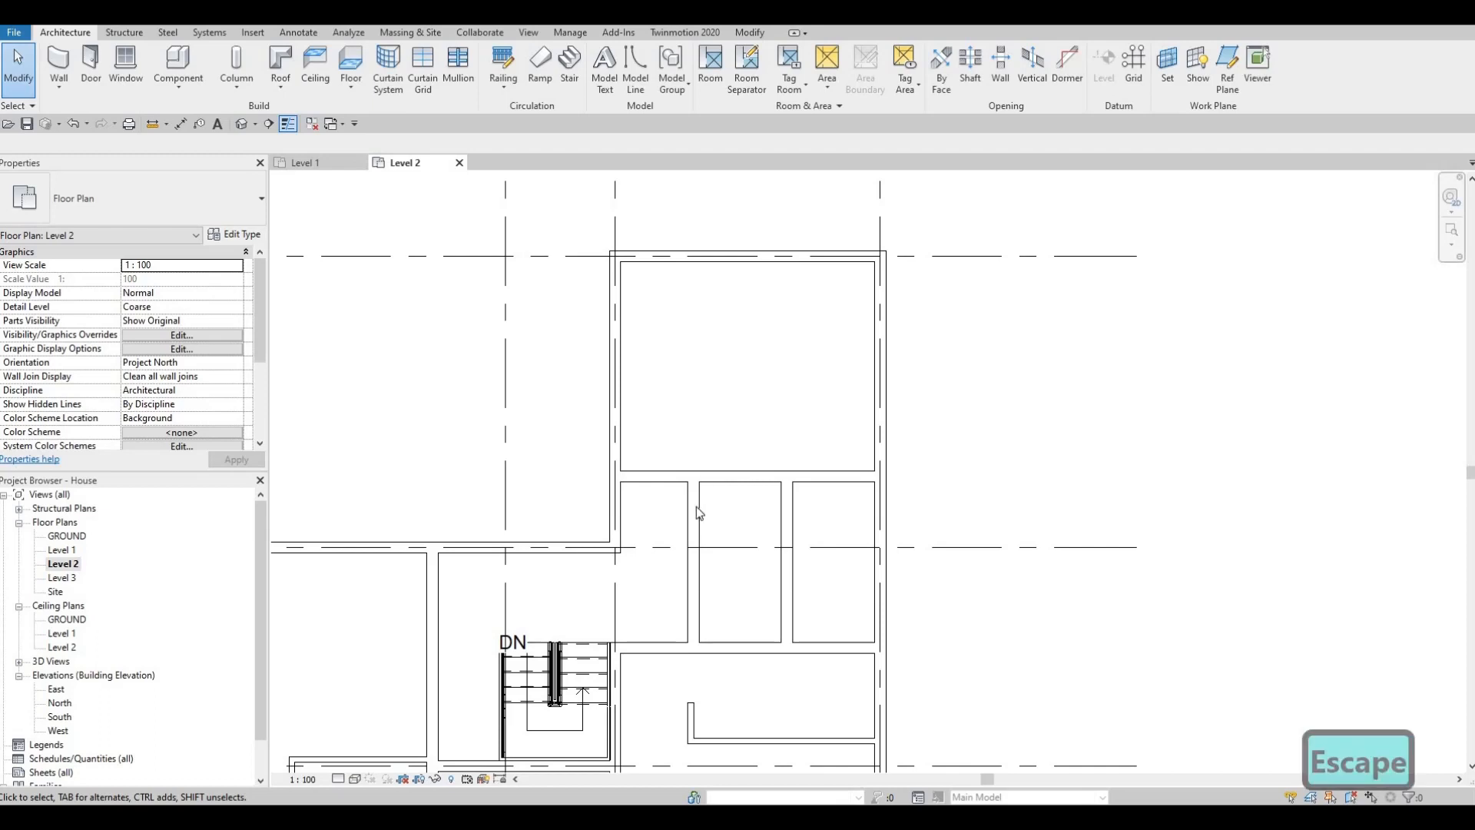
middle_click_drag(691, 634, 690, 563)
left_click(691, 638)
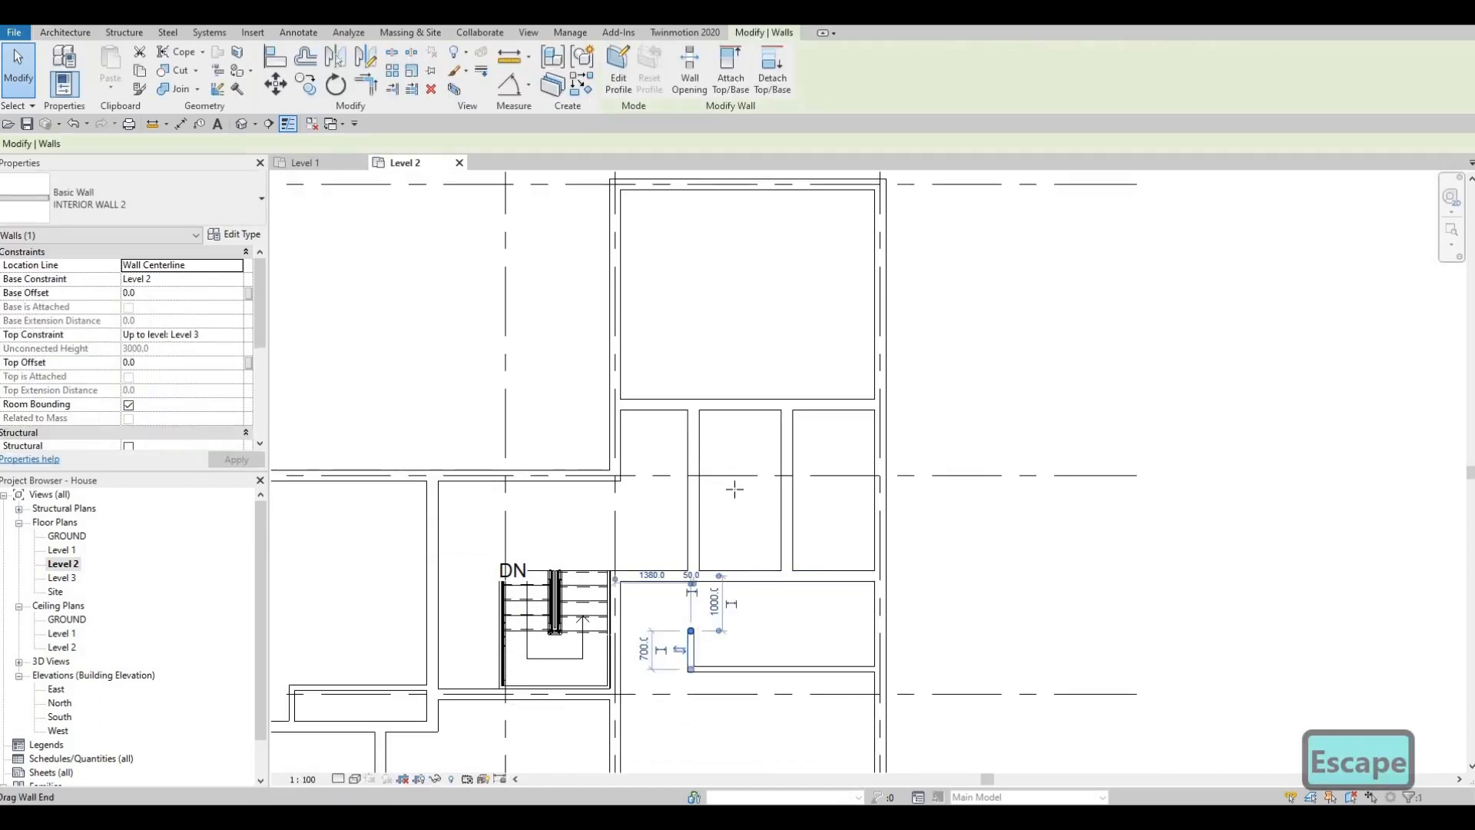
key("c")
key("s")
scroll(714, 395, "up", 1)
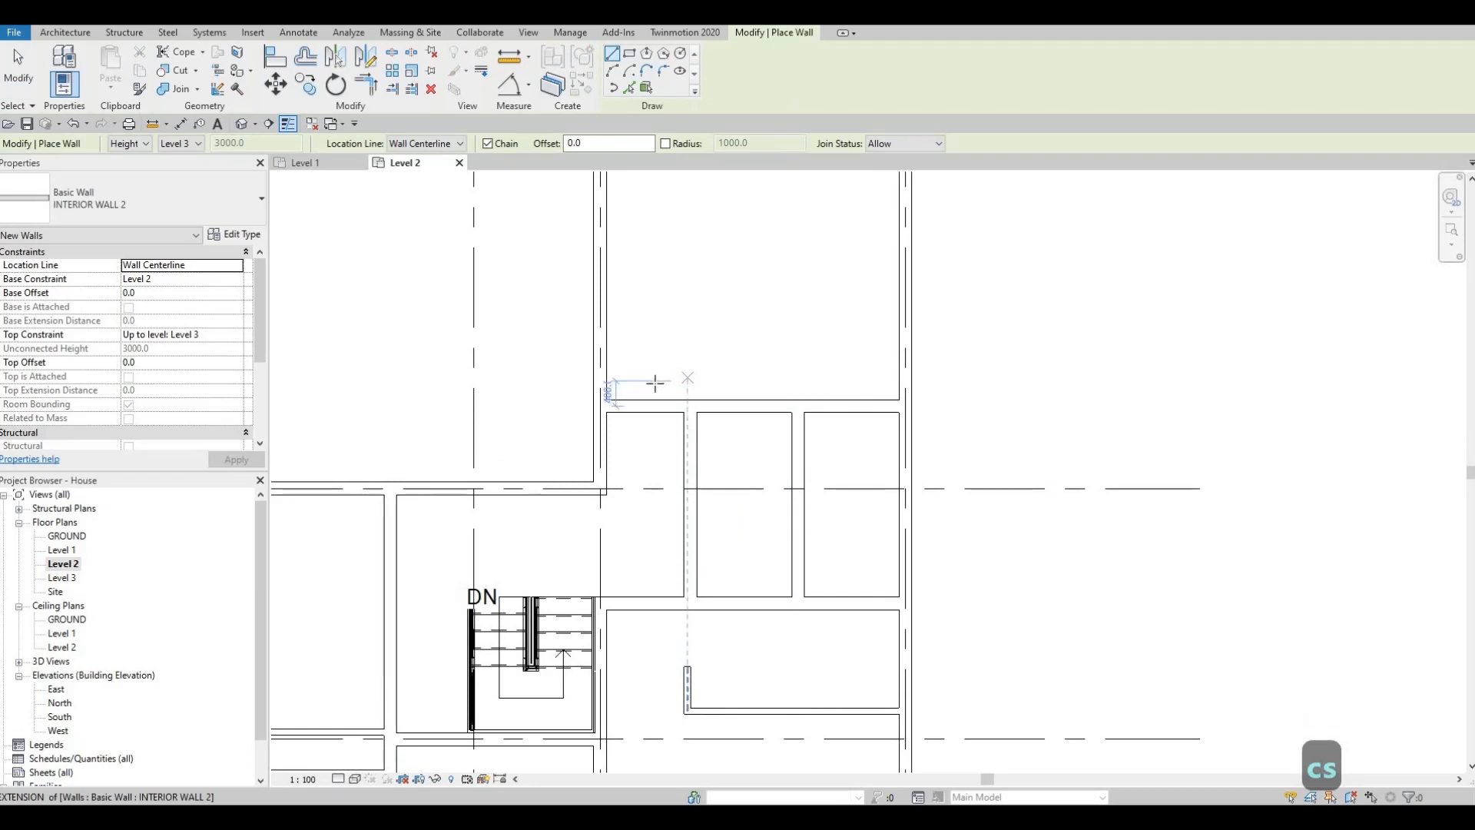
left_click(668, 399)
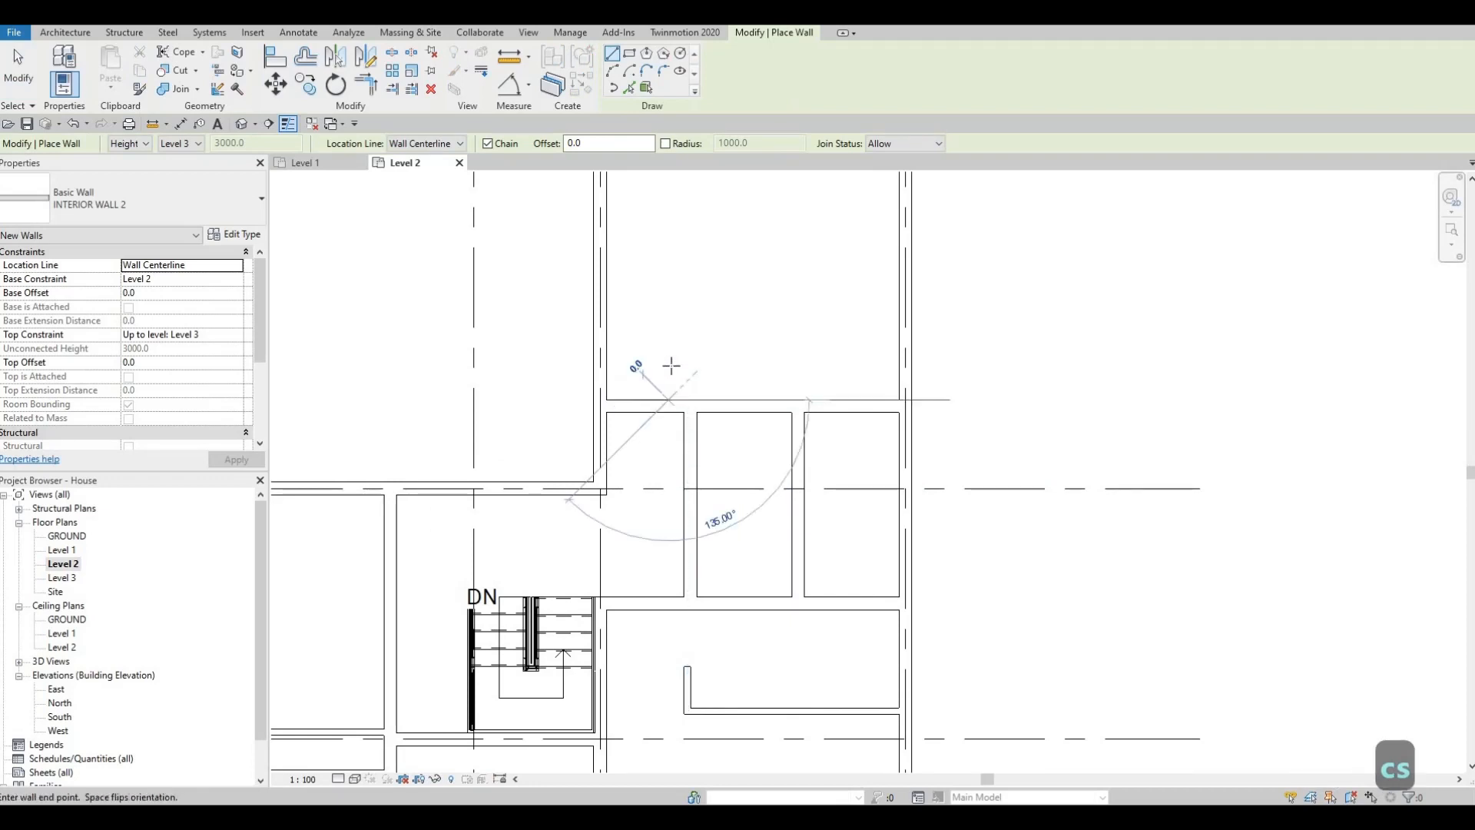
left_click(790, 374)
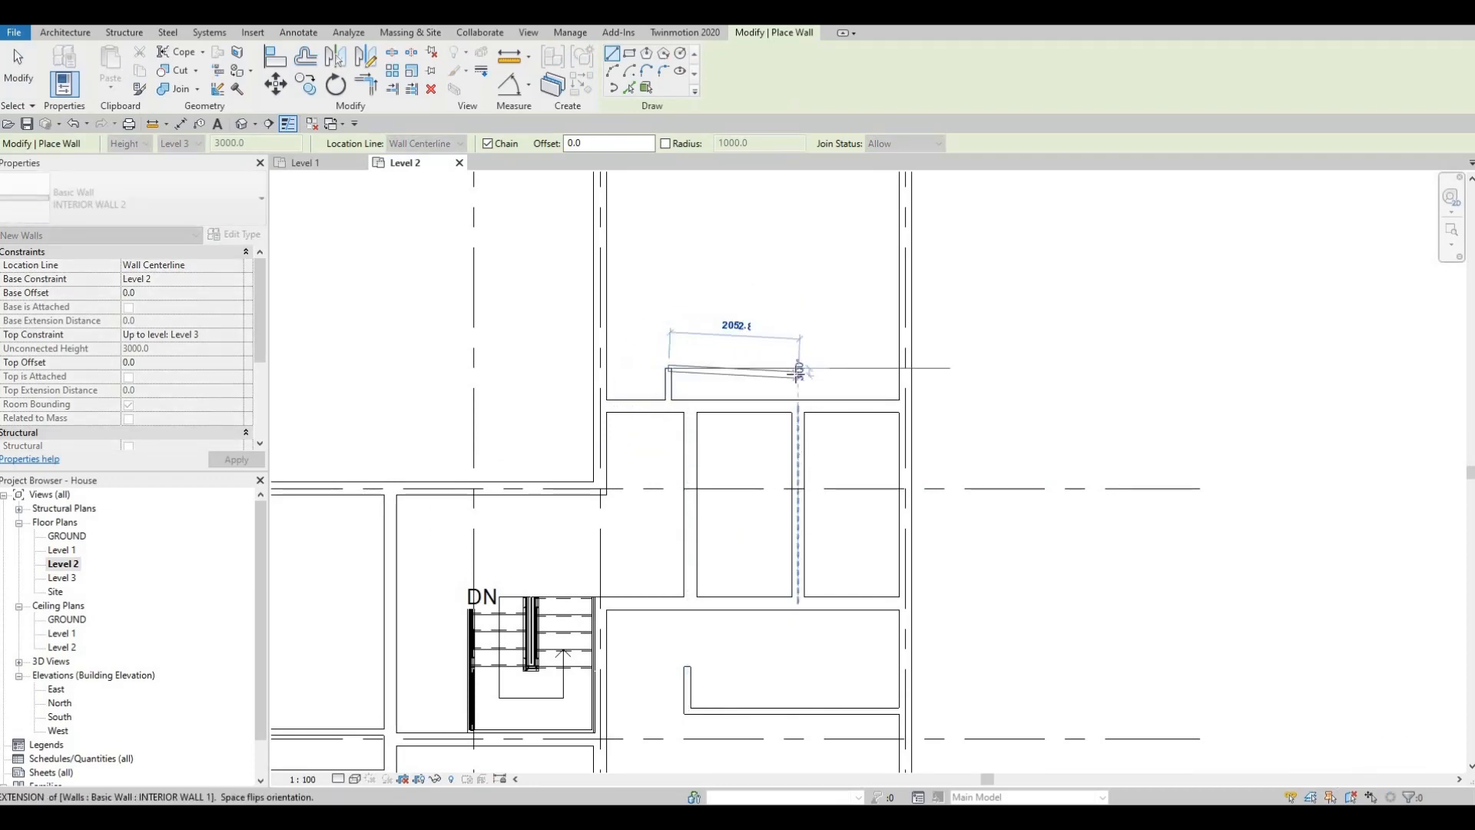
left_click(798, 369)
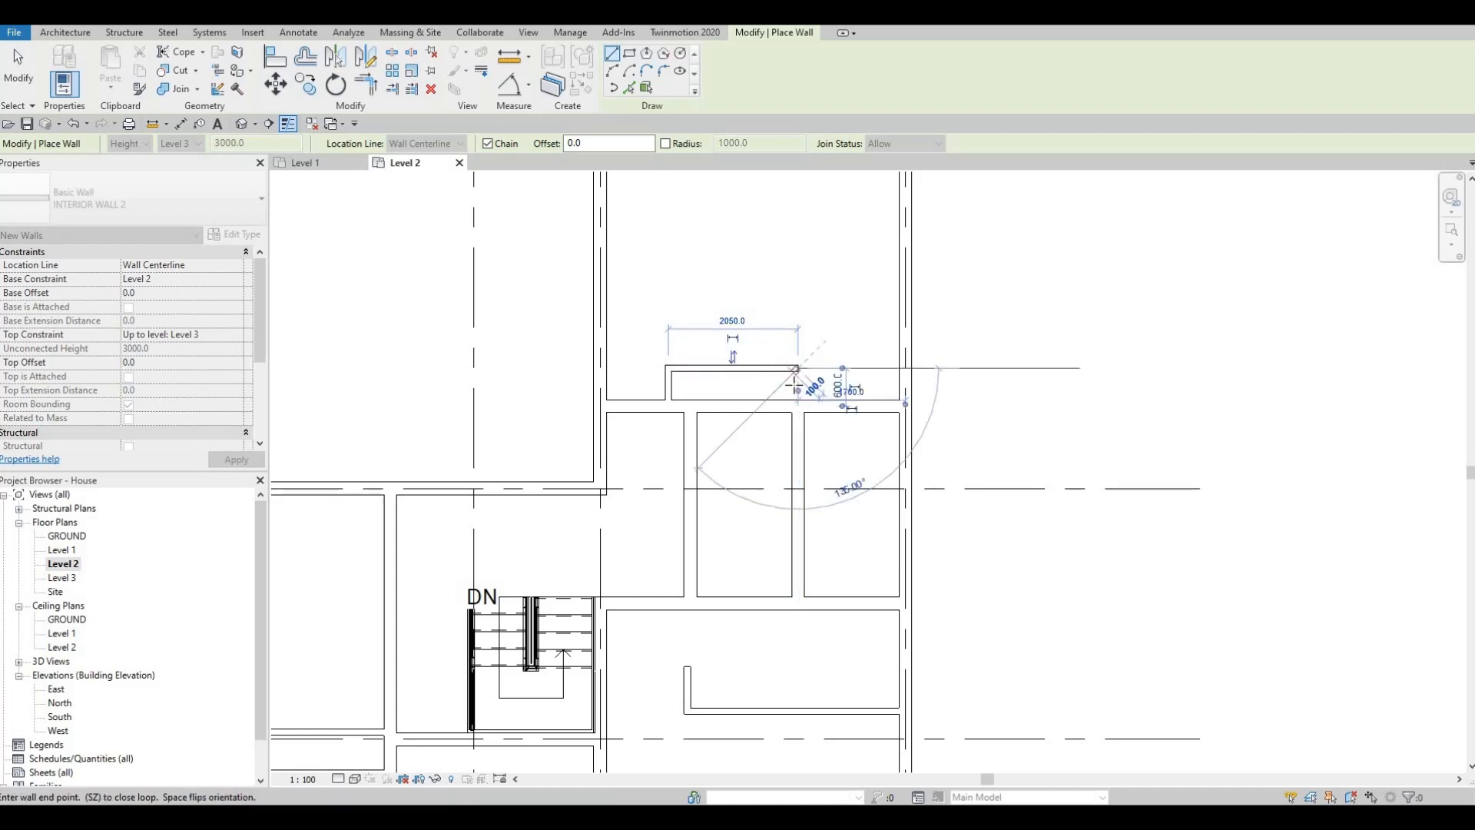
key("Escape")
key("Escape")
scroll(816, 421, "up", 2)
key("Escape")
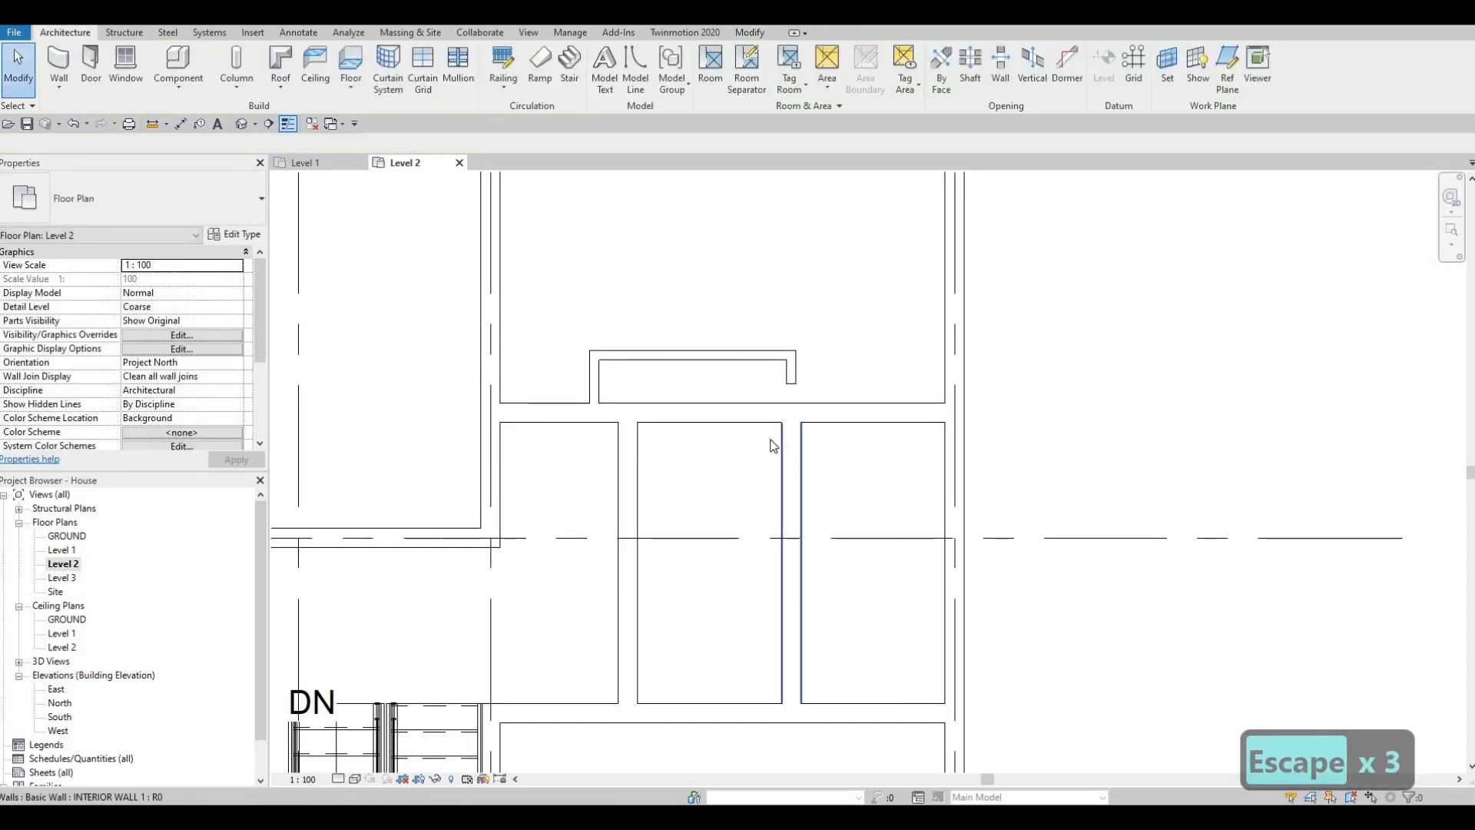
- Align the right leg of the closet outline with the right face of the vertical partition directly below it
key("a")
key("l")
left_click(802, 446)
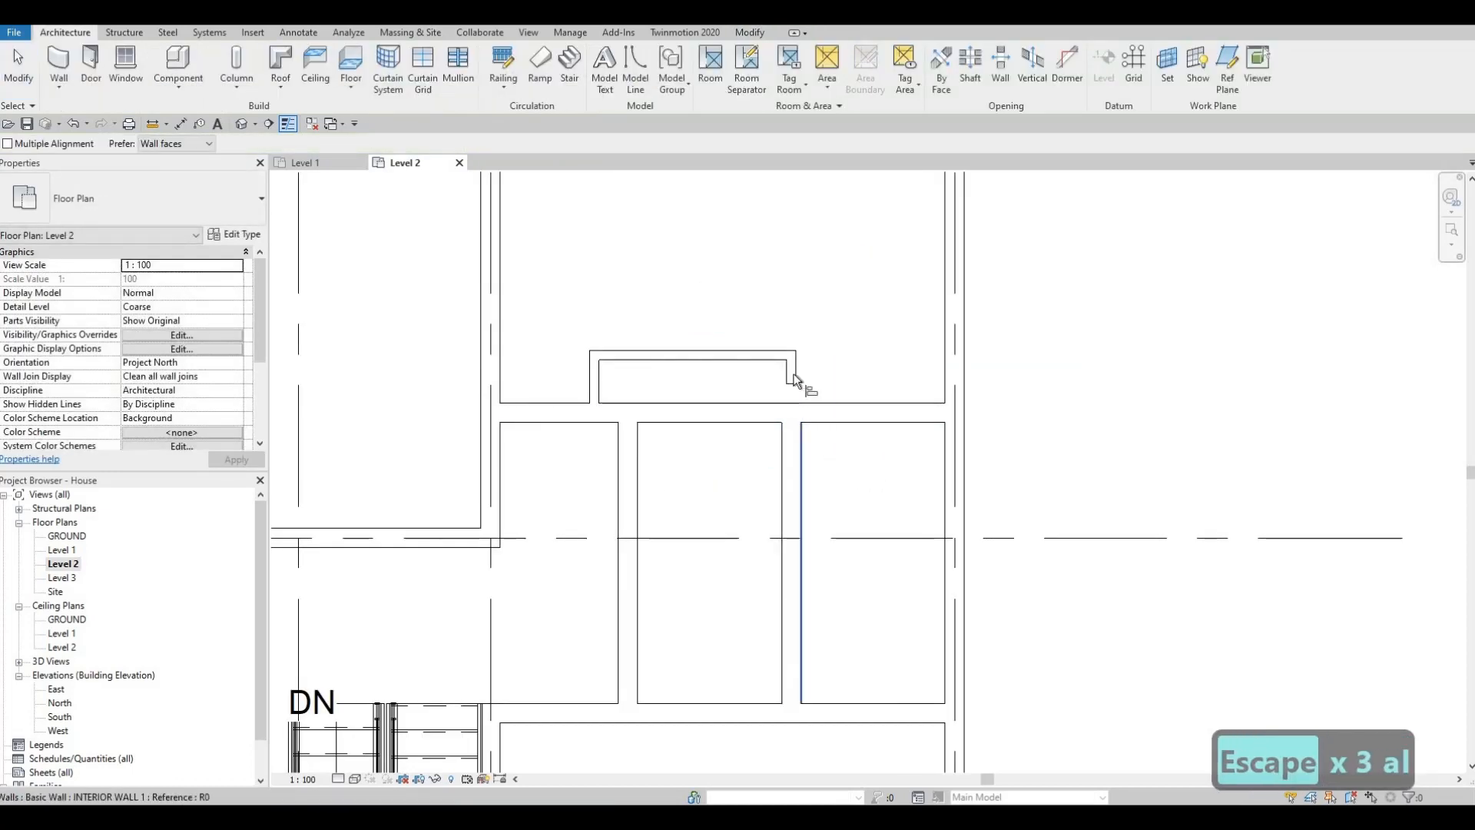
key("Escape")
key("Escape")
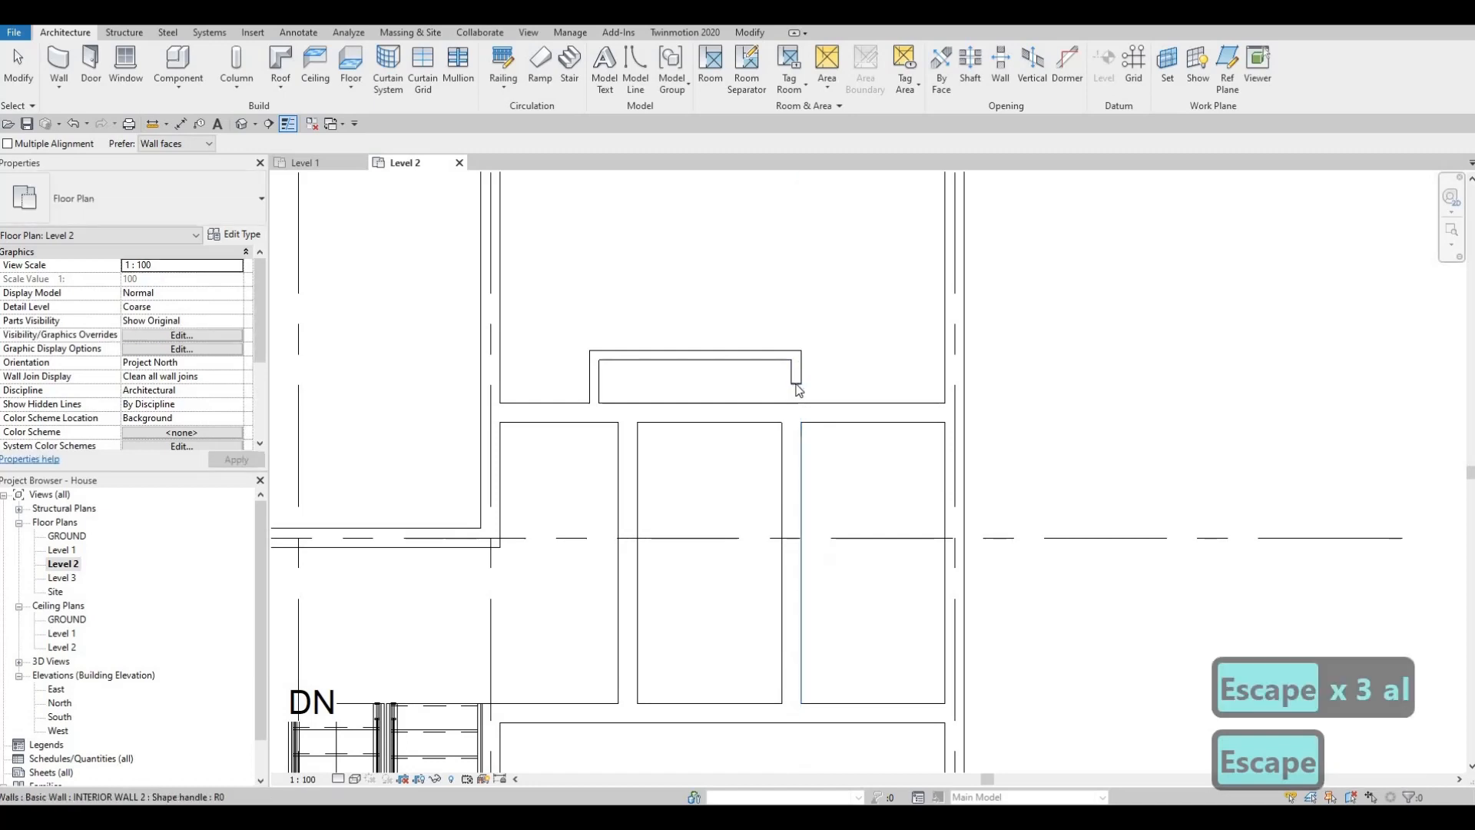
- Extend the closet's short right leg down to meet the room's lower wall, closing the closet outline
scroll(796, 388, "up", 1)
left_click(796, 384)
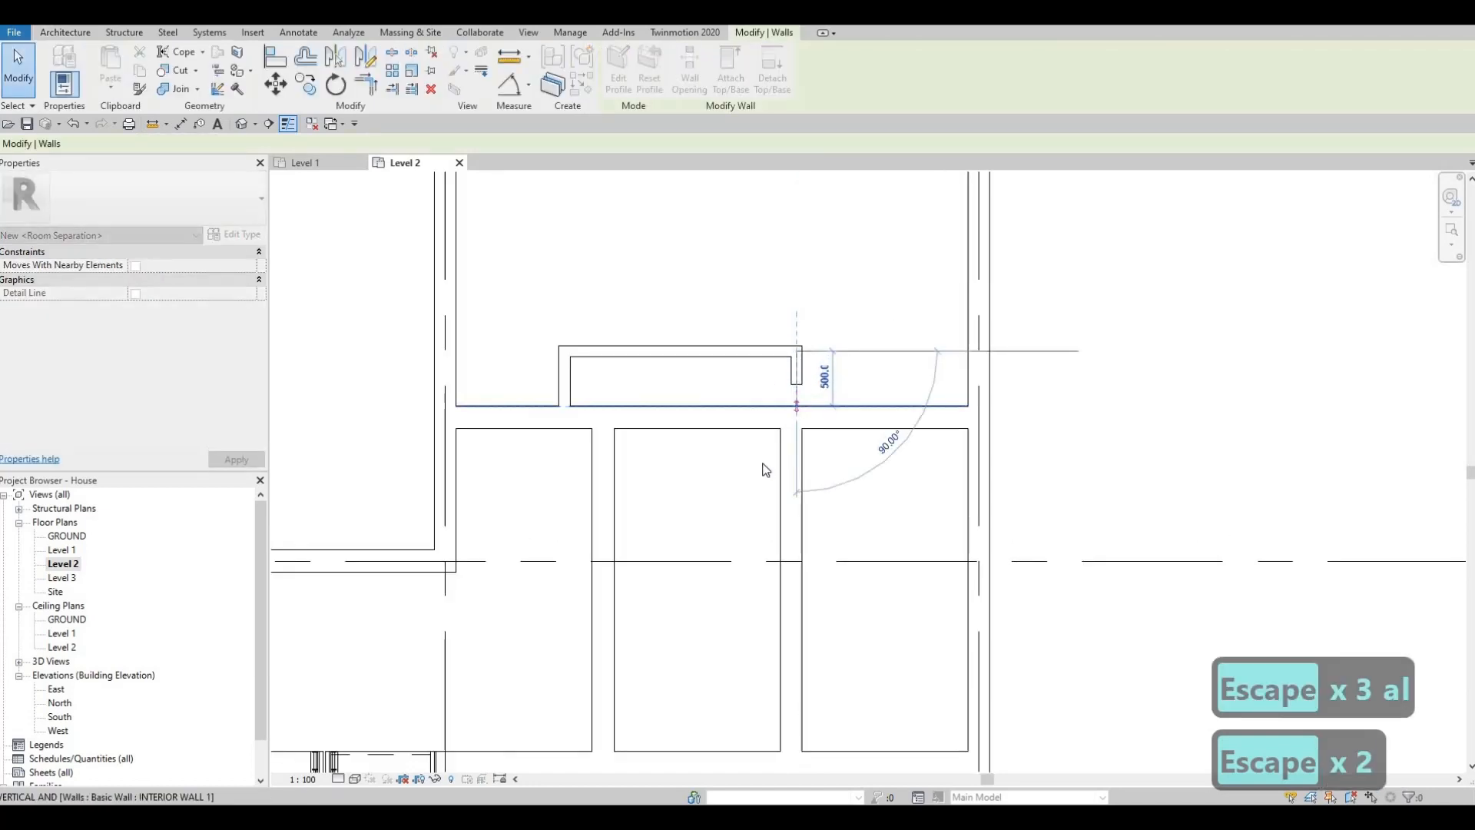
left_click(785, 431)
key("Escape")
scroll(753, 441, "down", 1)
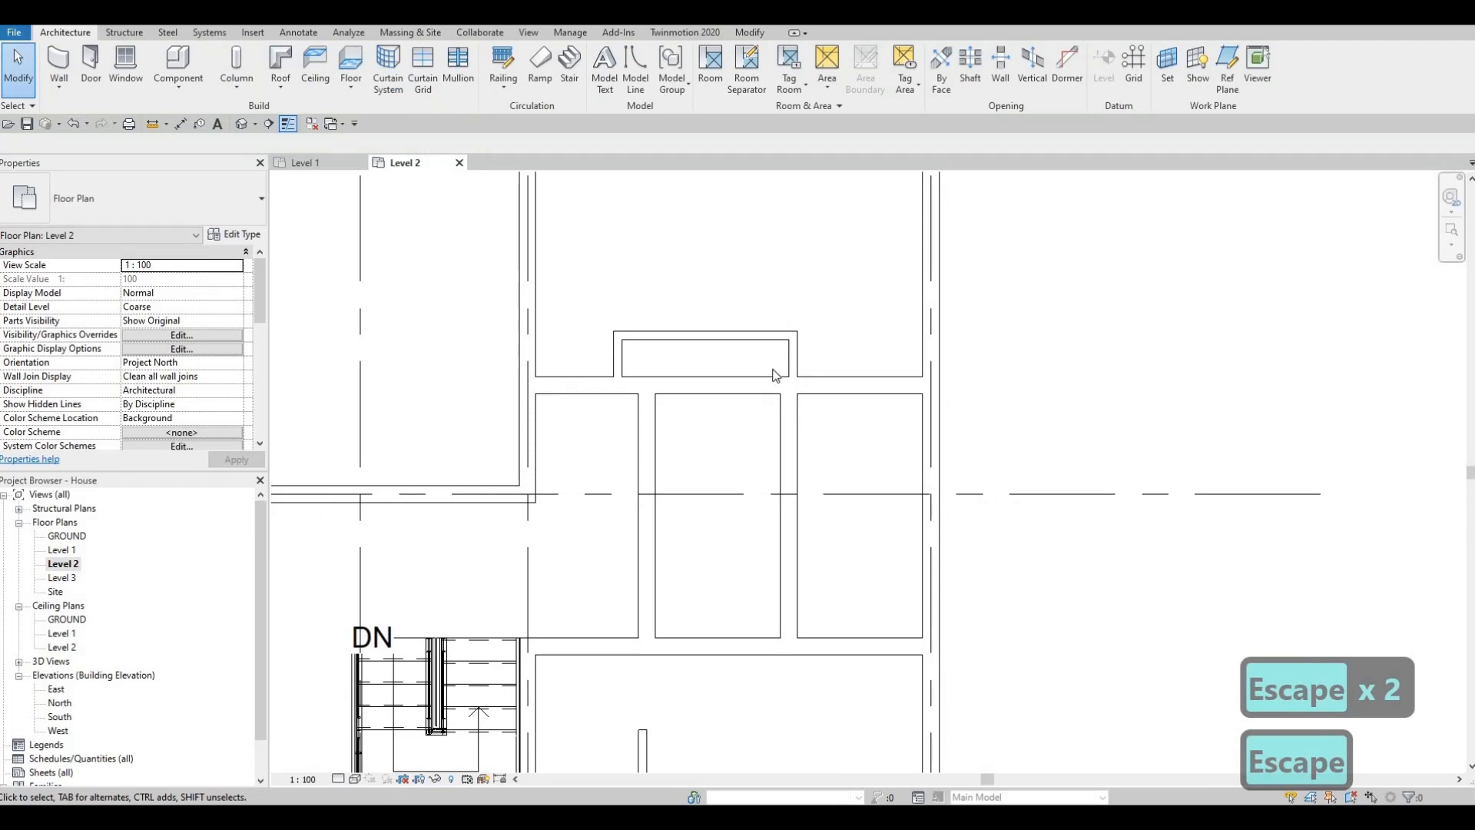
- Set the distance between the closet's long horizontal wall and the room's lower wall to 700 mm
scroll(775, 375, "down", 2)
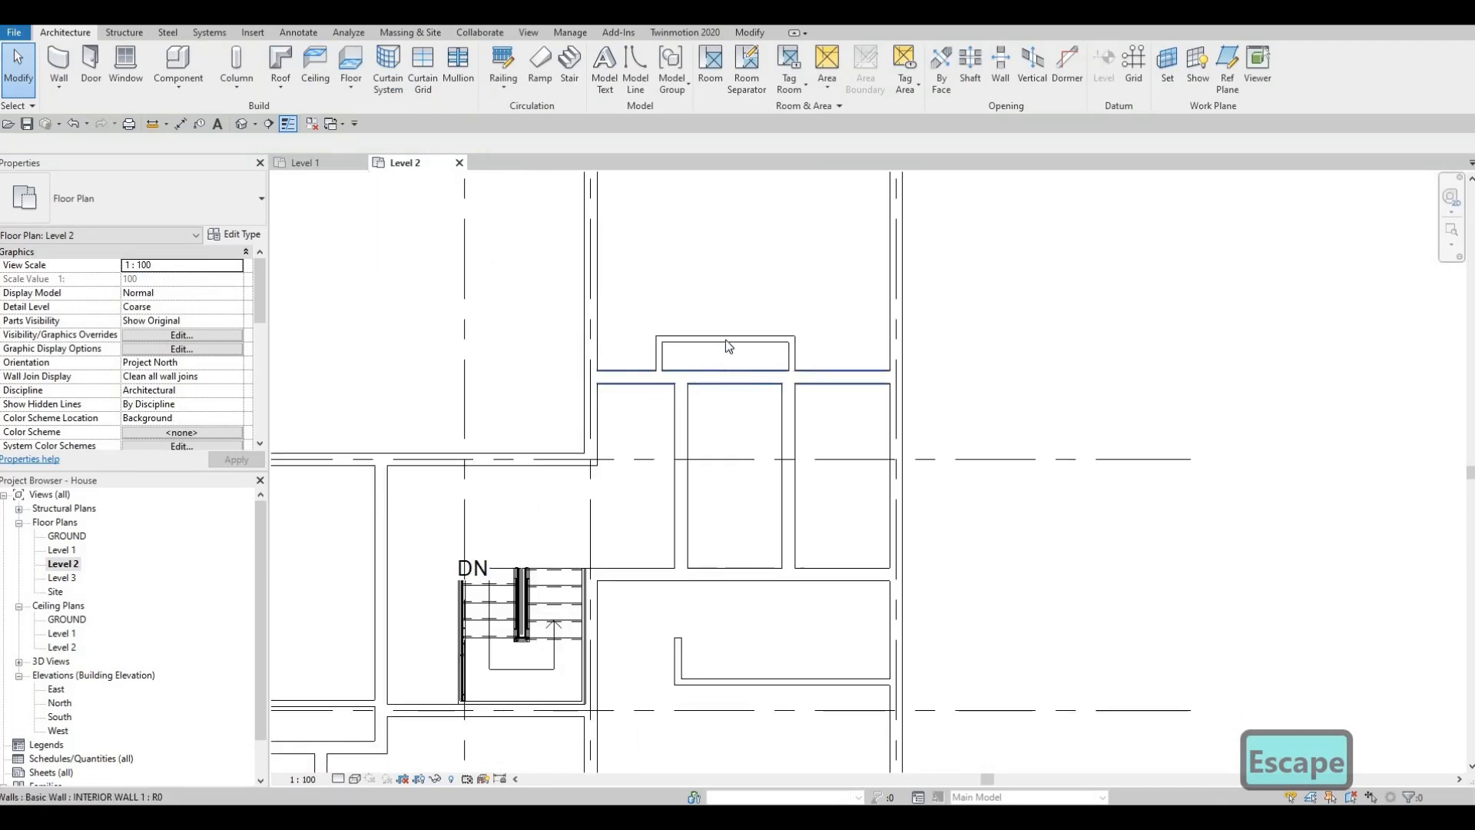
left_click(726, 340)
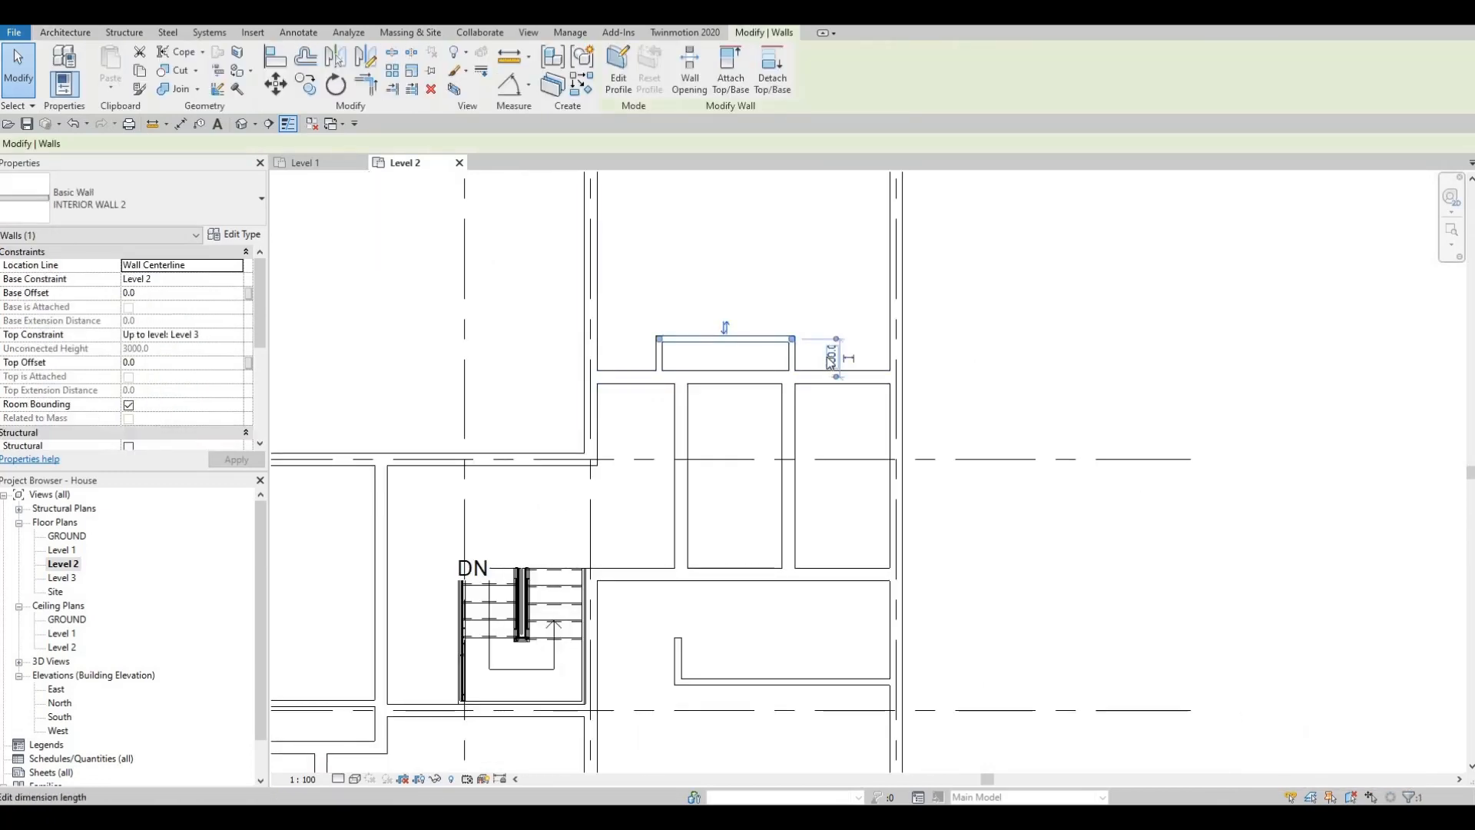
left_click(831, 358)
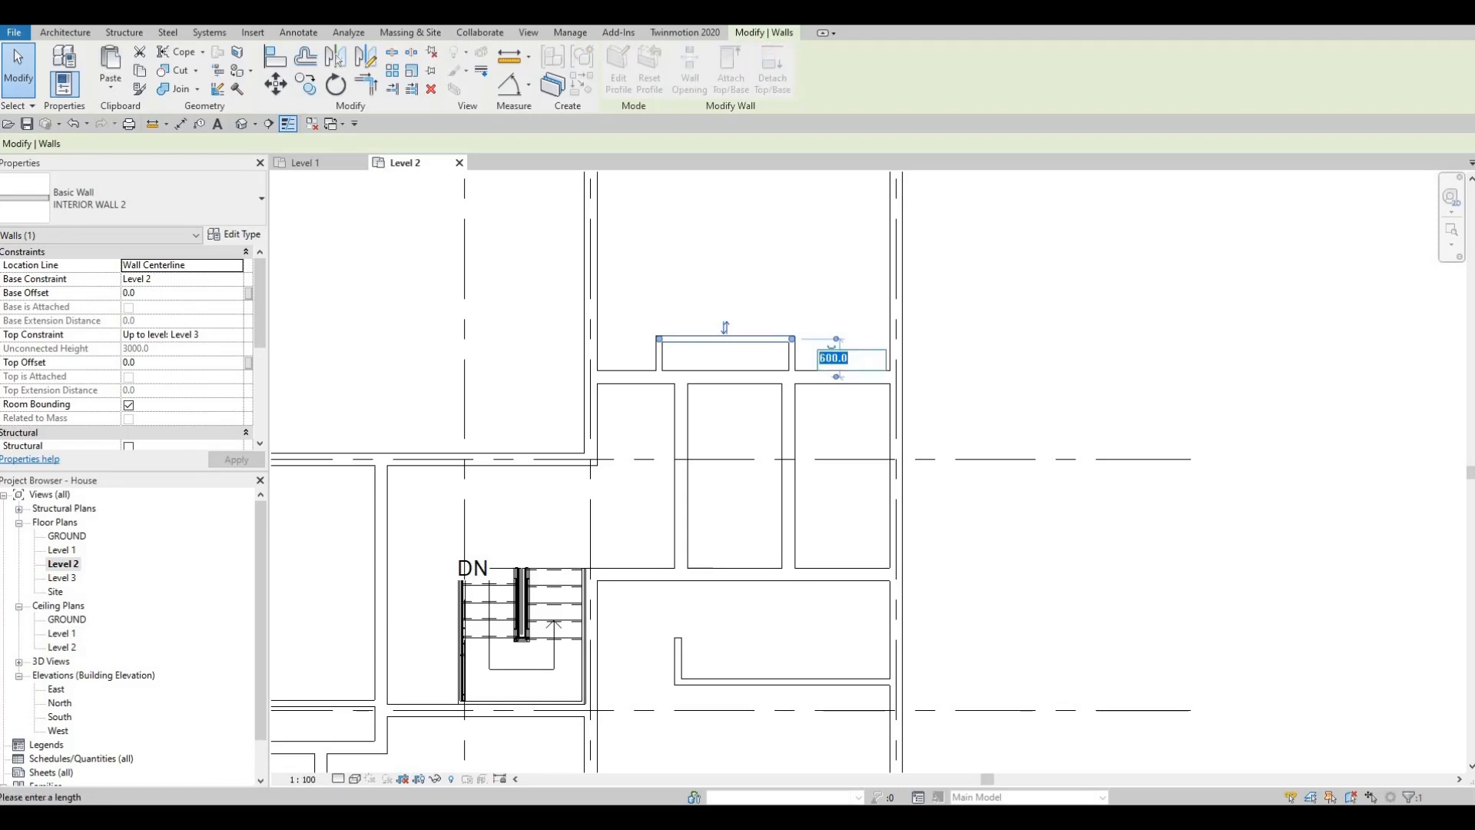
type("700")
key("Return")
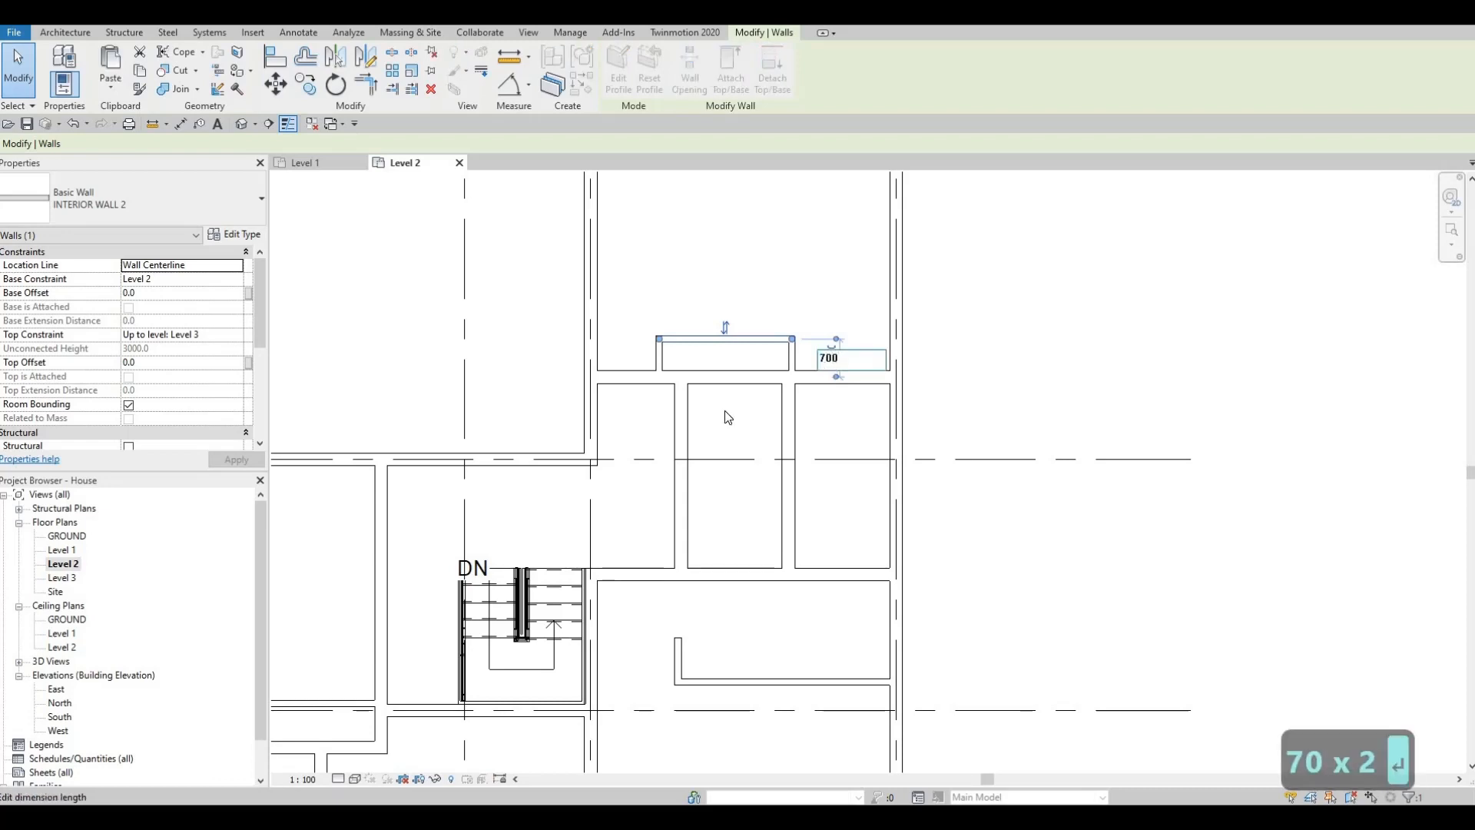
key("Escape")
key("Escape")
scroll(745, 457, "down", 4)
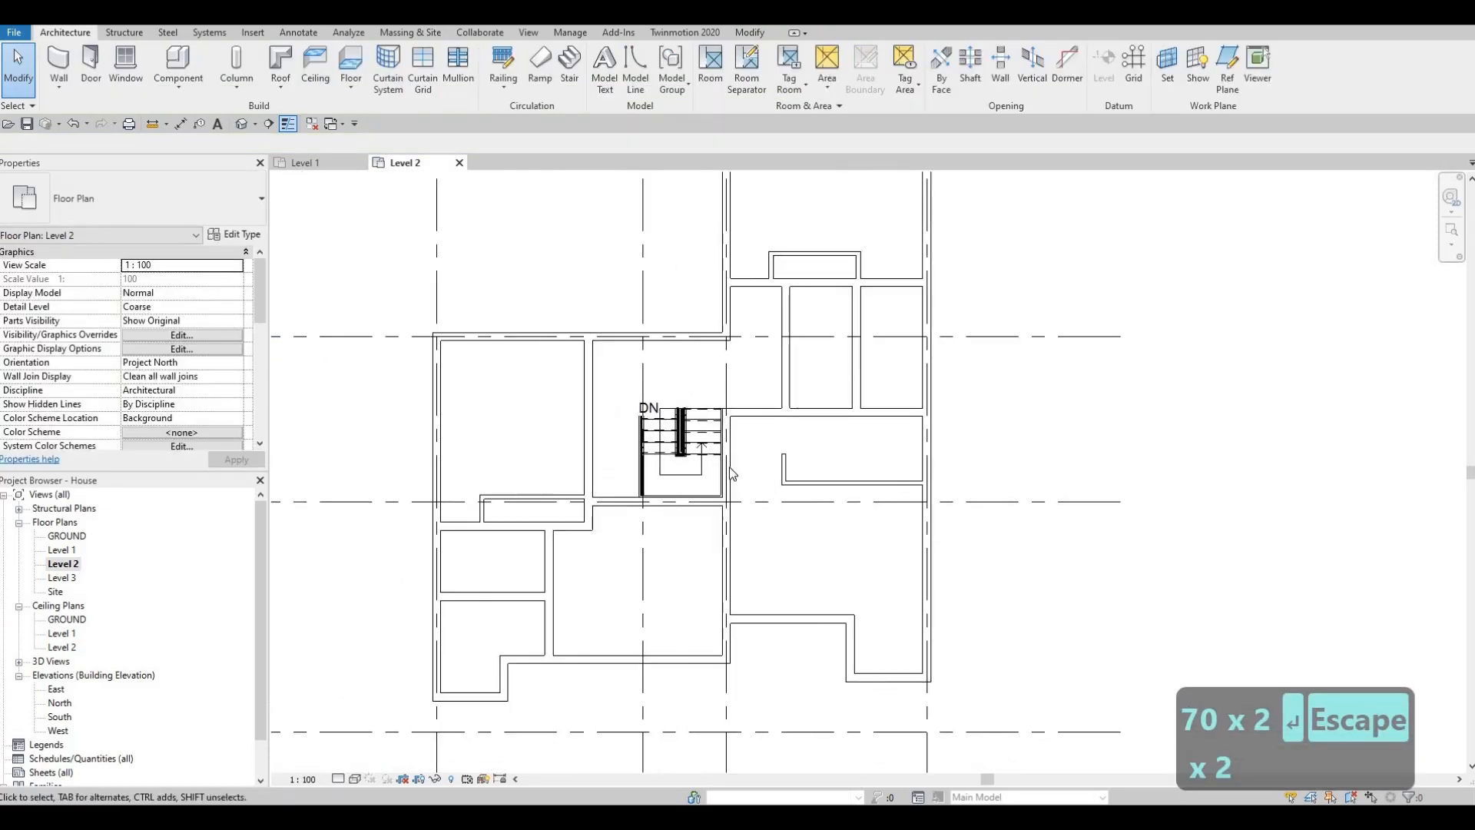
- Draw an INTERIOR WALL 2 closet outline about 800 mm deep below the stairs, running from the room's upper wall to its right wall
middle_click_drag(666, 469, 687, 453)
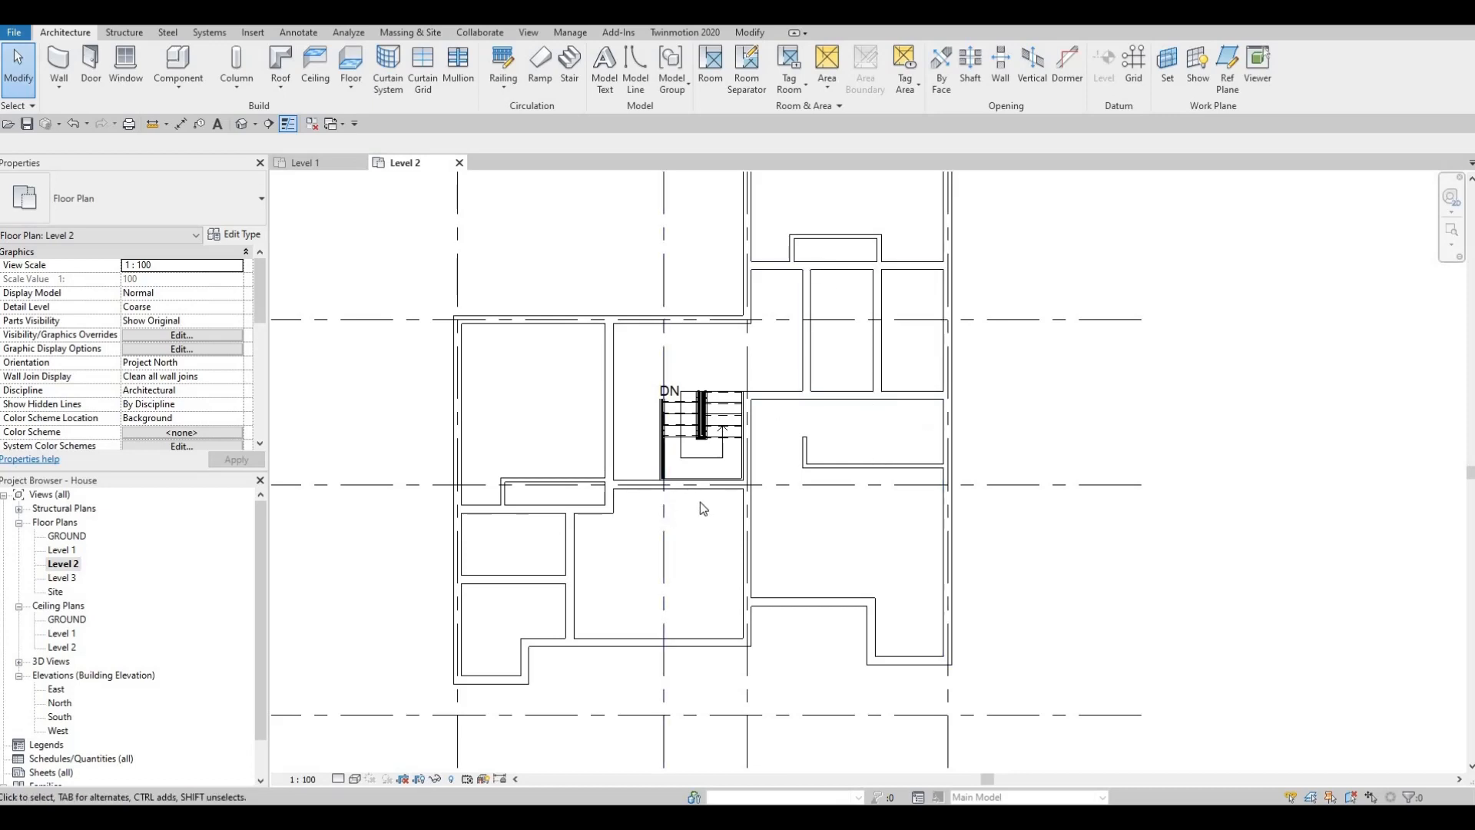
key("Escape")
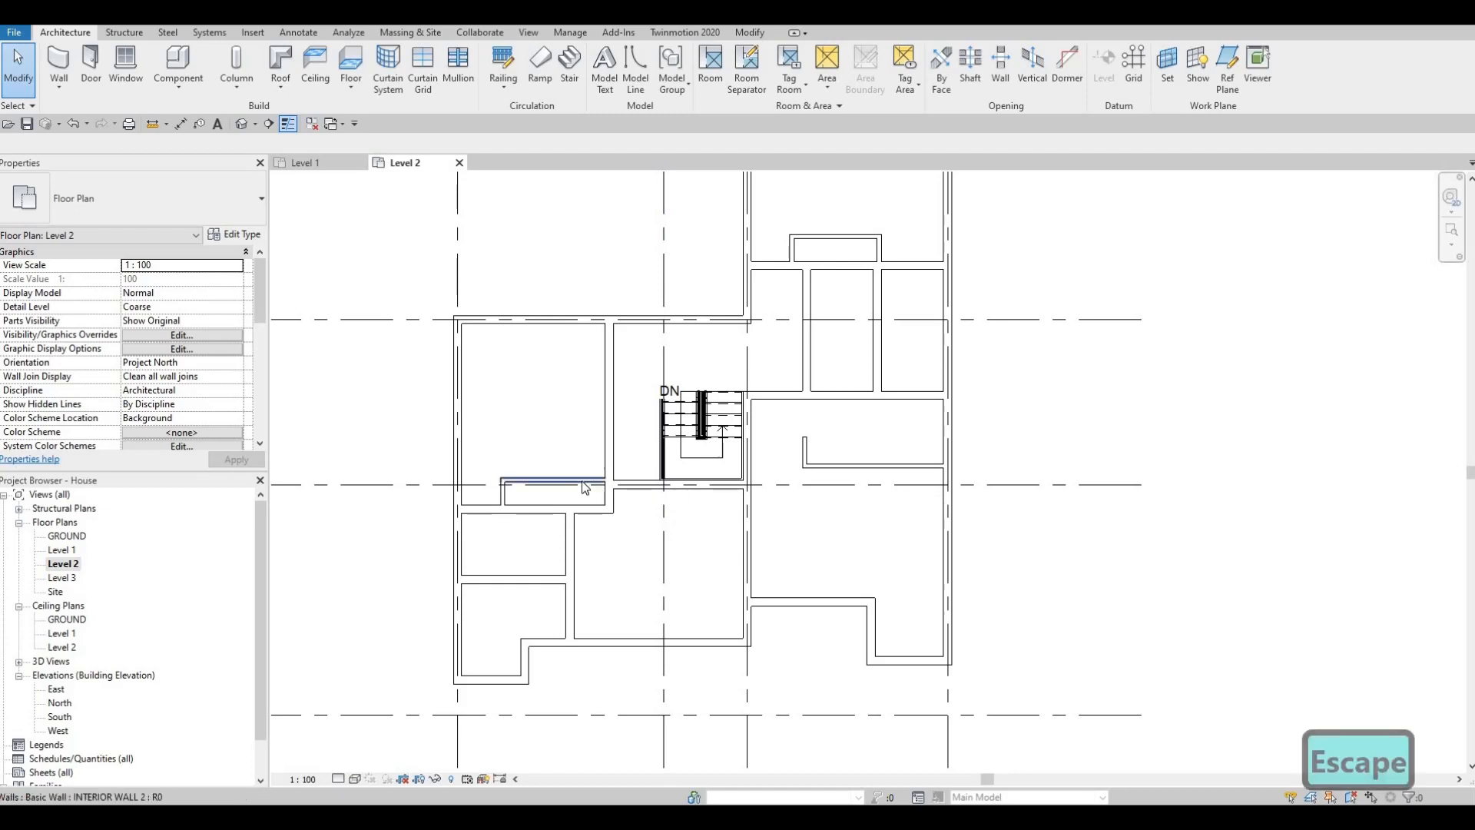
left_click(559, 480)
key("c")
key("s")
scroll(666, 487, "up", 3)
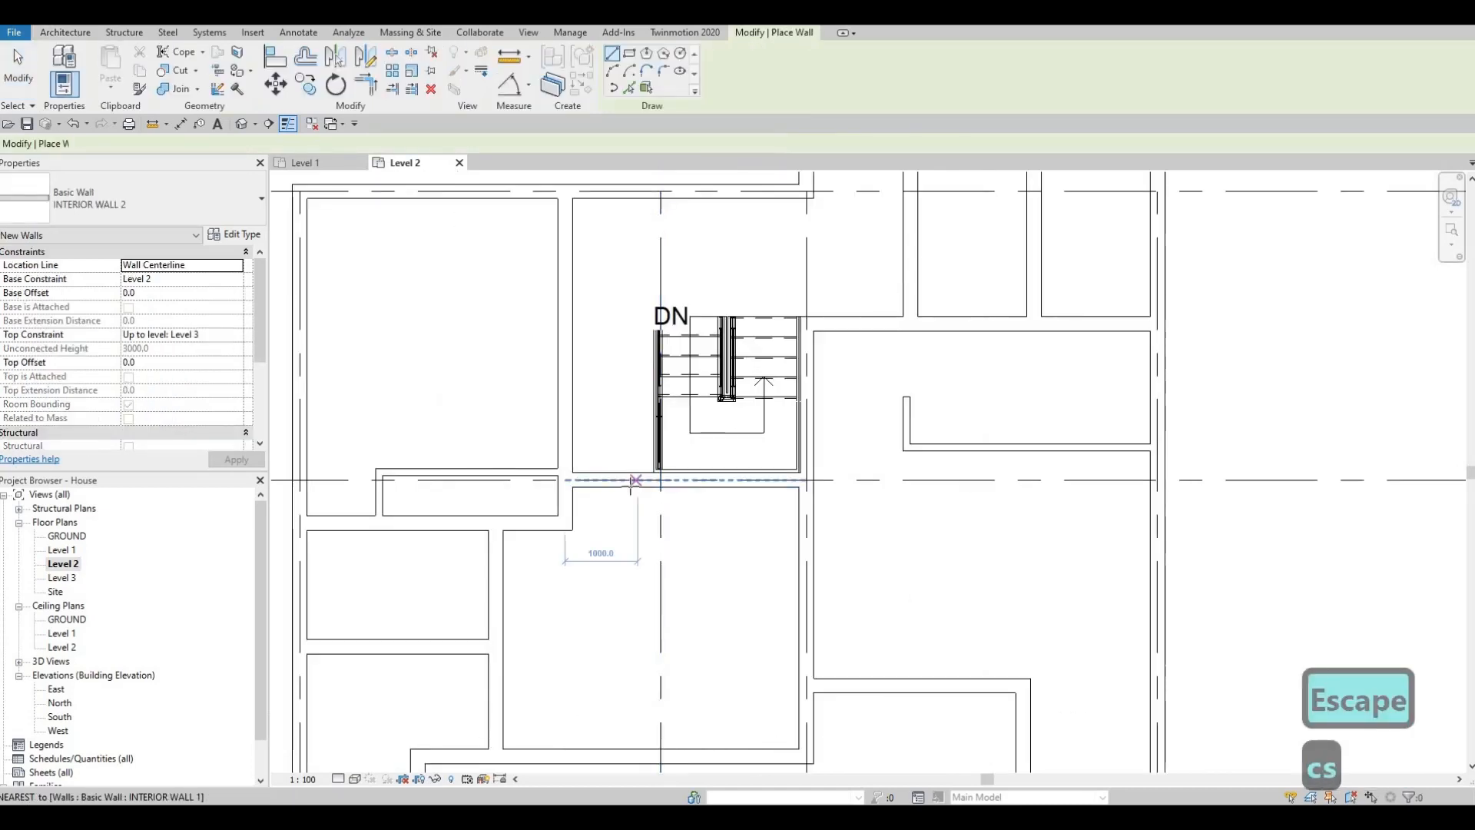
left_click(630, 537)
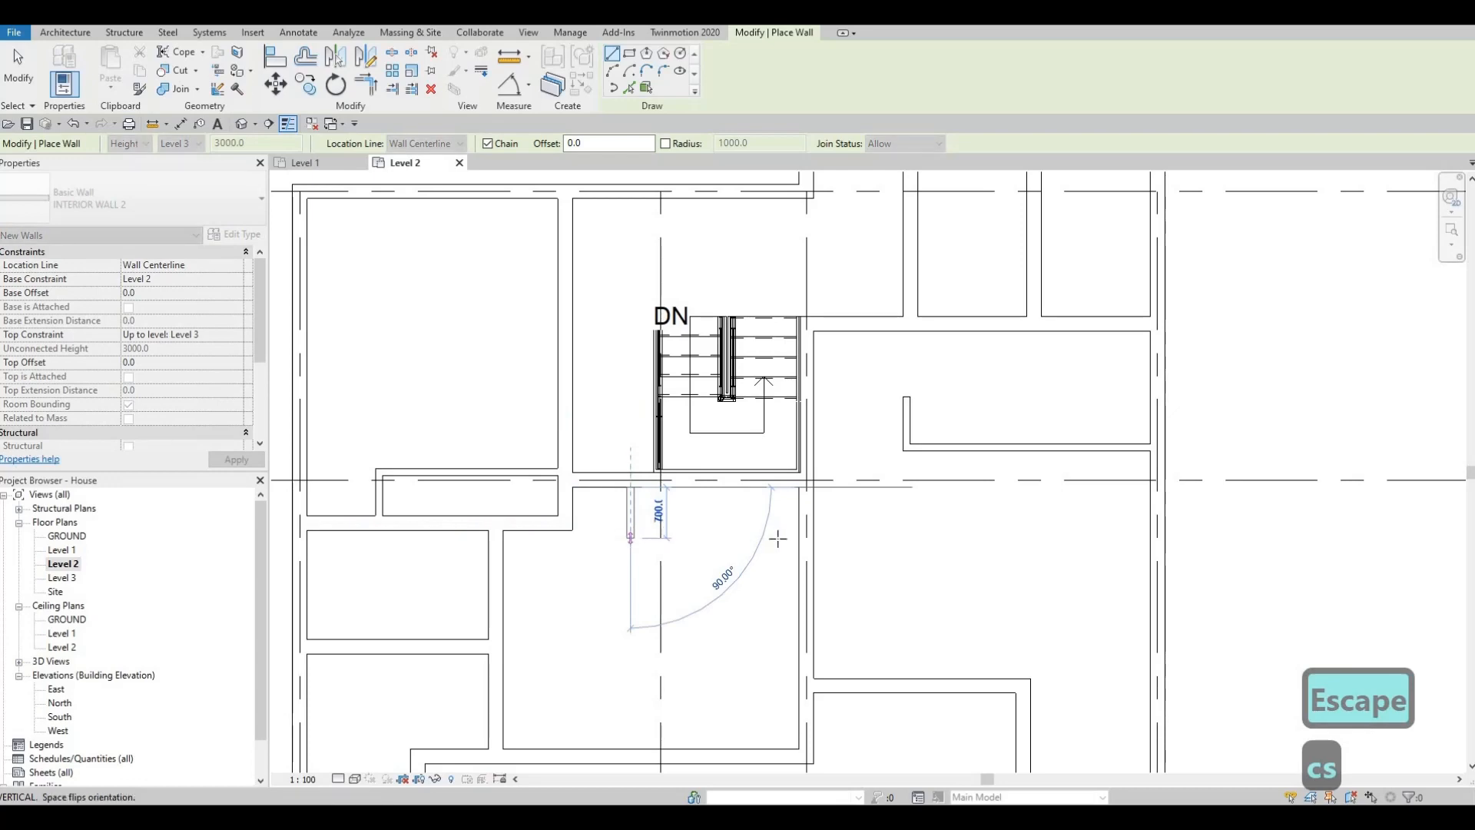
left_click(797, 538)
key("Escape")
key("Escape")
key("Escape")
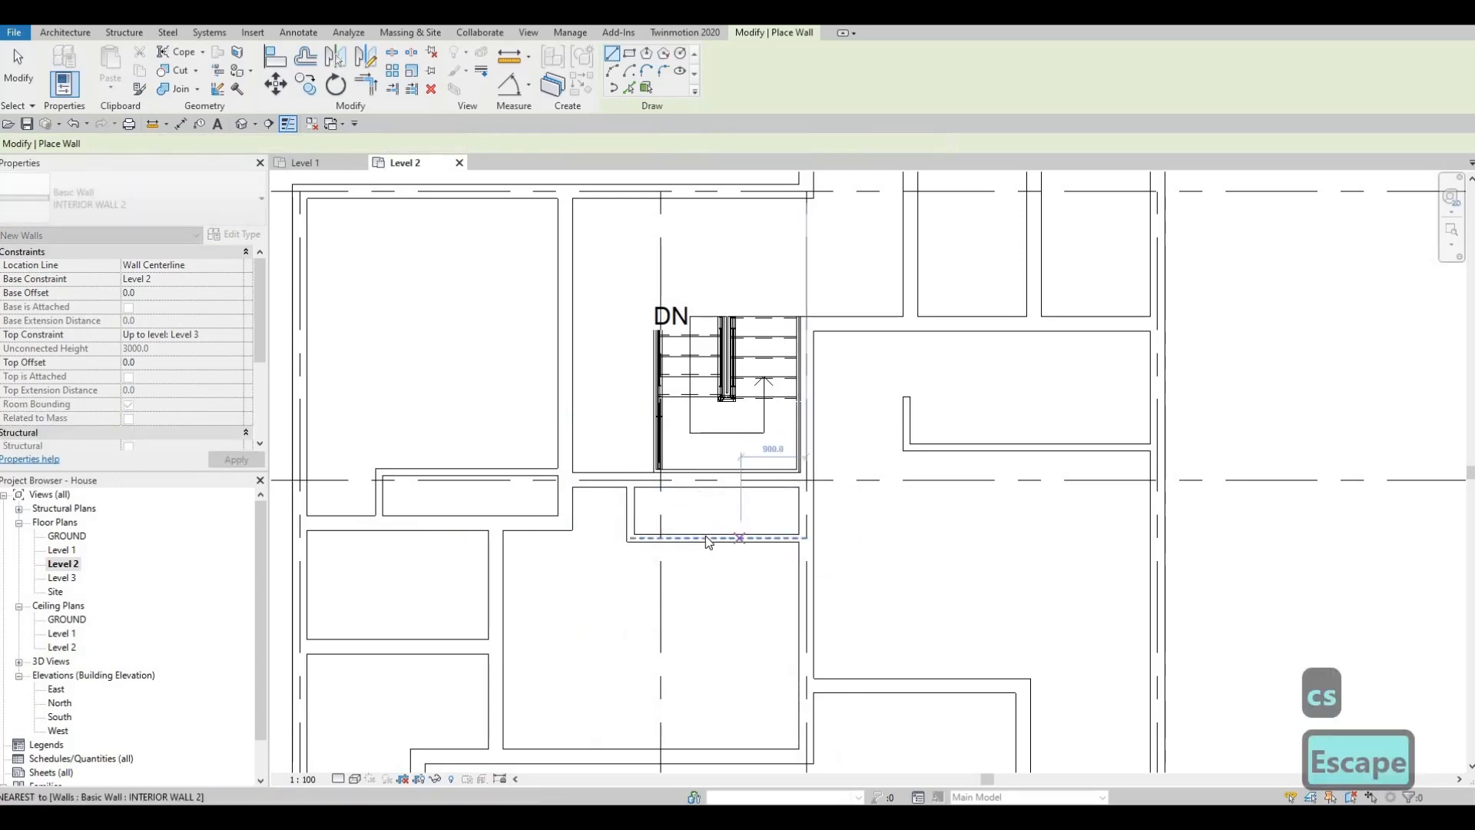
- Set the distance from the wall below the stairs to the new closet's horizontal wall to 700 mm
left_click(846, 510)
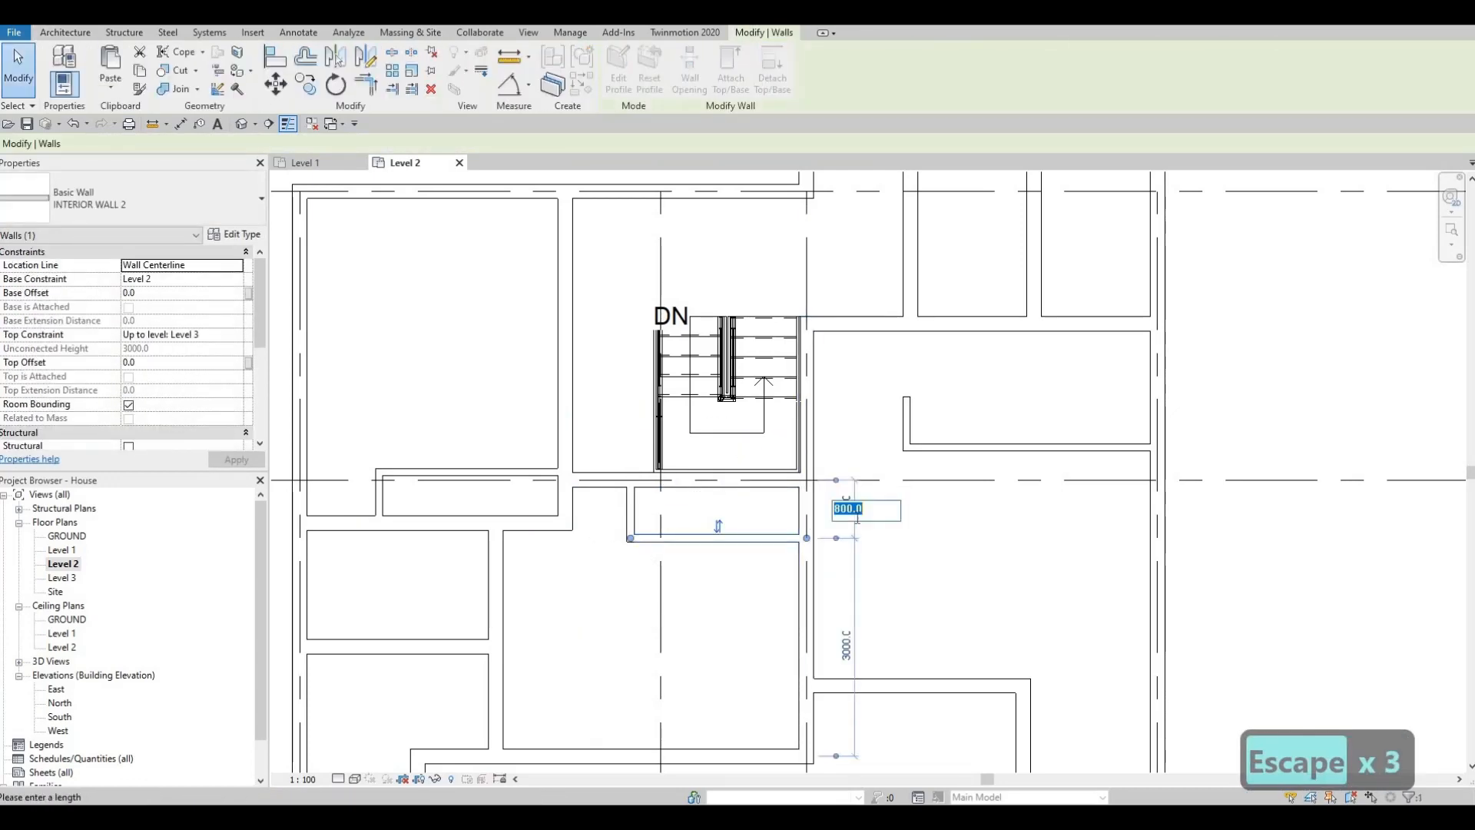
type("700")
key("Return")
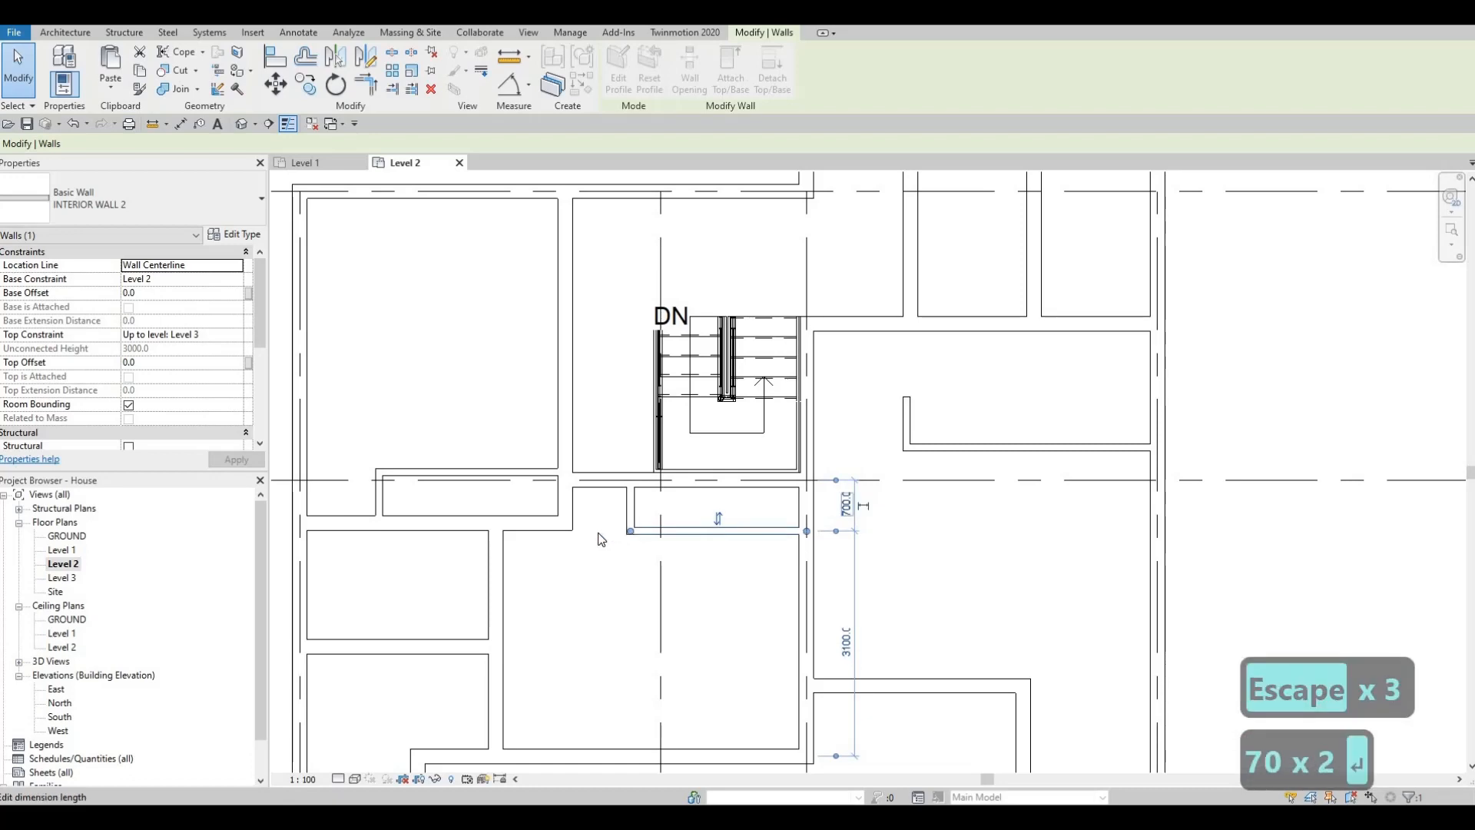
key("Escape")
key("Escape")
- Move the left leg of the closet below the stairs slightly to the right to narrow the closet
left_click(626, 513)
mouse_move(628, 511)
left_mouse_down()
mouse_move(637, 522)
mouse_move(624, 494)
left_mouse_up()
key("Escape")
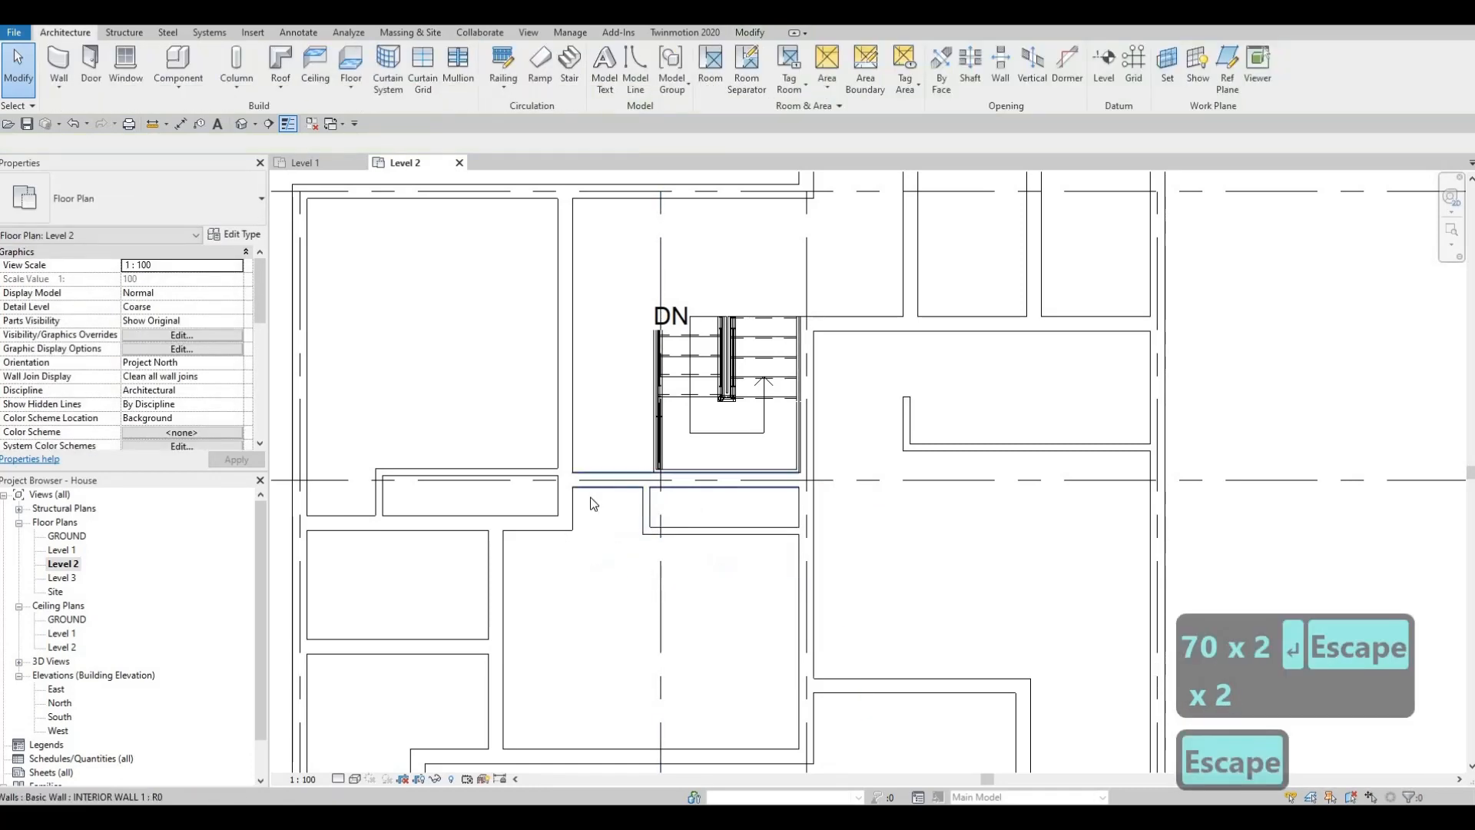
key("Escape")
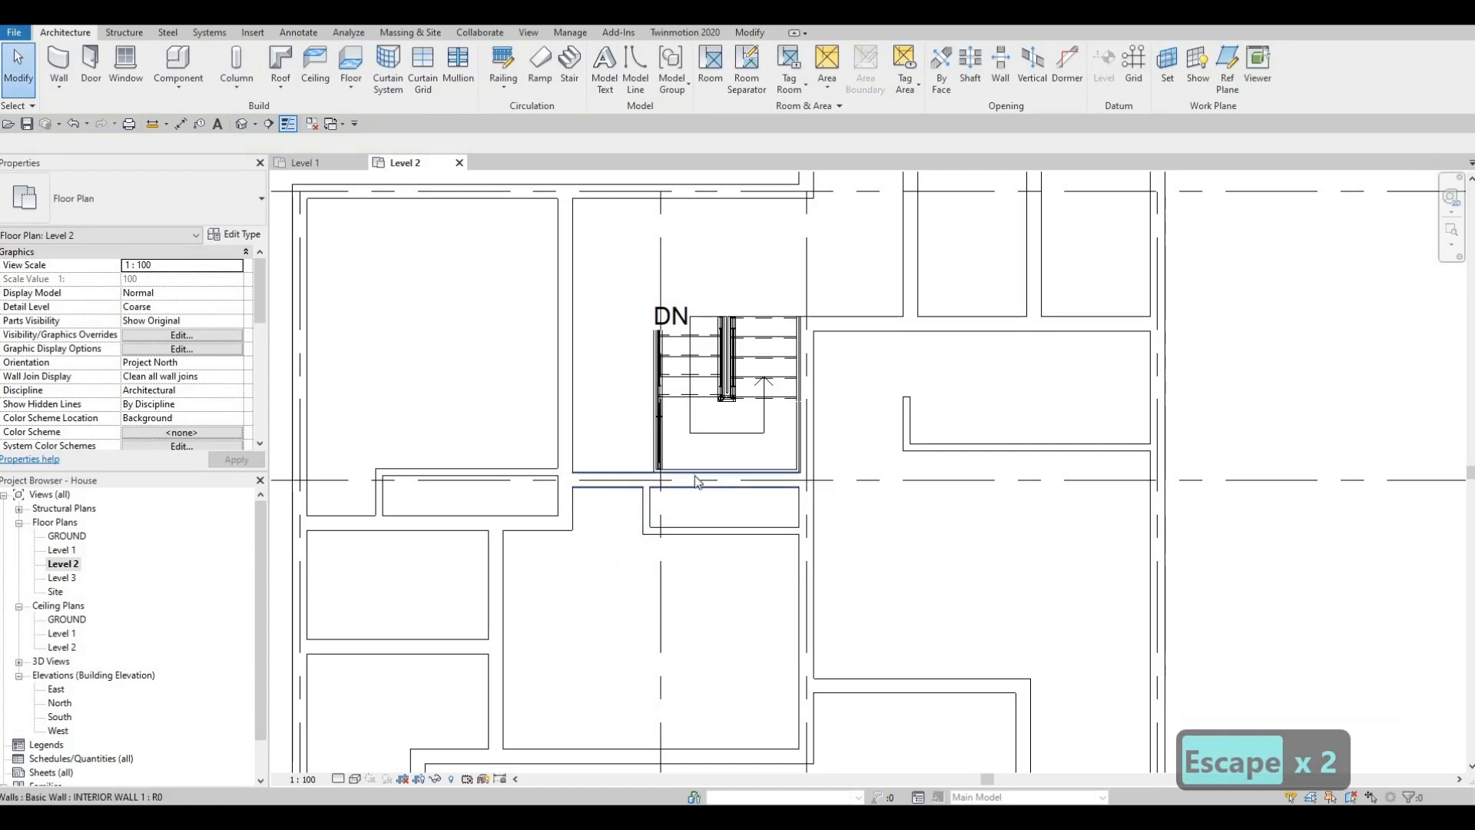
- Start placing a door with the type M_Door-Interior-Single-1_Panel-Wood 800 x 2000mm
scroll(603, 479, "down", 2)
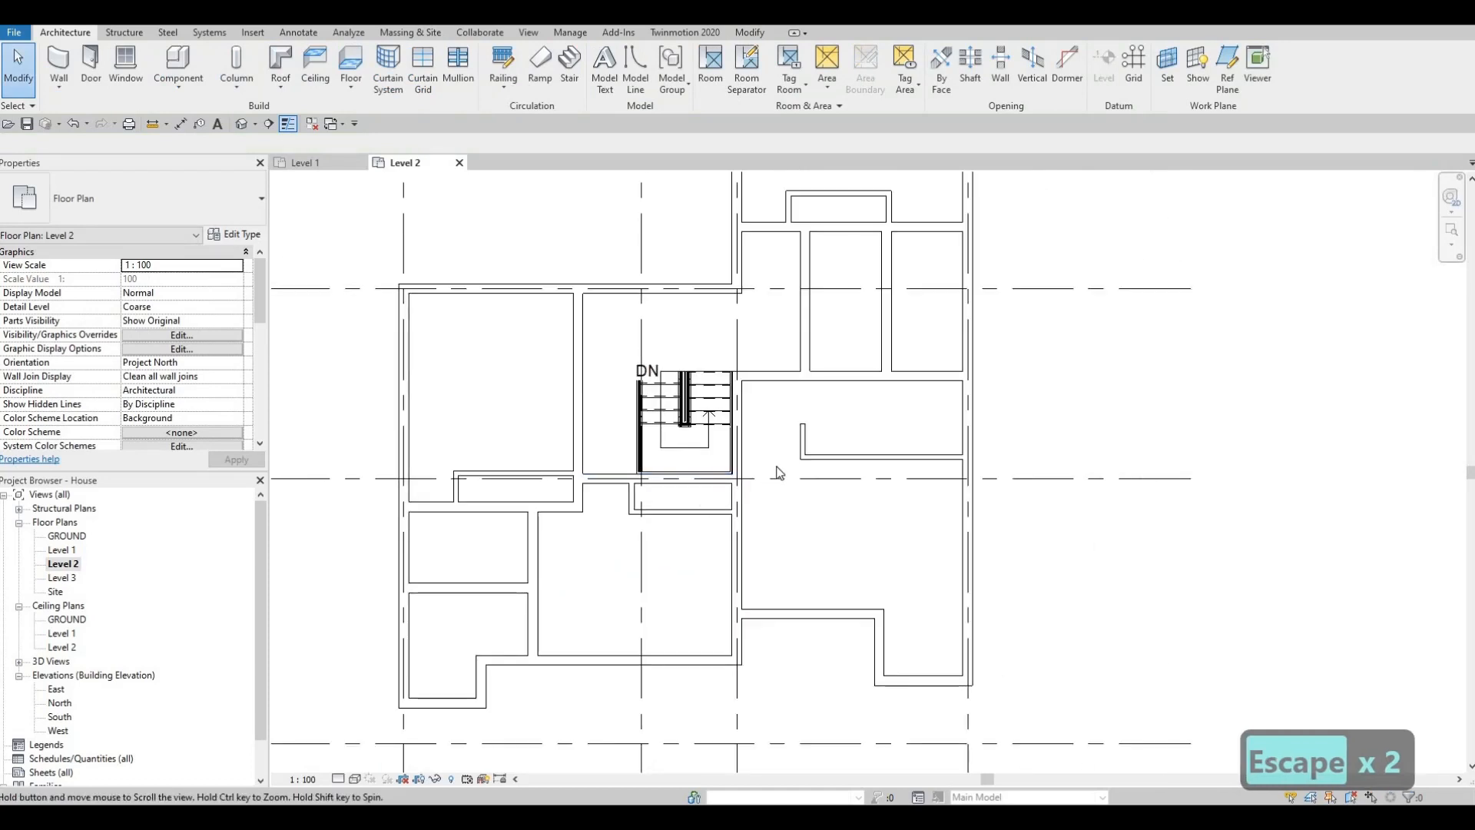
scroll(771, 470, "down", 3)
middle_click_drag(799, 480, 793, 500)
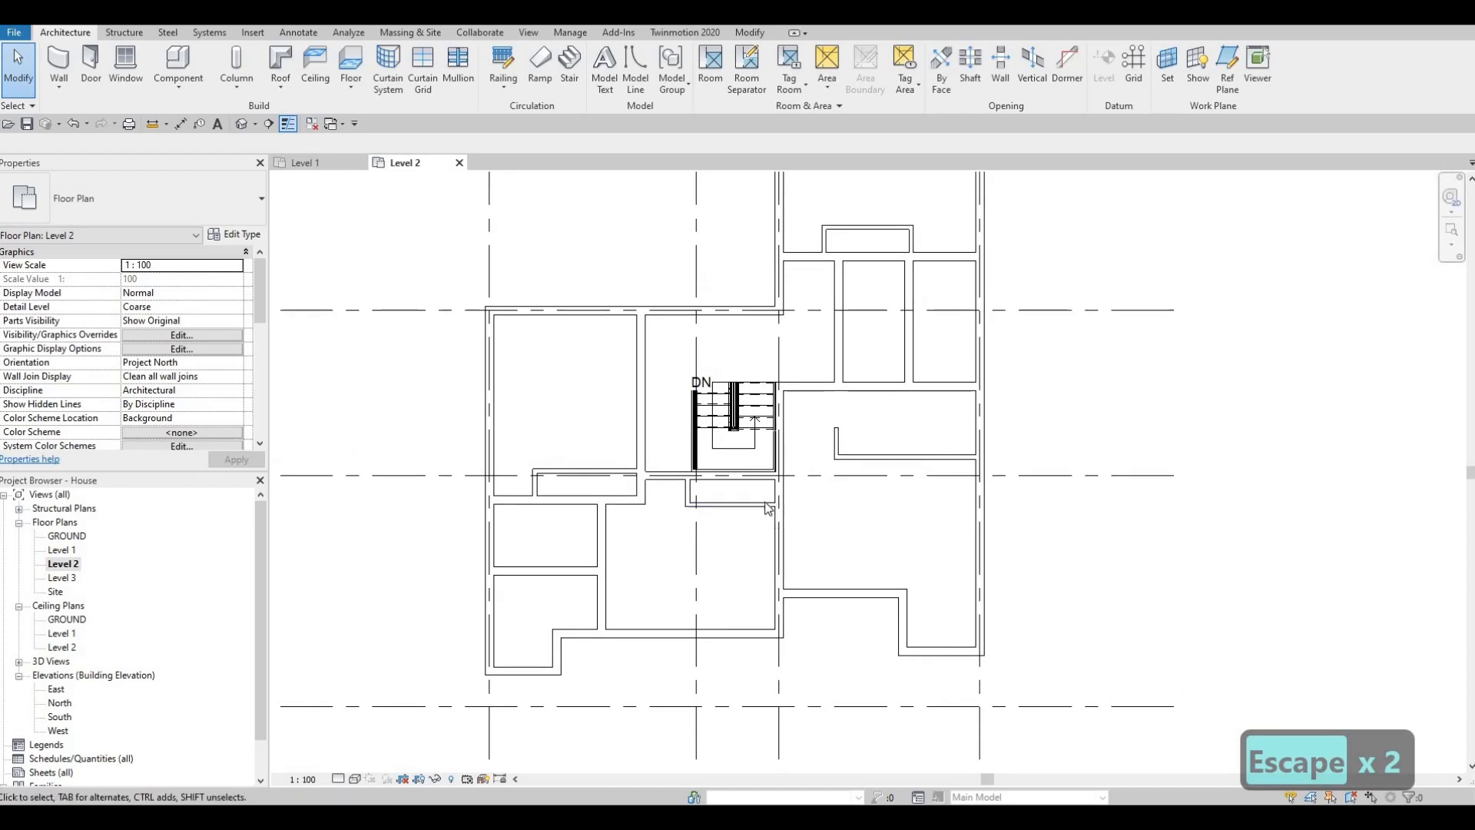
middle_click_drag(846, 438, 799, 468)
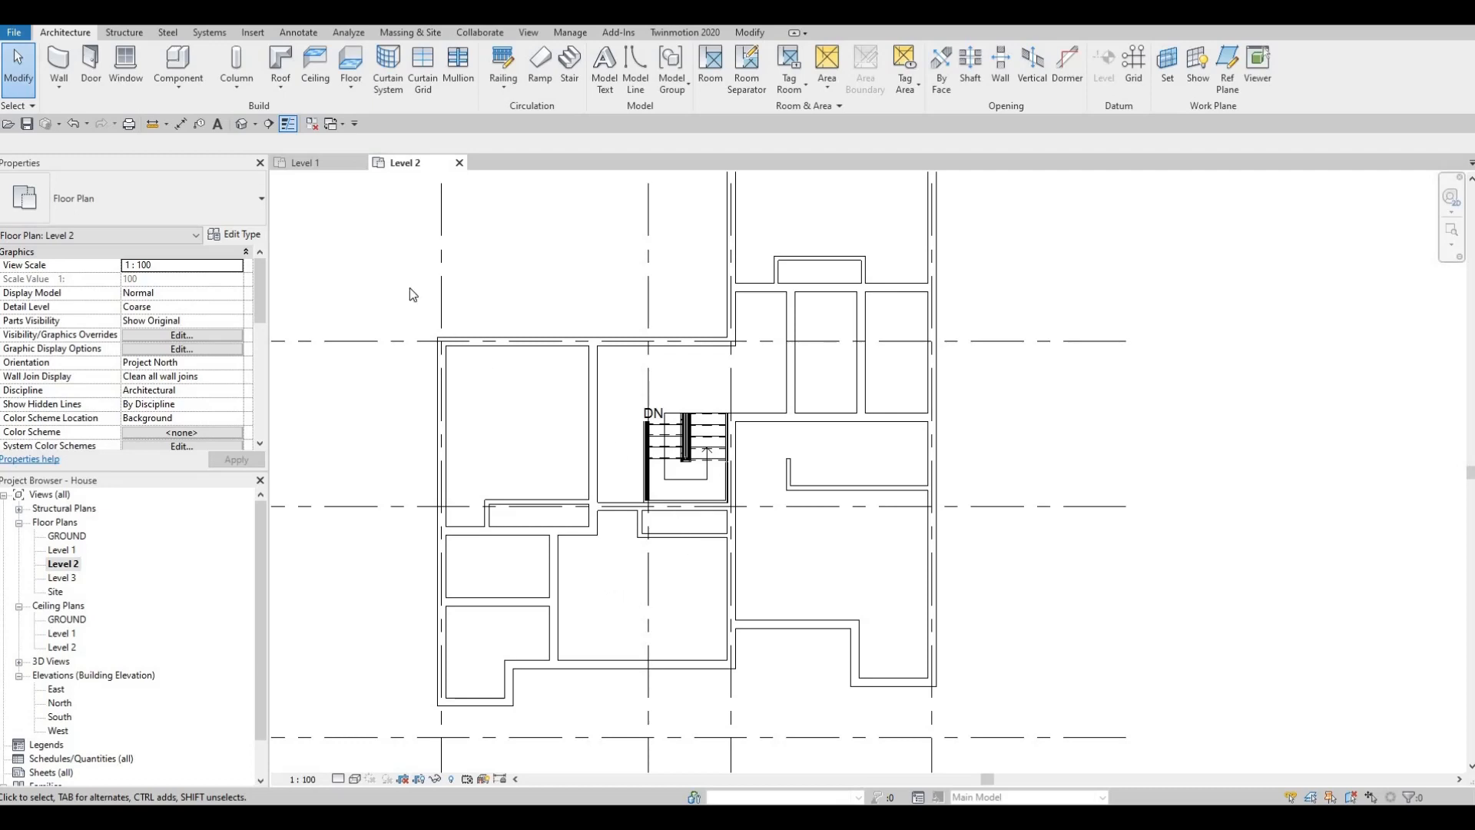
left_click(90, 59)
left_click(173, 201)
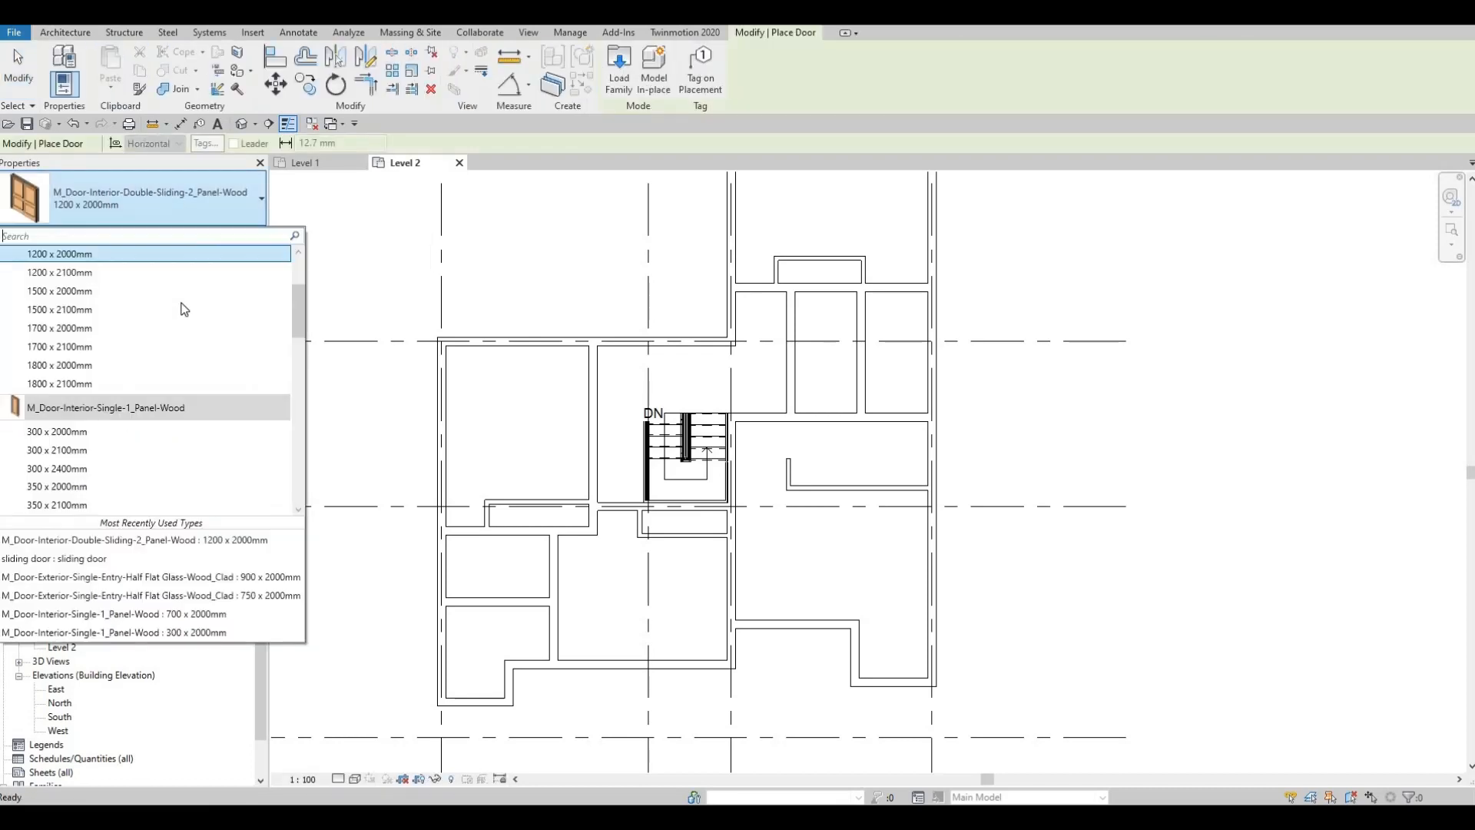
scroll(109, 385, "down", 1)
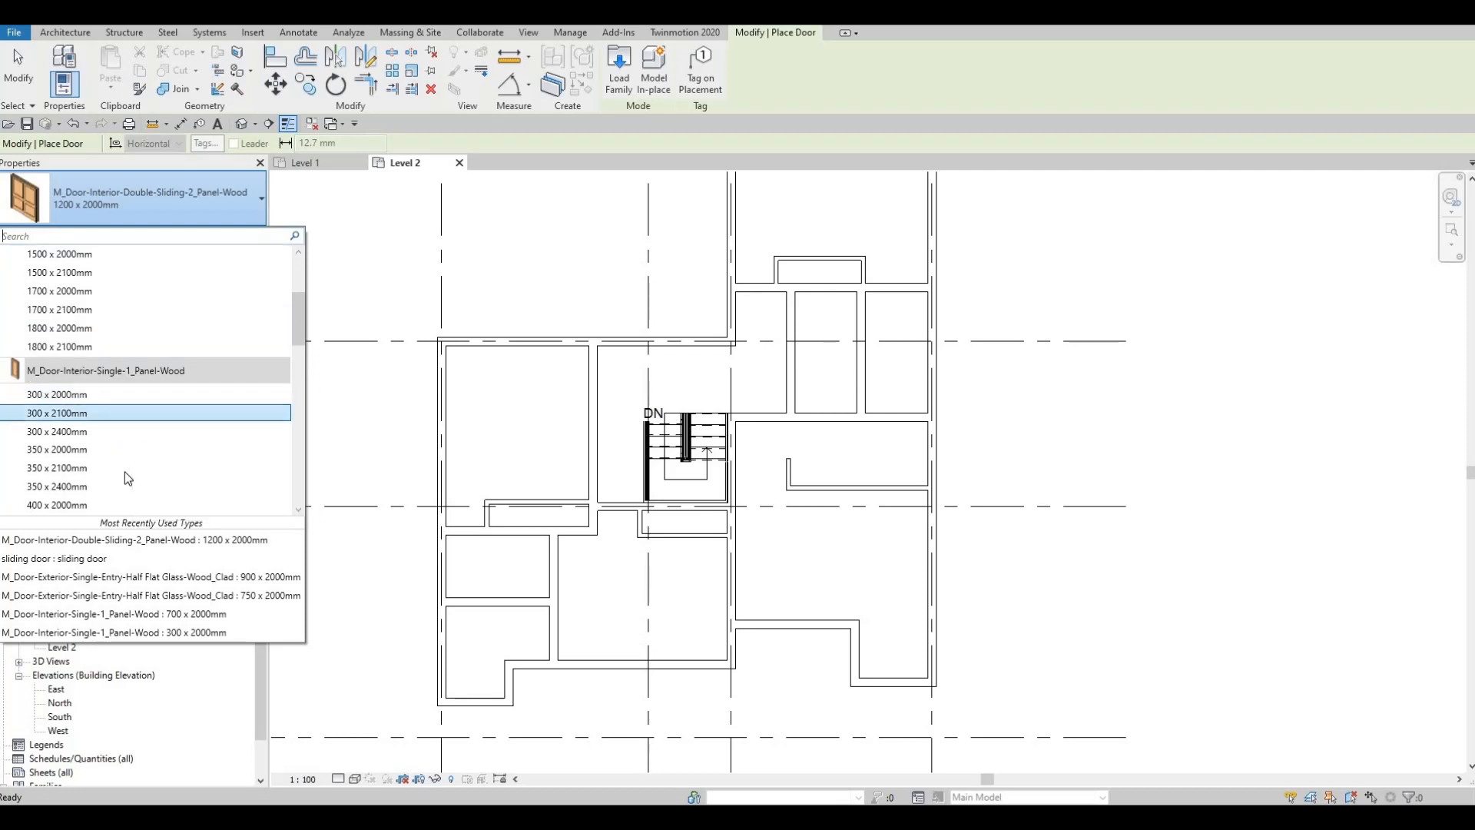
scroll(125, 472, "down", 1)
scroll(119, 464, "down", 7)
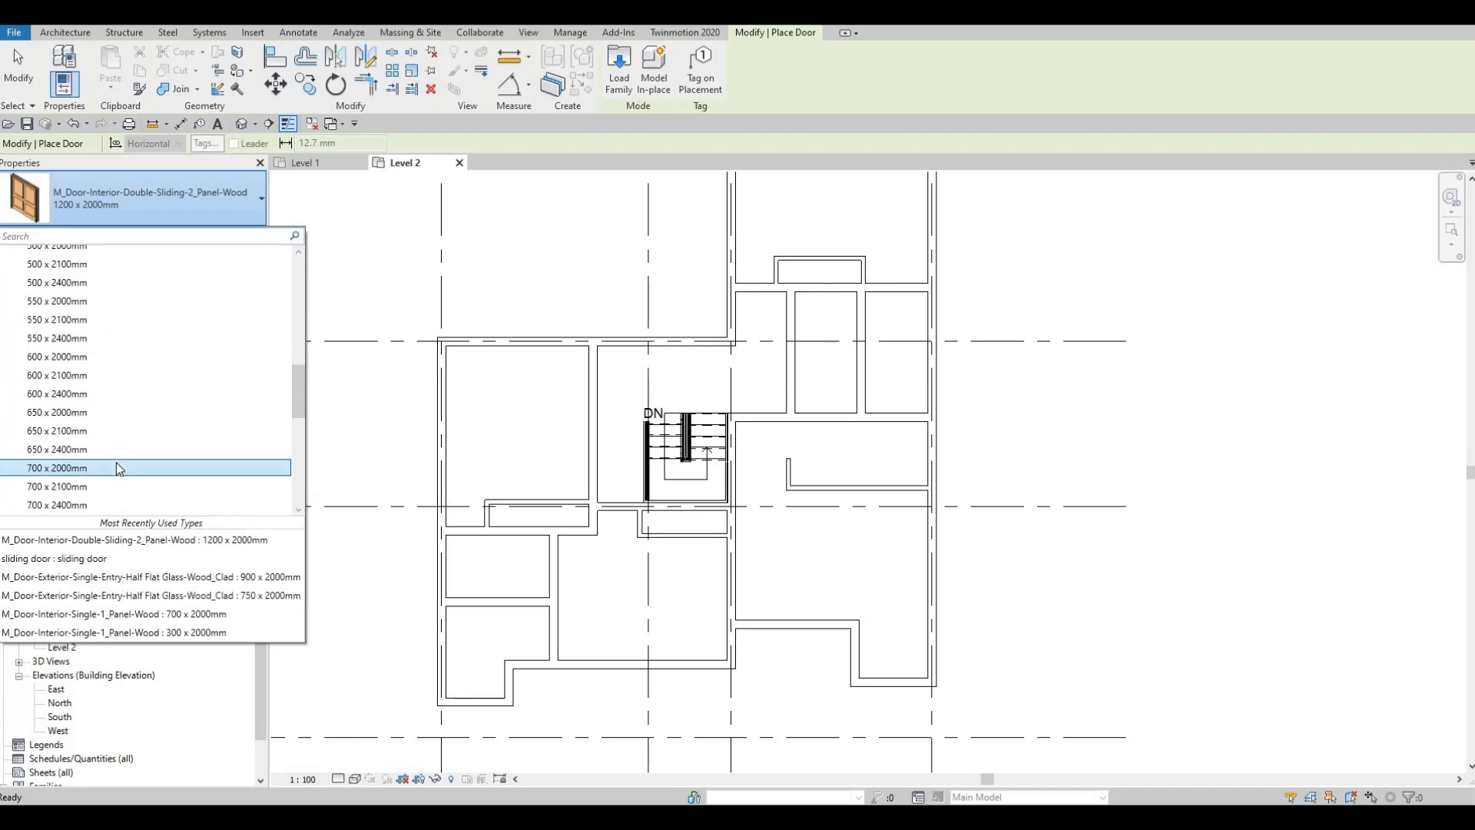
scroll(120, 461, "down", 1)
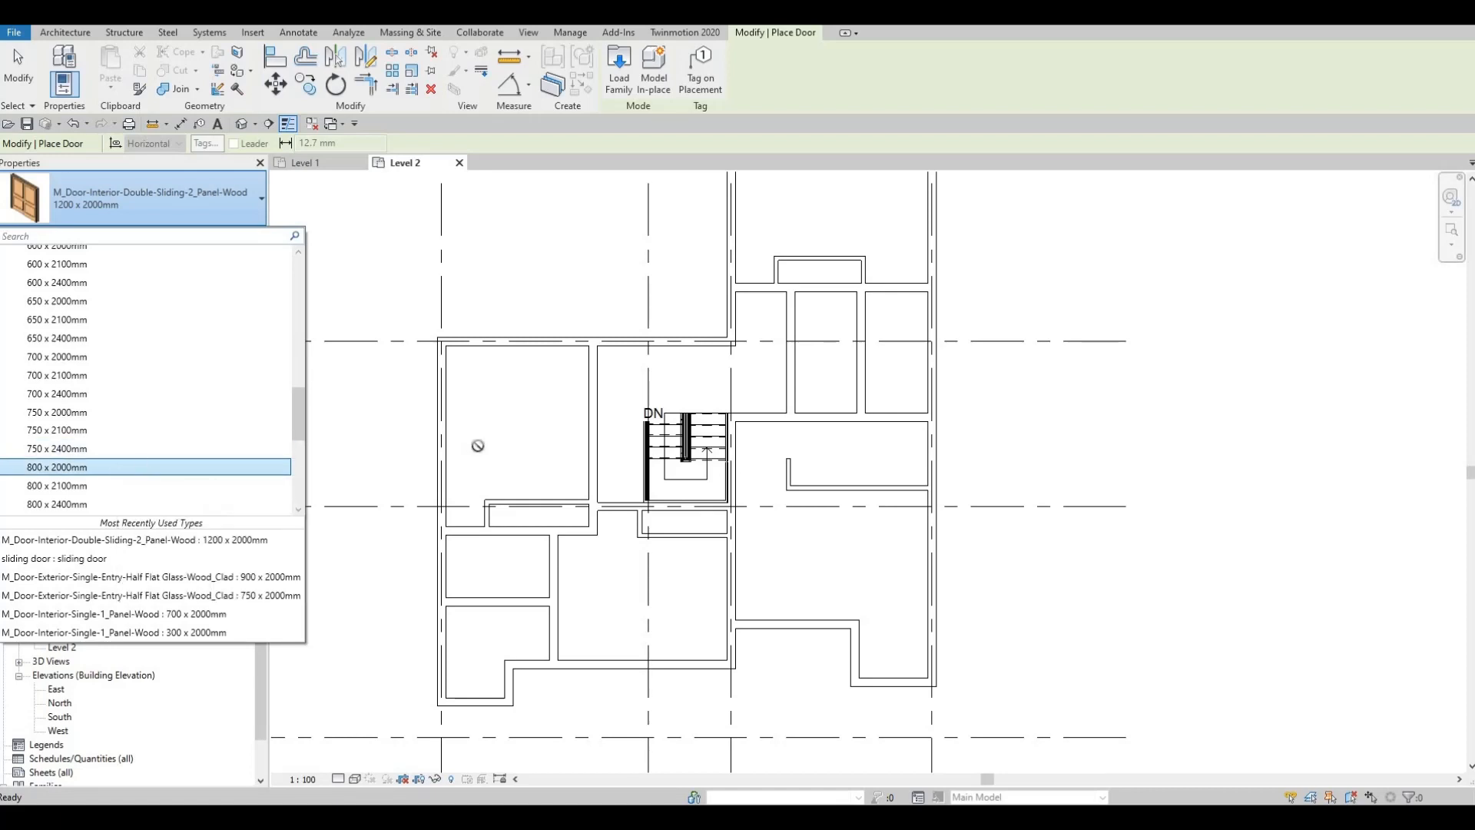
left_click(119, 467)
- Place the door centred in the wall stub left of the left closet, 545 mm each side, left-hinged and swinging down into the small room
scroll(469, 529, "up", 1)
scroll(469, 529, "up", 1)
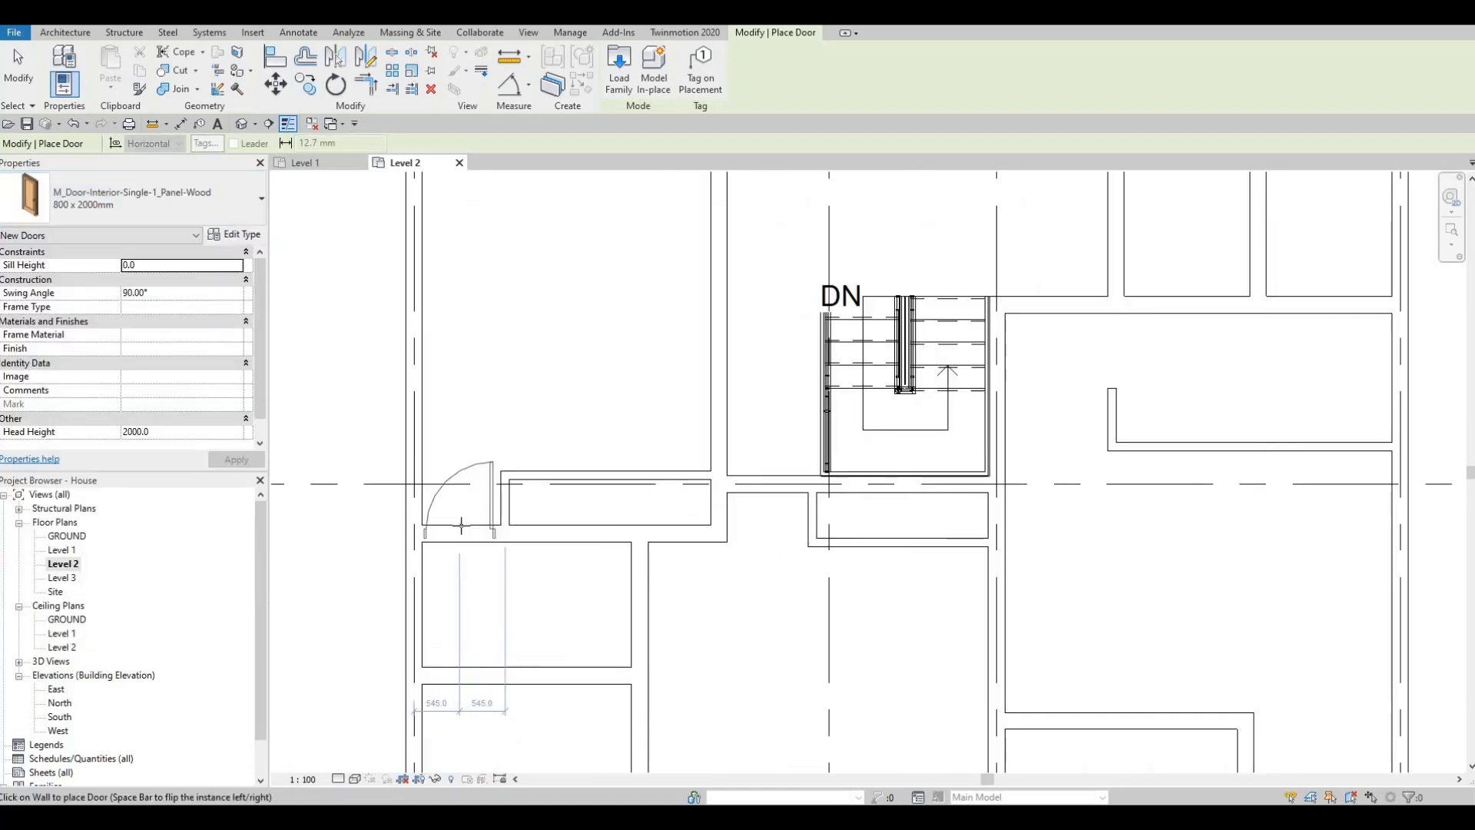
key("space")
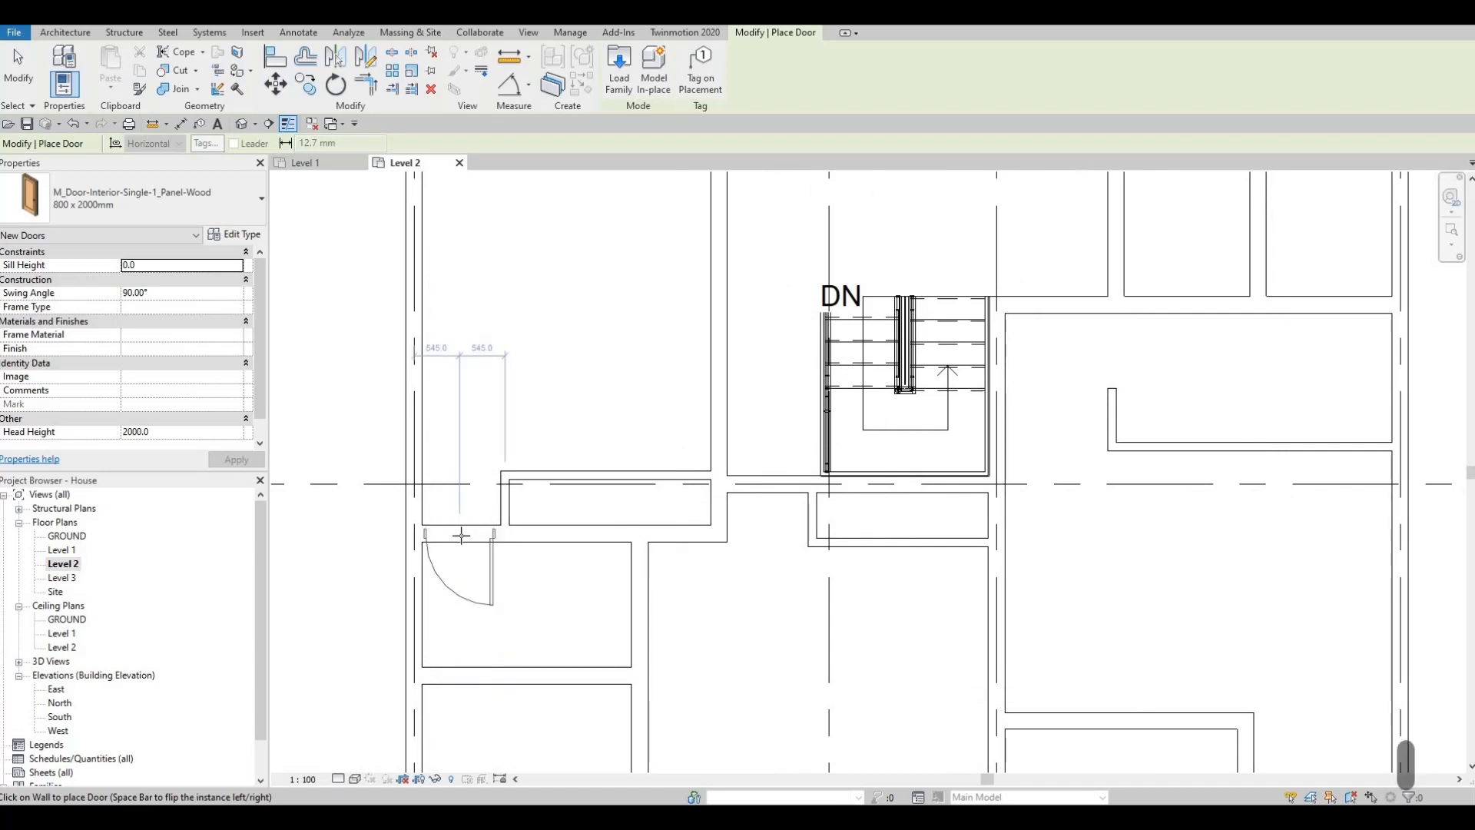
key("space")
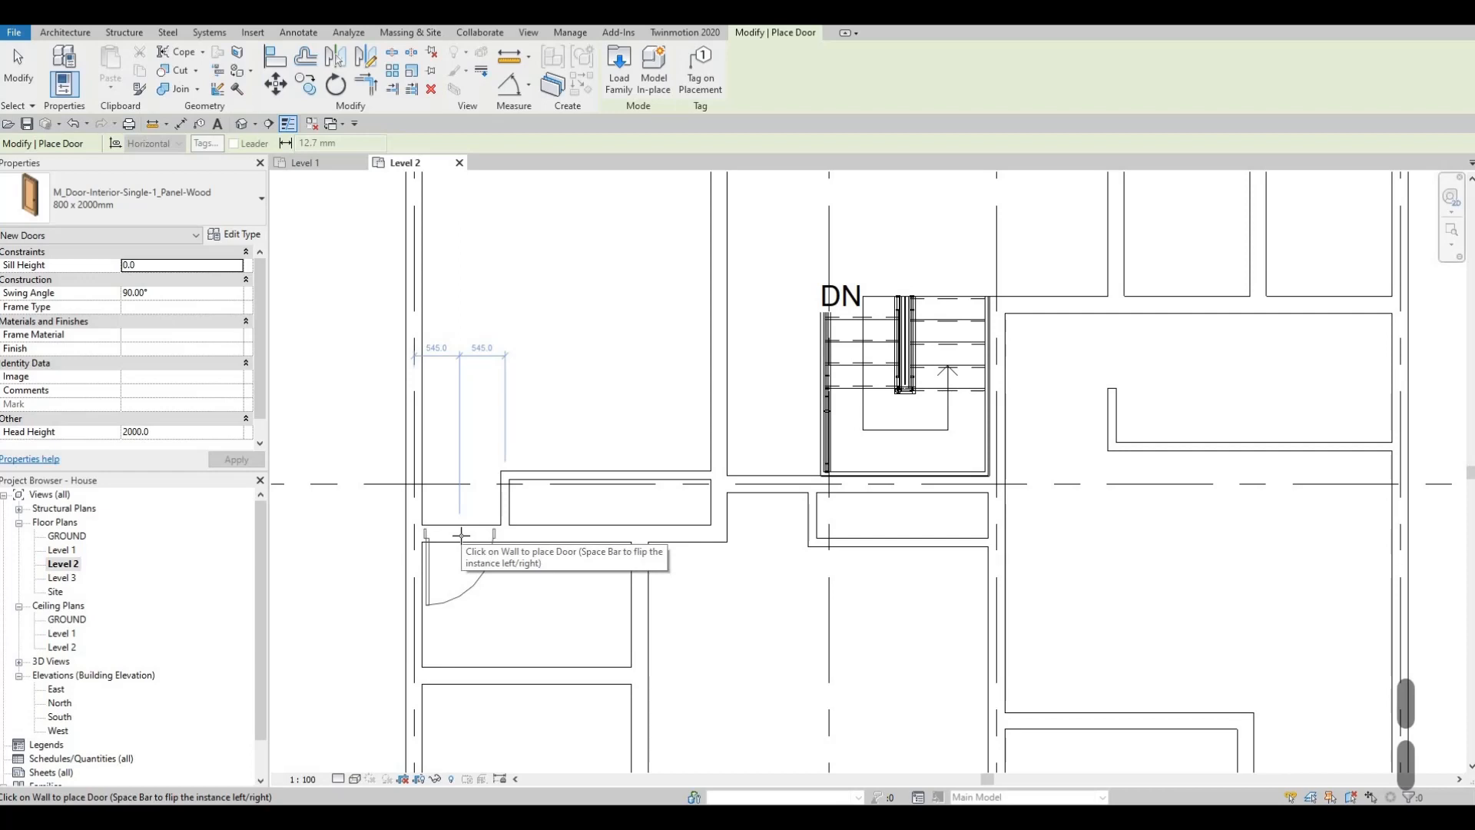
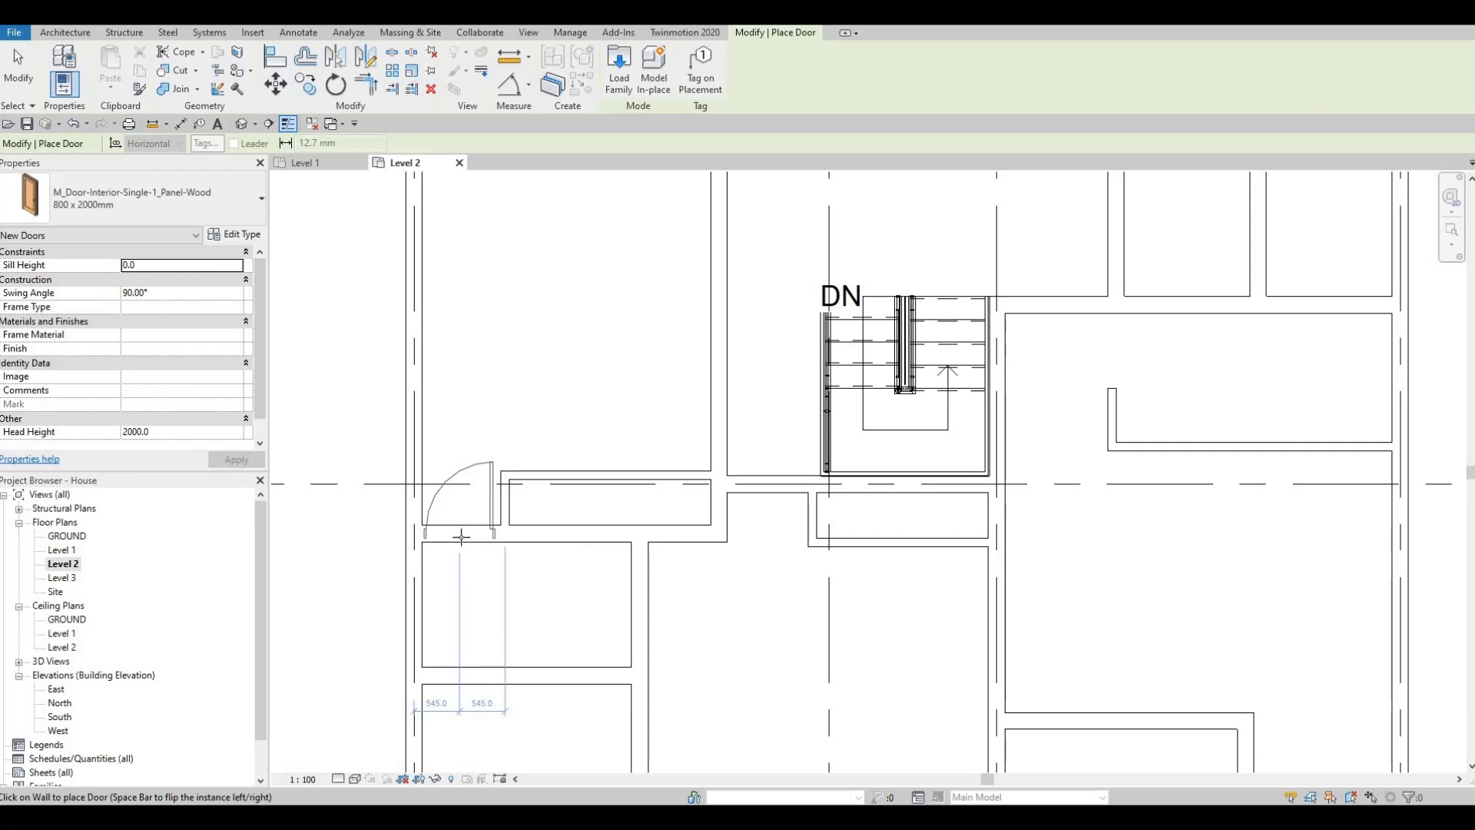
left_click(498, 490)
- Place an 800 x 2000mm door in the lower-left room's right wall, about 640 mm above the lower exterior wall, hinged below and swinging left
scroll(507, 538, "down", 2)
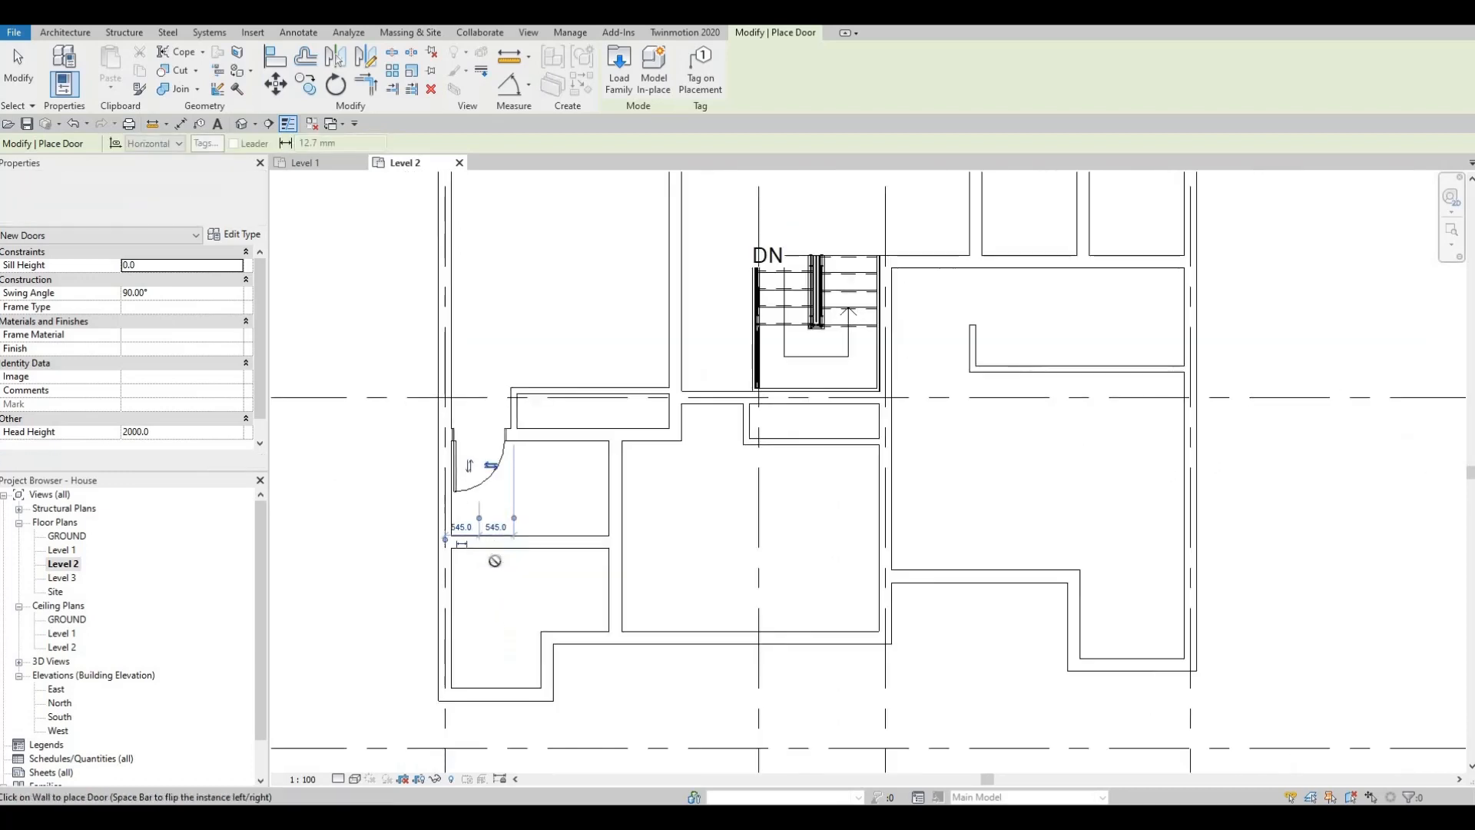
middle_click_drag(557, 586, 549, 579)
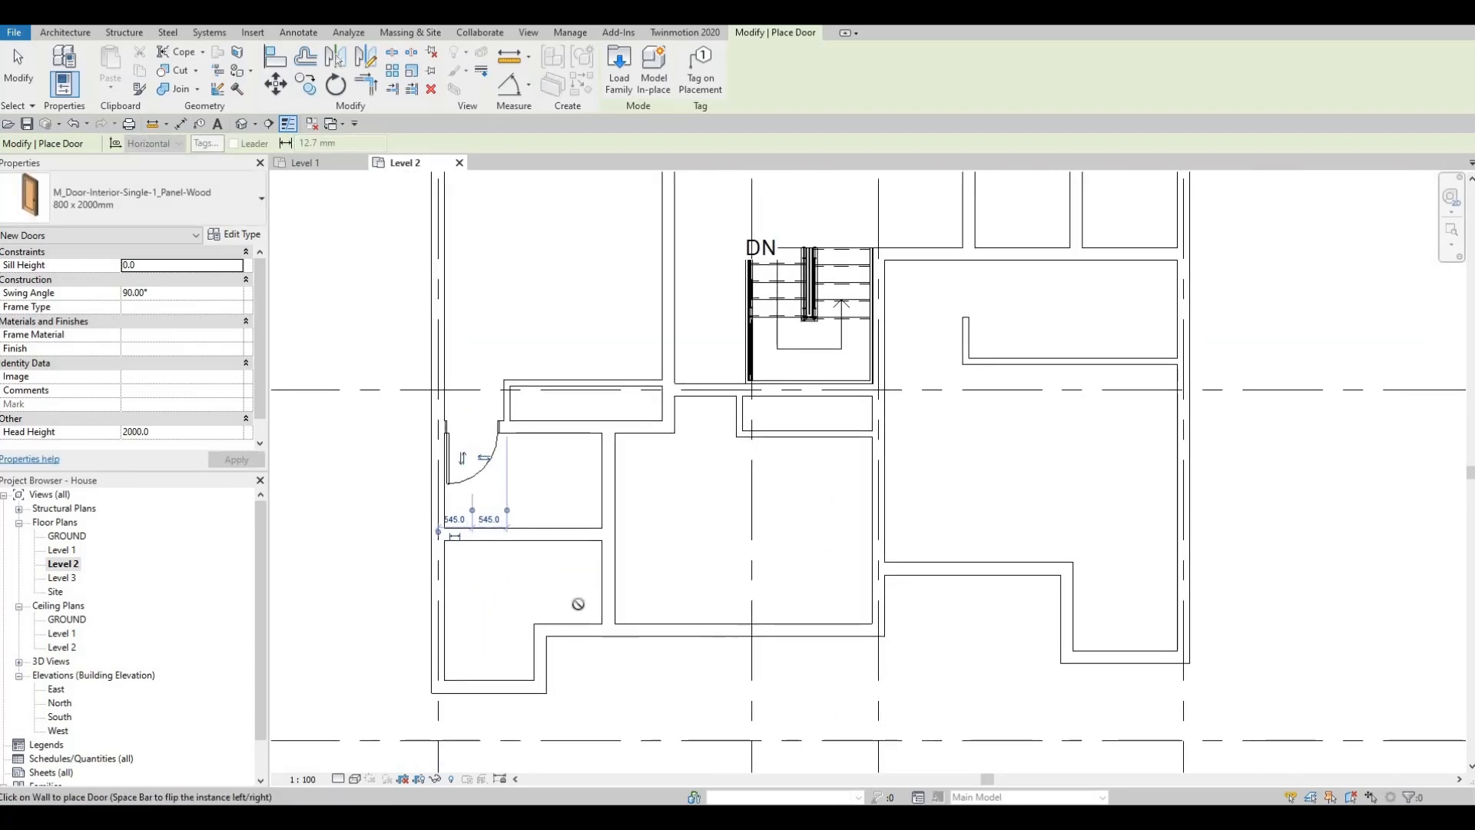
scroll(618, 618, "up", 1)
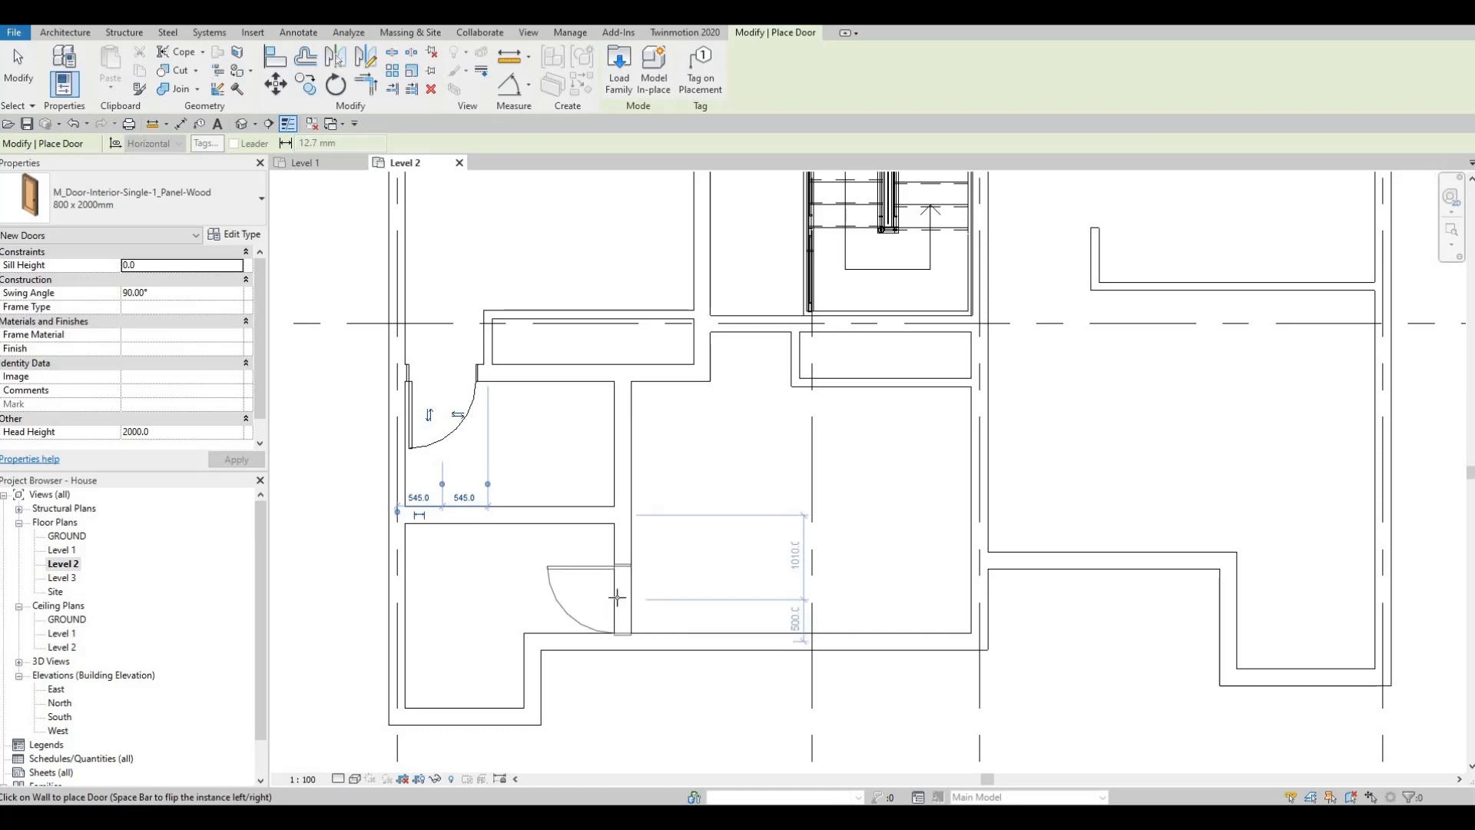
key("space")
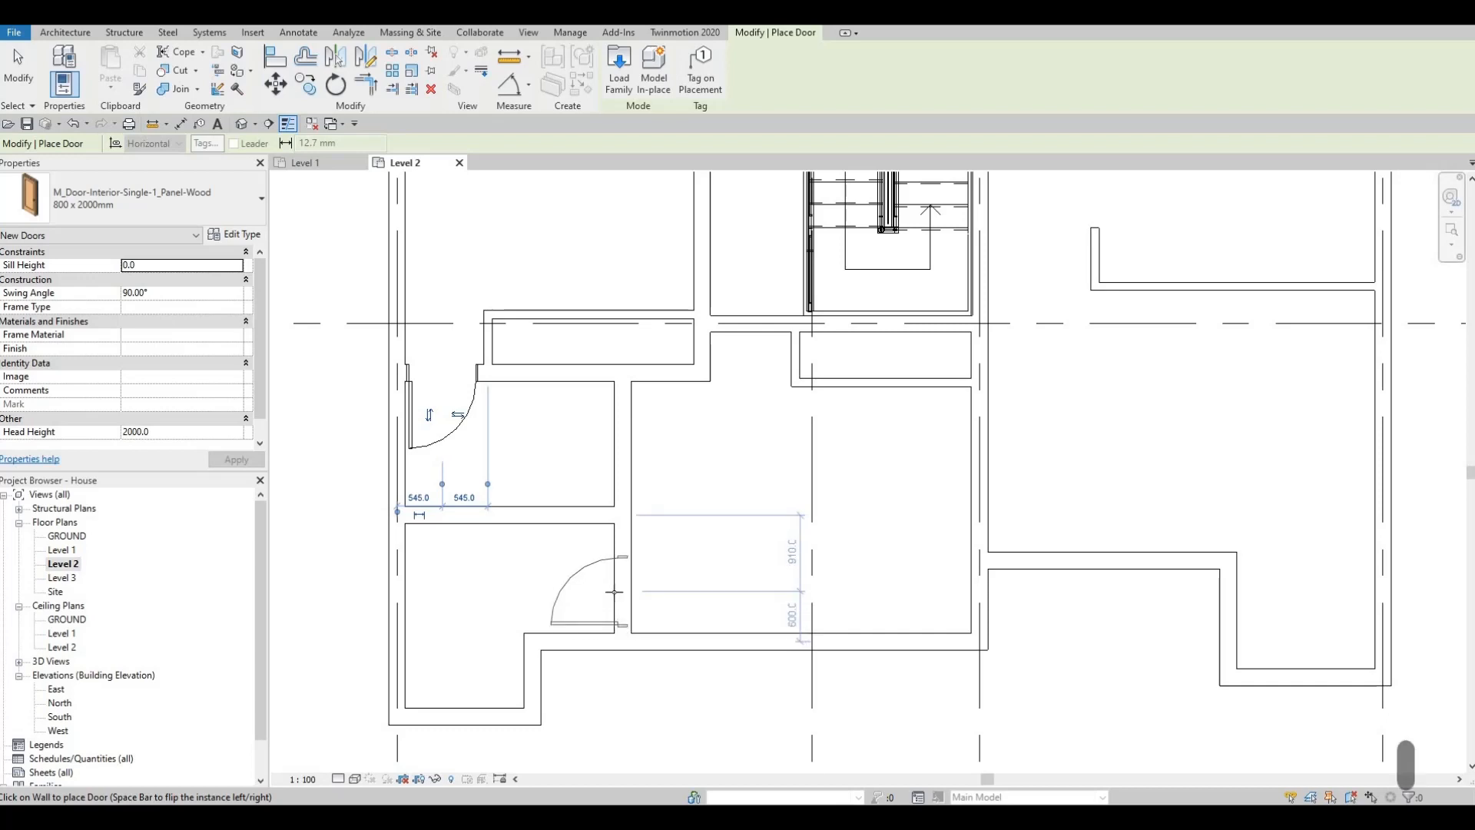
scroll(616, 594, "up", 1)
scroll(616, 595, "up", 2)
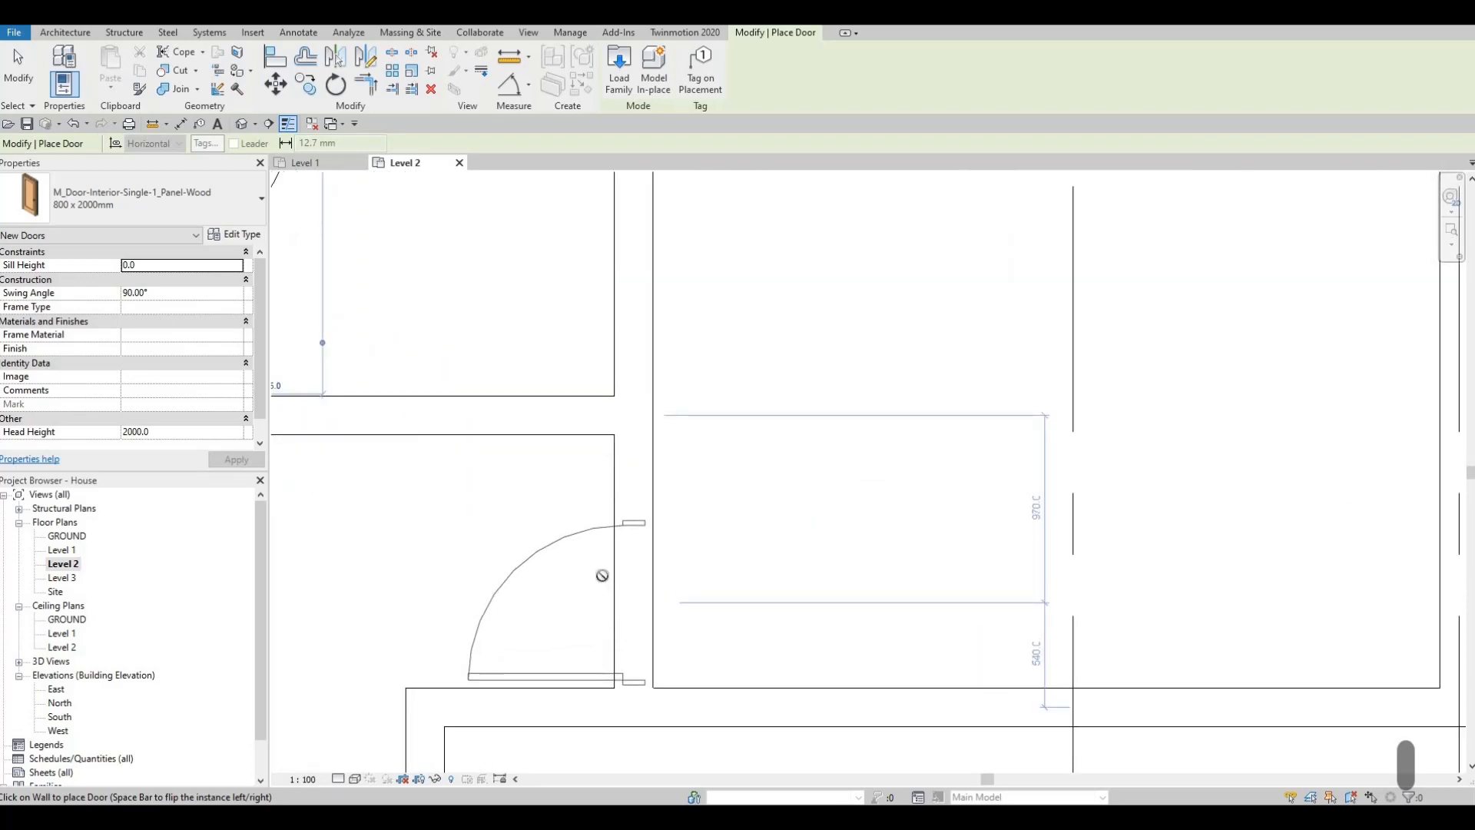
scroll(627, 546, "down", 5)
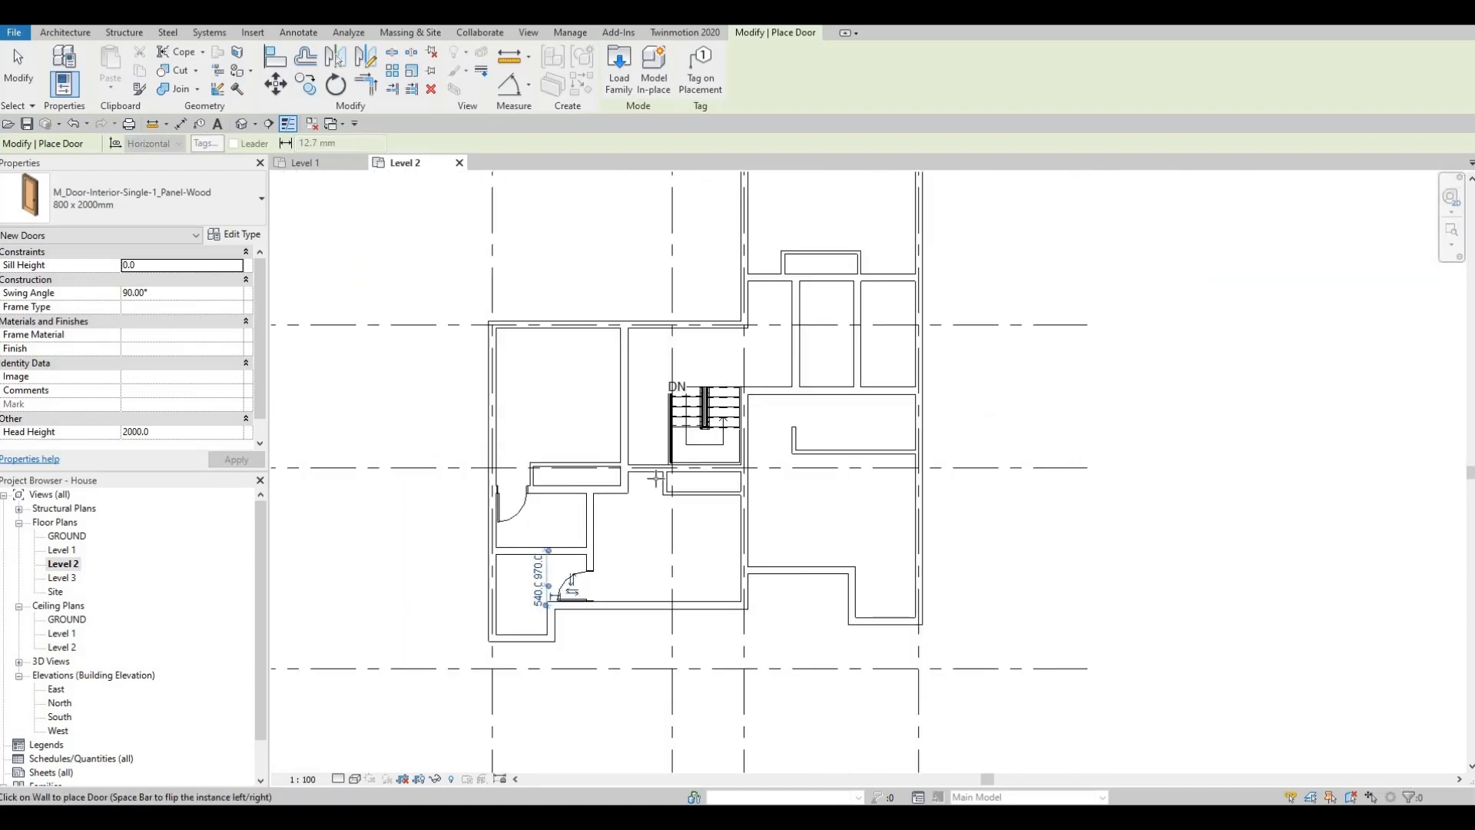
- Place an 800 x 2000mm door in the wall between the two lower closets, 620 mm and 500 mm to each side, left-hinged and swinging down
scroll(638, 471, "up", 3)
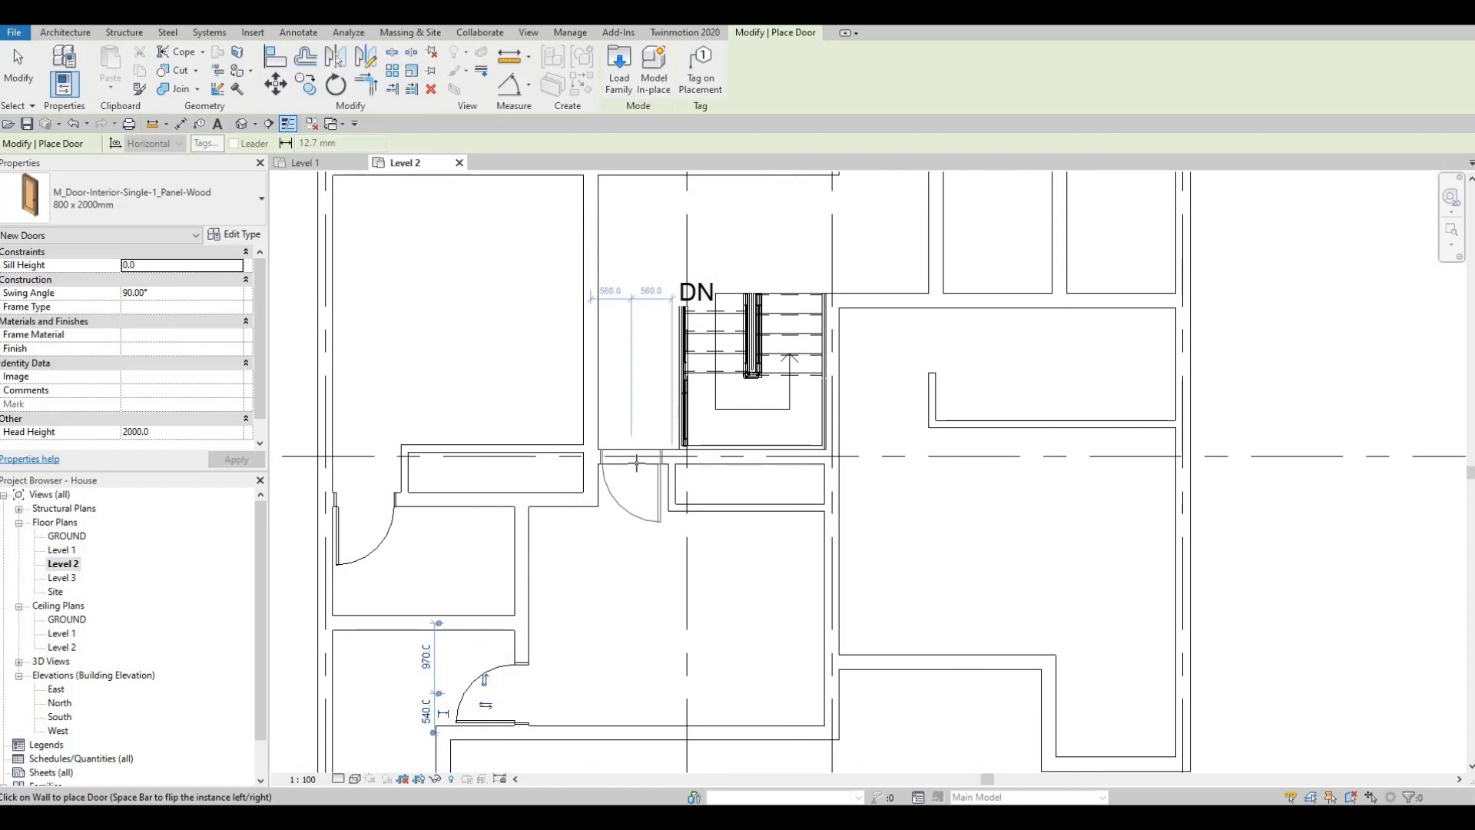
scroll(637, 462, "up", 1)
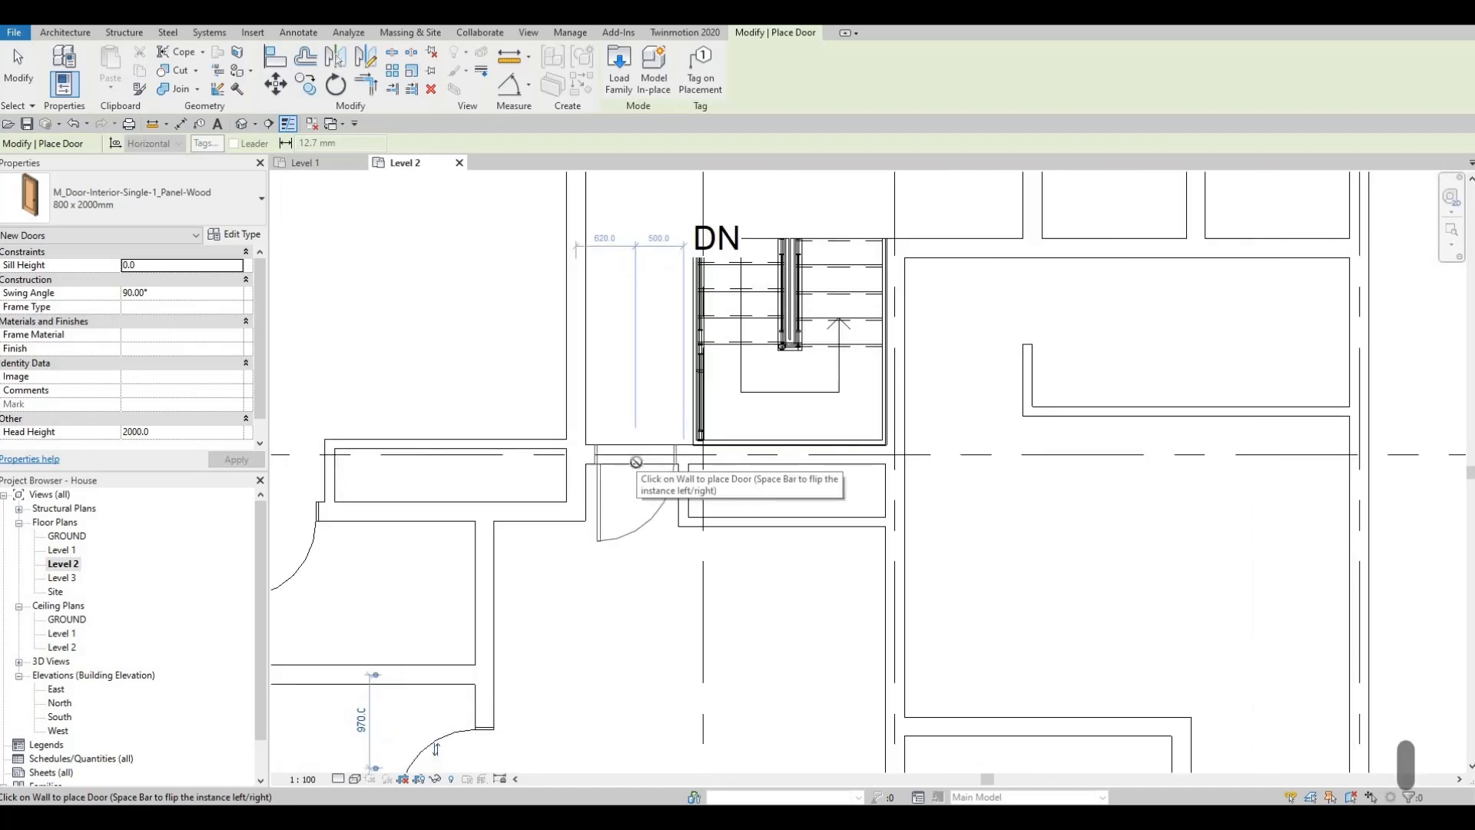
scroll(636, 464, "down", 4)
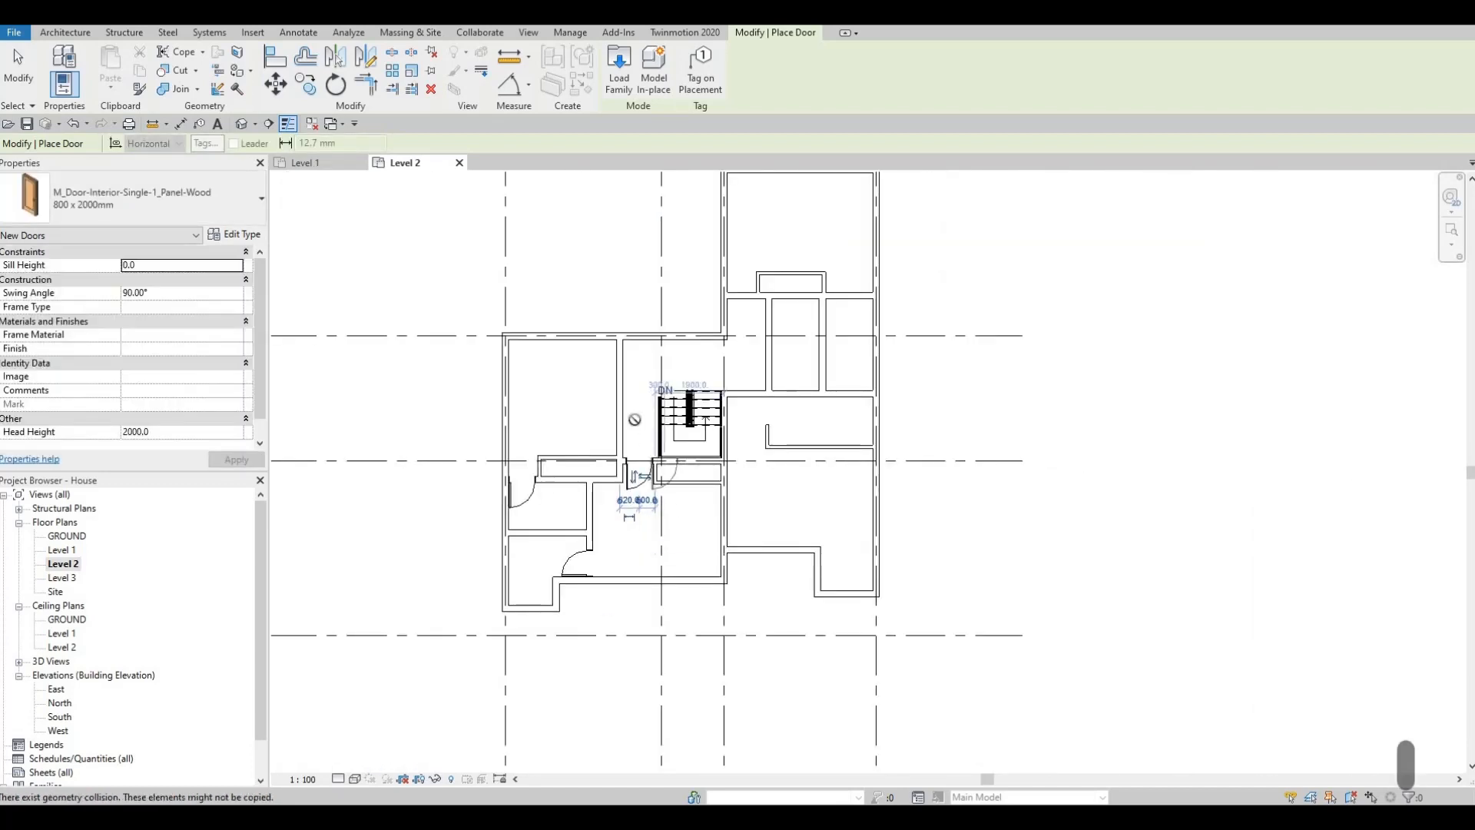
- Place an 800 x 2000mm door in the upper-left room's right wall, 600 mm below the upper exterior wall, swinging into the room
middle_click_drag(617, 353, 611, 387)
scroll(610, 390, "up", 2)
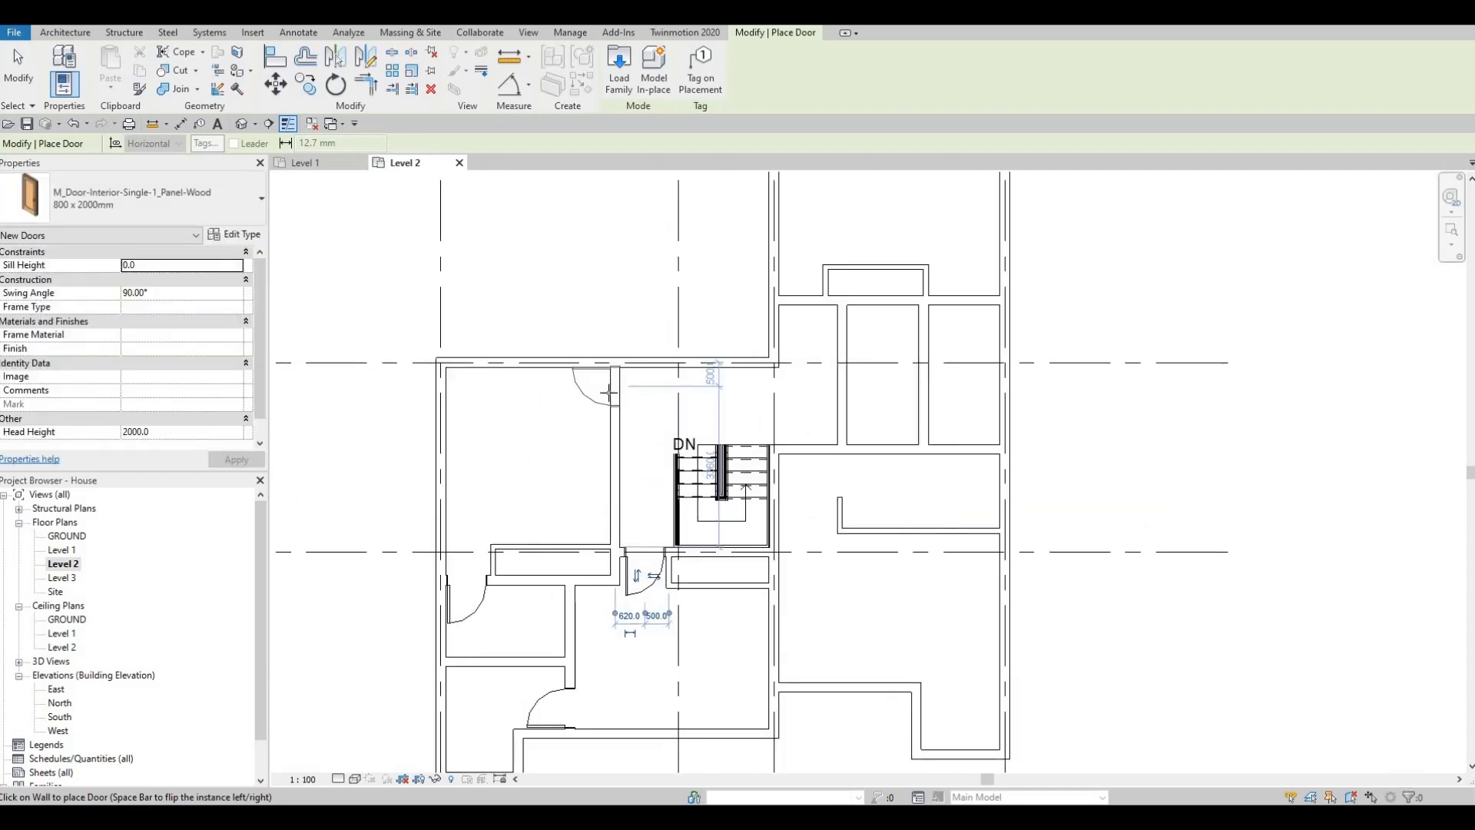
scroll(609, 392, "up", 2)
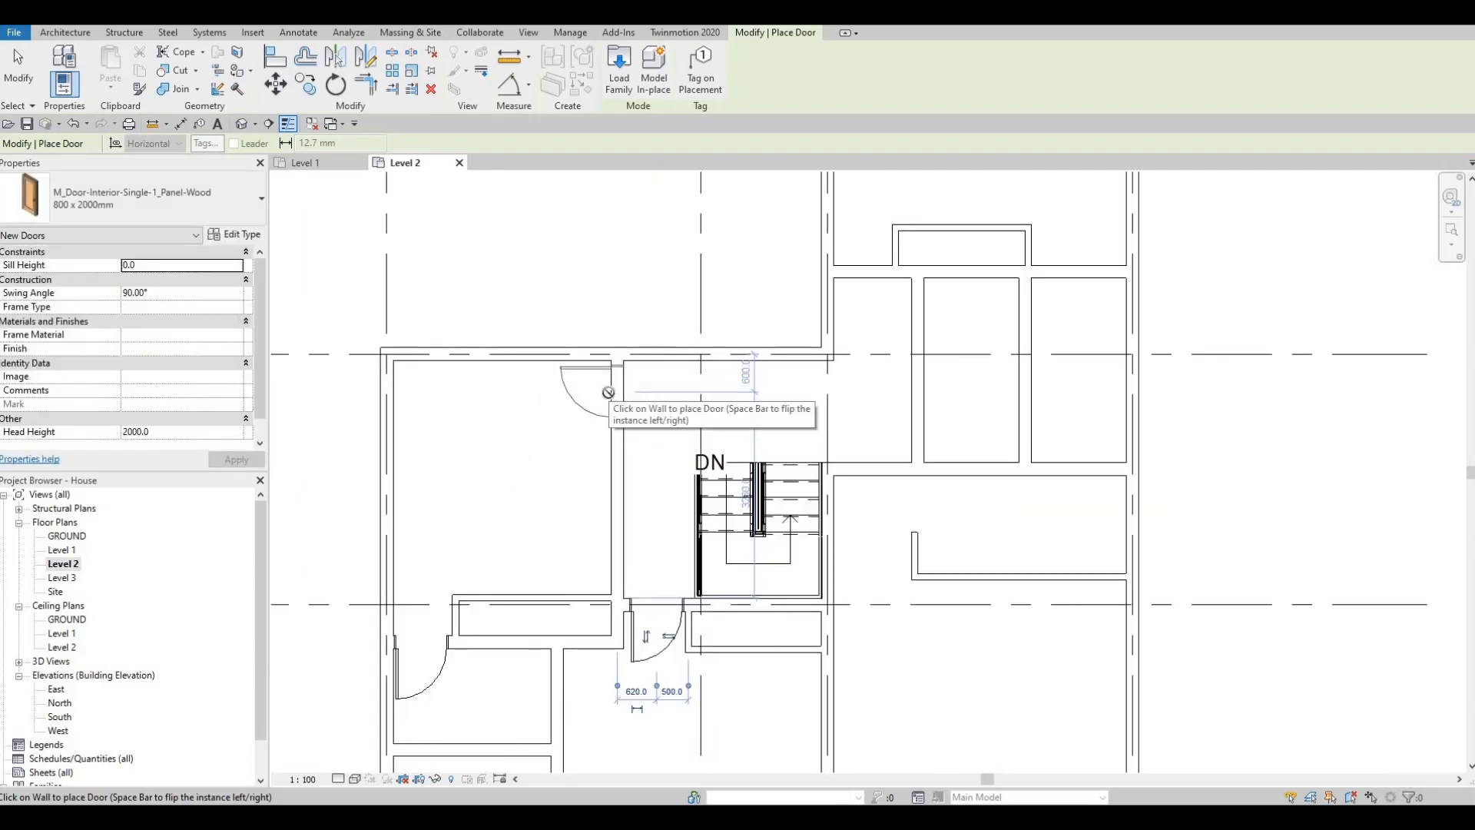
left_click(608, 392)
- Place an 800 x 2000mm door left of the upper-right room's closet, 580 mm from the left exterior wall, left-hinged and swinging up
scroll(623, 369, "down", 3)
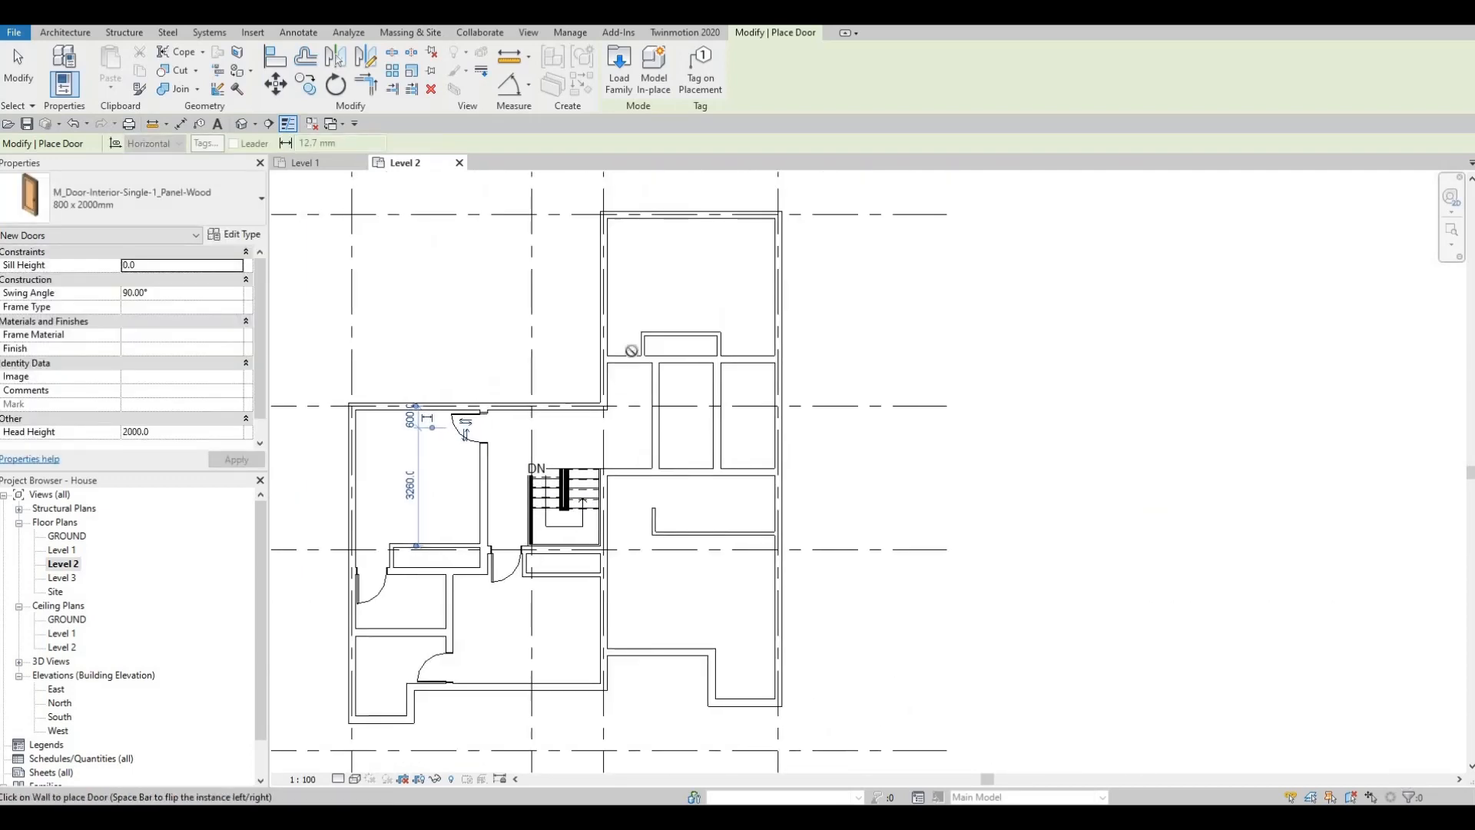
scroll(619, 300, "up", 3)
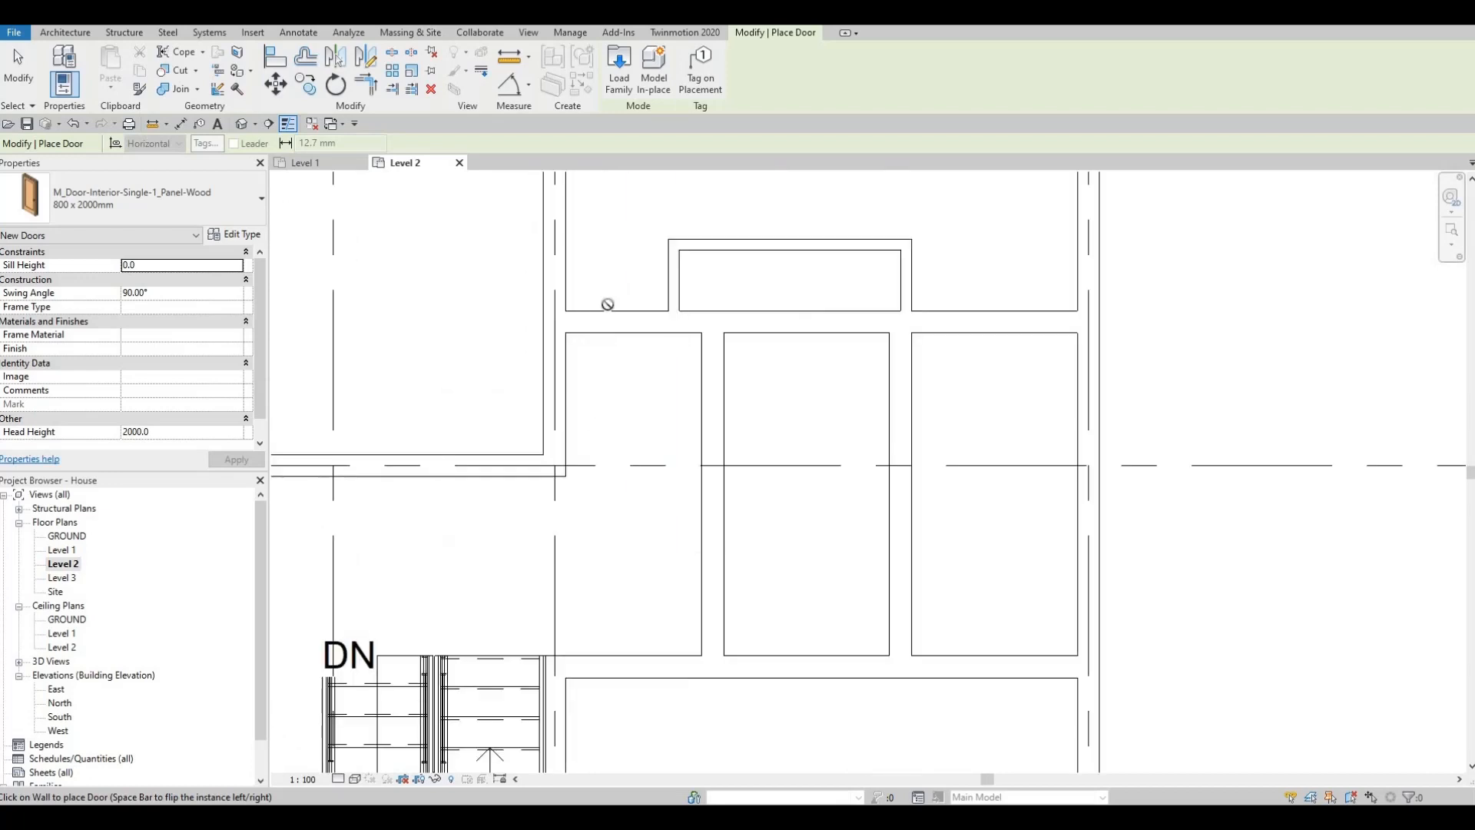
middle_click_drag(622, 295, 652, 407)
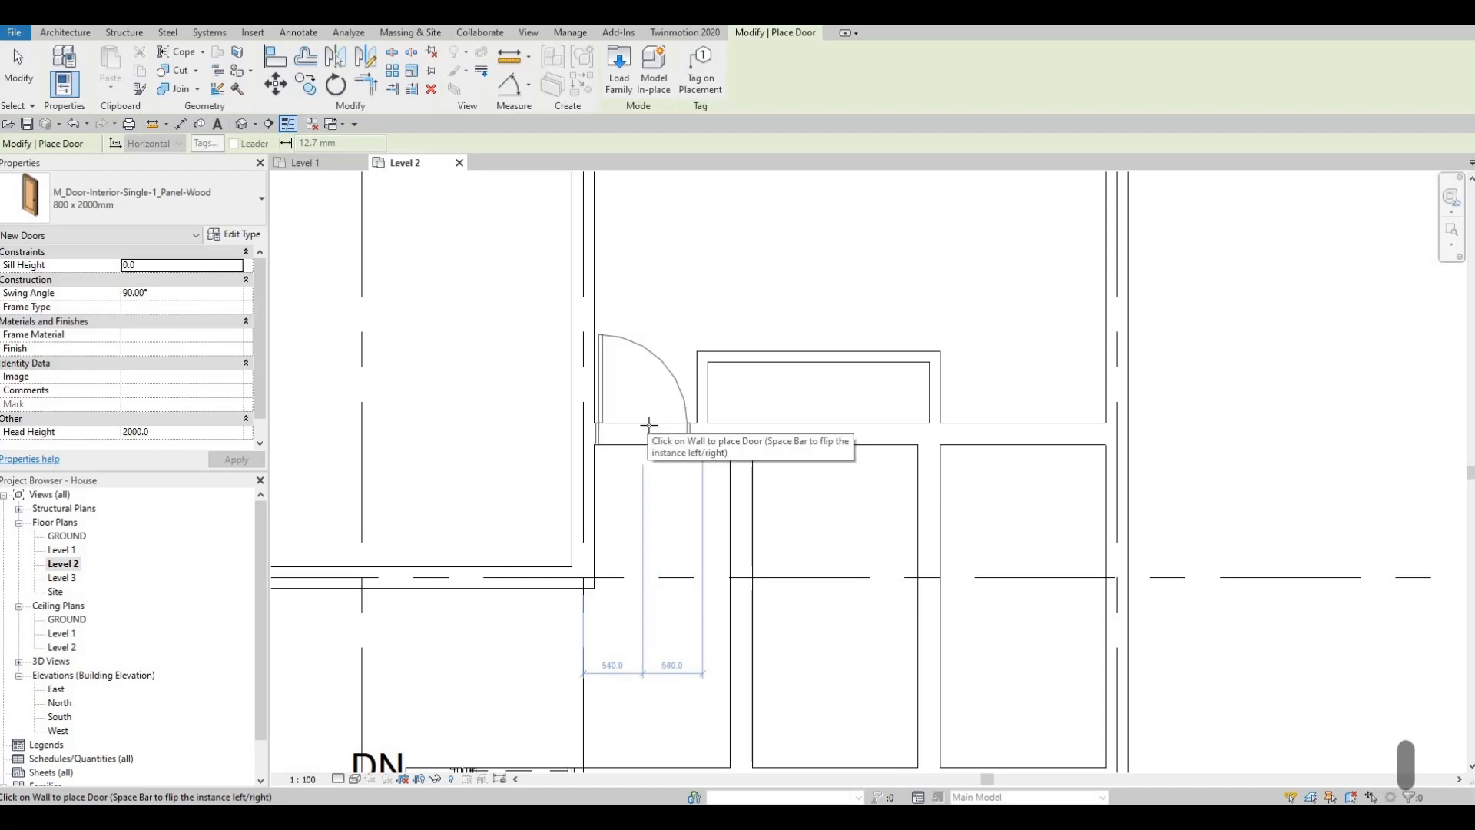
left_click(650, 427)
- Place an 800 x 2000mm door right of the upper closet, 600 mm from the right exterior wall, right-hinged and swinging down
scroll(740, 449, "down", 3)
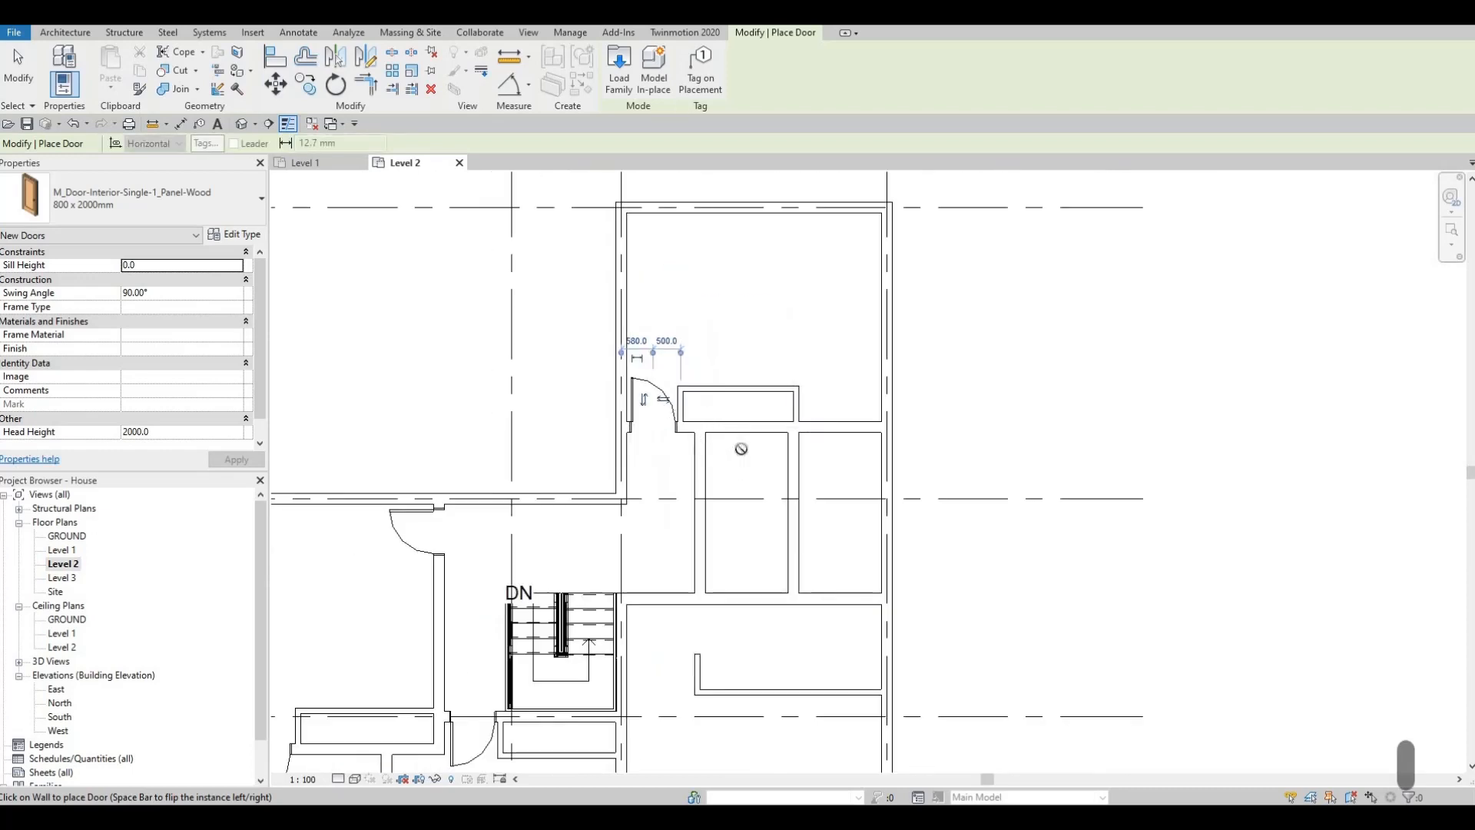
scroll(856, 429, "up", 1)
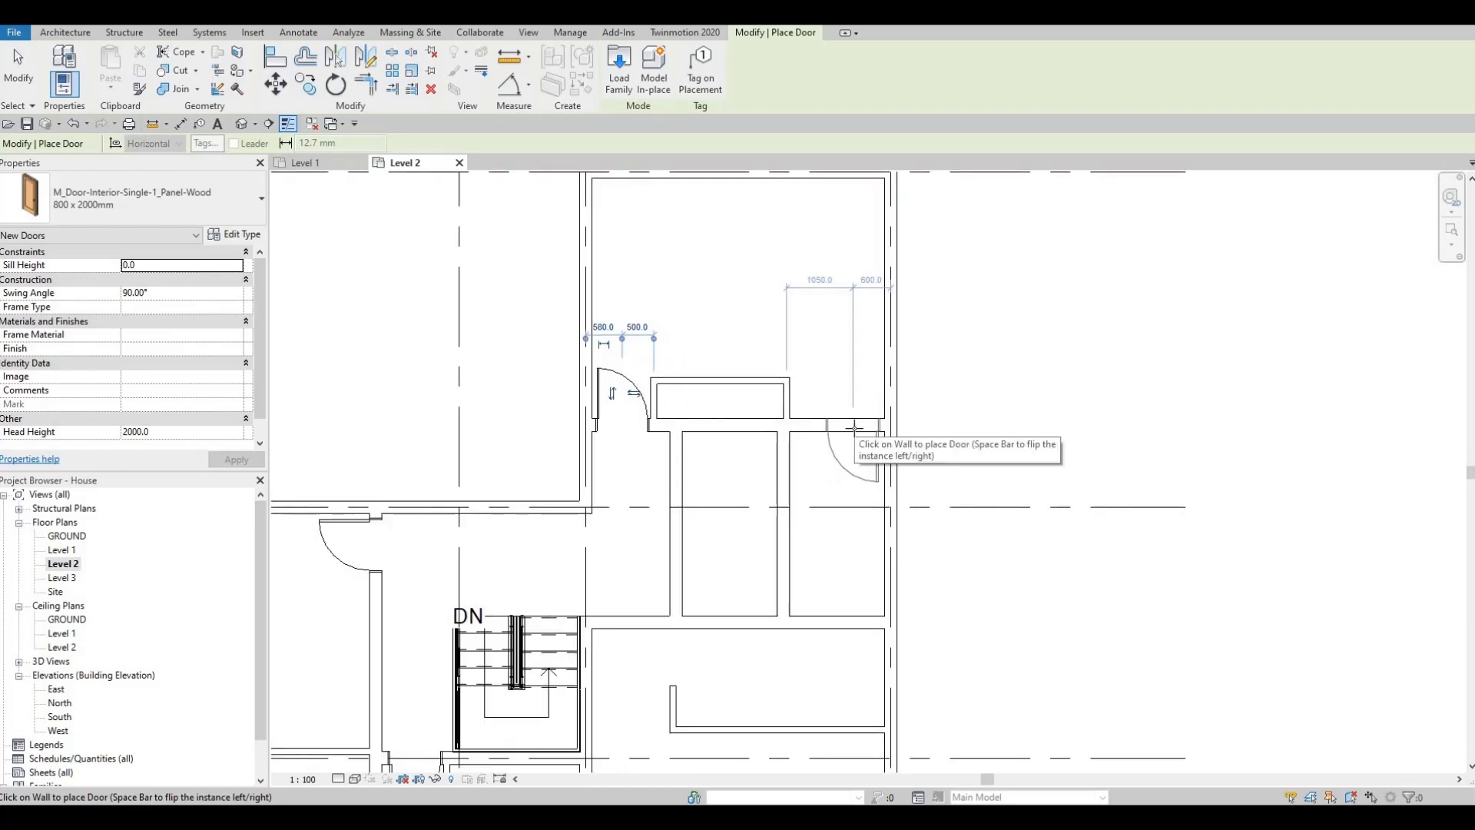
left_click(815, 468)
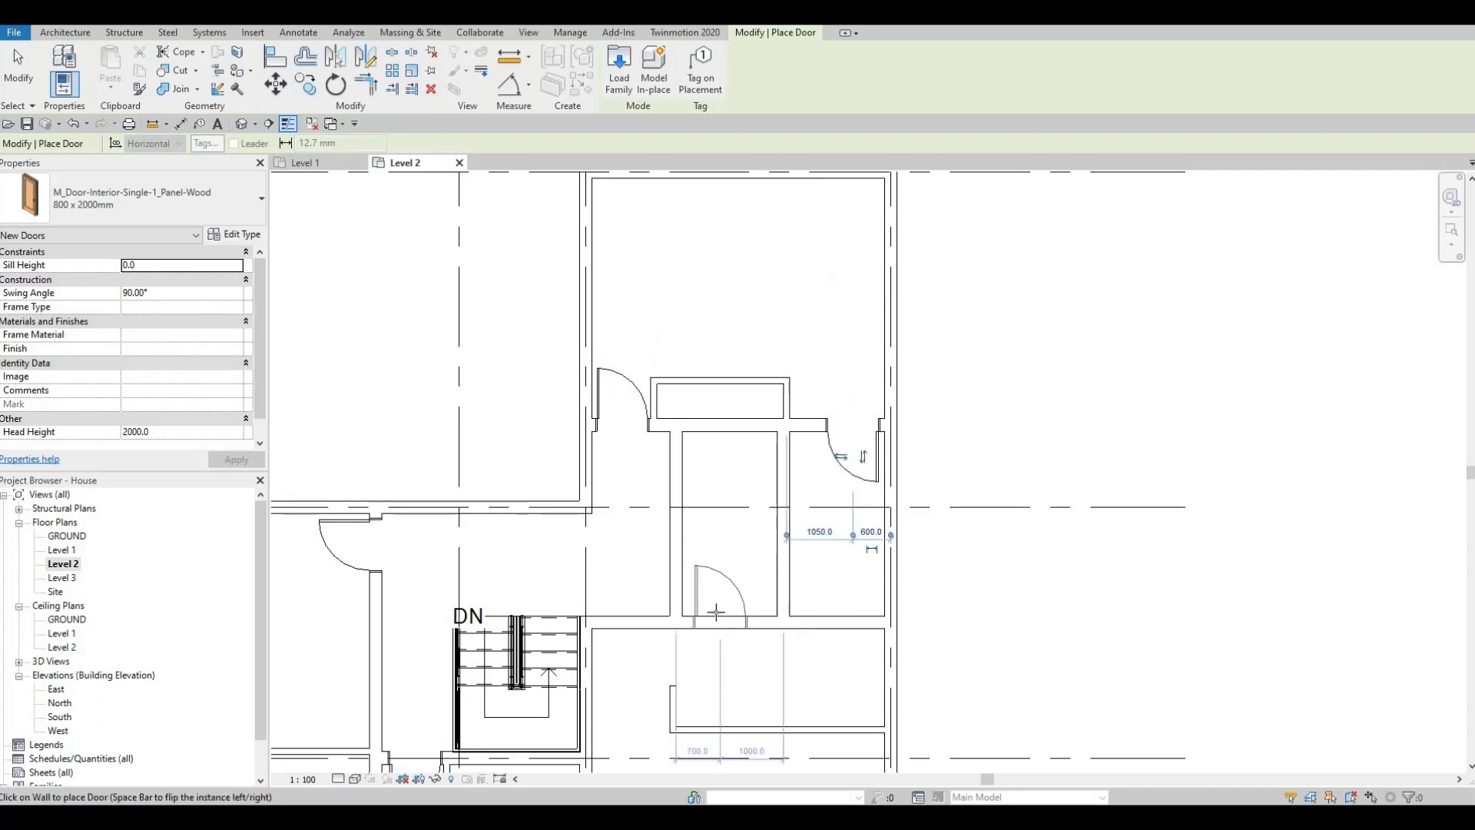
- Place an 800 x 2000mm door in the lower wall of the middle small room, left-hinged and swinging up, and end door placement
key("Escape")
key("Escape")
key("Escape")
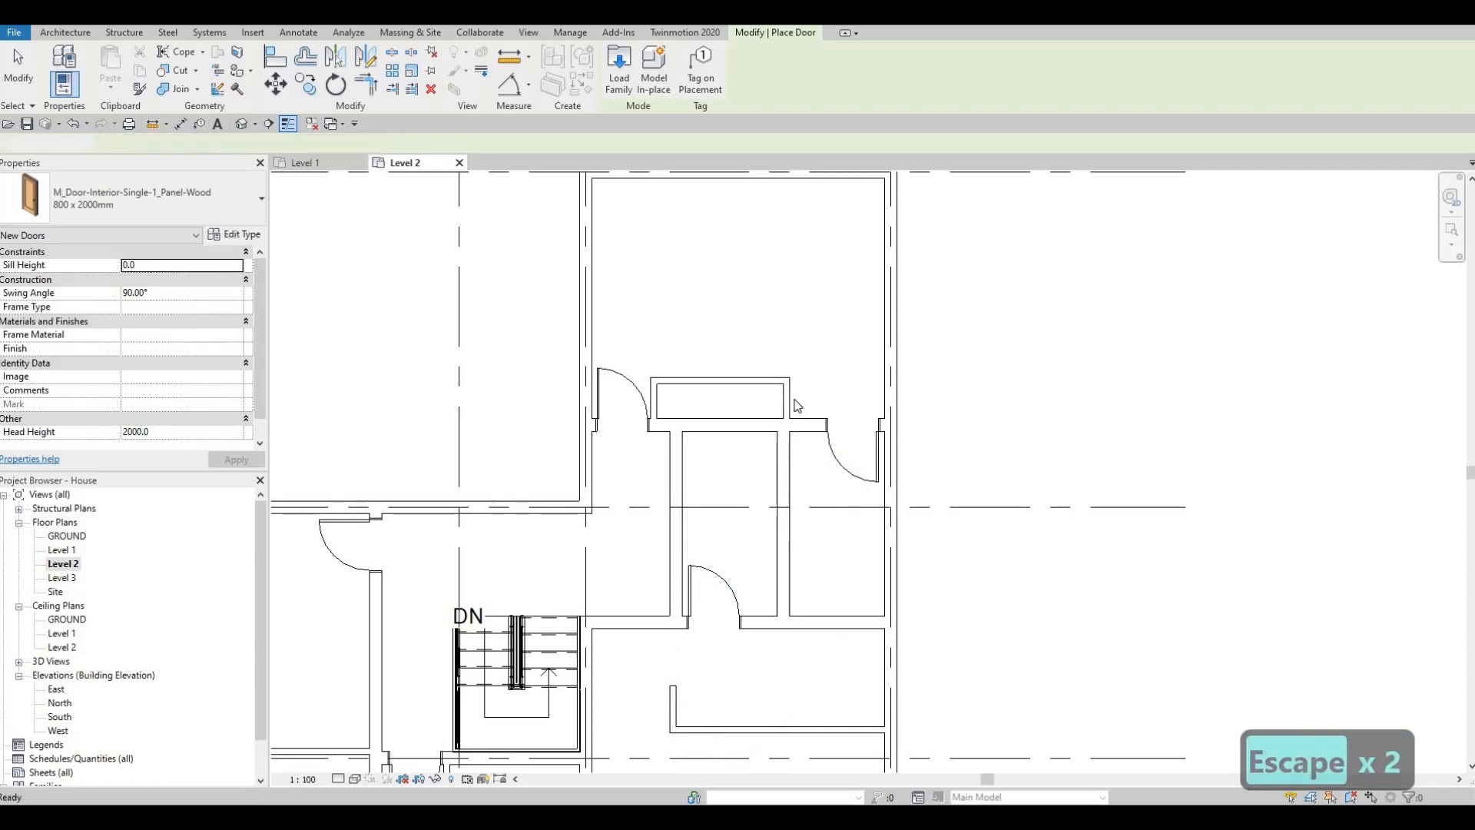
- Move the upper closet's right end wall outward to 1200 mm from the right exterior wall to widen the closet
scroll(796, 404, "up", 1)
left_click(795, 396)
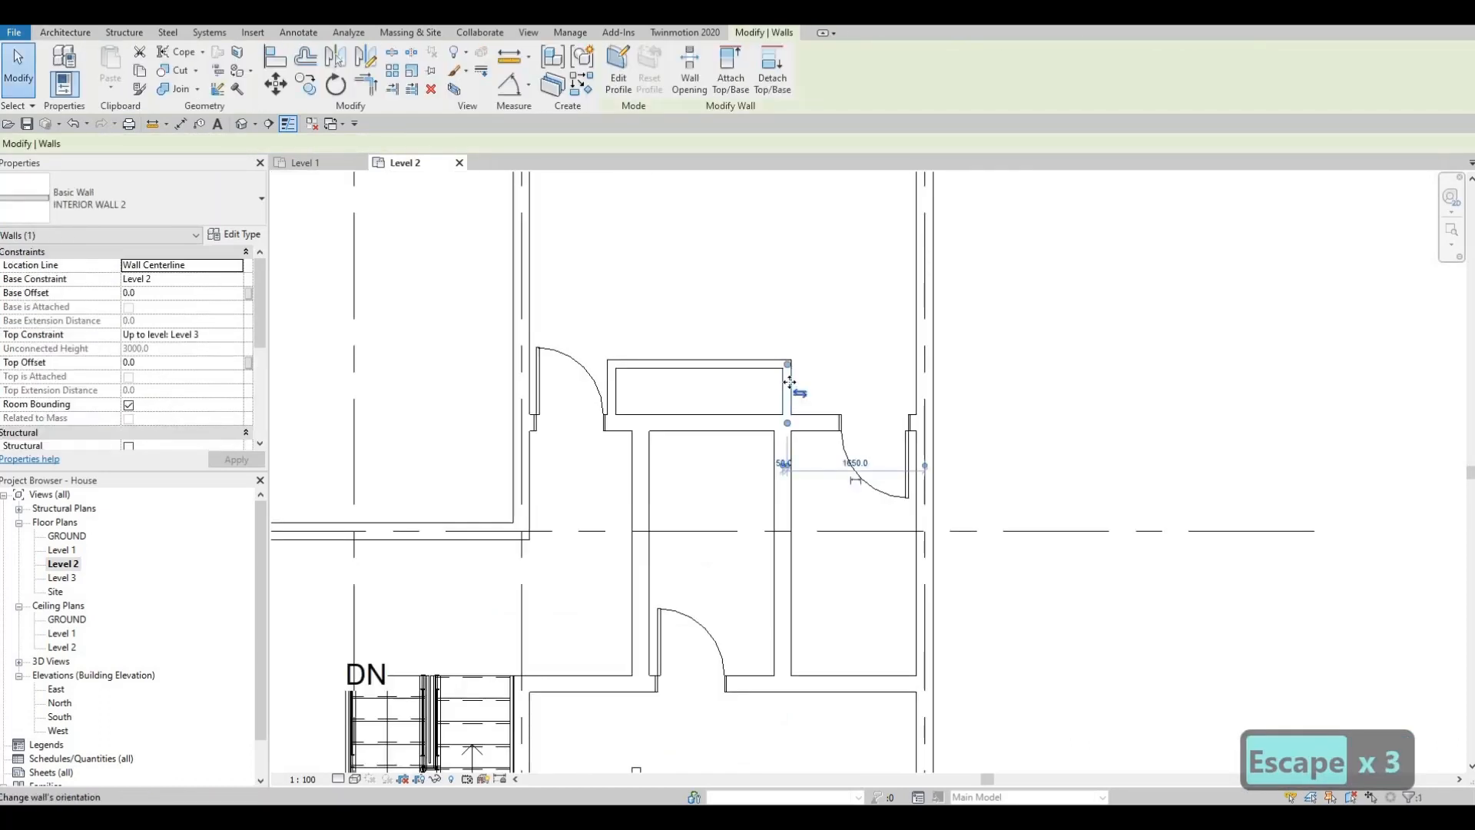
left_click_drag(829, 386, 830, 389)
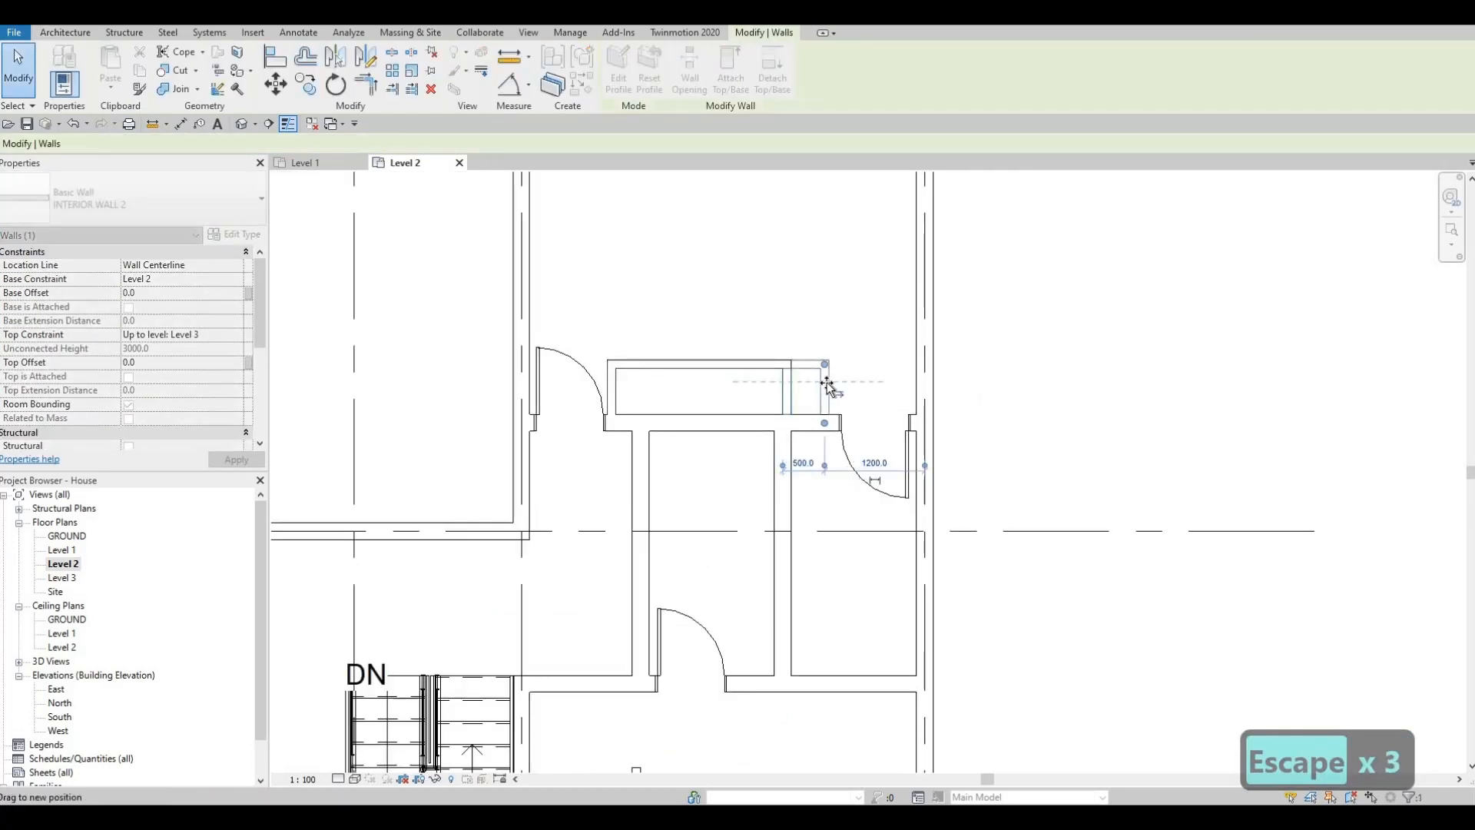
key("Escape")
key("Escape")
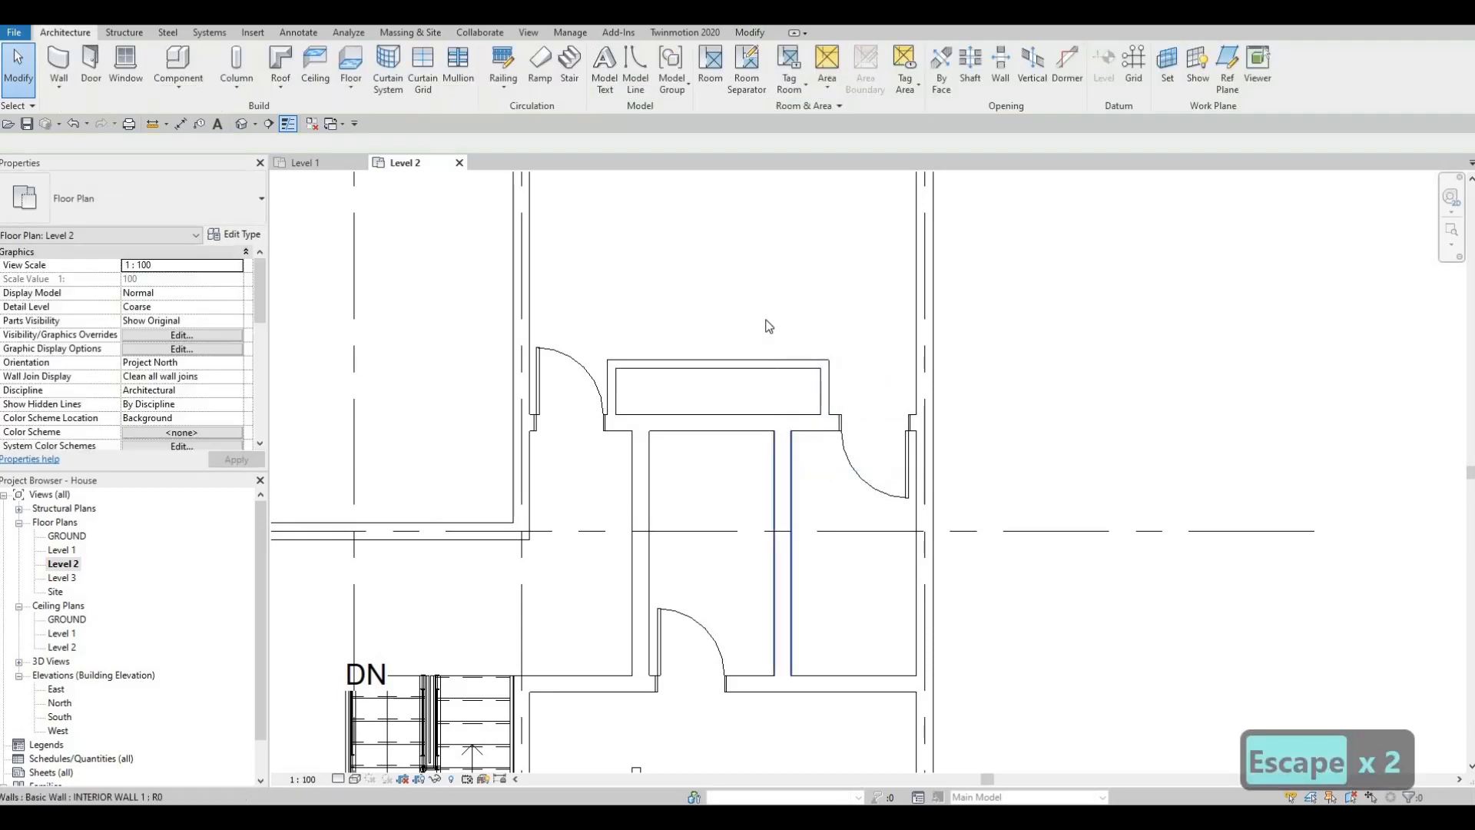
- Nudge the upper closet's left end wall 100 mm to the right, to 1180 mm from the left exterior wall
scroll(807, 409, "down", 1)
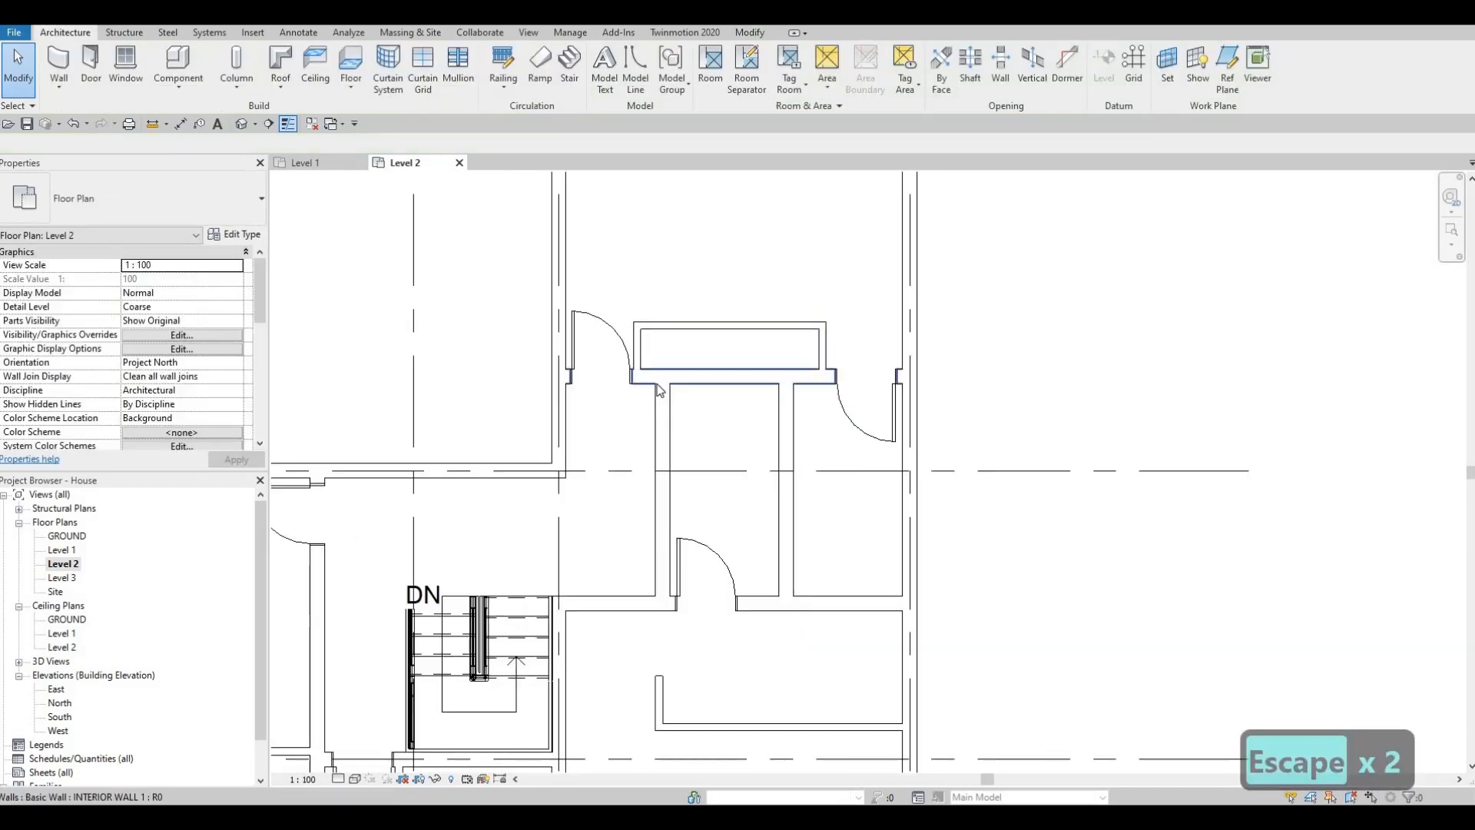
scroll(646, 384, "up", 2)
left_click(646, 368)
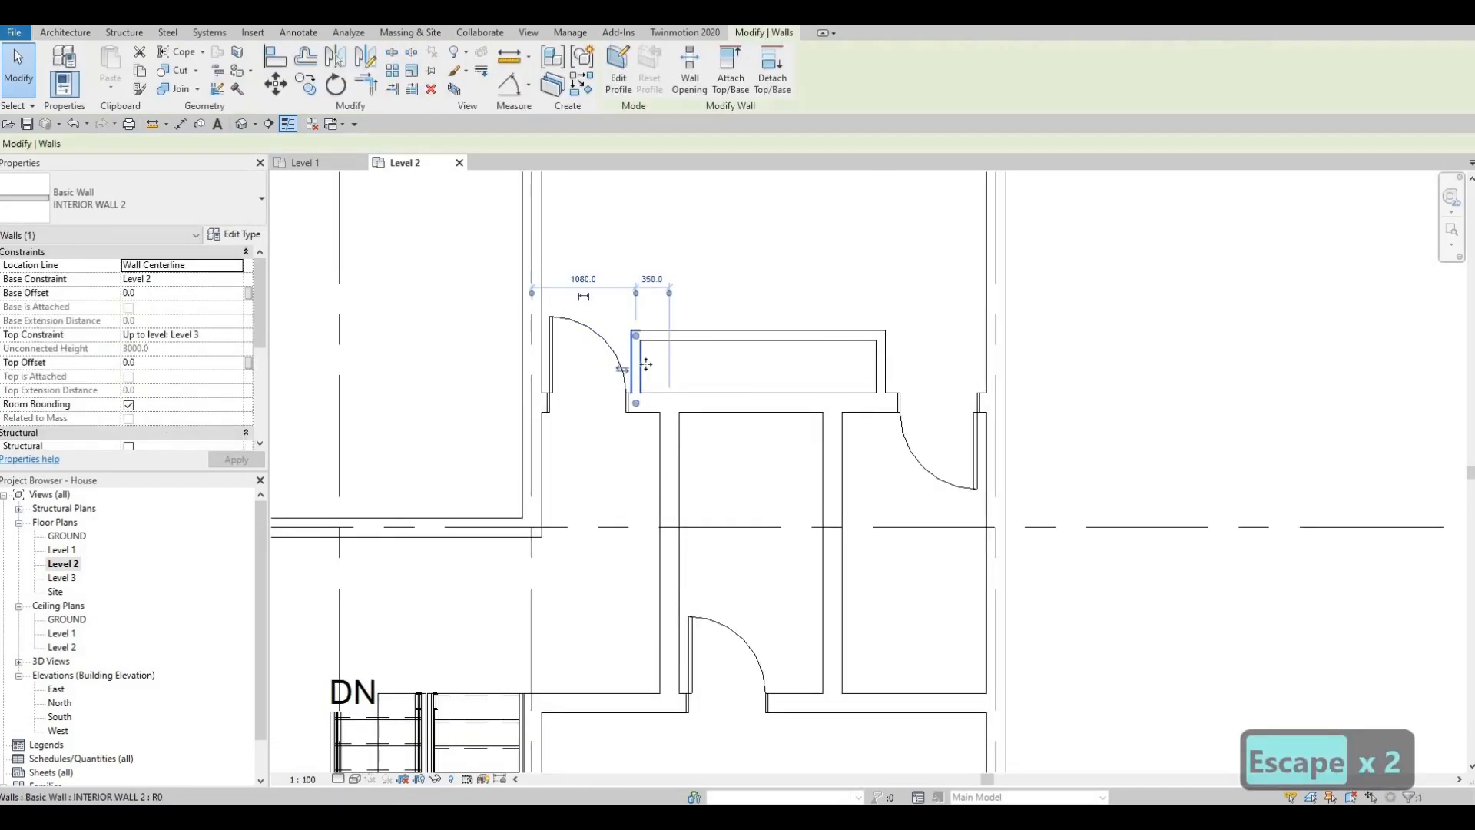
key("Right")
key("Right")
key("Right")
key("Right")
key("Right")
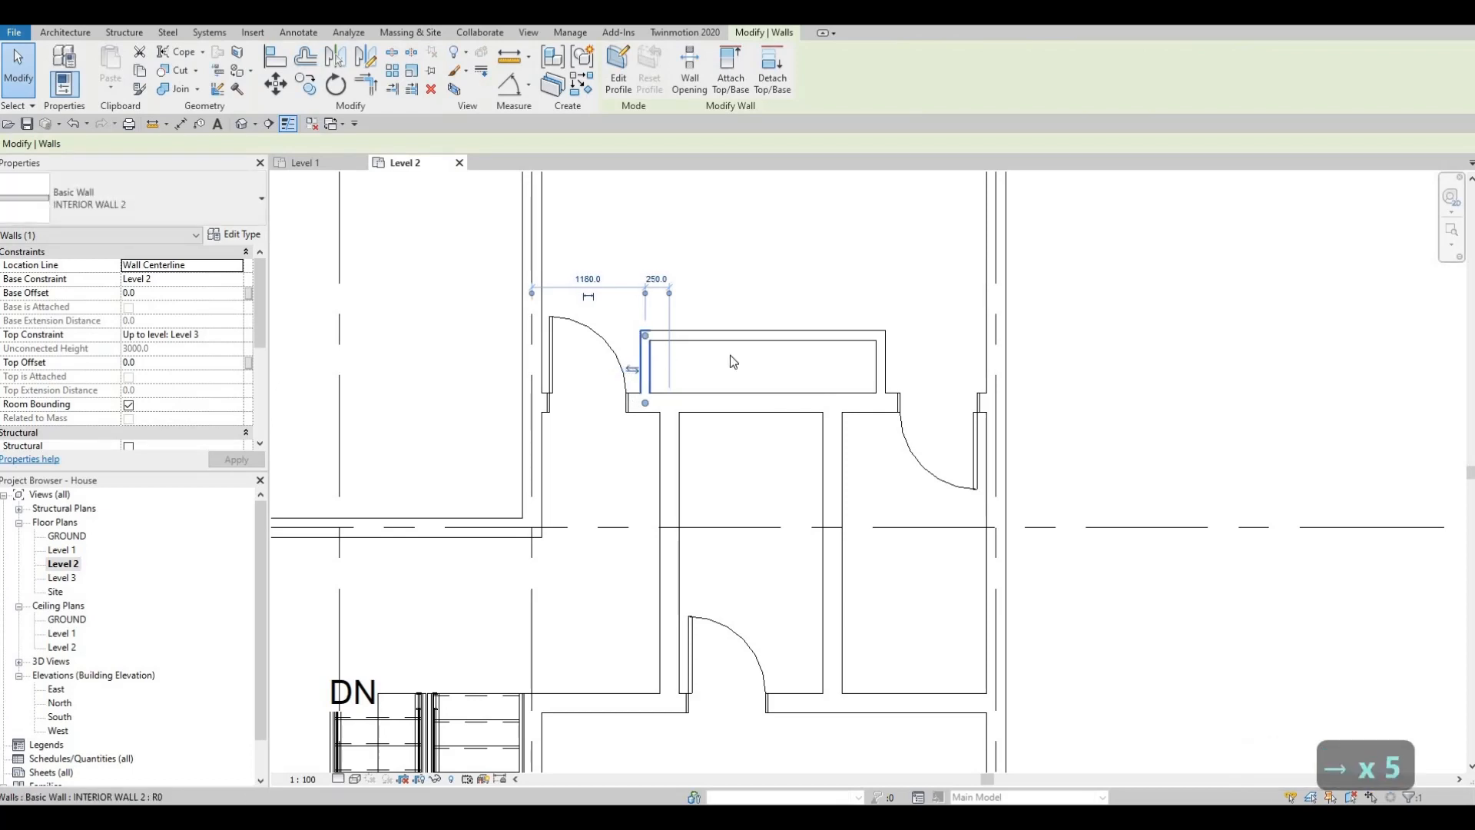
key("Escape")
key("Escape")
- Examine the Level 2 plan for the placement of the interior doors and the closets that need doors
scroll(793, 408, "down", 1)
scroll(769, 403, "down", 1)
mouse_move(768, 404)
middle_mouse_down()
mouse_move(747, 498)
mouse_move(767, 395)
middle_mouse_up()
scroll(757, 487, "down", 1)
scroll(748, 484, "down", 3)
mouse_move(747, 484)
middle_mouse_down()
mouse_move(760, 440)
mouse_move(786, 445)
mouse_move(791, 470)
middle_mouse_up()
mouse_move(833, 548)
middle_mouse_down()
mouse_move(867, 484)
mouse_move(877, 510)
middle_mouse_up()
key("Escape")
scroll(865, 469, "up", 2)
scroll(879, 495, "down", 1)
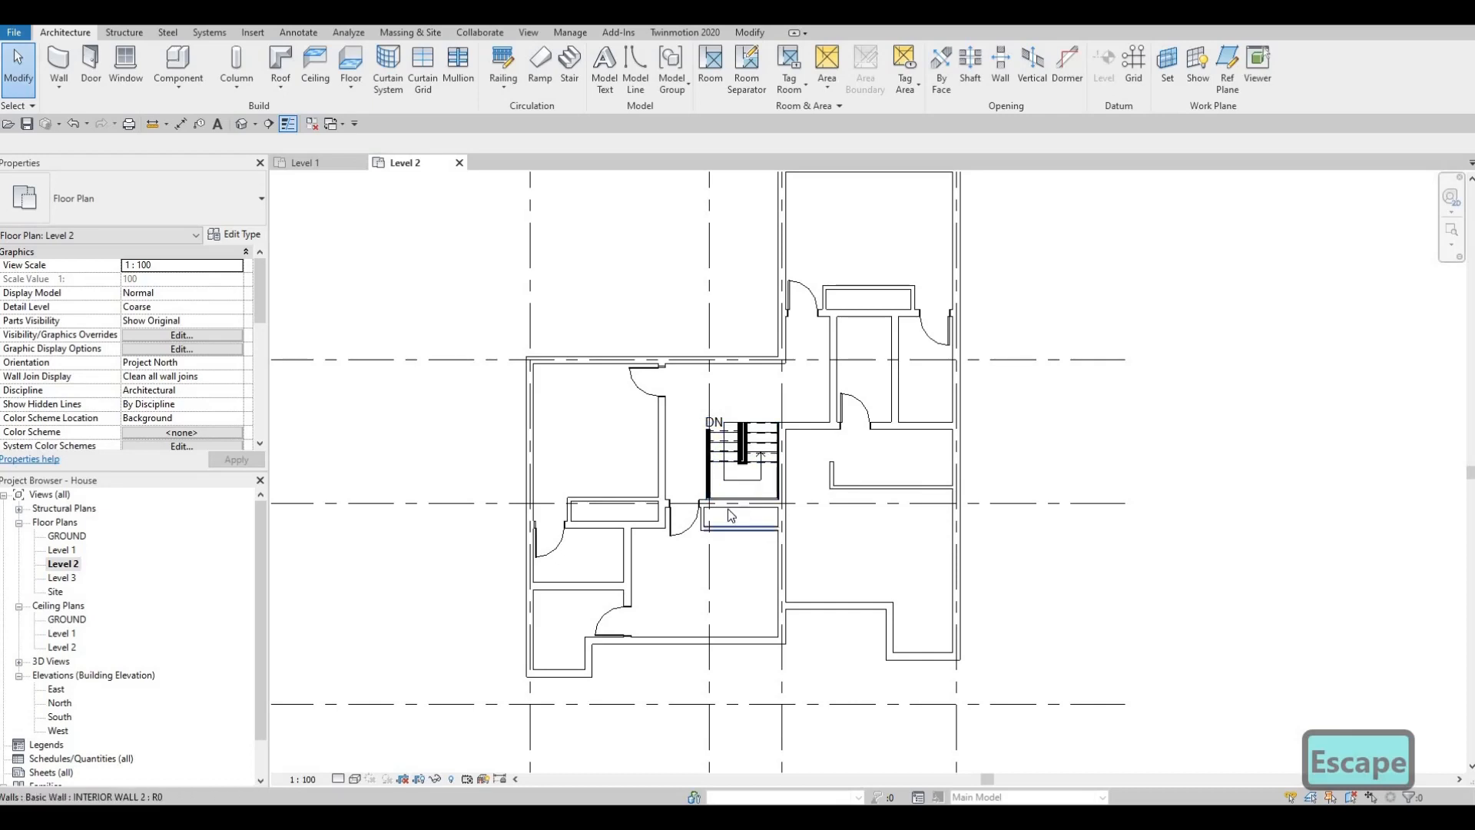
middle_click_drag(730, 515, 732, 490)
key("Escape")
scroll(645, 481, "up", 1)
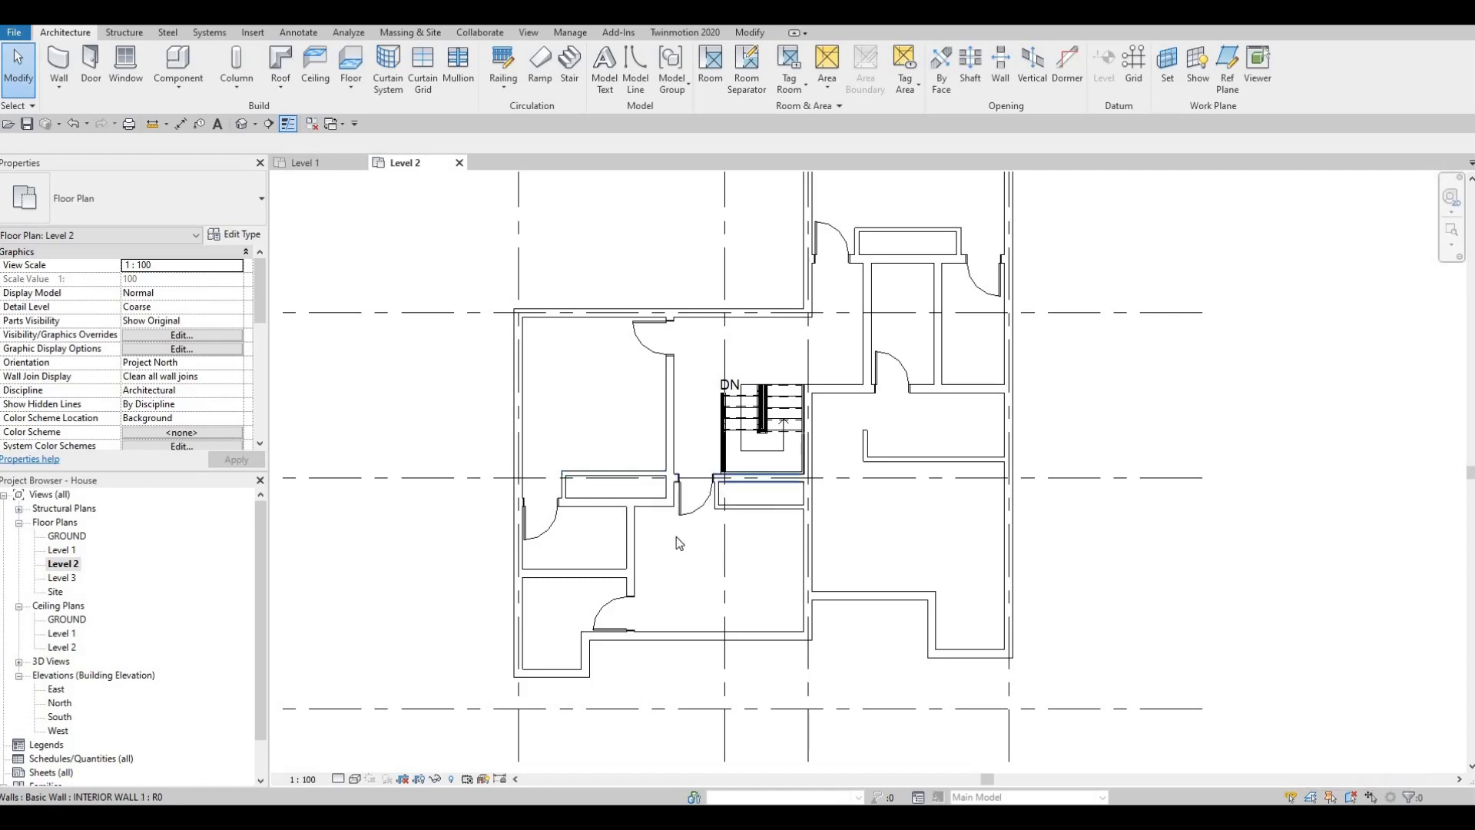
scroll(742, 500, "up", 2)
scroll(729, 649, "up", 2)
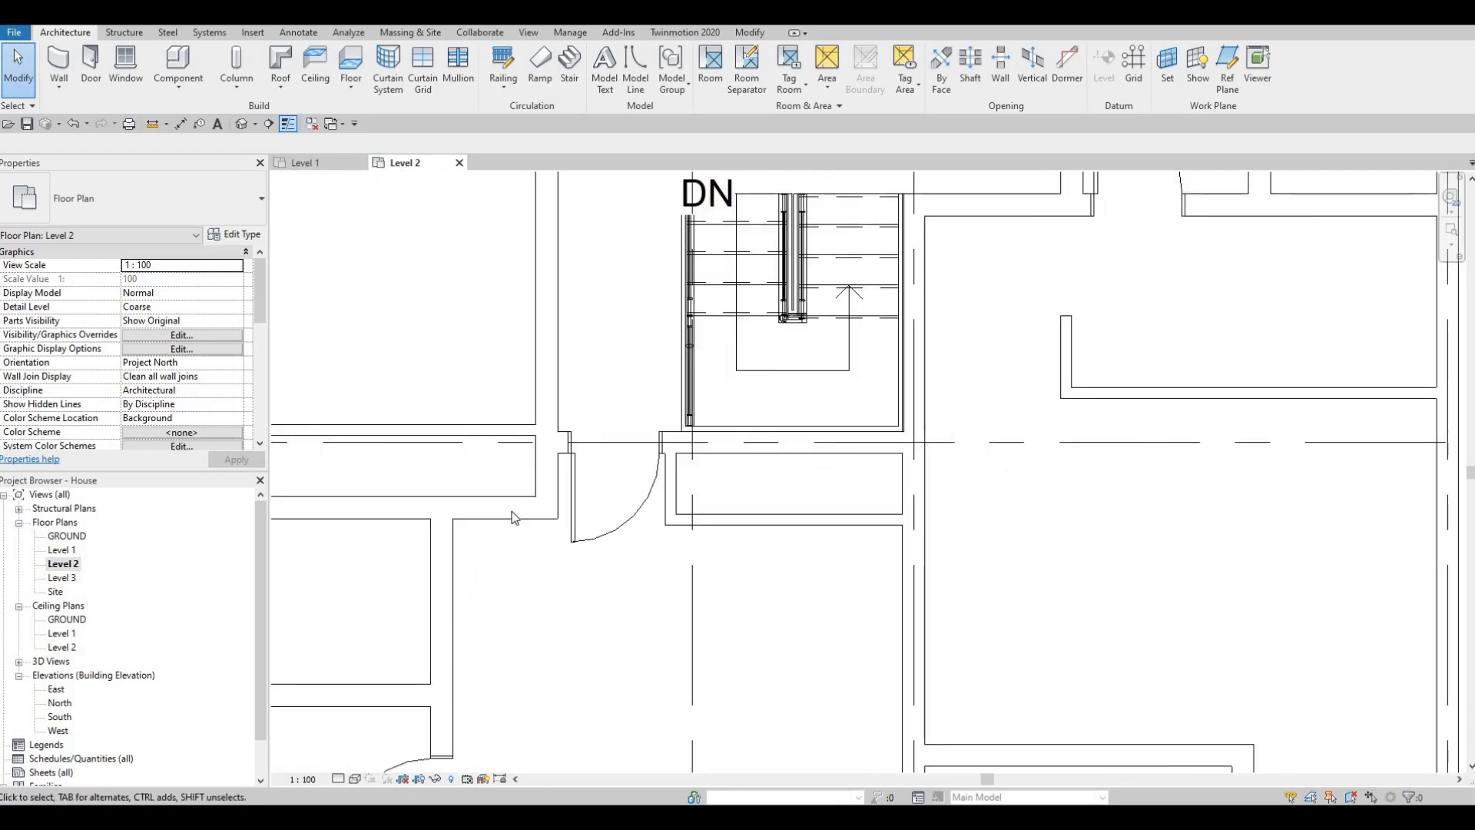
- Place a M_Door-Interior-Double-Sliding-2_Panel-Wood 1200 x 2000mm door centred in the left closet's upper wall, 1280 mm each side
scroll(730, 650, "down", 3)
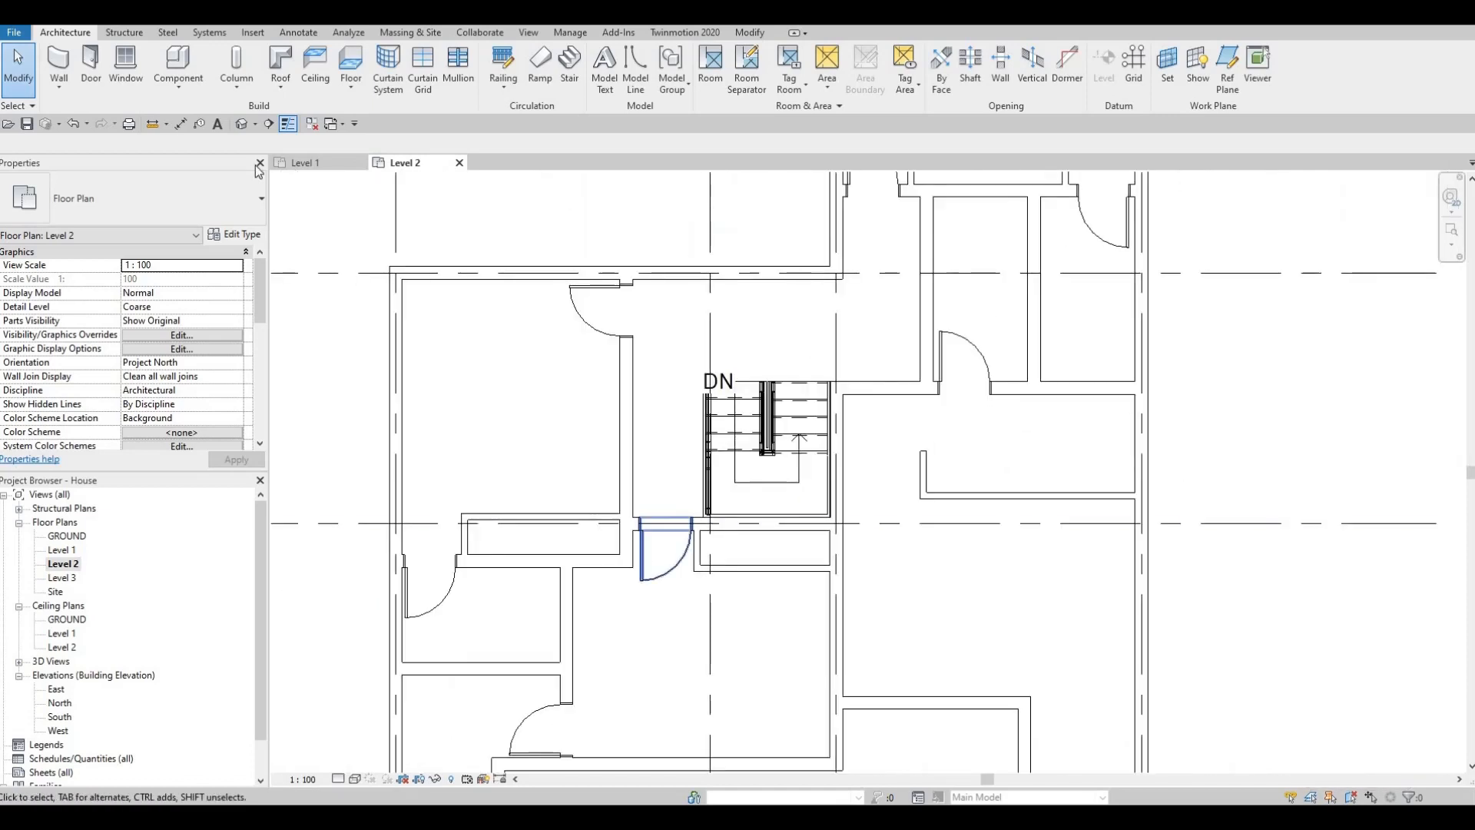
left_click(90, 67)
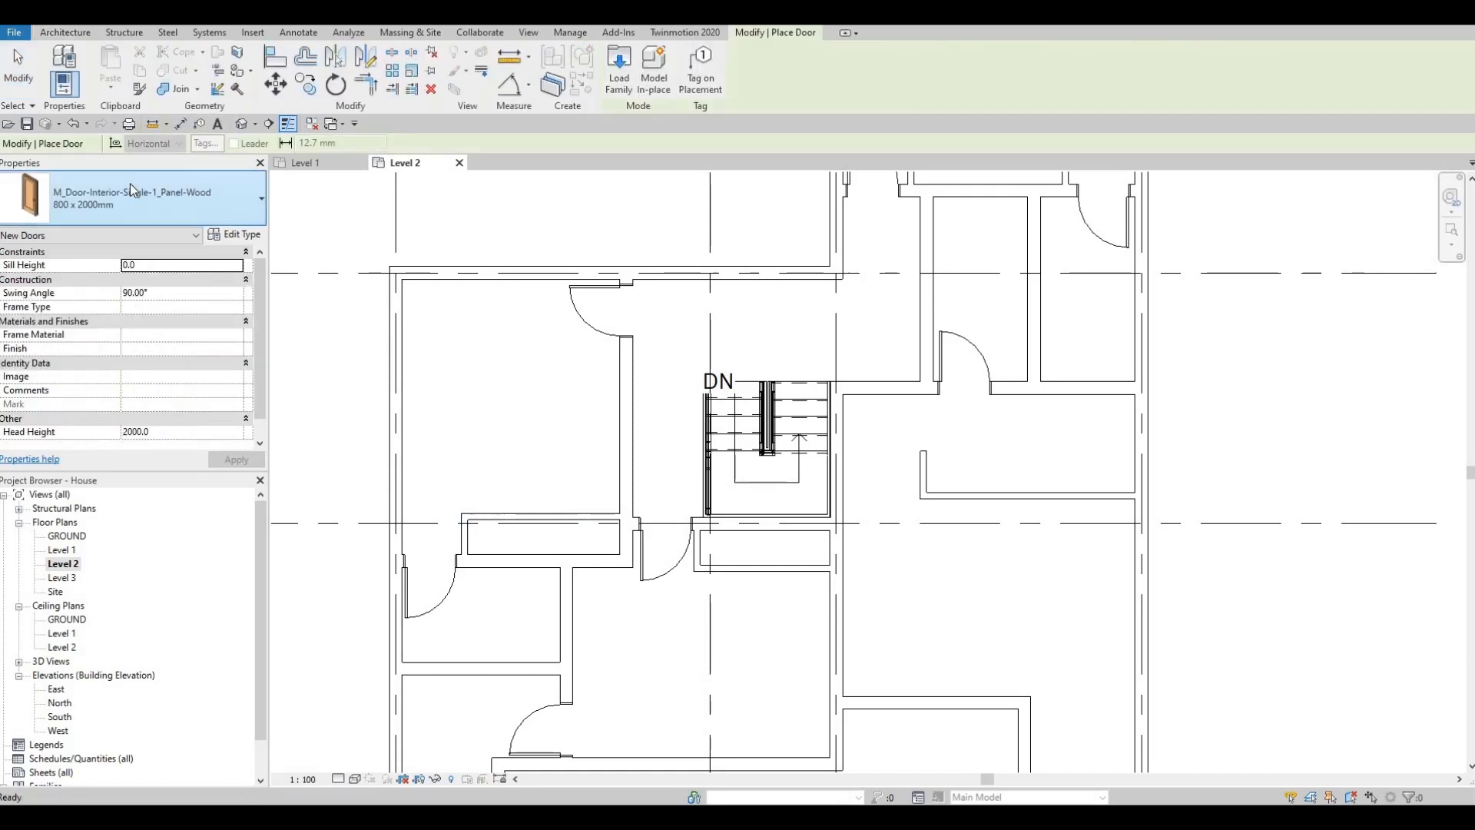
left_click(132, 189)
scroll(167, 410, "up", 10)
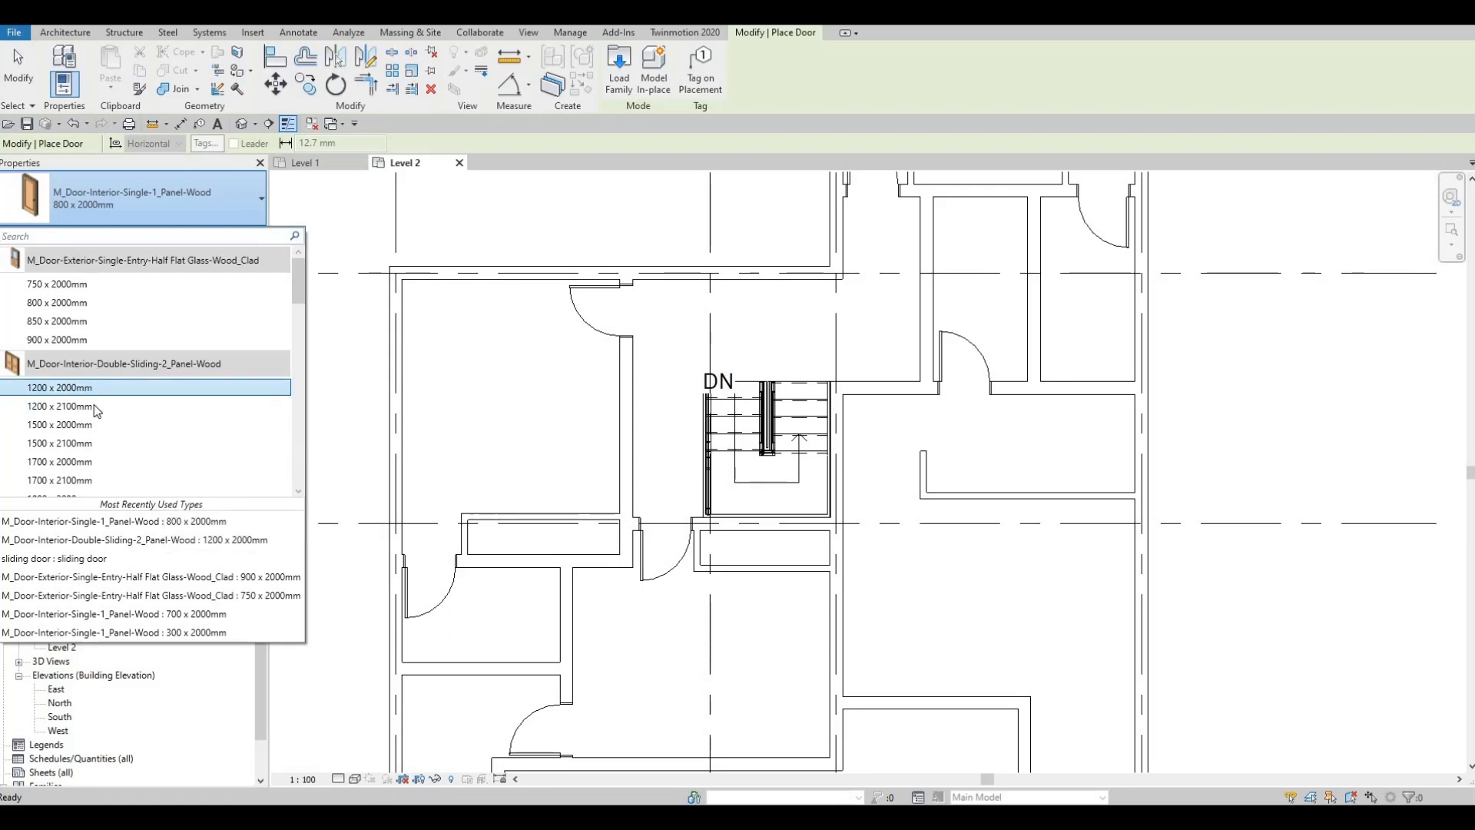
mouse_move(98, 389)
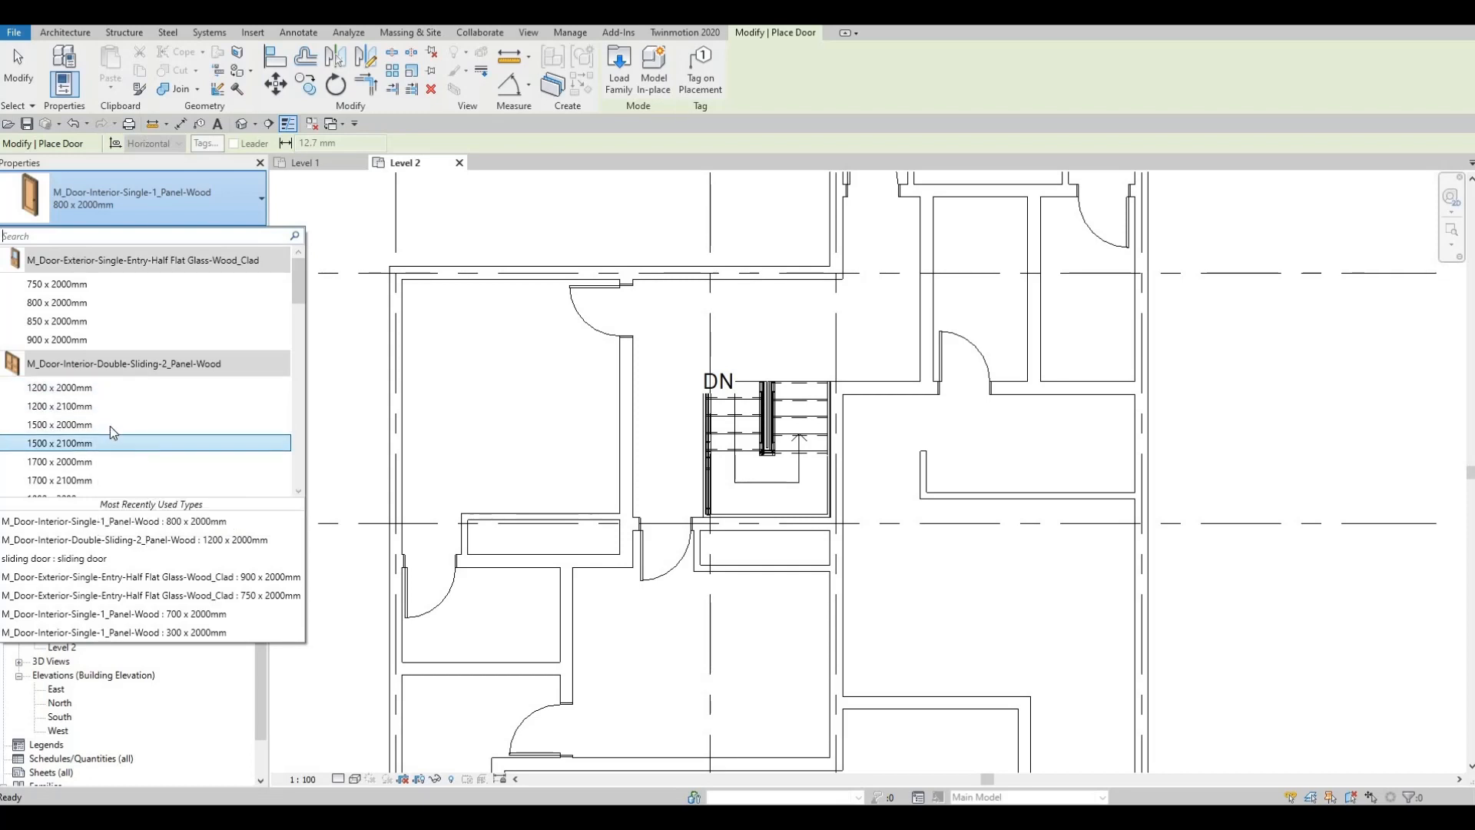
left_click(89, 386)
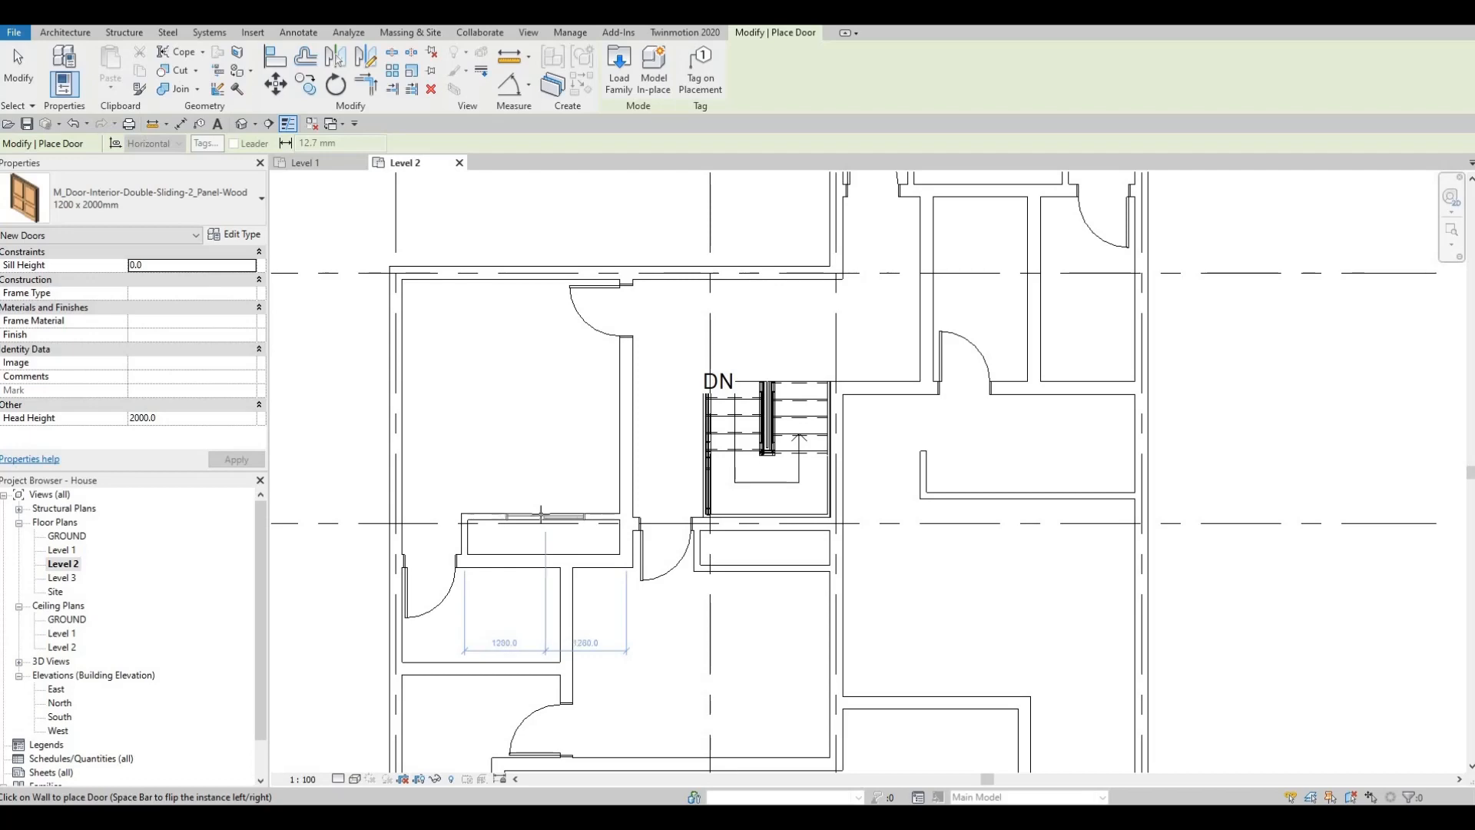
left_click(530, 523)
key("Escape")
key("Escape")
- Change the left closet's sliding door to the 1700 x 2000mm size
scroll(517, 524, "up", 2)
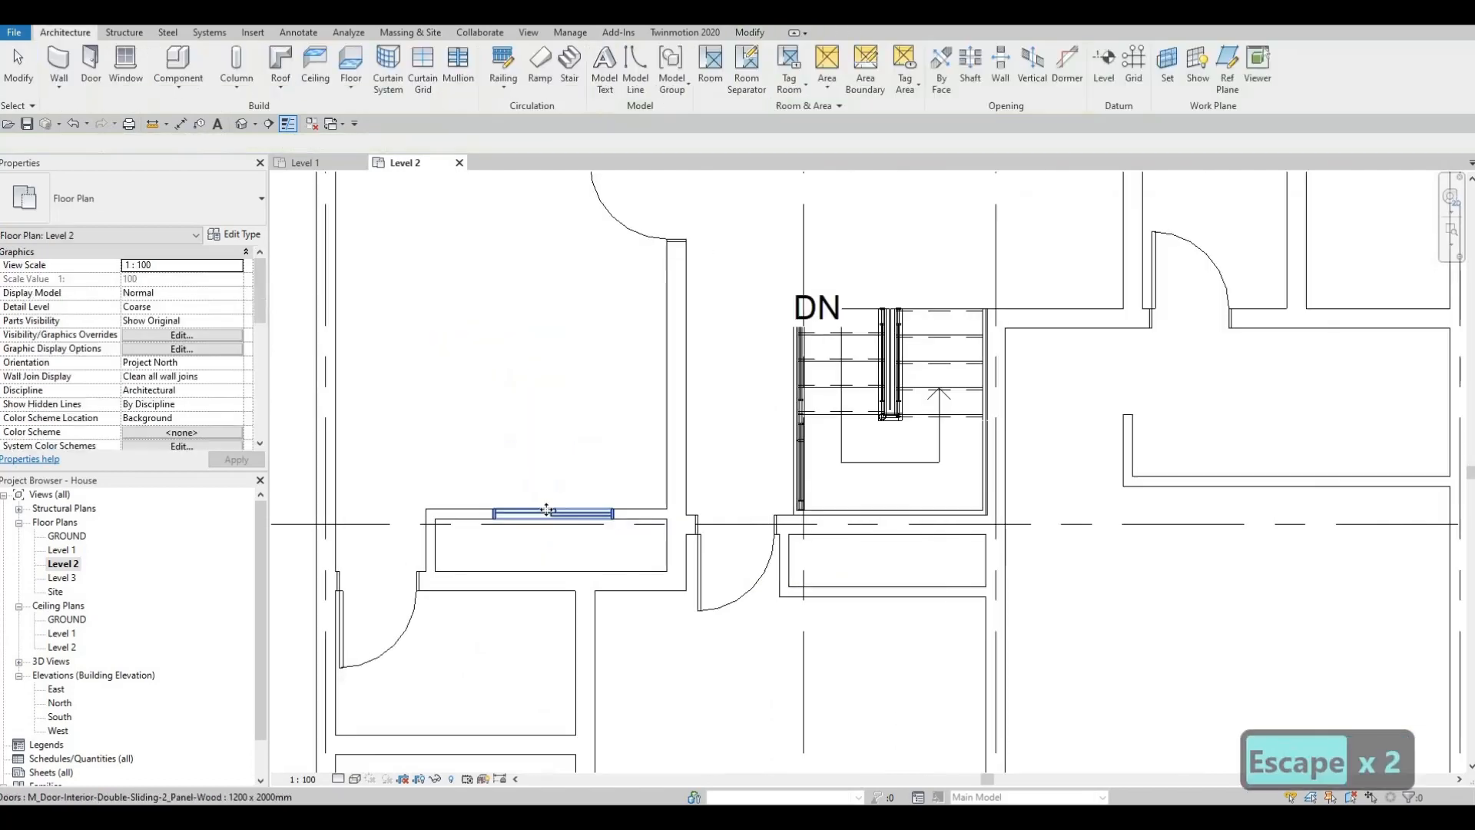
left_click(152, 200)
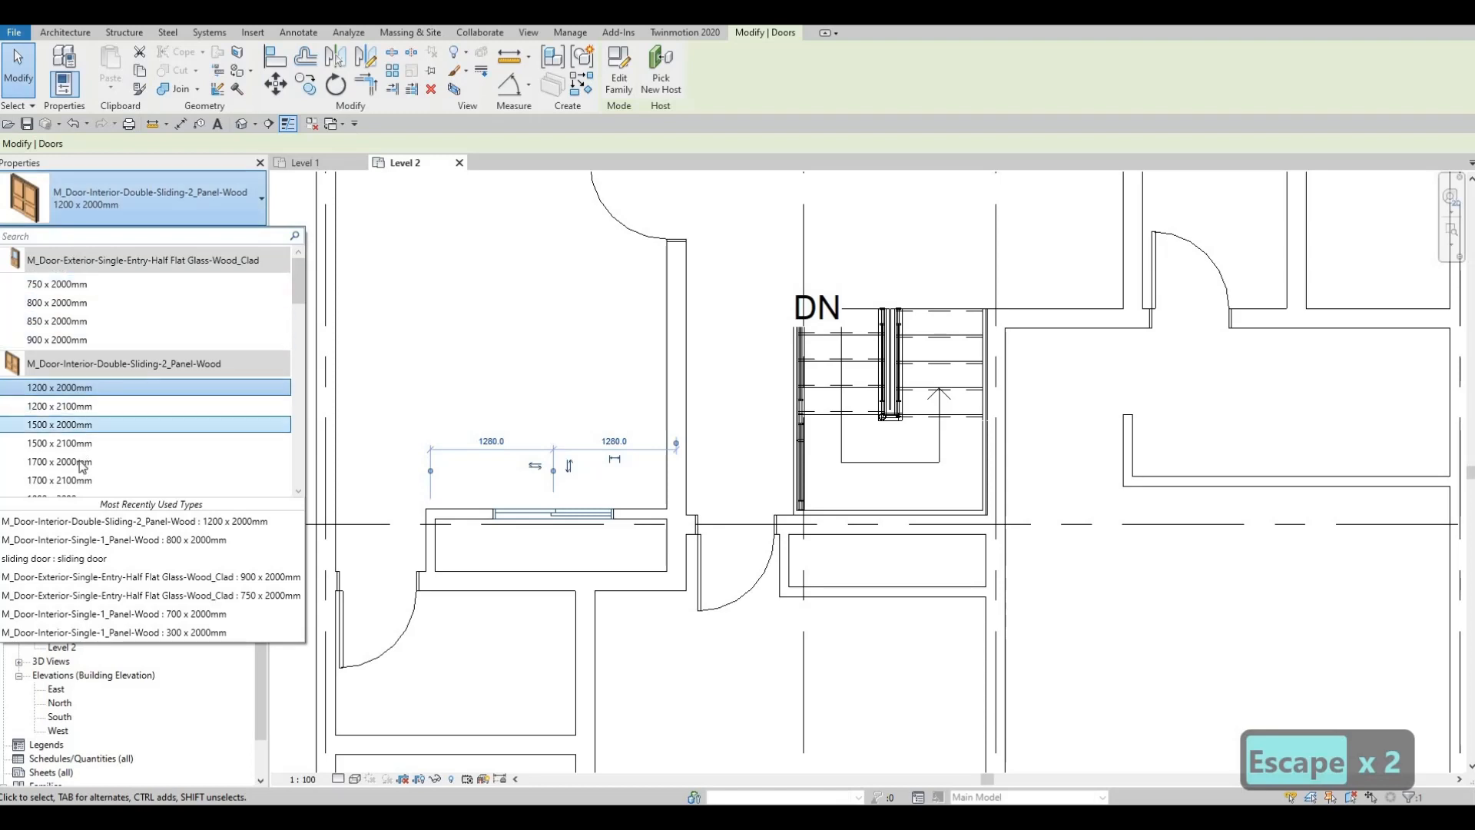
key("Escape")
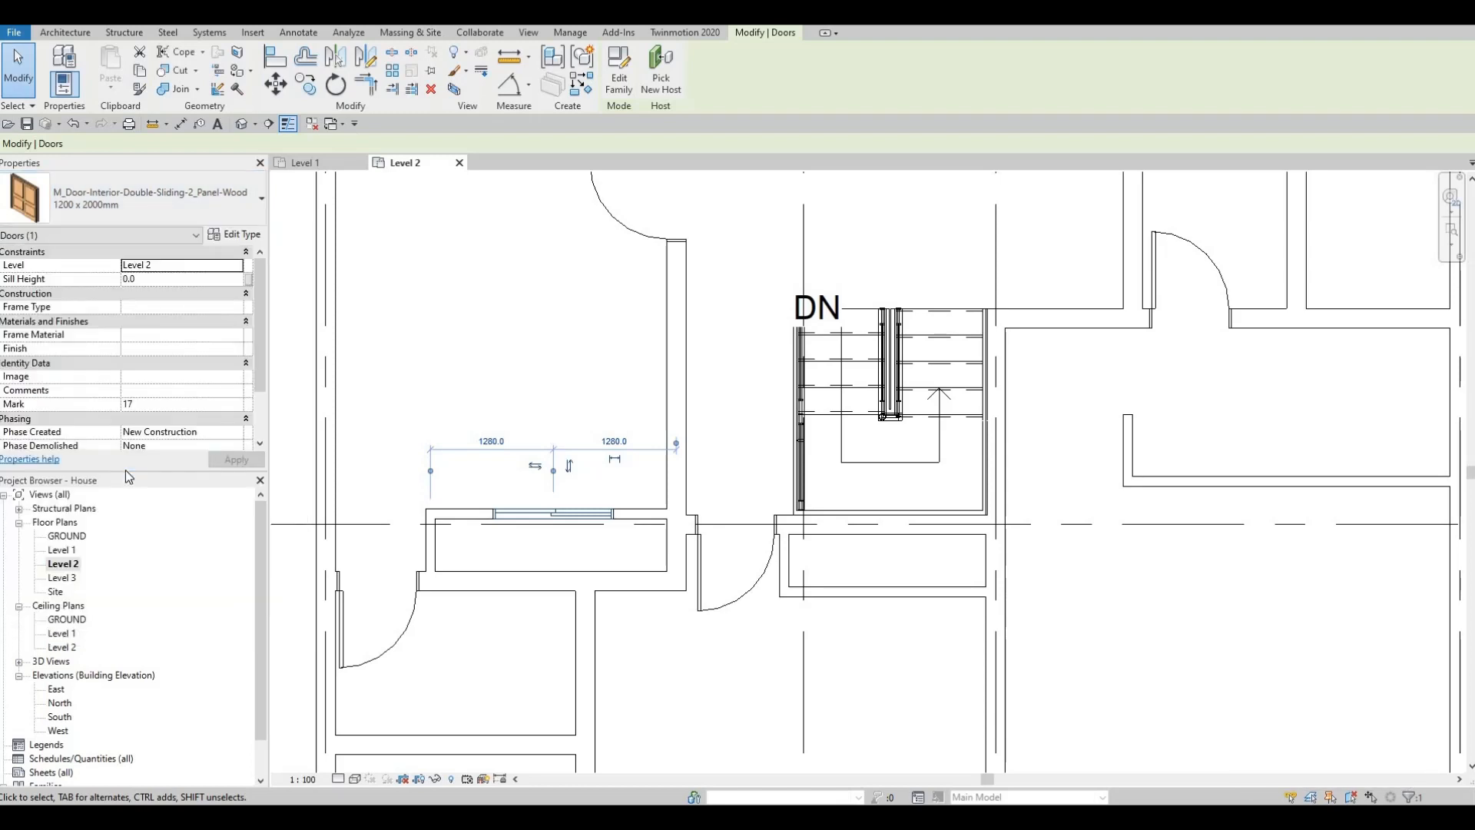
scroll(625, 279, "down", 1)
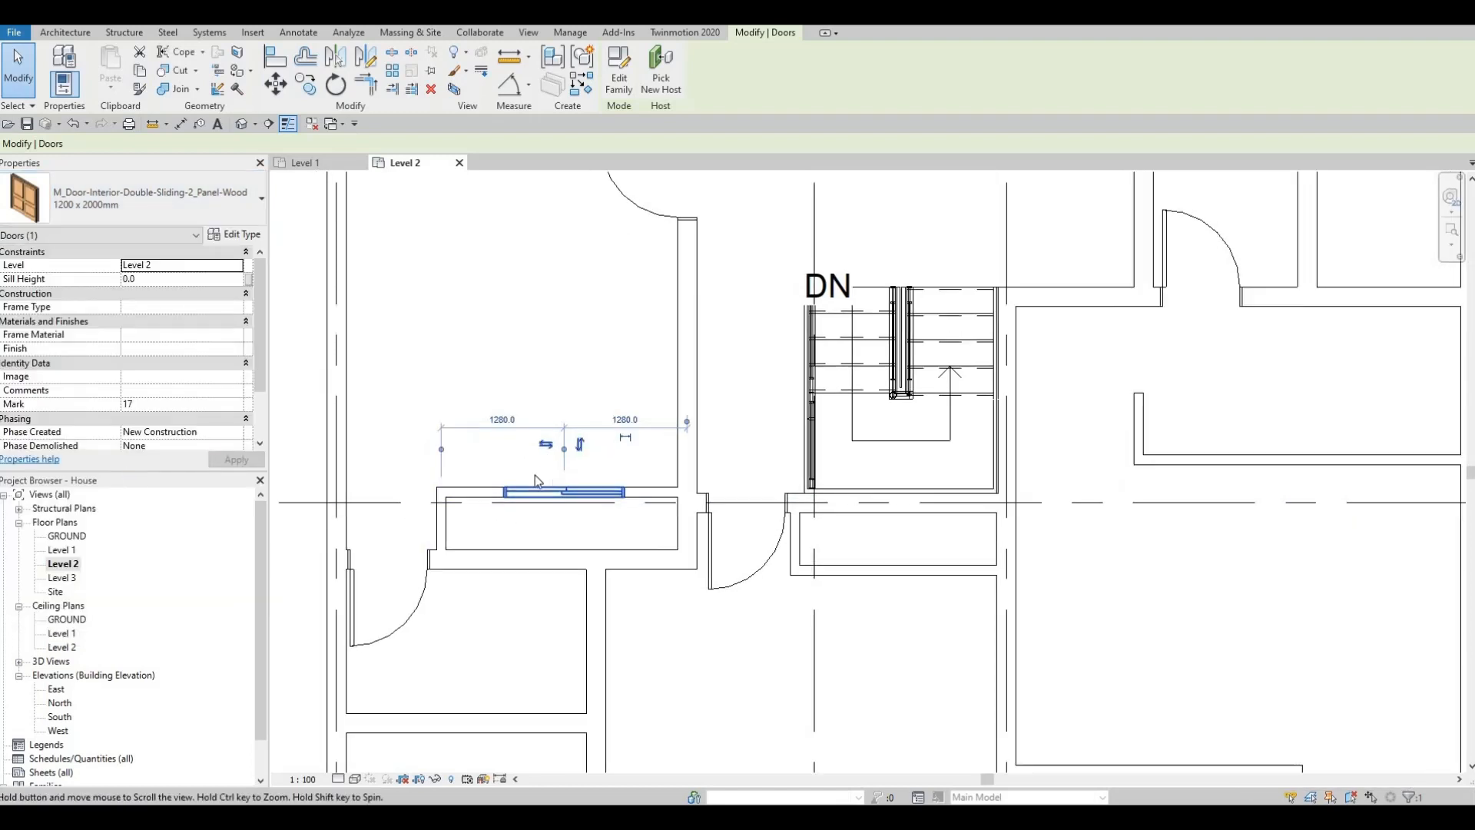
key("Escape")
key("Escape")
key("ctrl+Left")
left_click(206, 201)
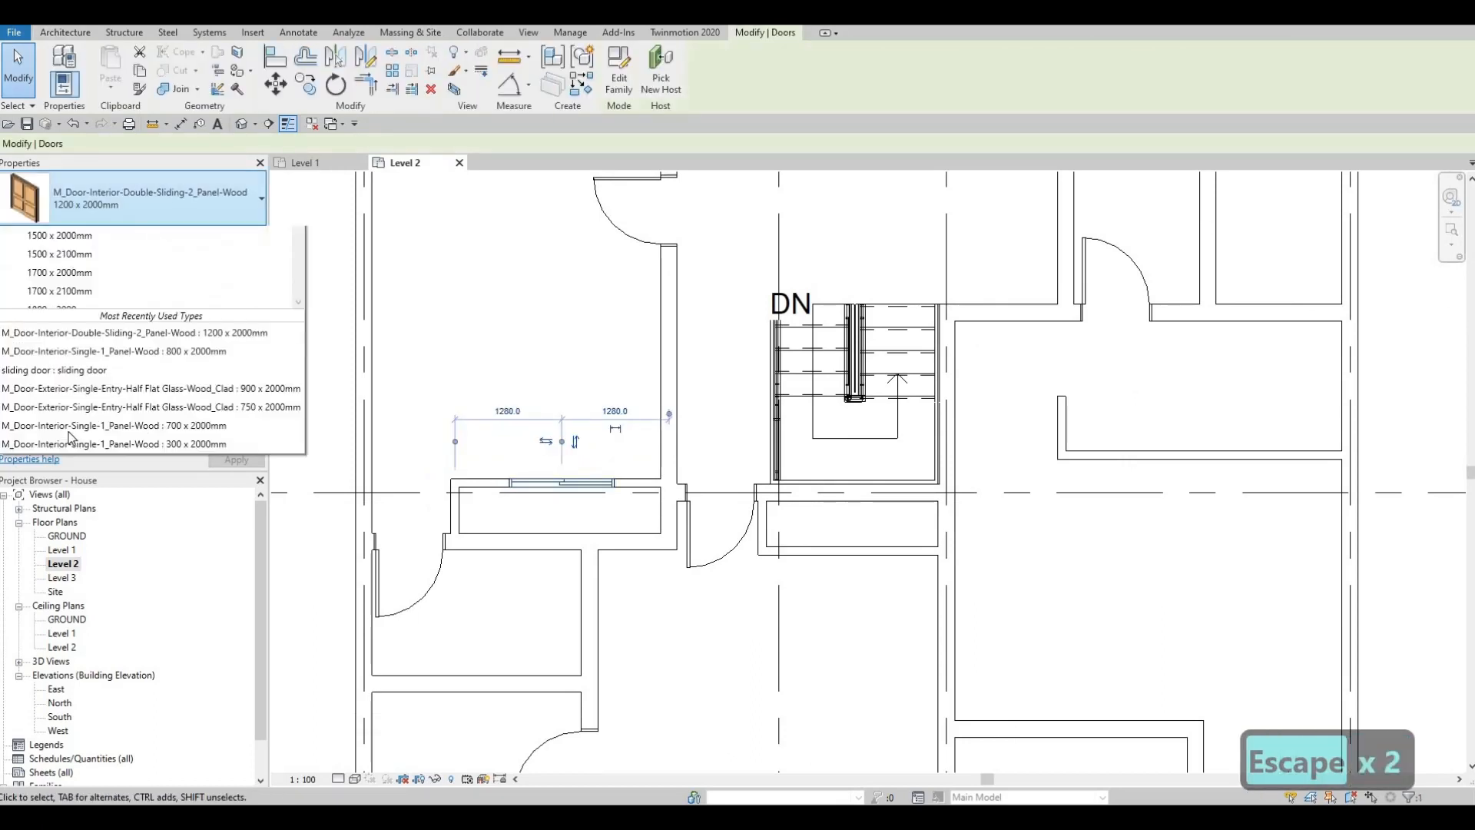
left_click(66, 462)
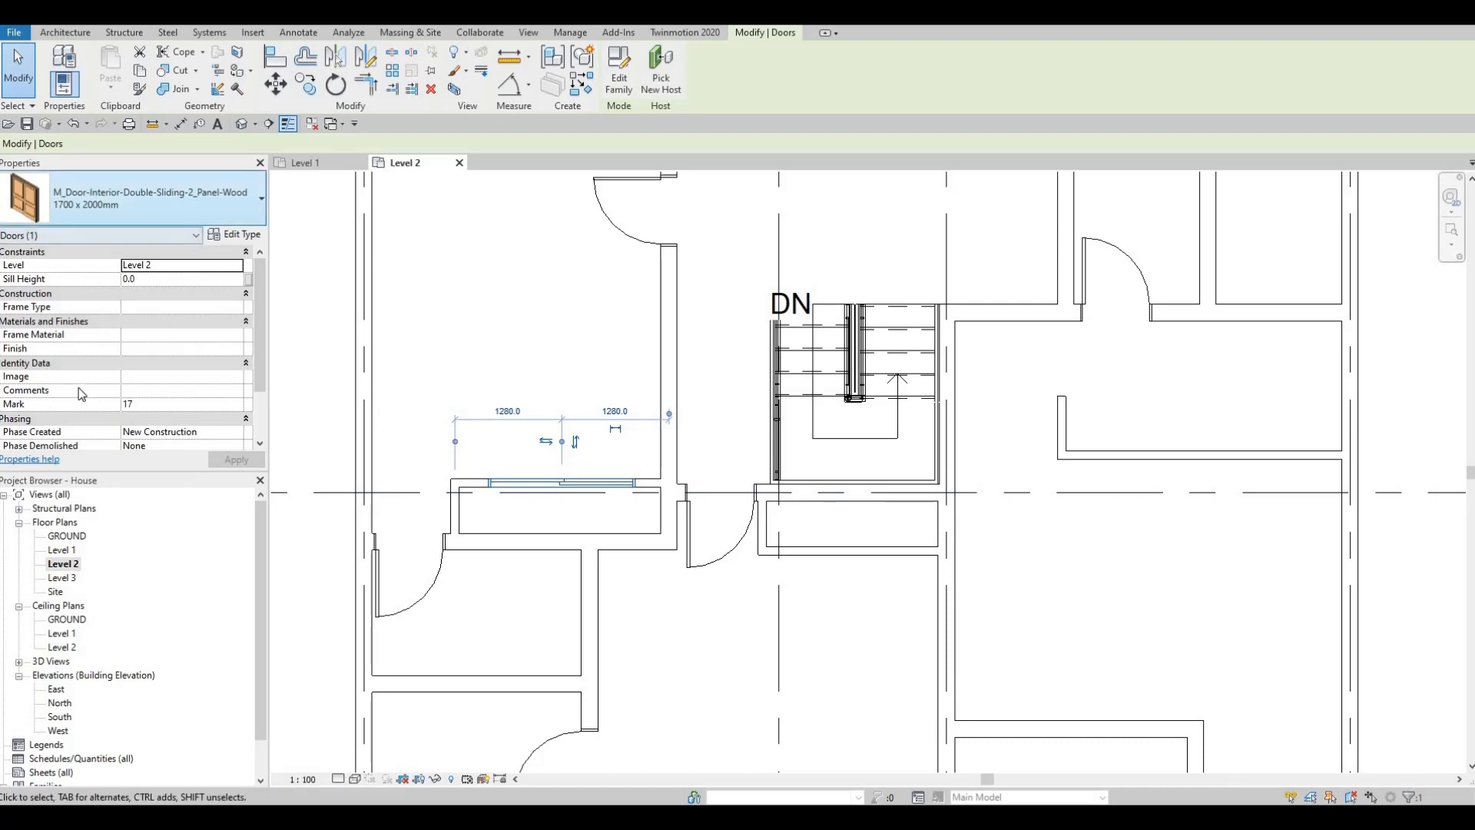
- Change the left closet's sliding door to the 1800 x 2000mm size
left_click(109, 201)
scroll(100, 408, "down", 1)
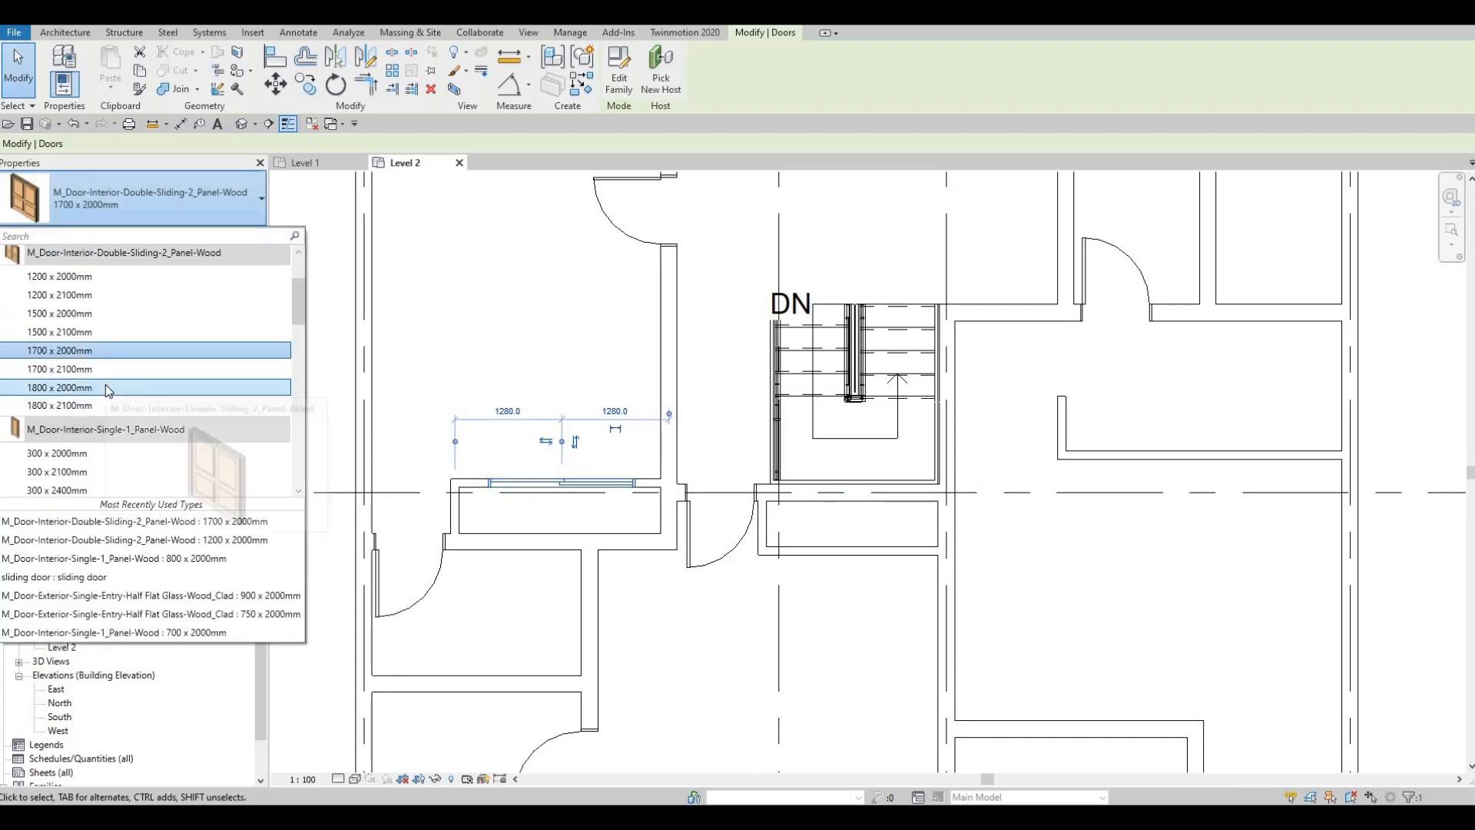
left_click(161, 410)
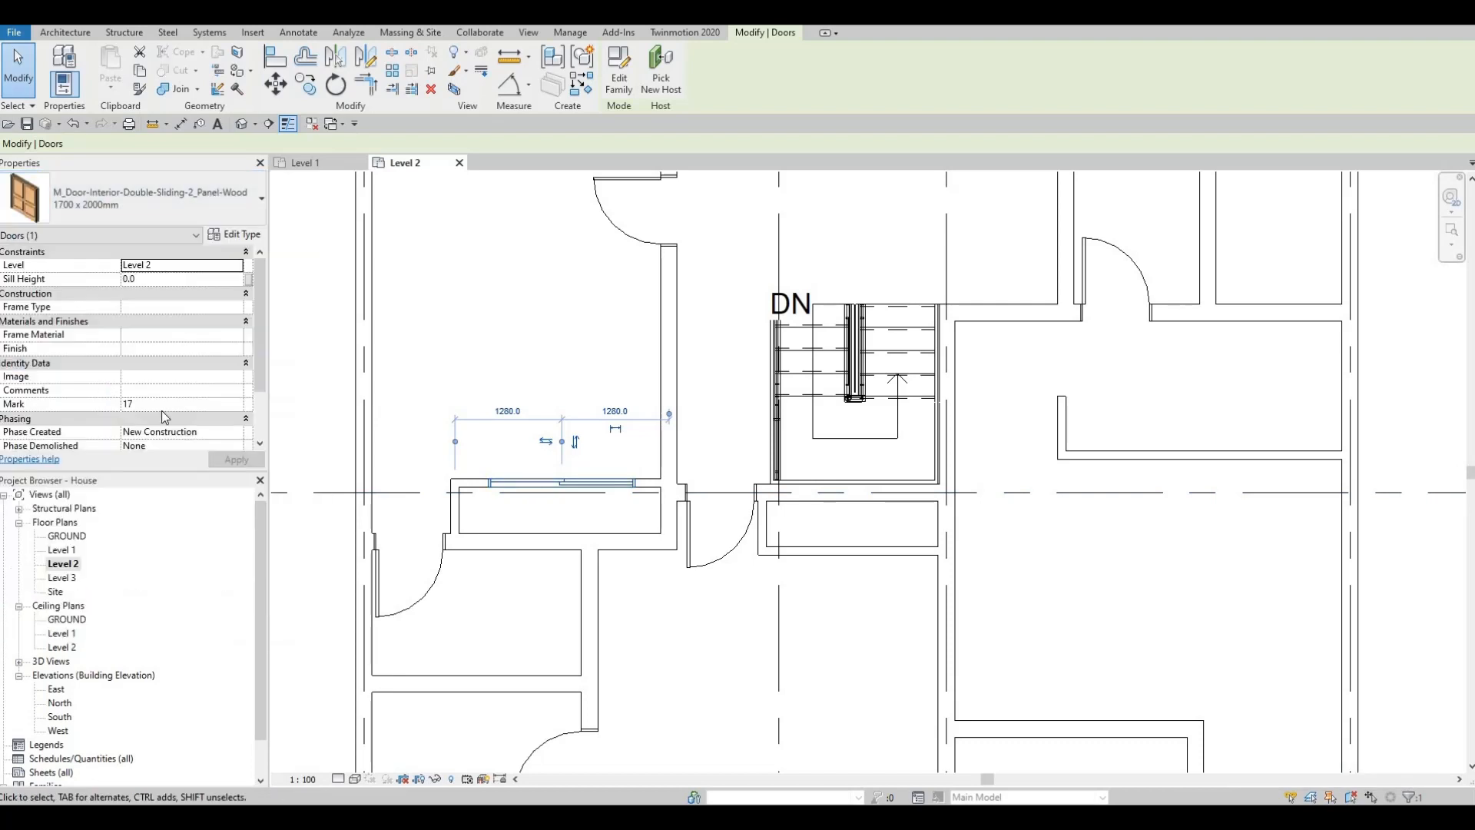
key("Escape")
key("Escape")
key("Escape")
left_click(546, 484)
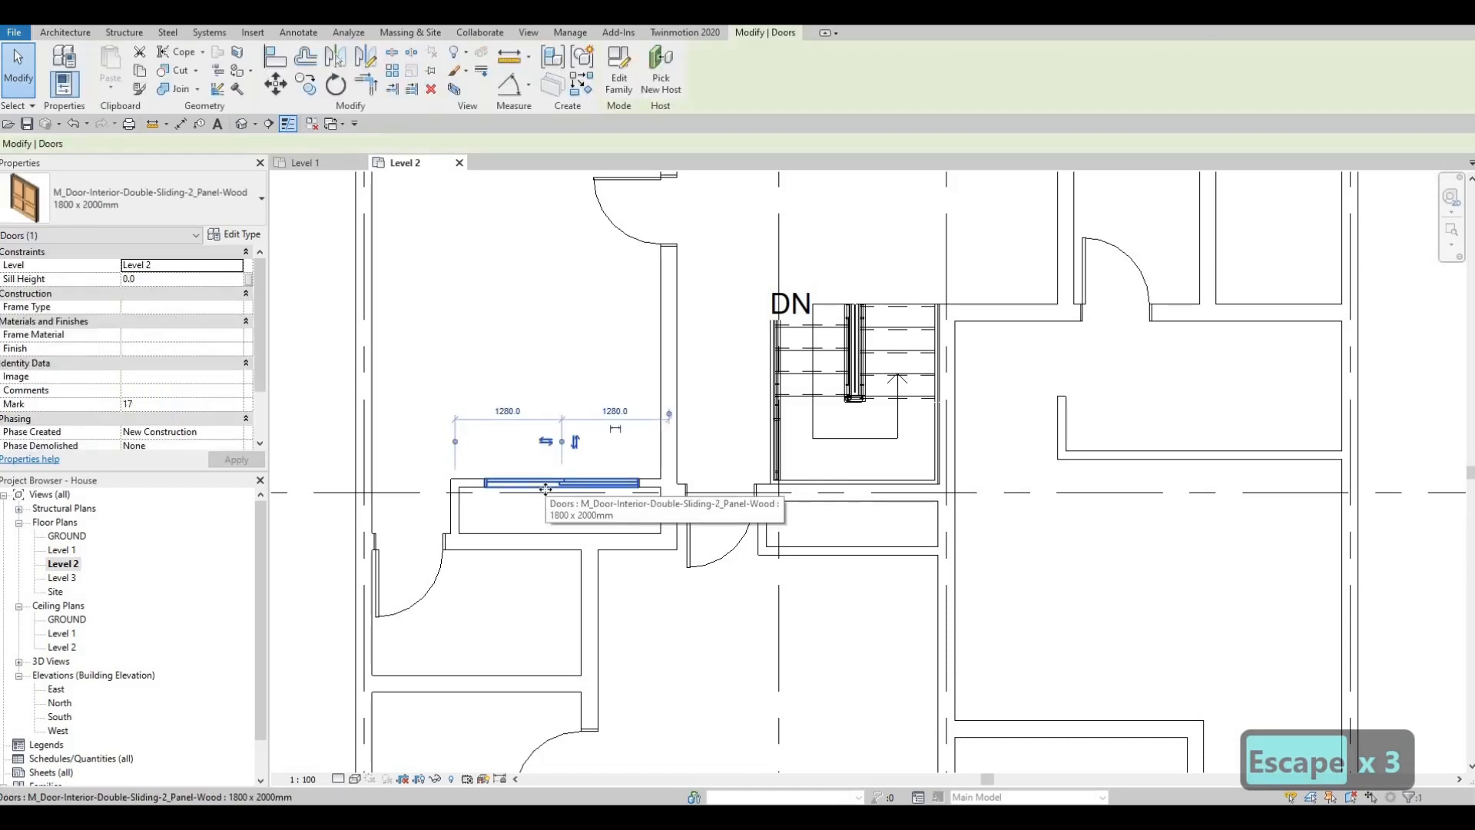
- Place a matching 1800 x 2000mm sliding door in the upper wall of the upper-right room's closet, 1250 and 1200 mm from the sides
key("Escape")
key("Escape")
key("Escape")
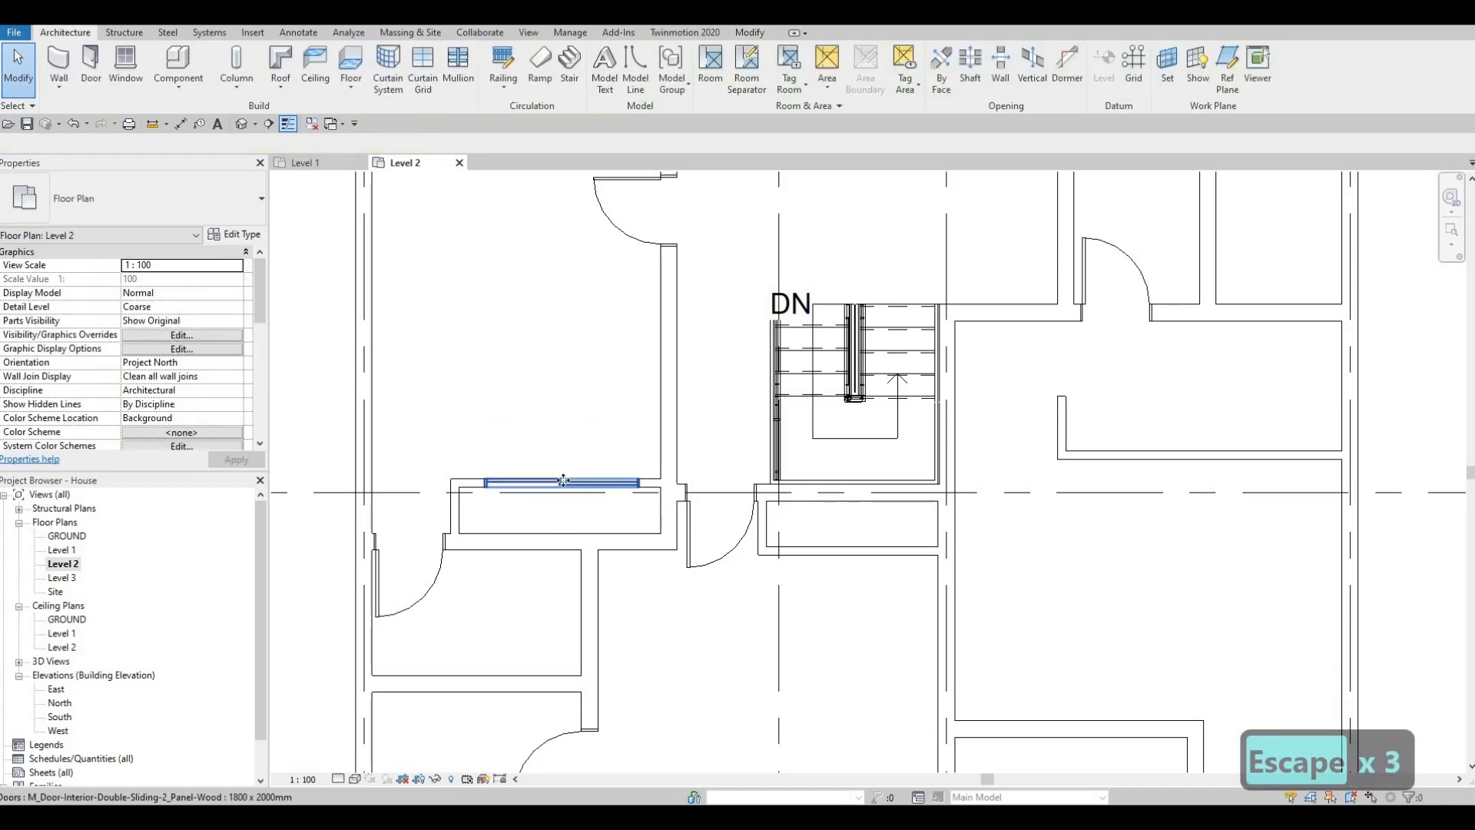
left_click(561, 483)
key("c")
key("s")
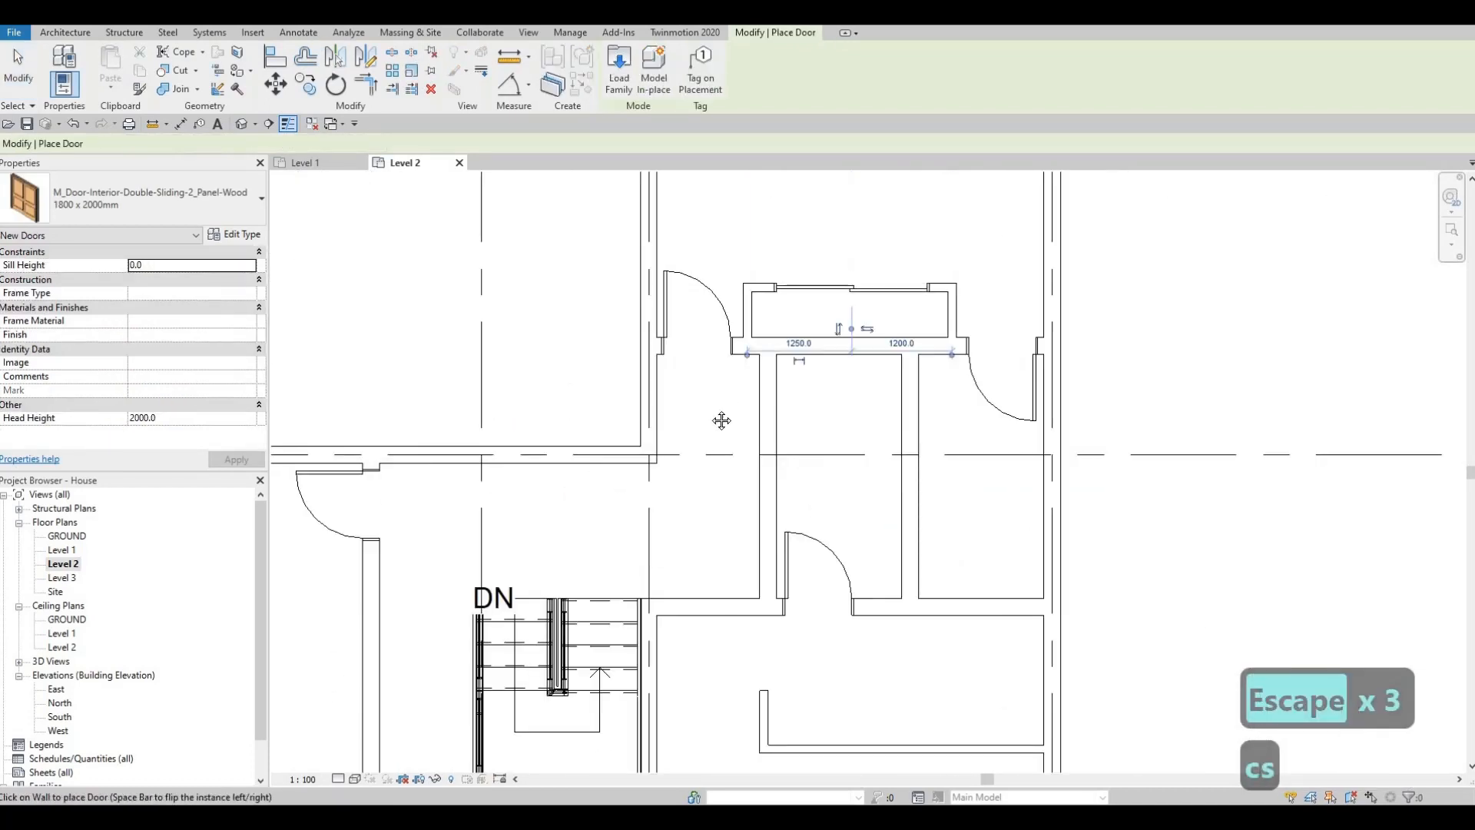
- Place another 1800 x 2000mm sliding door centred in the lower wall of the closet below the stairs, 1100 mm each side
scroll(785, 318, "down", 3)
middle_click_drag(657, 617, 696, 518)
scroll(694, 517, "up", 2)
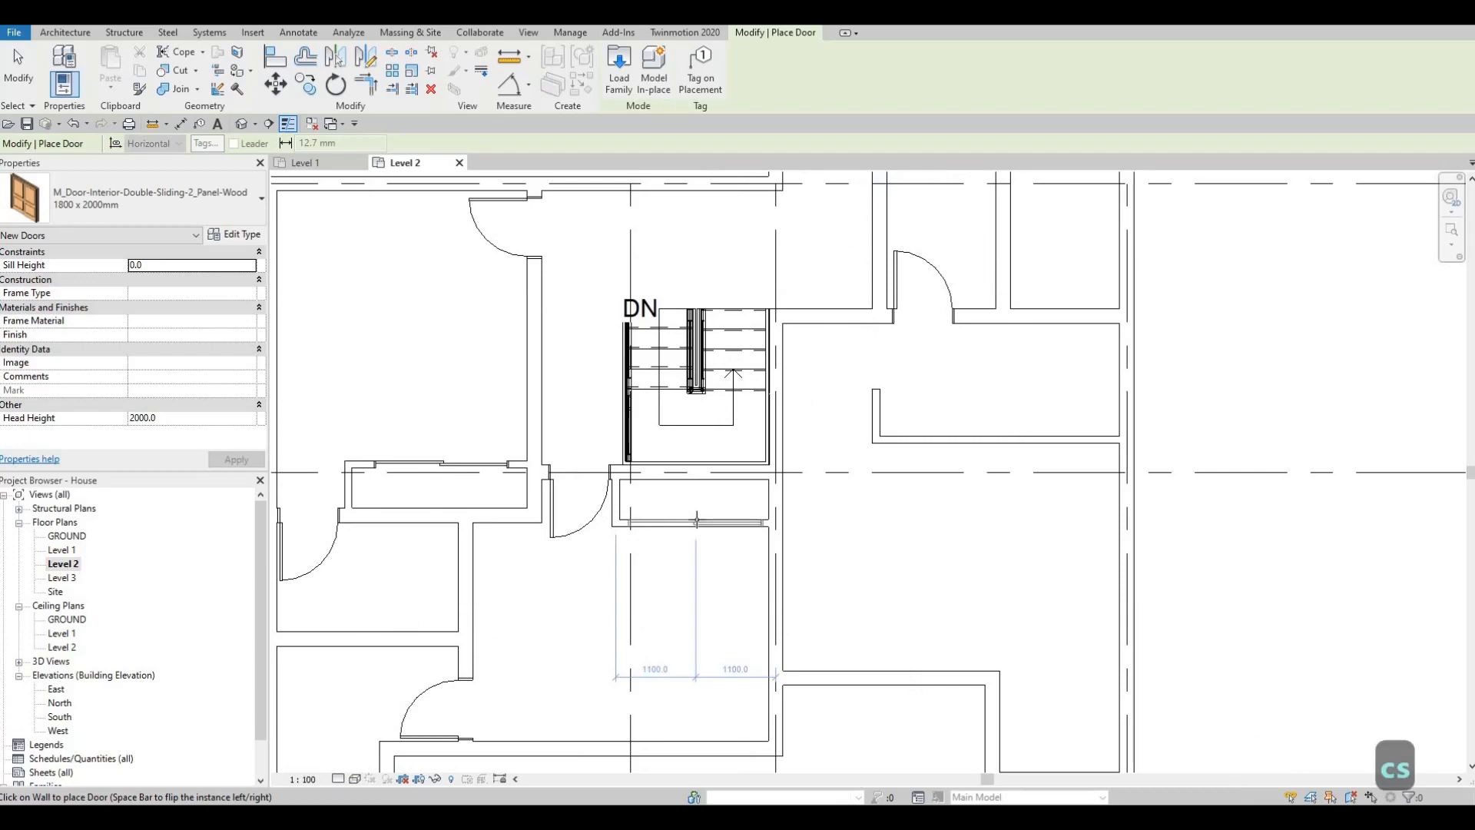
scroll(696, 520, "up", 3)
left_click(697, 521)
scroll(697, 501, "down", 6)
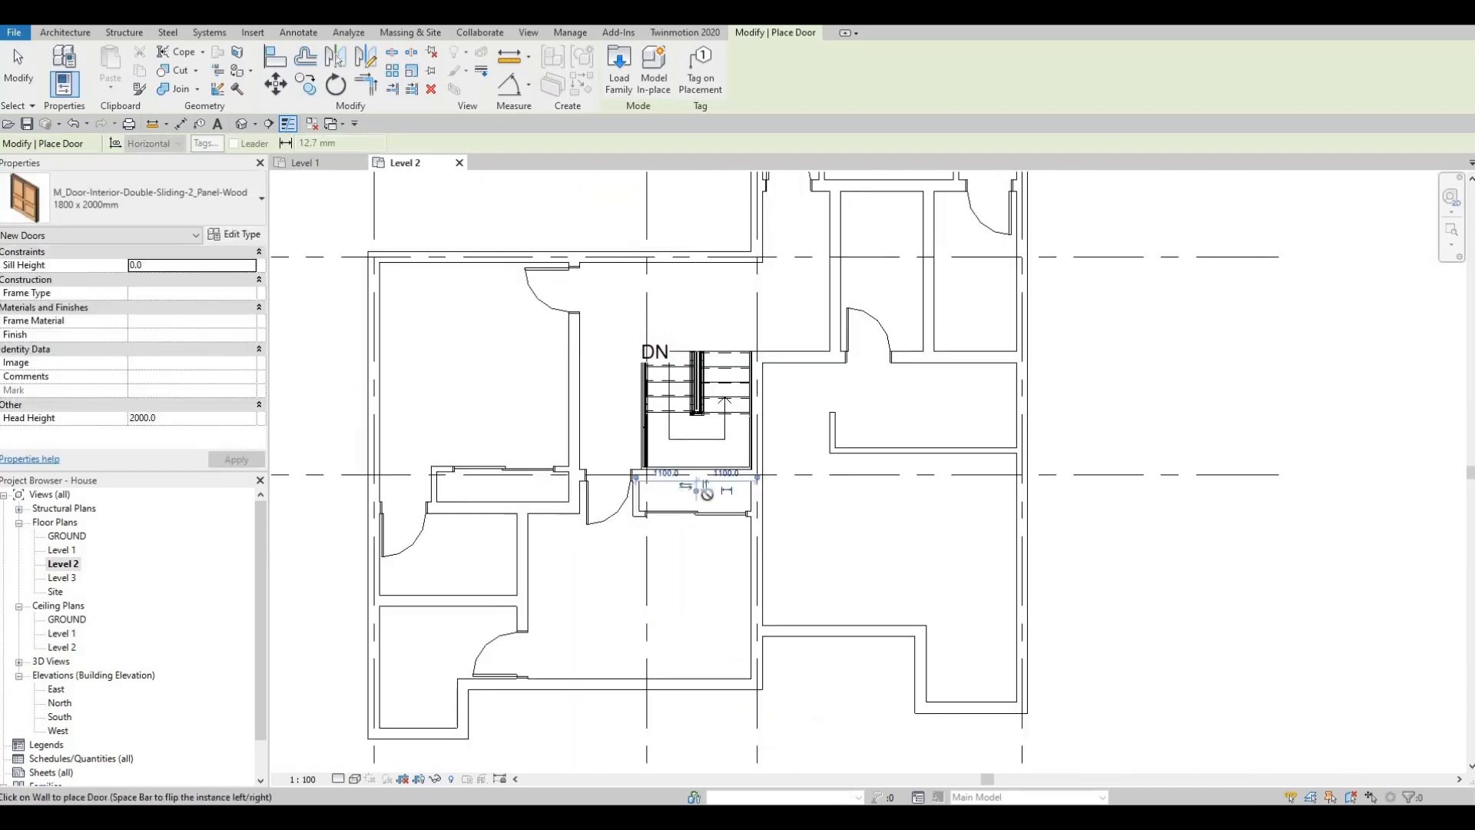
middle_click_drag(710, 519, 615, 500)
scroll(720, 491, "up", 2)
key("Escape")
key("Escape")
key("Escape")
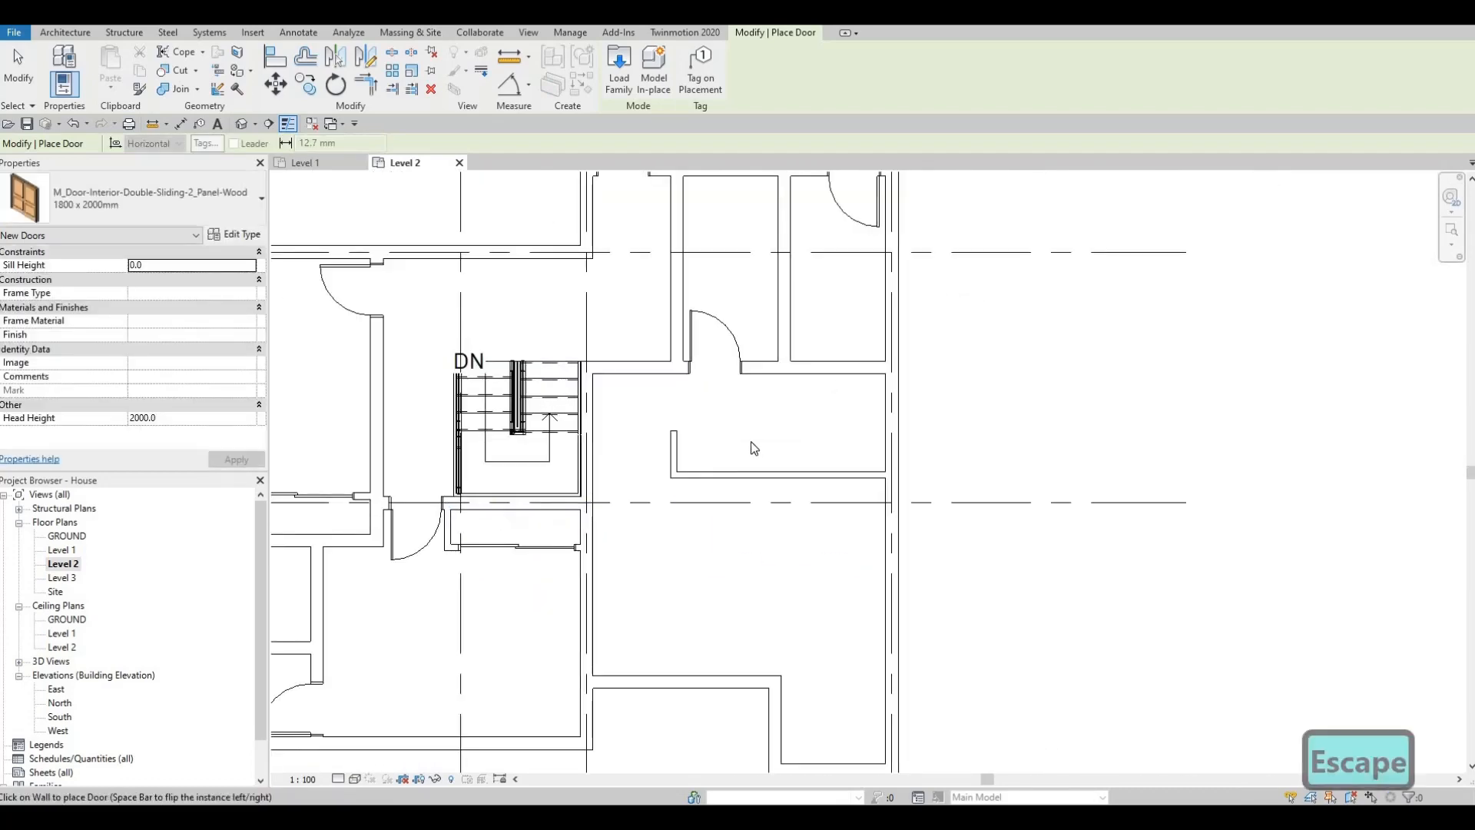
middle_click_drag(681, 455, 647, 471)
key("Escape")
key("Escape")
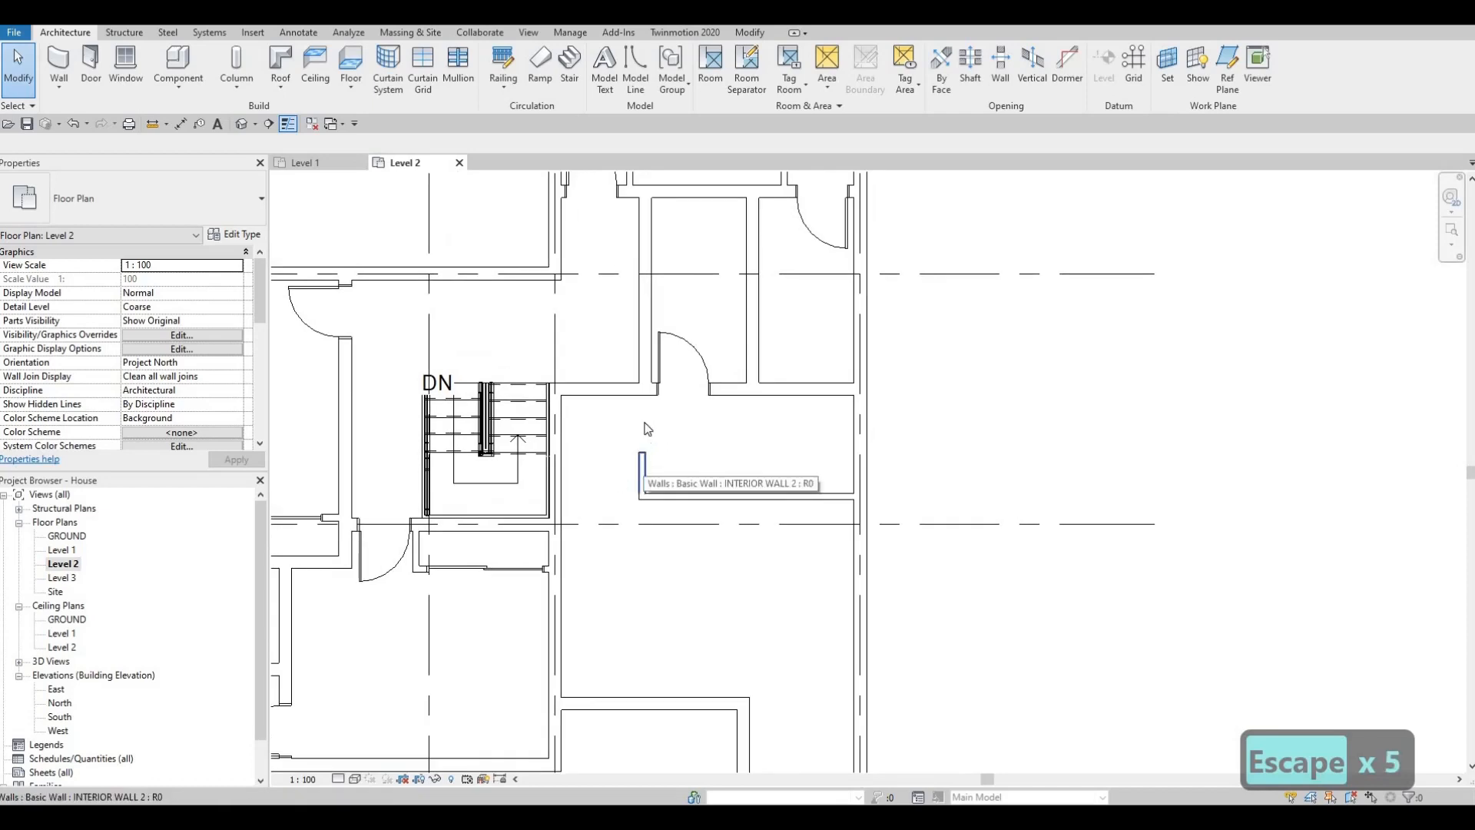
- Place an 800 x 2000mm single interior door in the wall right of the stairs, swinging into the lower room, 600 mm from the left wall
scroll(590, 464, "down", 2)
middle_click_drag(651, 450, 686, 461)
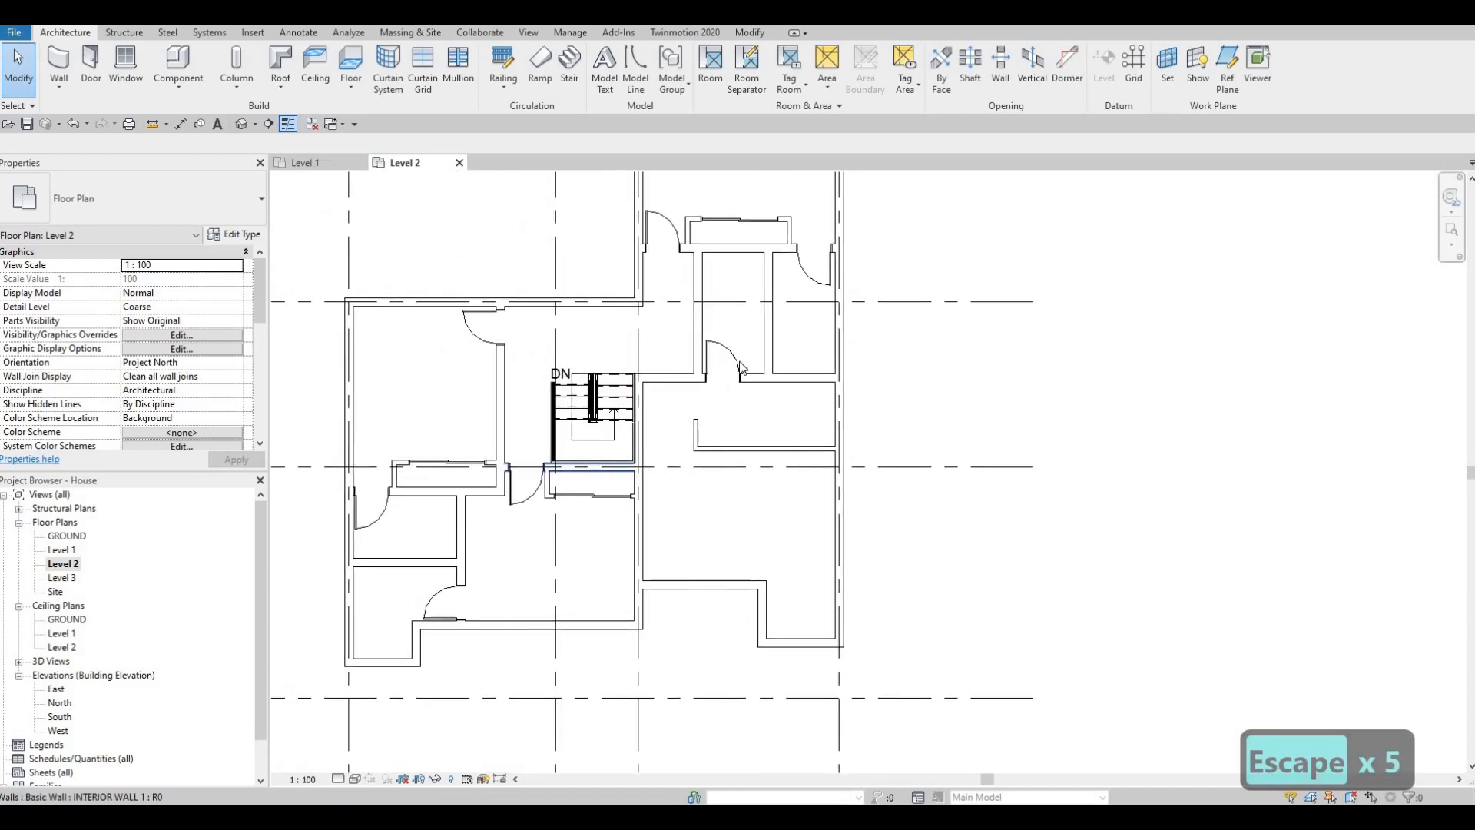
middle_click_drag(741, 368, 747, 416)
key("Escape")
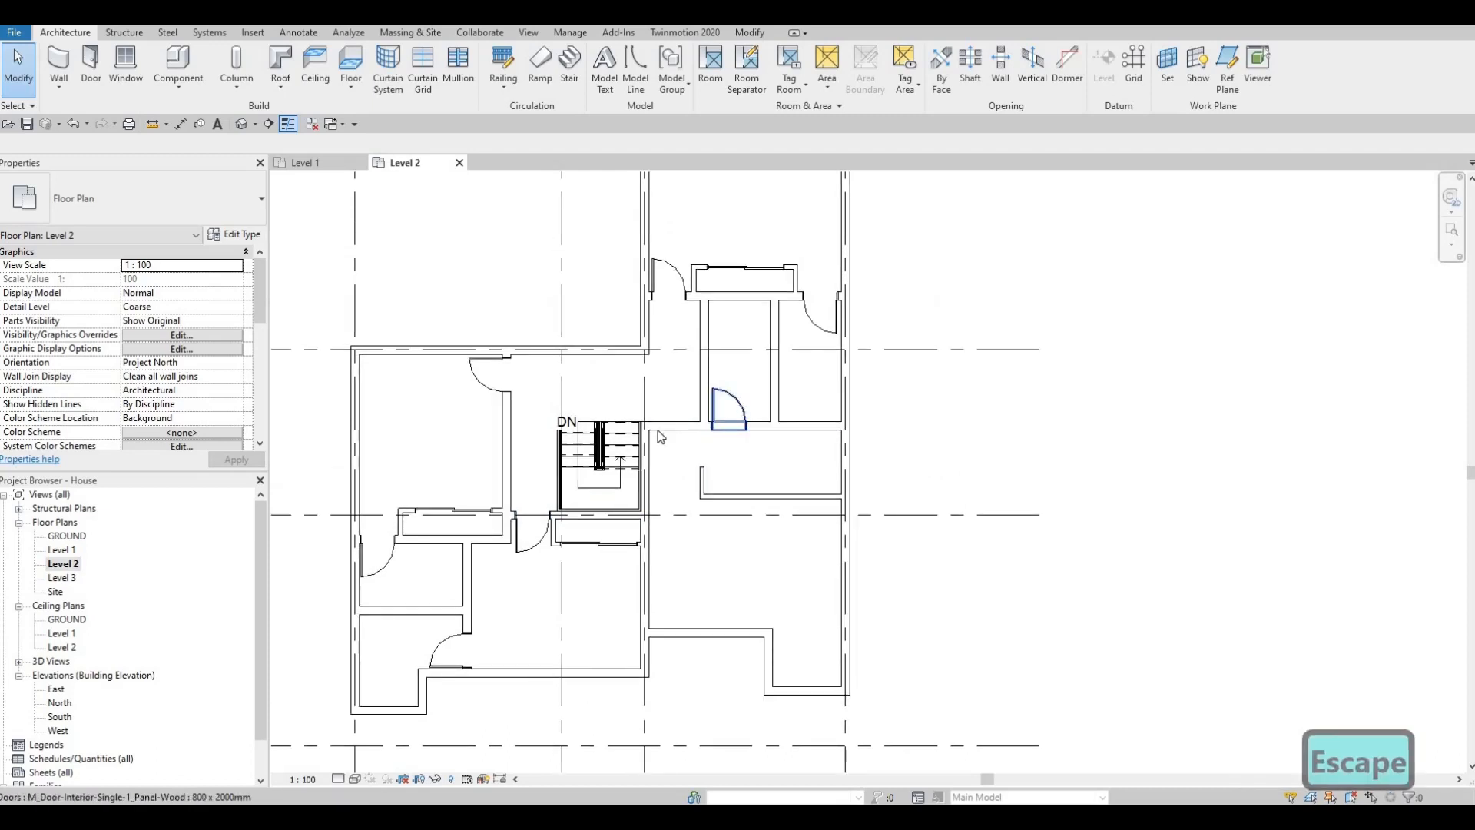
left_click(722, 407)
key("c")
key("s")
scroll(667, 421, "up", 1)
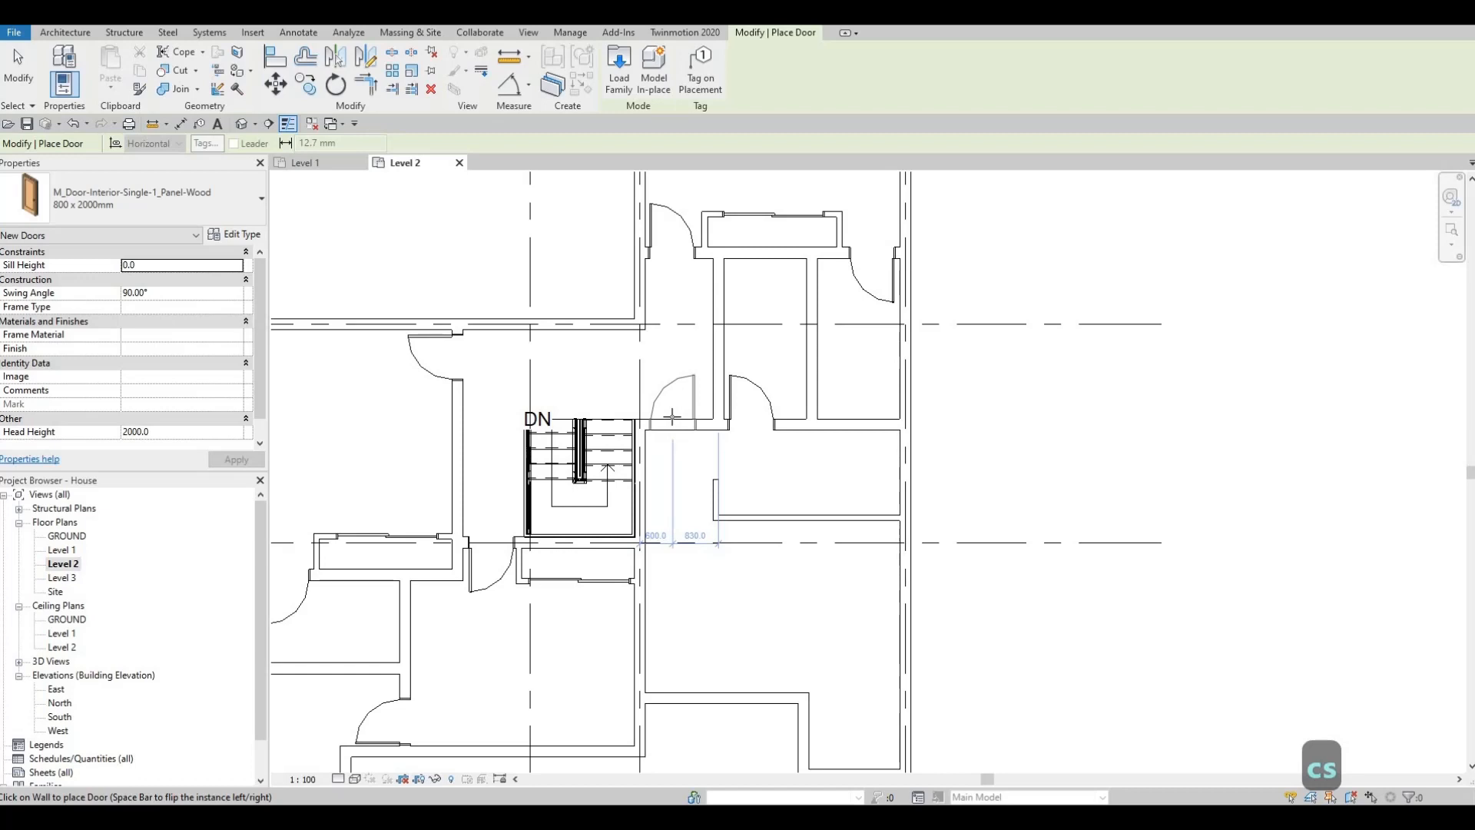
key("space")
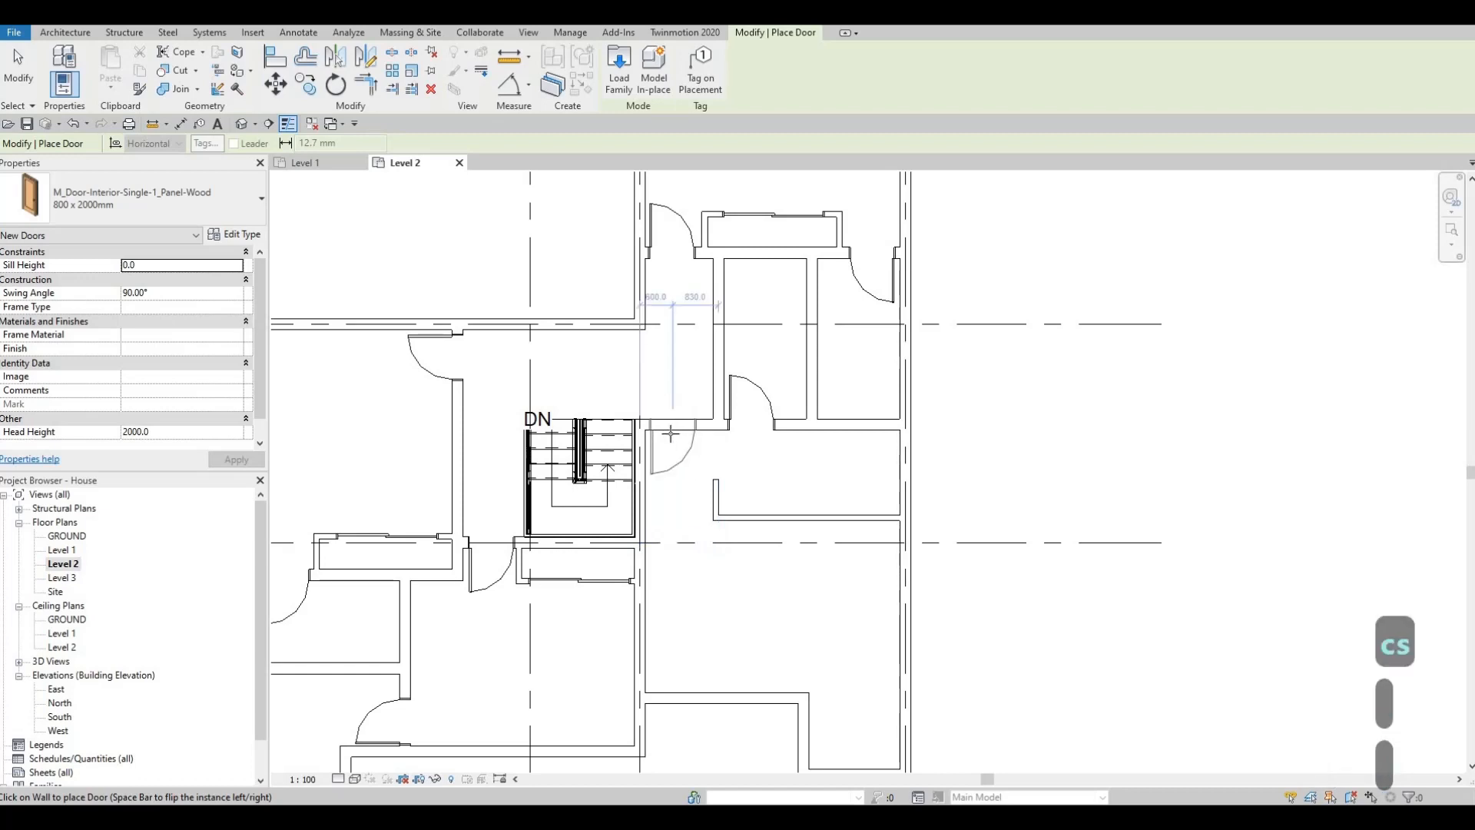
key("Escape")
key("Escape")
scroll(619, 523, "down", 2)
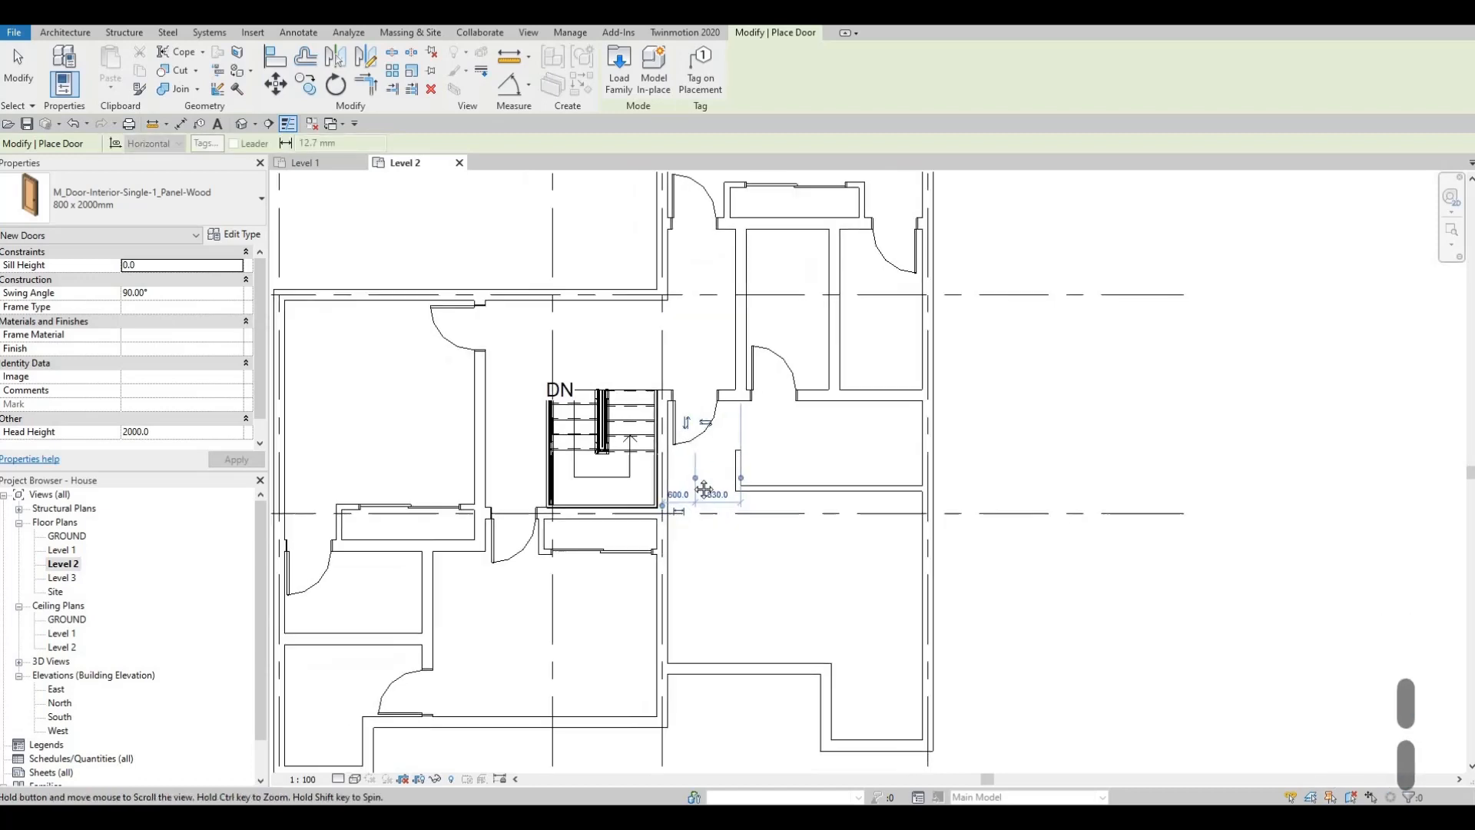
- Draw two parallel horizontal <Demolished> detail lines across the inside of the left closet, each about 2410 mm long
scroll(619, 523, "up", 3)
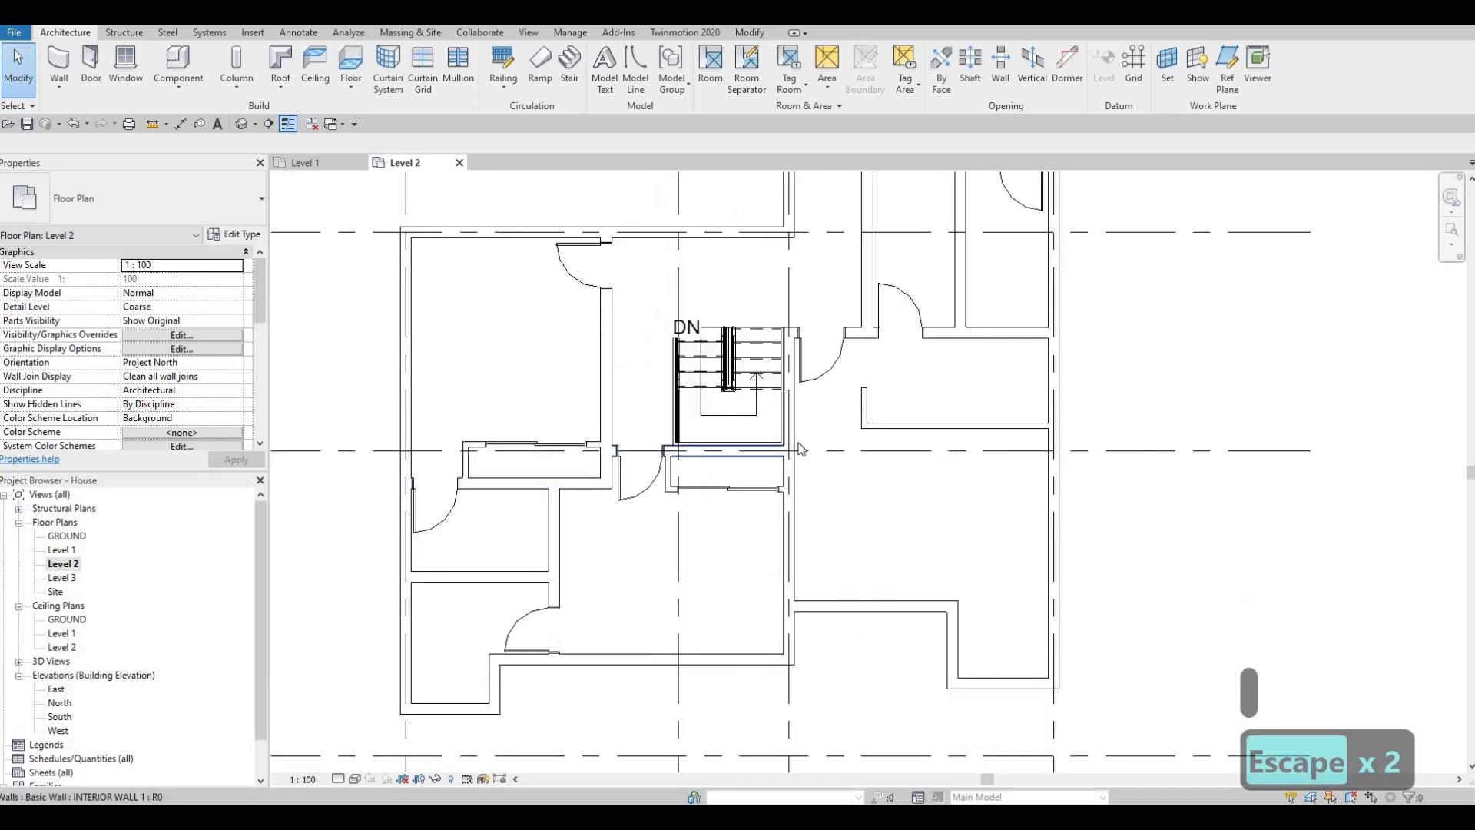
middle_click_drag(676, 365, 715, 397)
scroll(701, 381, "down", 1)
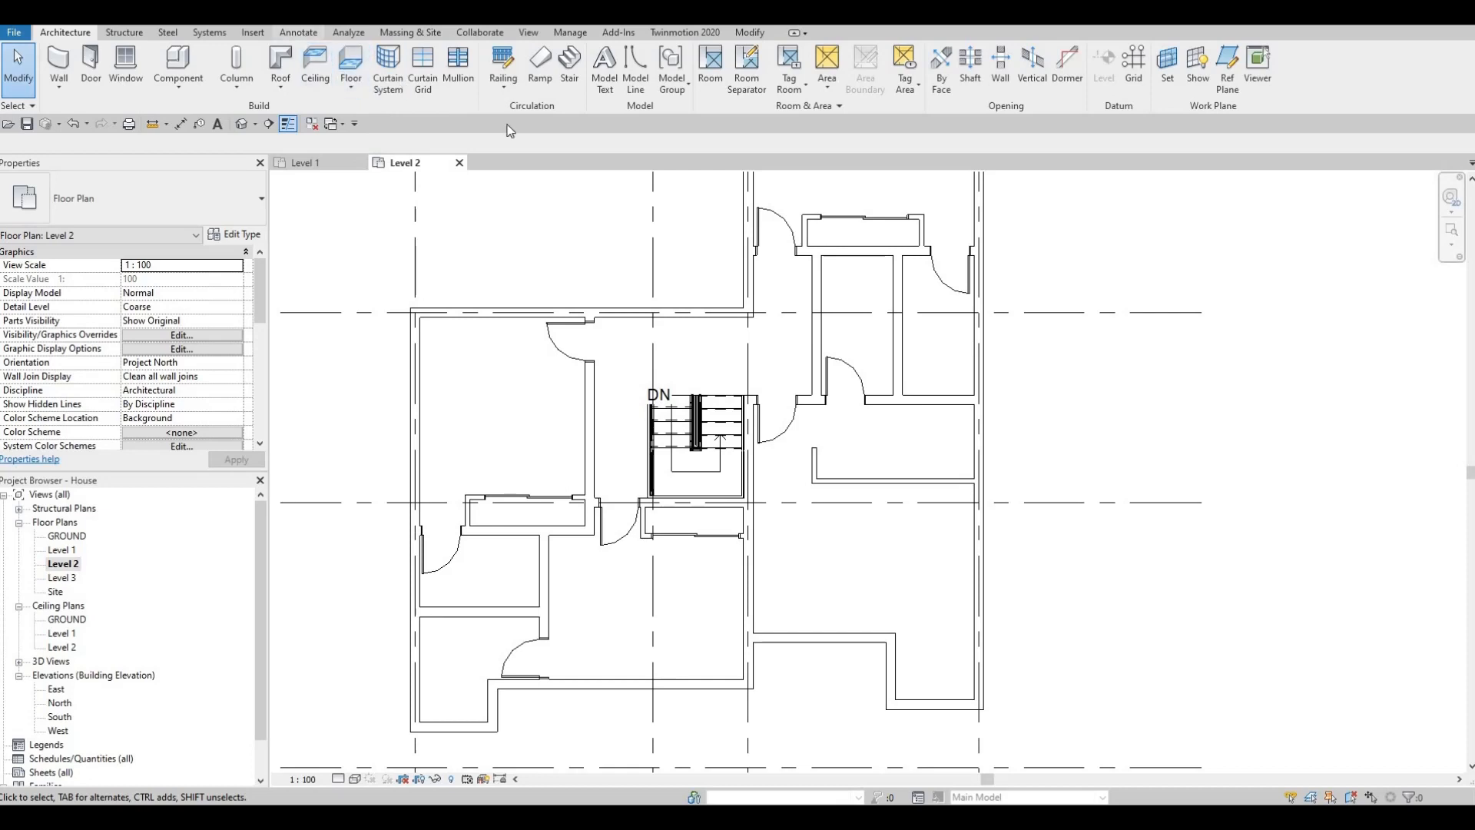
left_click(298, 32)
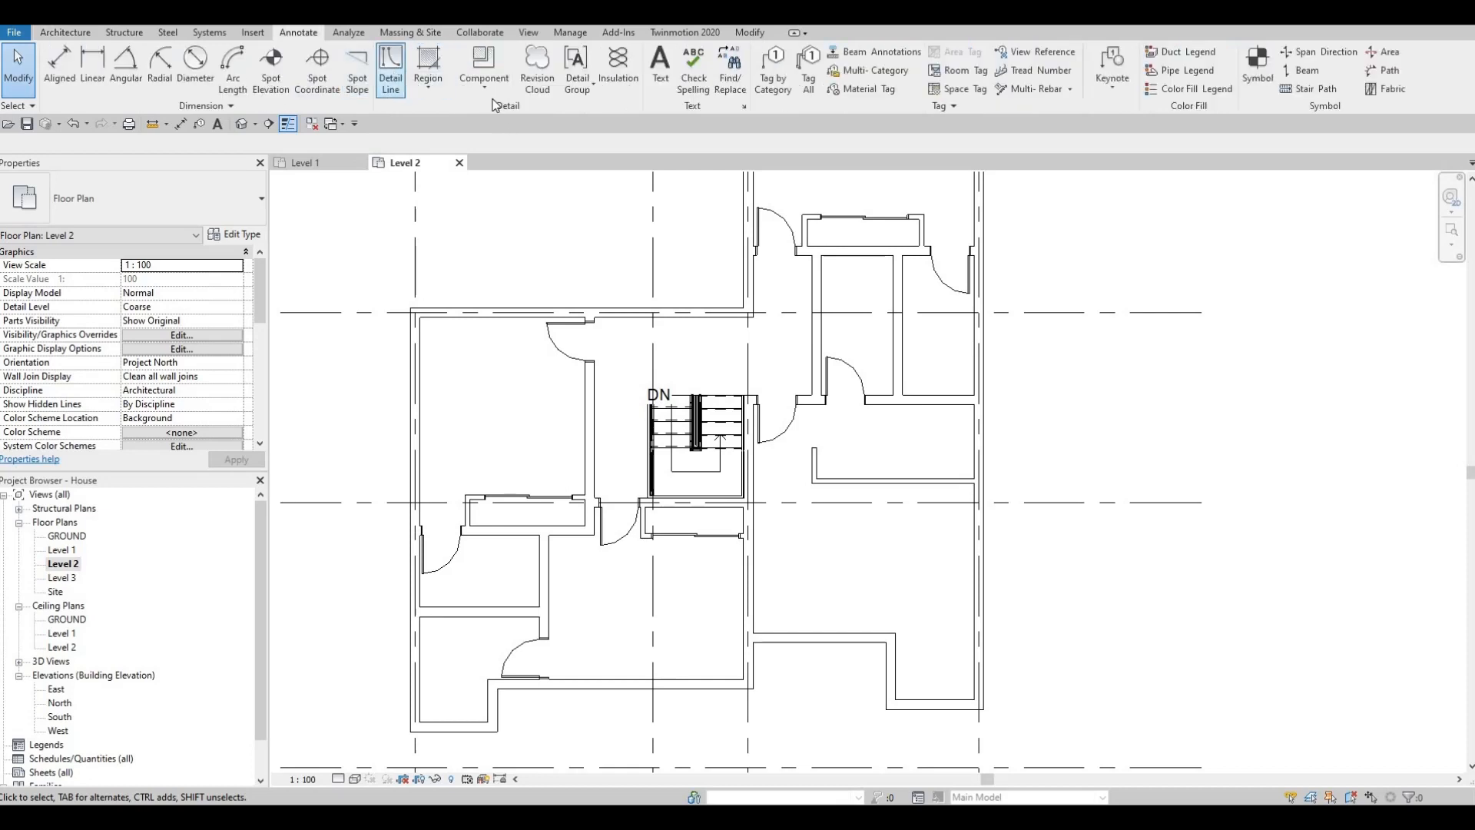
left_click(395, 75)
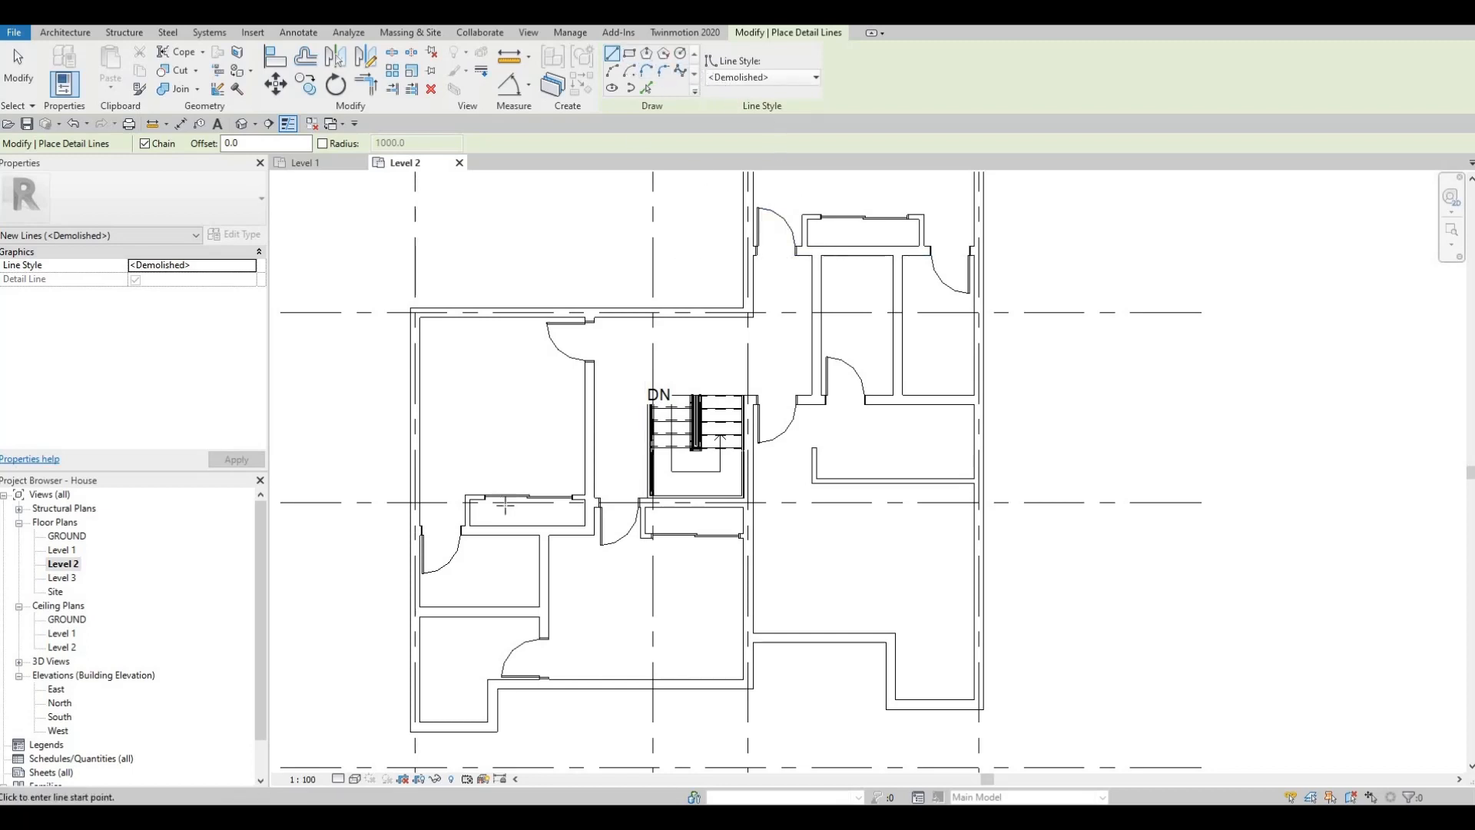
scroll(499, 507, "up", 5)
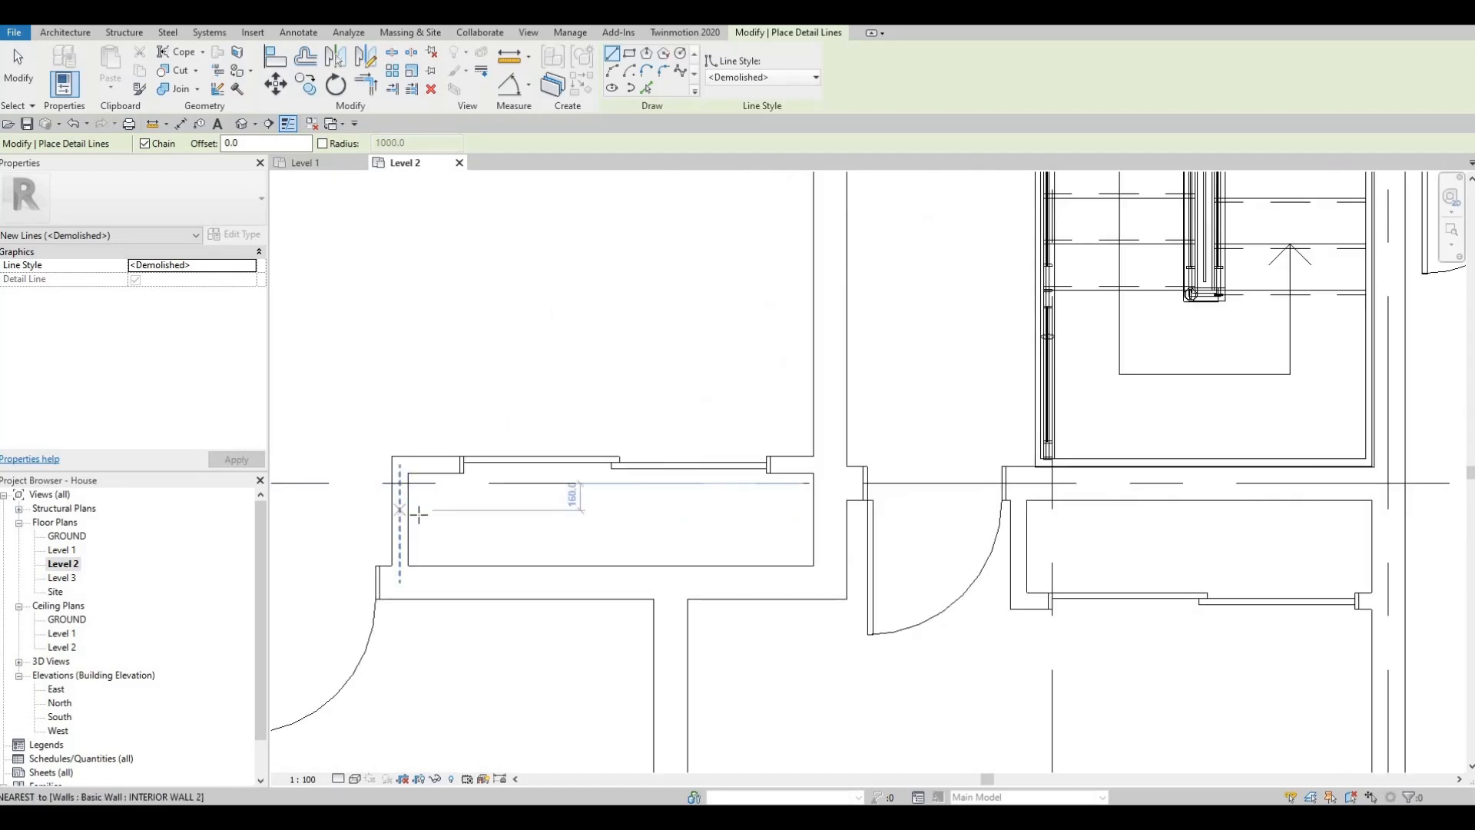
left_click(411, 513)
left_click(410, 515)
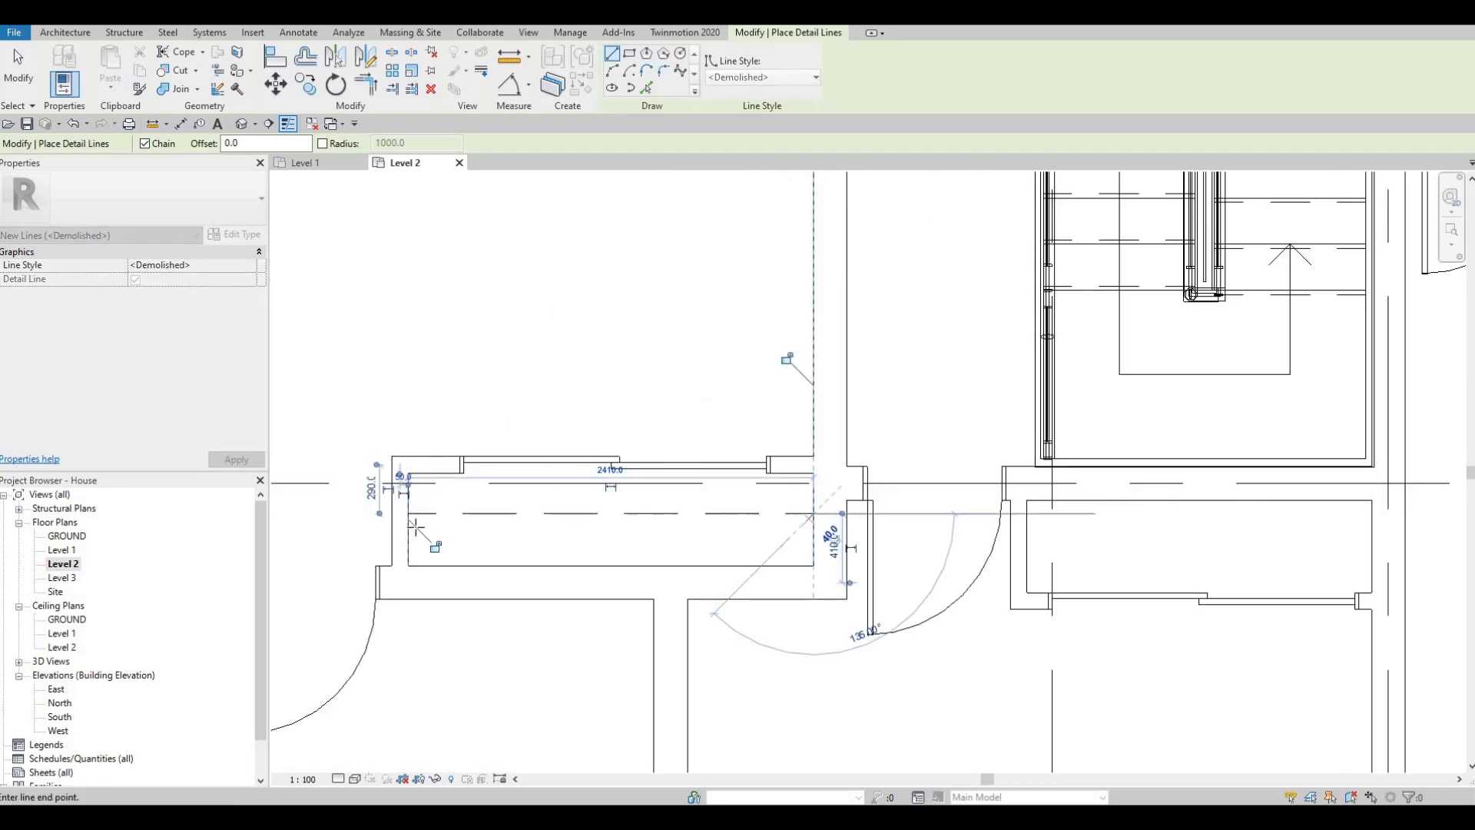
key("Escape")
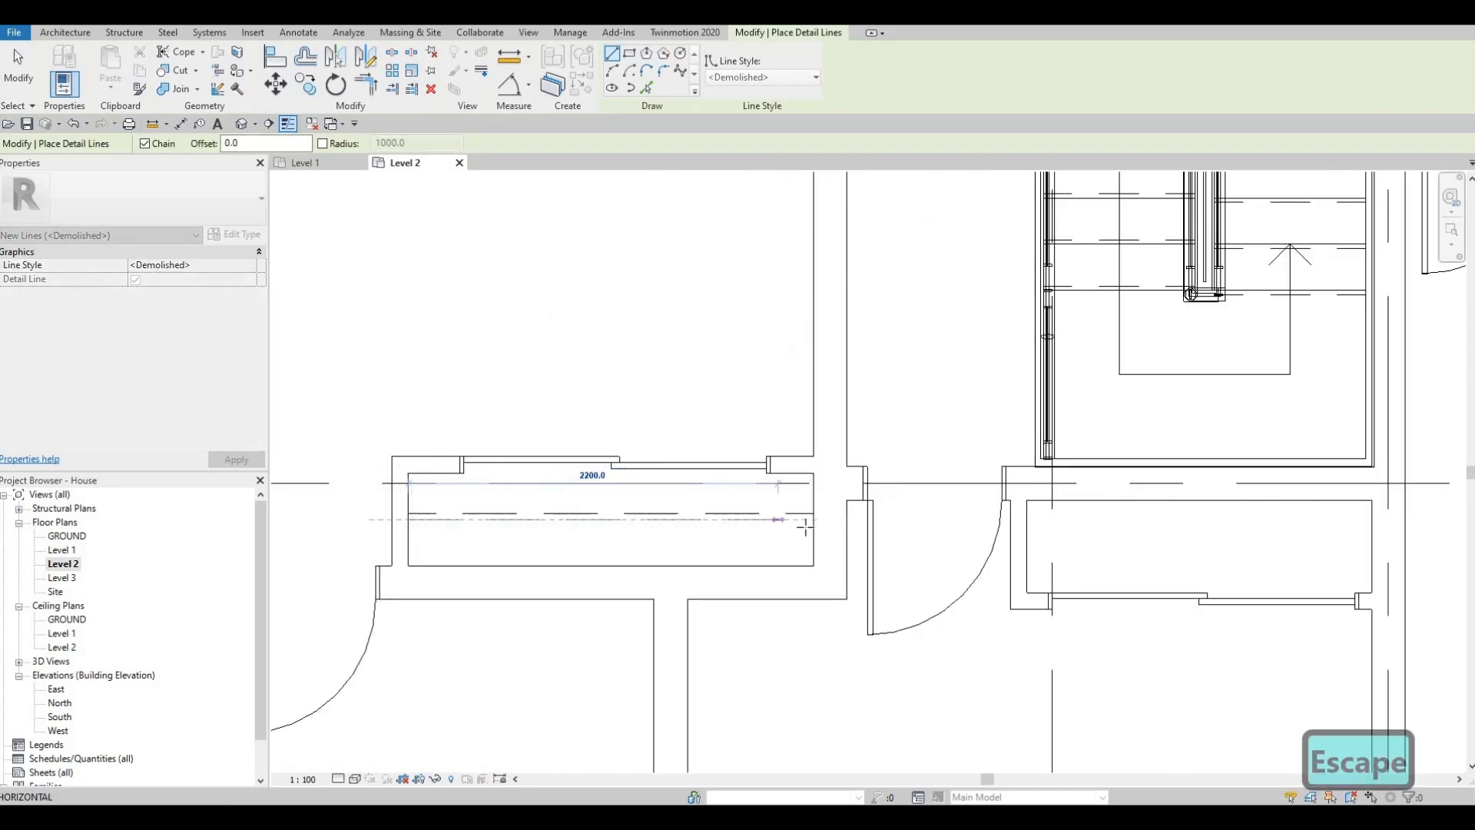
key("Escape")
- Draw two parallel horizontal <Demolished> detail lines across the closet below the stairs, each about 2050 mm long
scroll(815, 492, "down", 2)
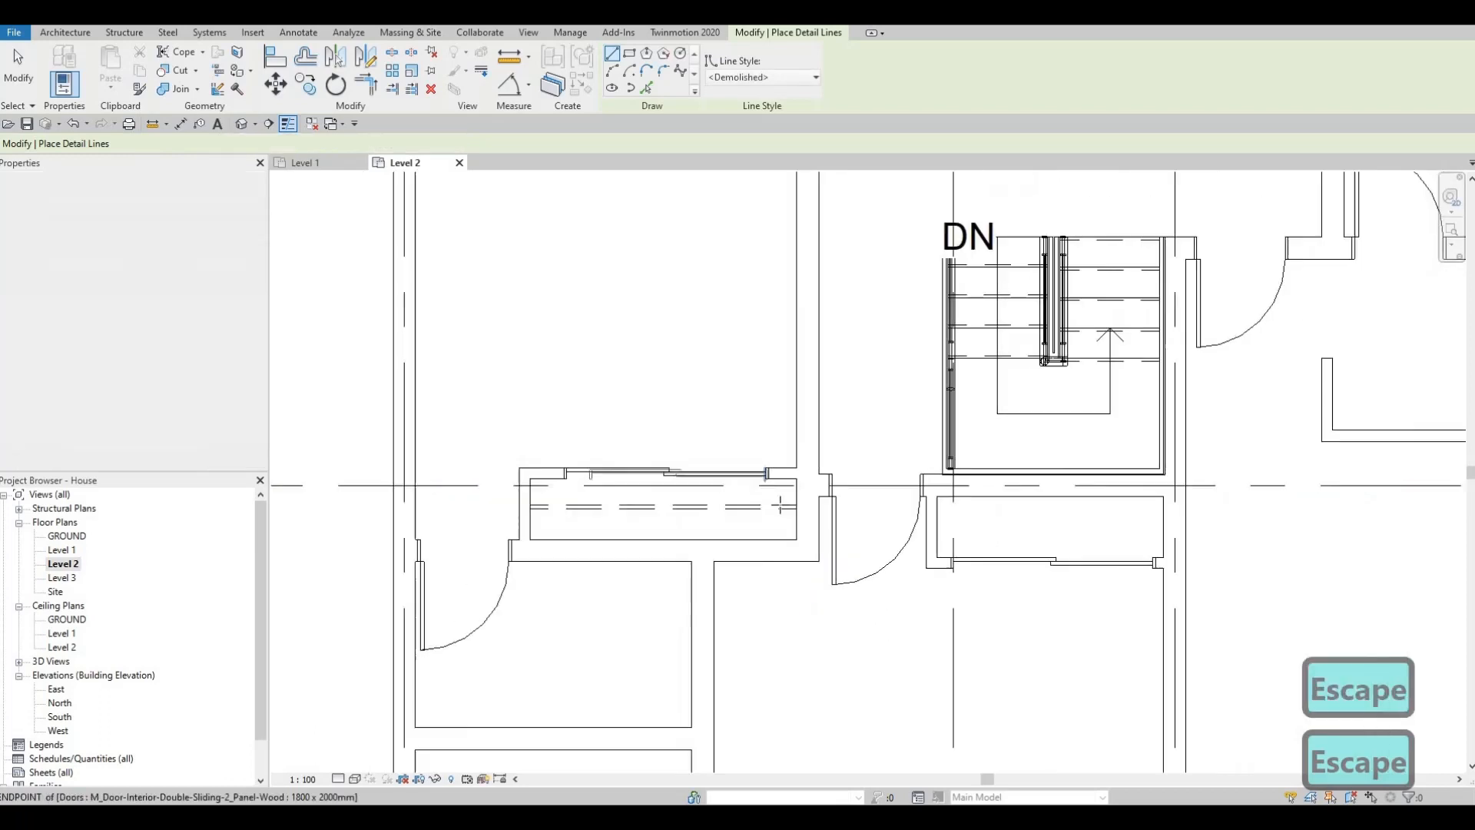
middle_click_drag(915, 494, 723, 505)
scroll(722, 505, "up", 2)
left_click(719, 495)
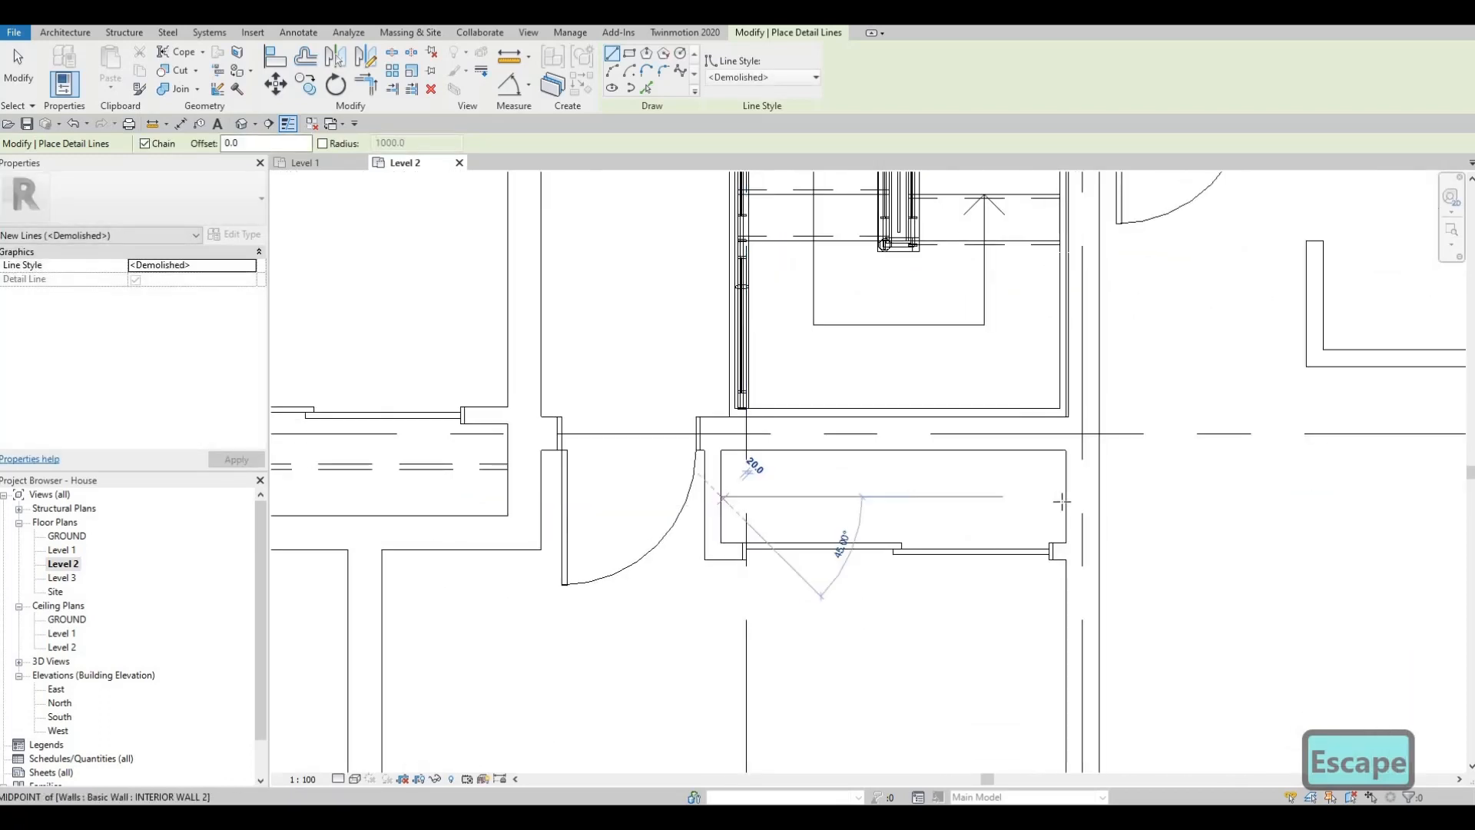
left_click(1065, 507)
key("Escape")
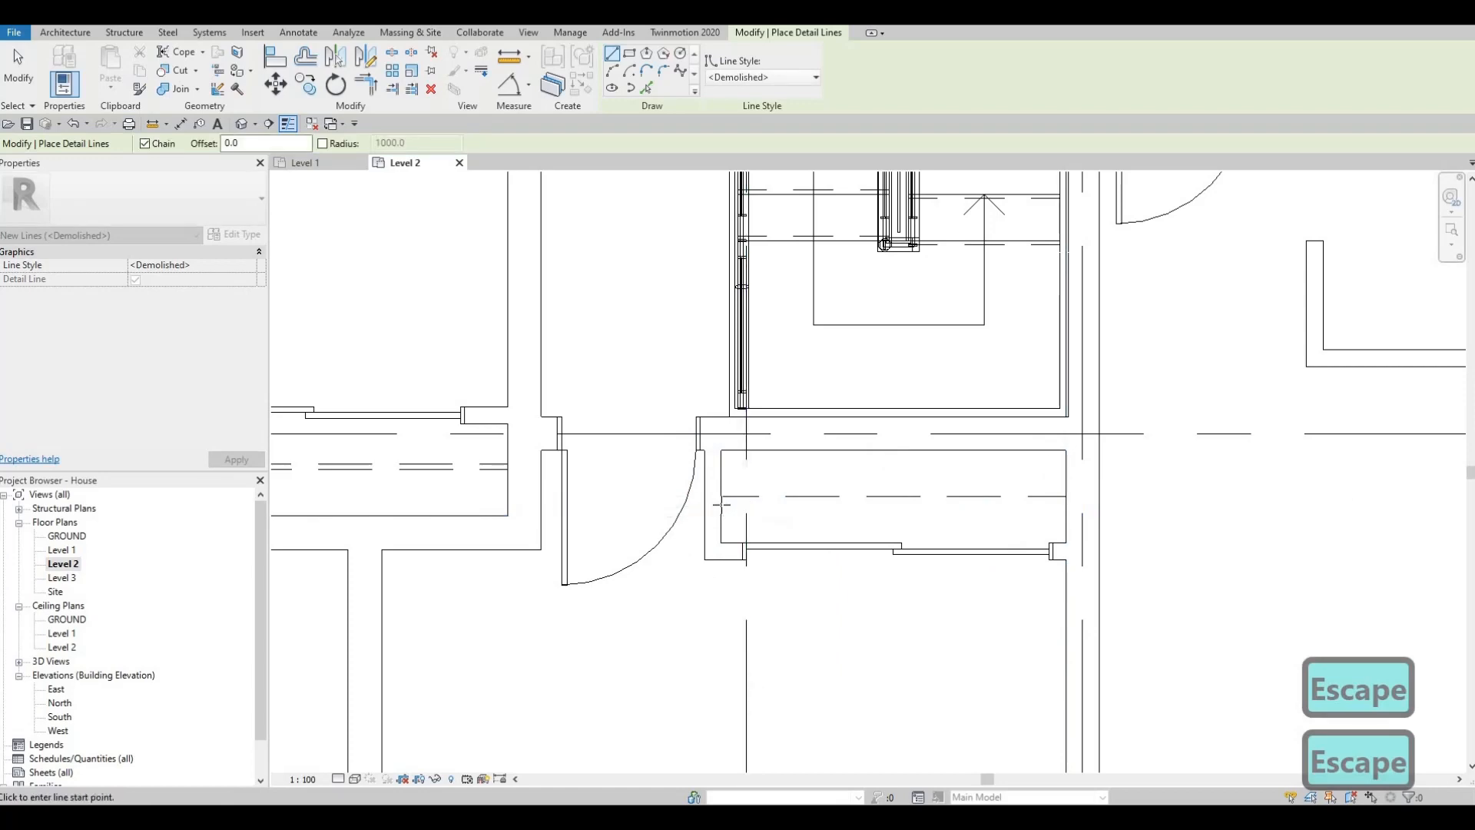
left_click(1067, 506)
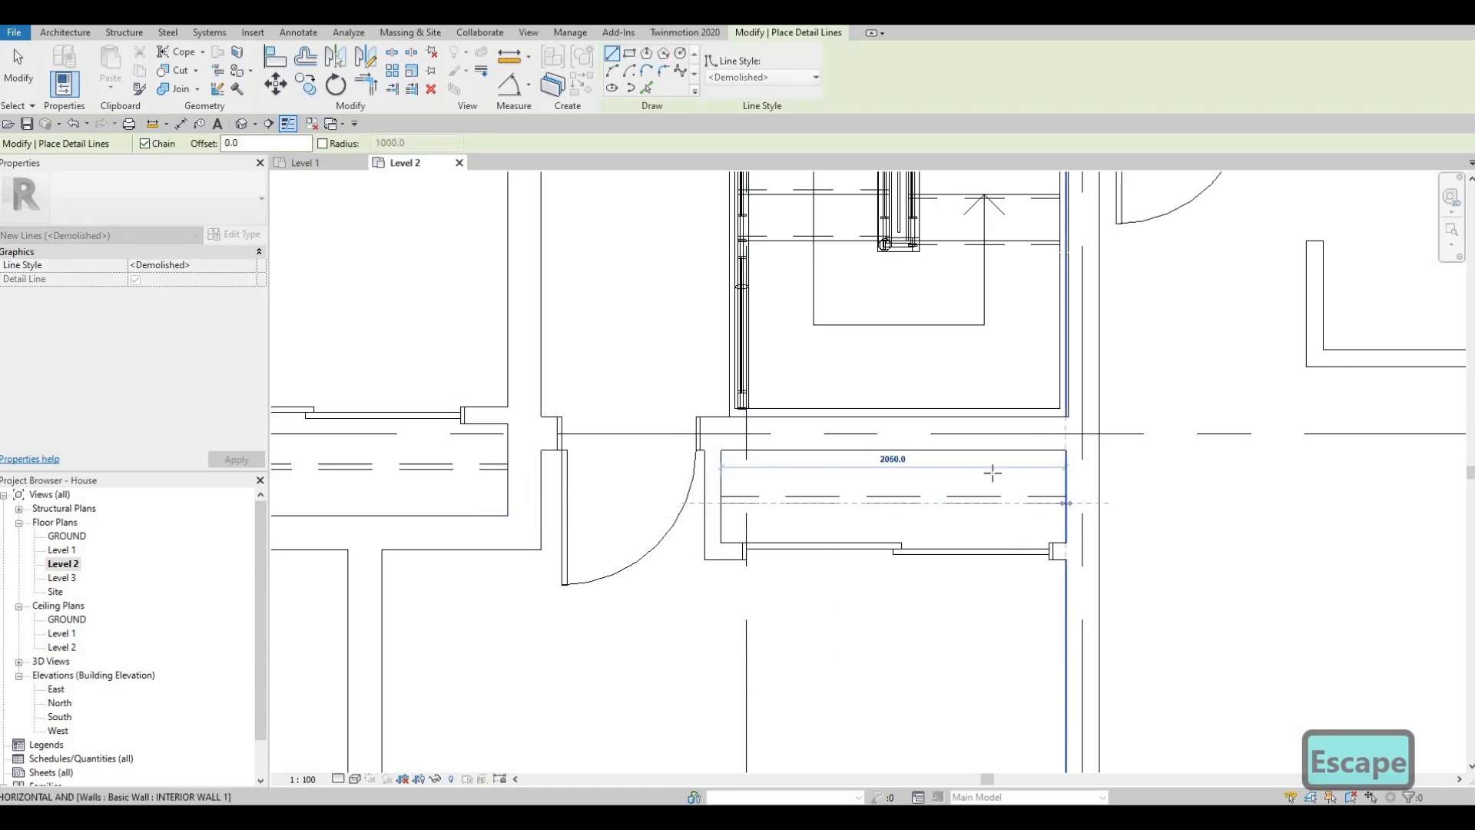
key("Escape")
- Draw two parallel horizontal <Demolished> detail lines from side wall to side wall inside the upper-right room's closet
scroll(810, 431, "down", 4)
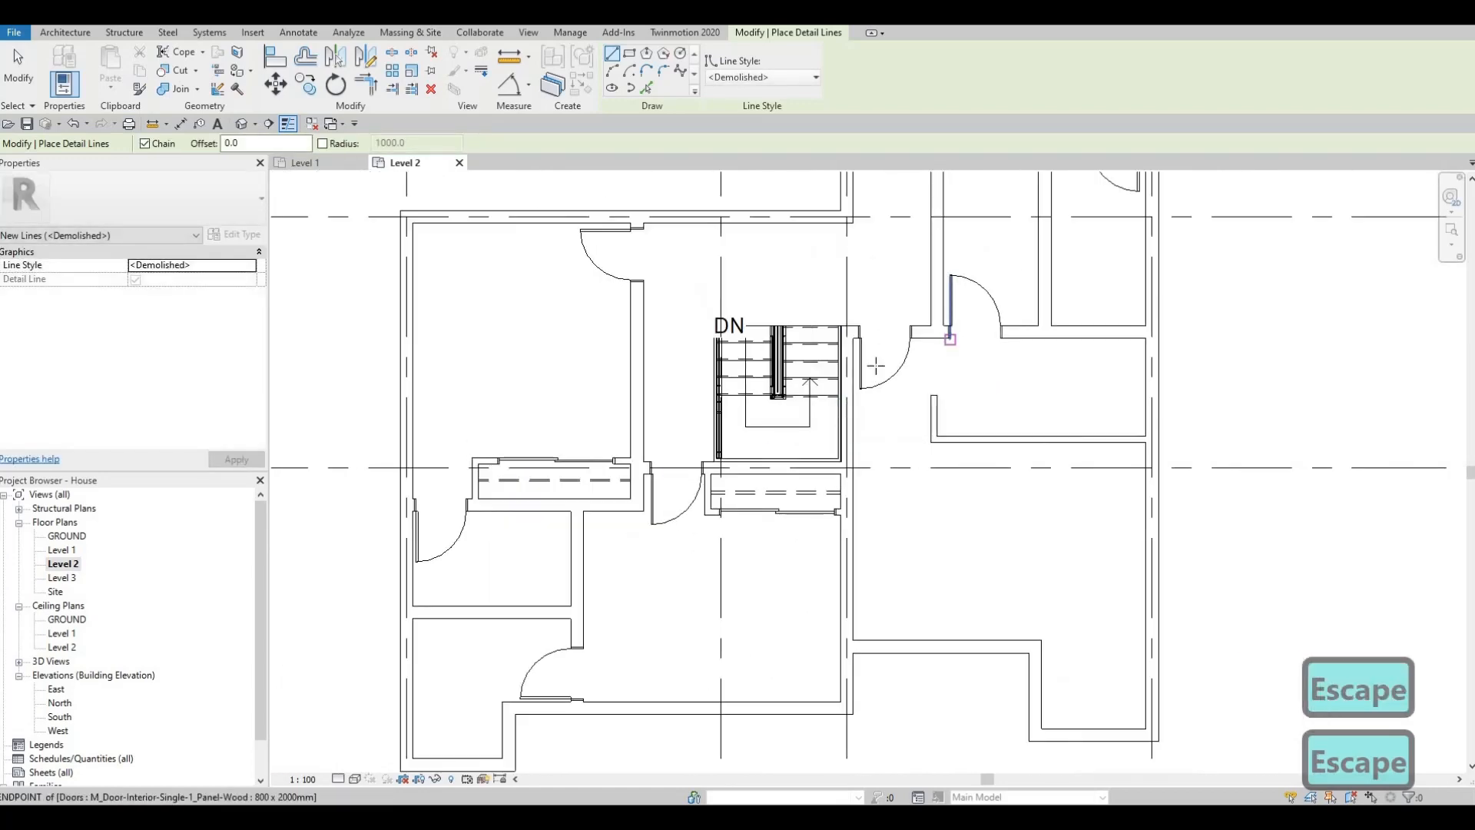
scroll(866, 591, "up", 3)
scroll(804, 435, "up", 5)
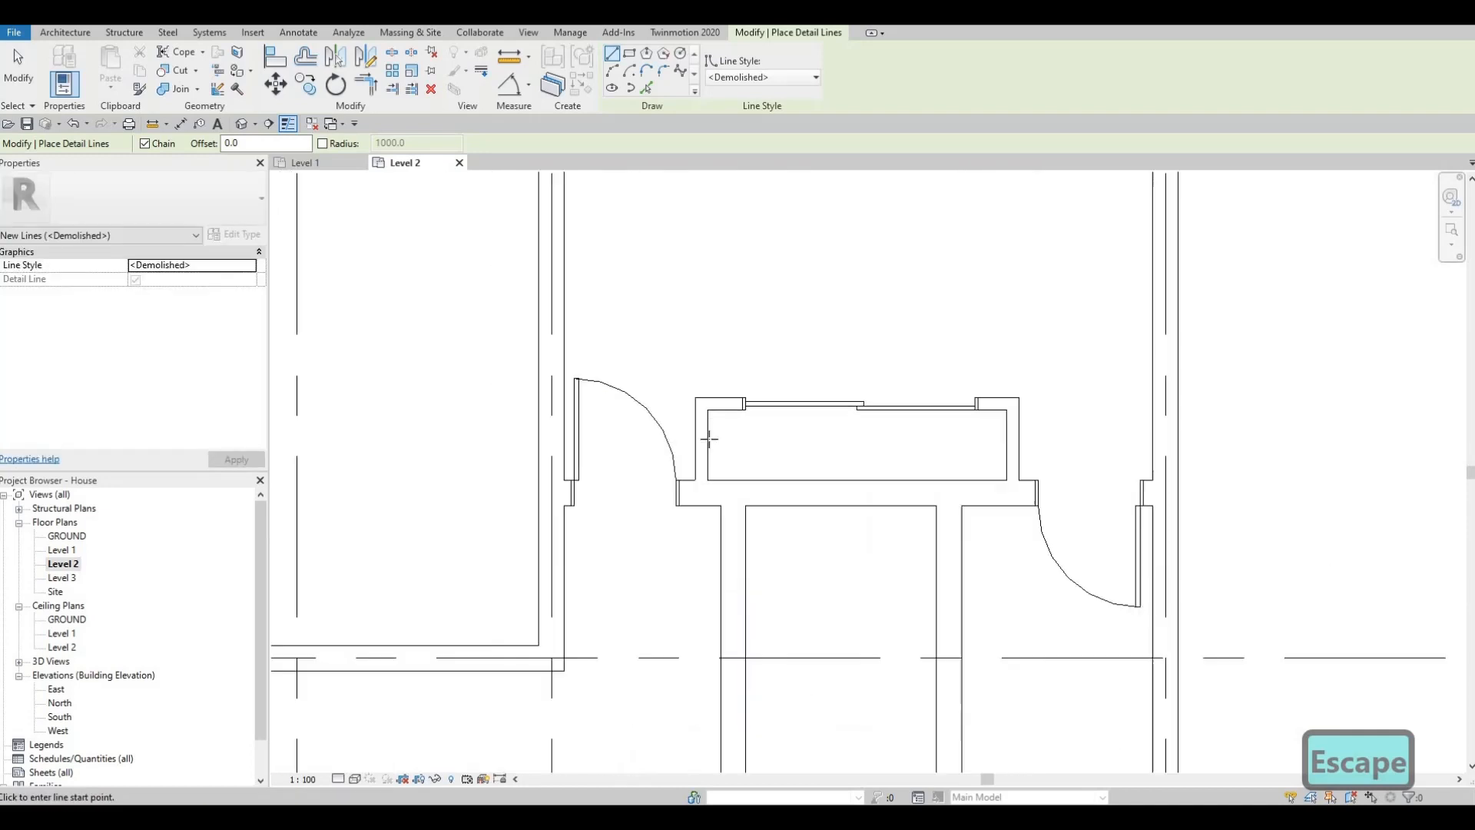
left_click(1046, 439)
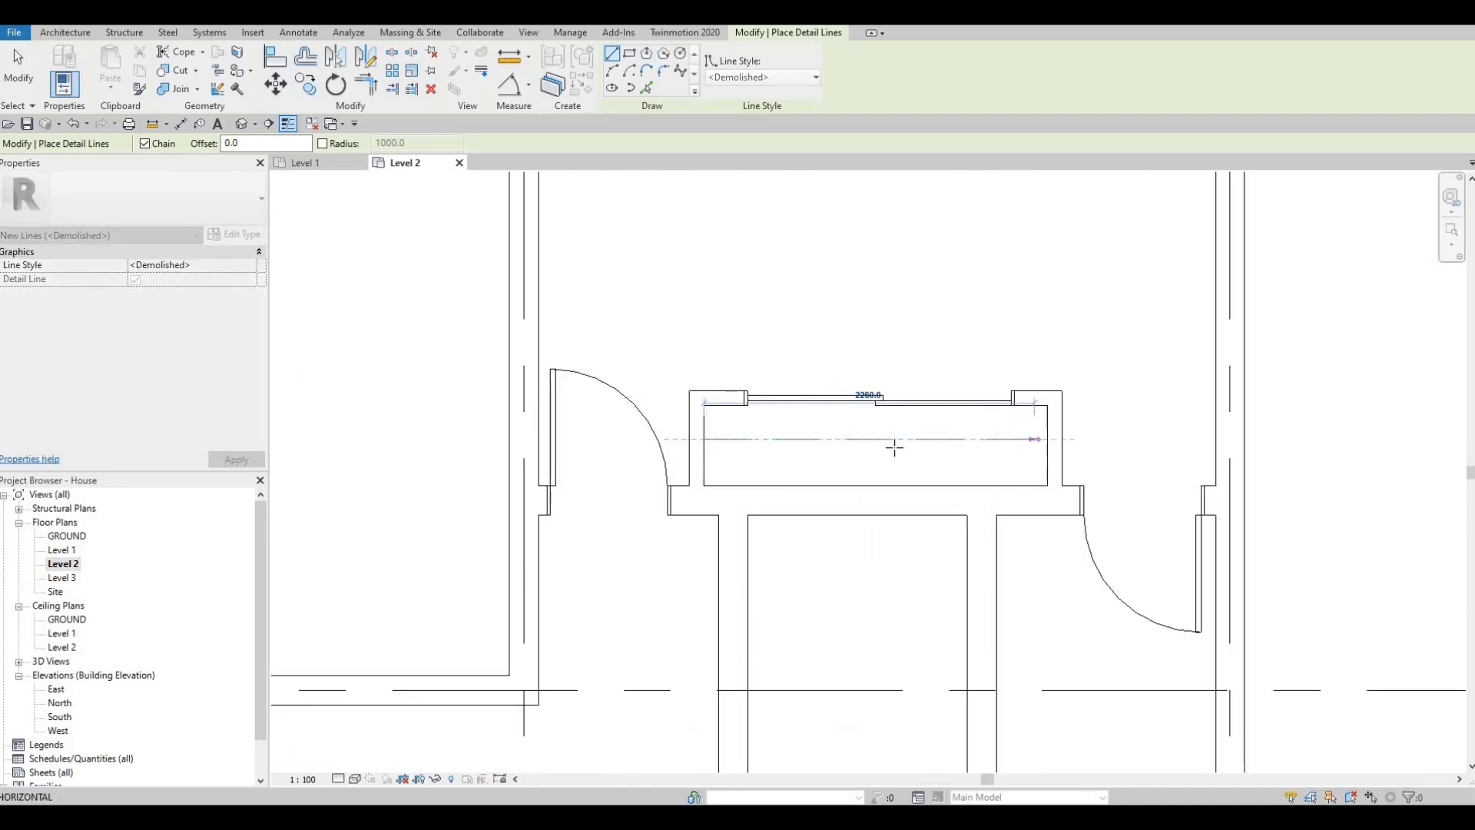
left_click(705, 440)
key("Escape")
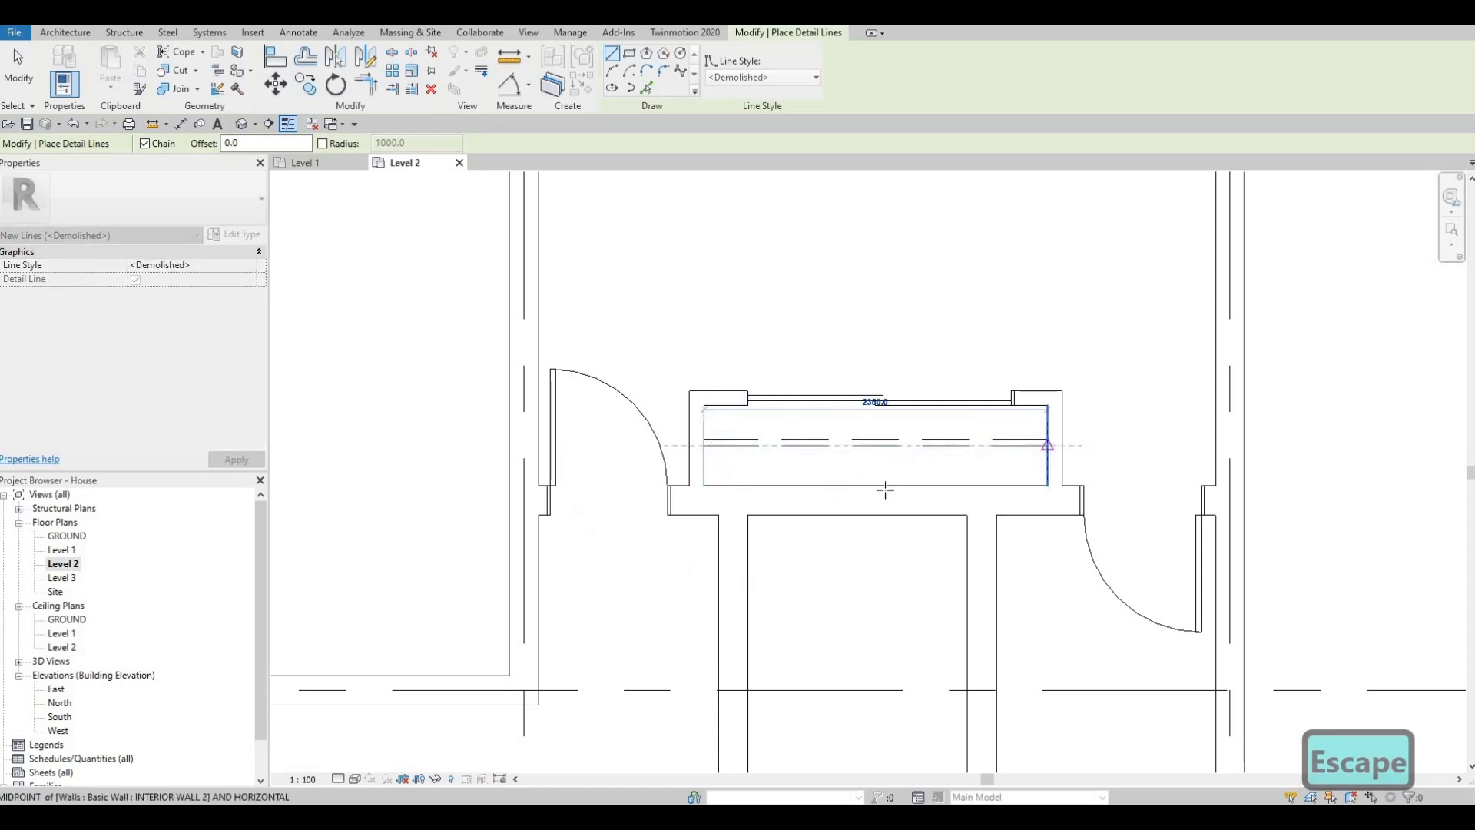
key("Escape")
- Draw an L-shaped <Demolished> detail line in the walk-in closet, running right from the short wall stub and up to the upper wall
scroll(853, 446, "down", 3)
middle_click_drag(854, 454, 626, 422)
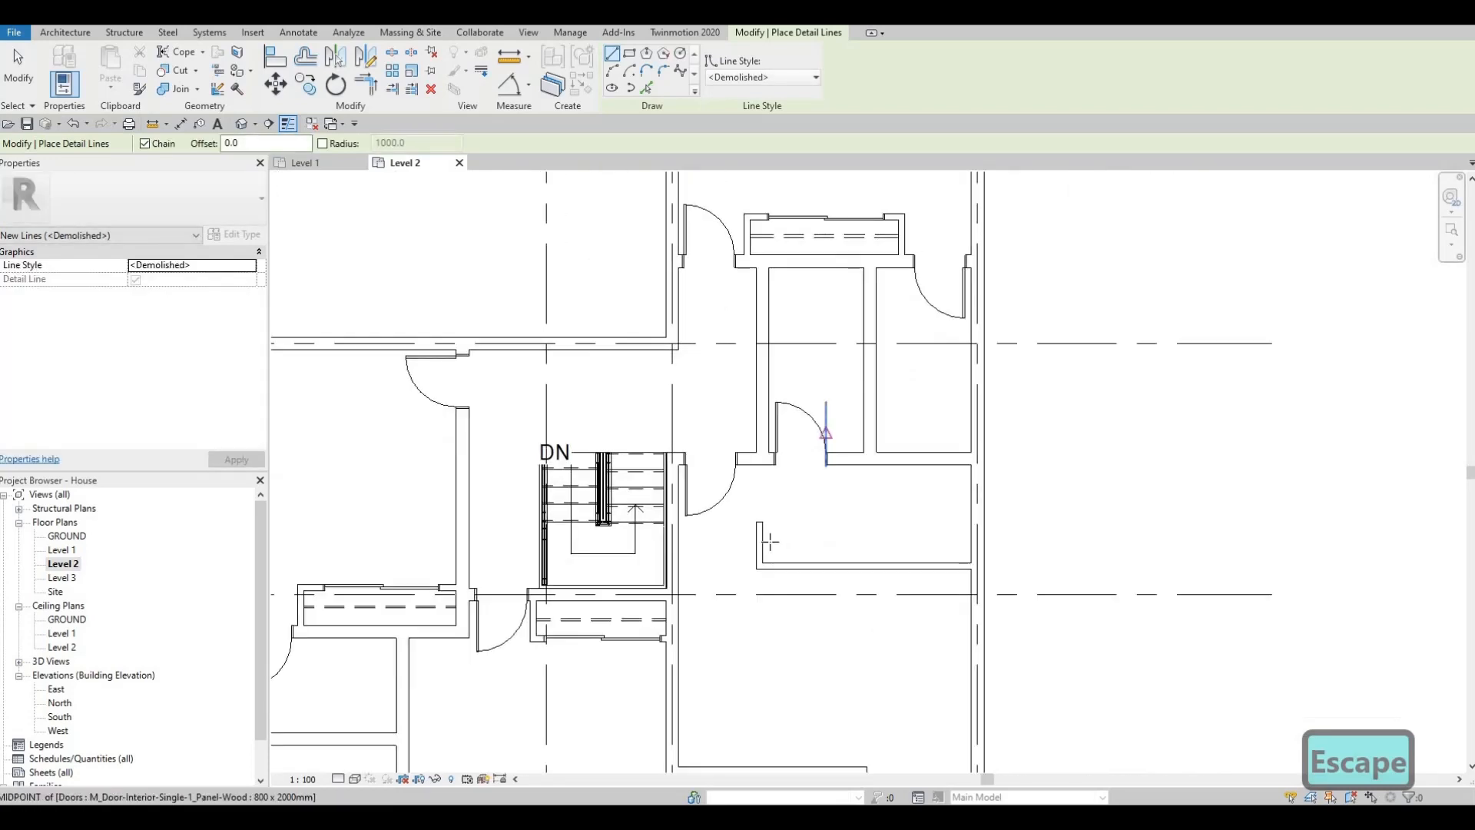
scroll(706, 538, "up", 3)
scroll(705, 538, "up", 2)
left_click(700, 613)
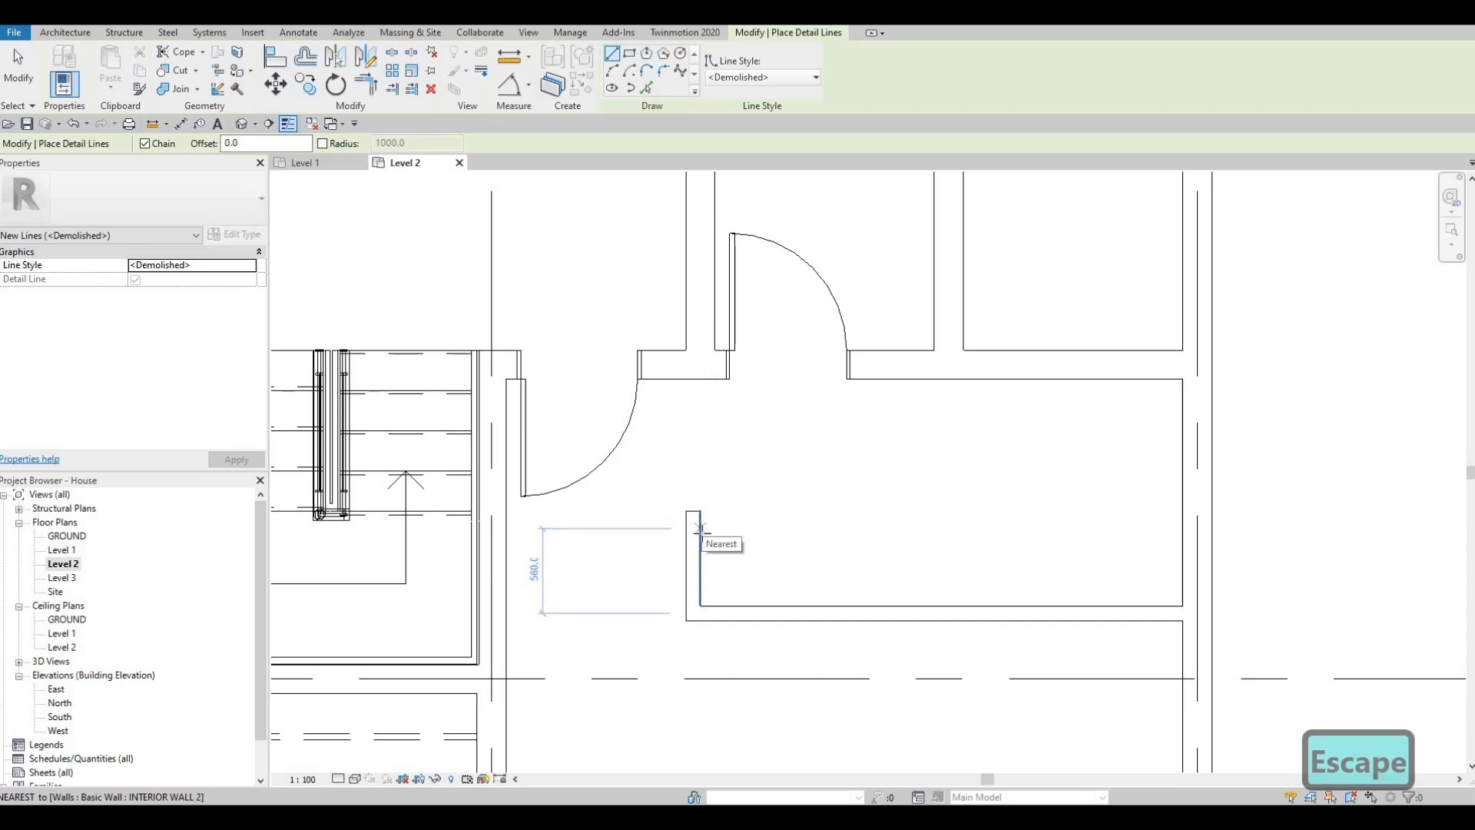
left_click(747, 531)
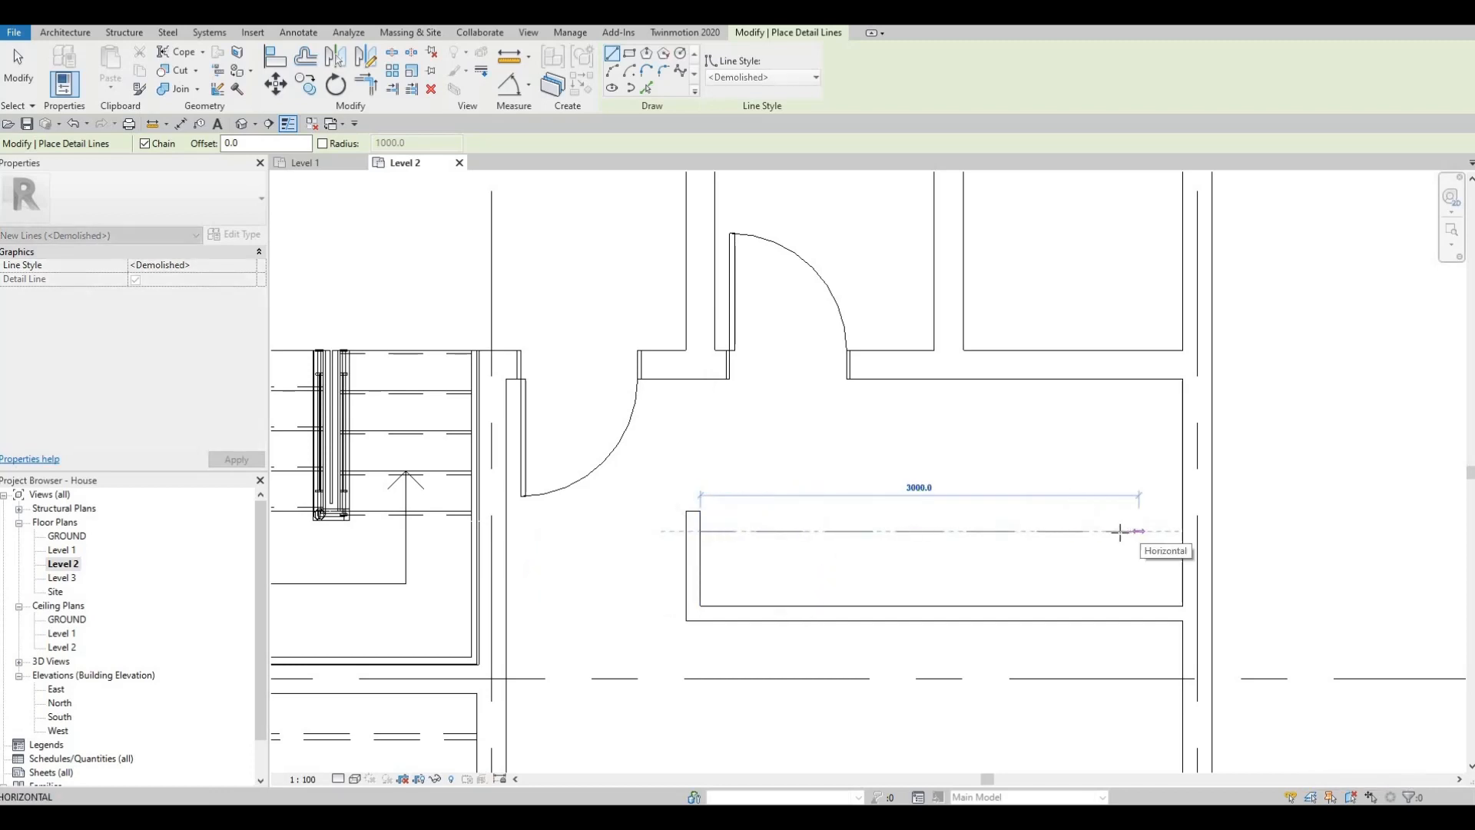
left_click(1119, 531)
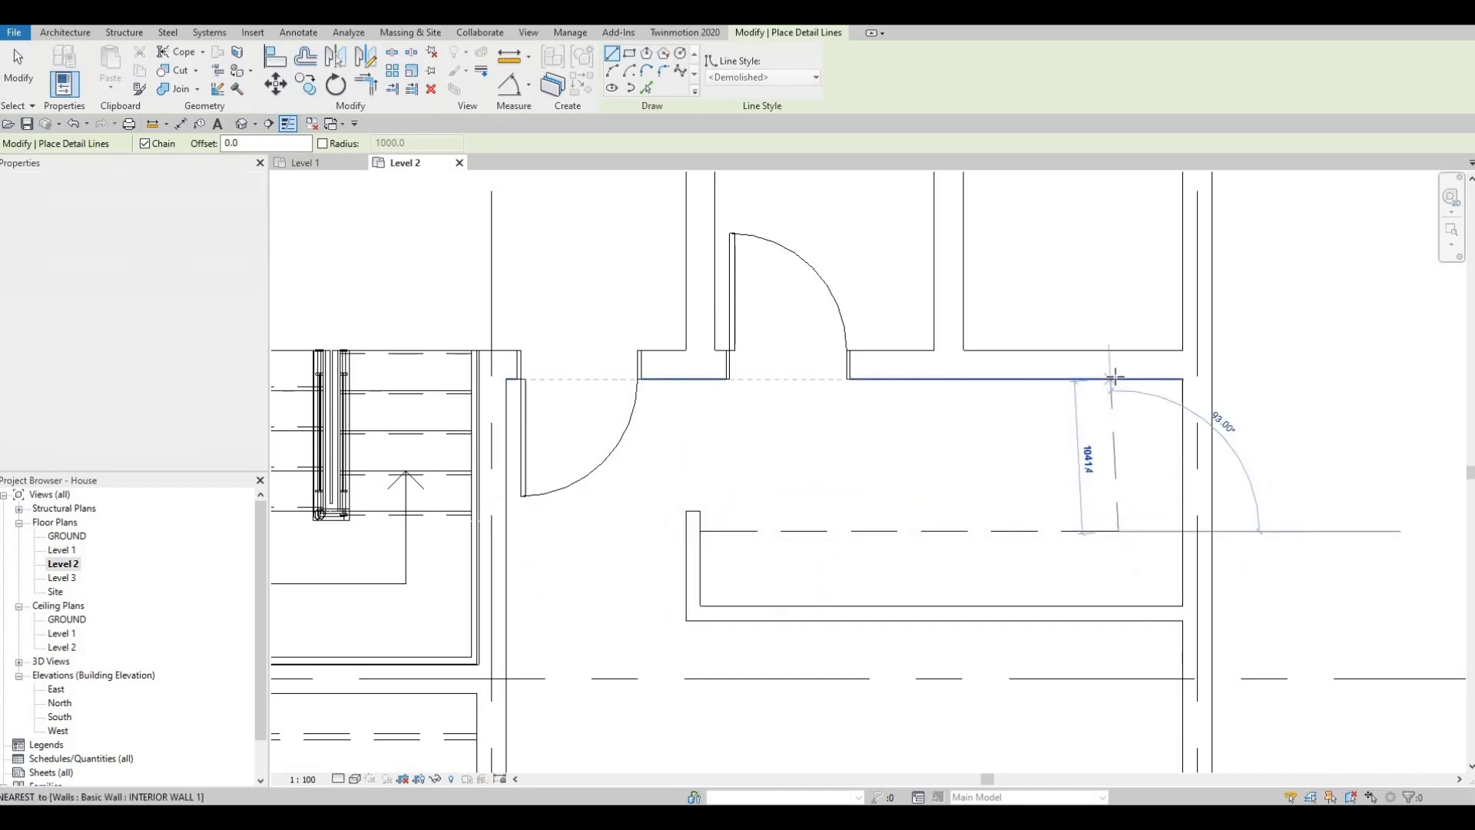
left_click(1106, 399)
key("Escape")
key("Escape")
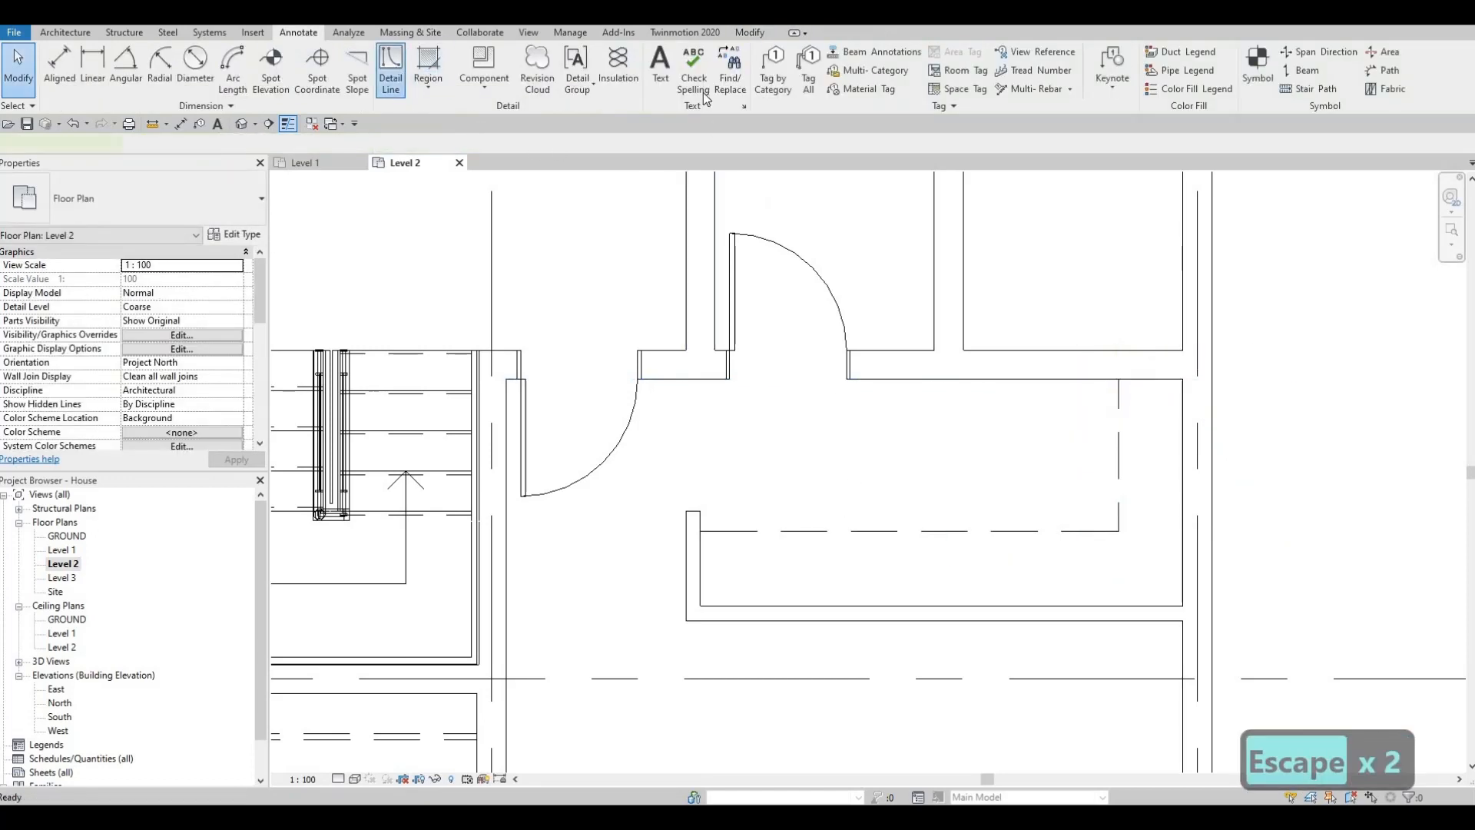
- Draw an L-shaped Thin Lines detail line in the walk-in closet, about 60 mm inside the dashed one, from the wall stub to the upper wall
left_click(392, 67)
left_click(738, 76)
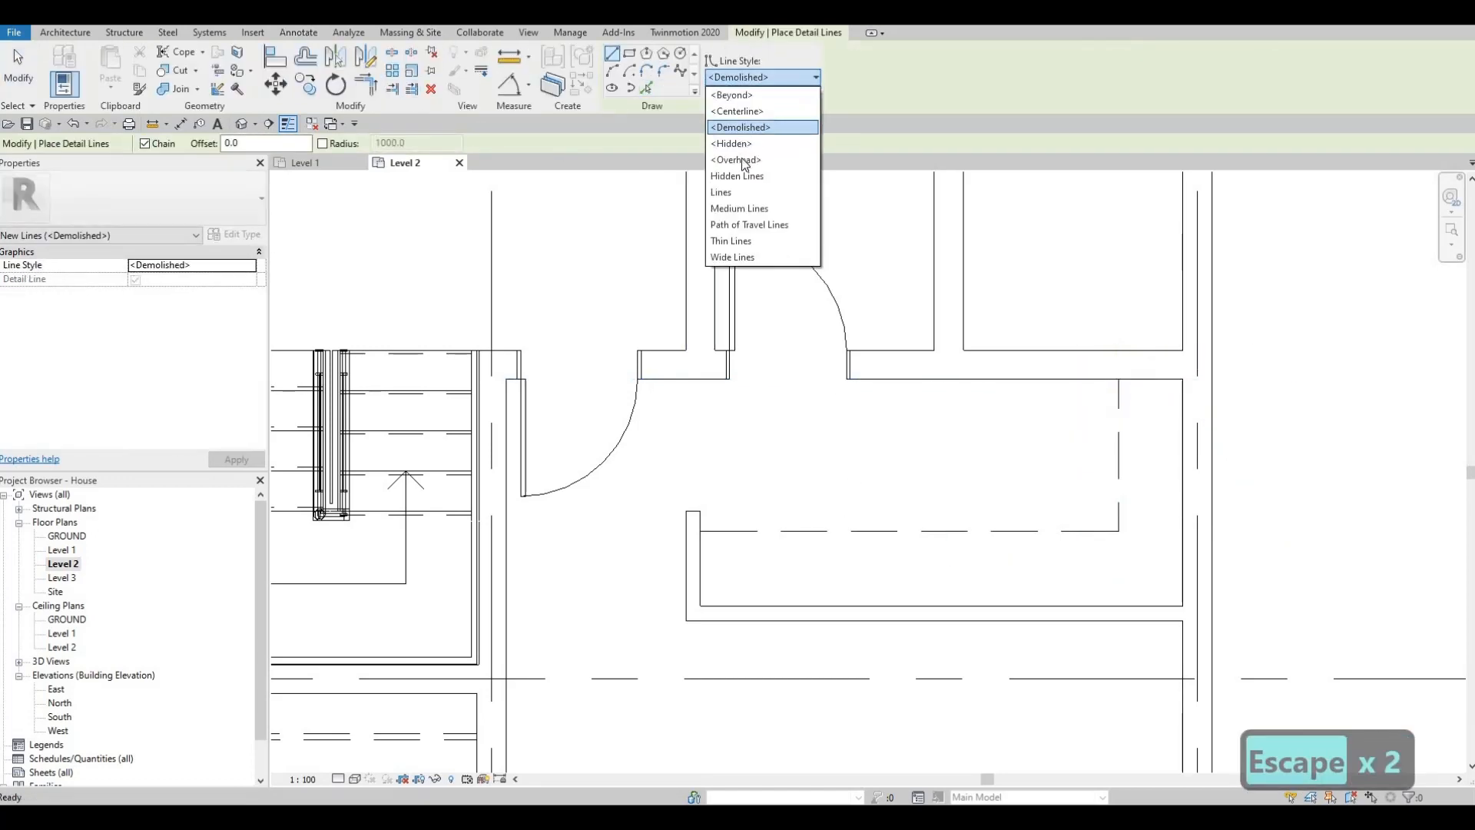
left_click(725, 242)
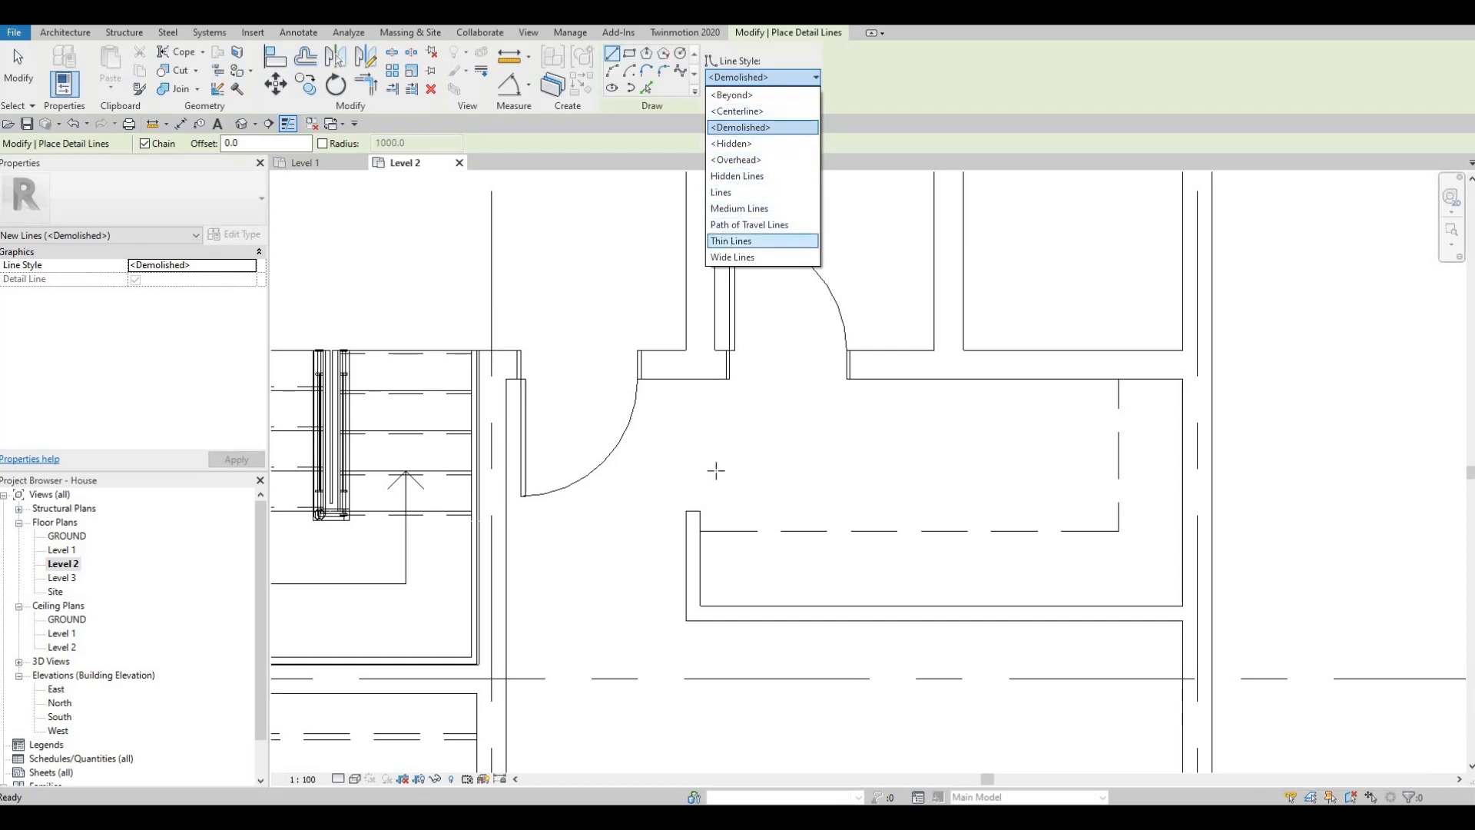
scroll(726, 515, "up", 2)
scroll(689, 521, "up", 1)
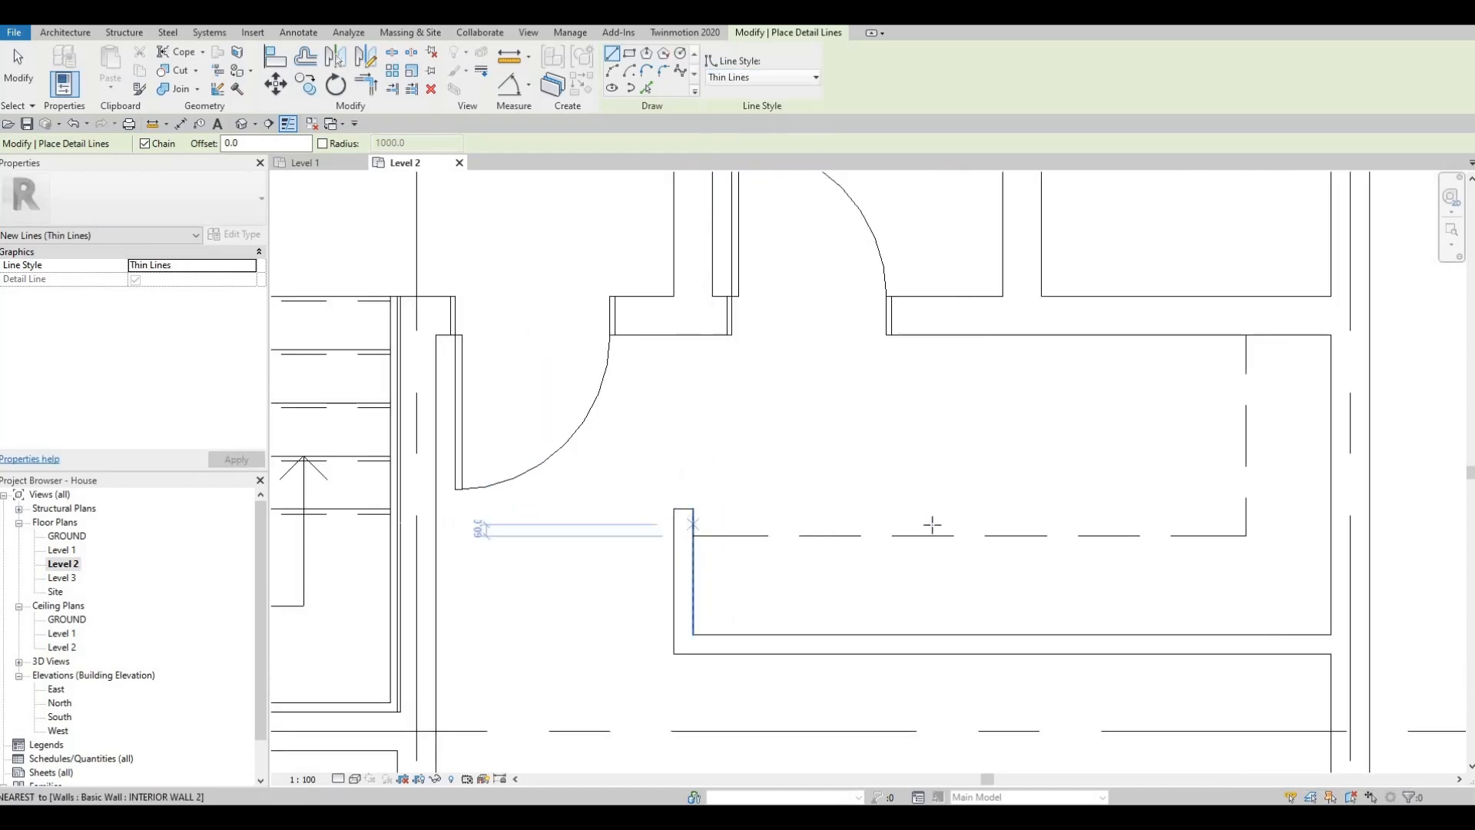
left_click(693, 524)
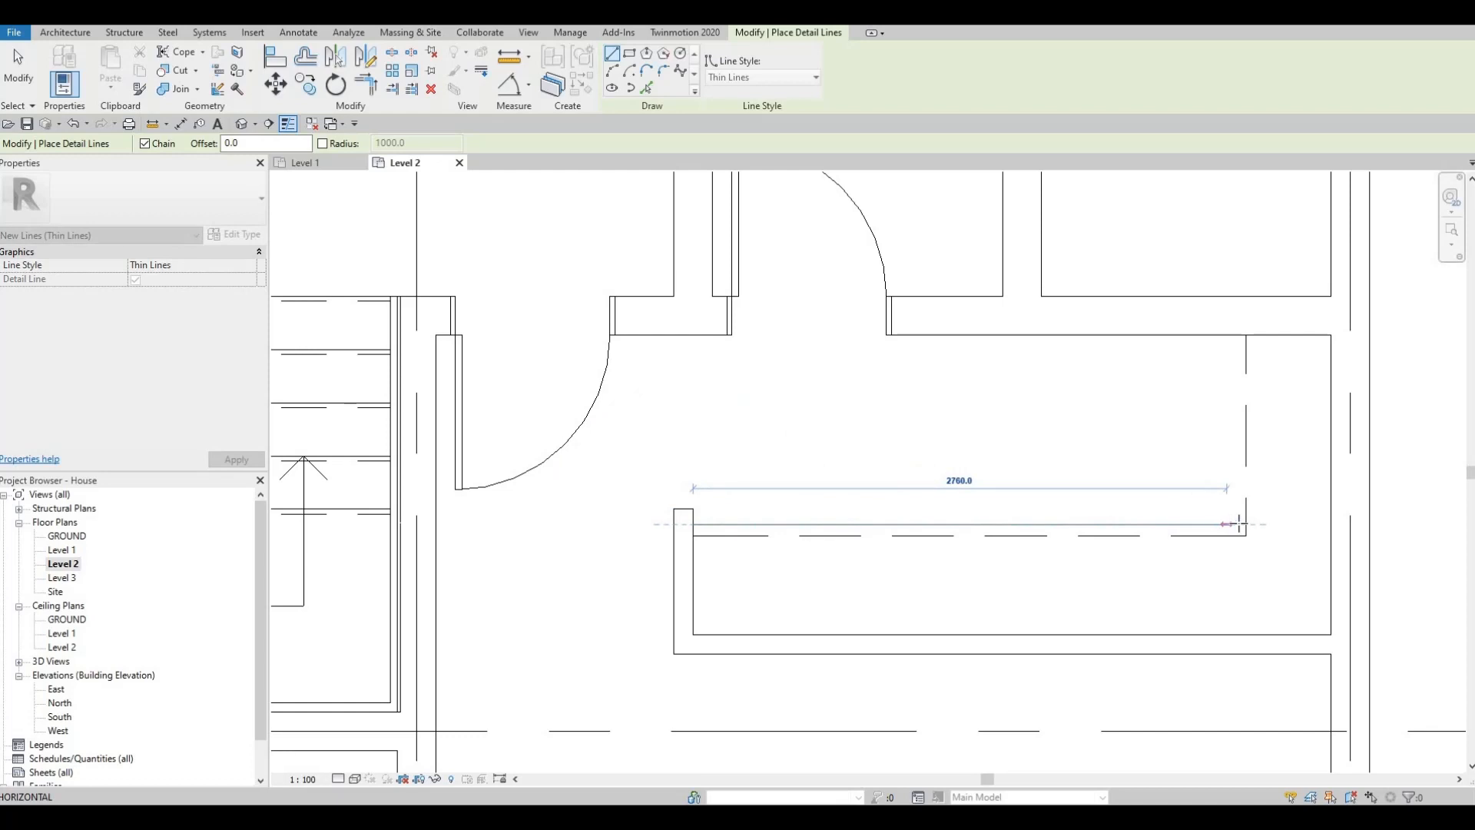
left_click(1239, 524)
left_click(1239, 335)
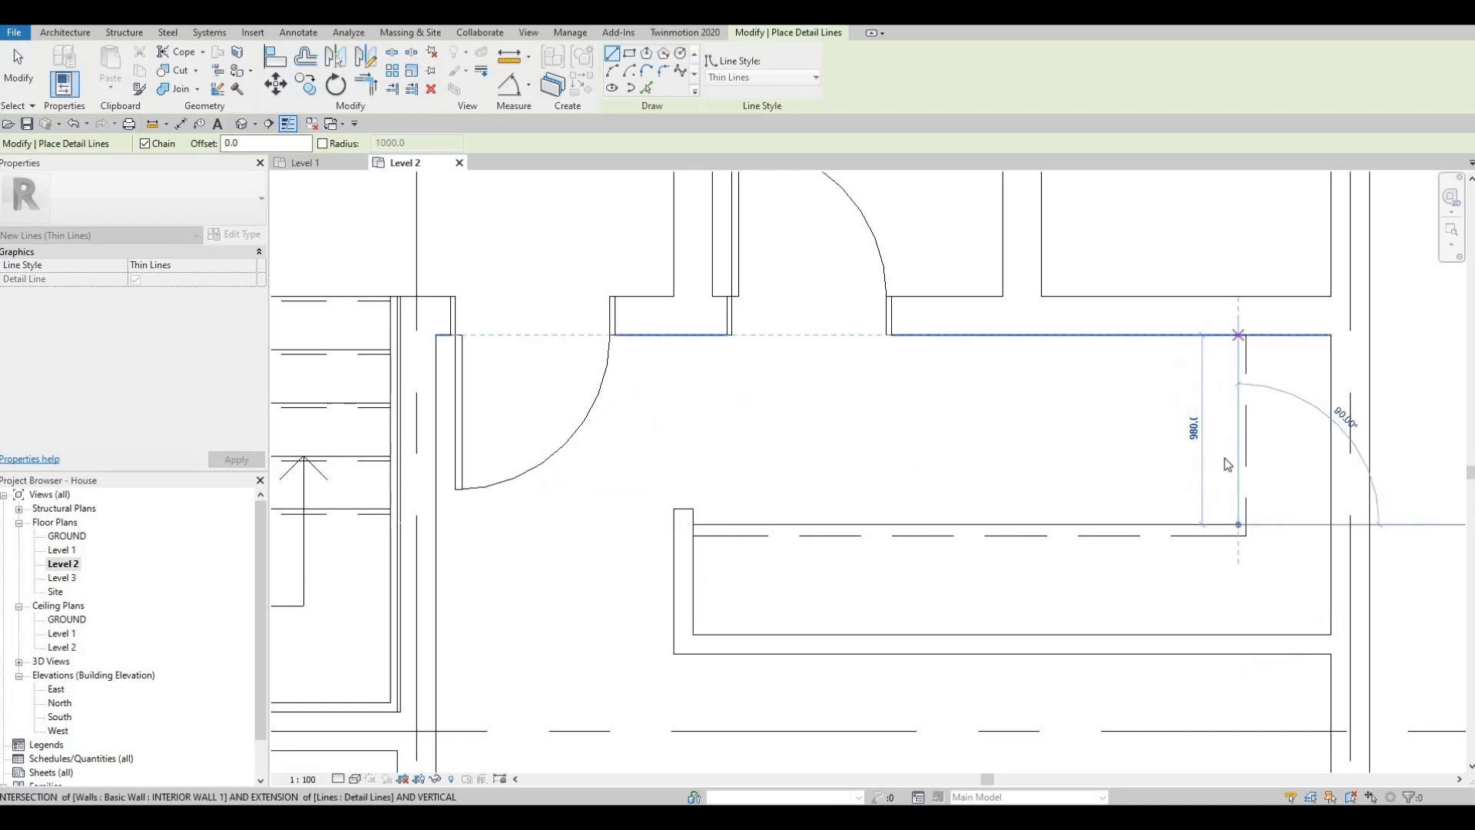
key("Escape")
key("Escape")
key("Escape")
- Nudge the walk-in closet's two vertical detail lines, thin and dashed, slightly left together
middle_click_drag(1188, 436, 1098, 407)
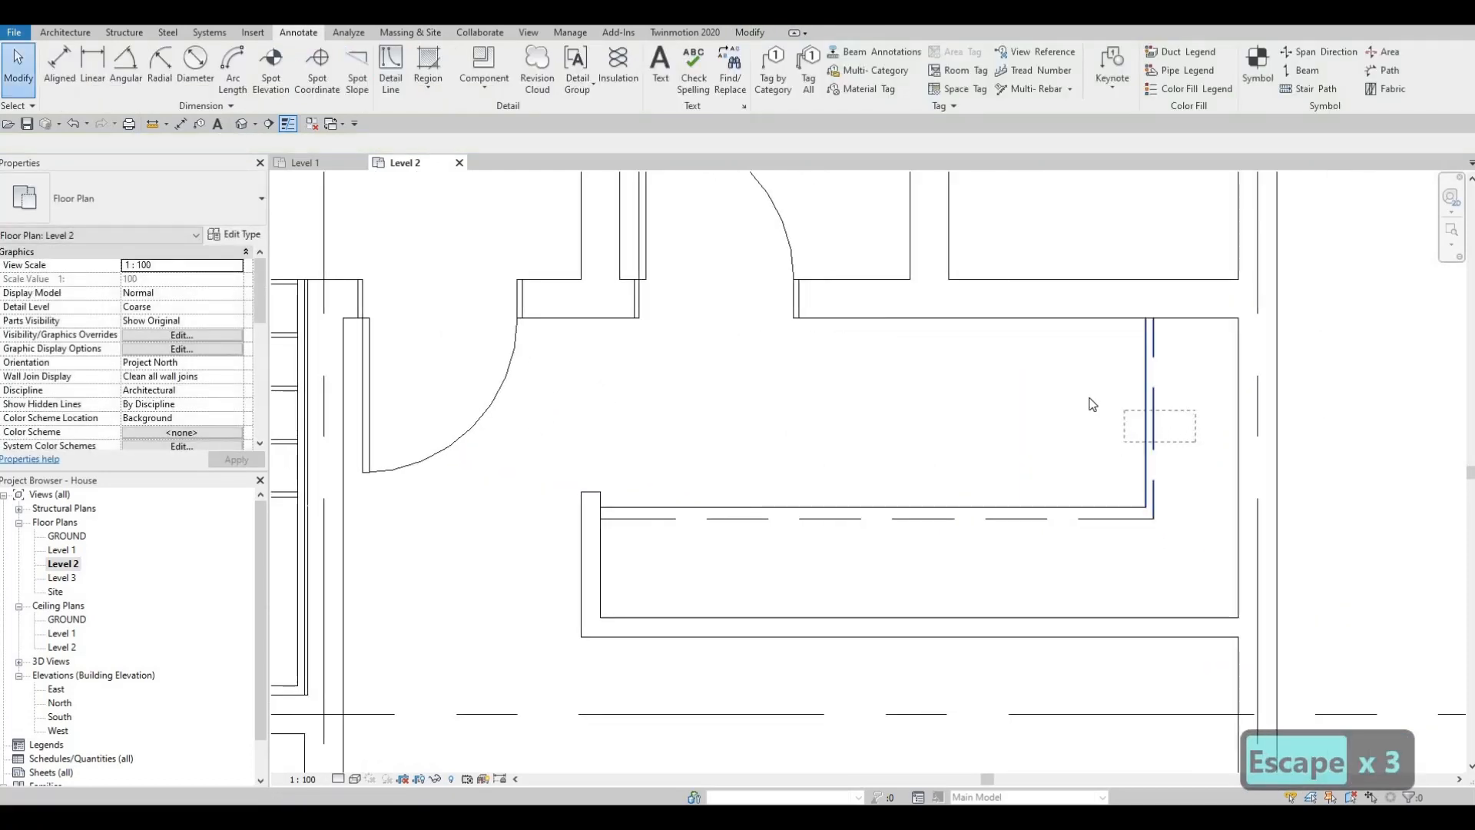
left_click(1150, 419)
key("Left")
key("Left")
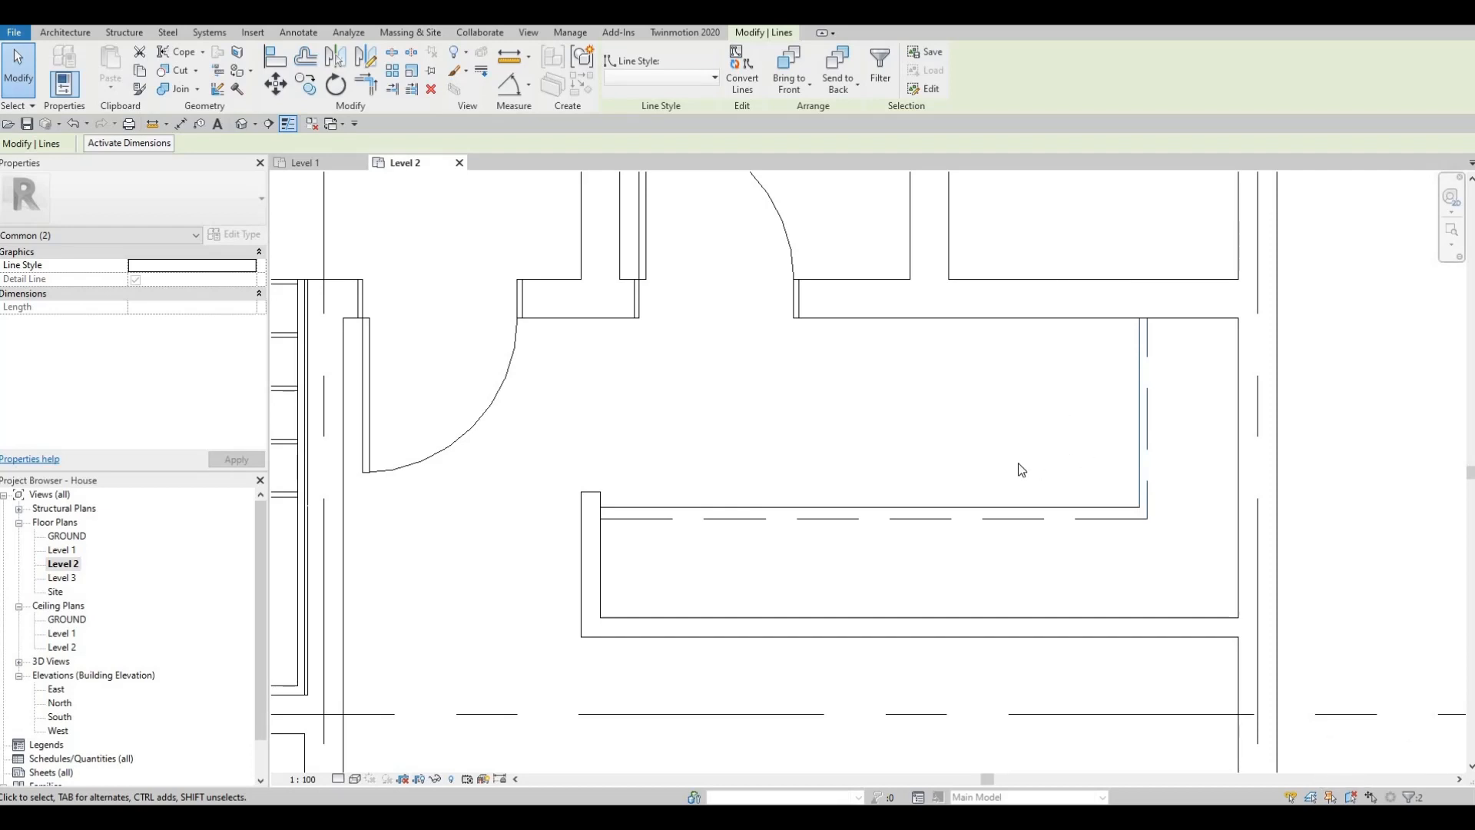
middle_click_drag(1022, 469, 1037, 445)
scroll(1037, 445, "down", 2)
key("Escape")
- Nudge the walk-in closet's vertical <Demolished> detail line right to 55 mm from the parallel thin line
middle_click_drag(853, 481, 938, 441)
scroll(938, 441, "down", 1)
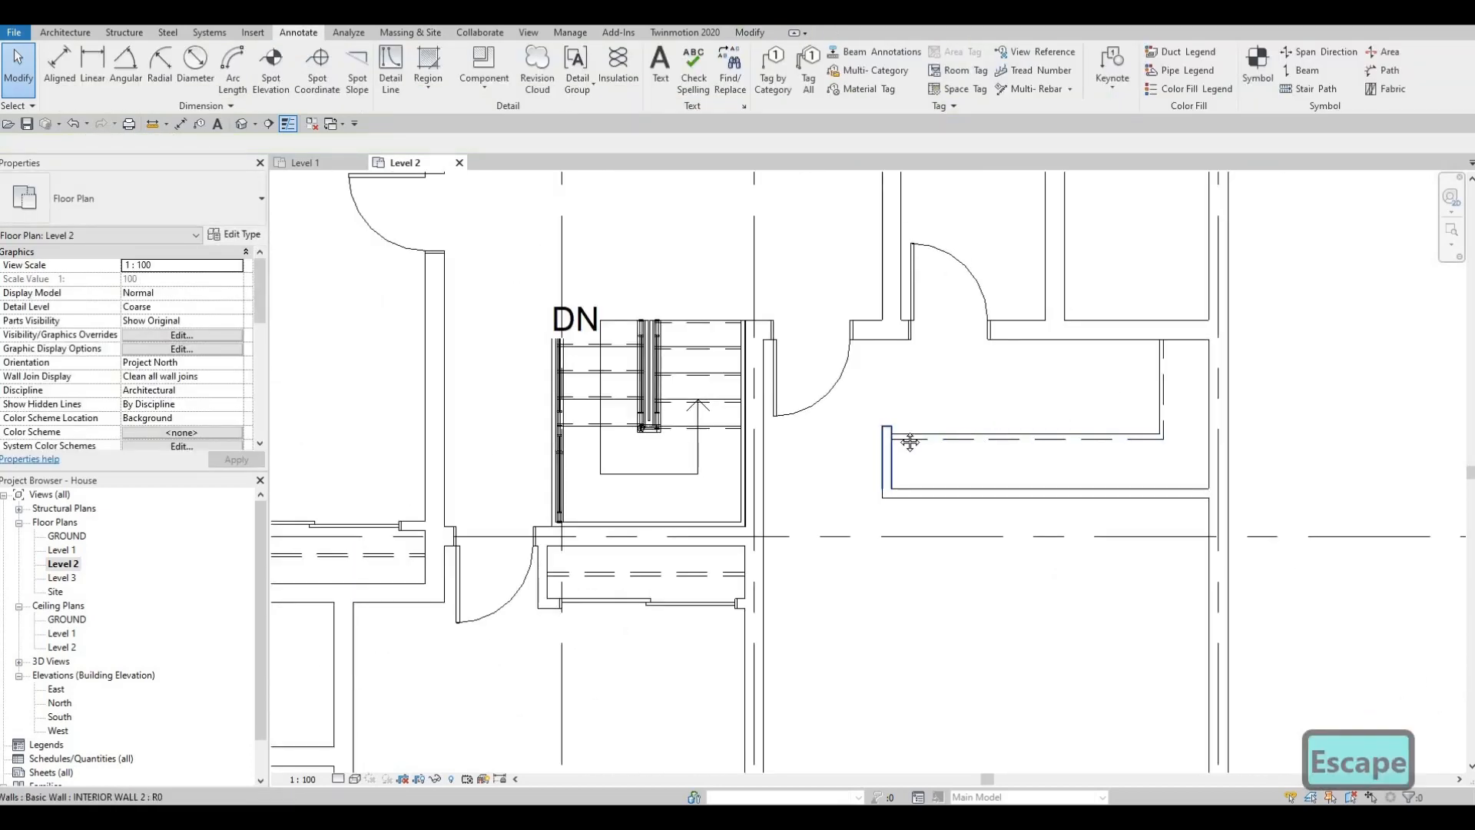
scroll(912, 440, "up", 4)
middle_click_drag(1122, 430, 960, 435)
scroll(960, 435, "down", 3)
middle_click_drag(1089, 371, 1081, 386)
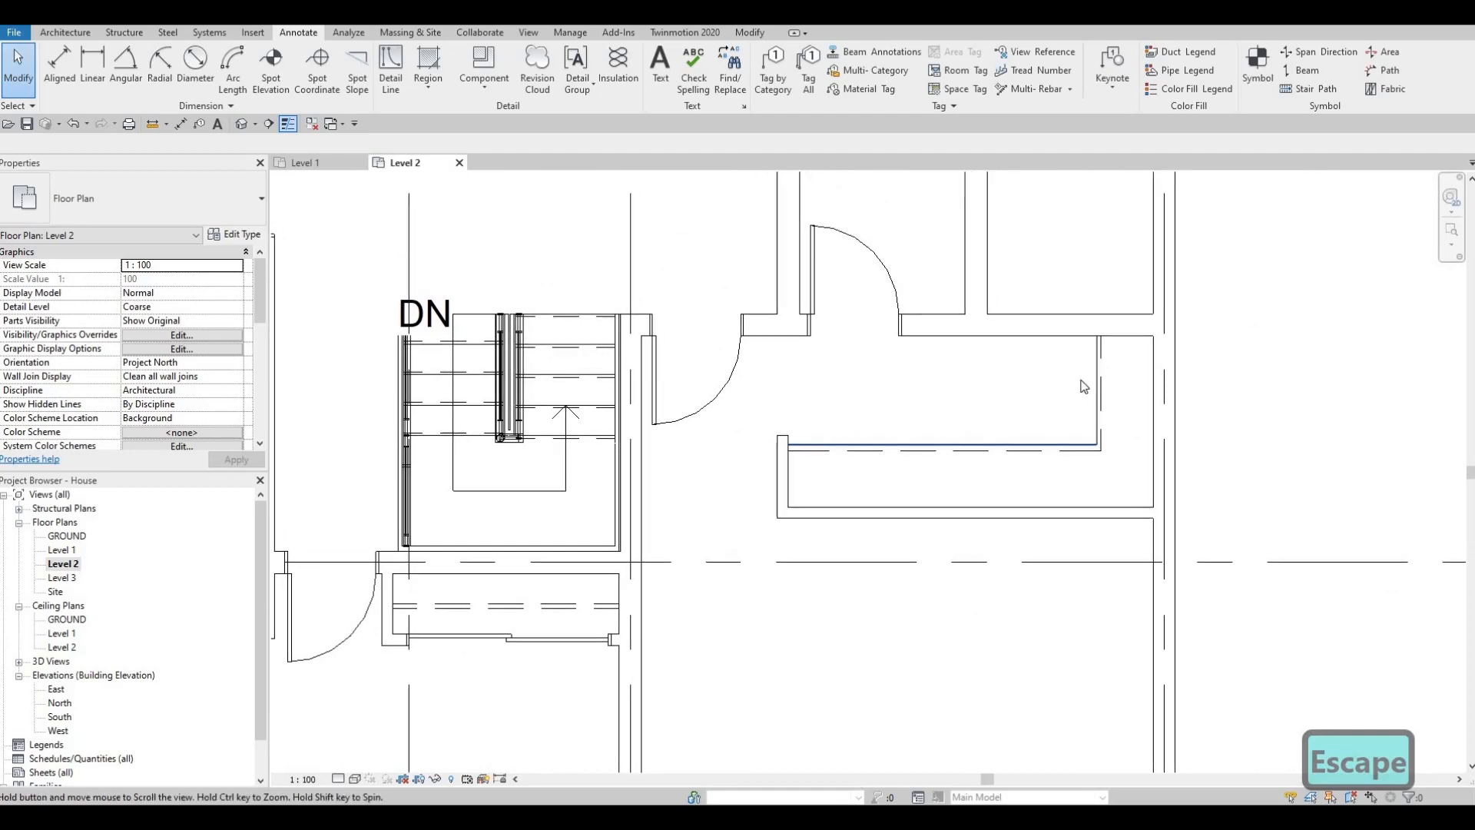
scroll(1083, 386, "up", 2)
key("Escape")
left_click(1073, 370)
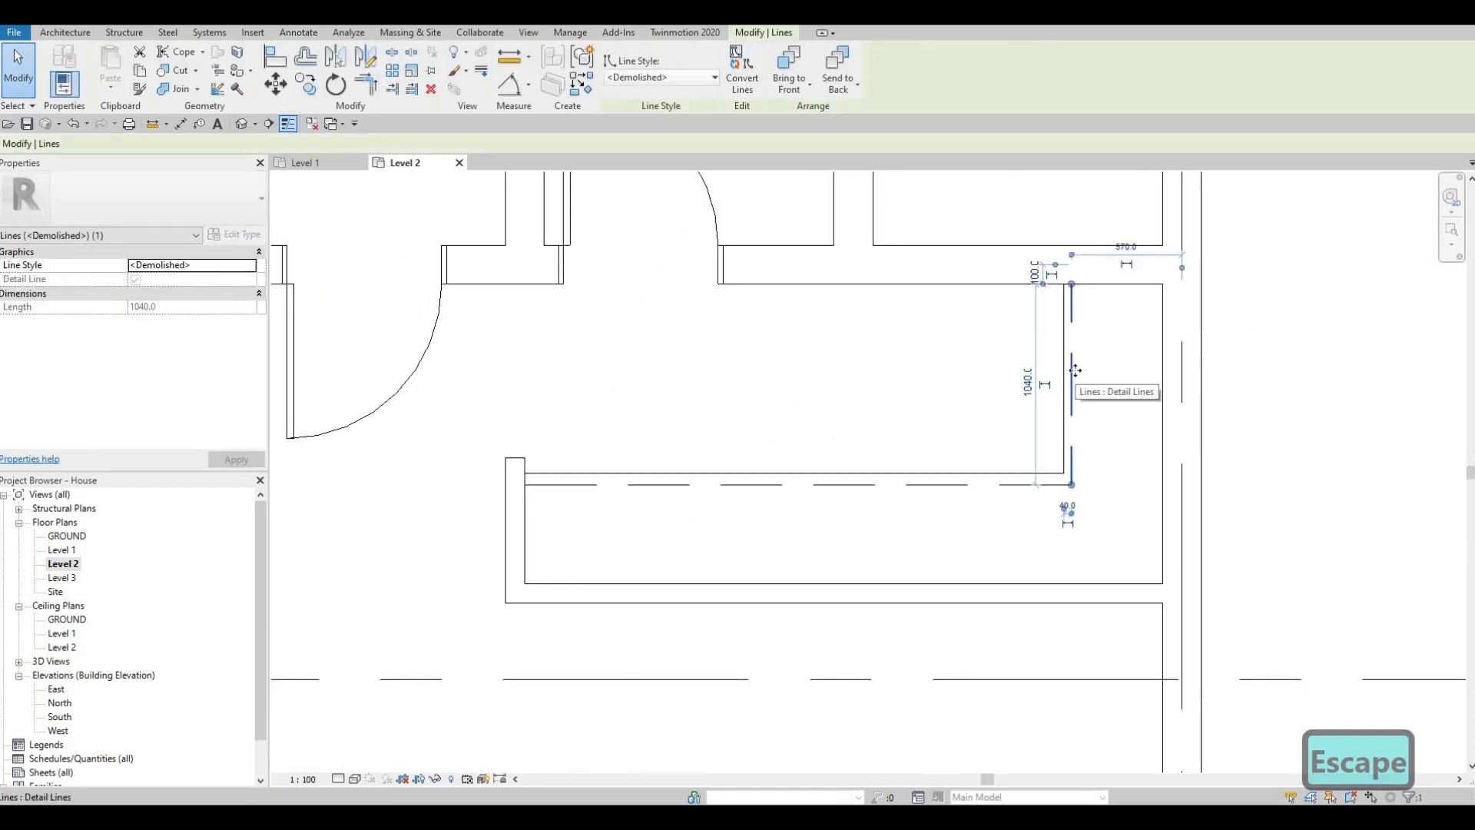
key("Right")
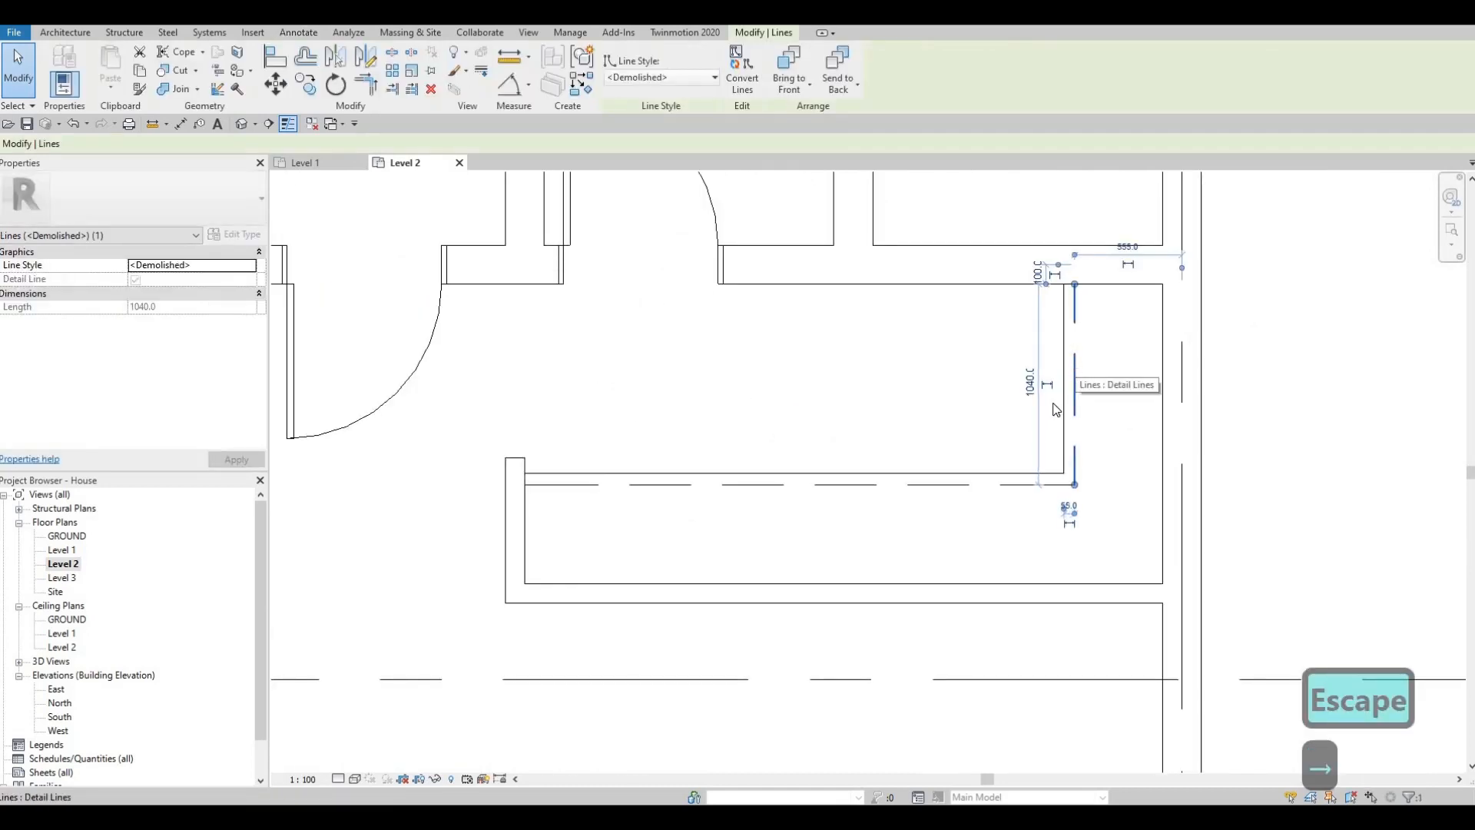
key("Escape")
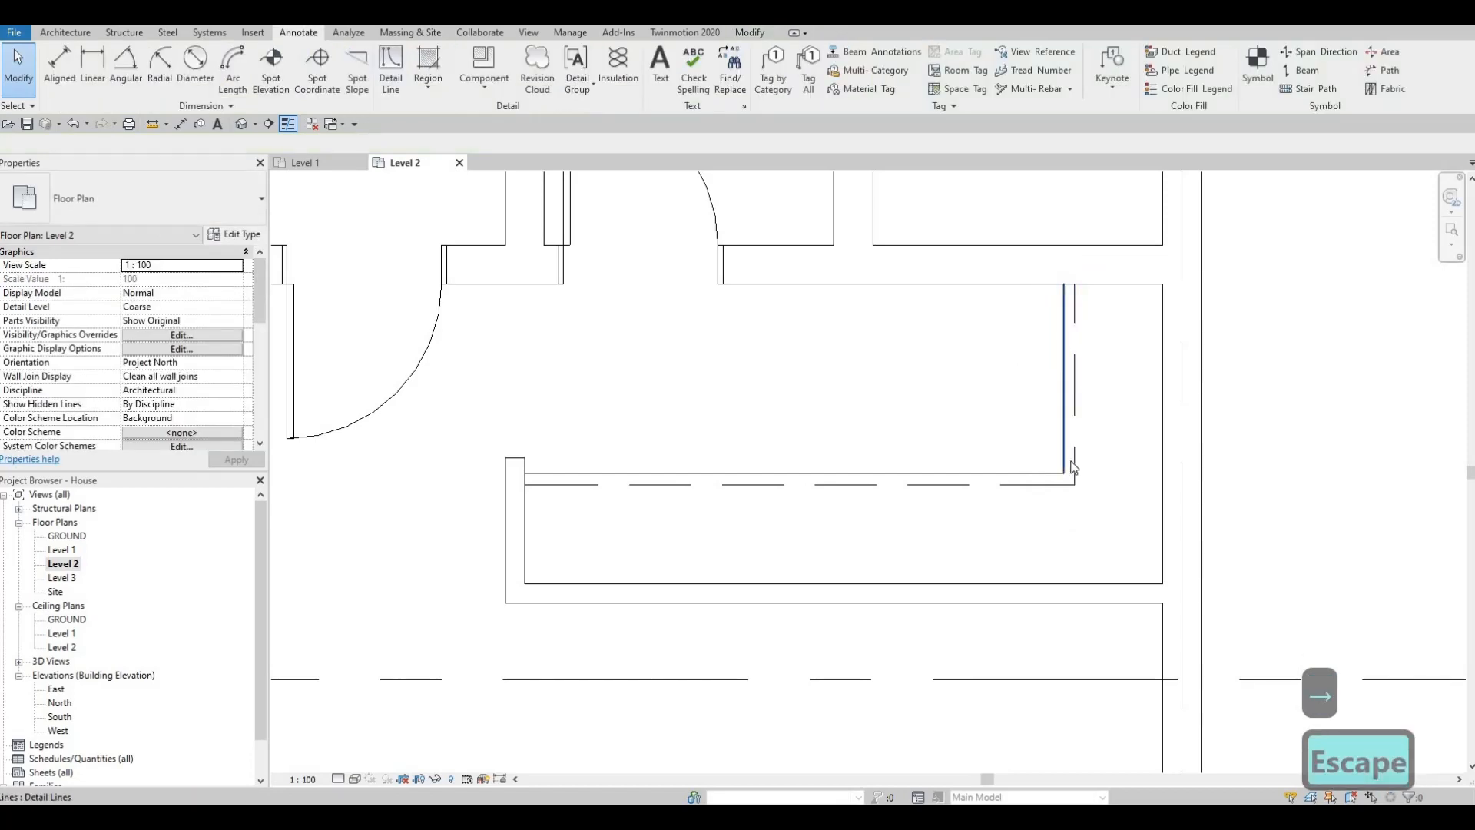
- Review the whole Level 2 floor plan, including the closets, doors and surrounding gridlines
scroll(999, 446, "down", 3)
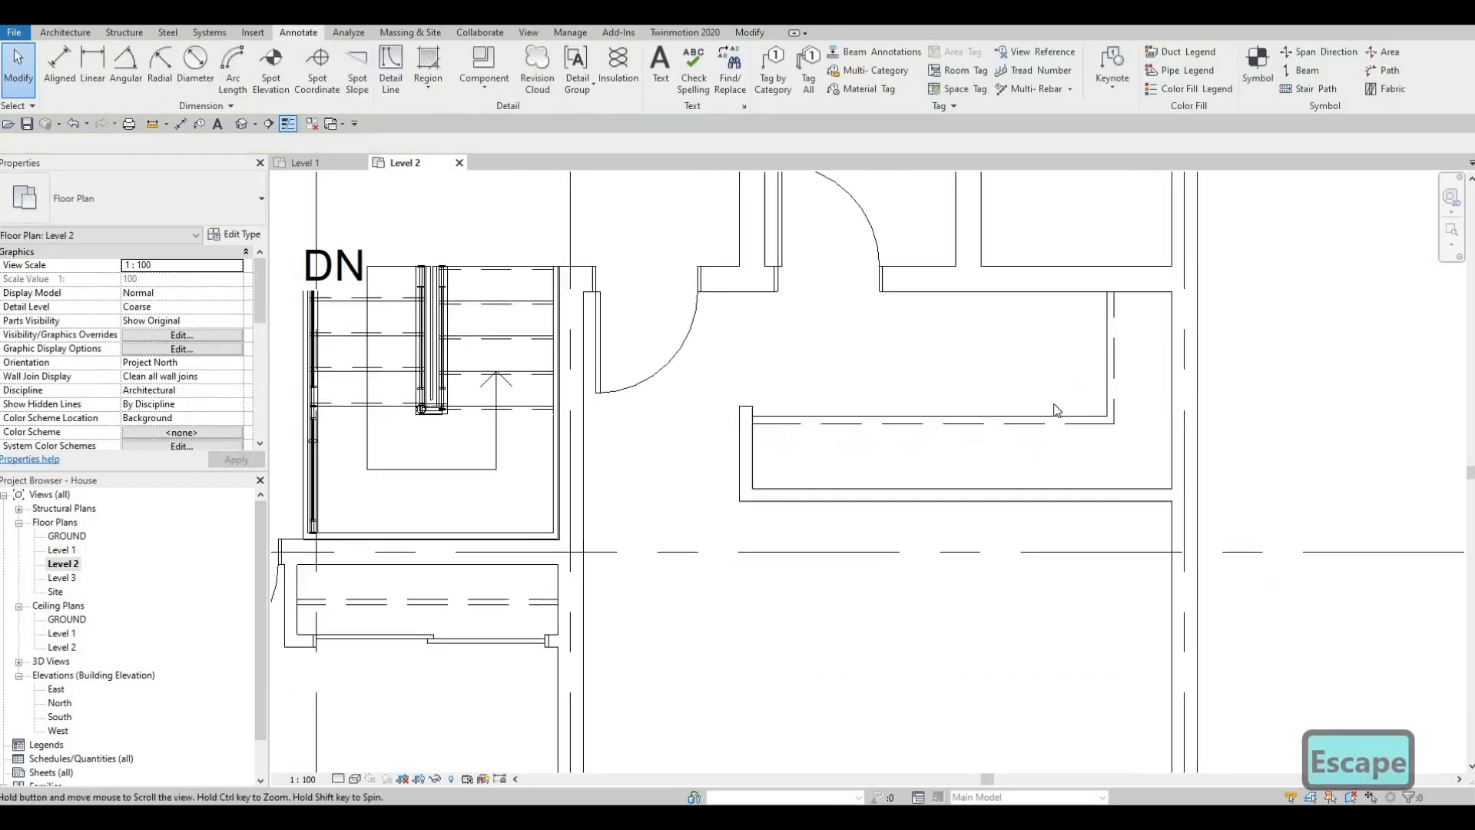
scroll(1000, 426, "down", 4)
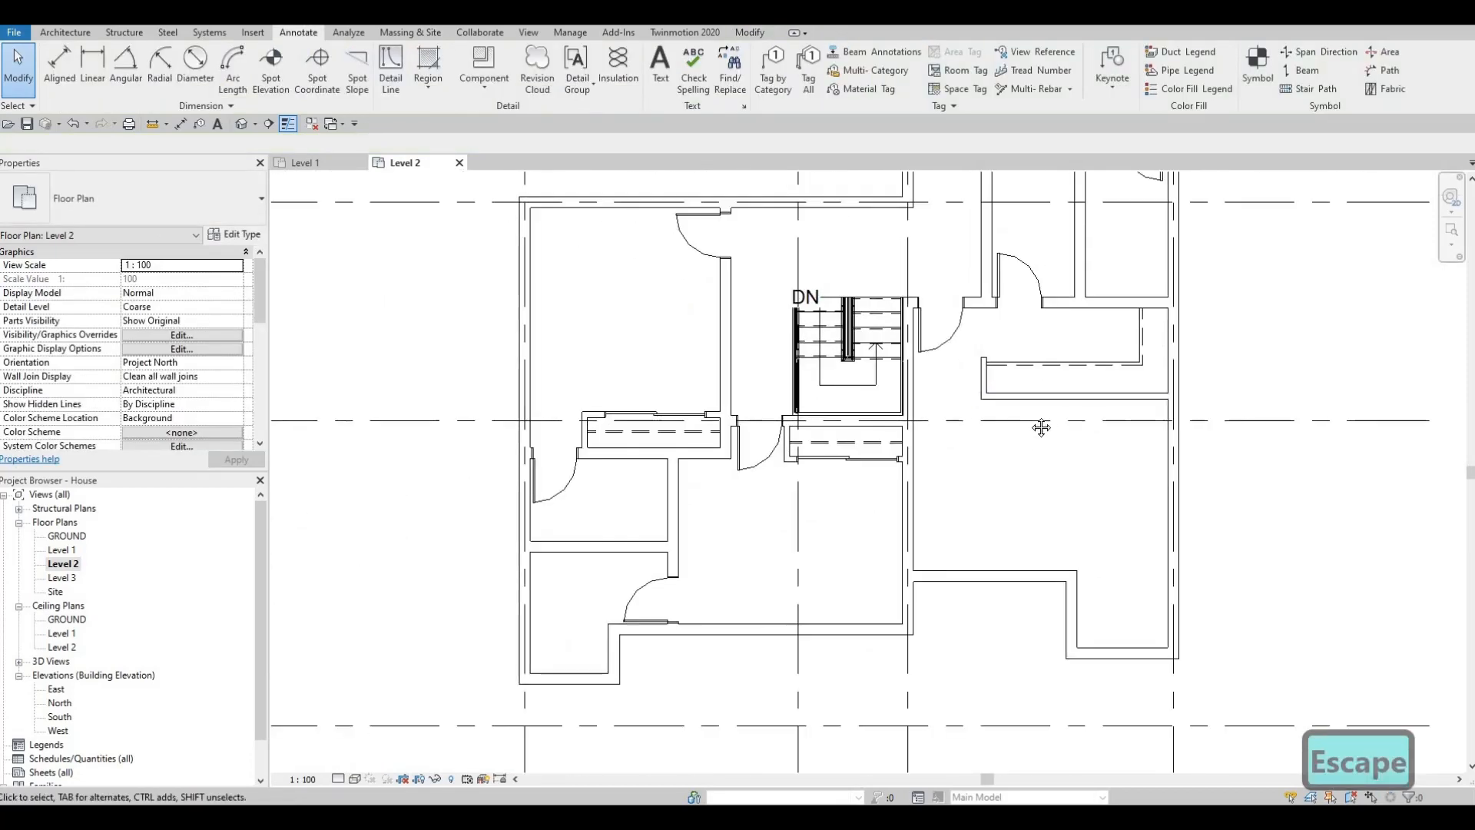
scroll(1002, 468, "down", 1)
middle_click_drag(1001, 436, 998, 400)
middle_click_drag(1009, 467, 960, 468)
key("Escape")
scroll(1014, 384, "down", 1)
middle_click_drag(1061, 325, 1000, 422)
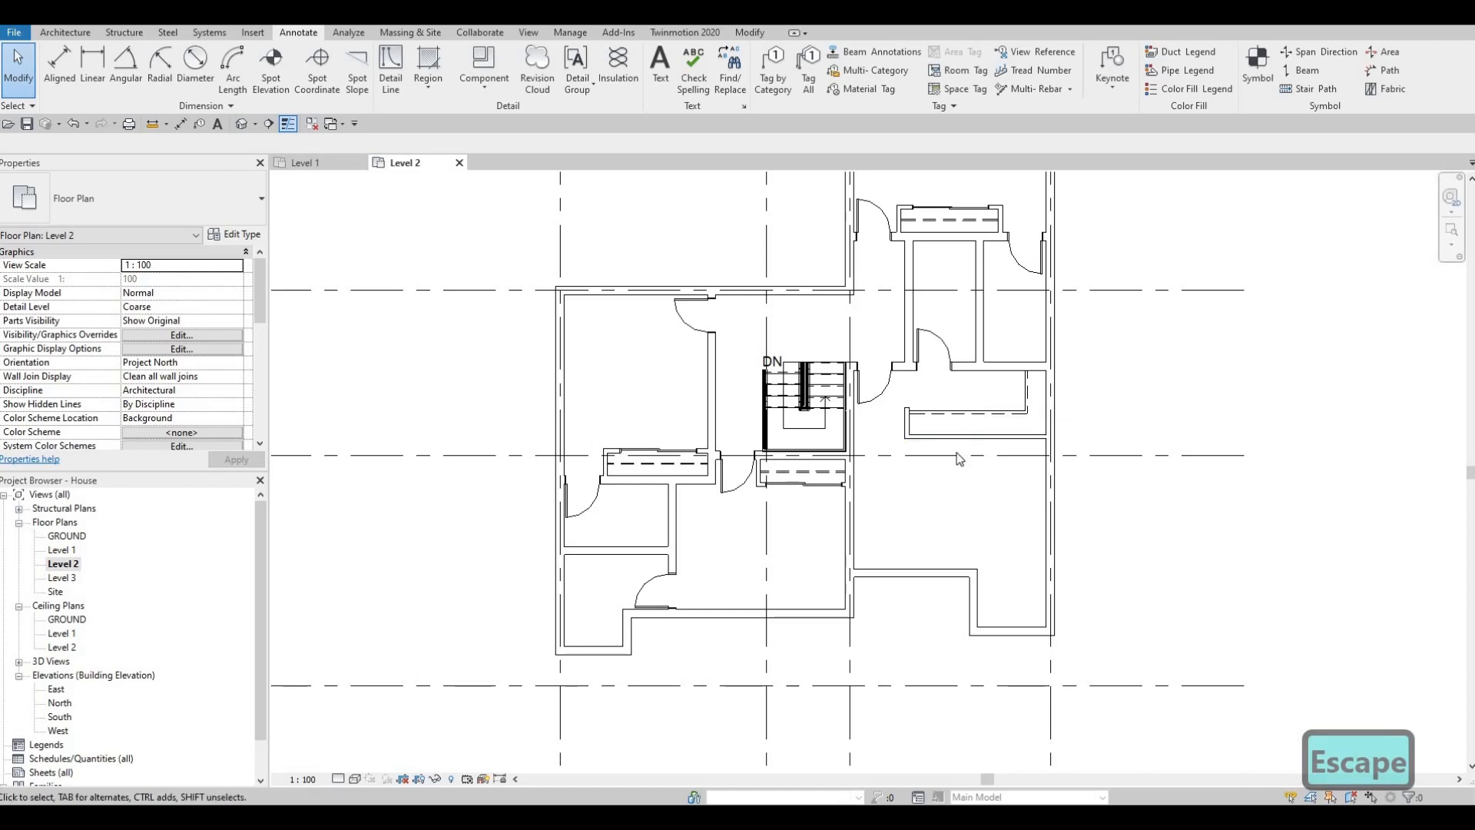
scroll(959, 459, "down", 4)
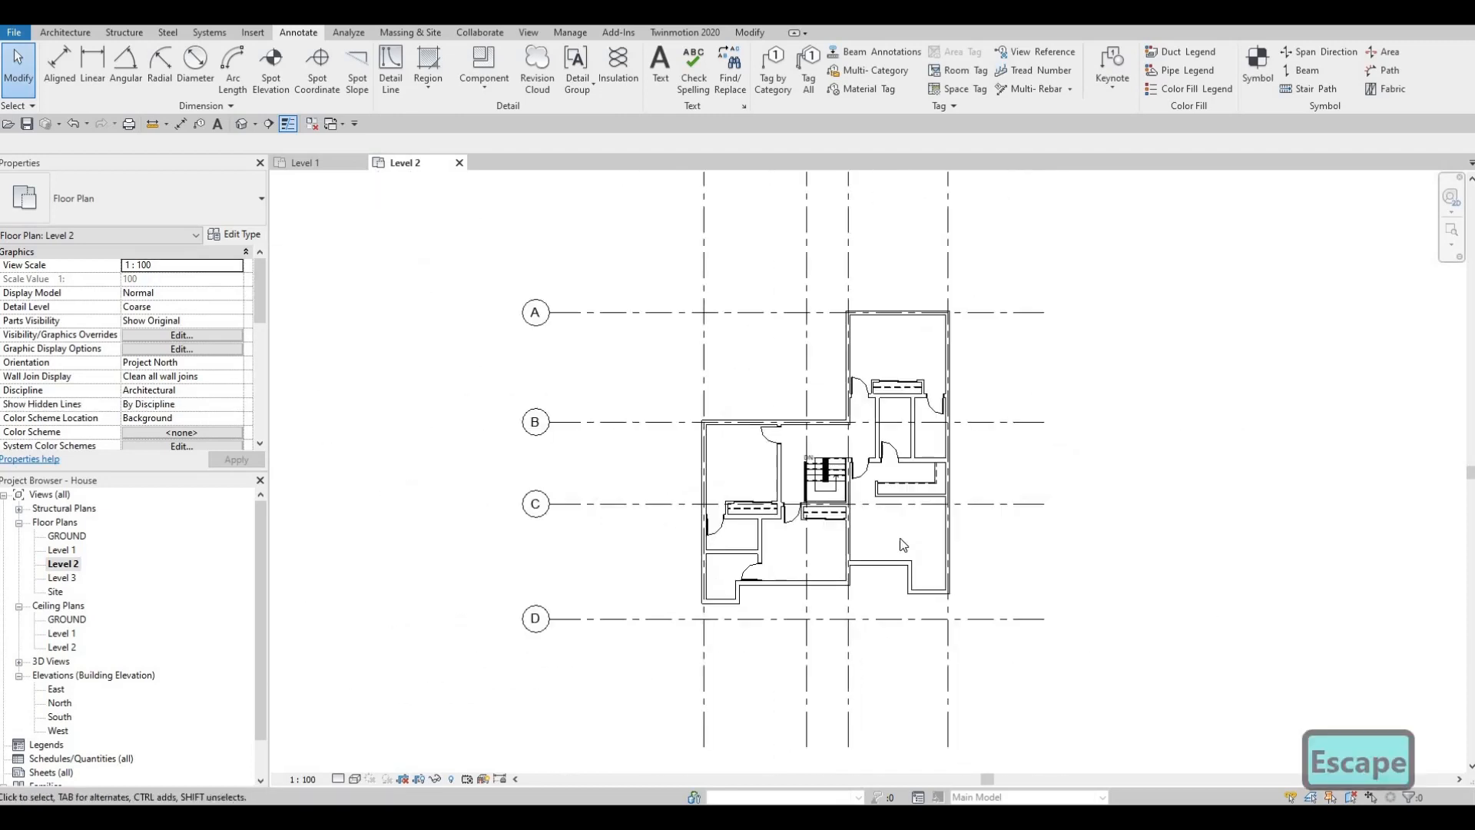
scroll(961, 557, "down", 3)
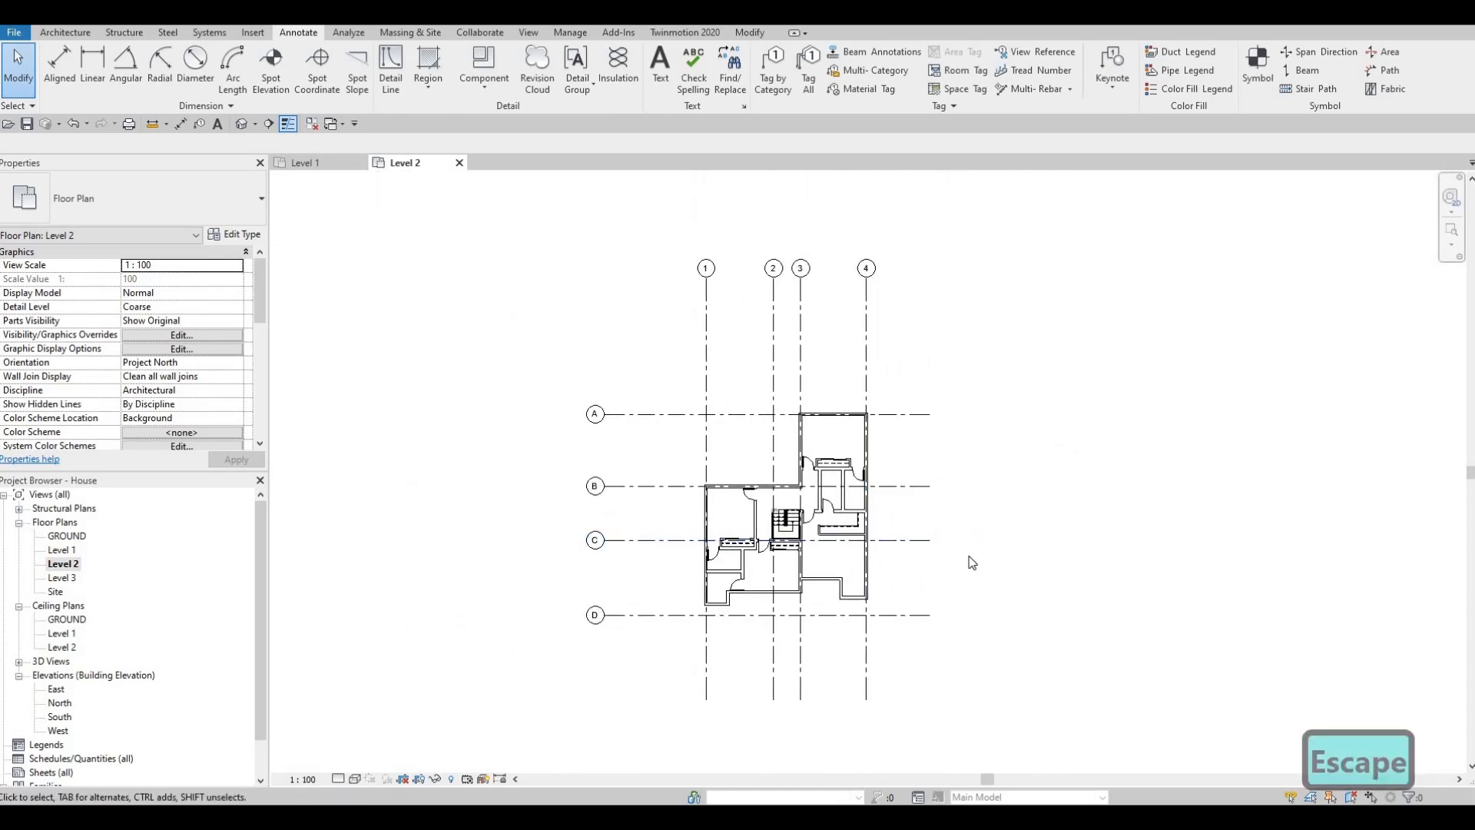